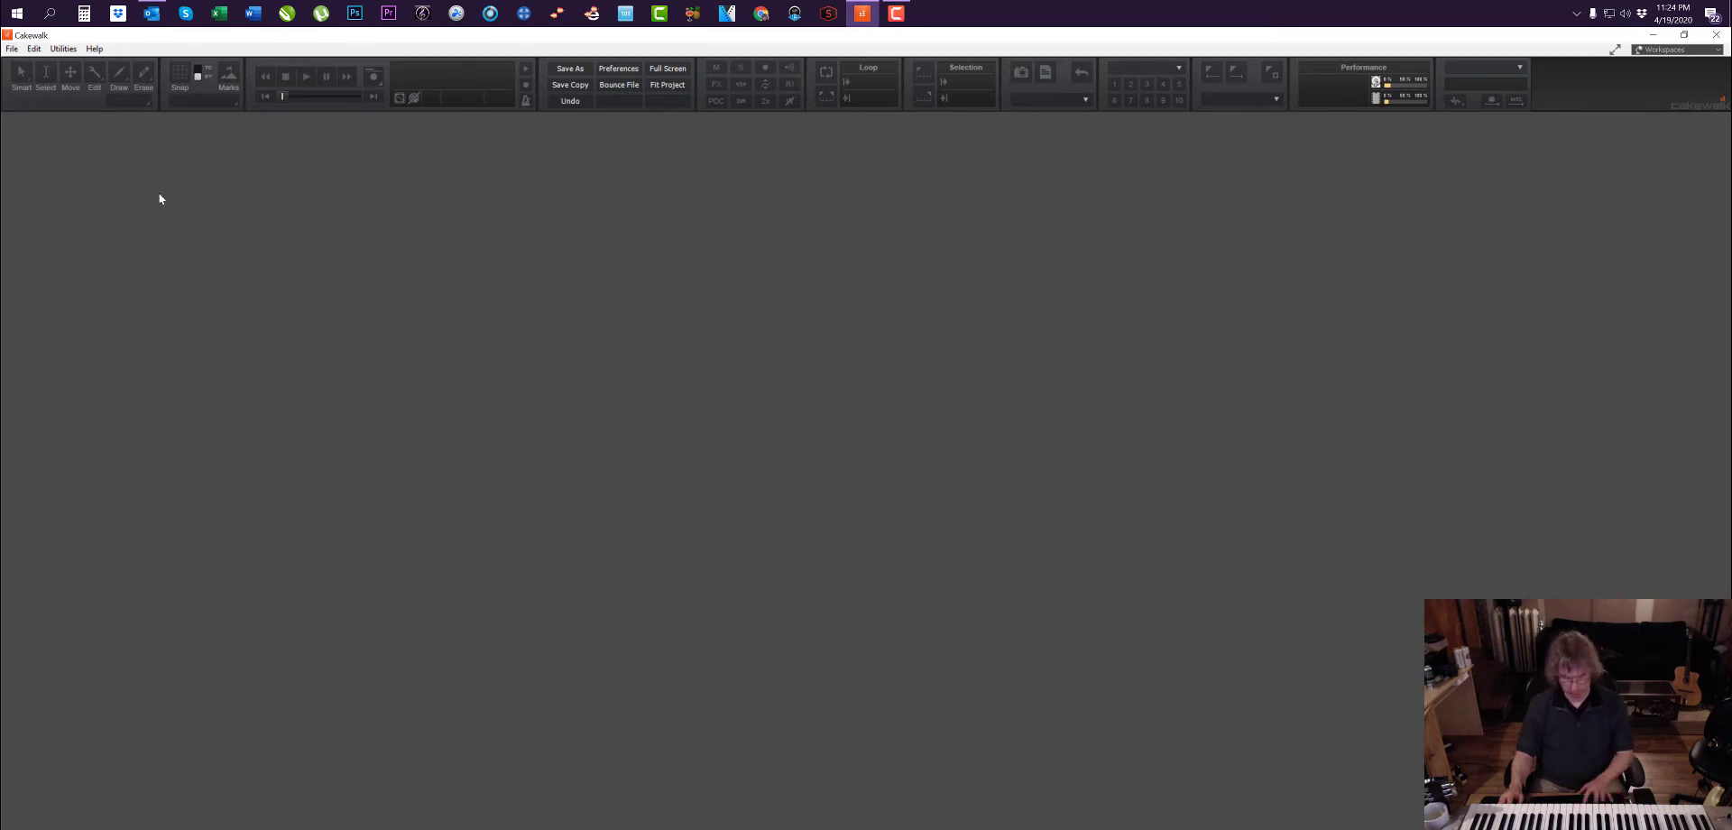
Step: Open the audio driver settings in the preferences and set the default sampling rate for new projects to 48000
{"action": "key", "text": "p"}
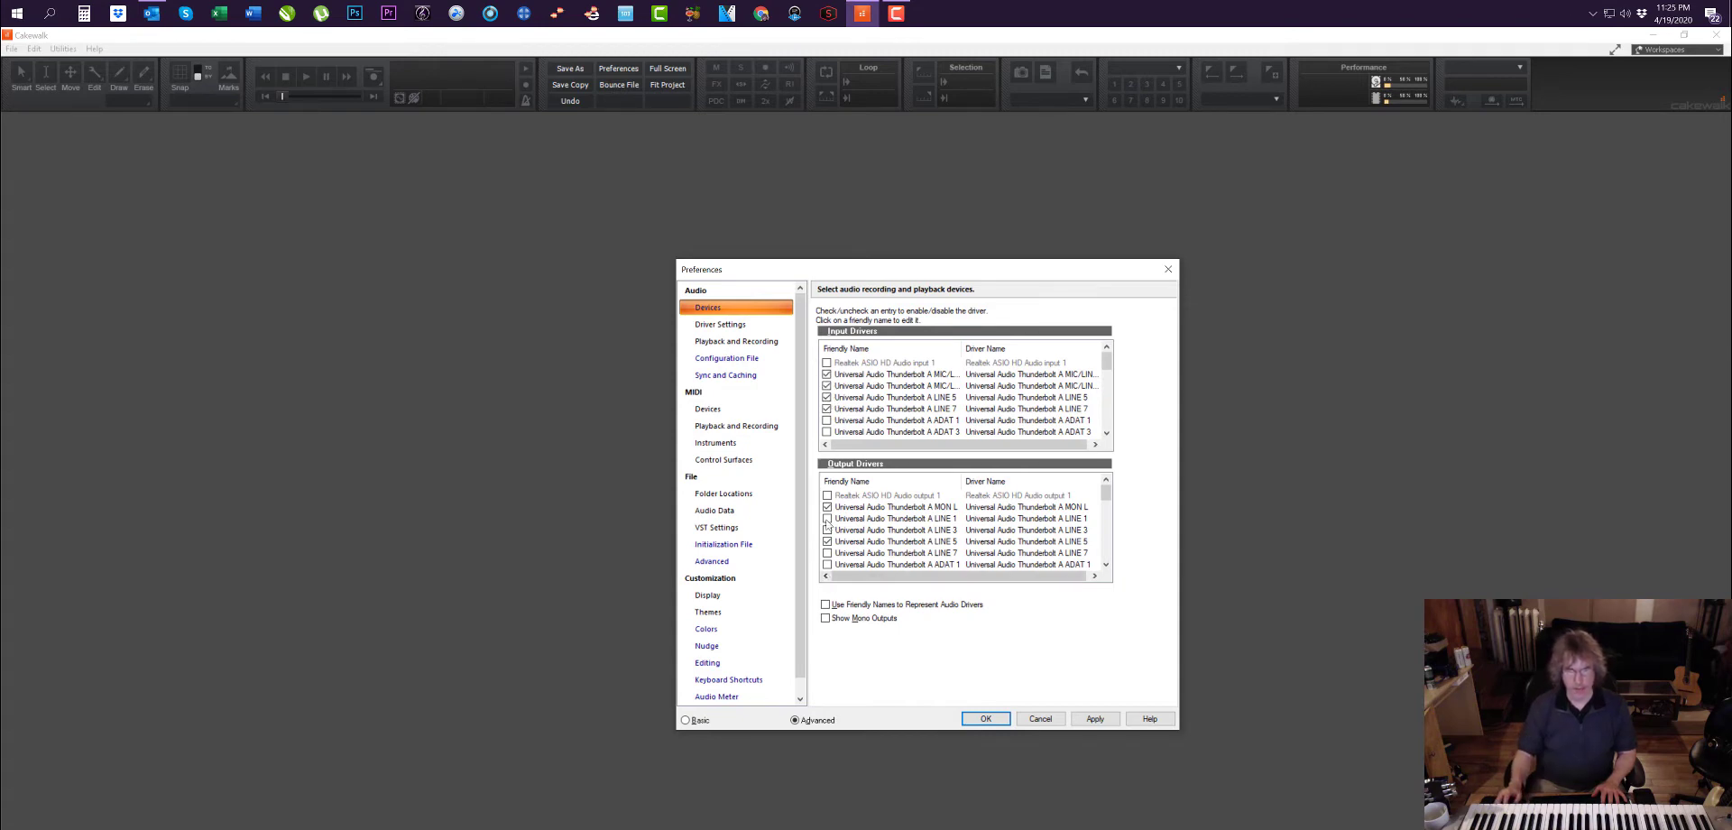
{"action": "left_click", "coordinate": [712, 327]}
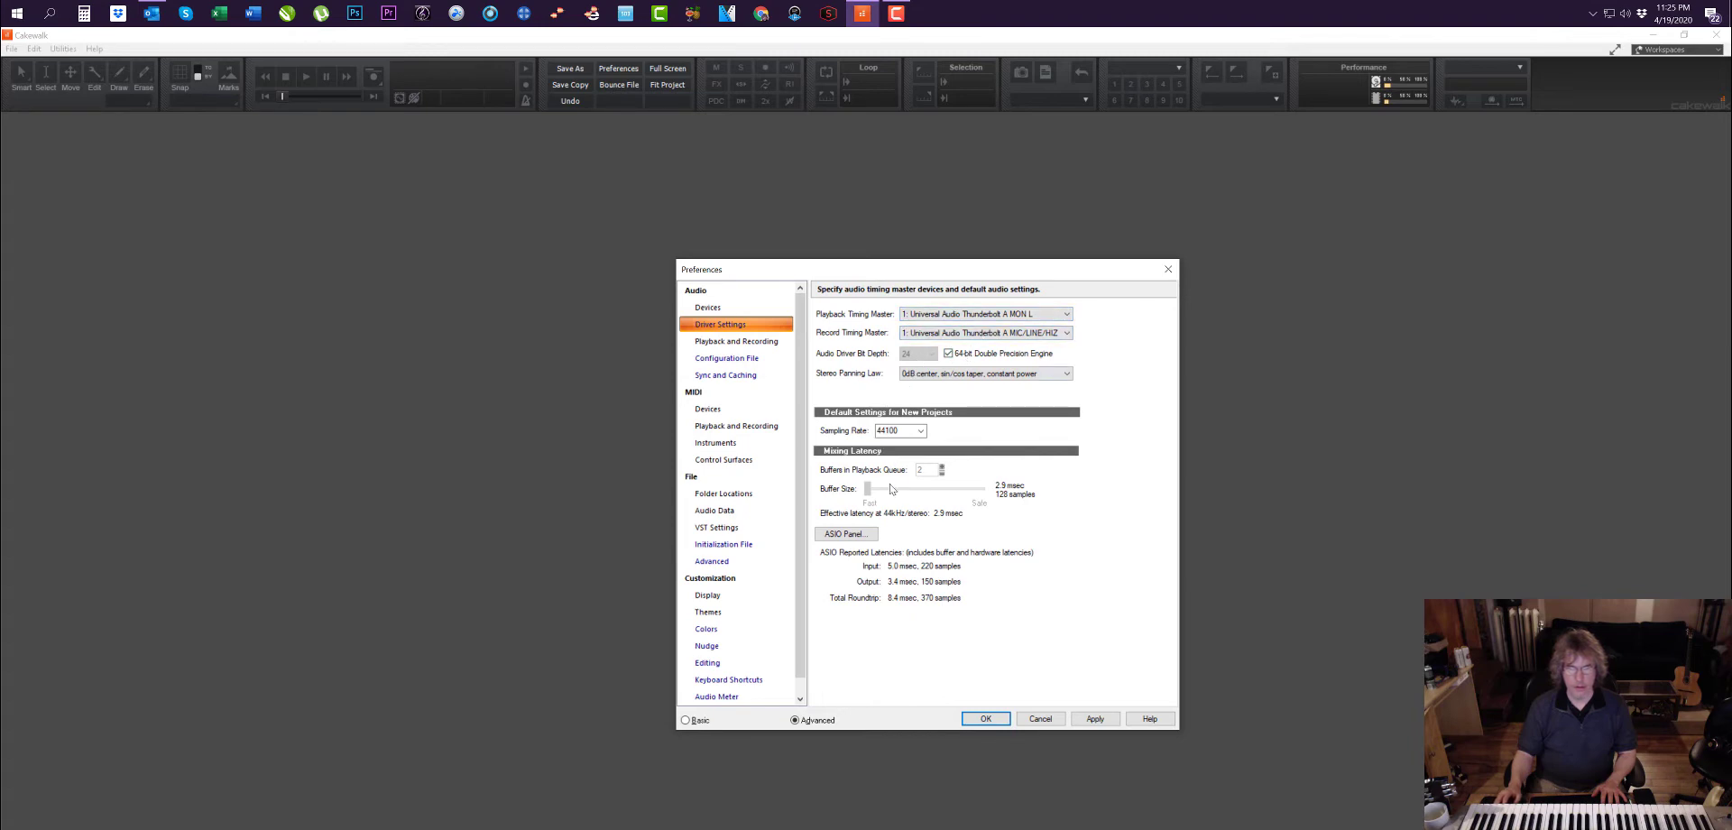
{"action": "left_click", "coordinate": [921, 431]}
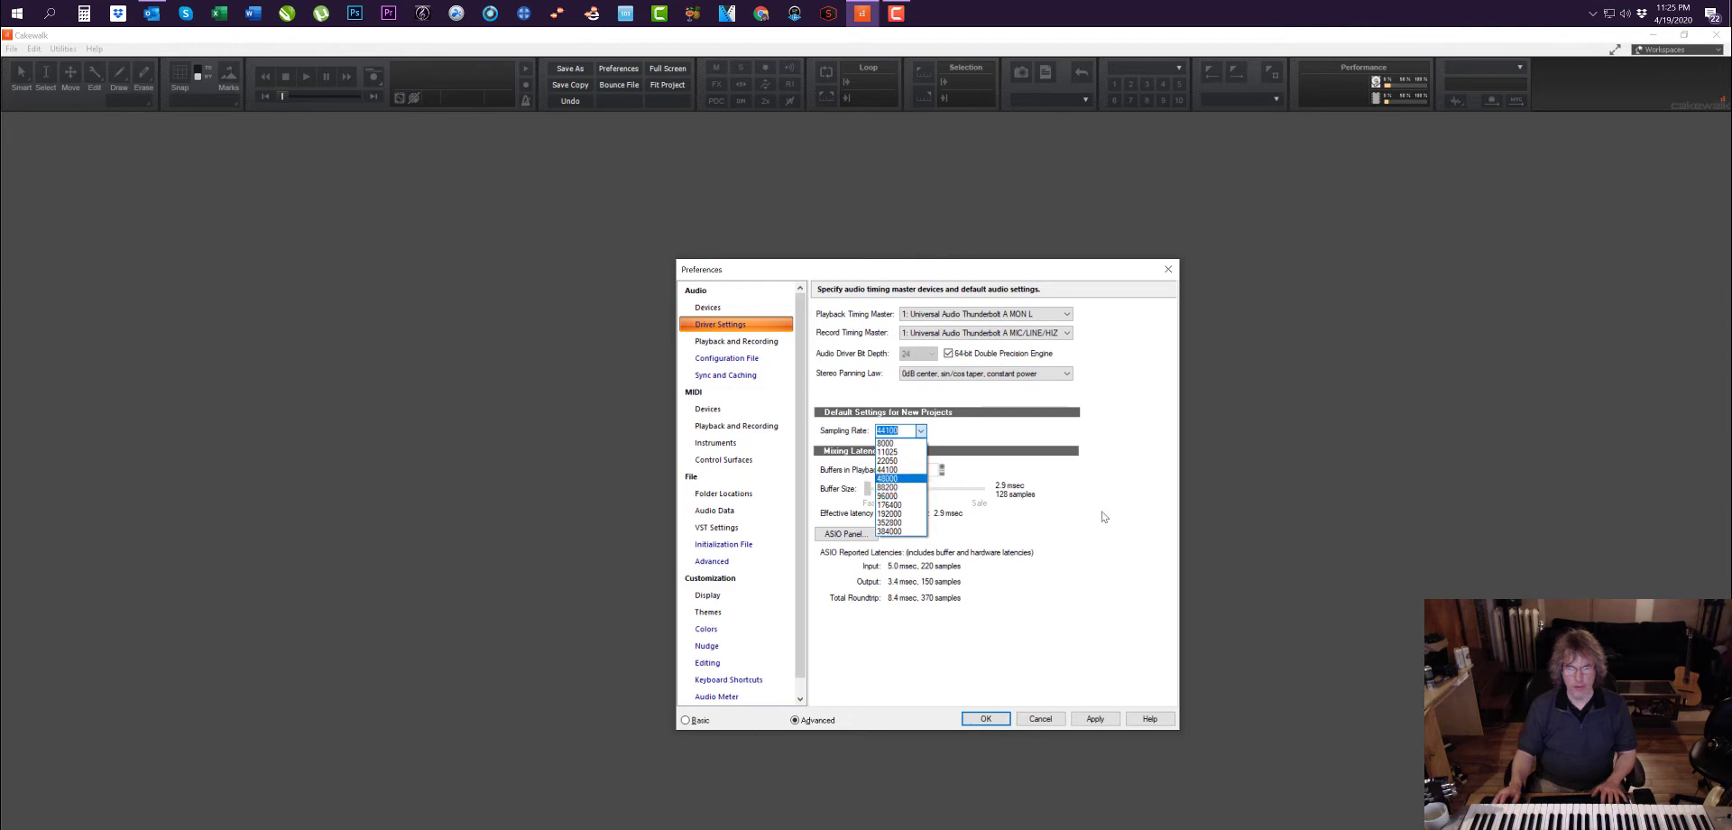
{"action": "left_click", "coordinate": [920, 431]}
{"action": "left_click", "coordinate": [920, 431]}
{"action": "left_click", "coordinate": [887, 478]}
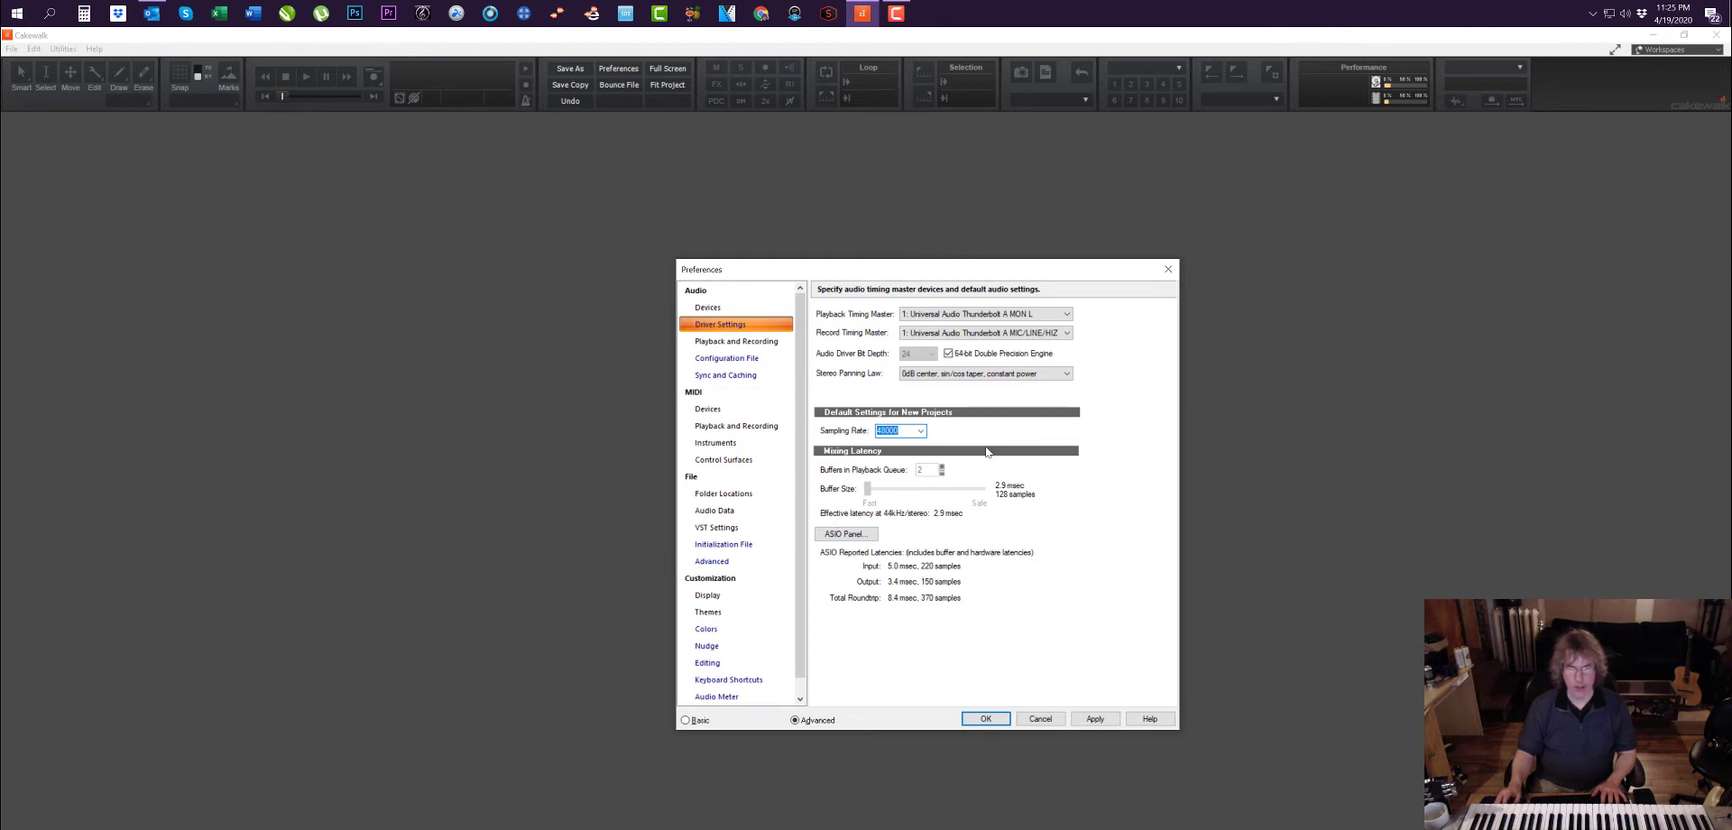
Step: Examine the ASIO panel settings, then the audio playback and recording, configuration file, and sync and caching preferences
{"action": "left_click", "coordinate": [848, 534]}
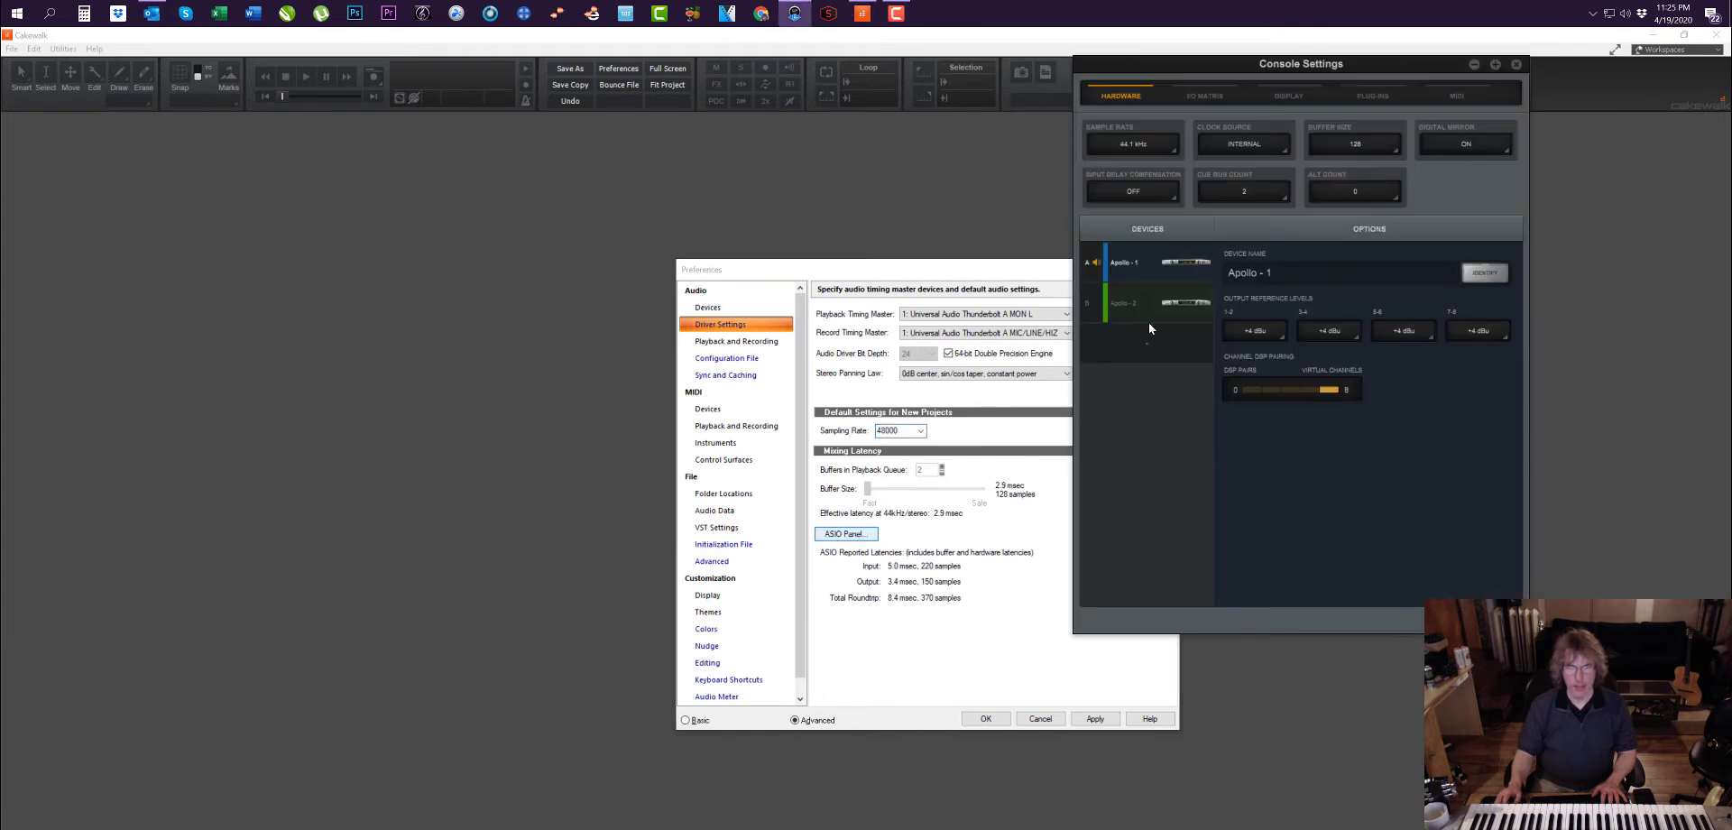
{"action": "left_click", "coordinate": [1516, 65]}
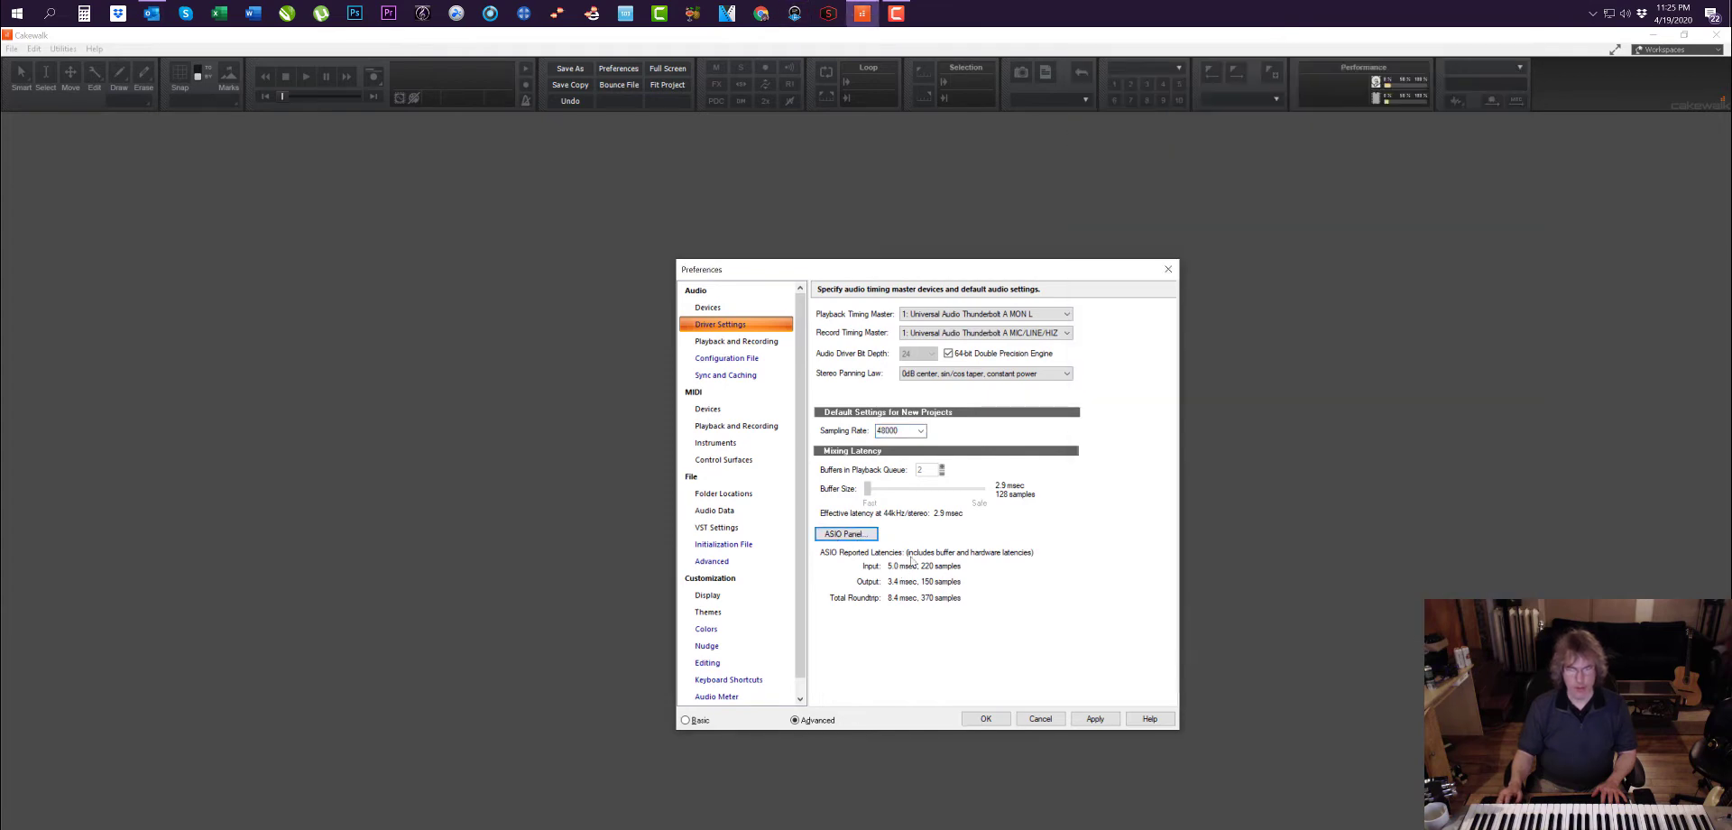
{"action": "left_click", "coordinate": [726, 343]}
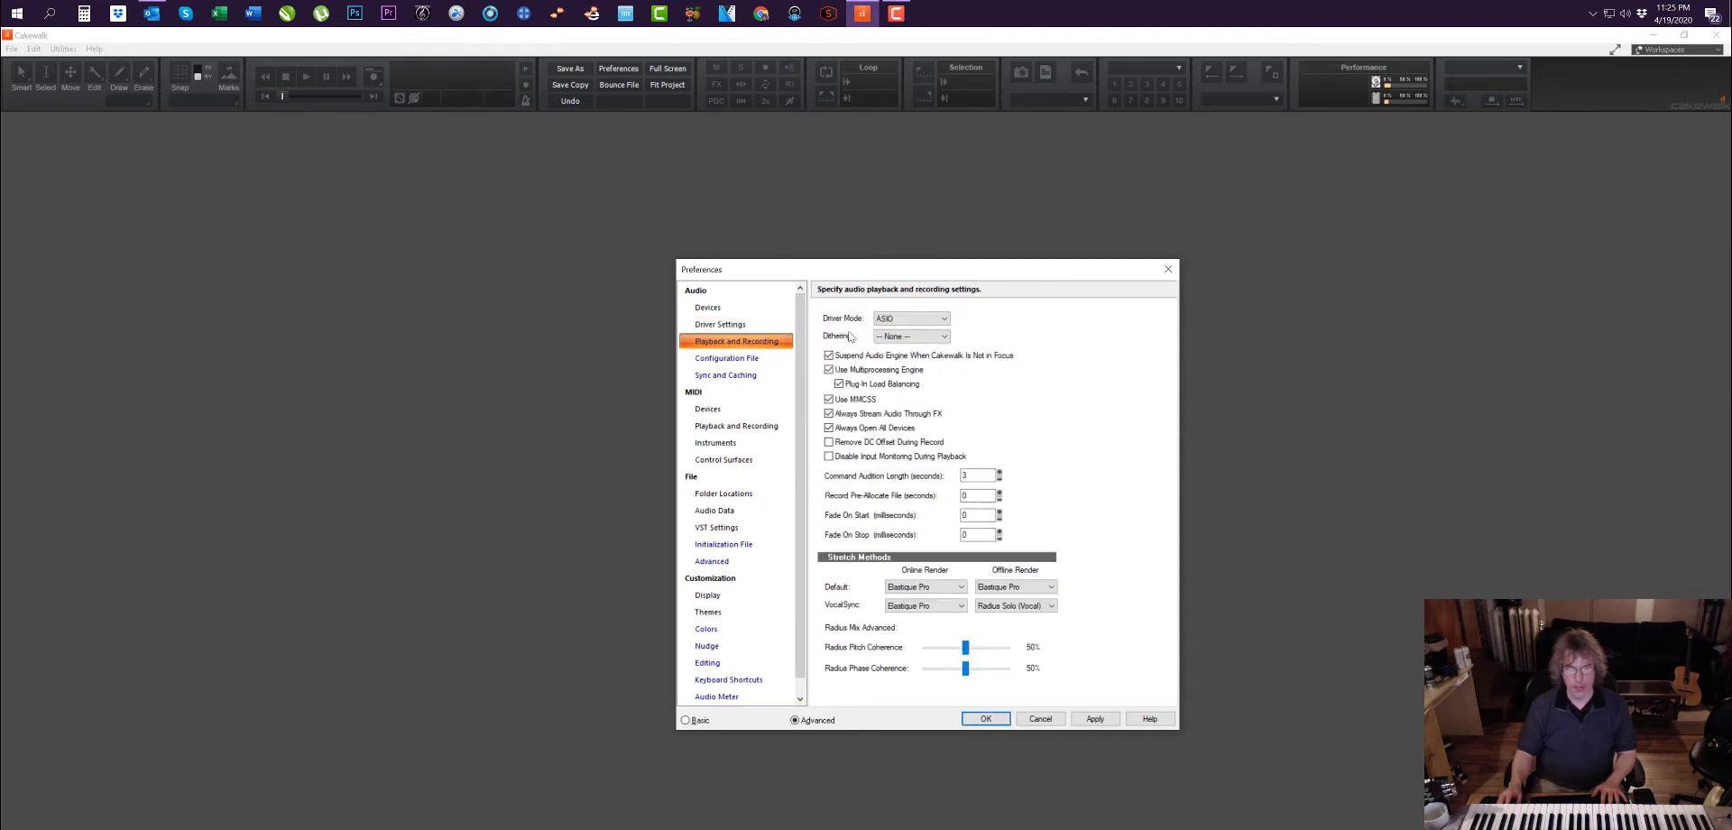
{"action": "left_click", "coordinate": [886, 319]}
{"action": "left_click", "coordinate": [887, 321]}
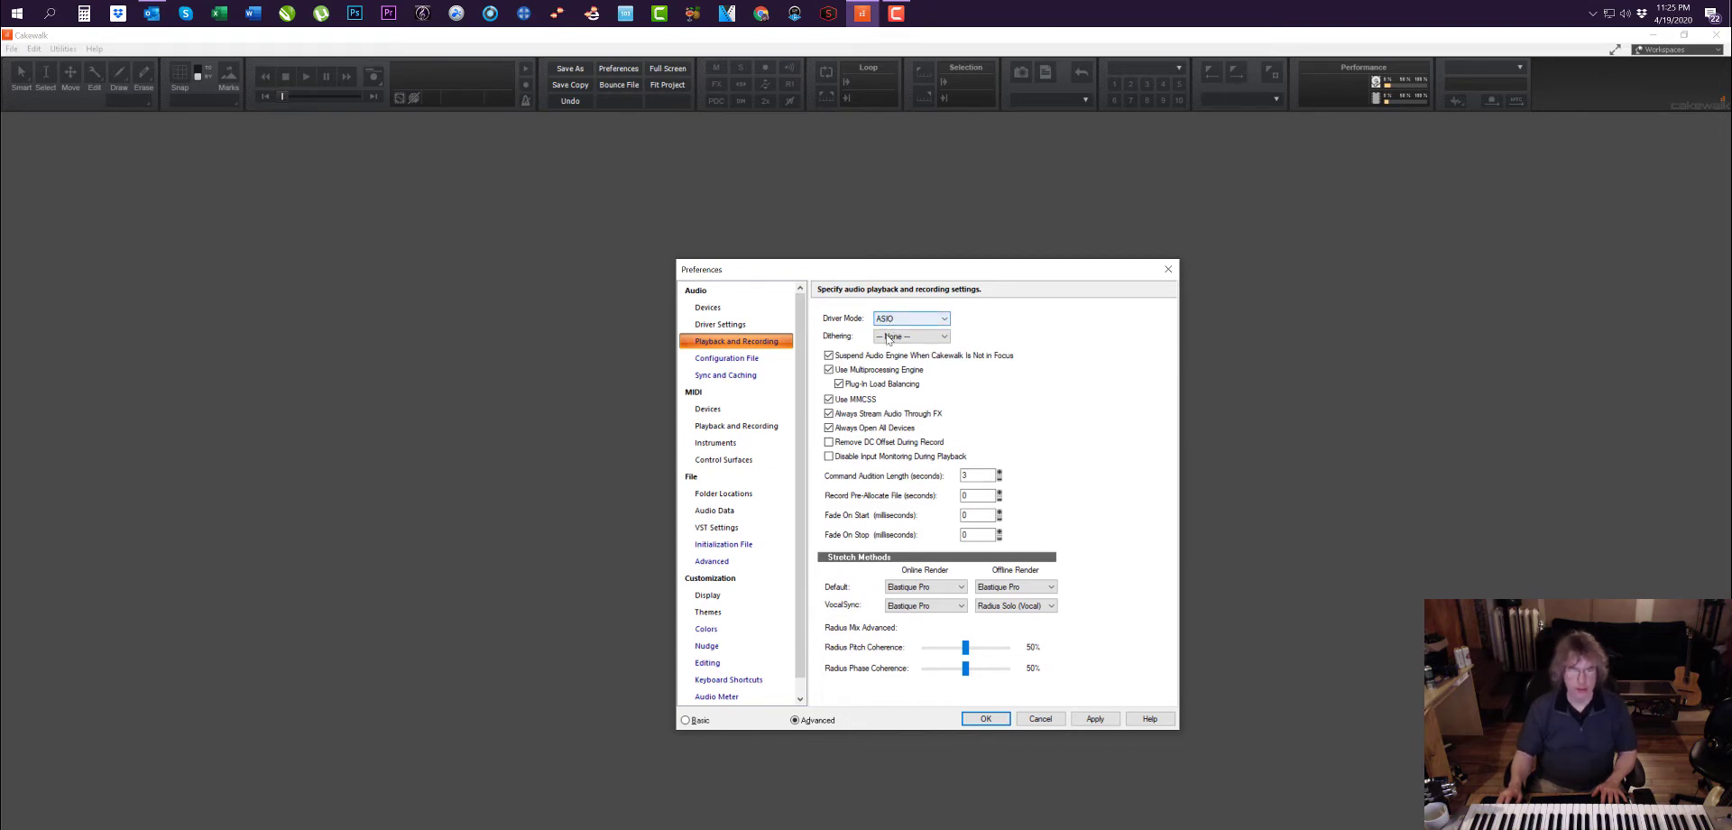
{"action": "left_click", "coordinate": [888, 336]}
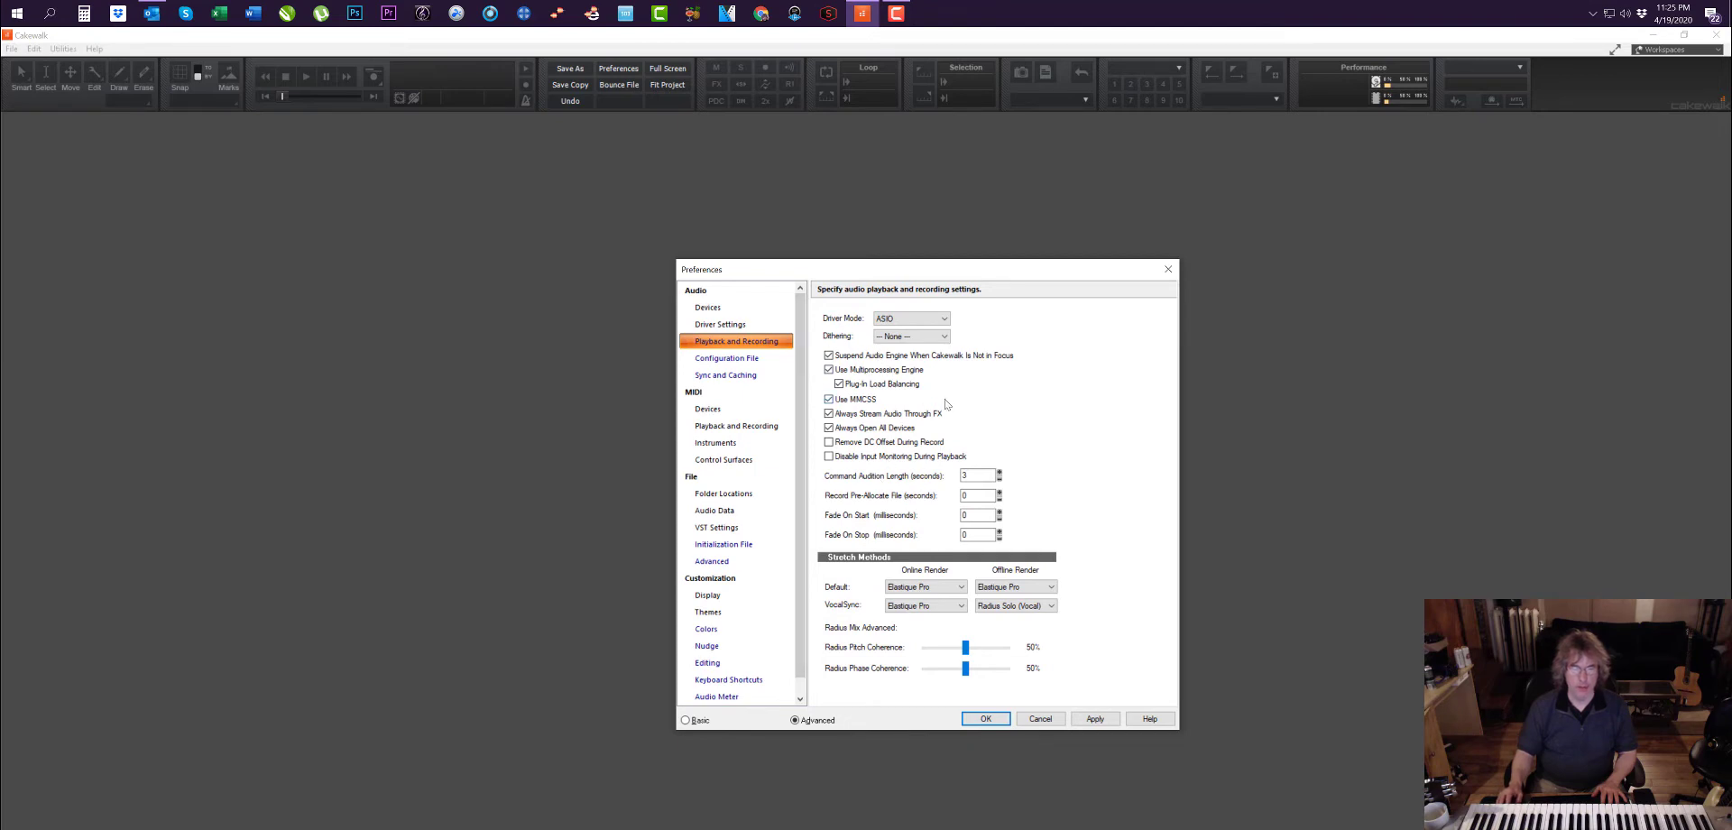
{"action": "left_click", "coordinate": [753, 359]}
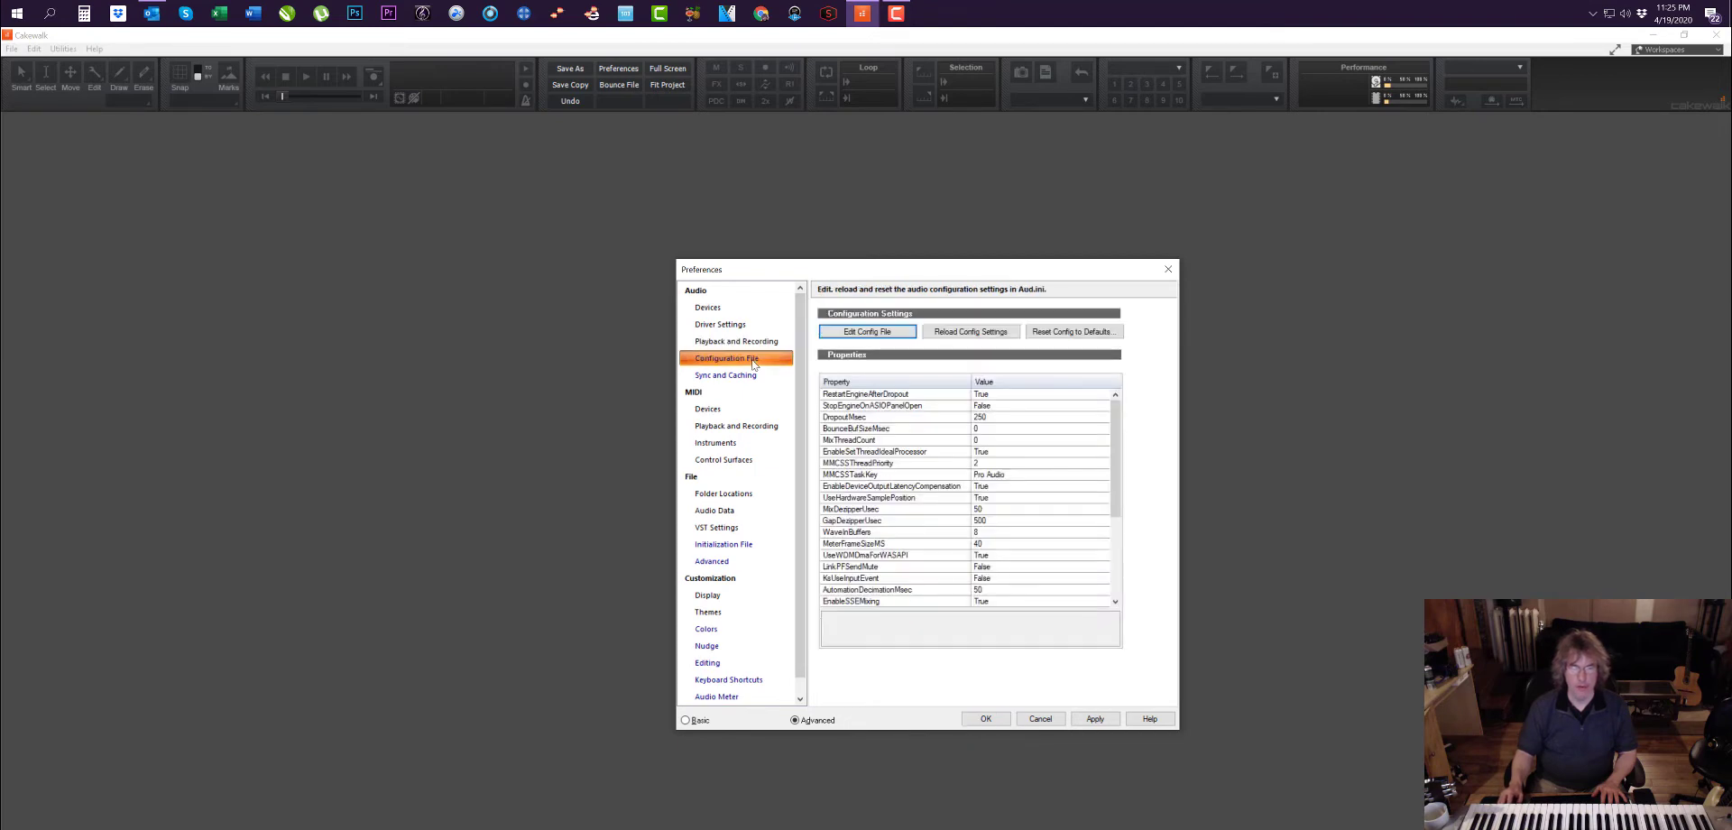
{"action": "left_click", "coordinate": [734, 377]}
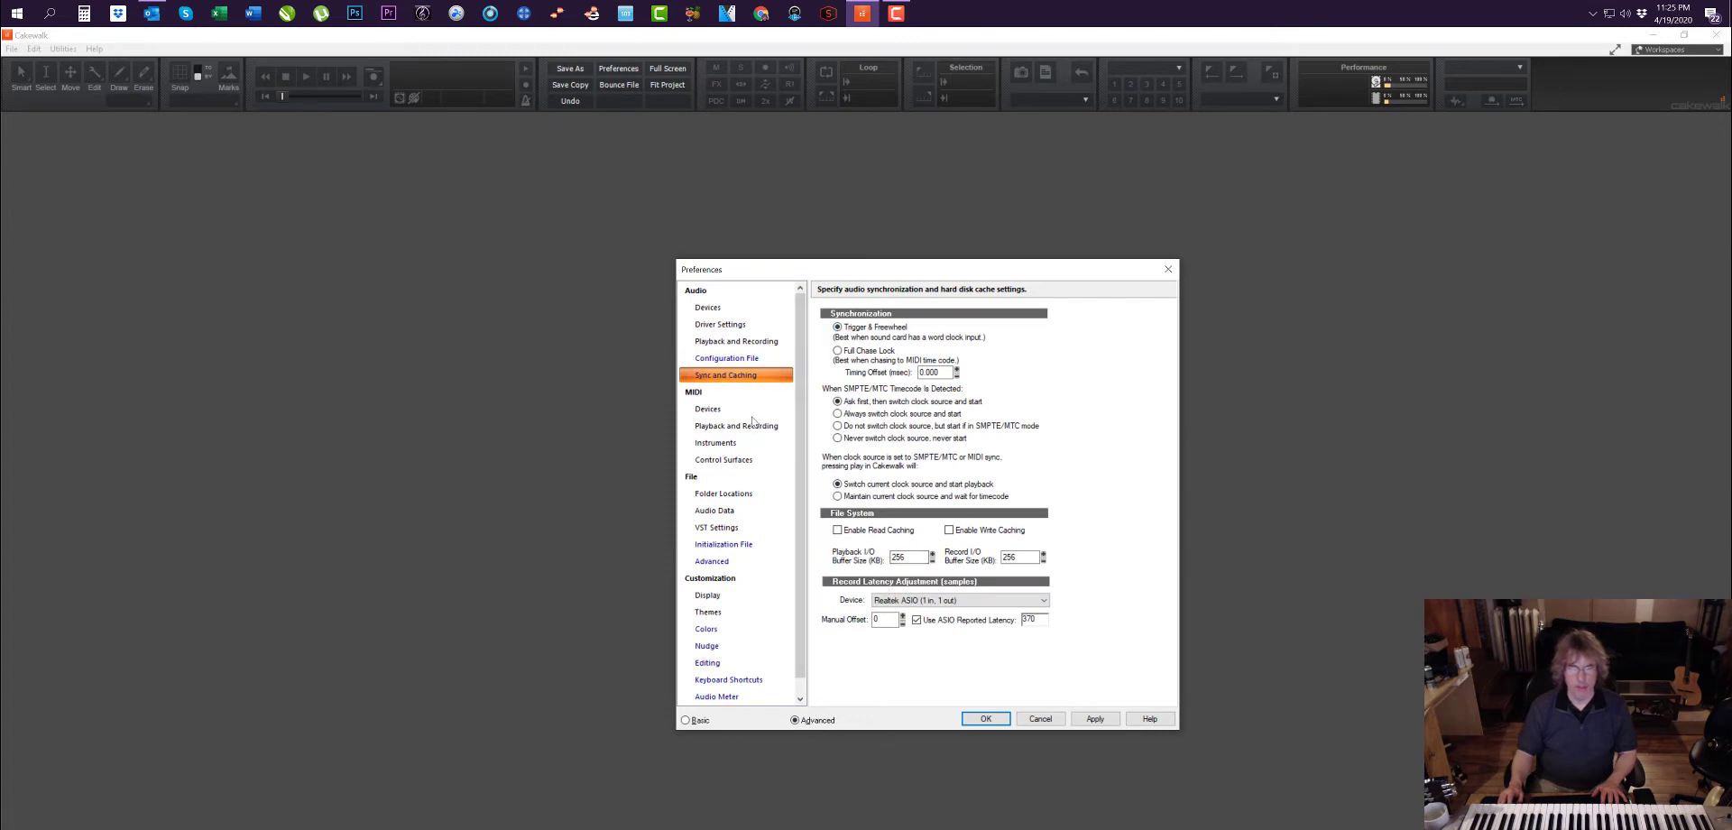
Step: Apply the preferences and review the MIDI devices, playback and recording, instruments and control surfaces settings
{"action": "left_click", "coordinate": [709, 410]}
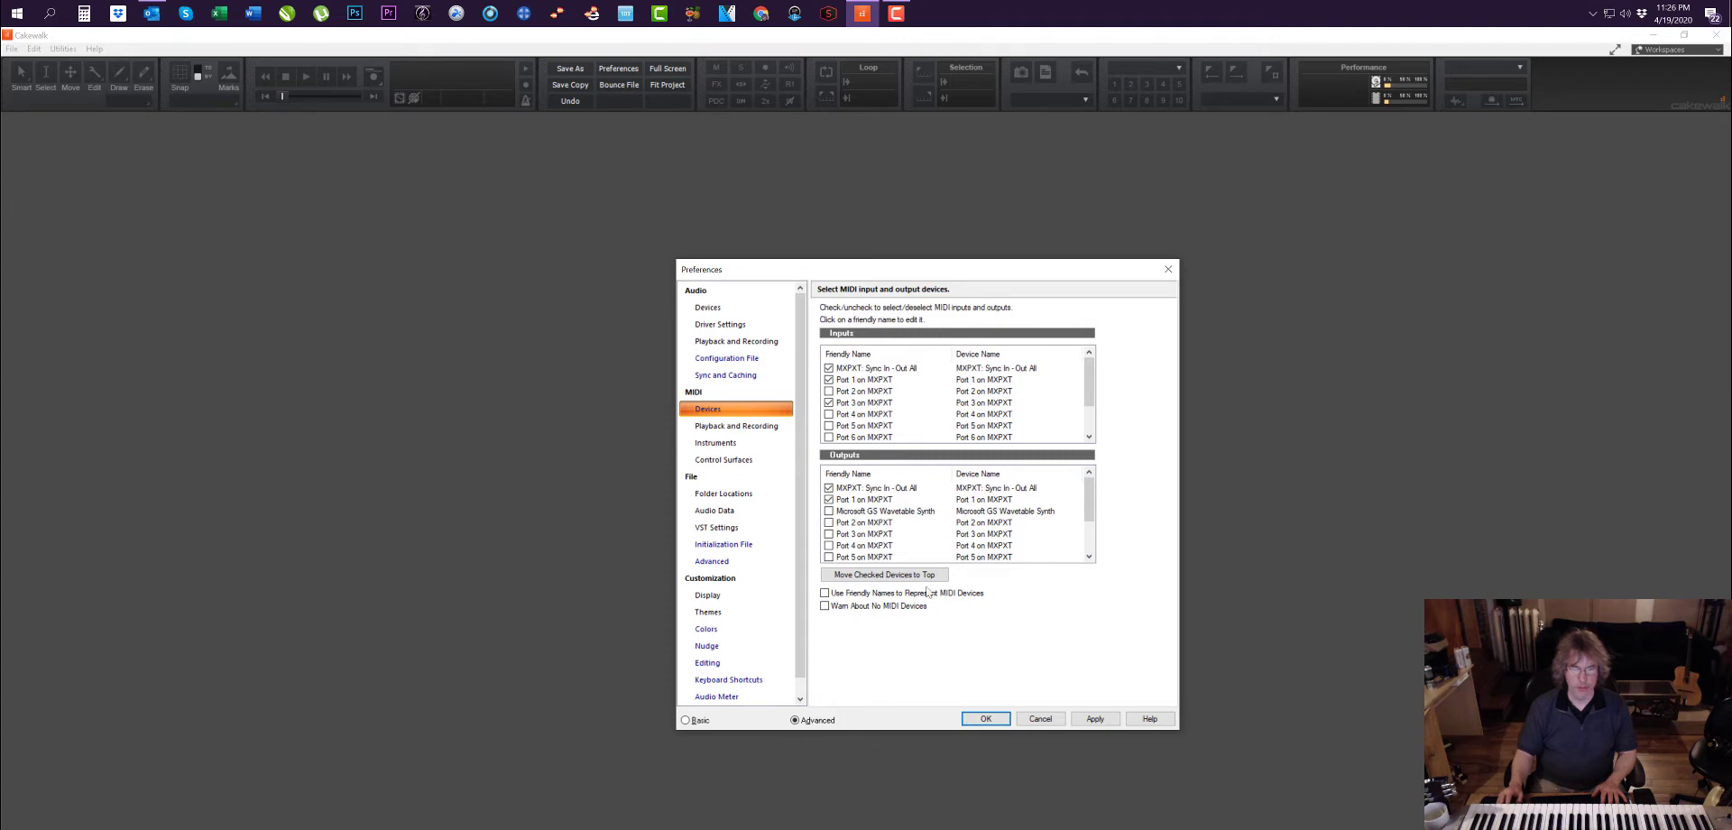
{"action": "left_click", "coordinate": [1094, 717]}
{"action": "left_click", "coordinate": [721, 428]}
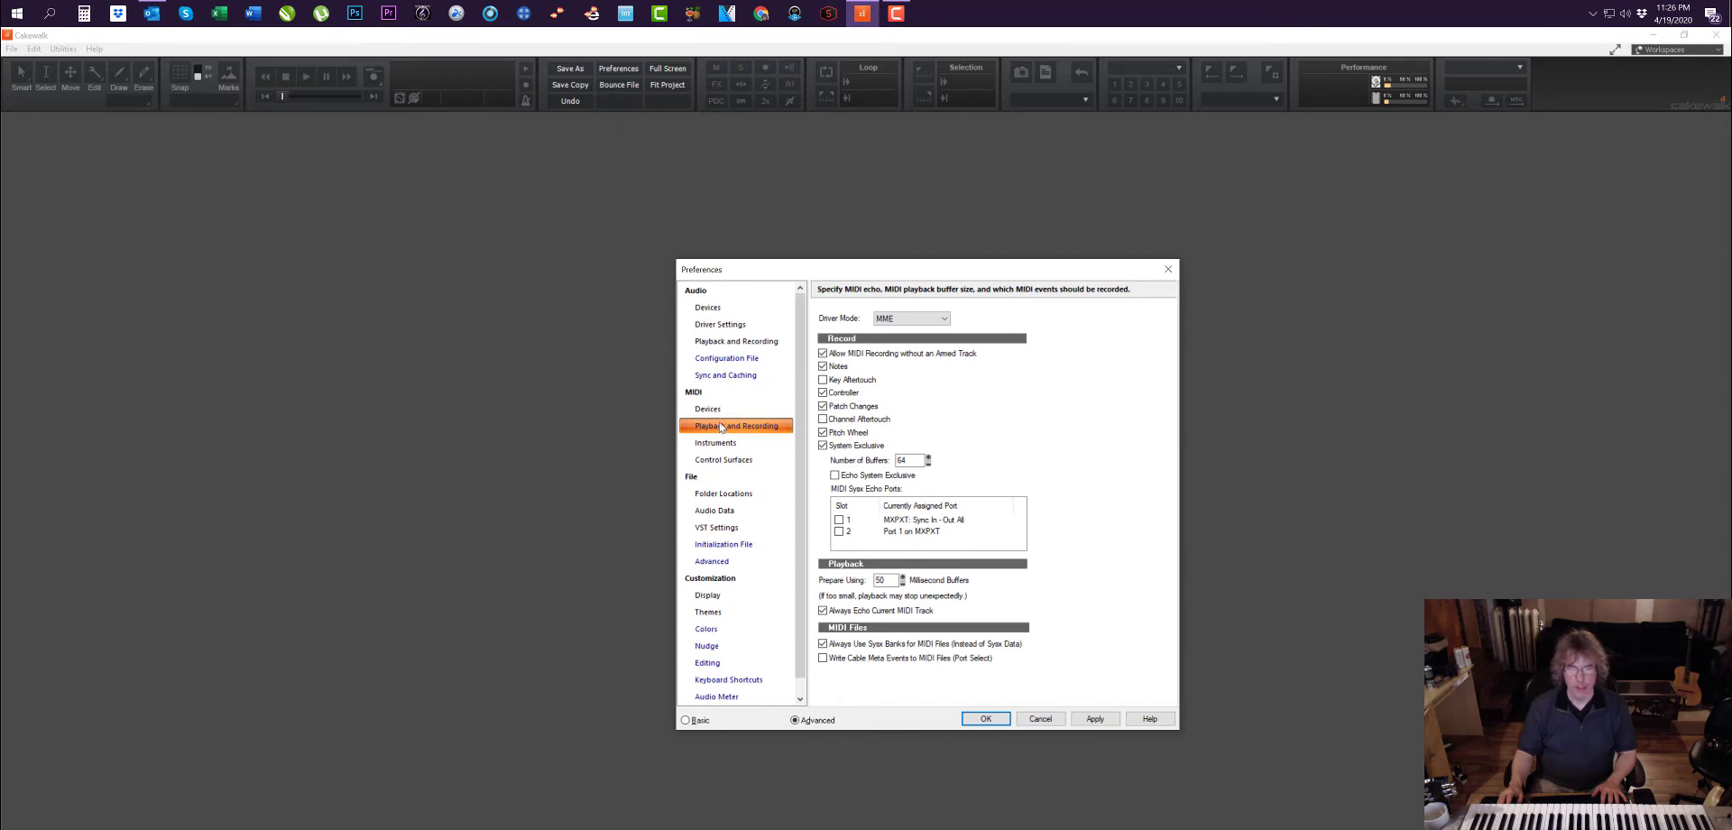
{"action": "left_click", "coordinate": [935, 319]}
{"action": "left_click", "coordinate": [887, 332]}
{"action": "left_click", "coordinate": [712, 443]}
{"action": "left_click", "coordinate": [711, 458]}
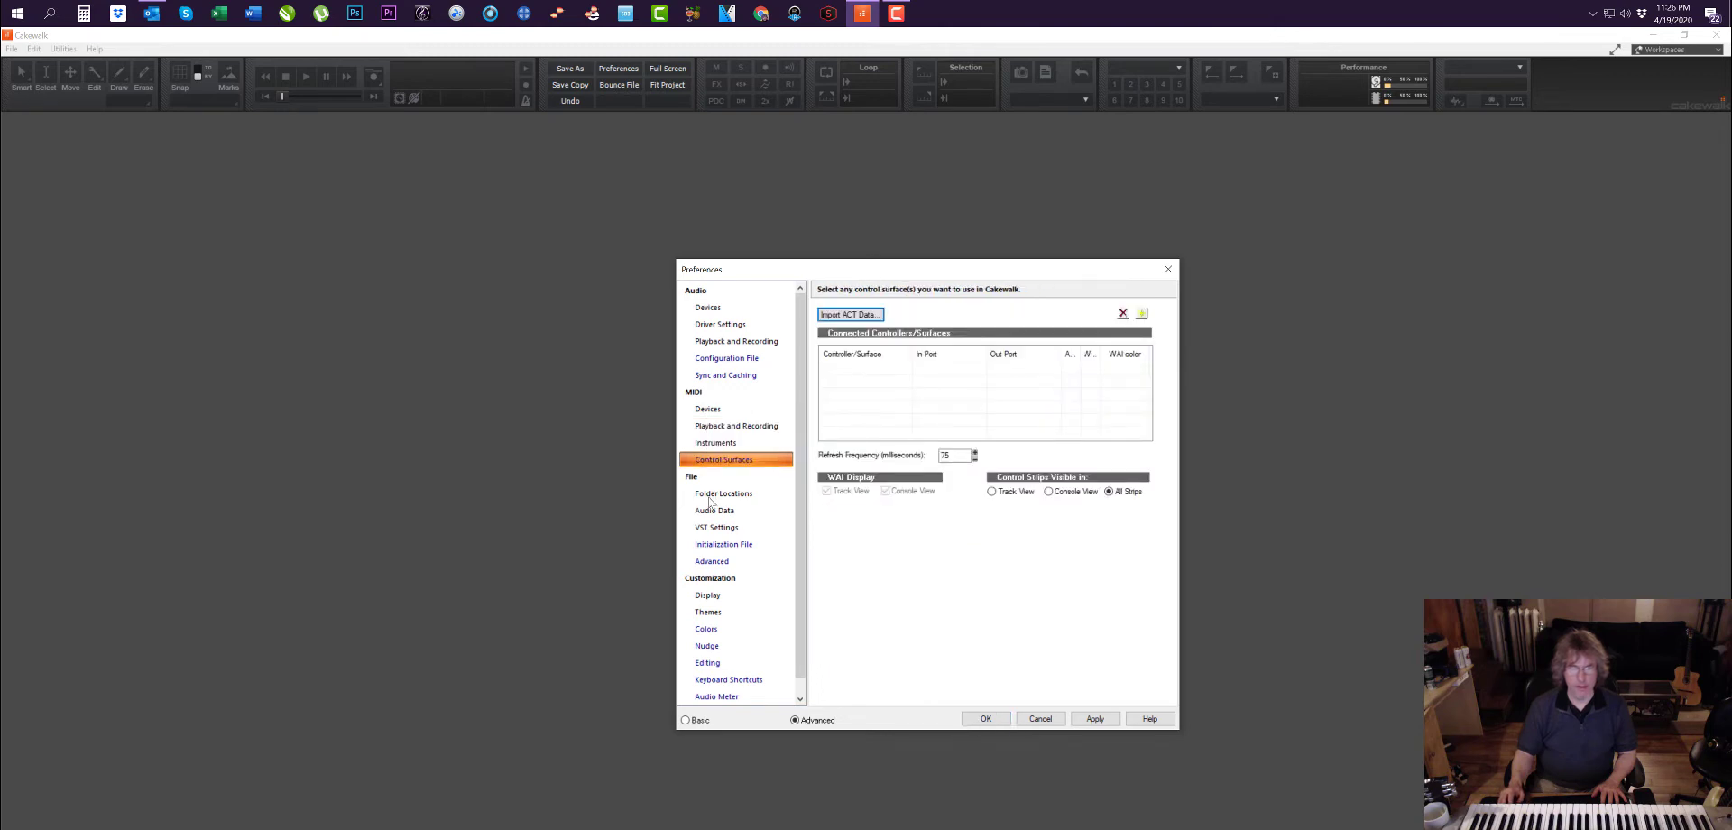
Step: Review the file preferences covering folder locations, audio data, VST settings, initialization file and advanced project options
{"action": "left_click", "coordinate": [712, 495]}
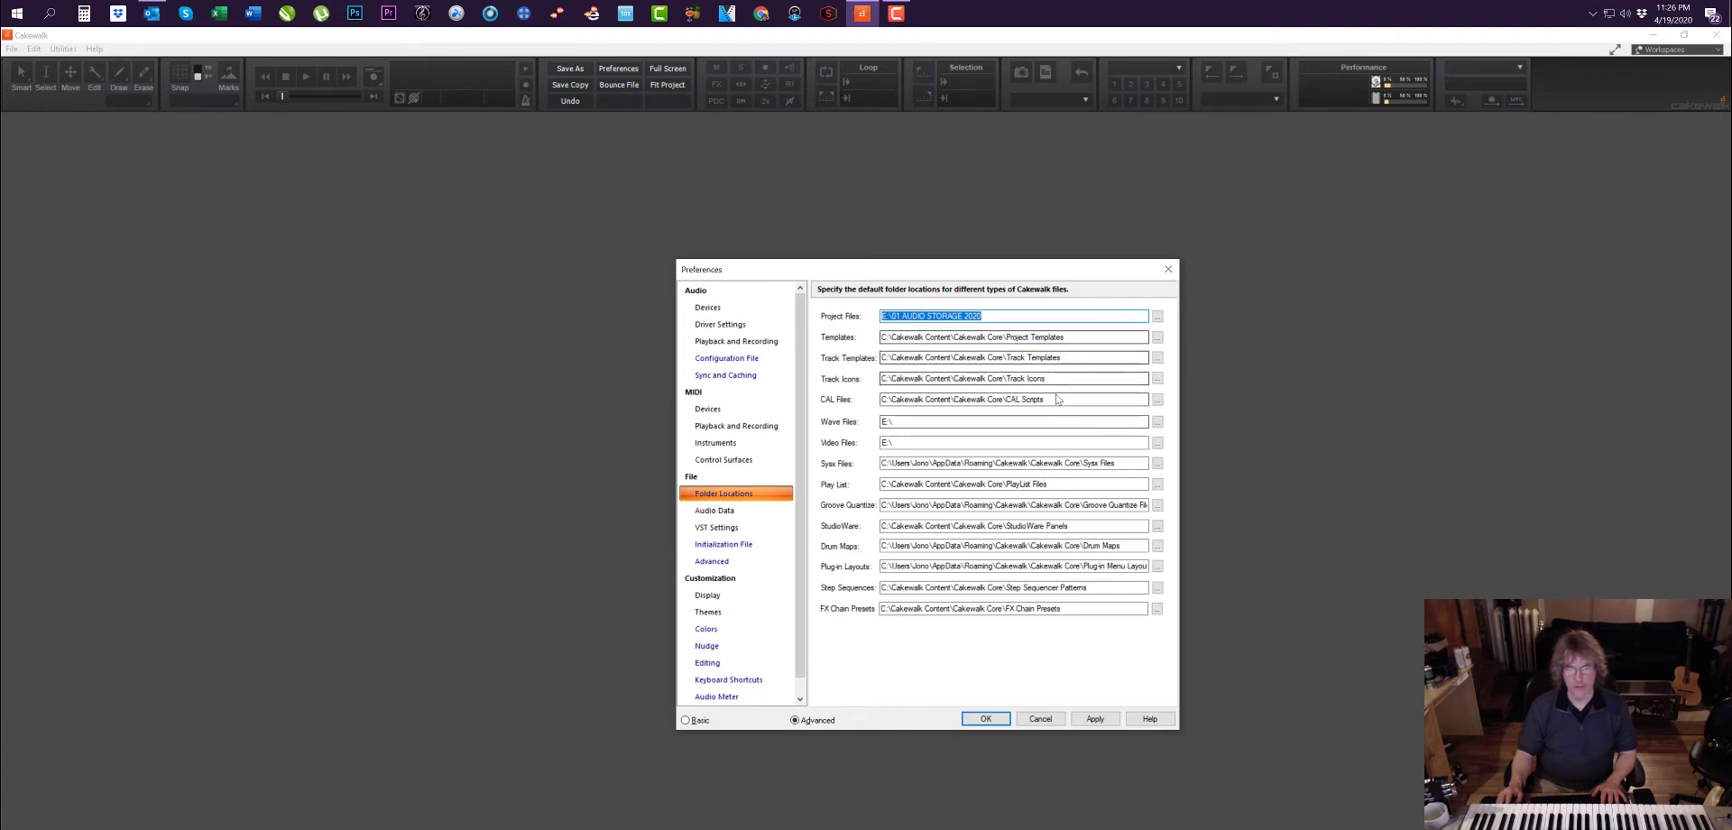
{"action": "left_click", "coordinate": [708, 512]}
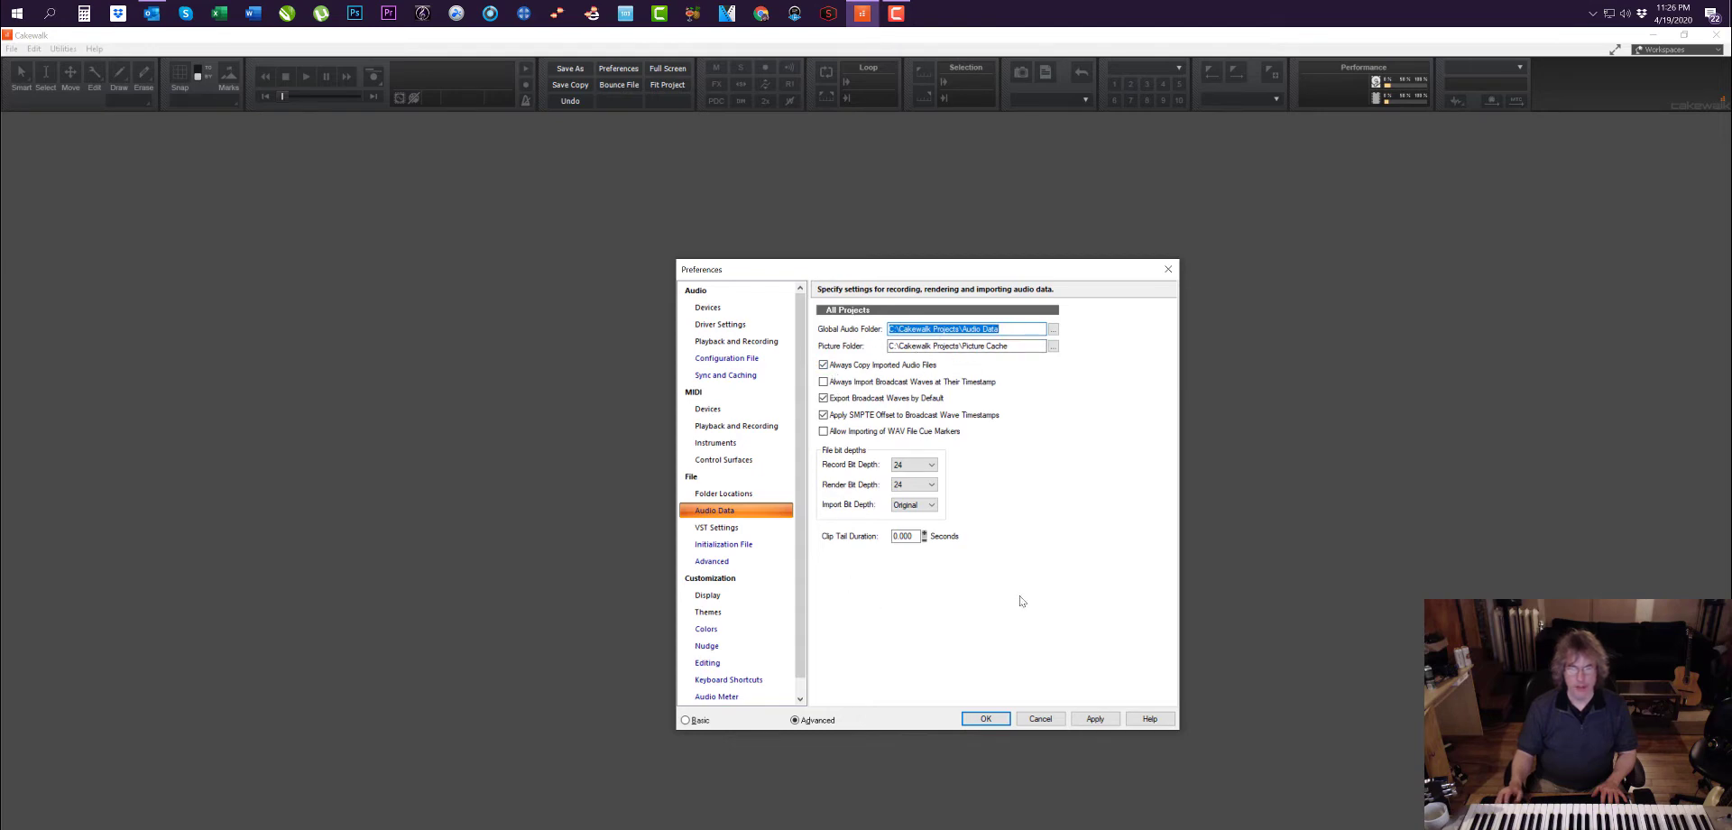
{"action": "left_click", "coordinate": [712, 527]}
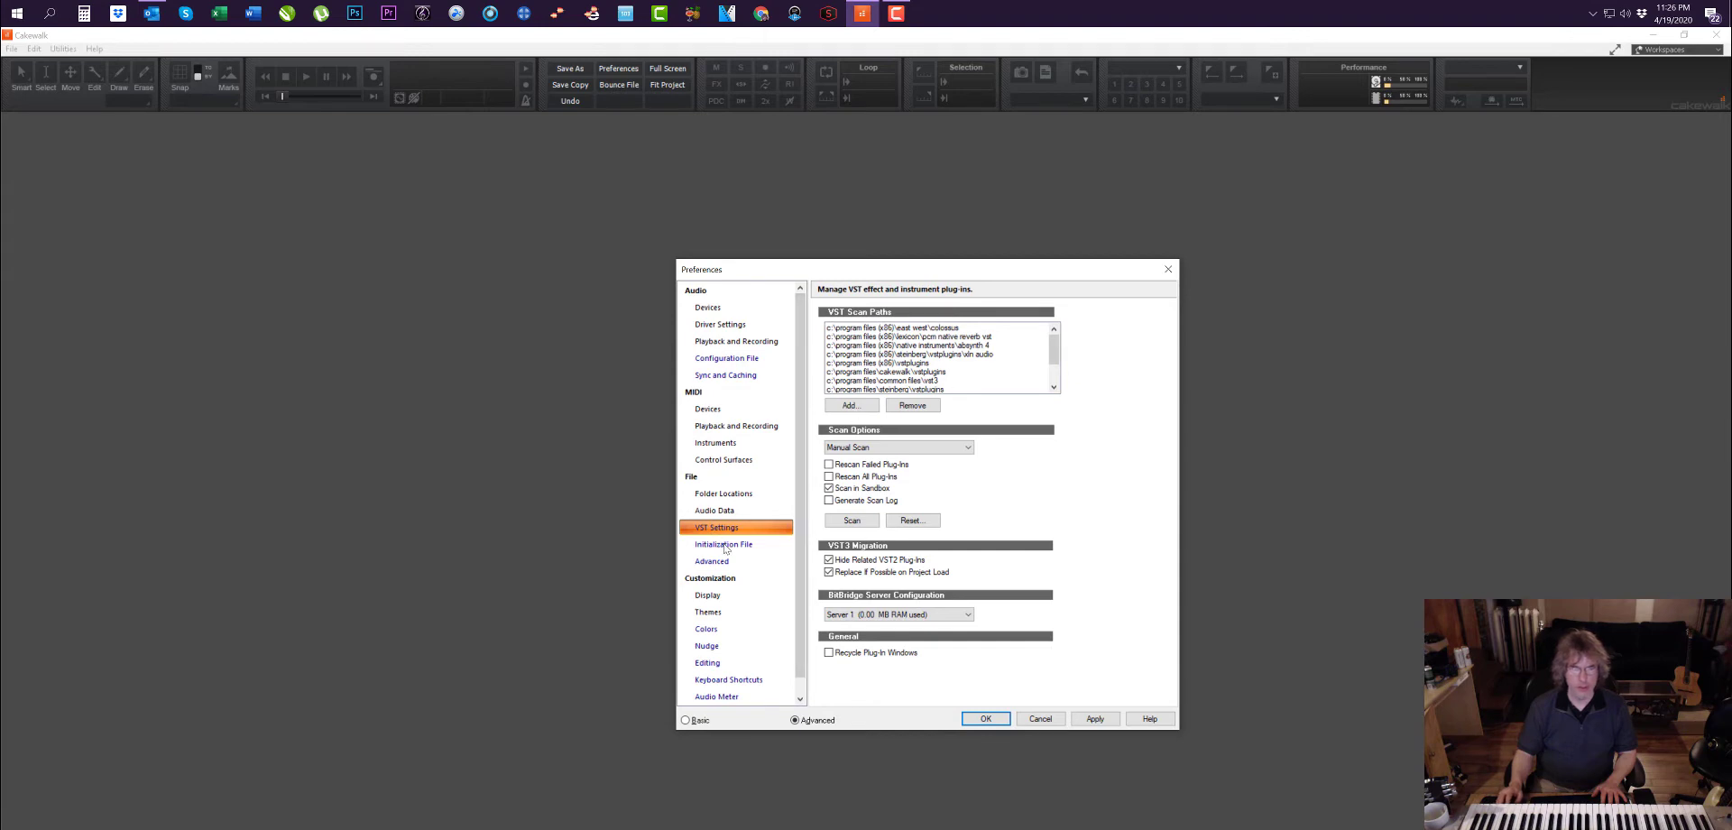
{"action": "left_click", "coordinate": [722, 545]}
{"action": "left_click", "coordinate": [719, 562]}
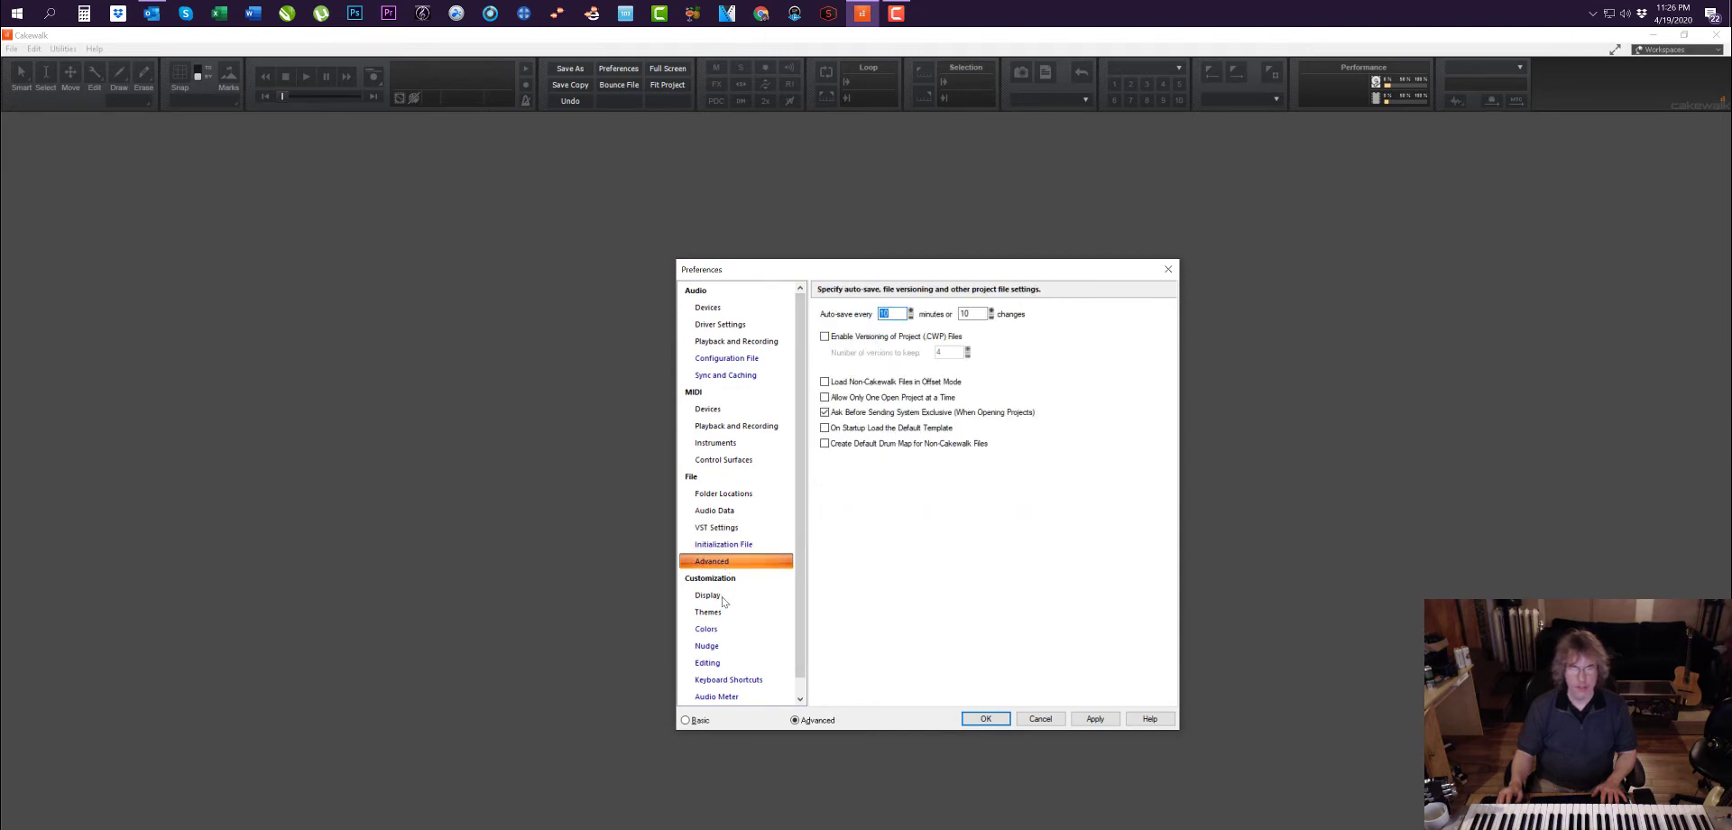
Step: Examine the customization preferences for display, themes, colors, nudge, editing and keyboard shortcuts
{"action": "left_click", "coordinate": [709, 595]}
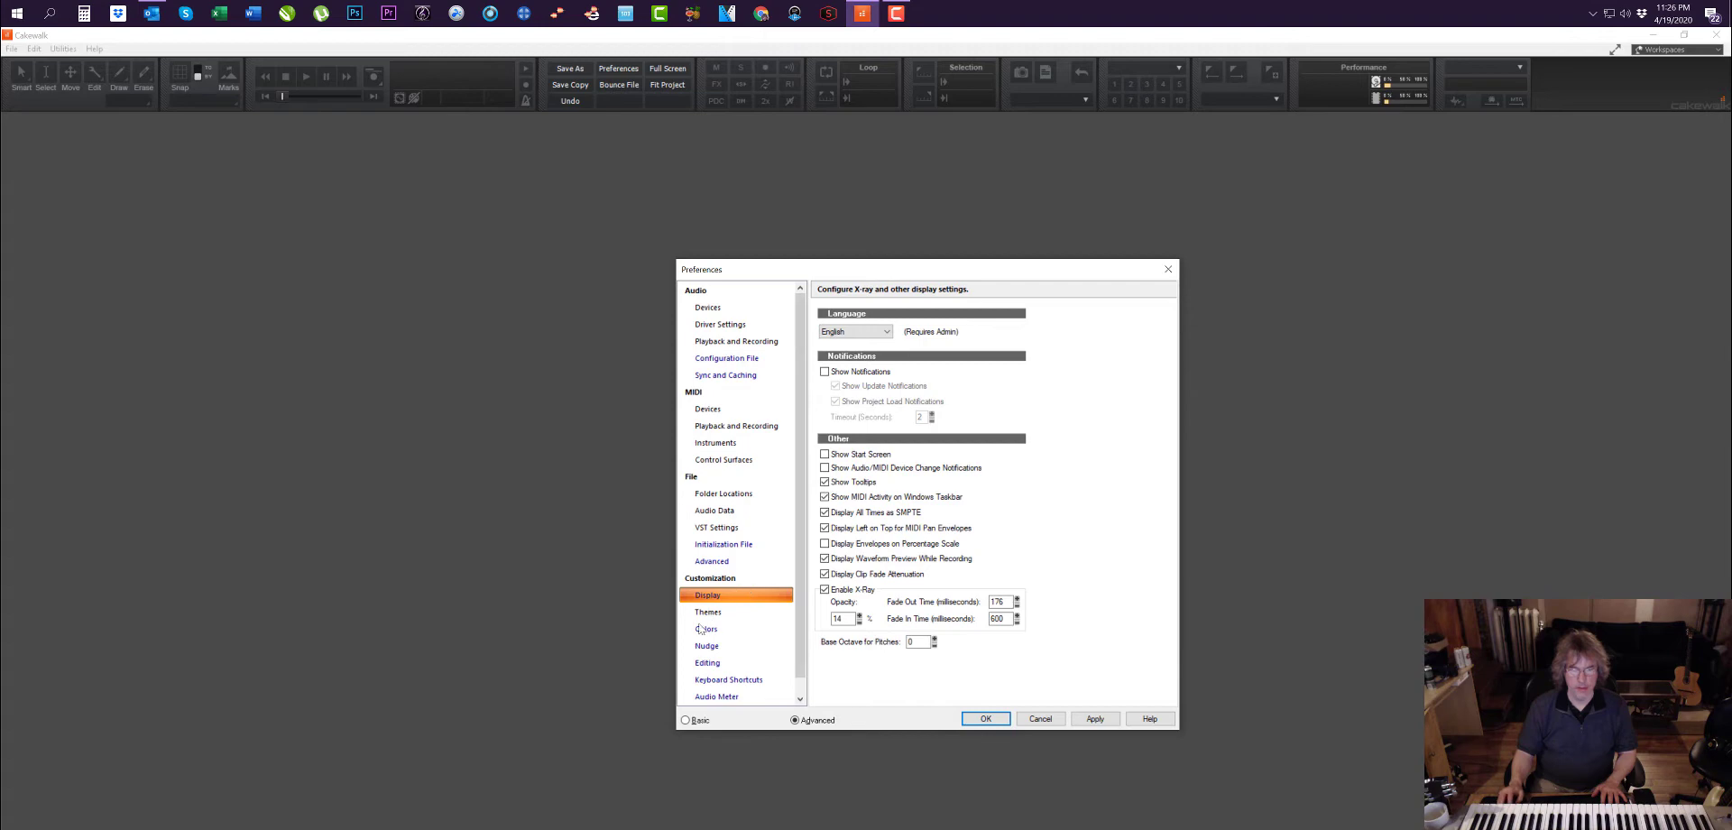
{"action": "left_click", "coordinate": [704, 612]}
{"action": "left_click", "coordinate": [706, 628]}
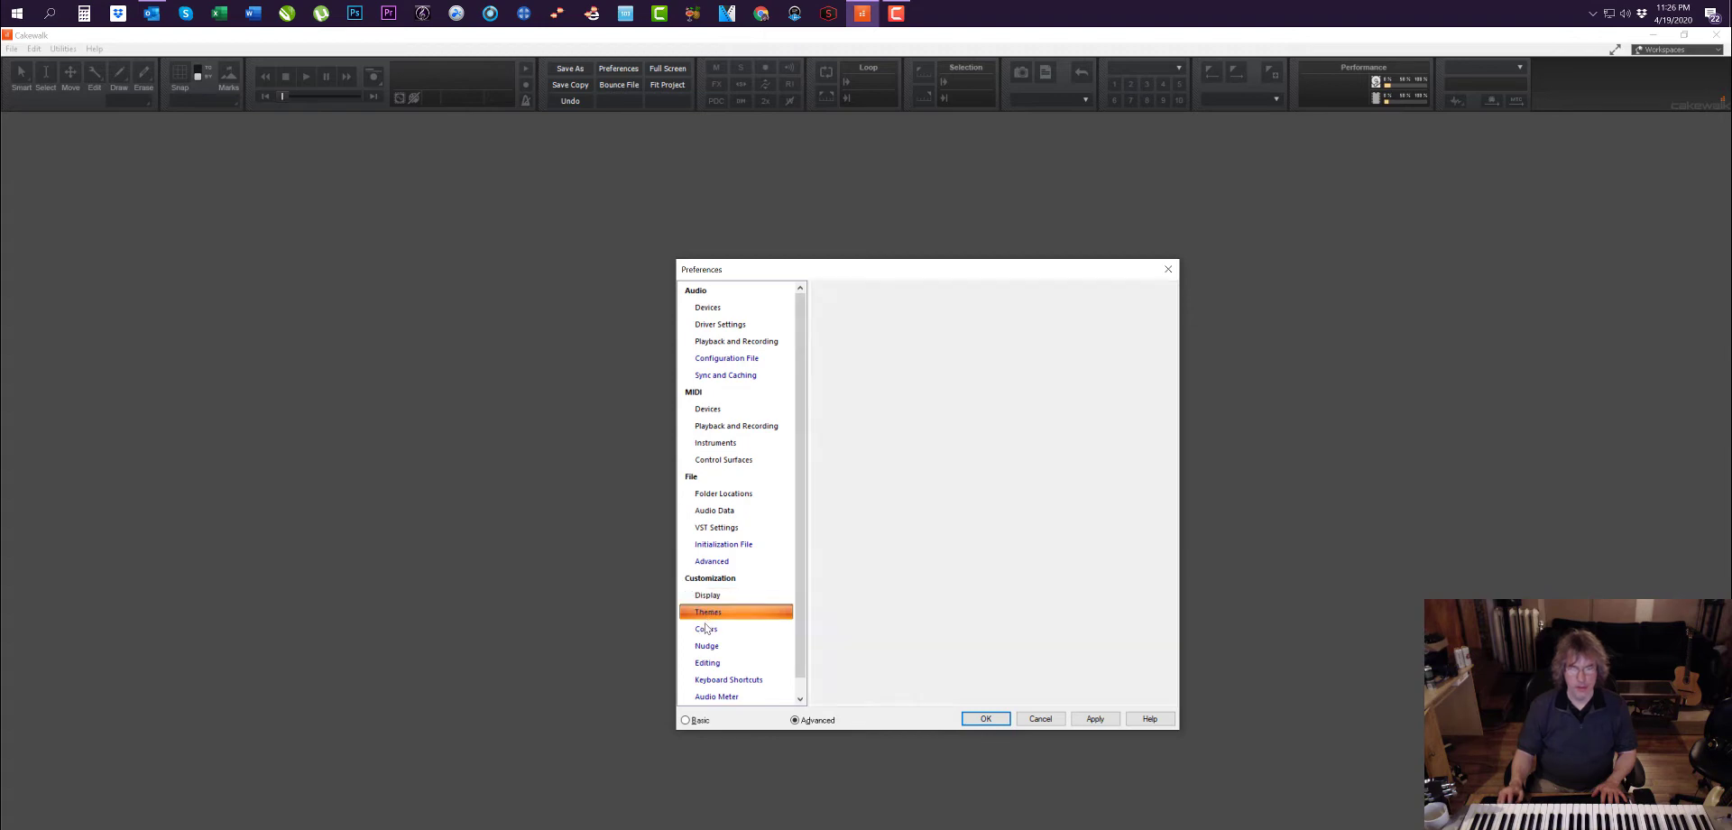
{"action": "left_click", "coordinate": [706, 646]}
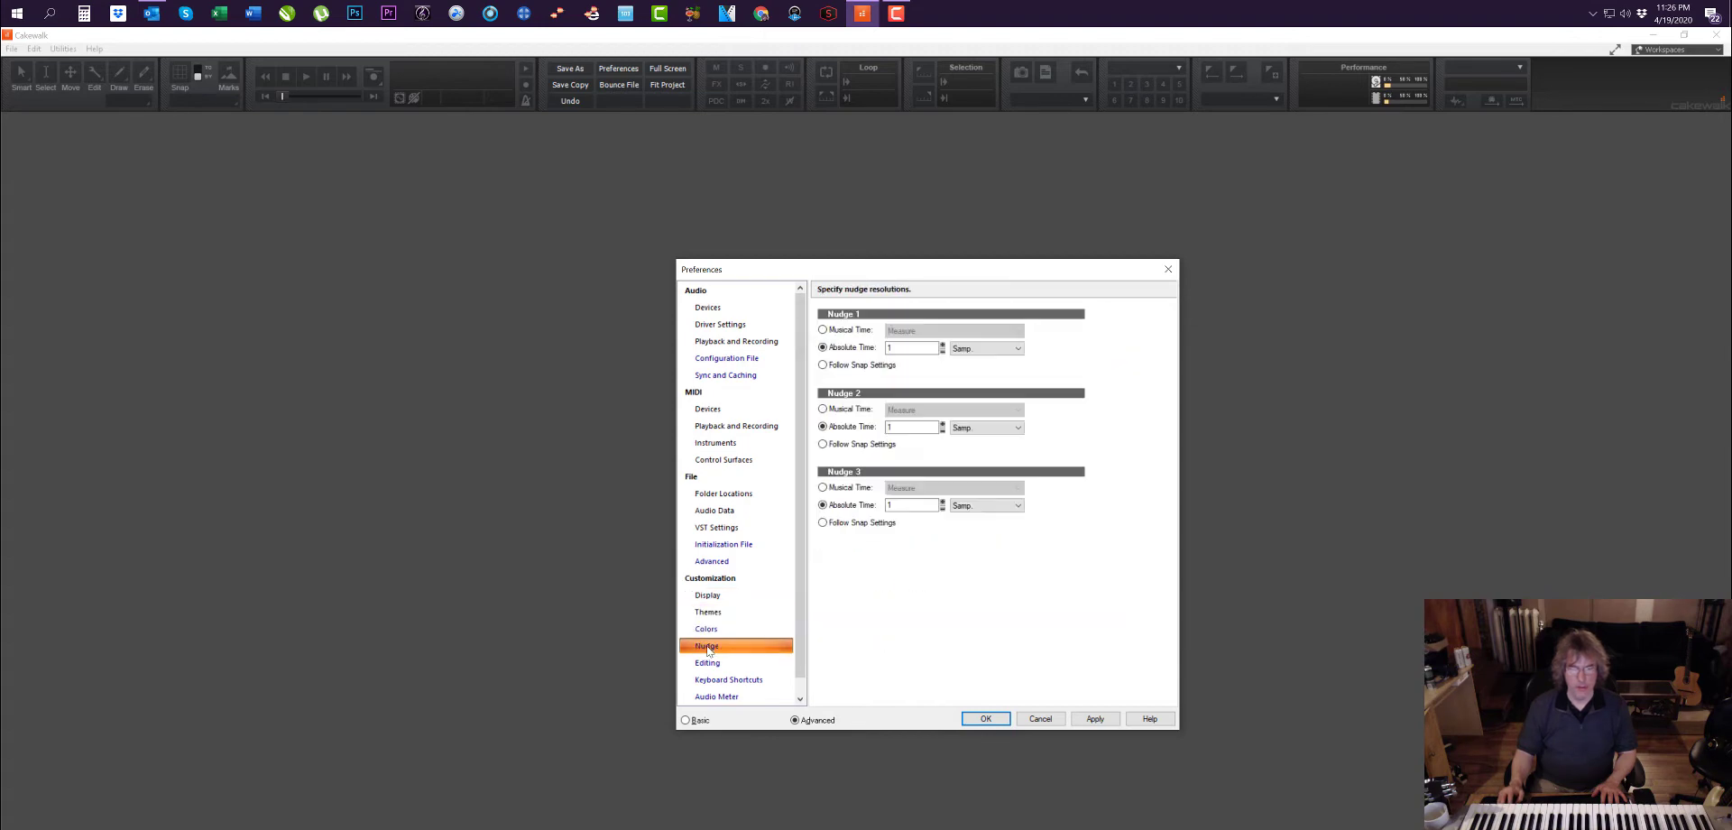
{"action": "left_click", "coordinate": [708, 665]}
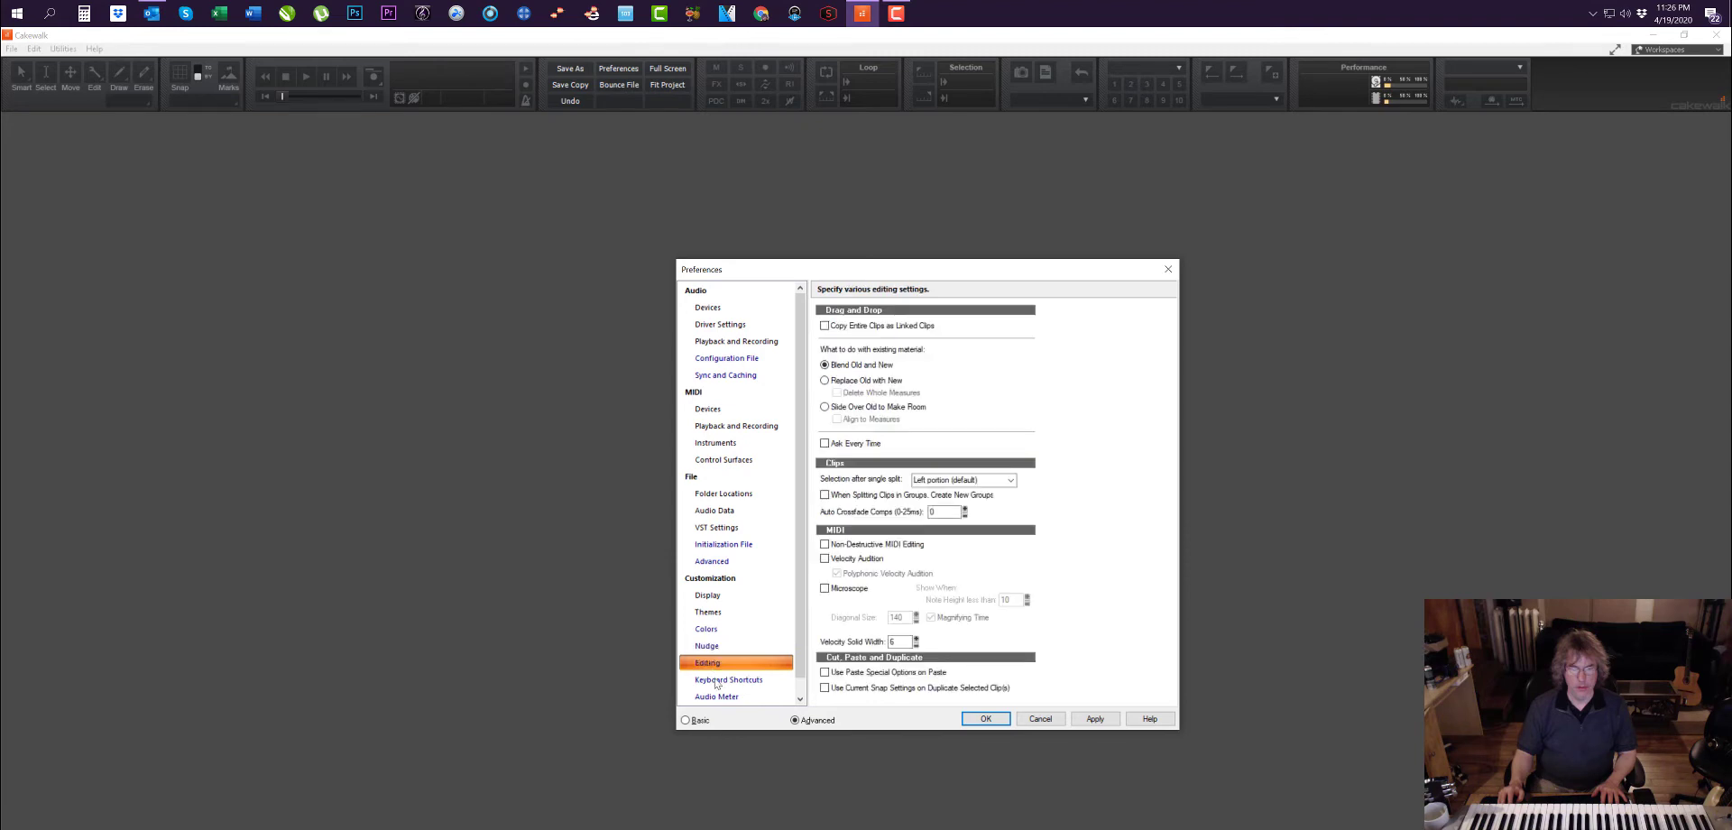
{"action": "left_click", "coordinate": [707, 645]}
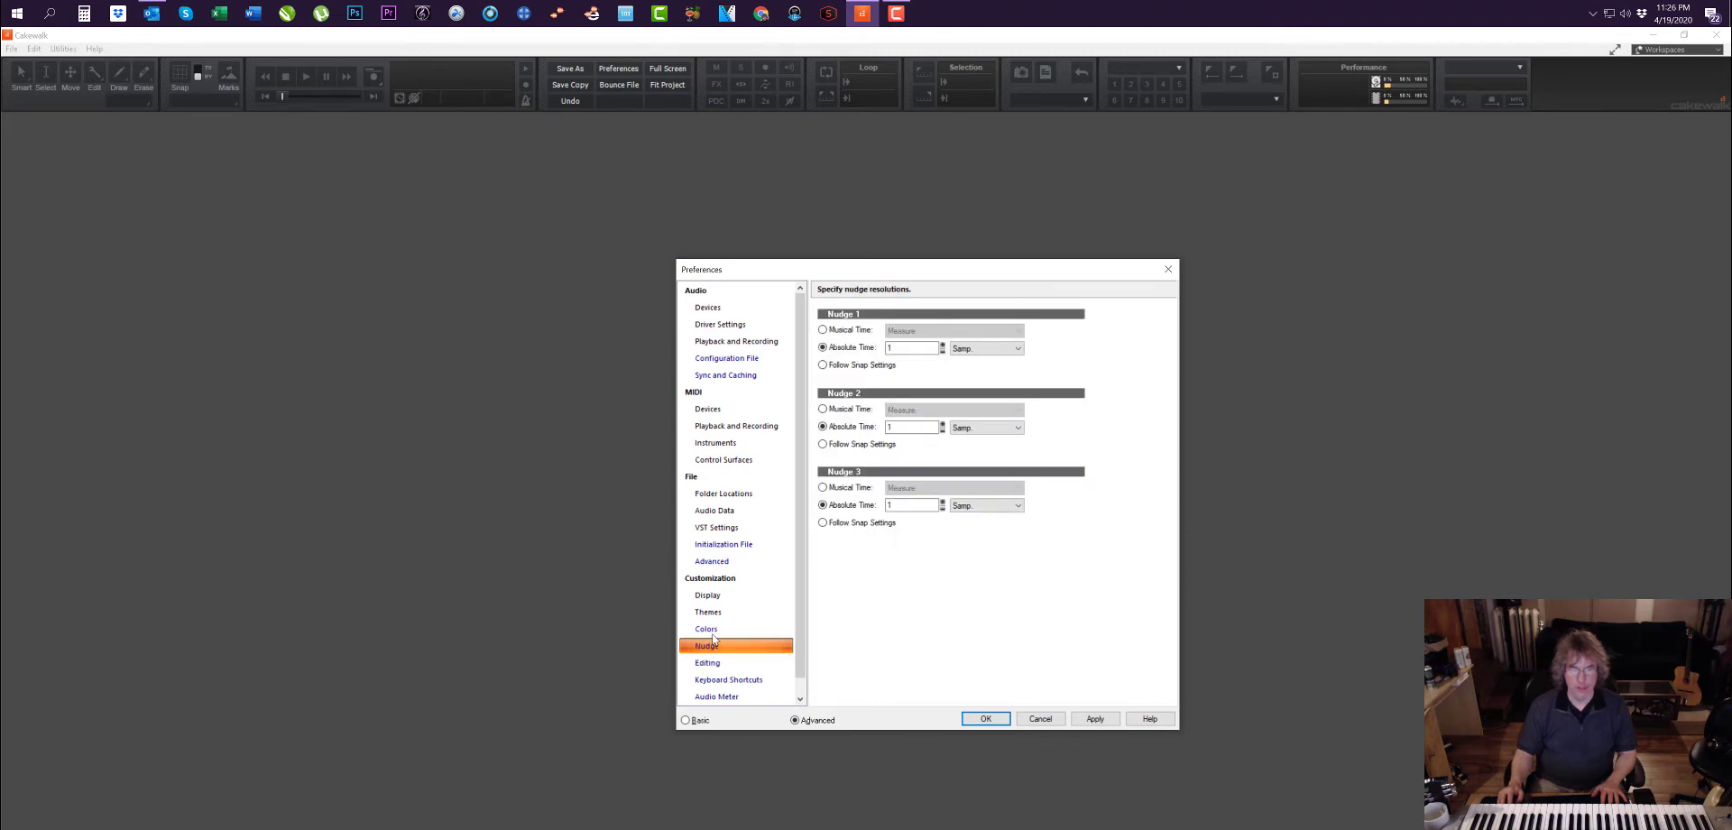
{"action": "left_click", "coordinate": [706, 664]}
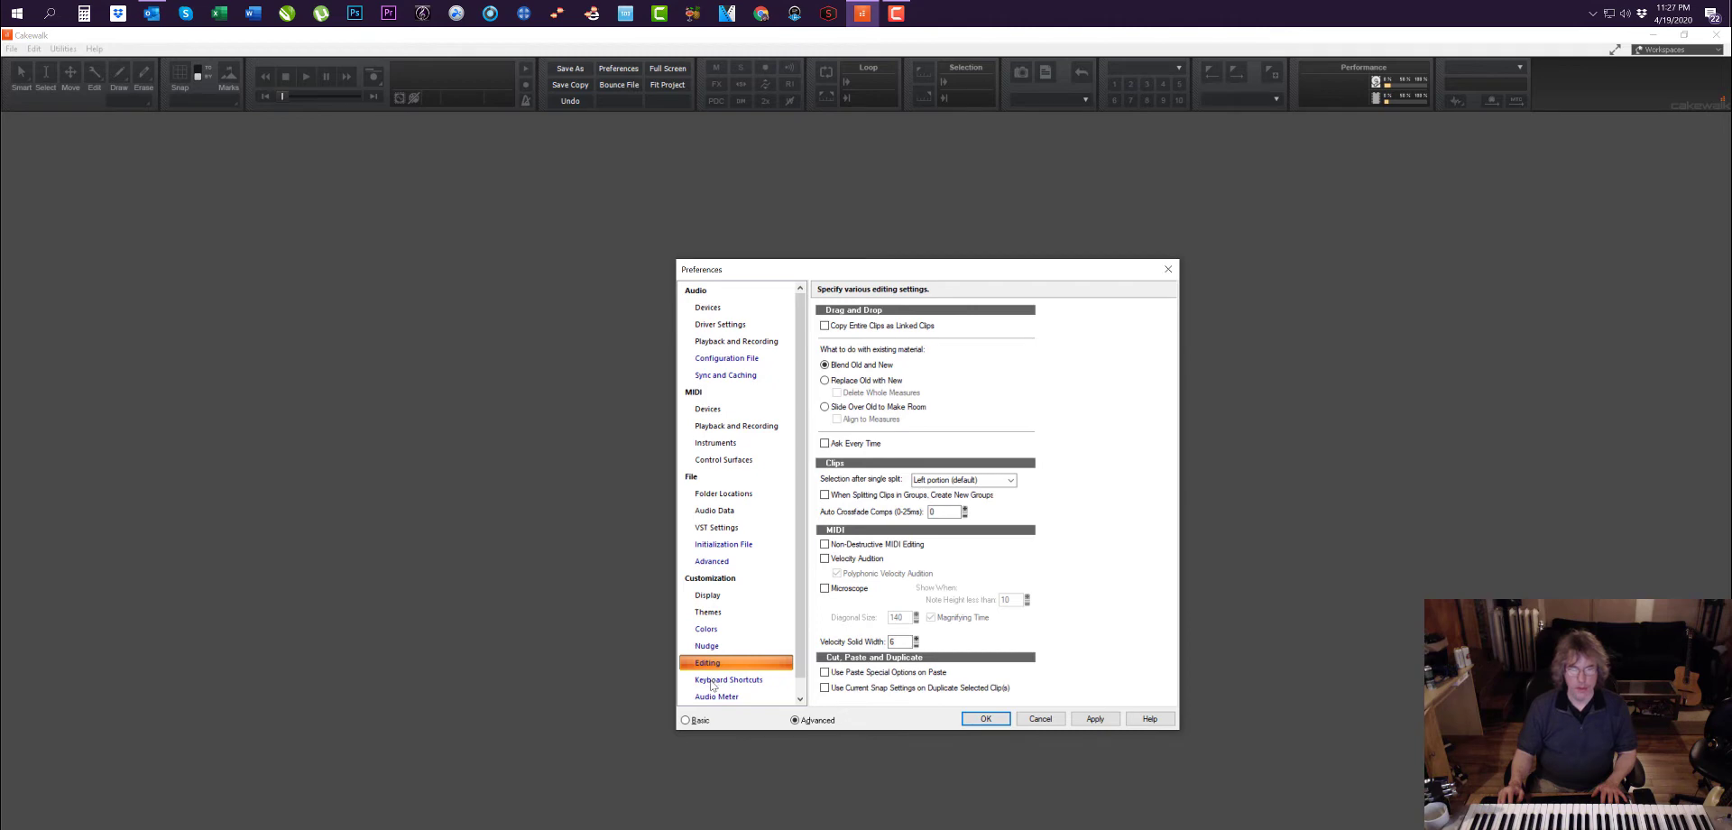
{"action": "left_click", "coordinate": [712, 683]}
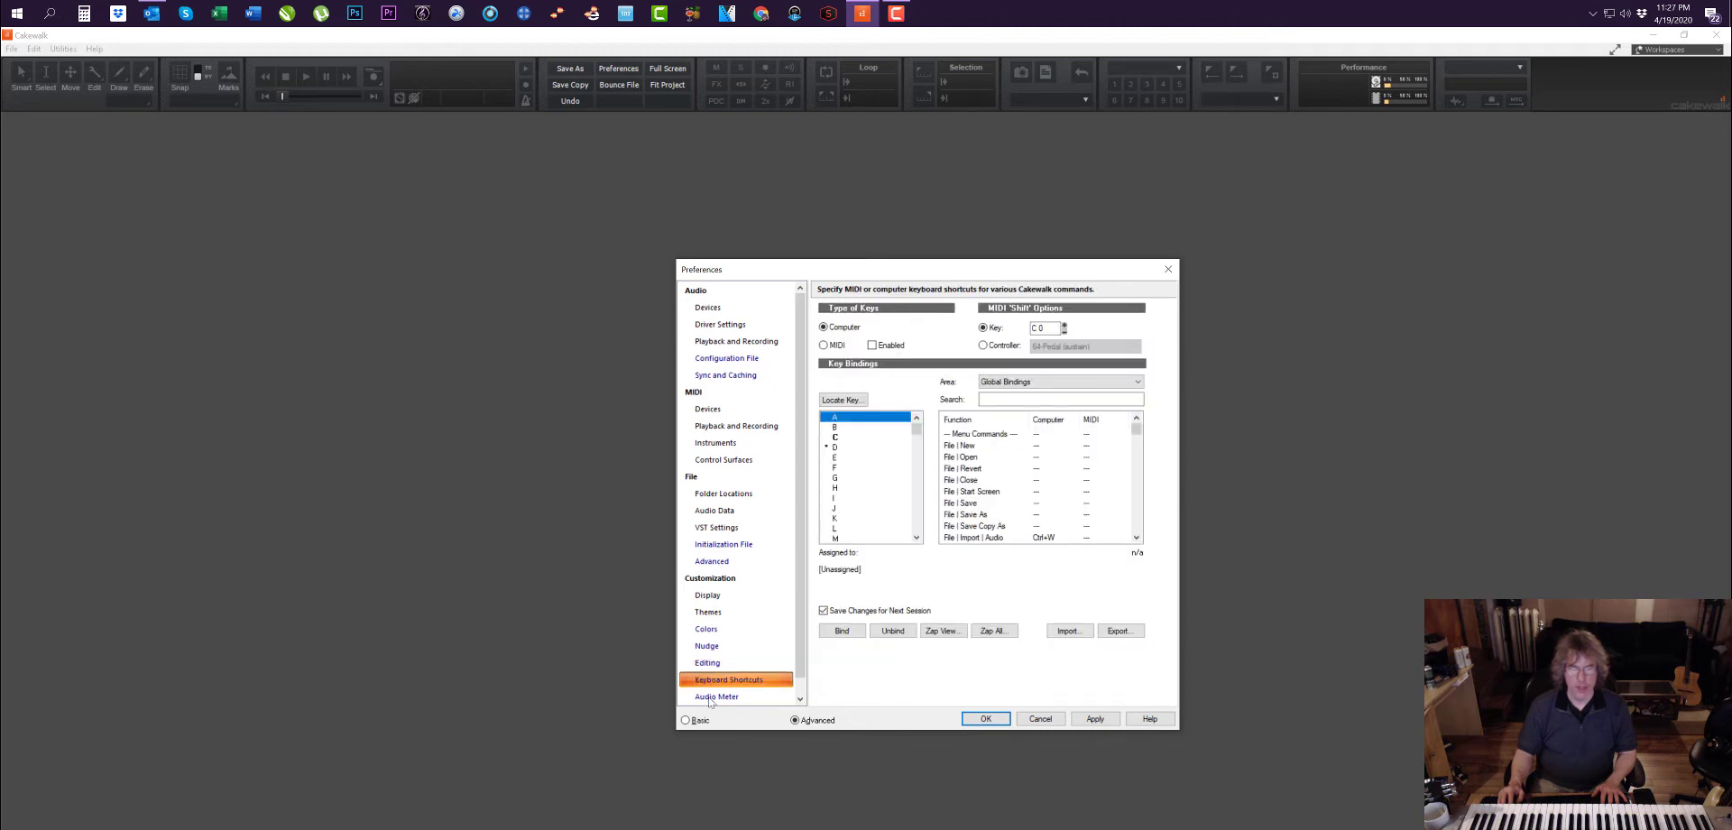
Step: Check the audio meter and analytics preferences, and accept the preferences
{"action": "scroll", "coordinate": [708, 694], "scroll_direction": "down", "scroll_amount": 1}
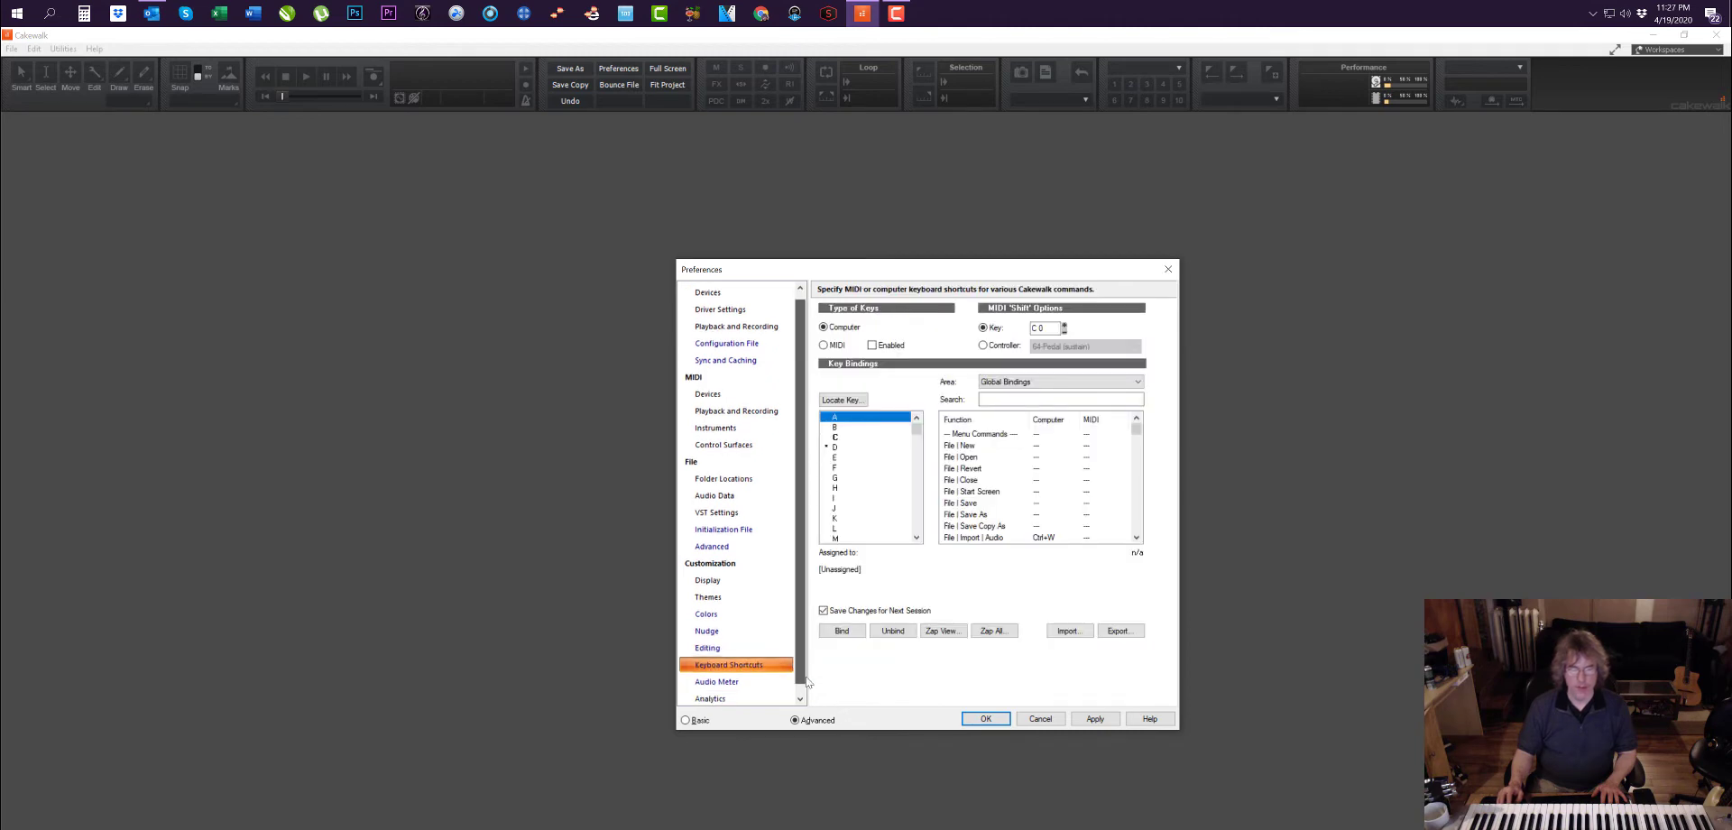
{"action": "left_click", "coordinate": [703, 683]}
{"action": "left_click", "coordinate": [709, 696]}
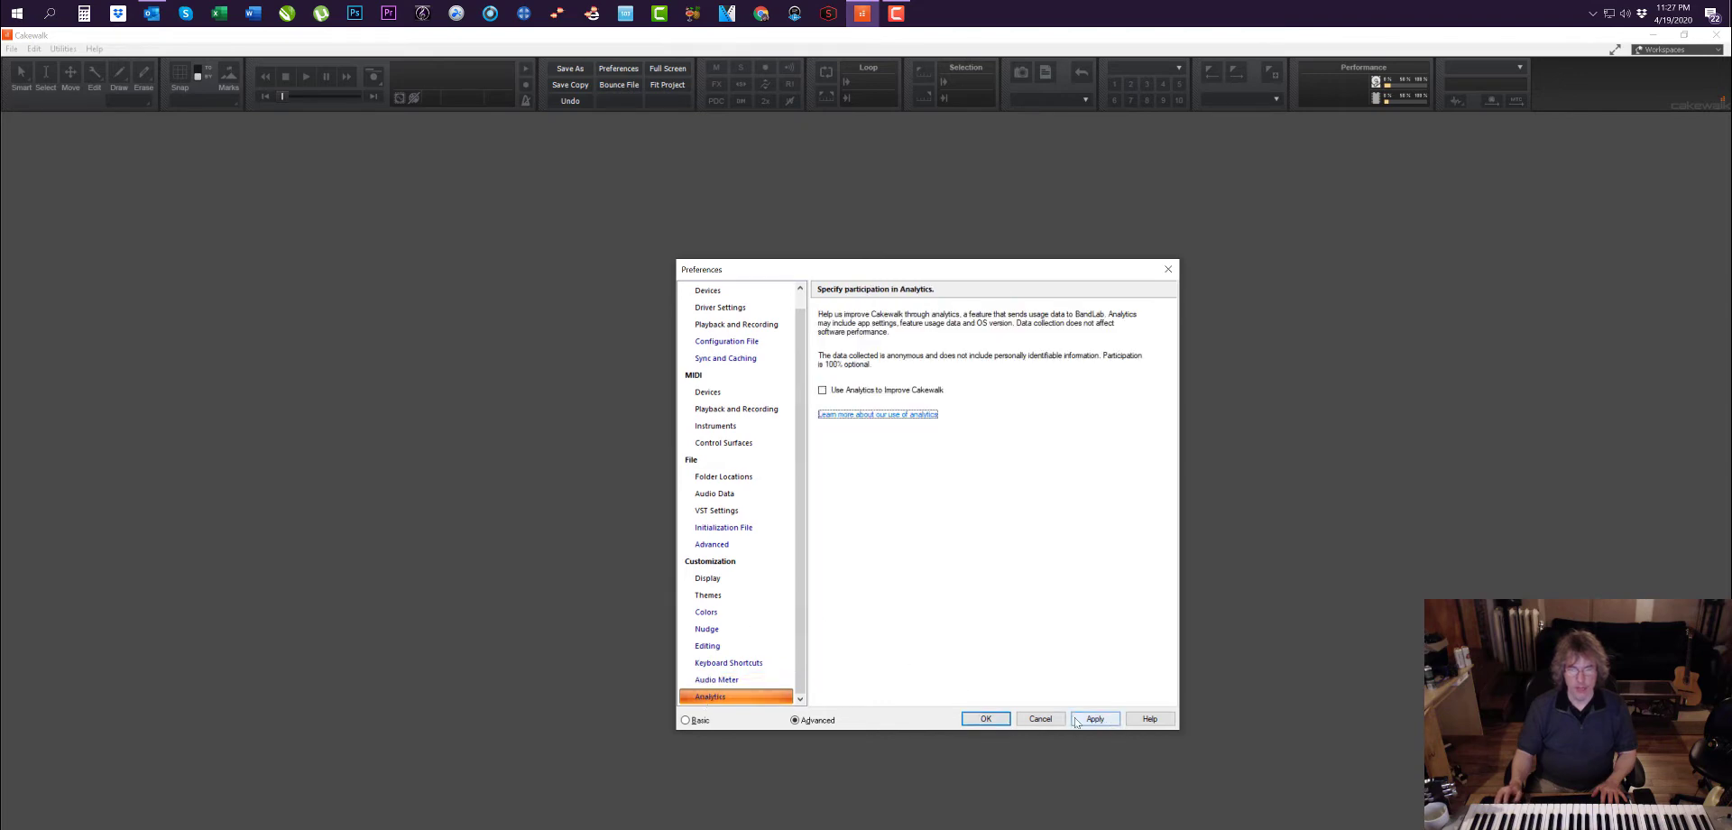
{"action": "left_click", "coordinate": [986, 719]}
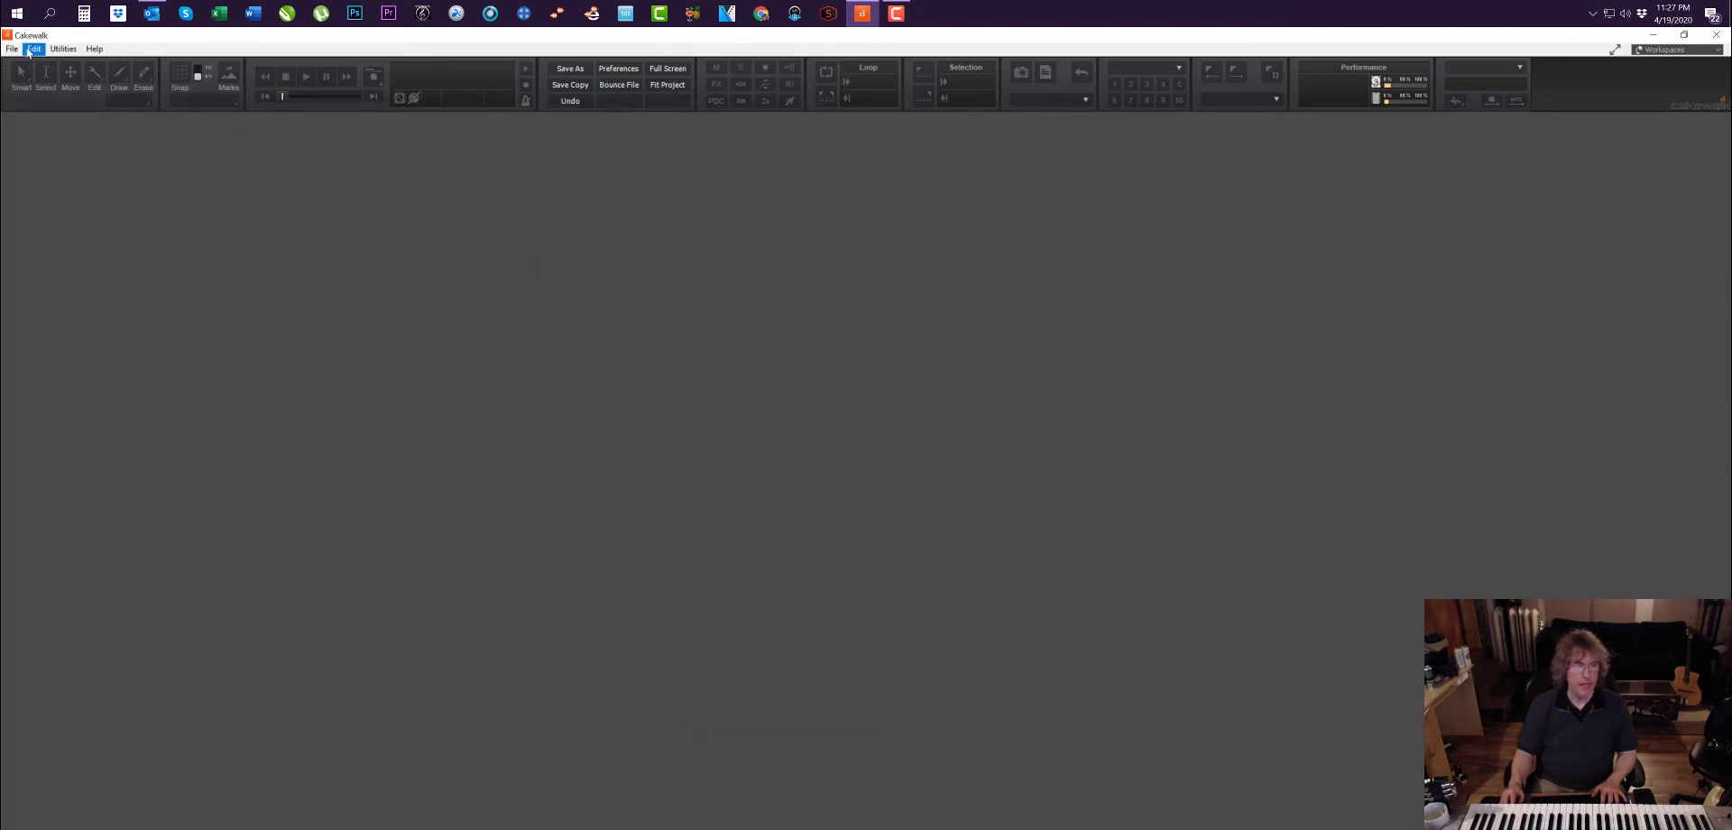
{"action": "left_click", "coordinate": [12, 49]}
{"action": "left_click", "coordinate": [27, 57]}
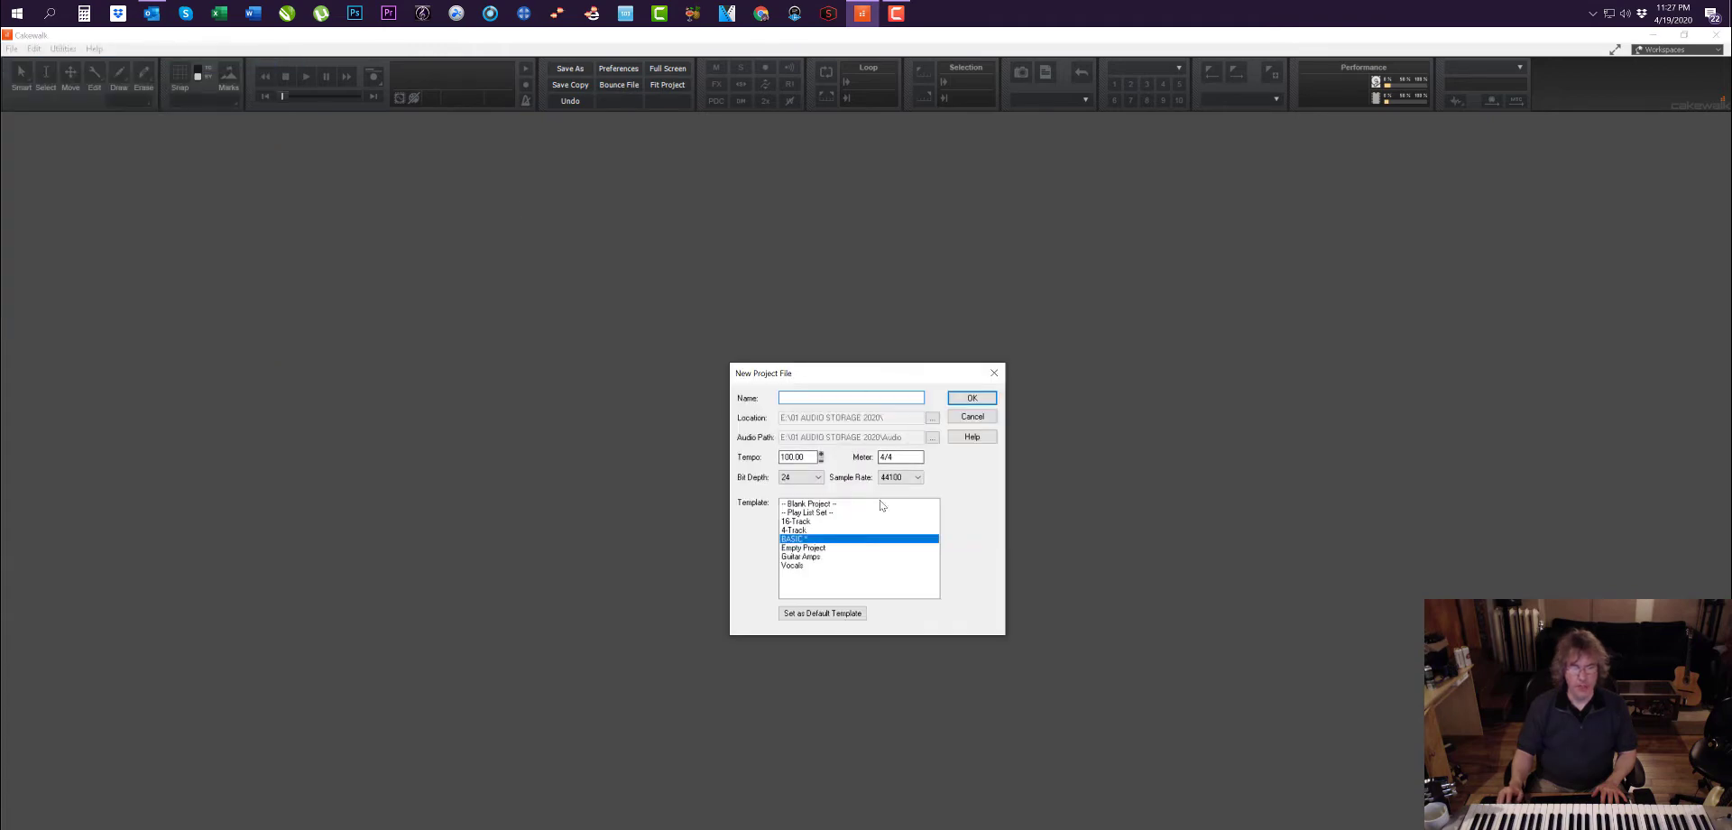
{"action": "left_click", "coordinate": [973, 417]}
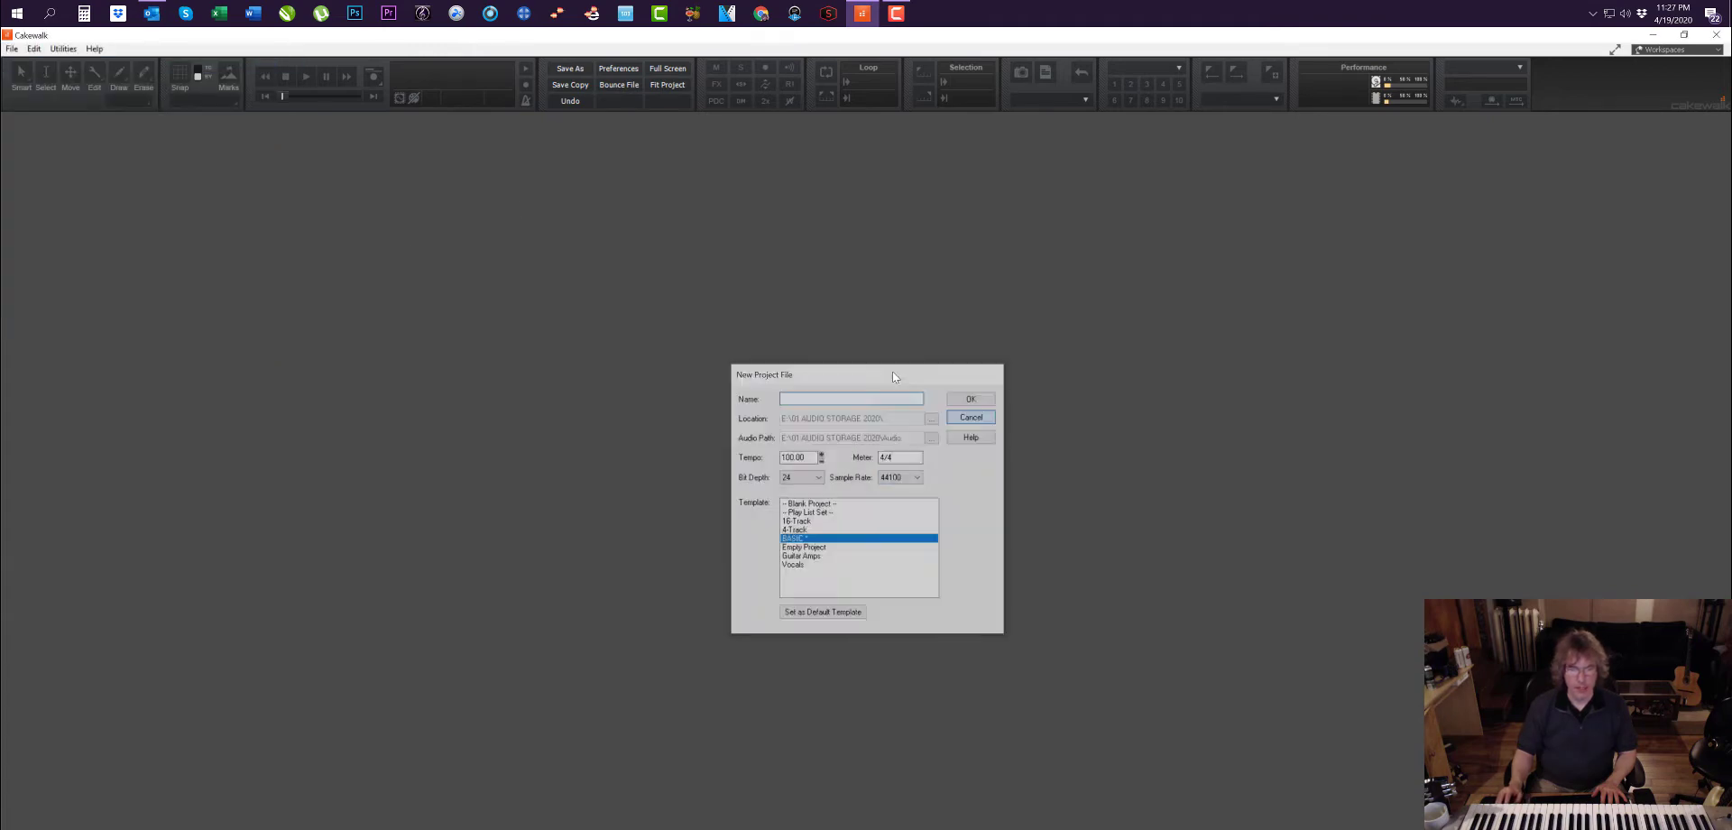
Step: Start a new project file and set its sample rate to 48000
{"action": "key", "text": "alt+f"}
{"action": "key", "text": "n"}
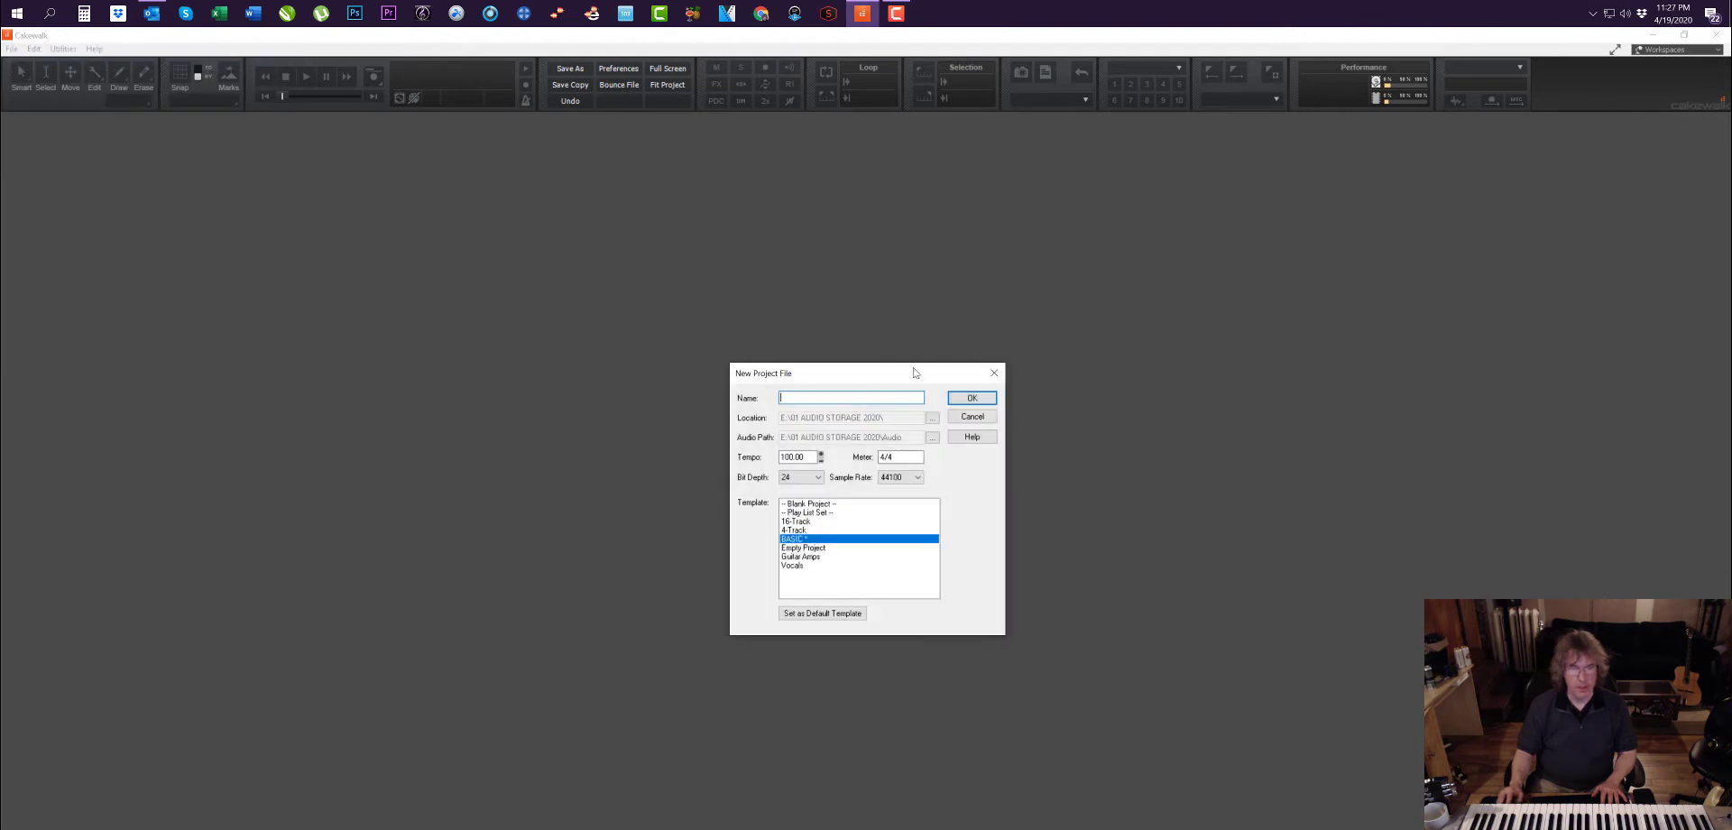
{"action": "left_click", "coordinate": [893, 478]}
{"action": "left_click", "coordinate": [893, 497]}
{"action": "left_click_drag", "start_coordinate": [815, 457], "coordinate": [776, 456]}
{"action": "key", "text": "Tab"}
Step: Choose the 01 AUDIO STORAGE 2020 folder as the project location and name the project "jjfhjfh"
{"action": "left_click", "coordinate": [933, 418]}
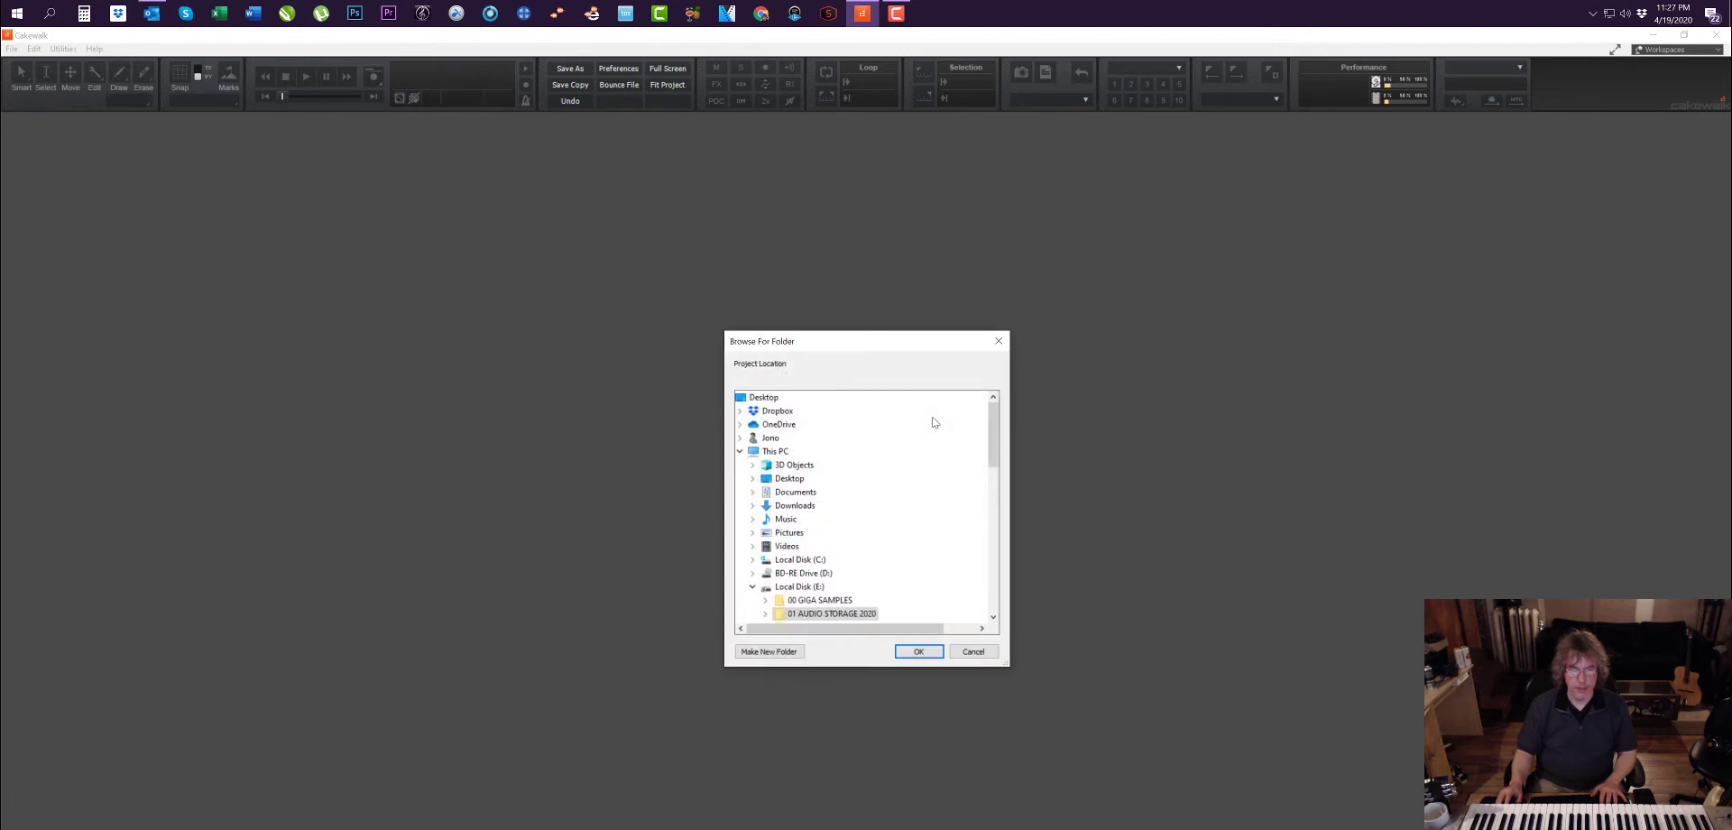
{"action": "double_click", "coordinate": [801, 614]}
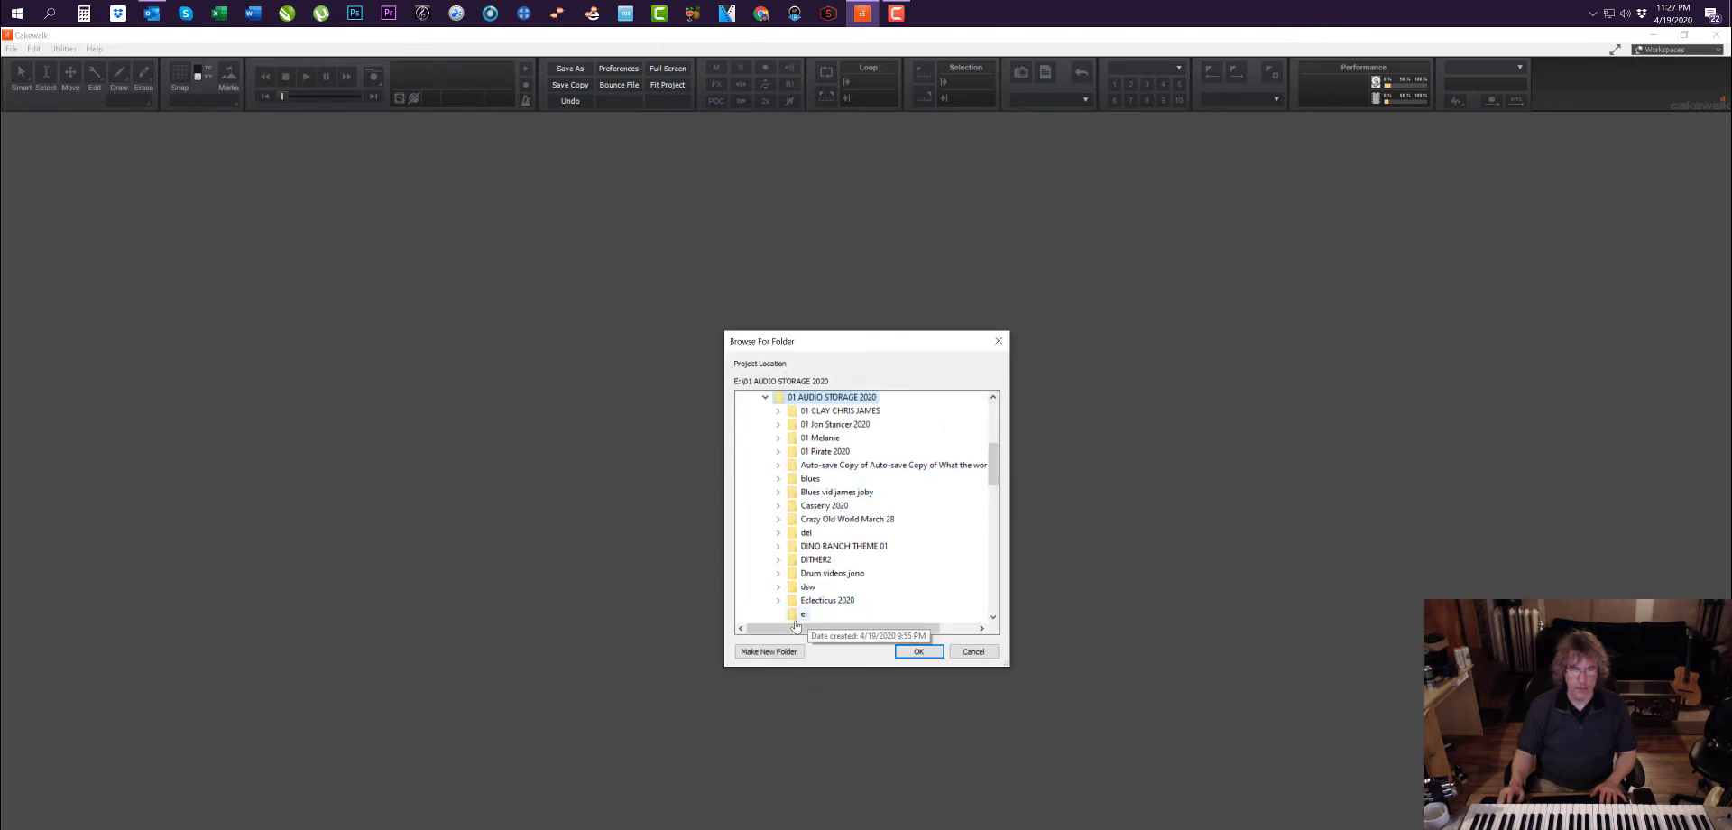
{"action": "left_click", "coordinate": [922, 653]}
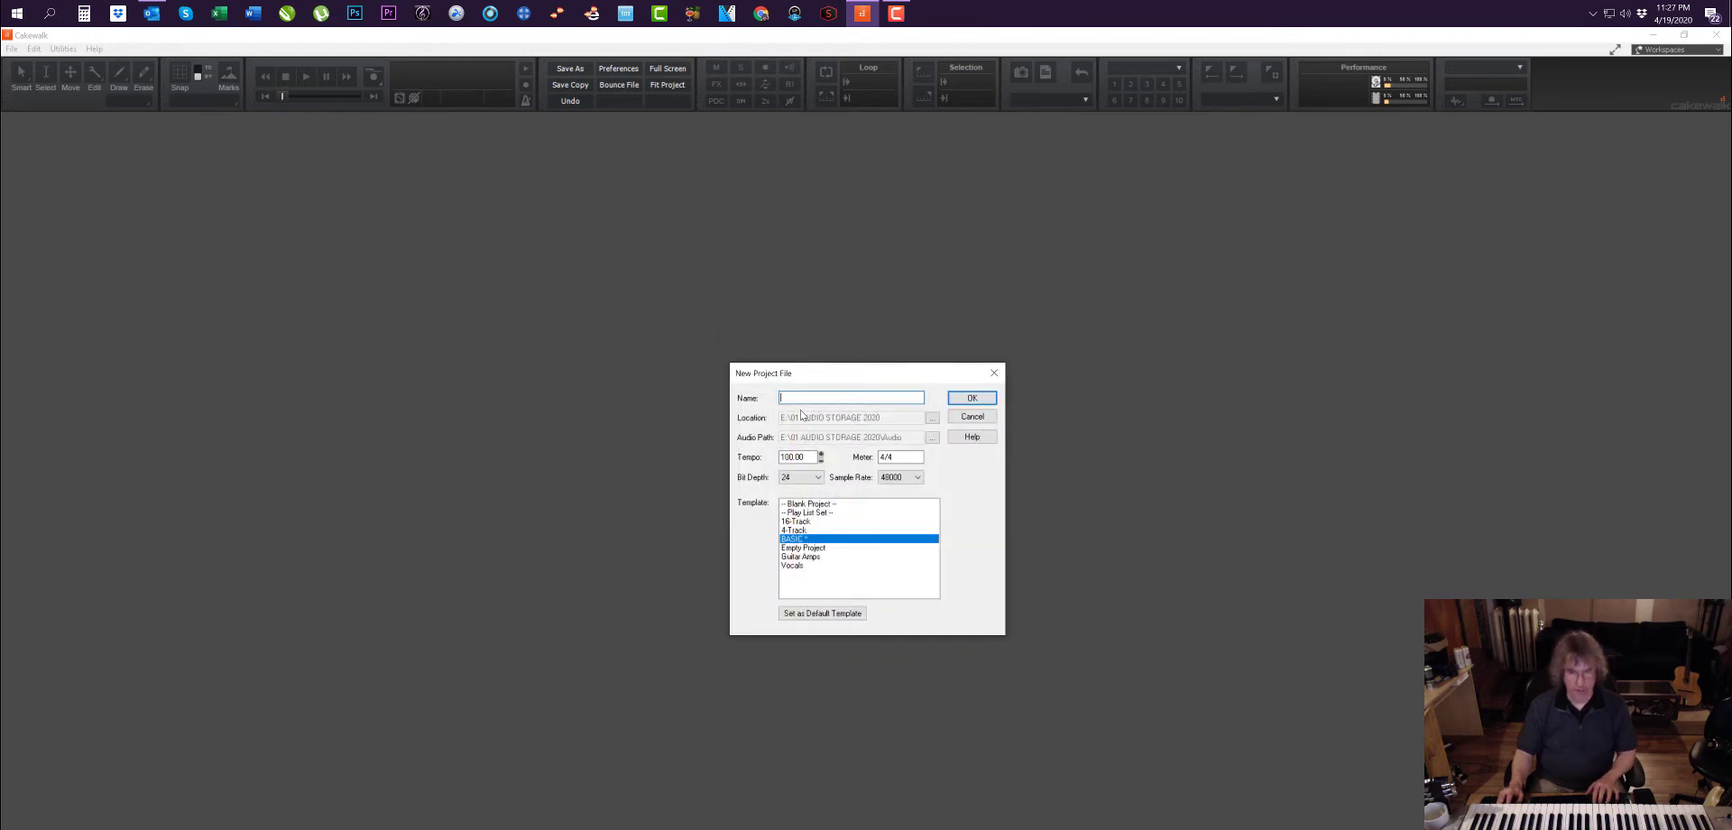
{"action": "type", "text": "jjfhjfh"}
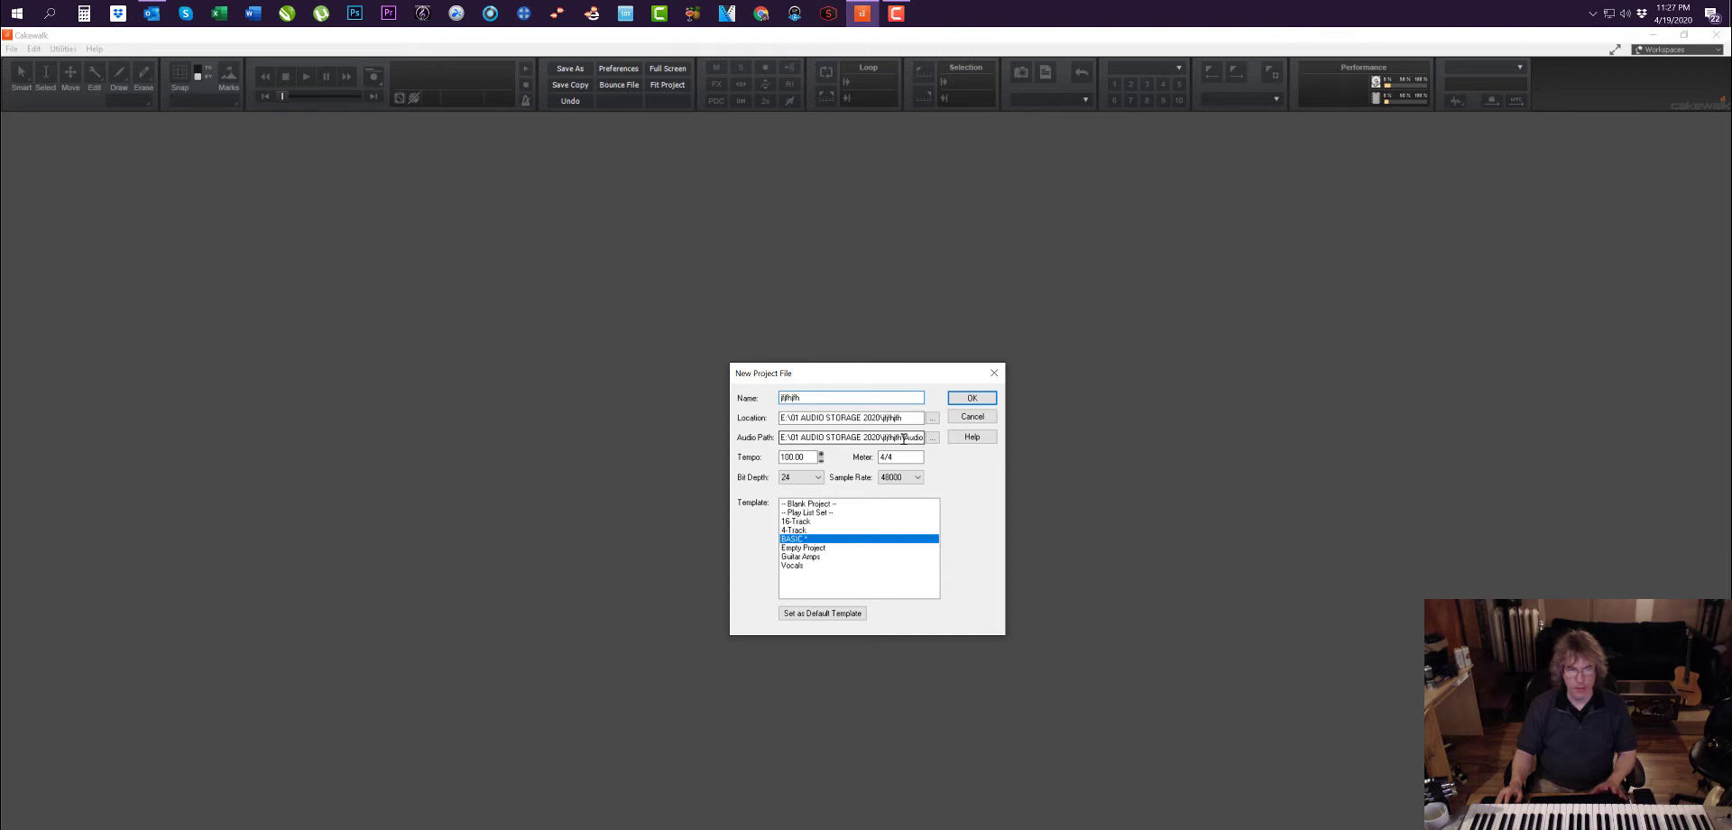
Step: Create the new project from the BASIC template and move the playback position in the timeline
{"action": "left_click", "coordinate": [974, 400]}
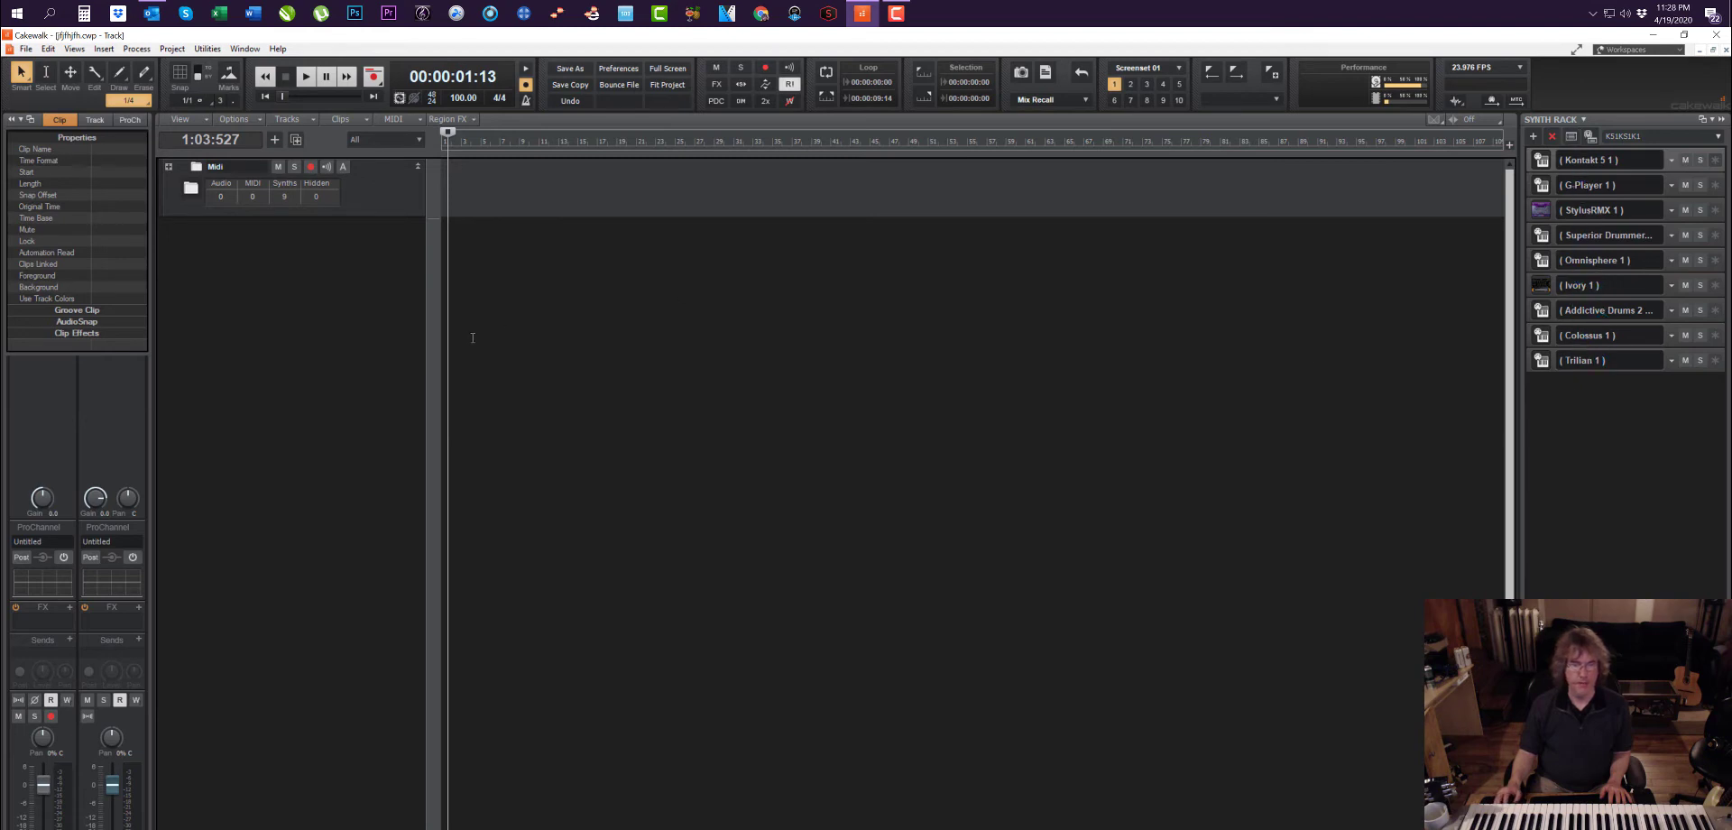
{"action": "left_click", "coordinate": [552, 301]}
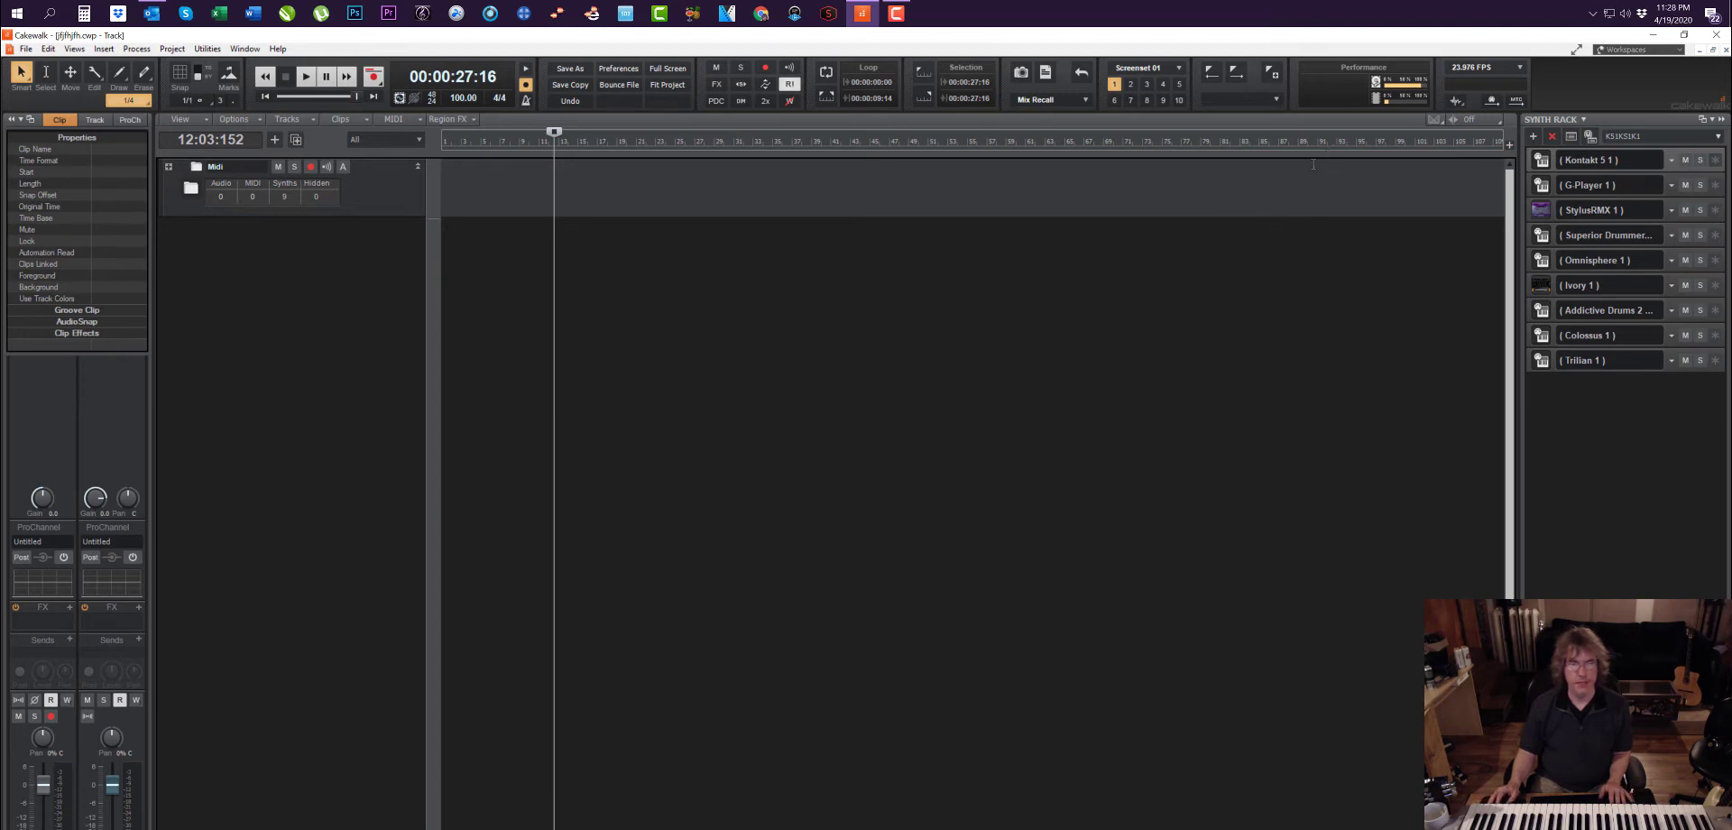
Step: Open the Cakewalk Plug-in Manager, start a VST plug-in scan and cancel it
{"action": "left_click", "coordinate": [204, 49]}
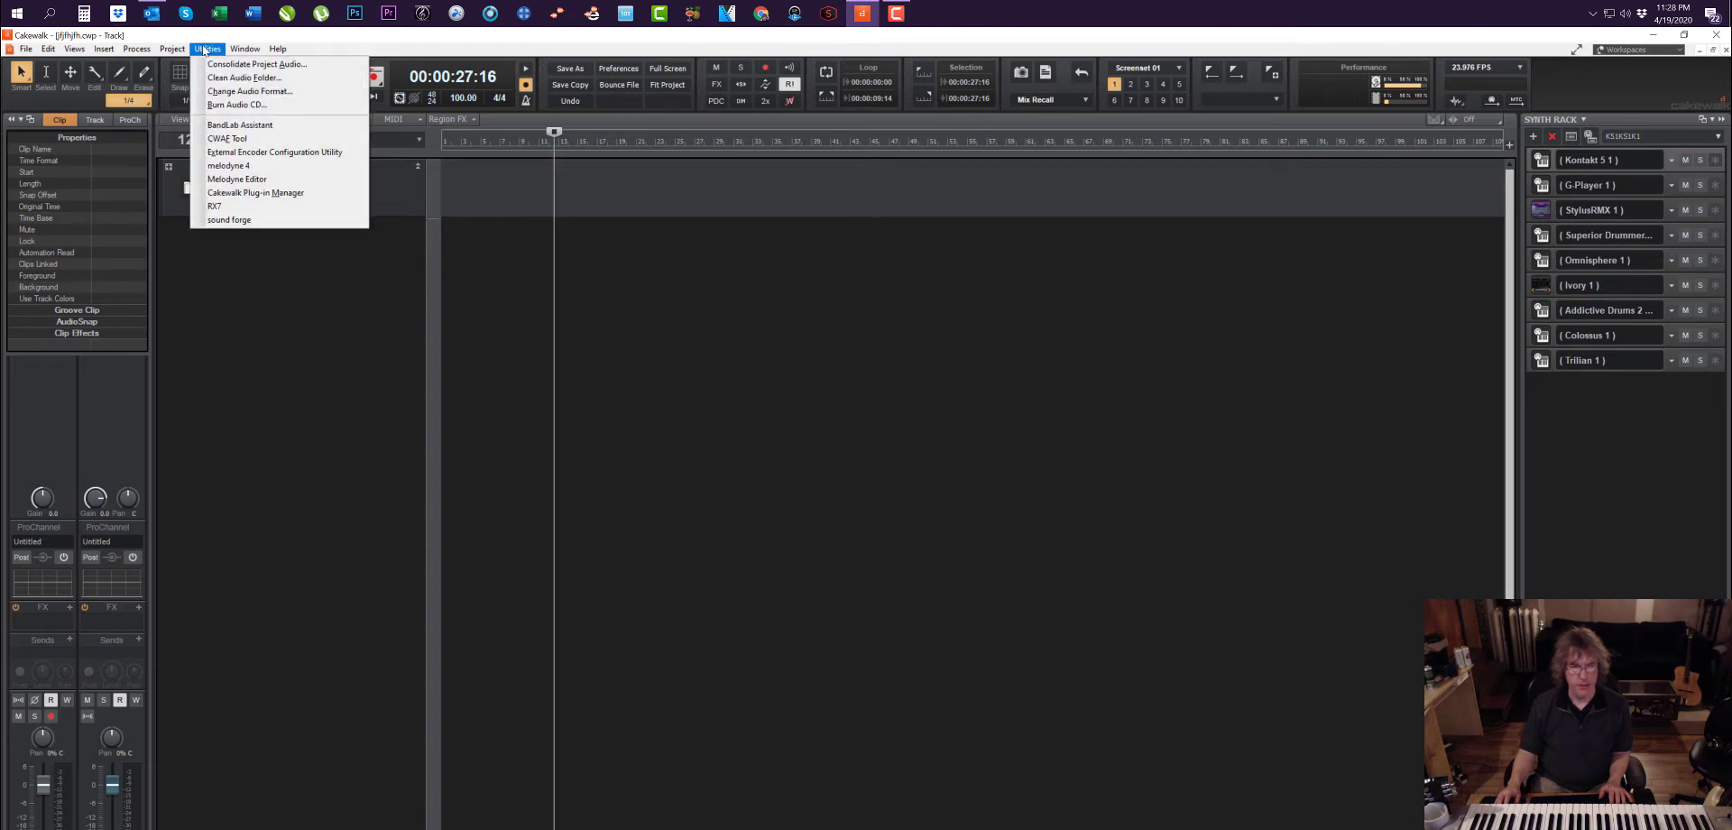
{"action": "left_click", "coordinate": [247, 193]}
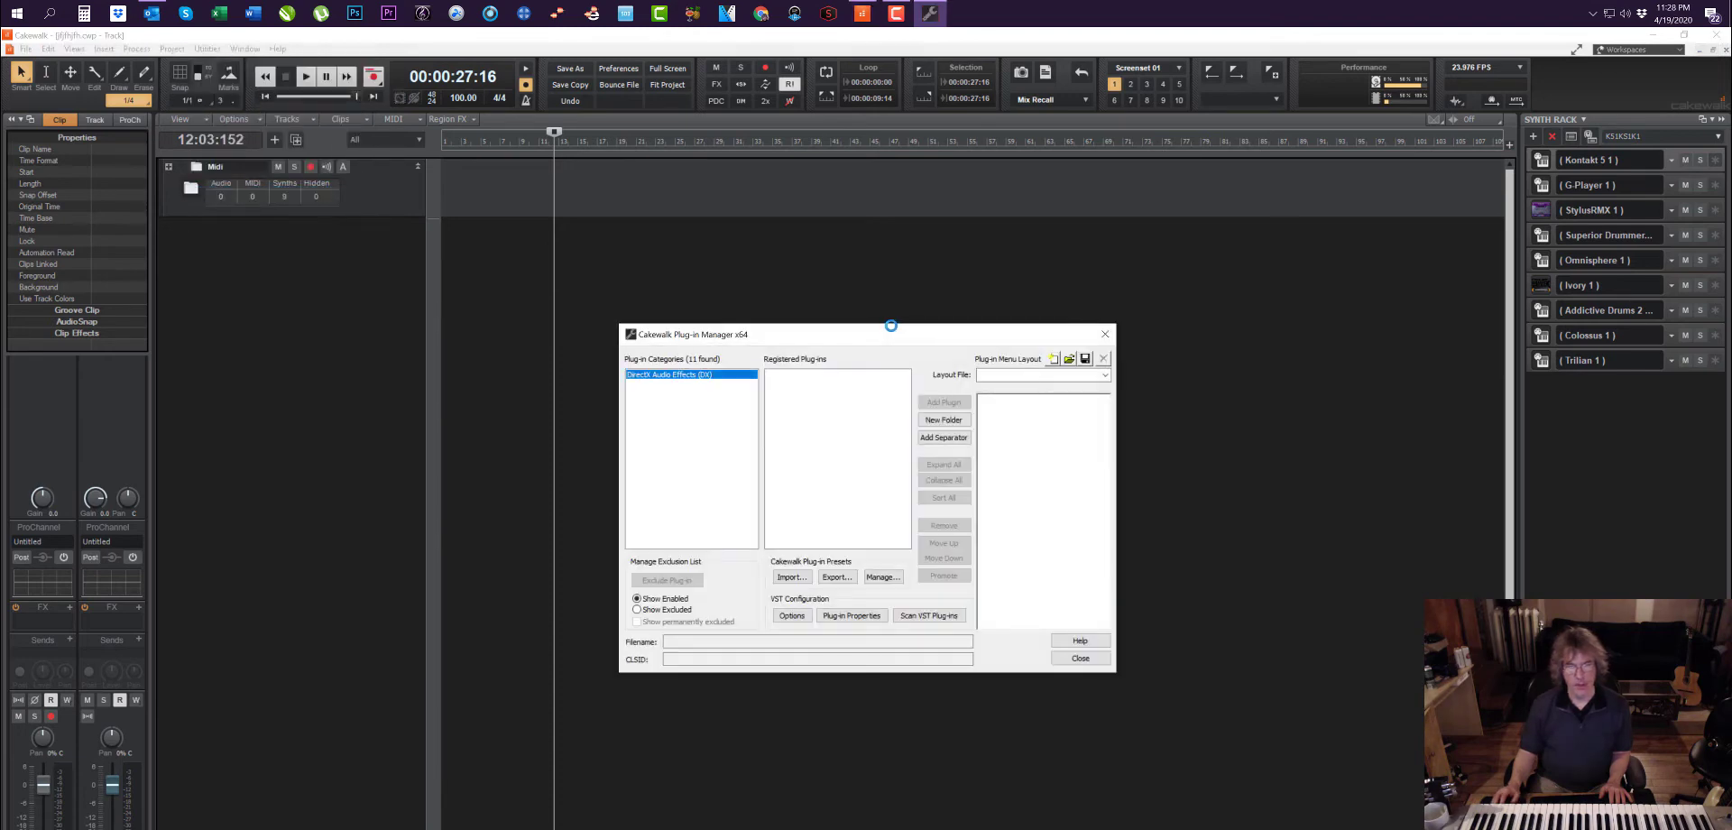
{"action": "left_click", "coordinate": [929, 615]}
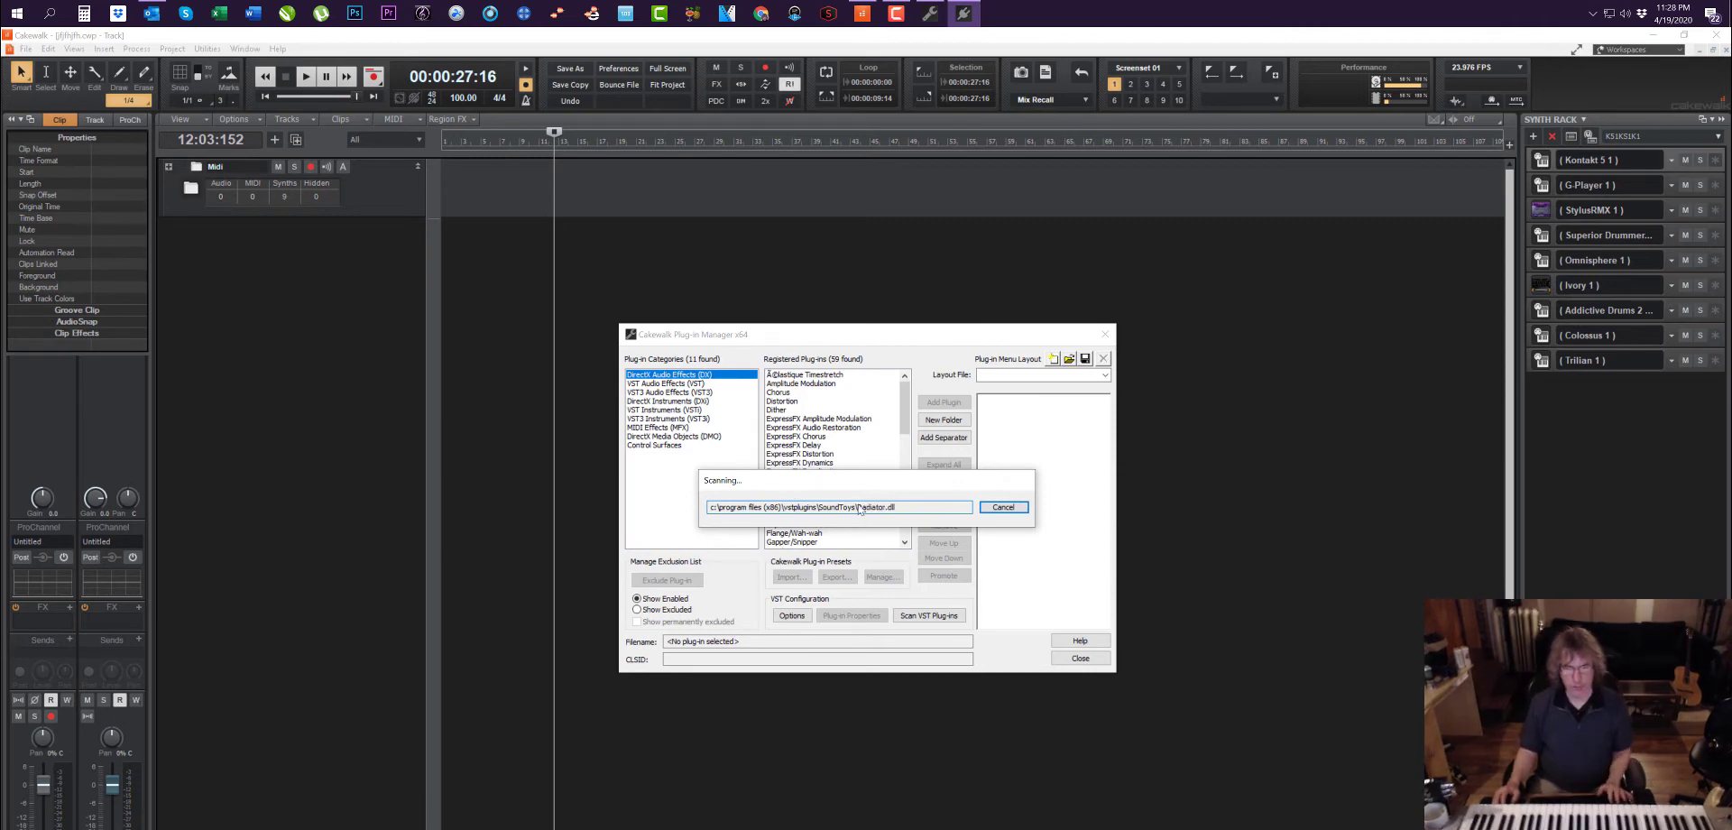
{"action": "left_click", "coordinate": [1004, 508]}
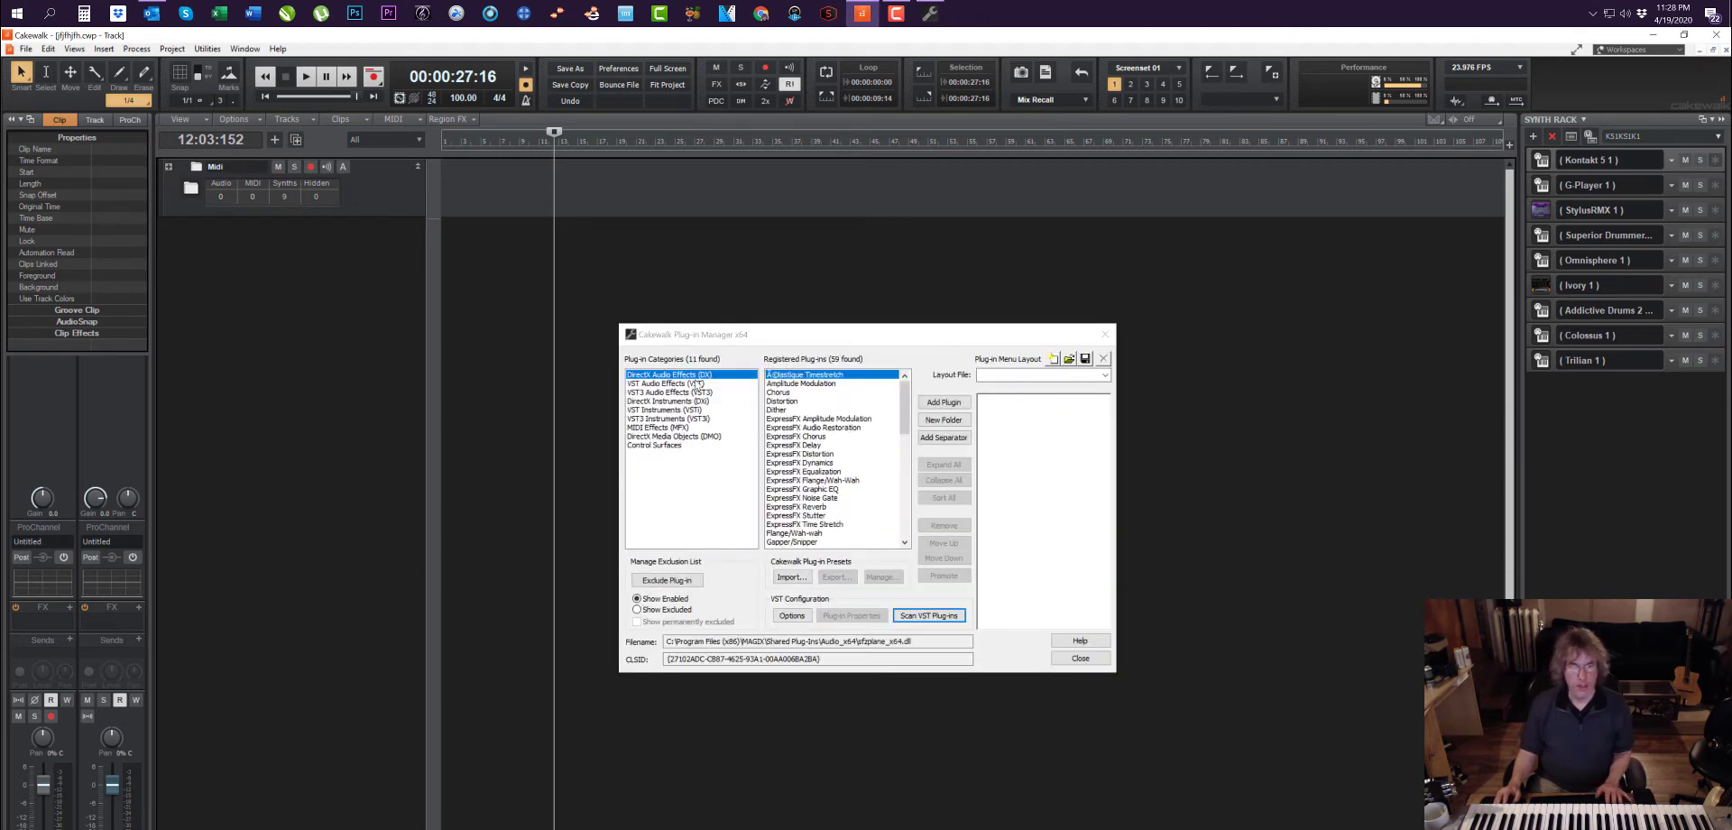
Step: Examine the registered VST instruments and the details of Addictive Drums 2, and close the Plug-in Manager
{"action": "left_click", "coordinate": [646, 410]}
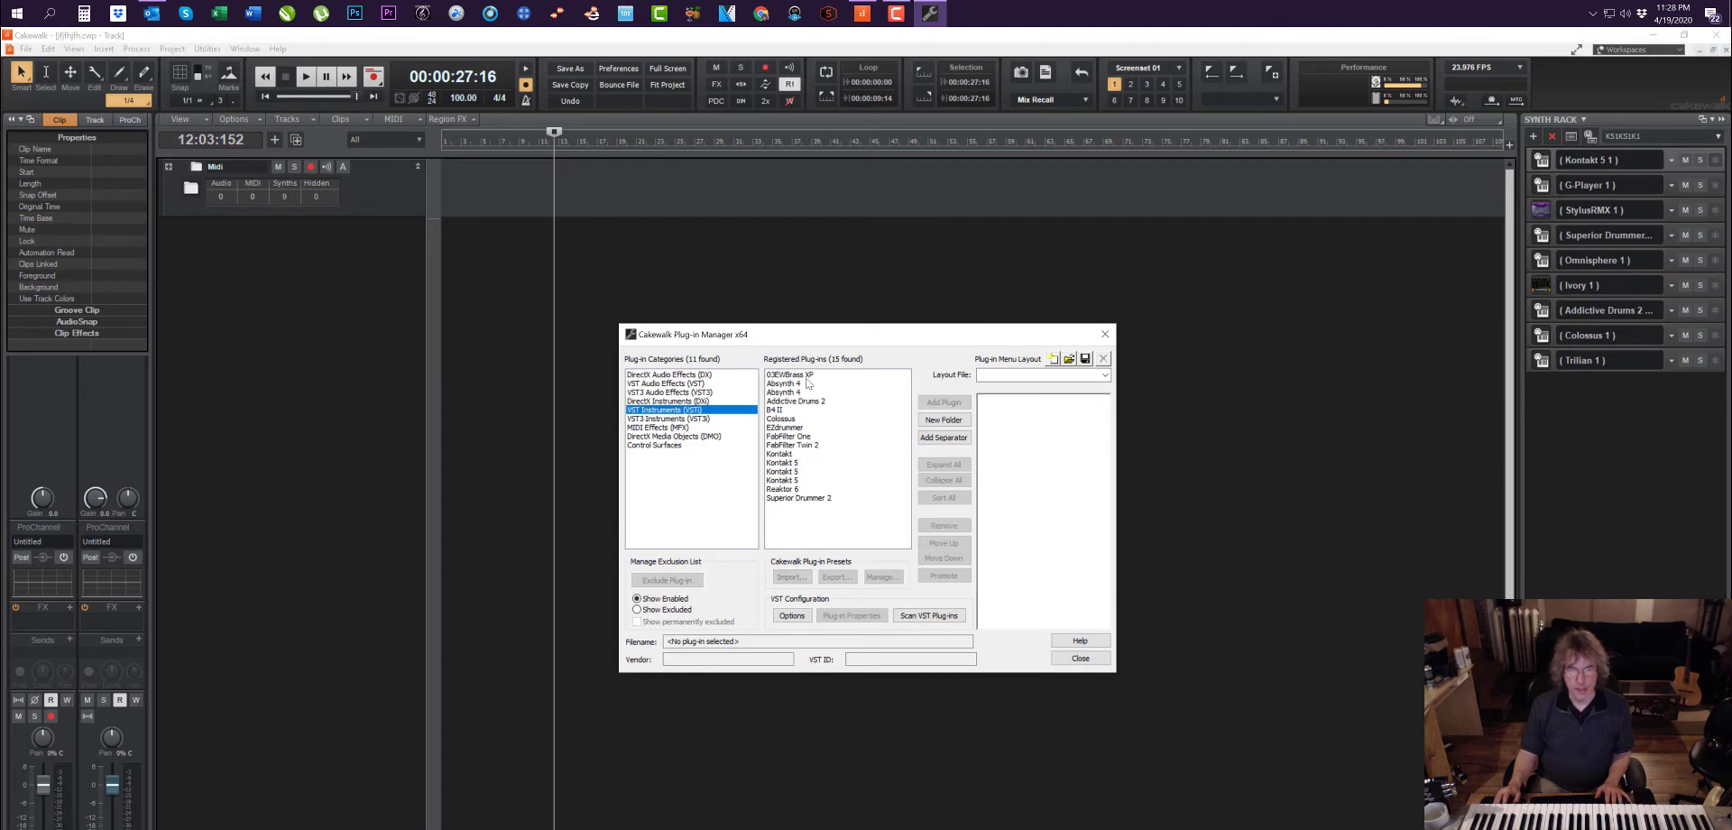
{"action": "left_click", "coordinate": [777, 402]}
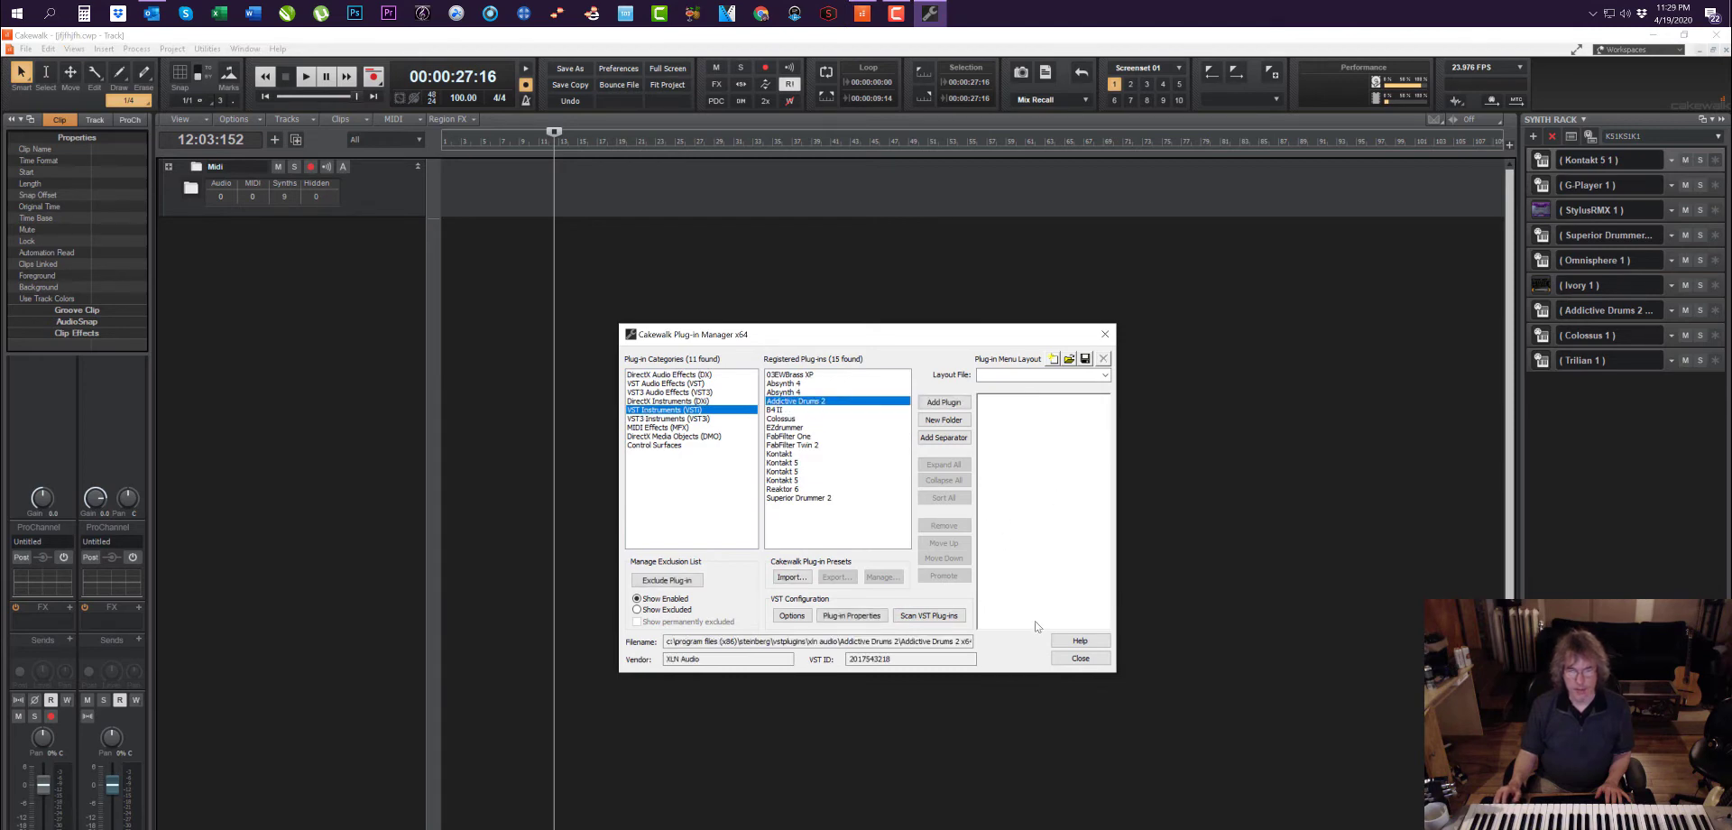
{"action": "left_click", "coordinate": [1080, 658]}
{"action": "left_click", "coordinate": [621, 269]}
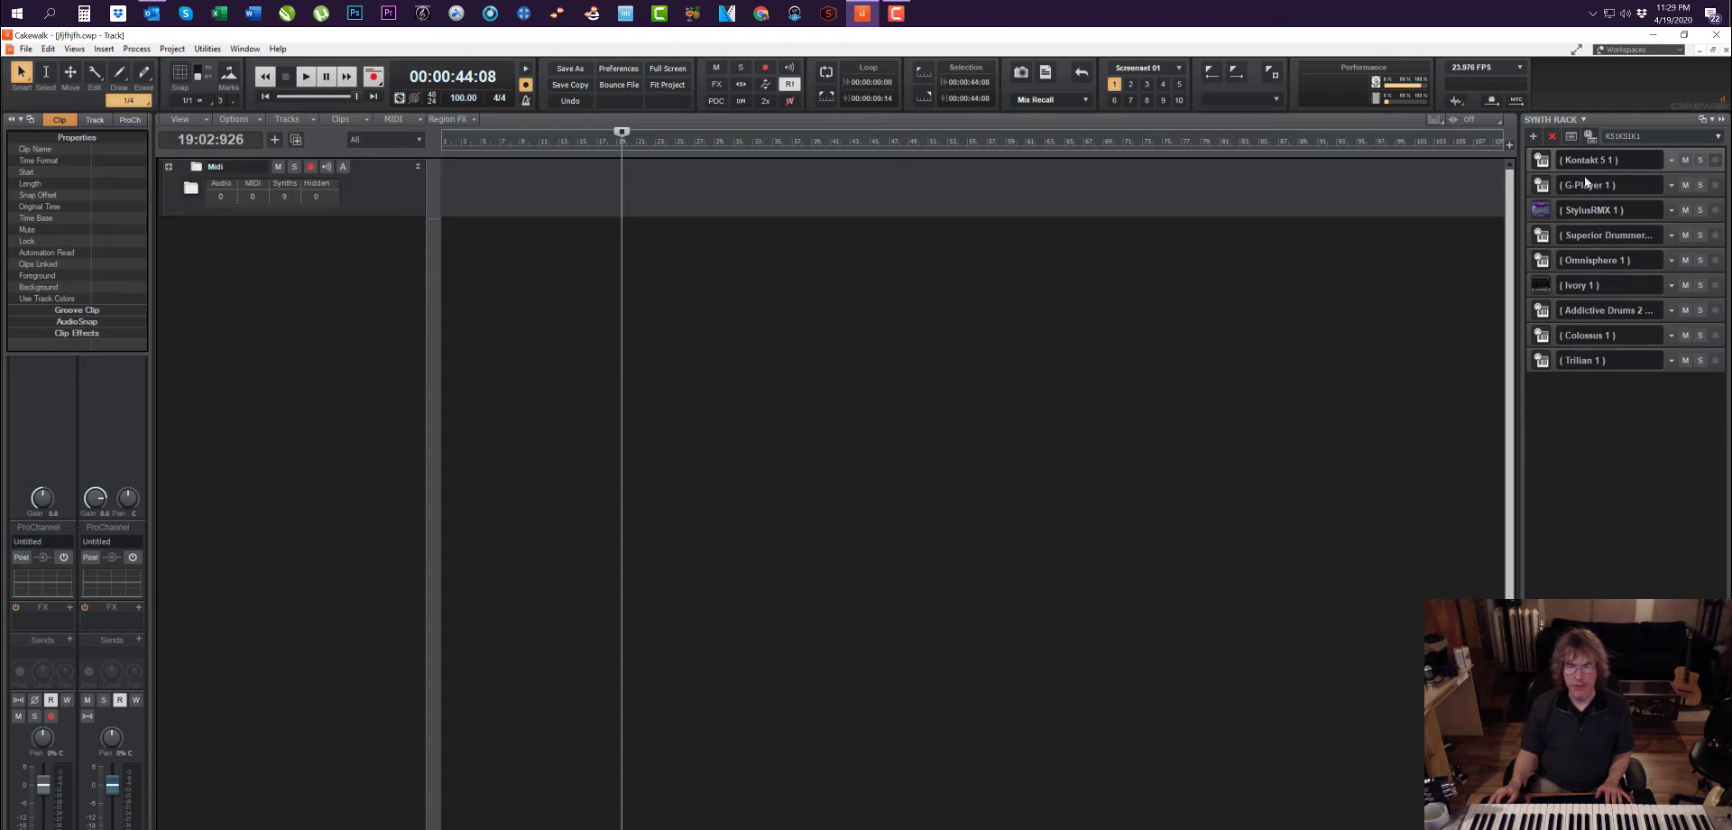
Step: Hide the Synth Rack view and show it again
{"action": "left_click", "coordinate": [74, 49]}
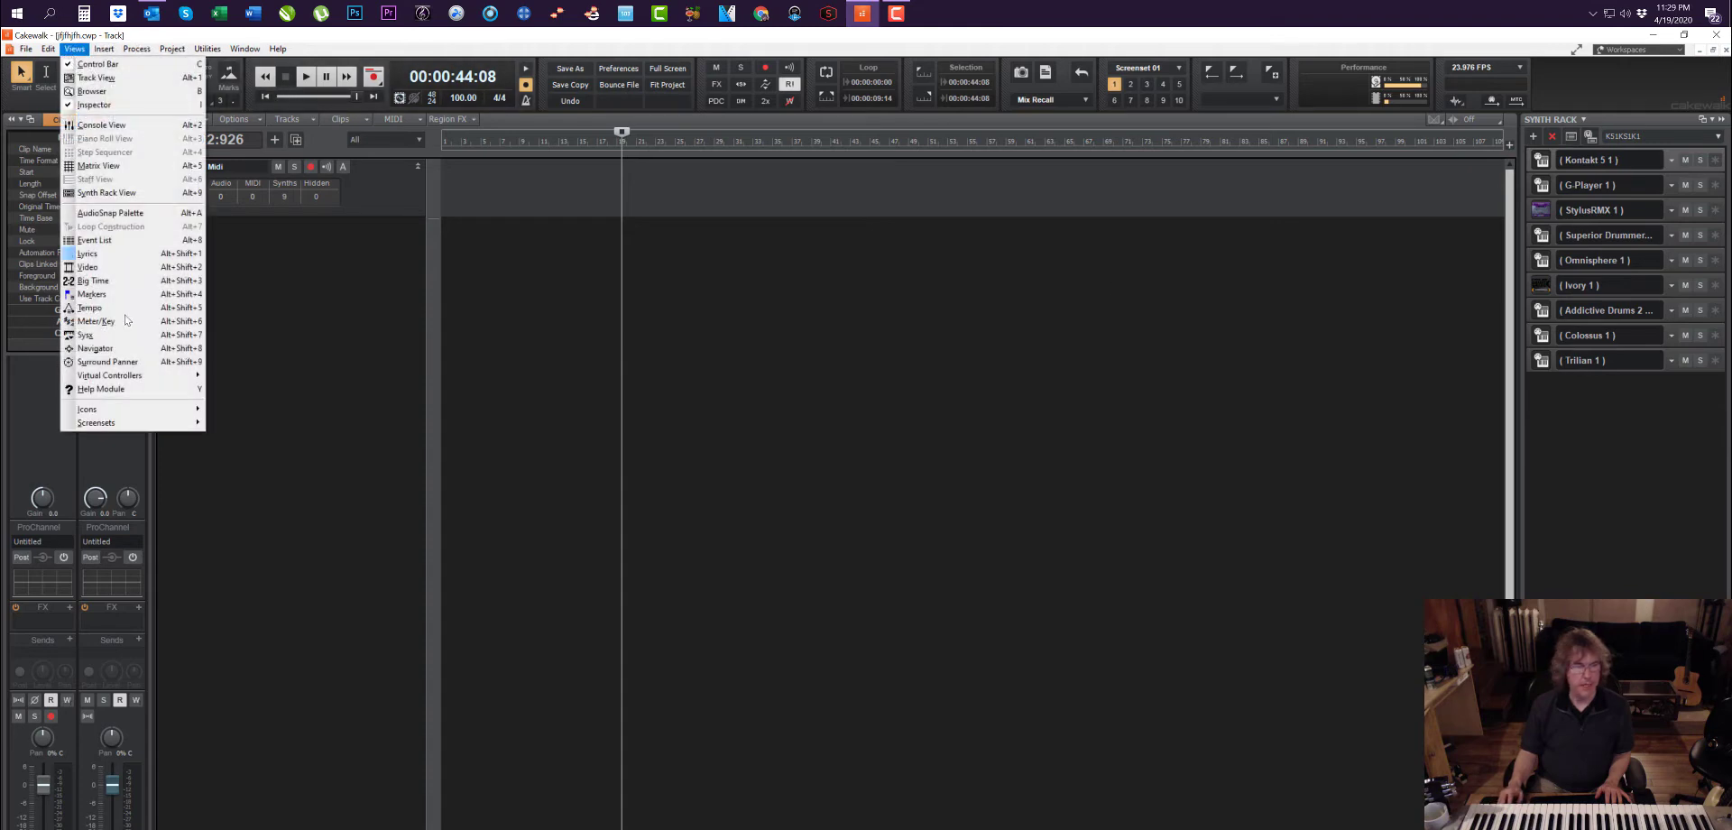
{"action": "left_click", "coordinate": [108, 192]}
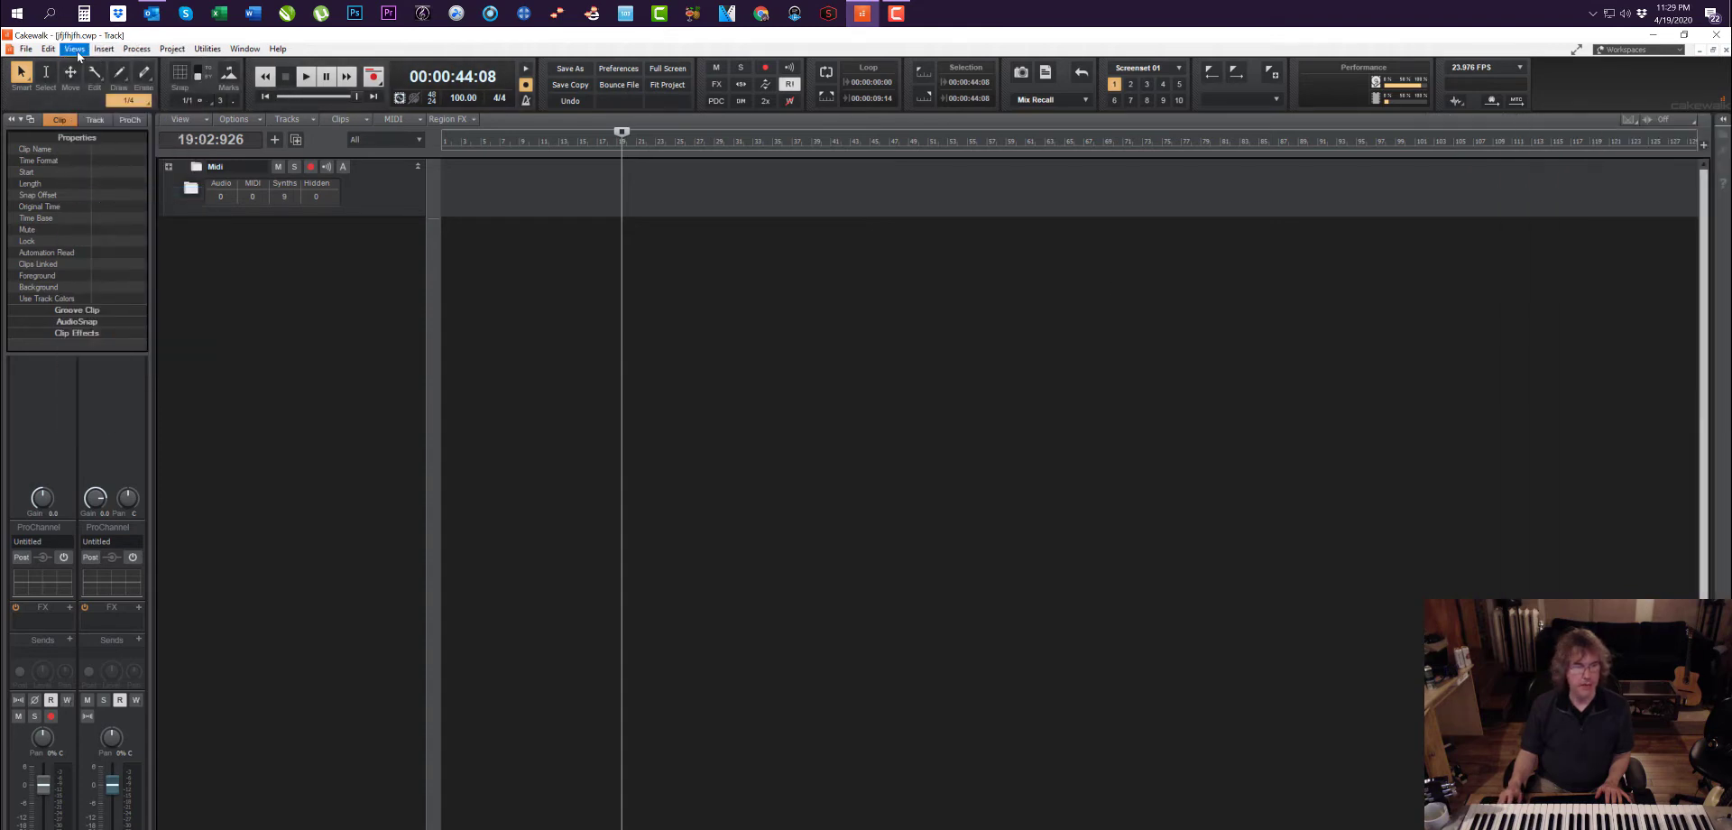
{"action": "left_click", "coordinate": [76, 49]}
{"action": "left_click", "coordinate": [108, 193]}
Step: Try sorting the soft synth plug-in layout by manufacturer, and restore sorting by category
{"action": "left_click", "coordinate": [106, 50]}
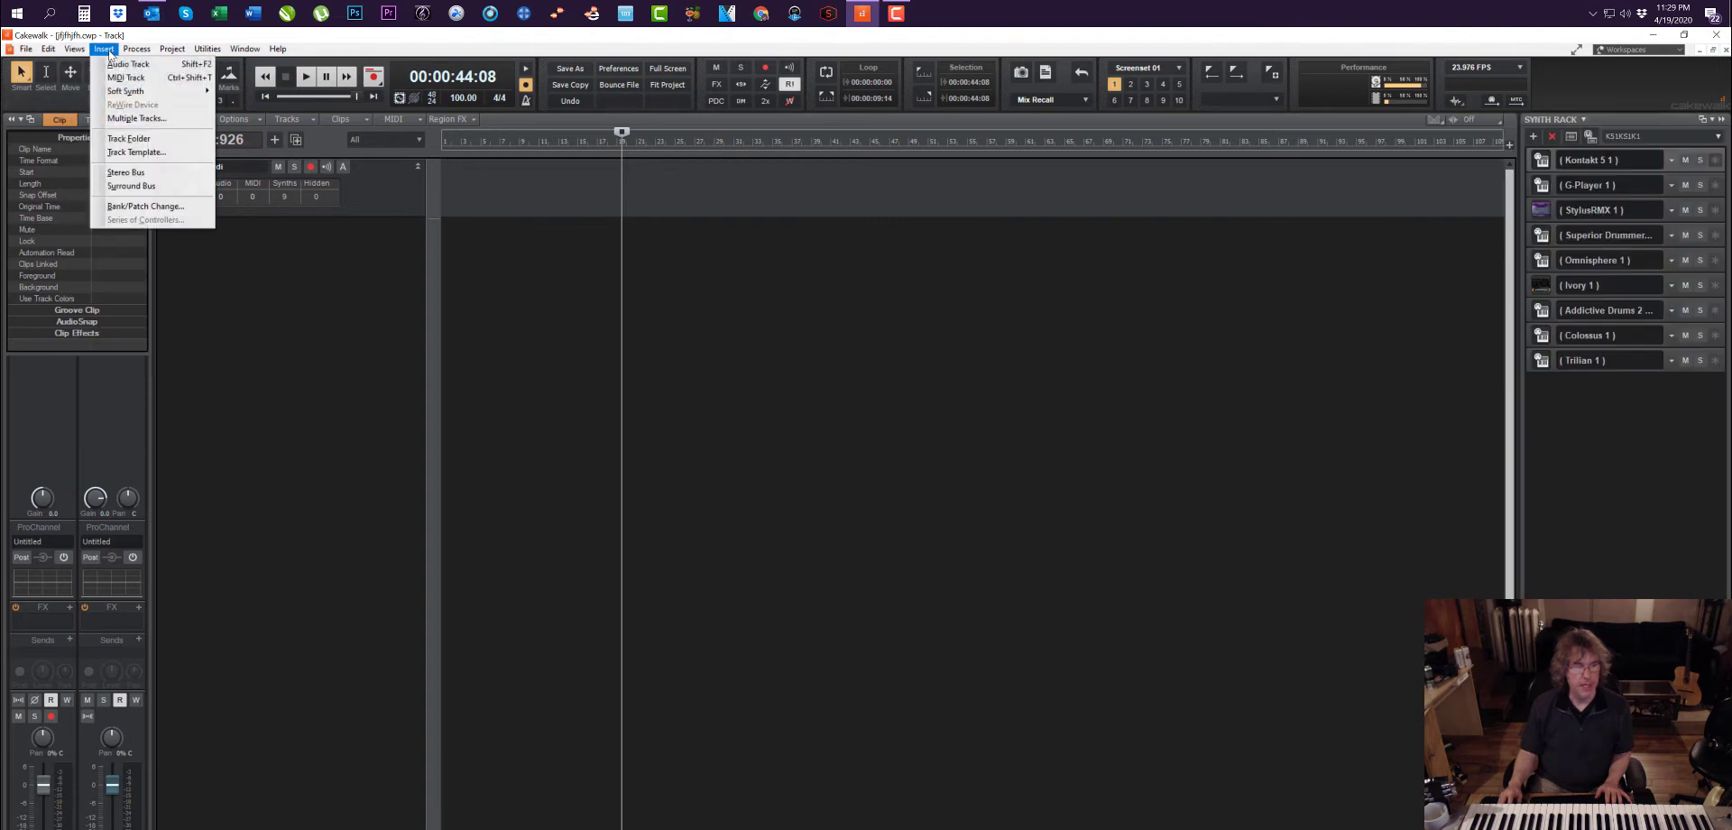
{"action": "mouse_move", "coordinate": [116, 93]}
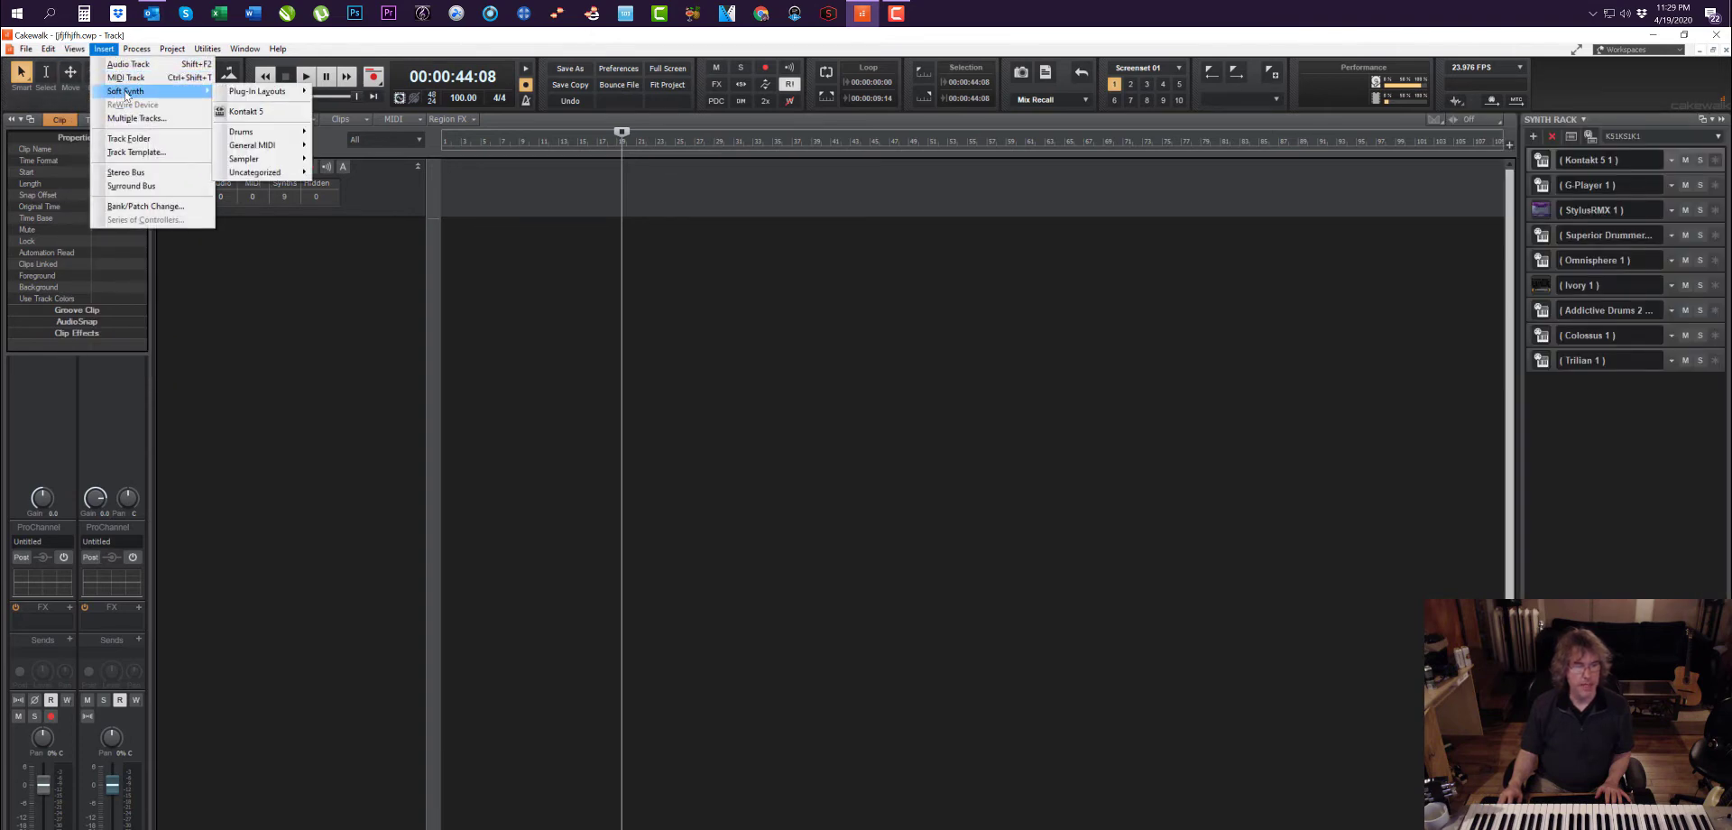
{"action": "mouse_move", "coordinate": [267, 91]}
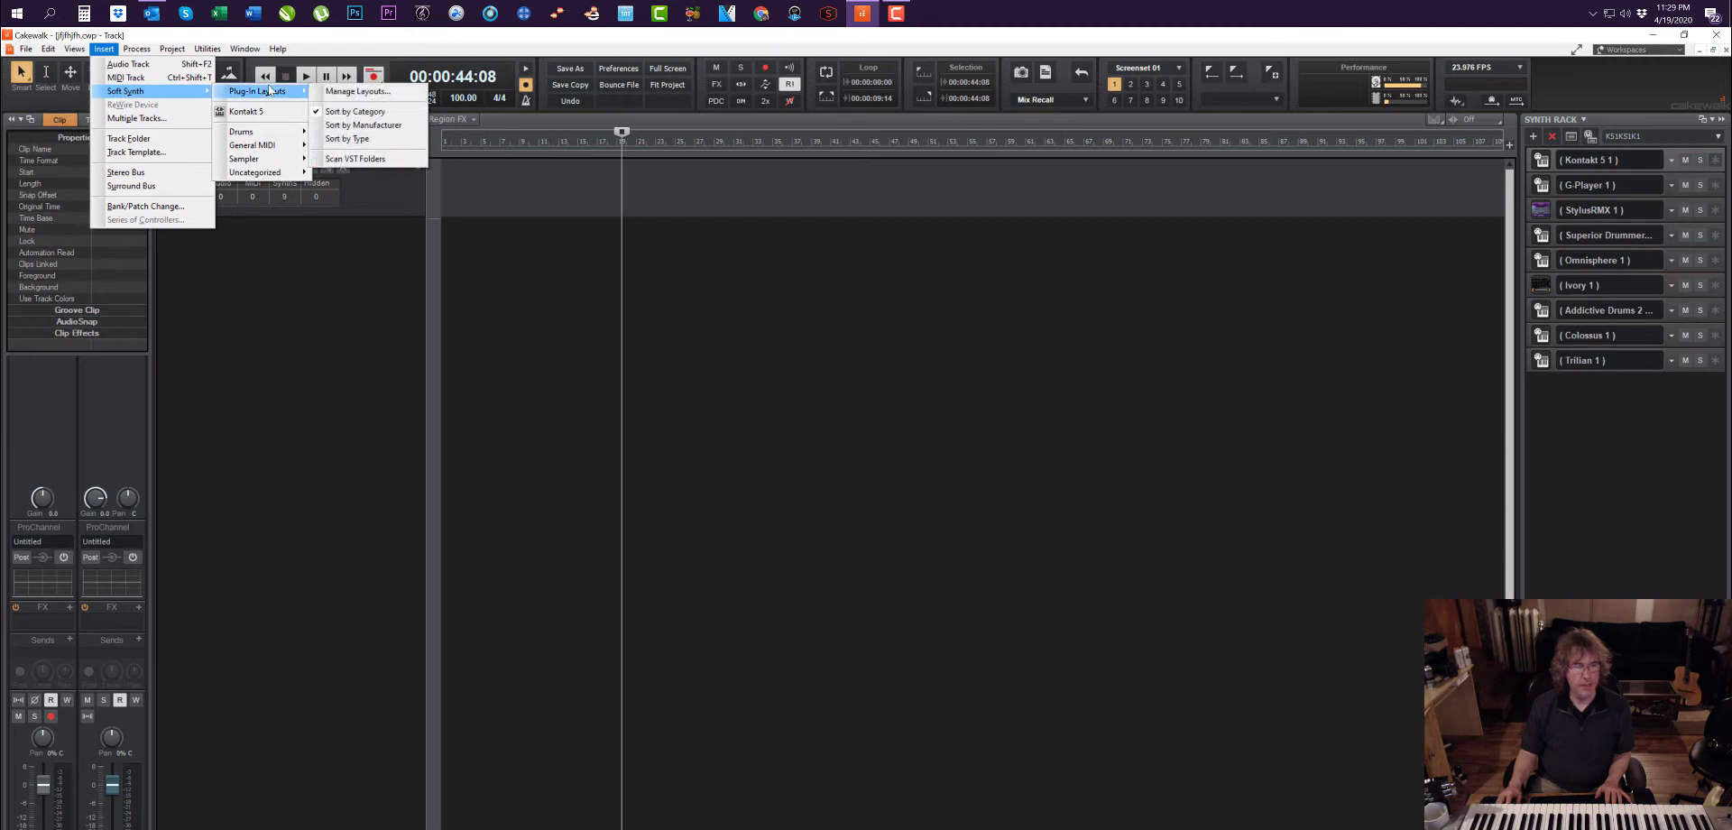
{"action": "left_click", "coordinate": [352, 125]}
{"action": "left_click", "coordinate": [114, 49]}
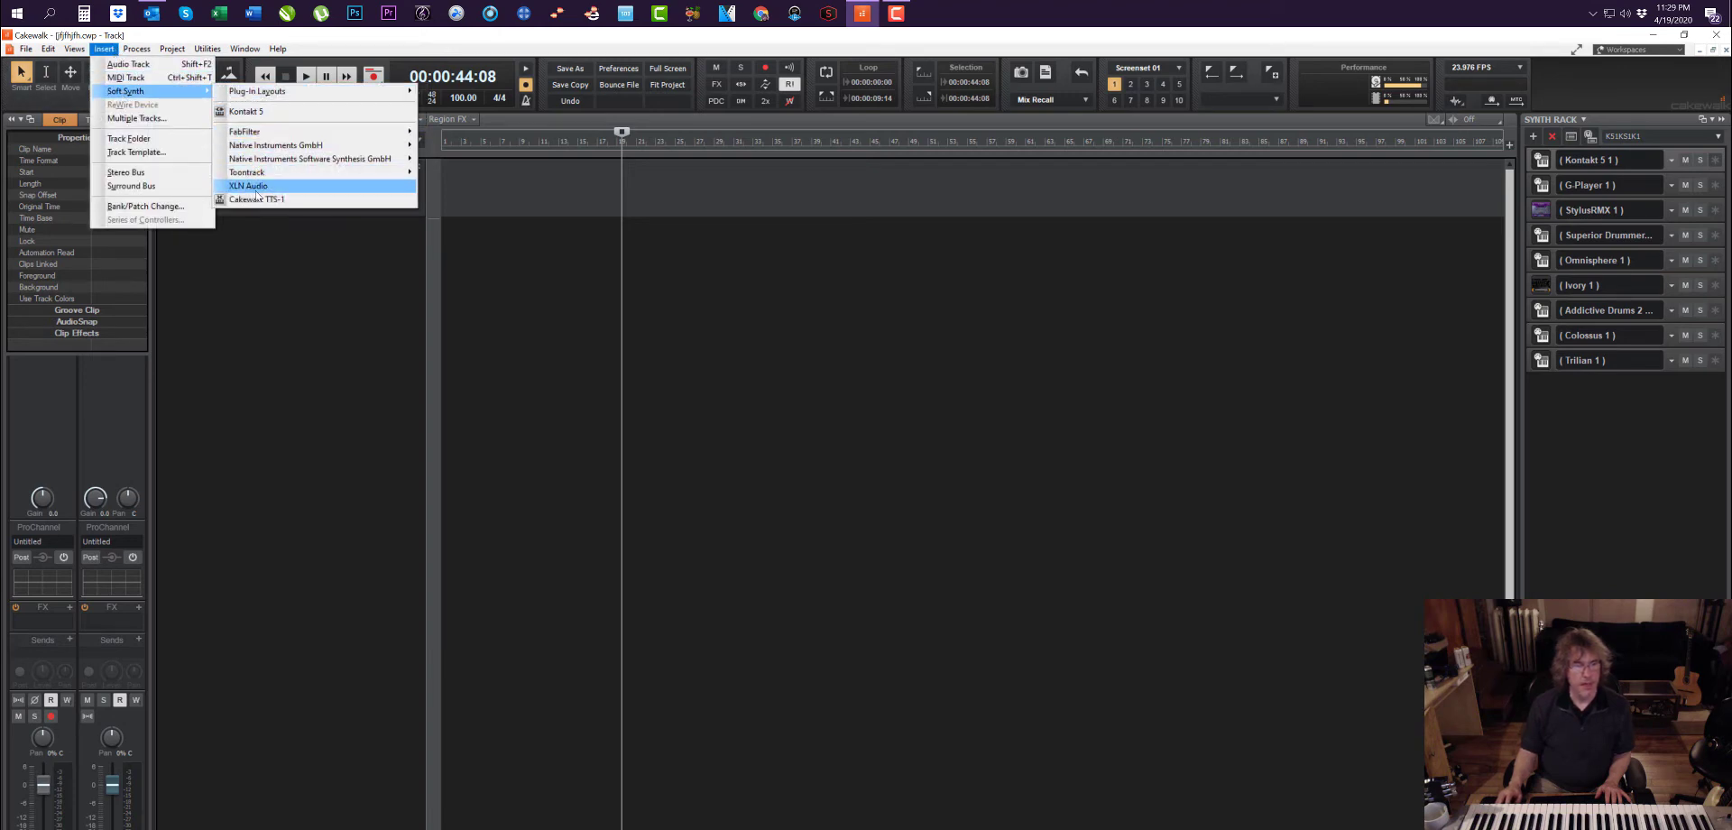
{"action": "mouse_move", "coordinate": [257, 91]}
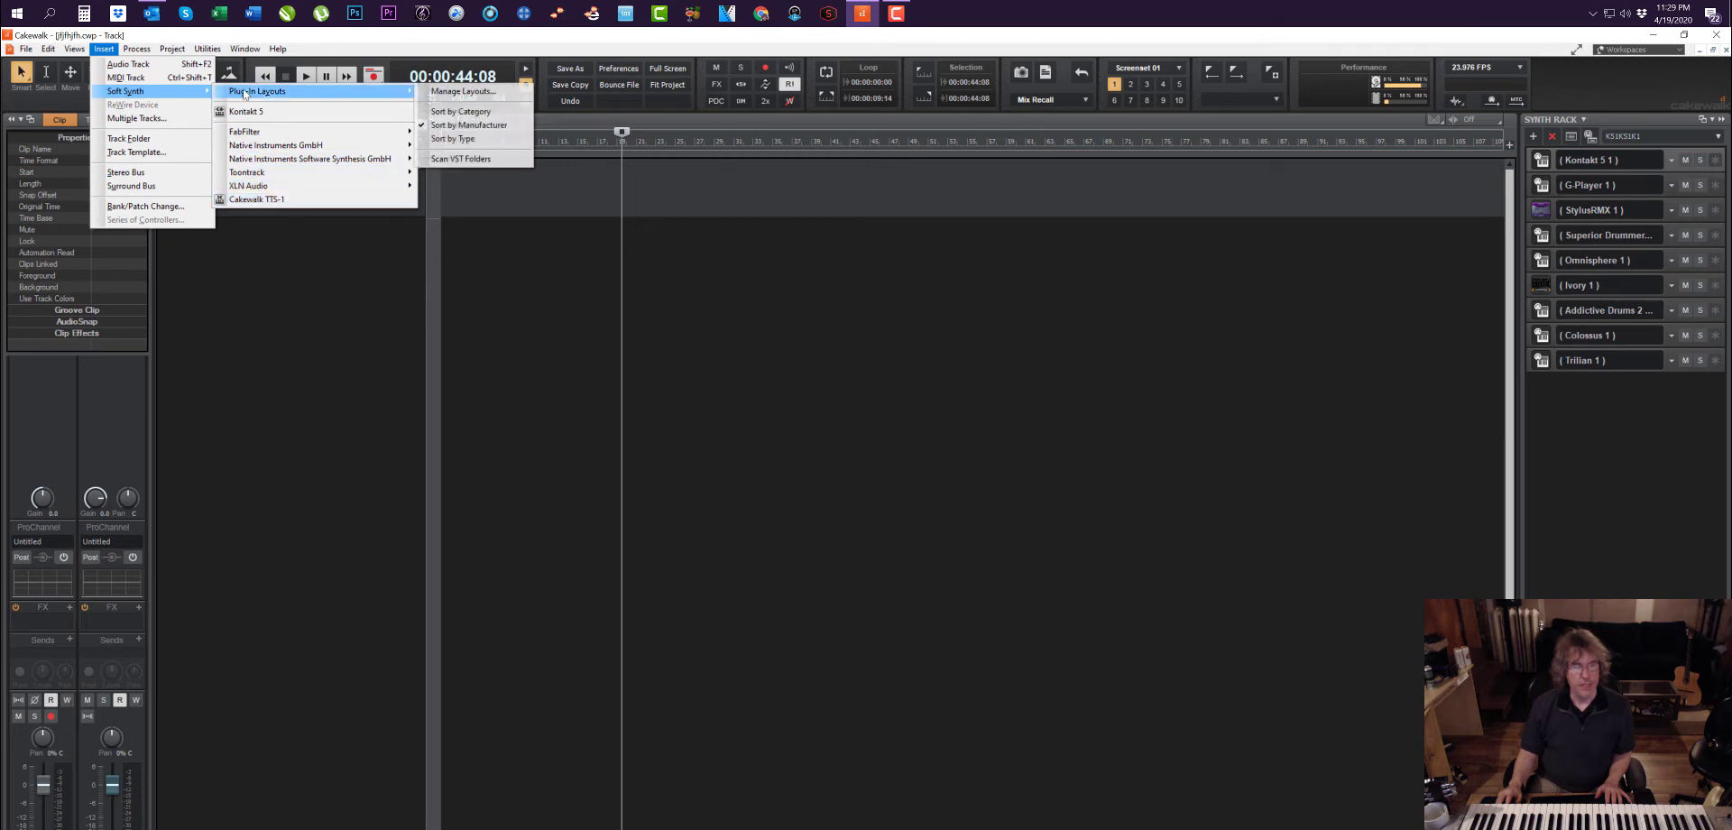
{"action": "left_click", "coordinate": [460, 112]}
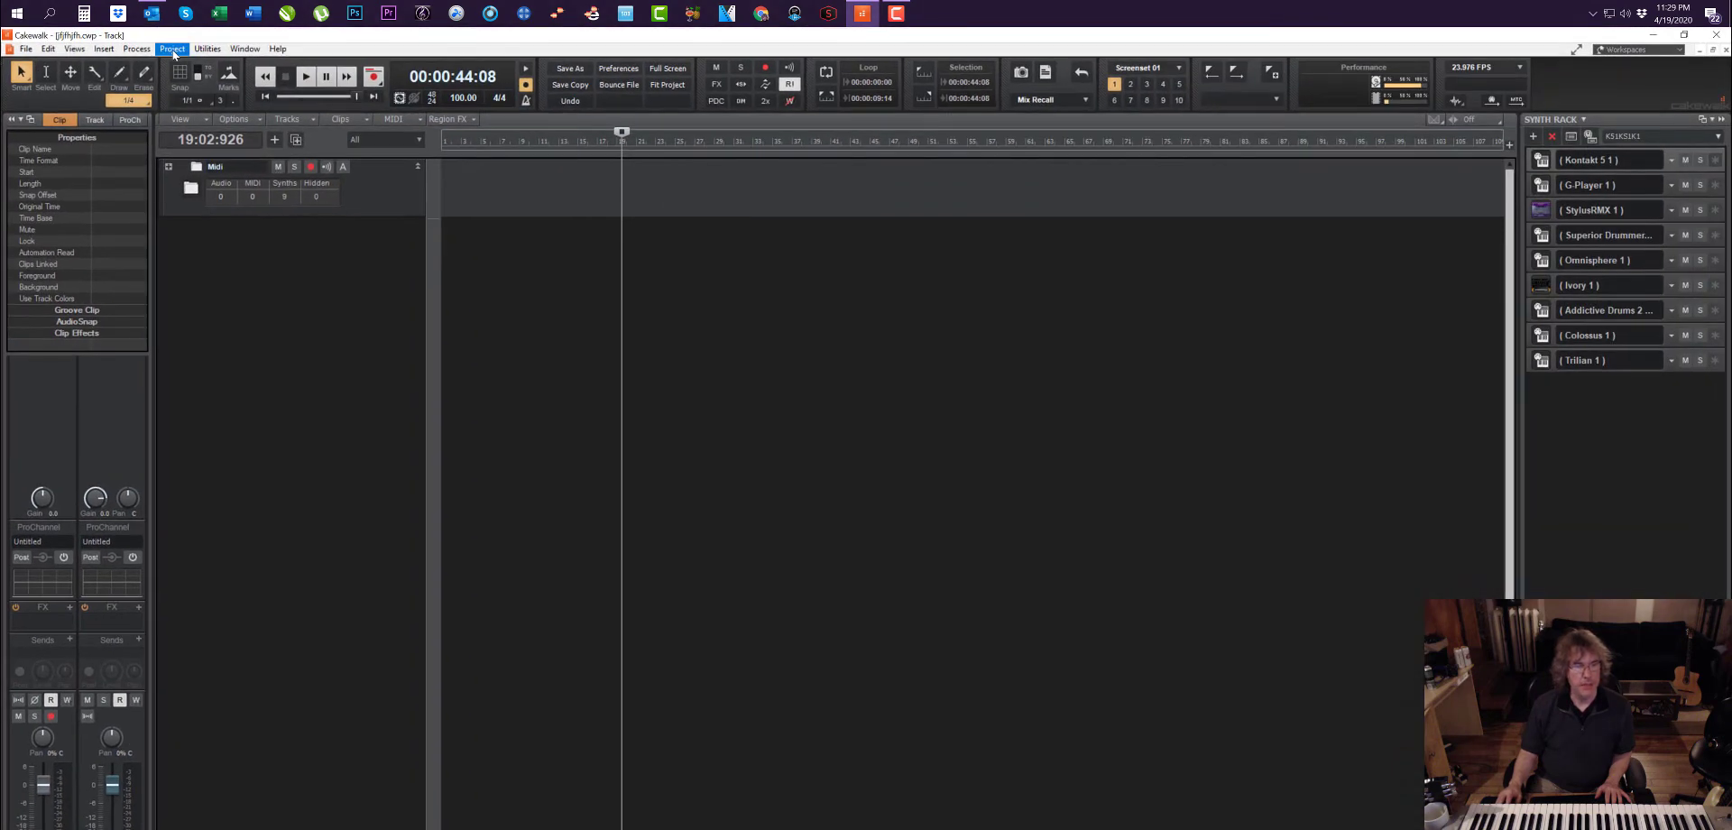
Step: Insert the uncategorized soft synth Addictive Drums 2 with a MIDI source track and a first synth audio output track
{"action": "left_click", "coordinate": [172, 48]}
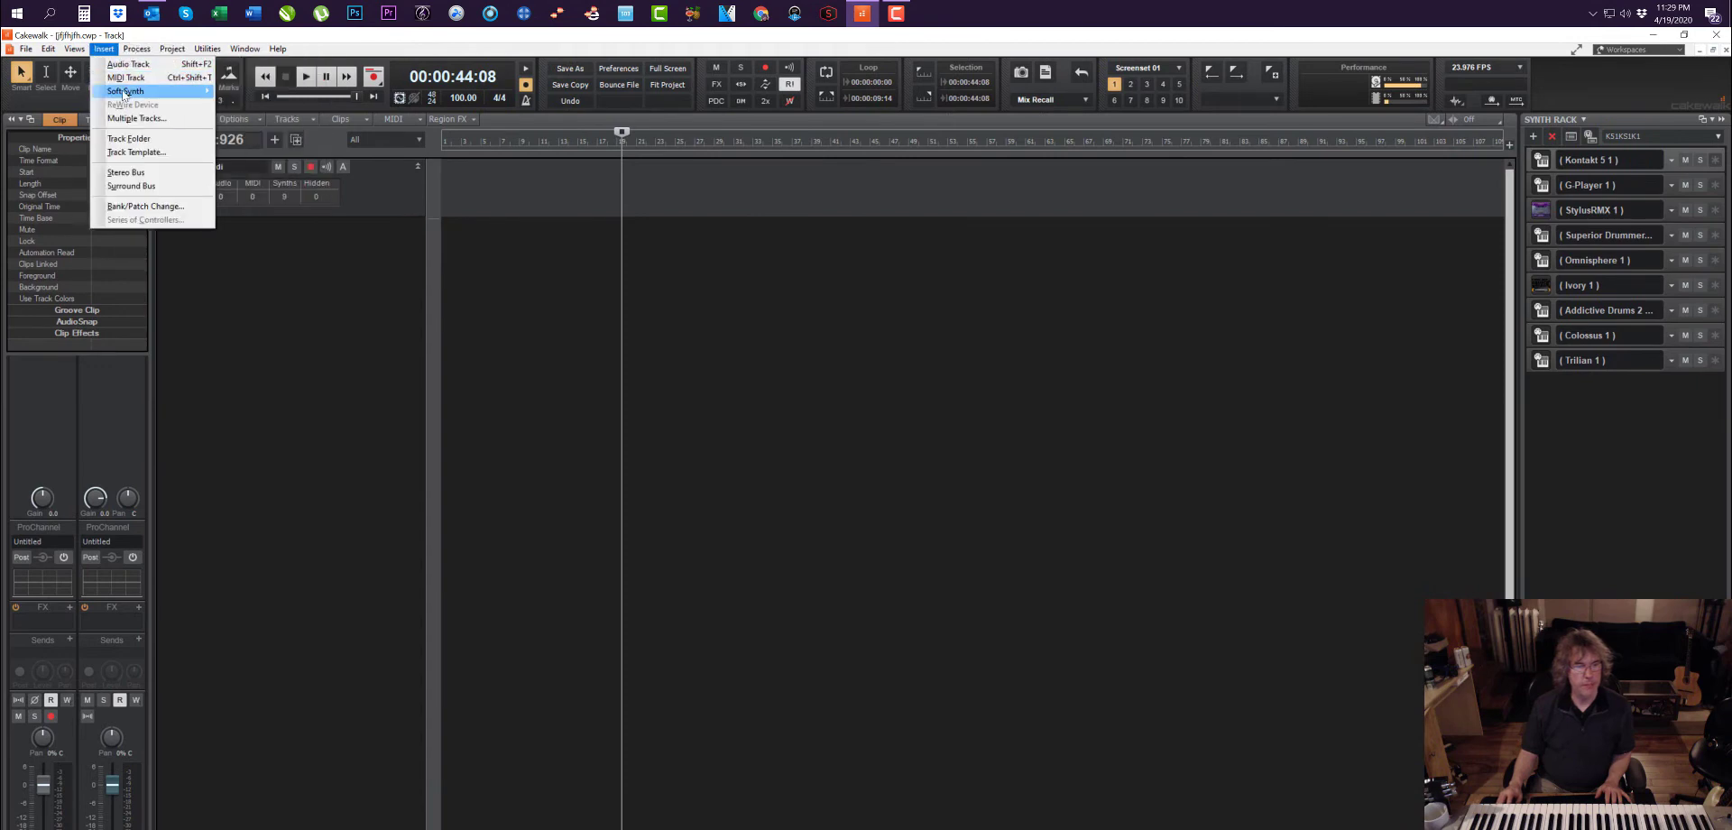
{"action": "mouse_move", "coordinate": [126, 91]}
{"action": "mouse_move", "coordinate": [253, 160]}
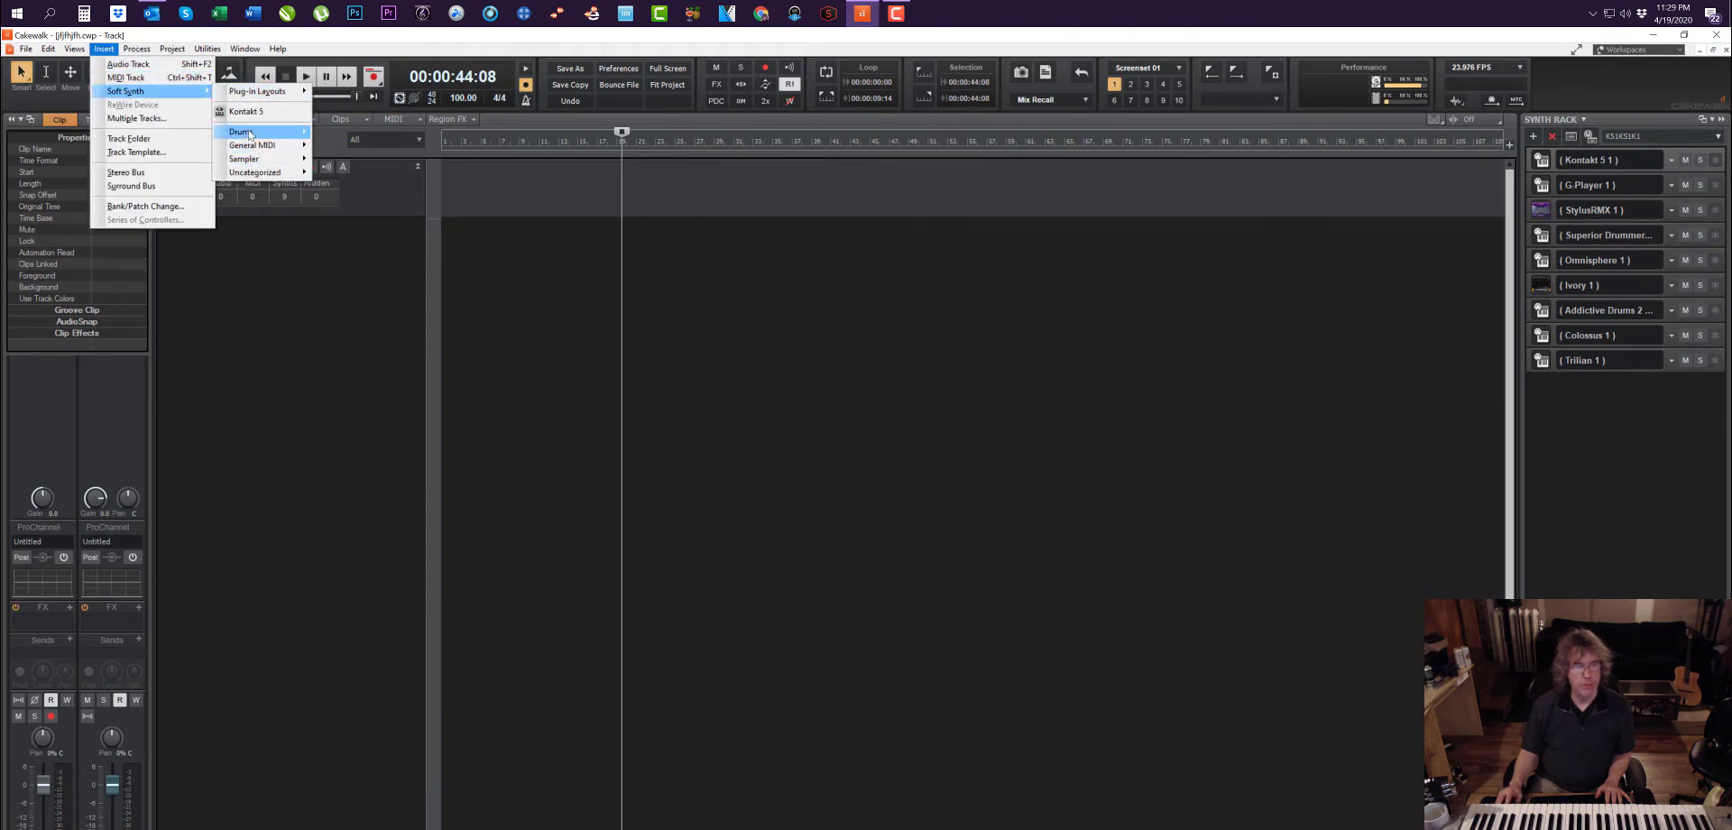
{"action": "mouse_move", "coordinate": [251, 133]}
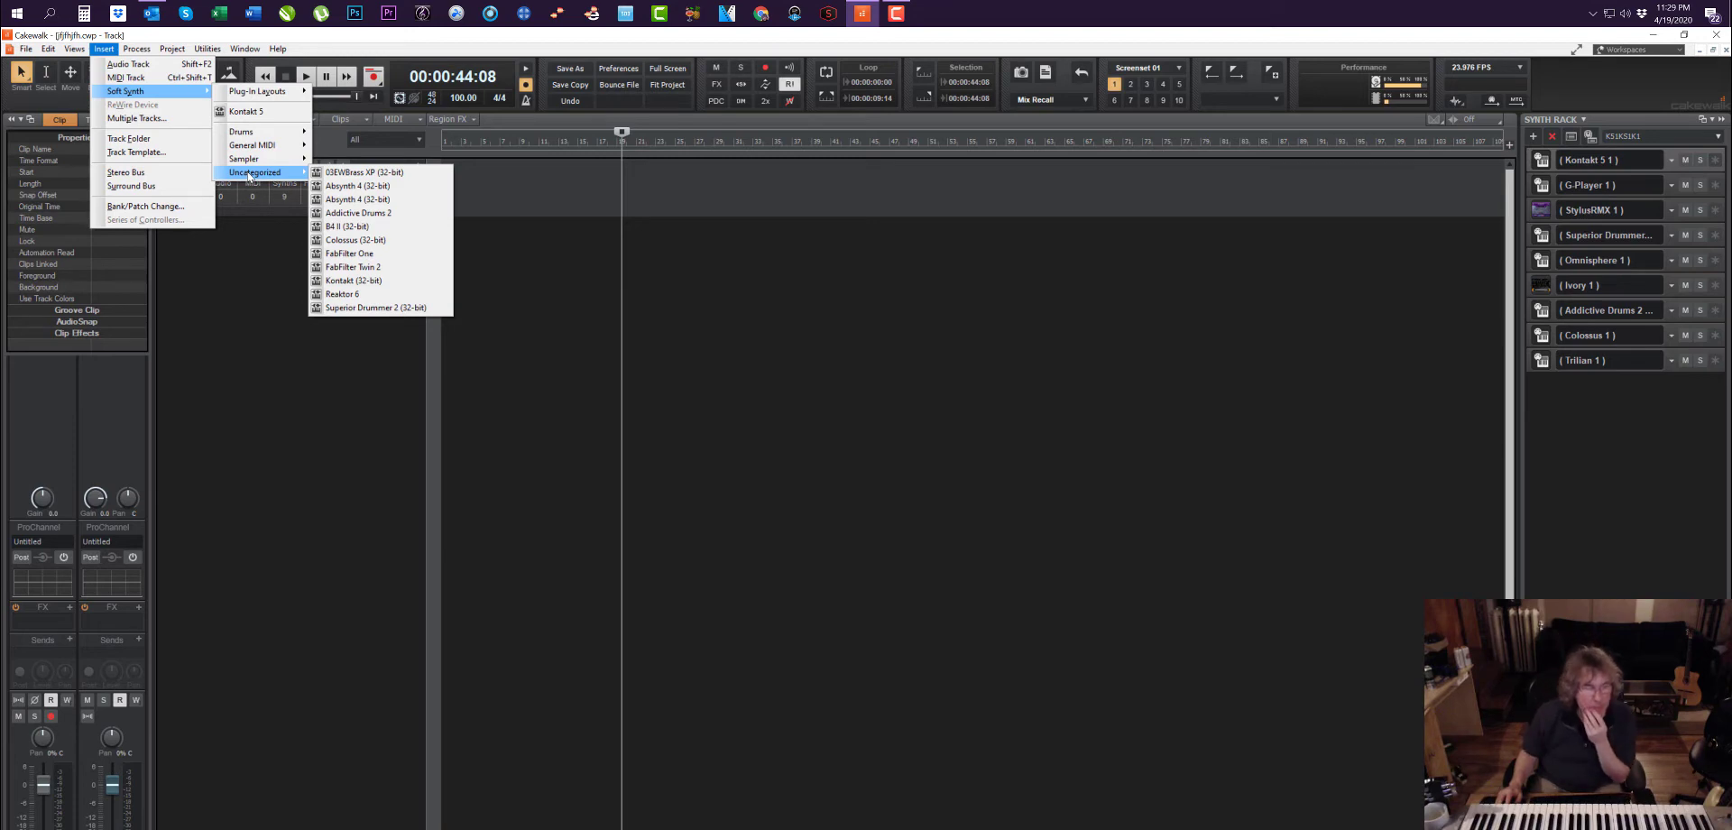
{"action": "left_click", "coordinate": [350, 213]}
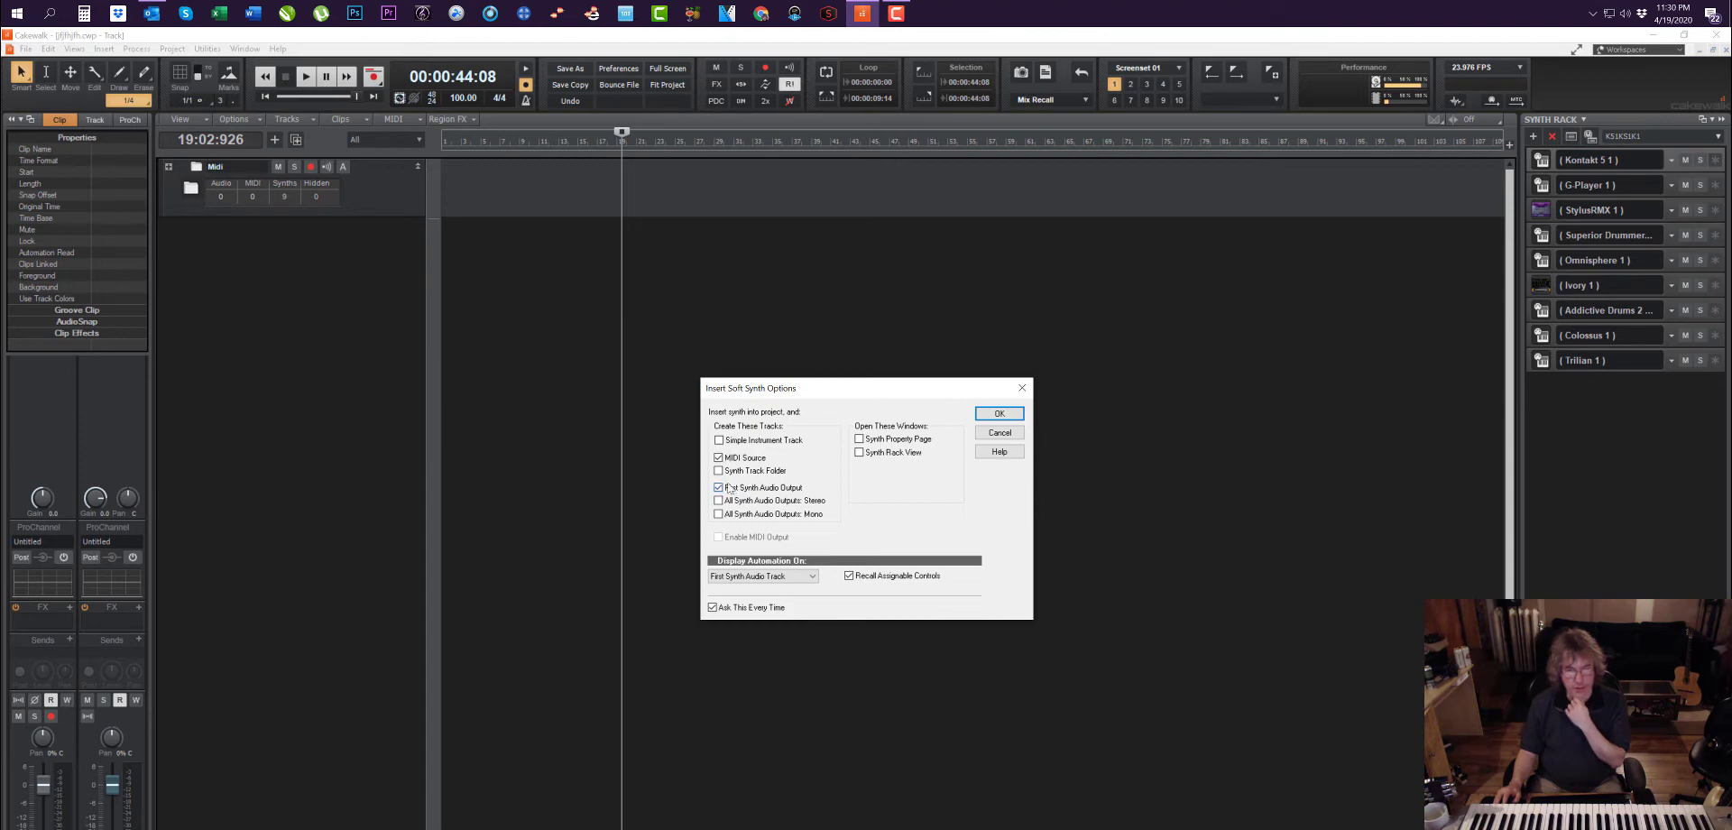
{"action": "left_click", "coordinate": [990, 413]}
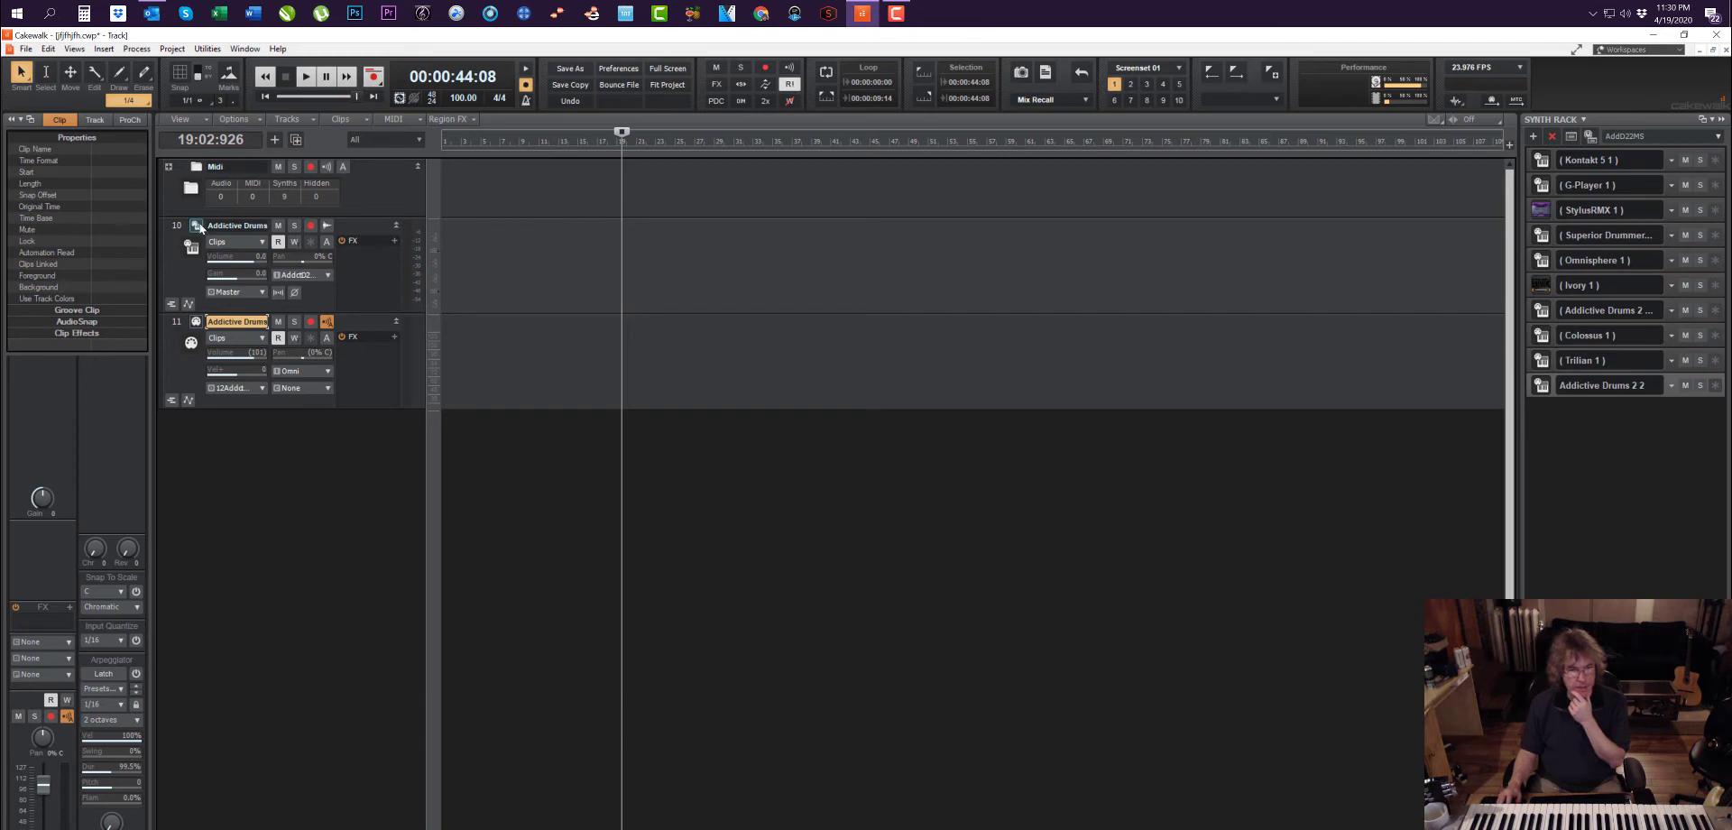
Step: View the Addictive Drums 2 interface from its audio track, close it and move the playback position near the project start
{"action": "left_click", "coordinate": [198, 227]}
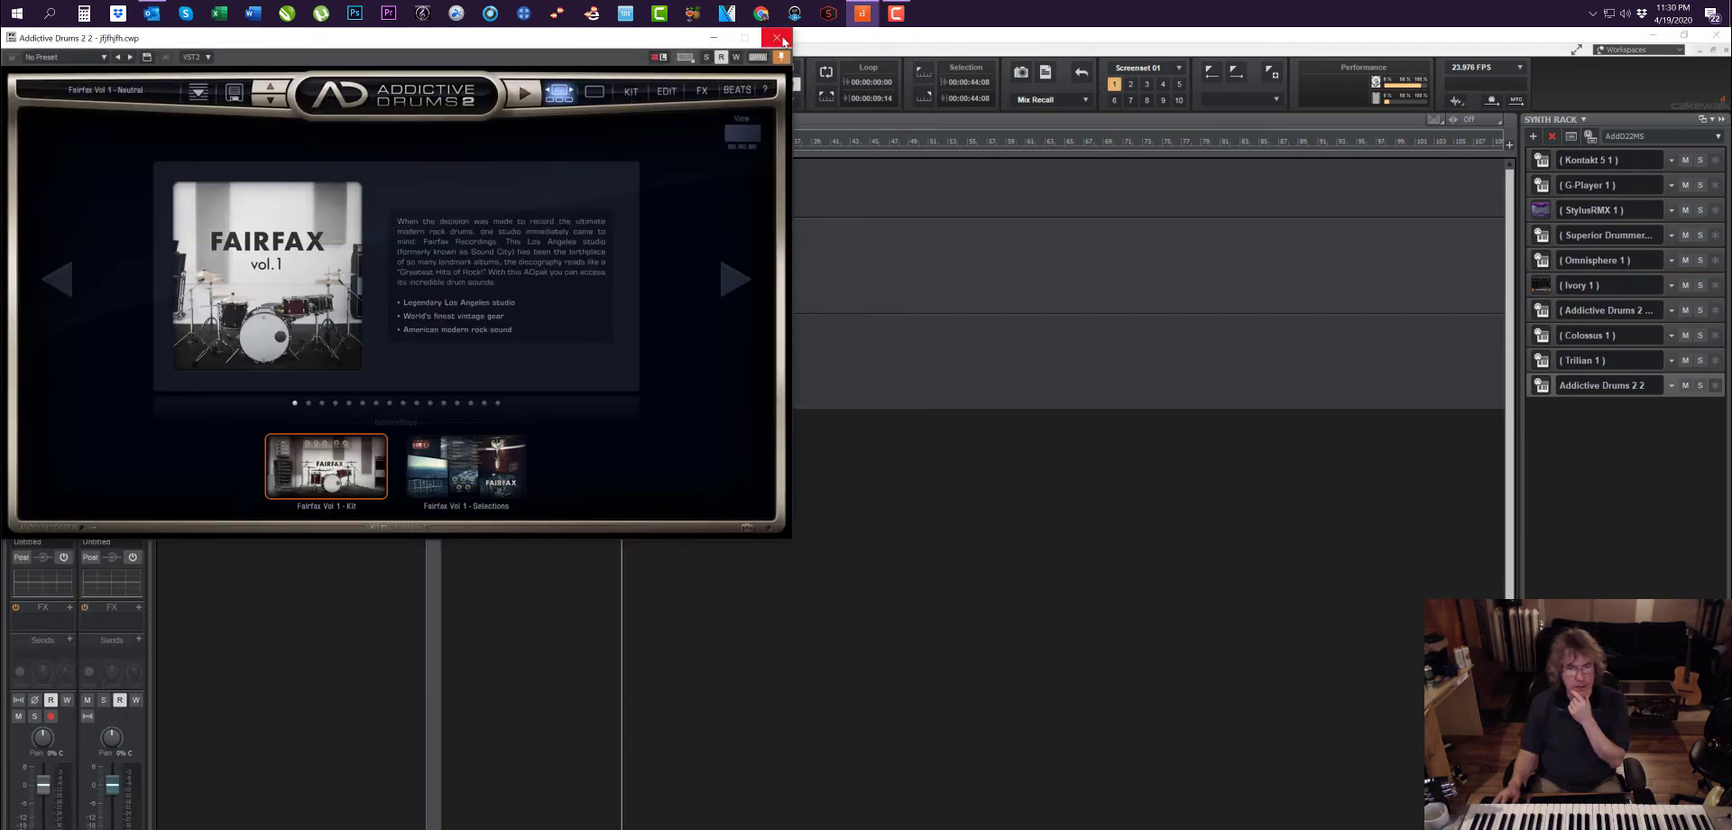
{"action": "left_click", "coordinate": [781, 34]}
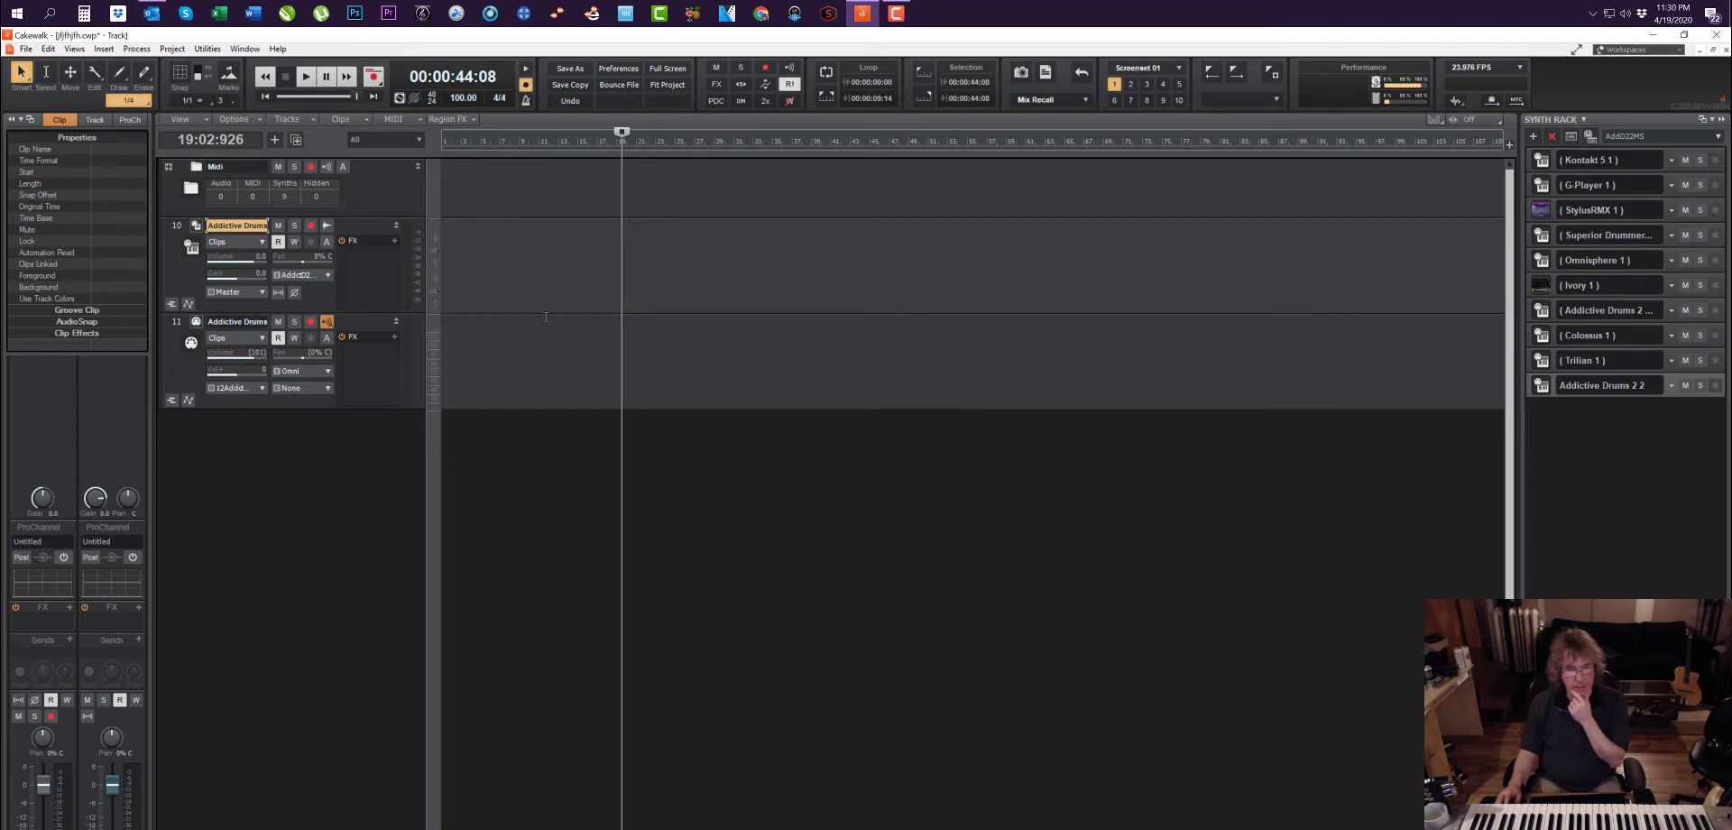
{"action": "left_click", "coordinate": [465, 360]}
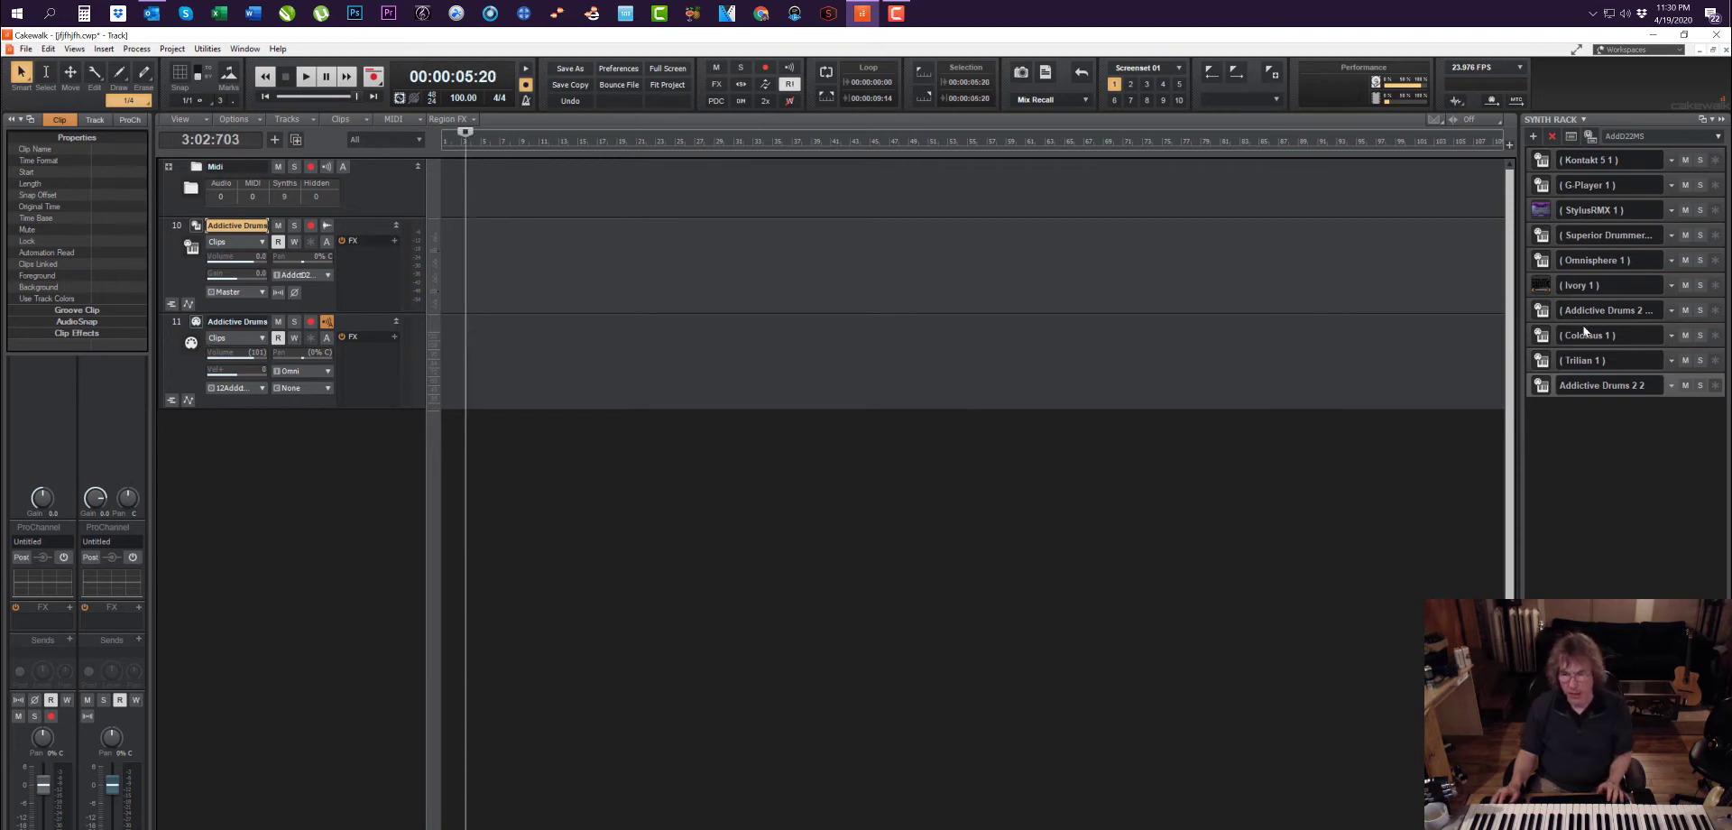
Step: Switch the active track between the Addictive Drums audio and MIDI tracks, and select the earlier Addictive Drums synth in the rack
{"action": "left_click", "coordinate": [350, 319]}
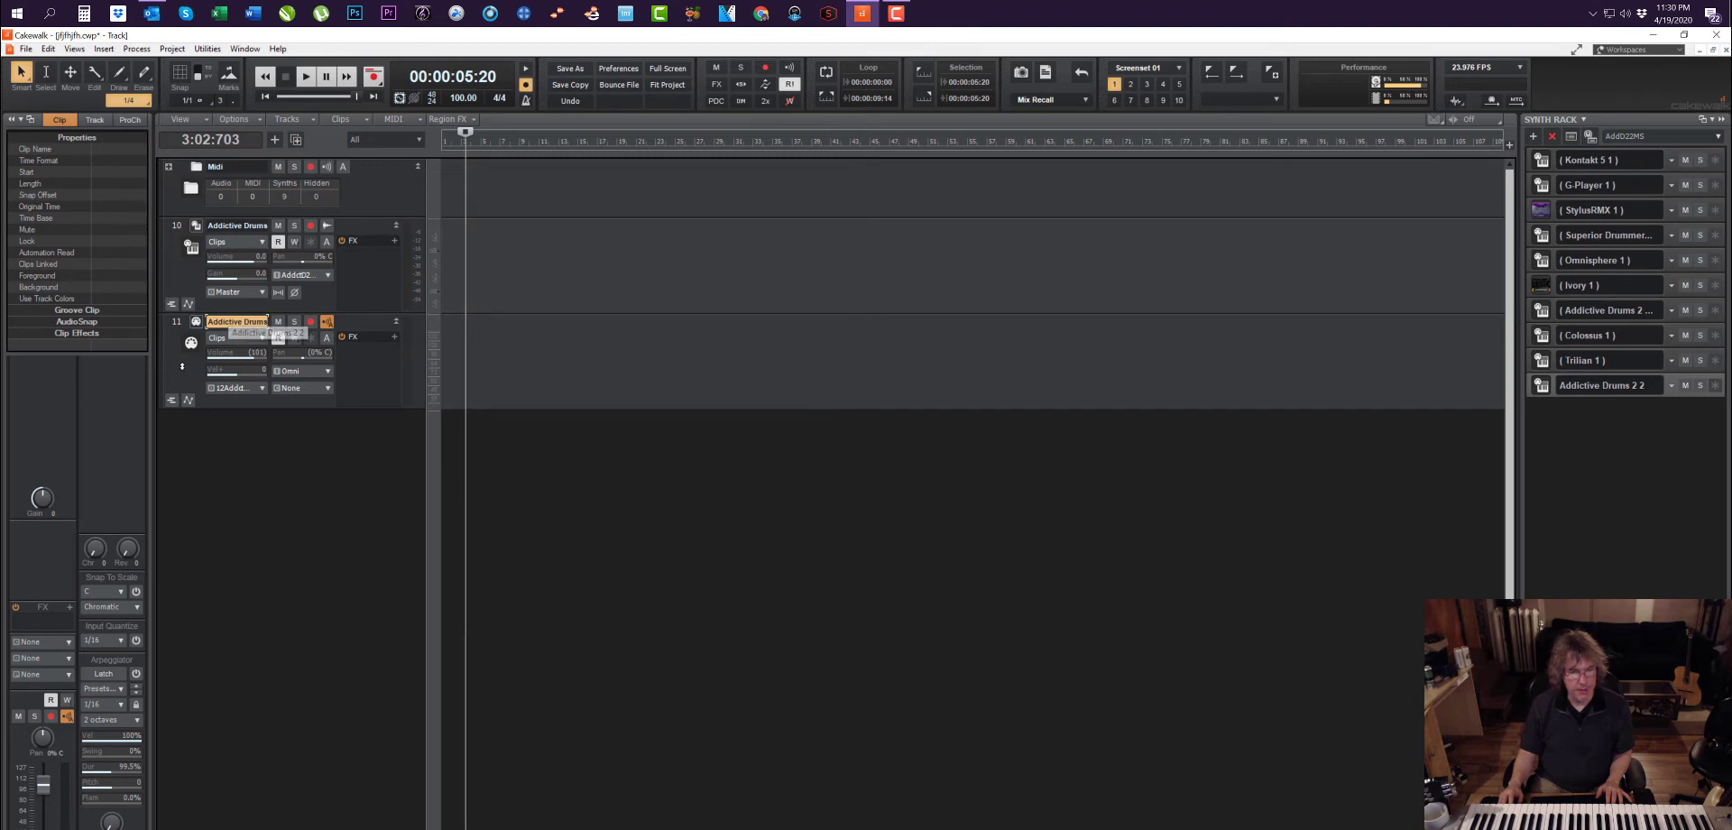
{"action": "double_click", "coordinate": [182, 366]}
{"action": "double_click", "coordinate": [285, 354]}
{"action": "left_click", "coordinate": [350, 227]}
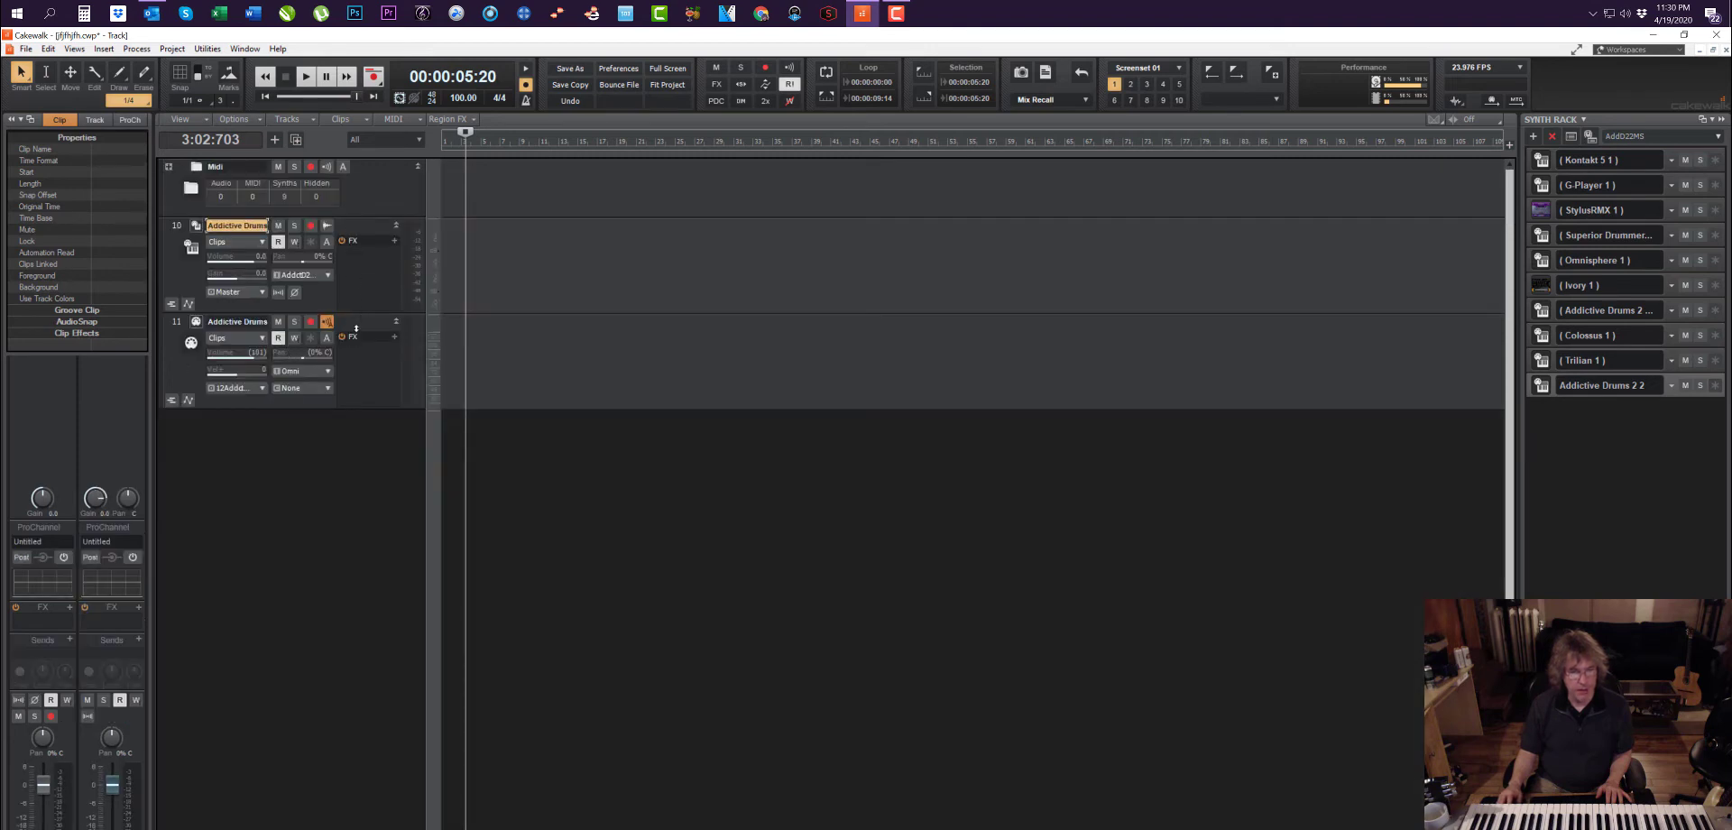
{"action": "left_click", "coordinate": [359, 323]}
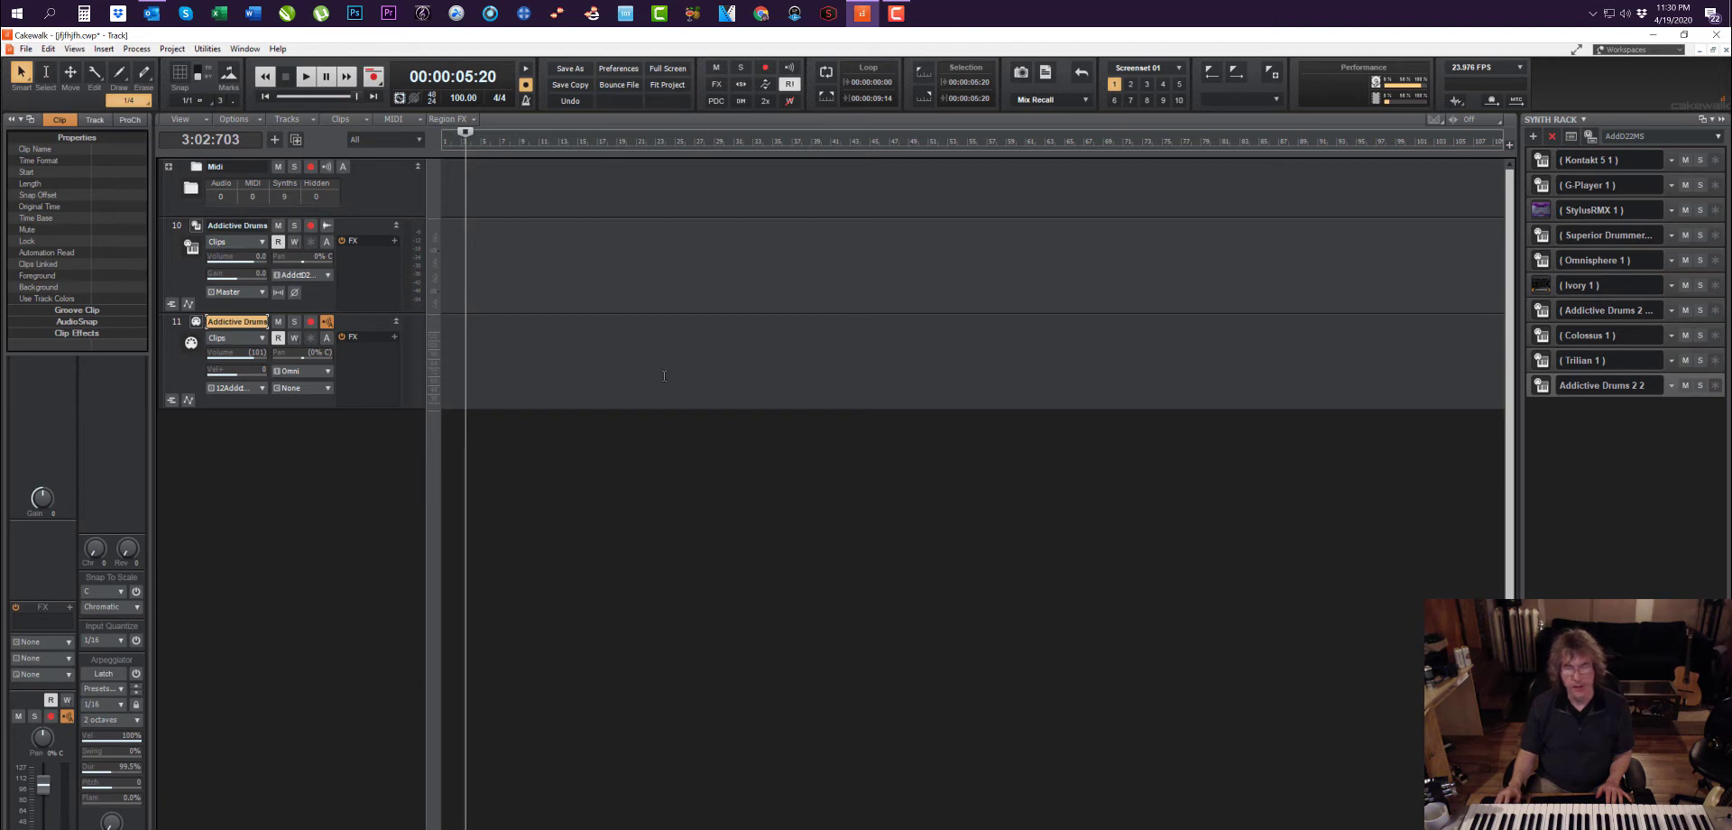
{"action": "left_click", "coordinate": [1546, 312]}
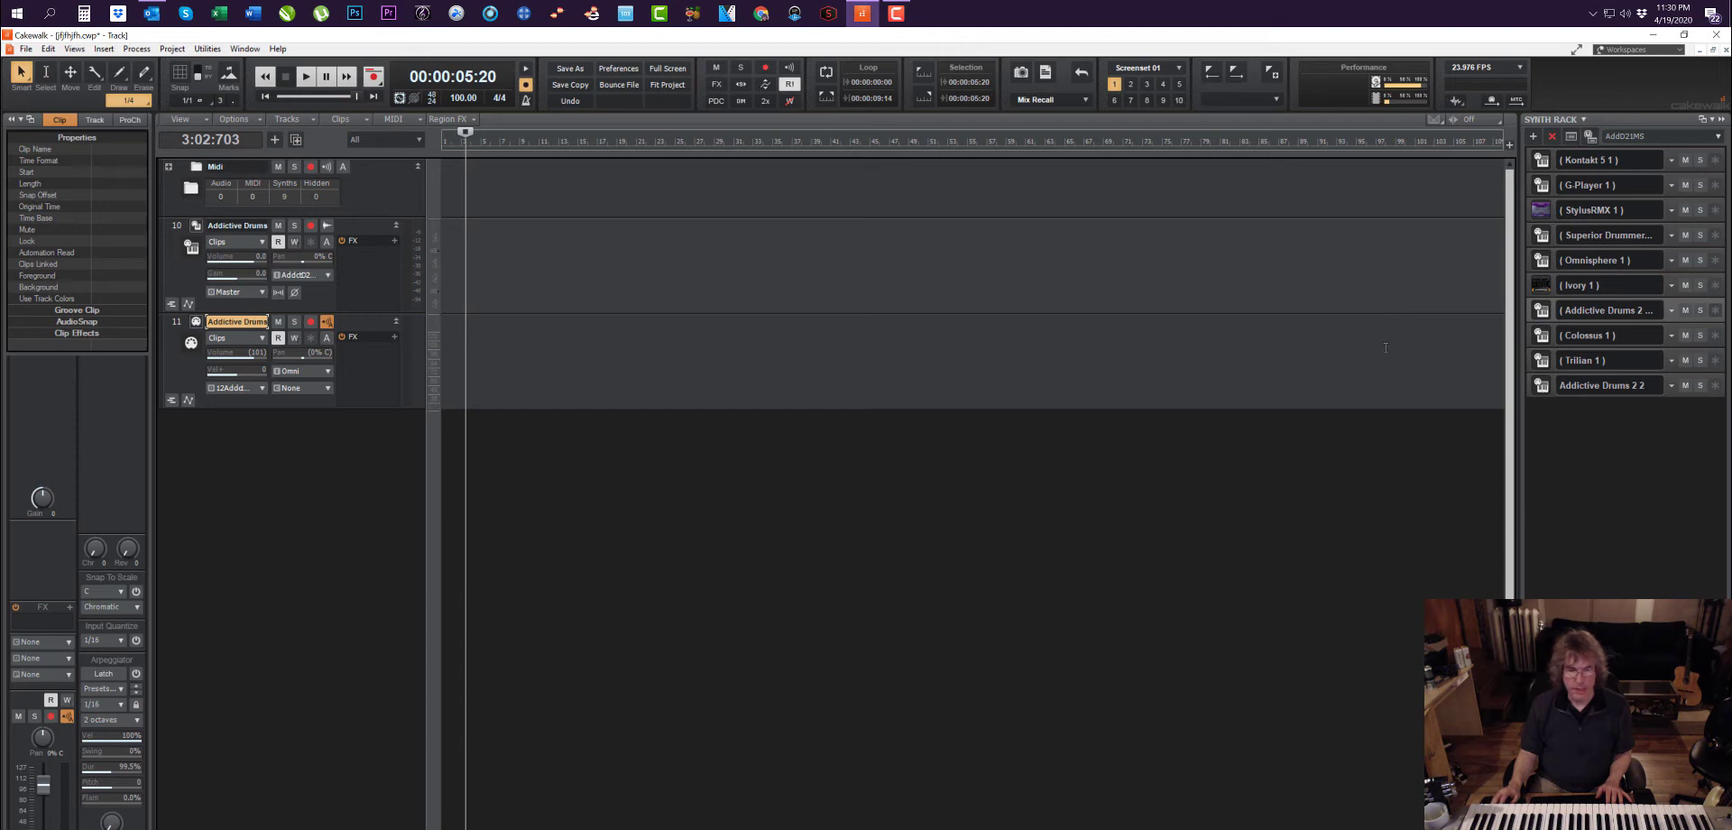
Step: Load the Indie kit in the new Addictive Drums 2 instance, close its window and make its MIDI track active
{"action": "left_click", "coordinate": [195, 227]}
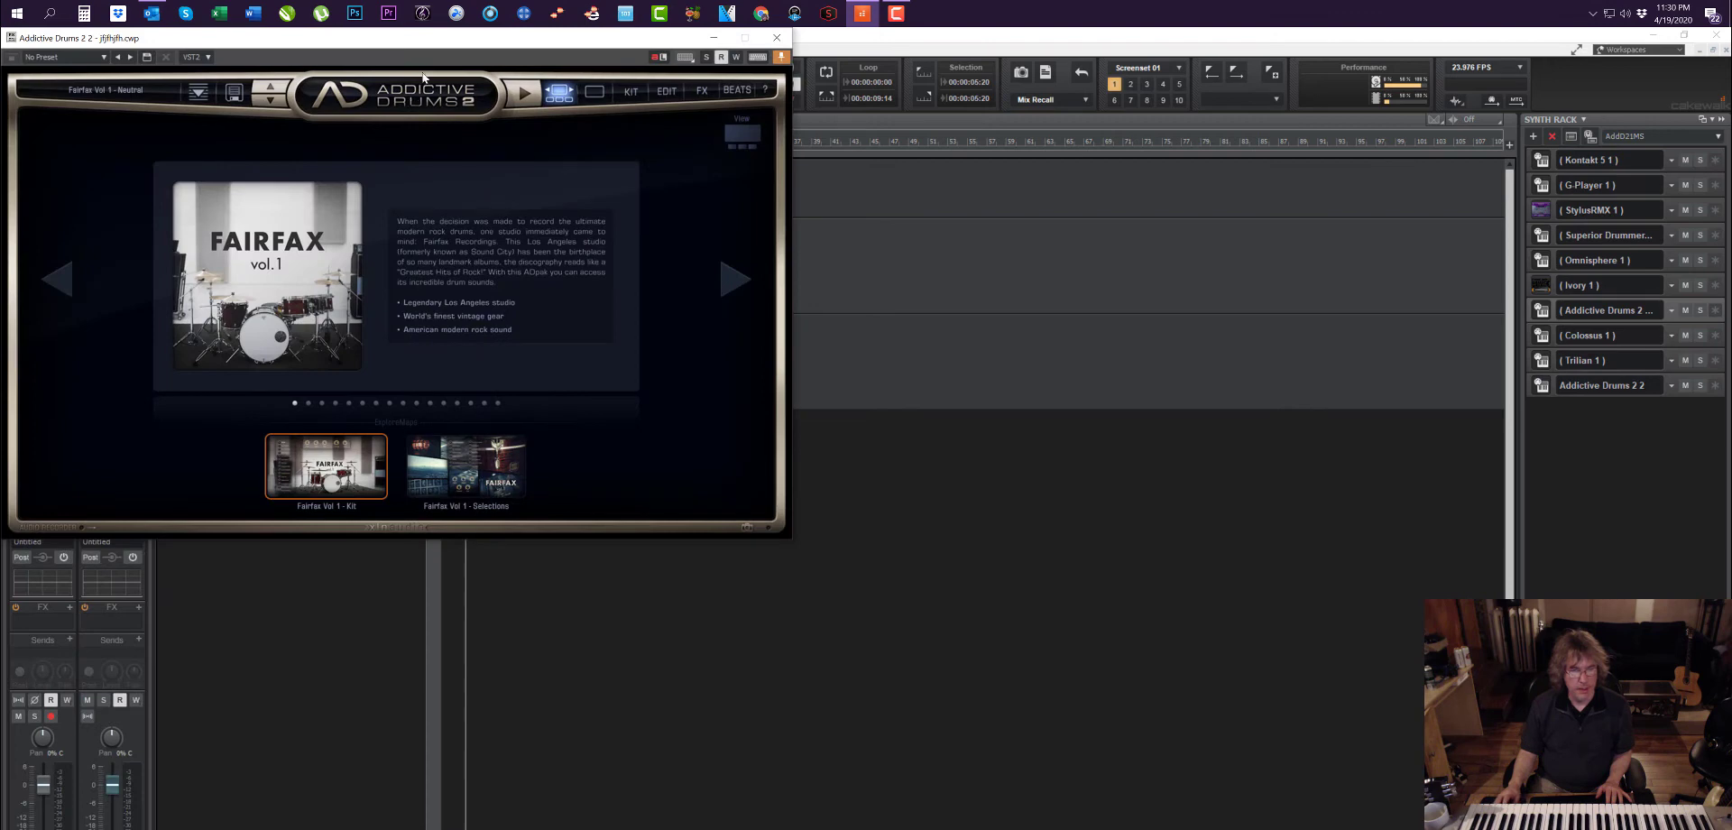
{"action": "left_click_drag", "start_coordinate": [441, 45], "coordinate": [941, 202]}
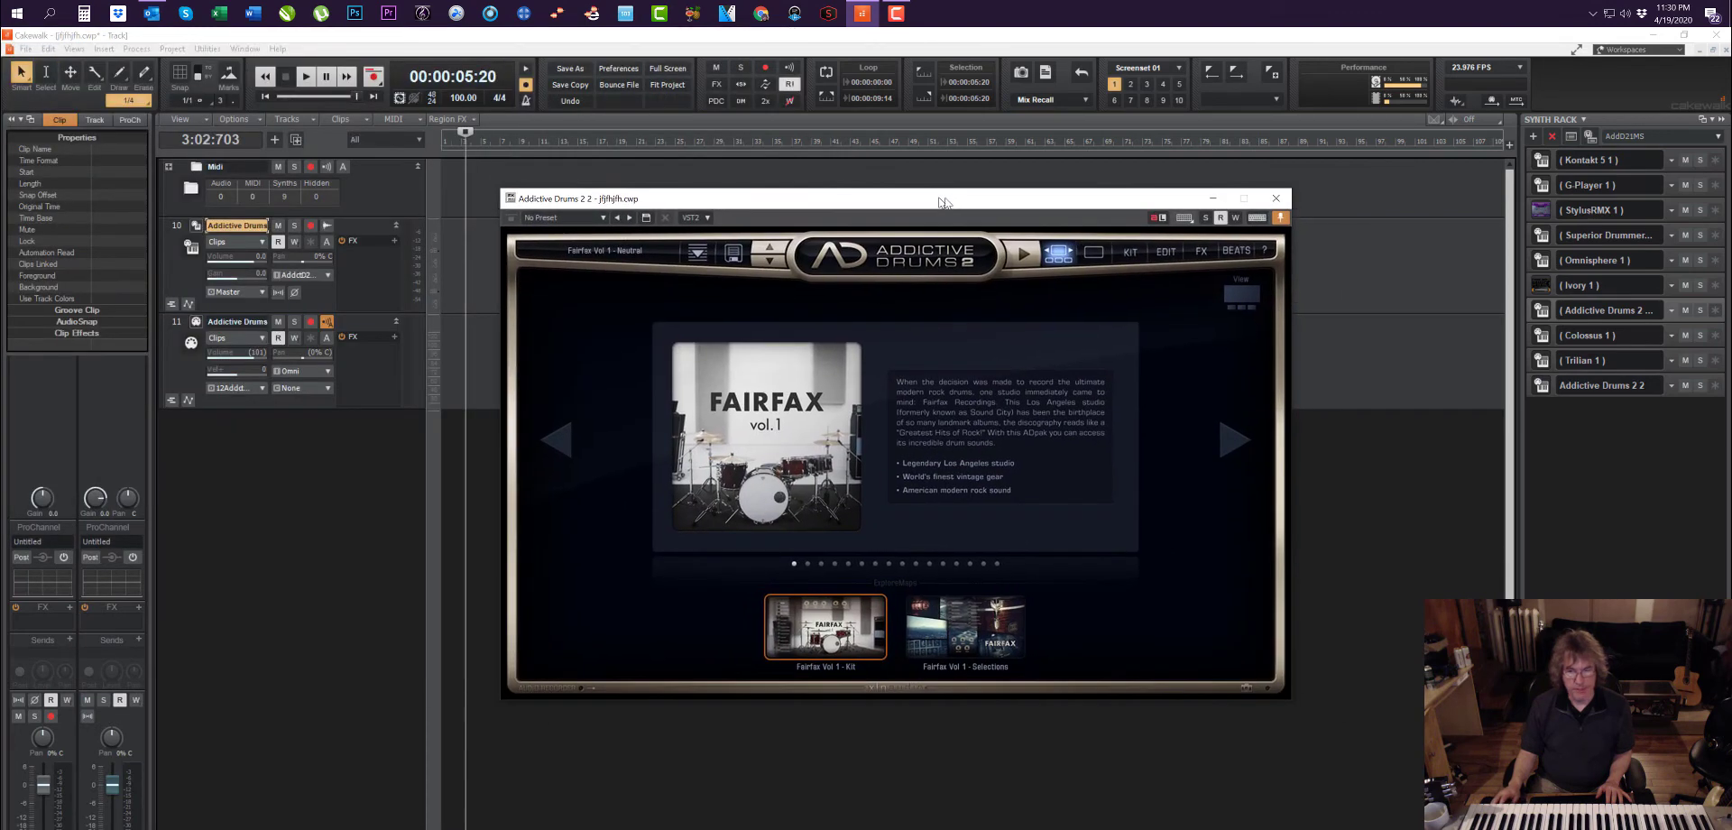
{"action": "left_click", "coordinate": [1236, 443]}
{"action": "left_click", "coordinate": [1237, 442]}
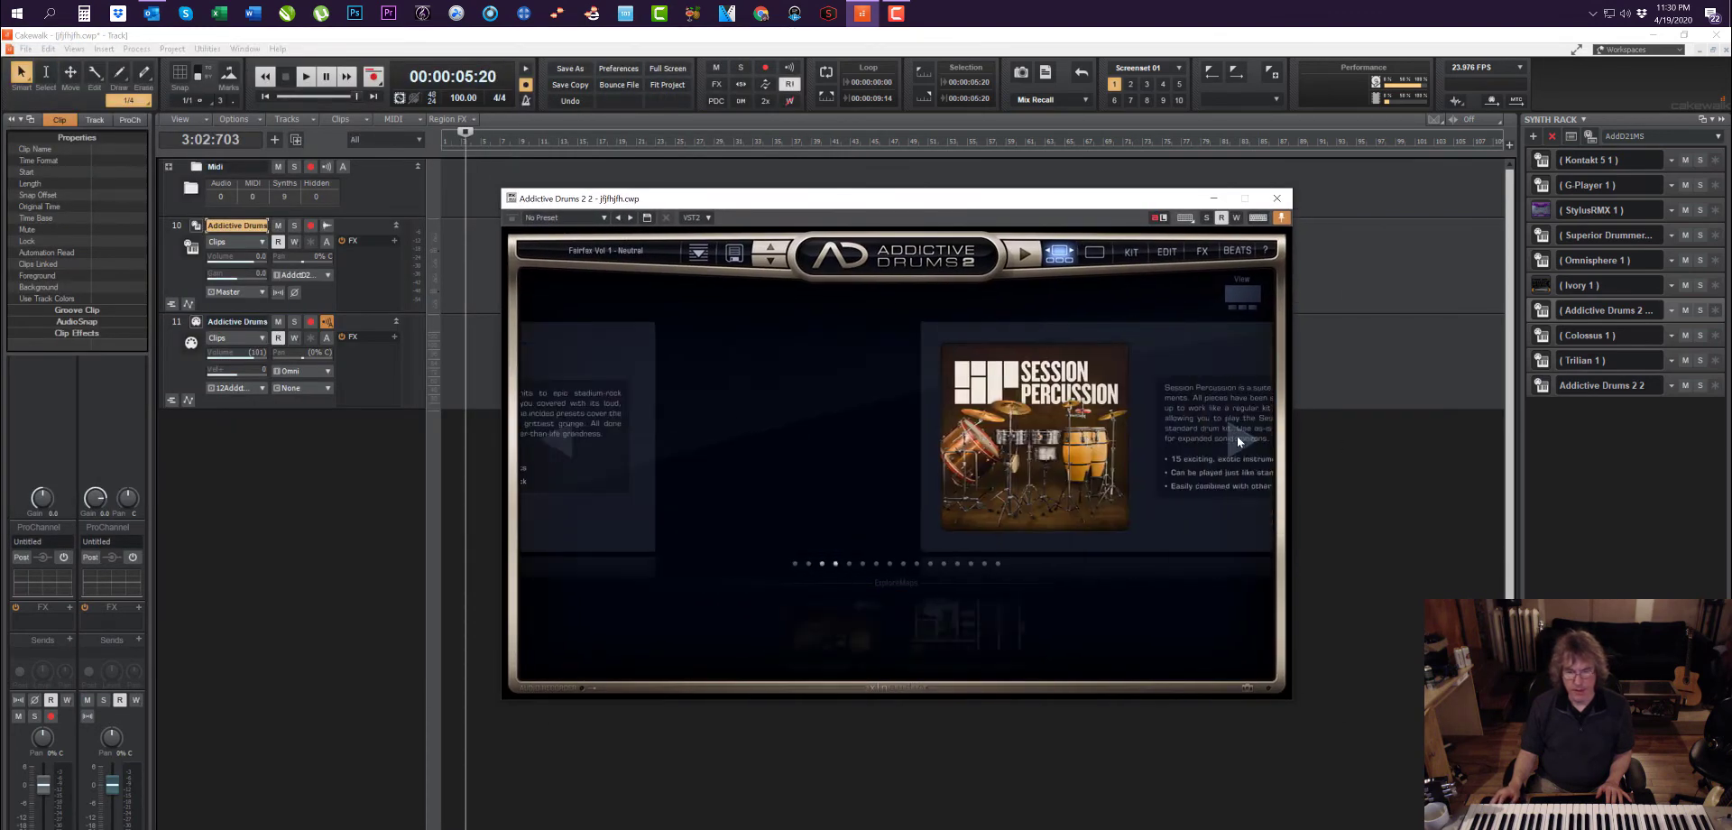
{"action": "left_click", "coordinate": [1237, 442]}
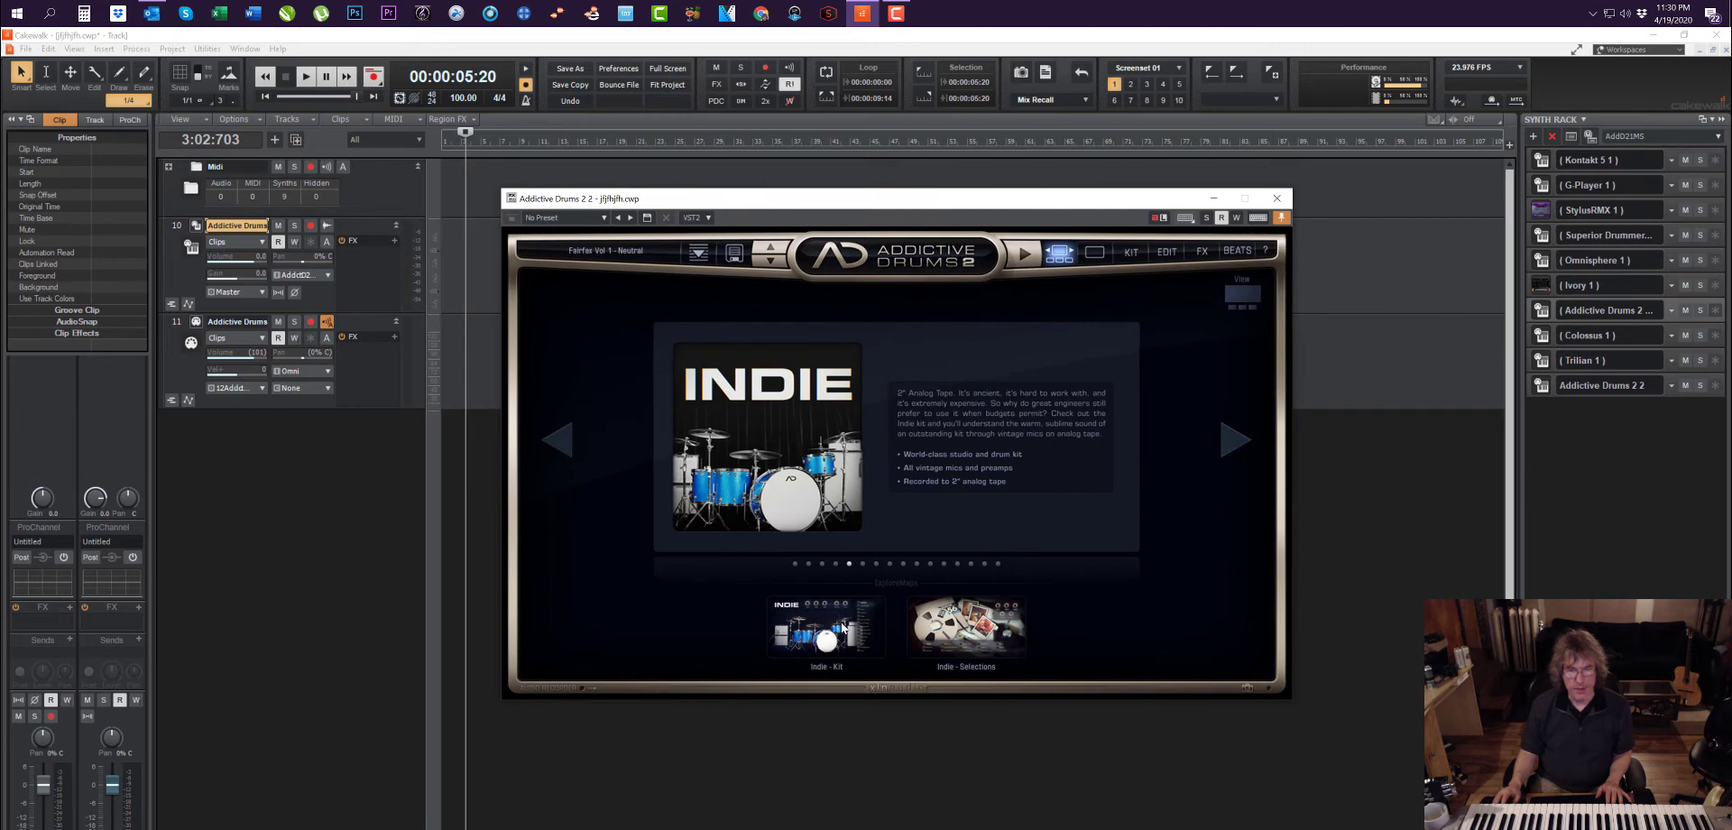
{"action": "left_click", "coordinate": [842, 626]}
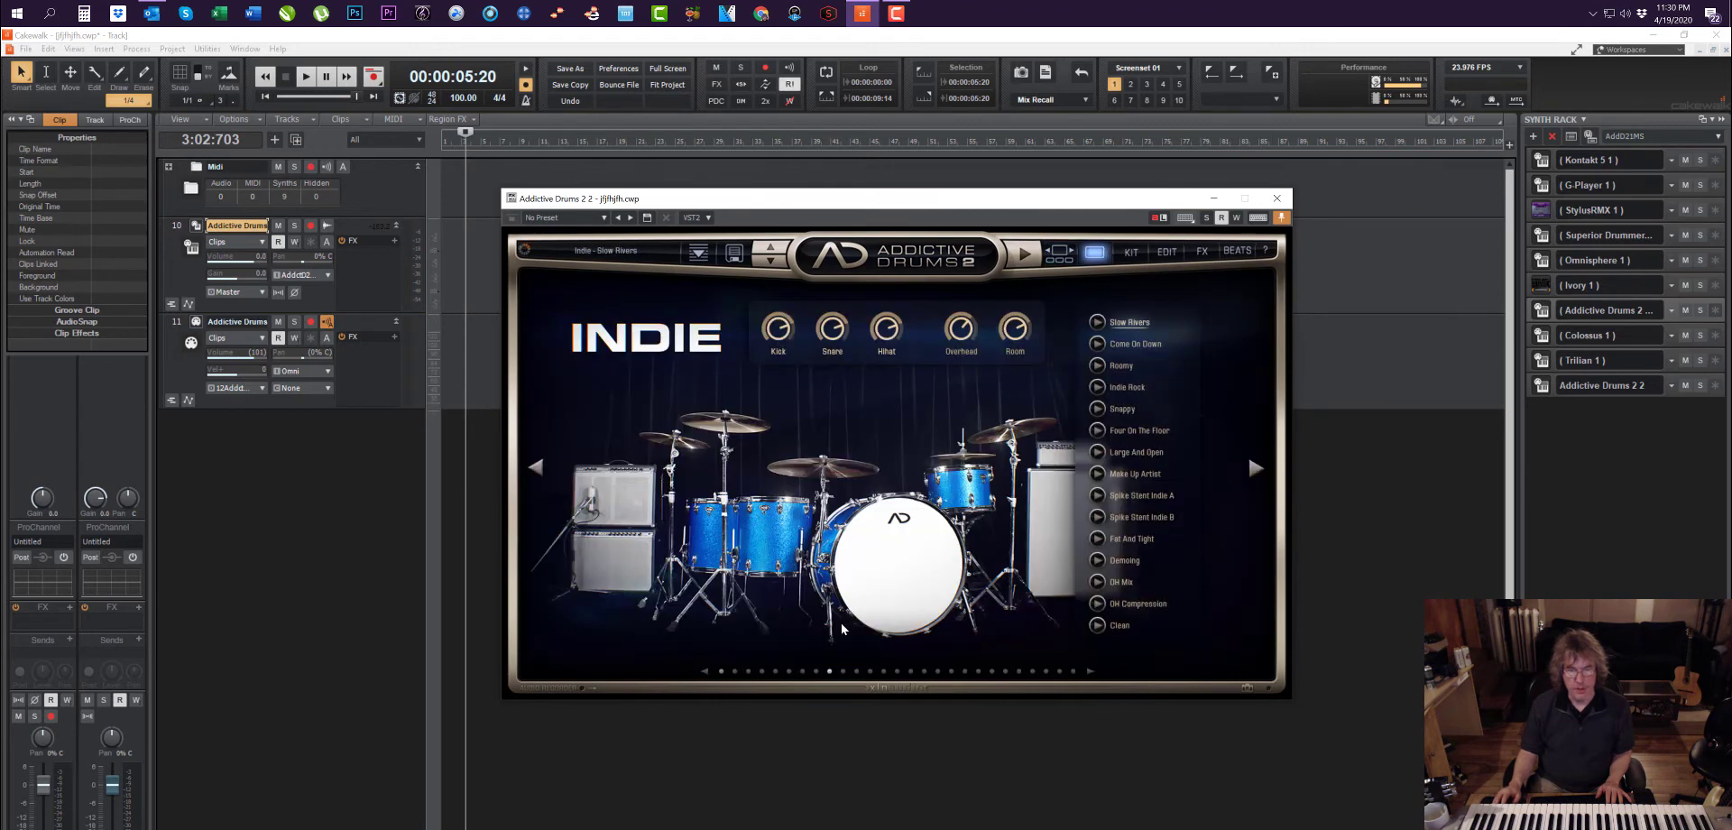
{"action": "left_click", "coordinate": [1276, 197]}
{"action": "left_click", "coordinate": [362, 318]}
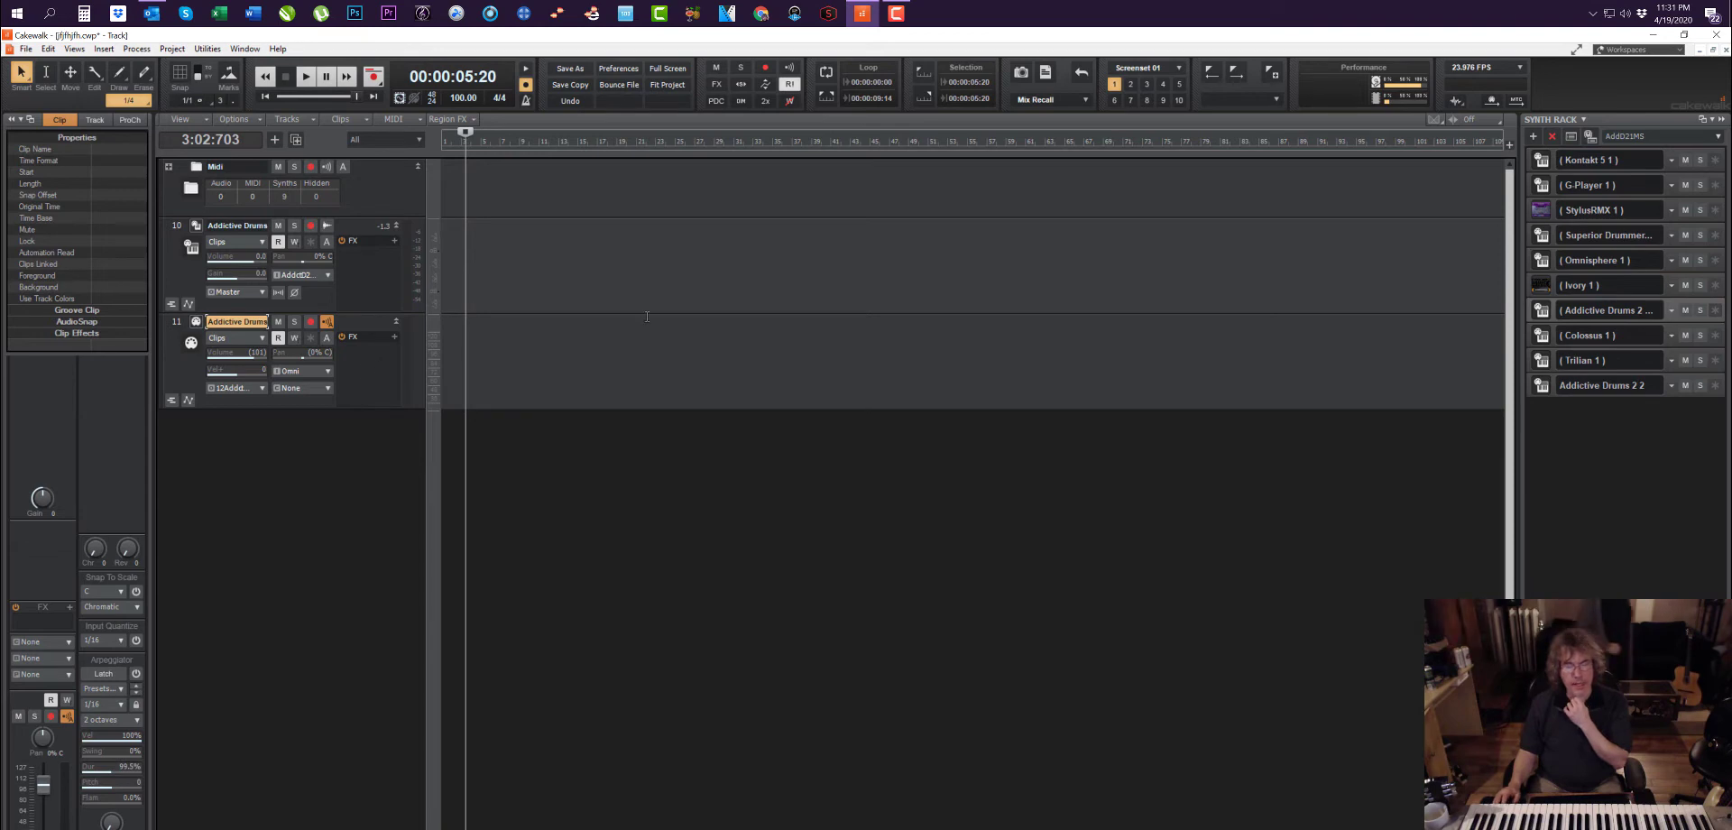
Step: Arm the Addictive Drums MIDI track for recording
{"action": "left_click", "coordinate": [313, 322]}
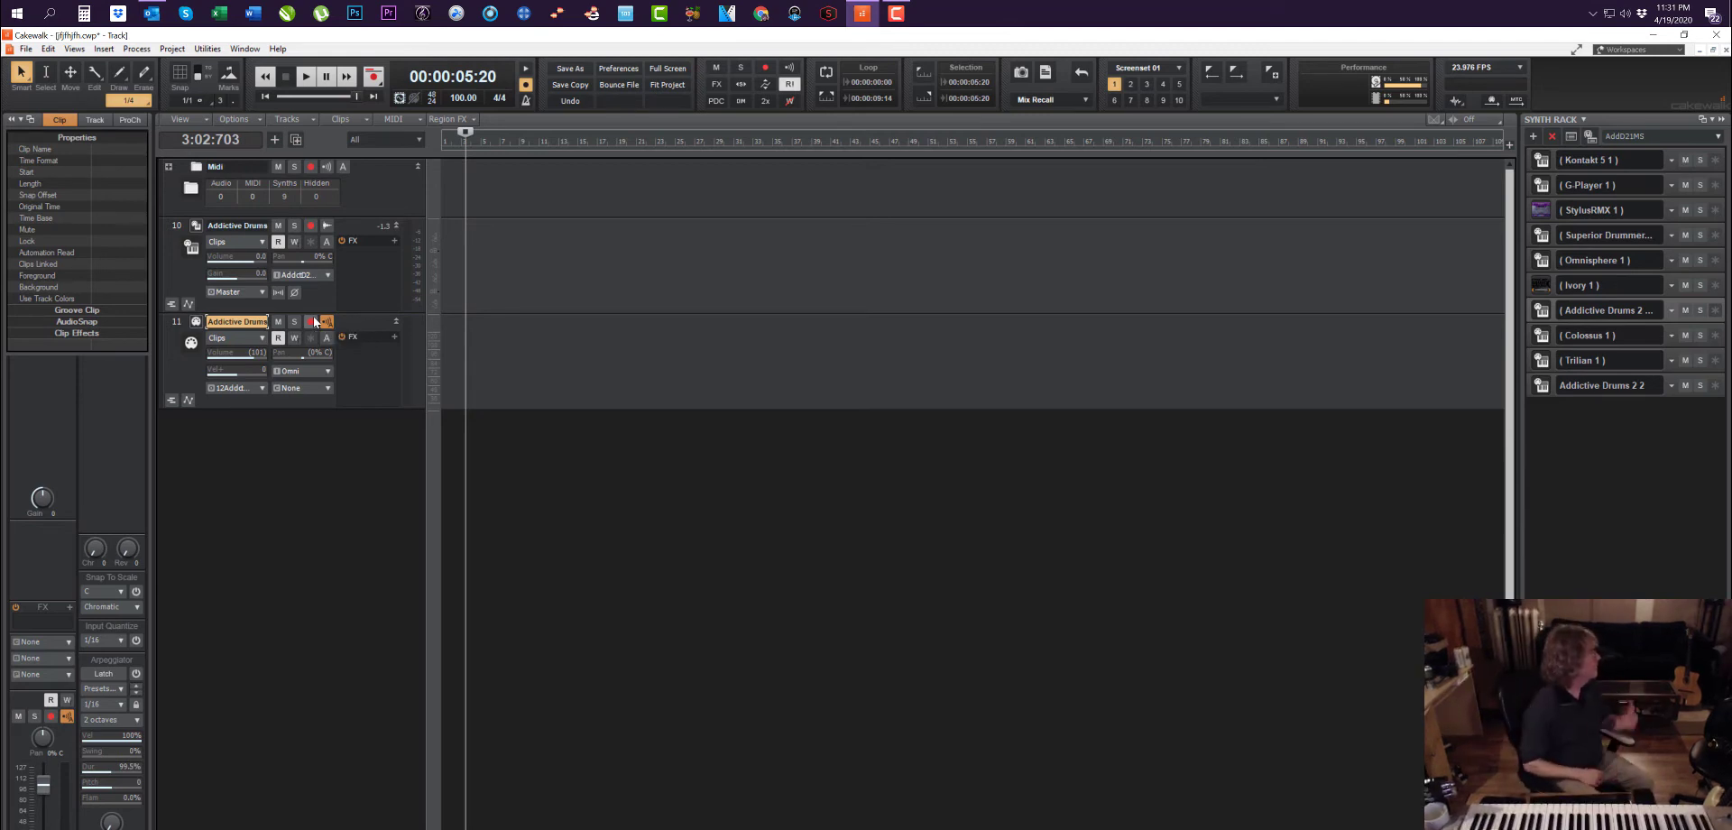
{"action": "left_click", "coordinate": [312, 322]}
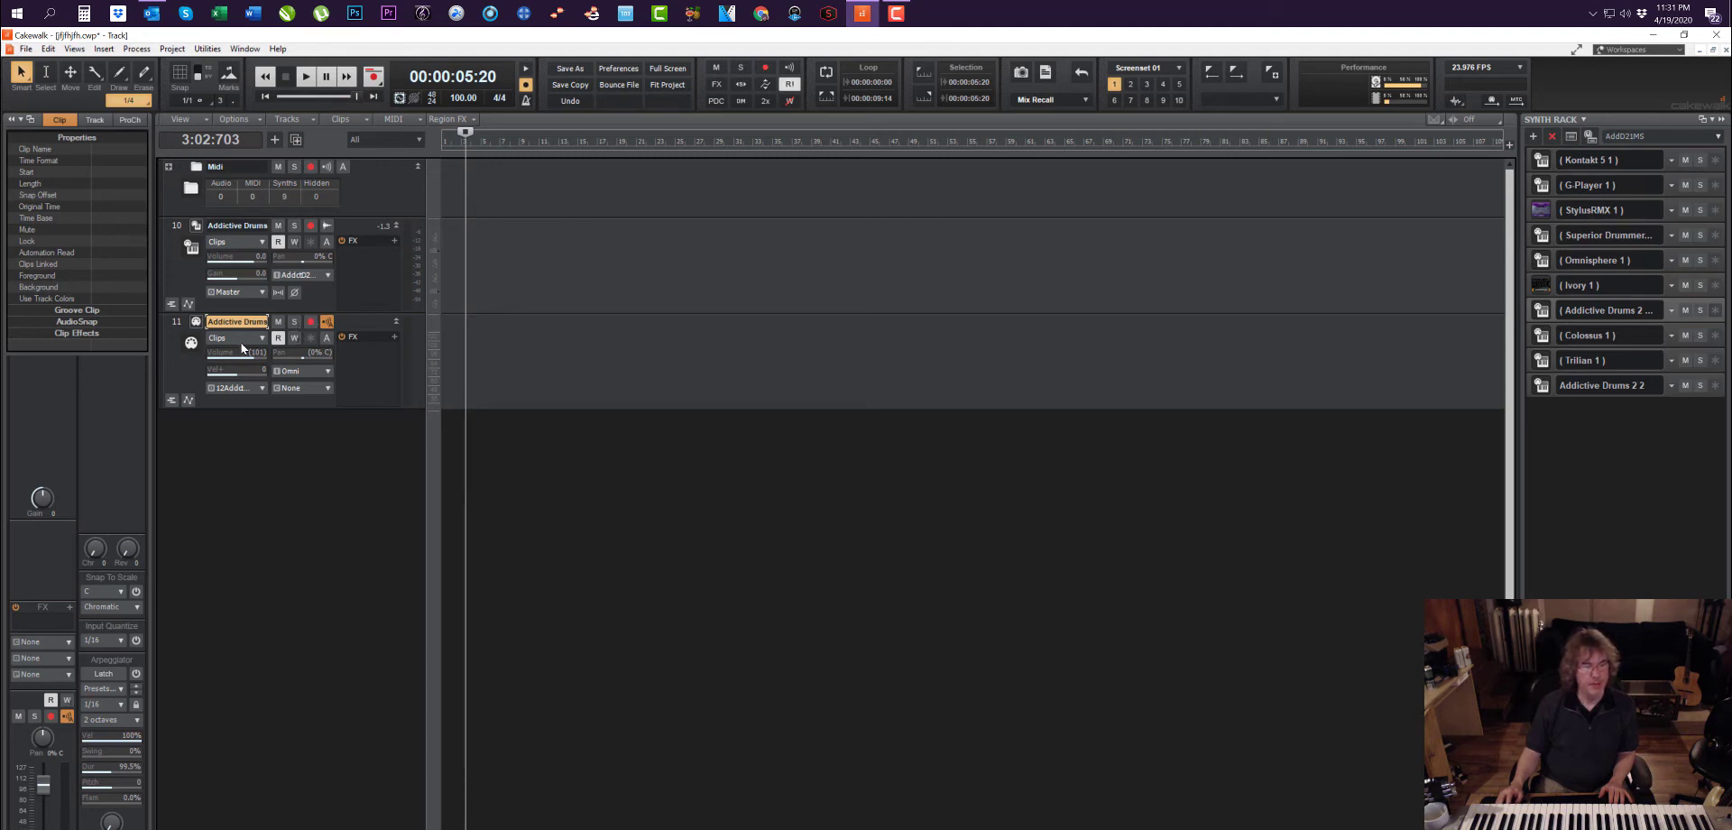
{"action": "left_click", "coordinate": [309, 323]}
{"action": "left_click", "coordinate": [310, 322]}
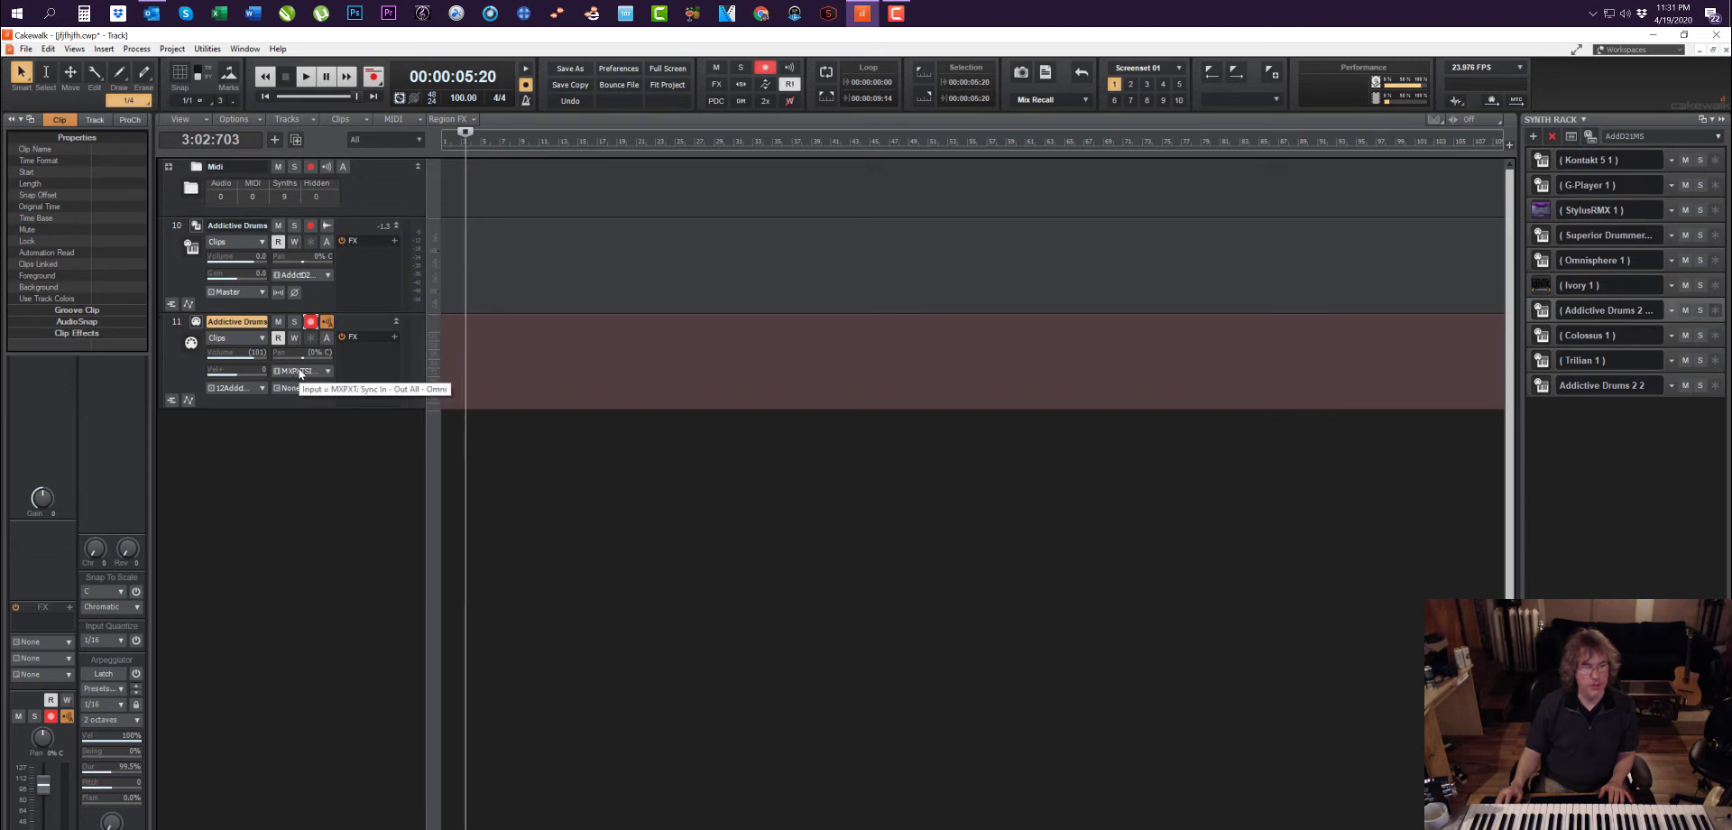
{"action": "left_click", "coordinate": [365, 141]}
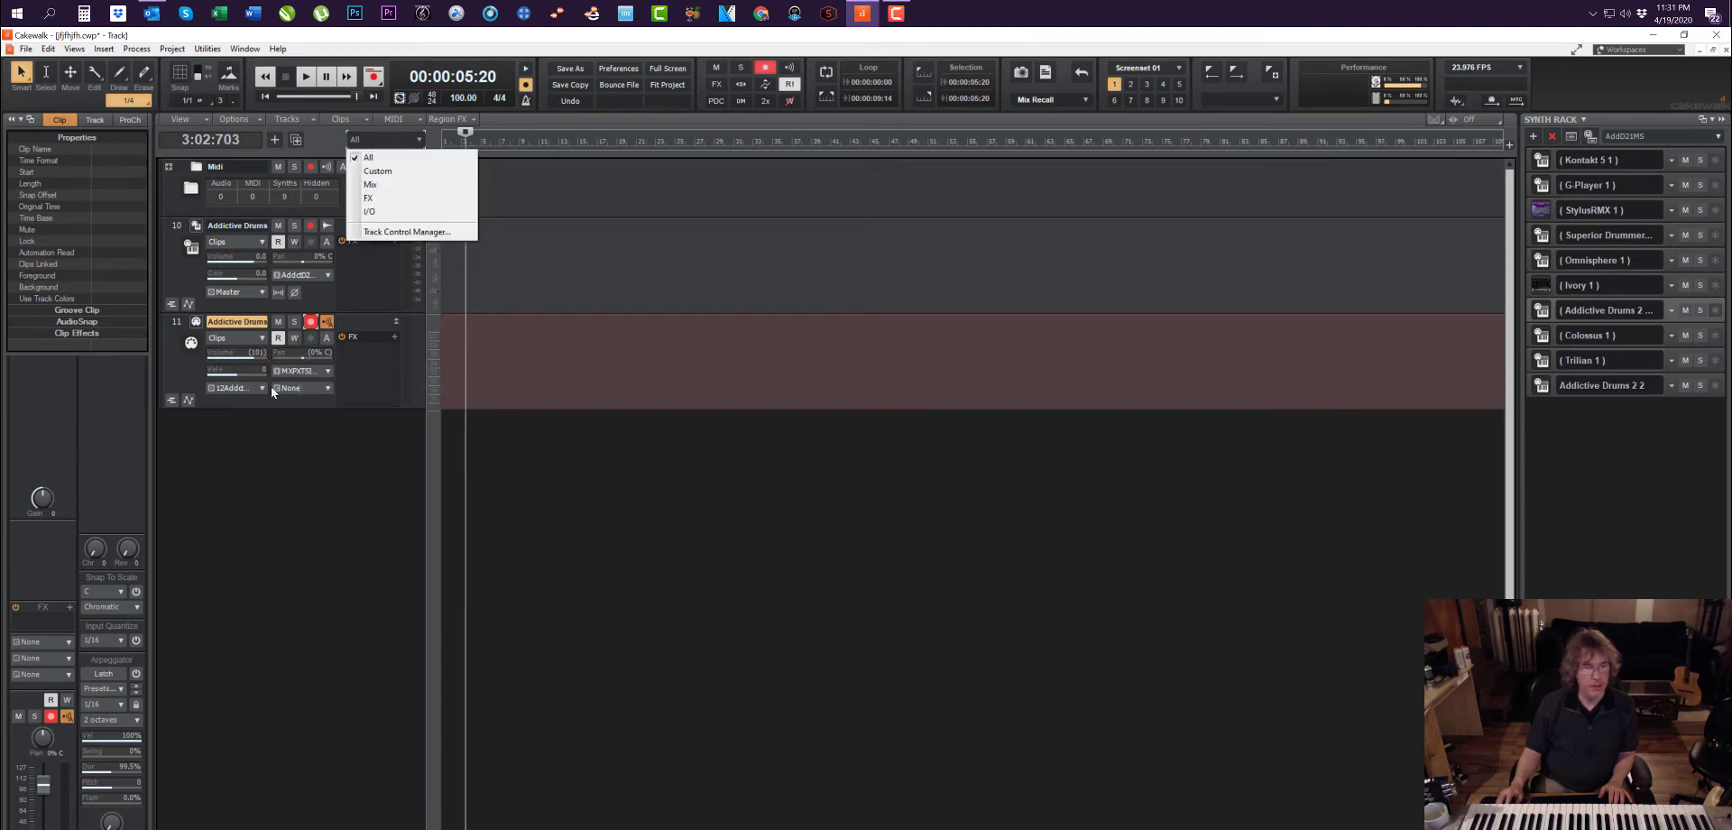
{"action": "left_click", "coordinate": [310, 461]}
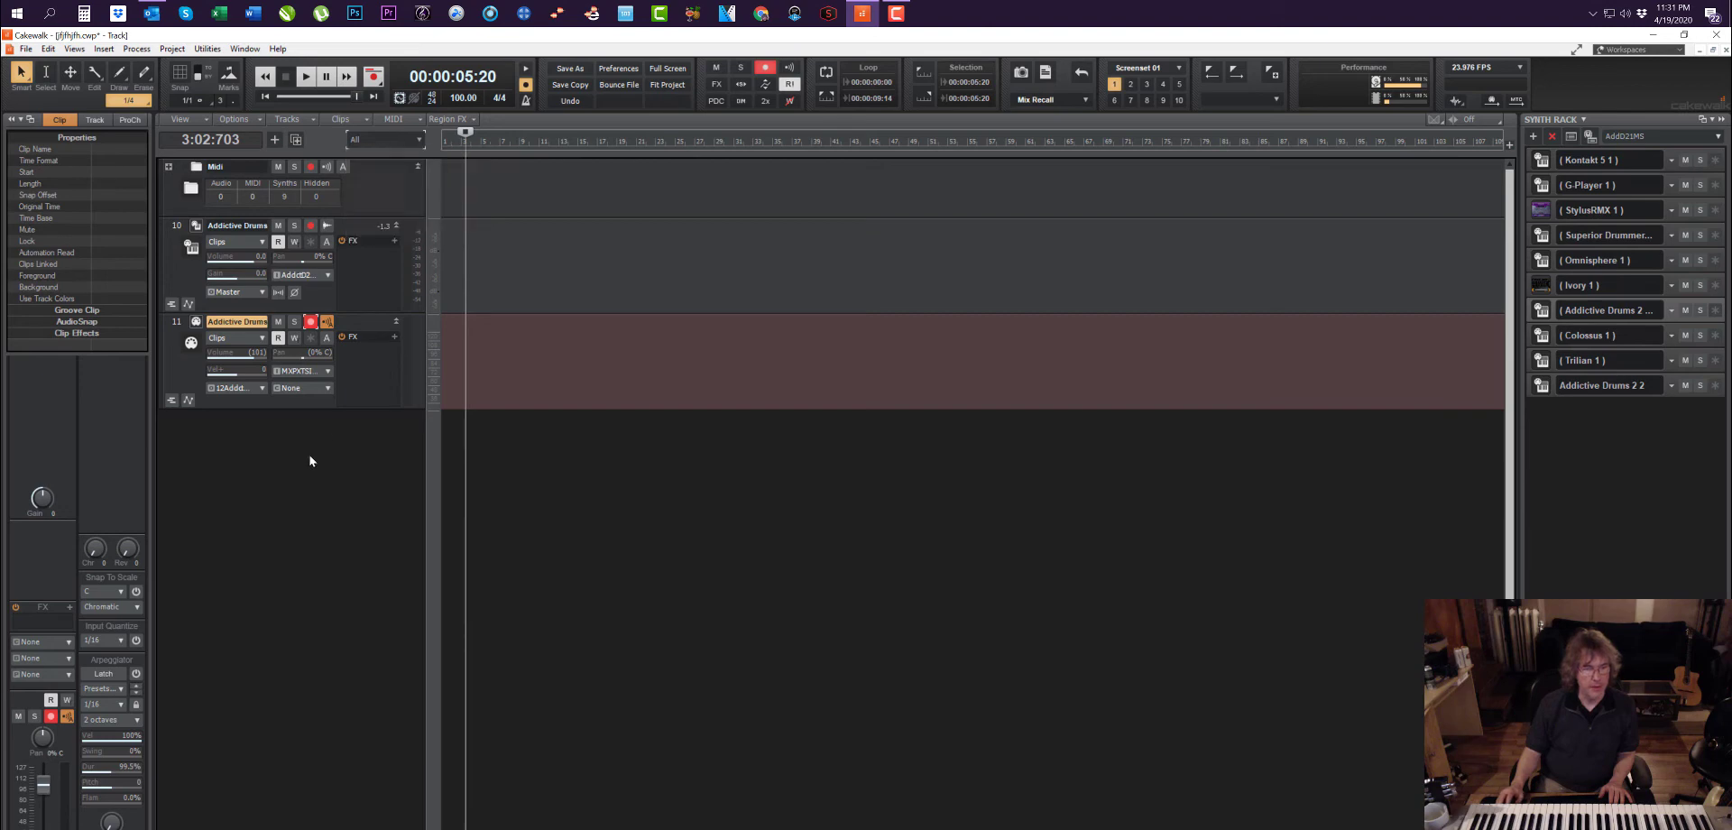
Step: Set the Addictive Drums MIDI track's input to All Inputs, MIDI Omni
{"action": "left_click", "coordinate": [286, 370]}
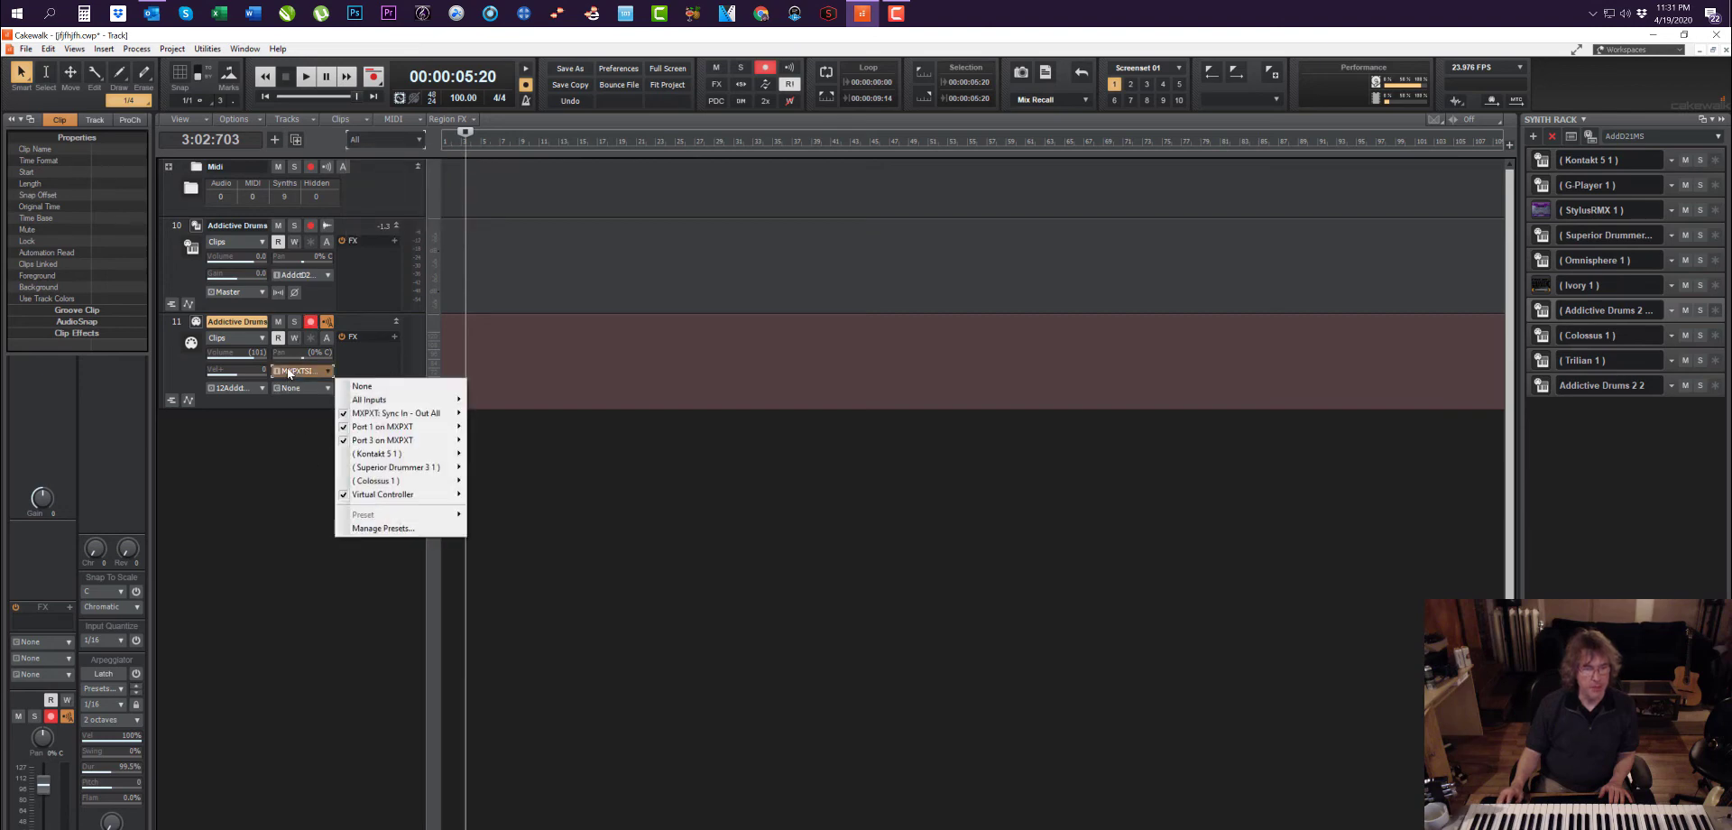
{"action": "mouse_move", "coordinate": [360, 401]}
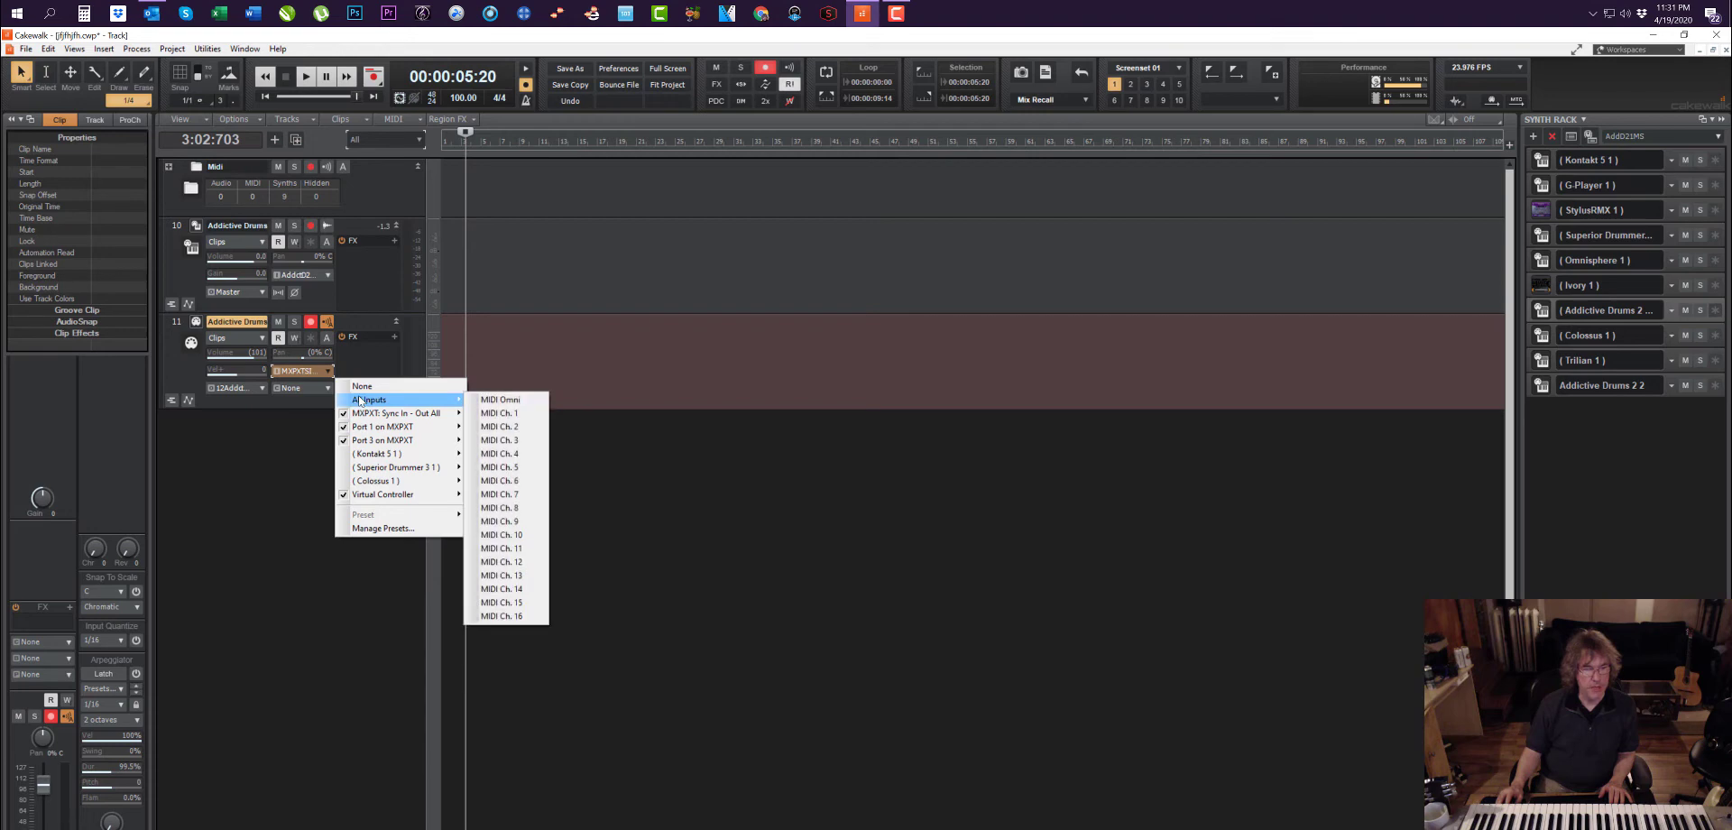
{"action": "left_click", "coordinate": [501, 400]}
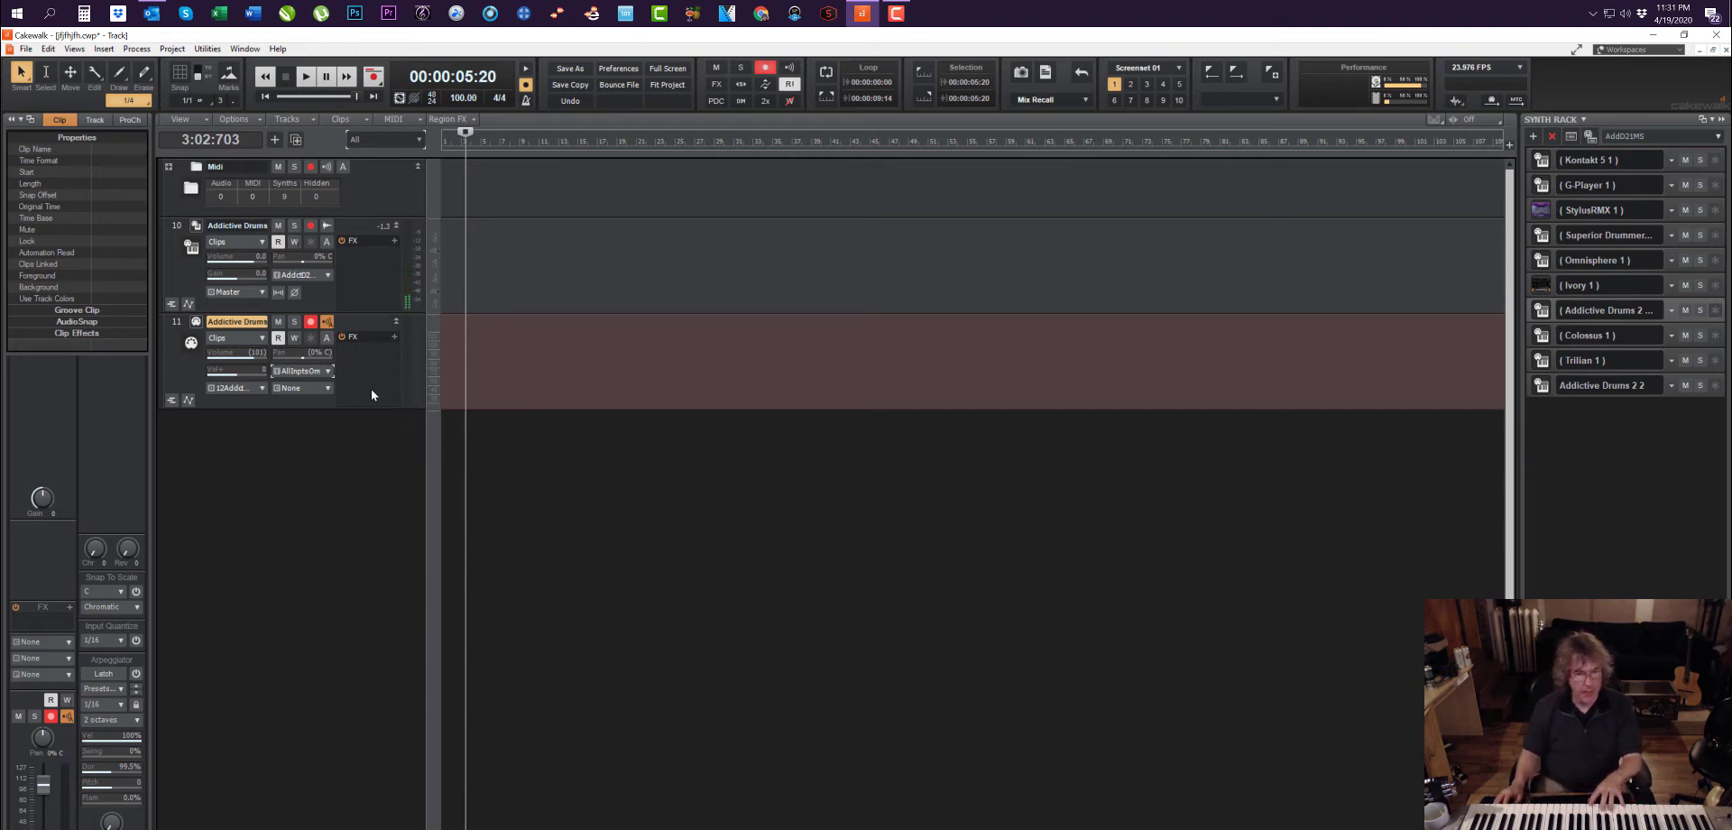
Step: Check the MIDI track's Addictive Drums 2 2 output and set its channel to 1: Addictive Drums 2
{"action": "left_click", "coordinate": [245, 387]}
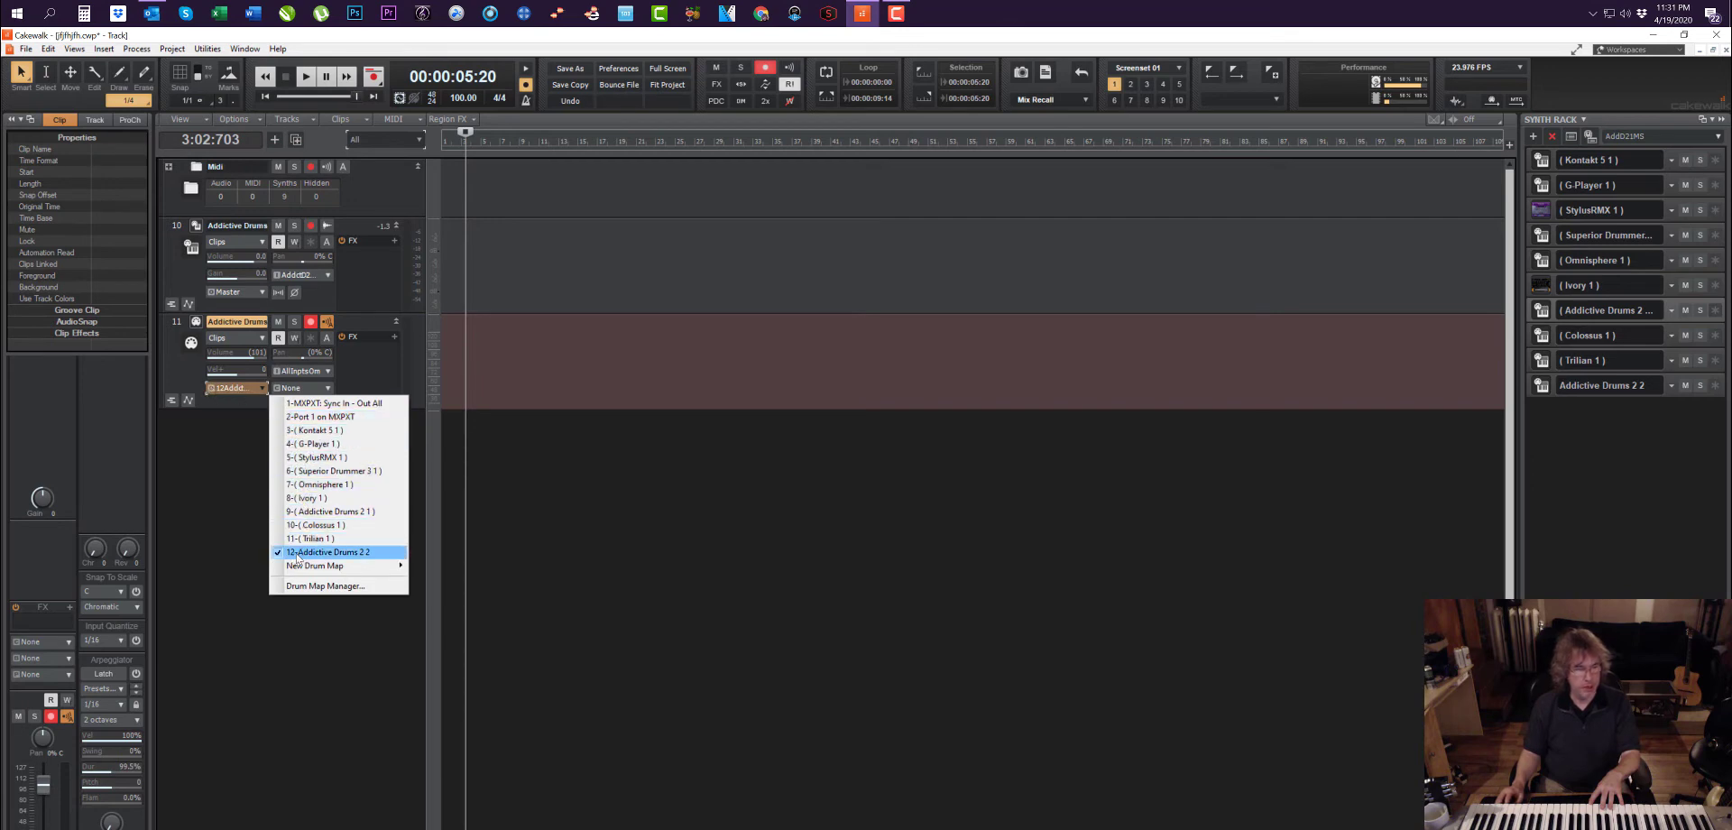
{"action": "left_click", "coordinate": [213, 449]}
{"action": "left_click", "coordinate": [294, 390]}
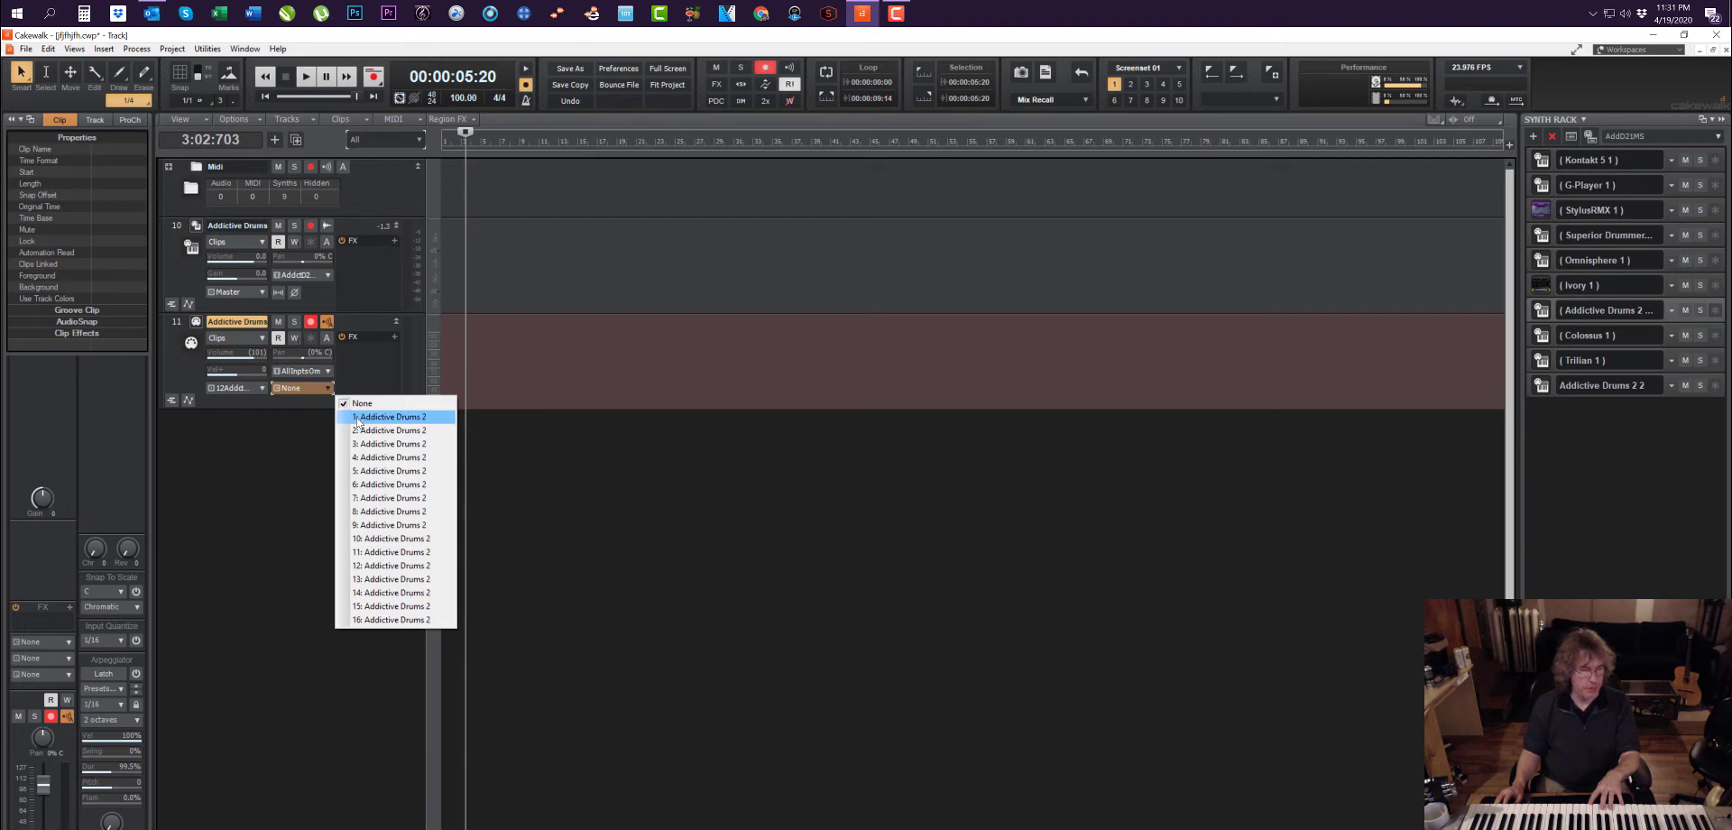
{"action": "left_click", "coordinate": [388, 417]}
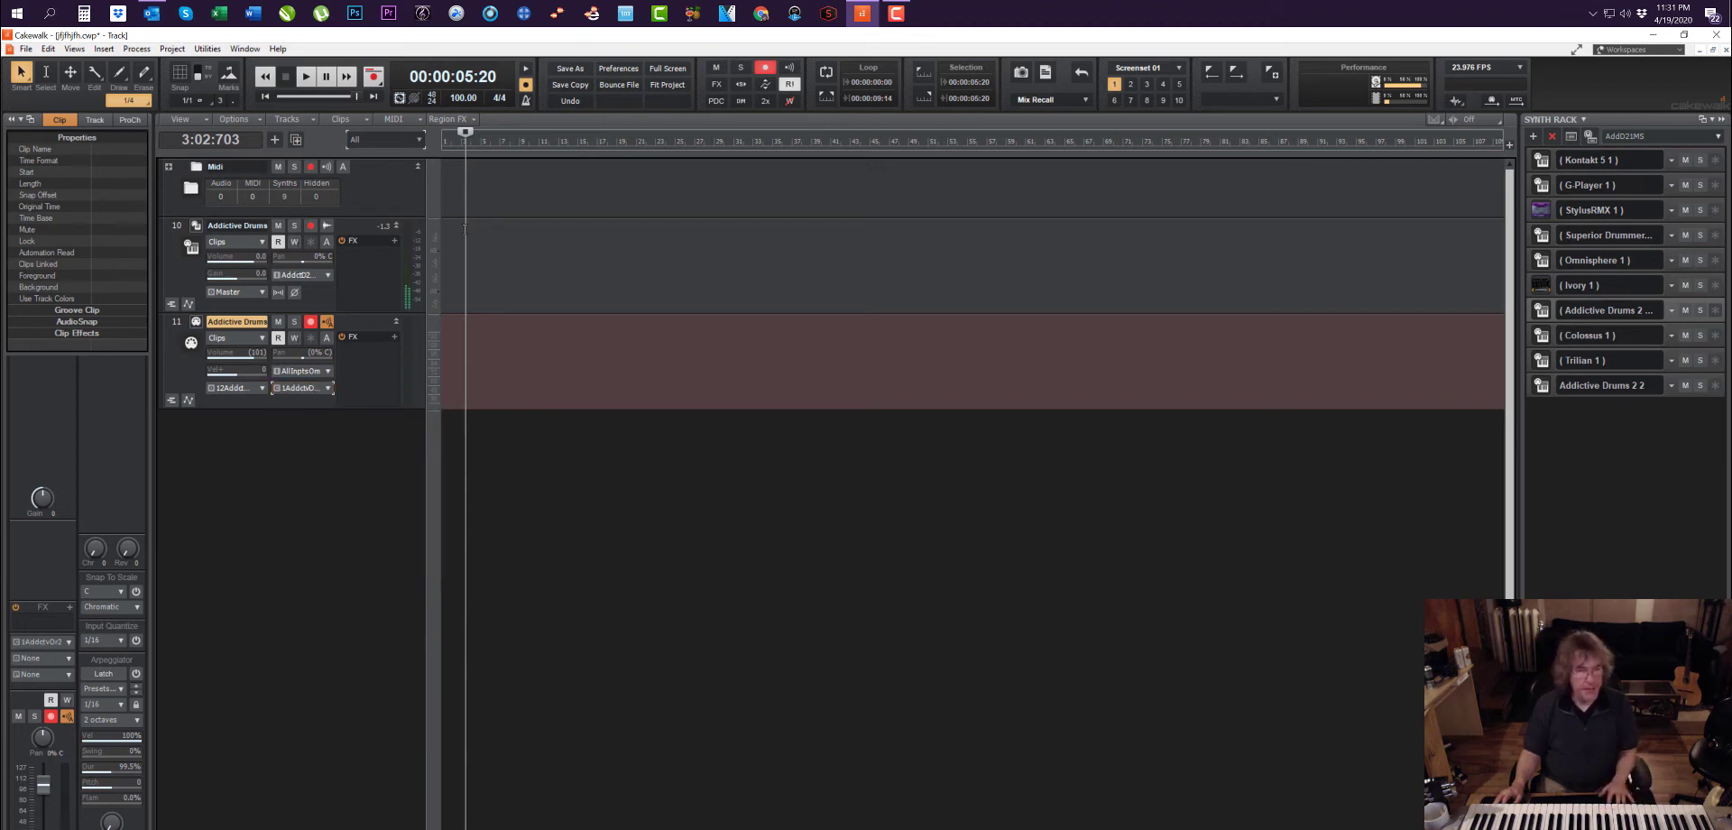
Step: Turn on the metronome for playback and play the project with the Master bus shown and selected to check the click
{"action": "left_click", "coordinate": [526, 69]}
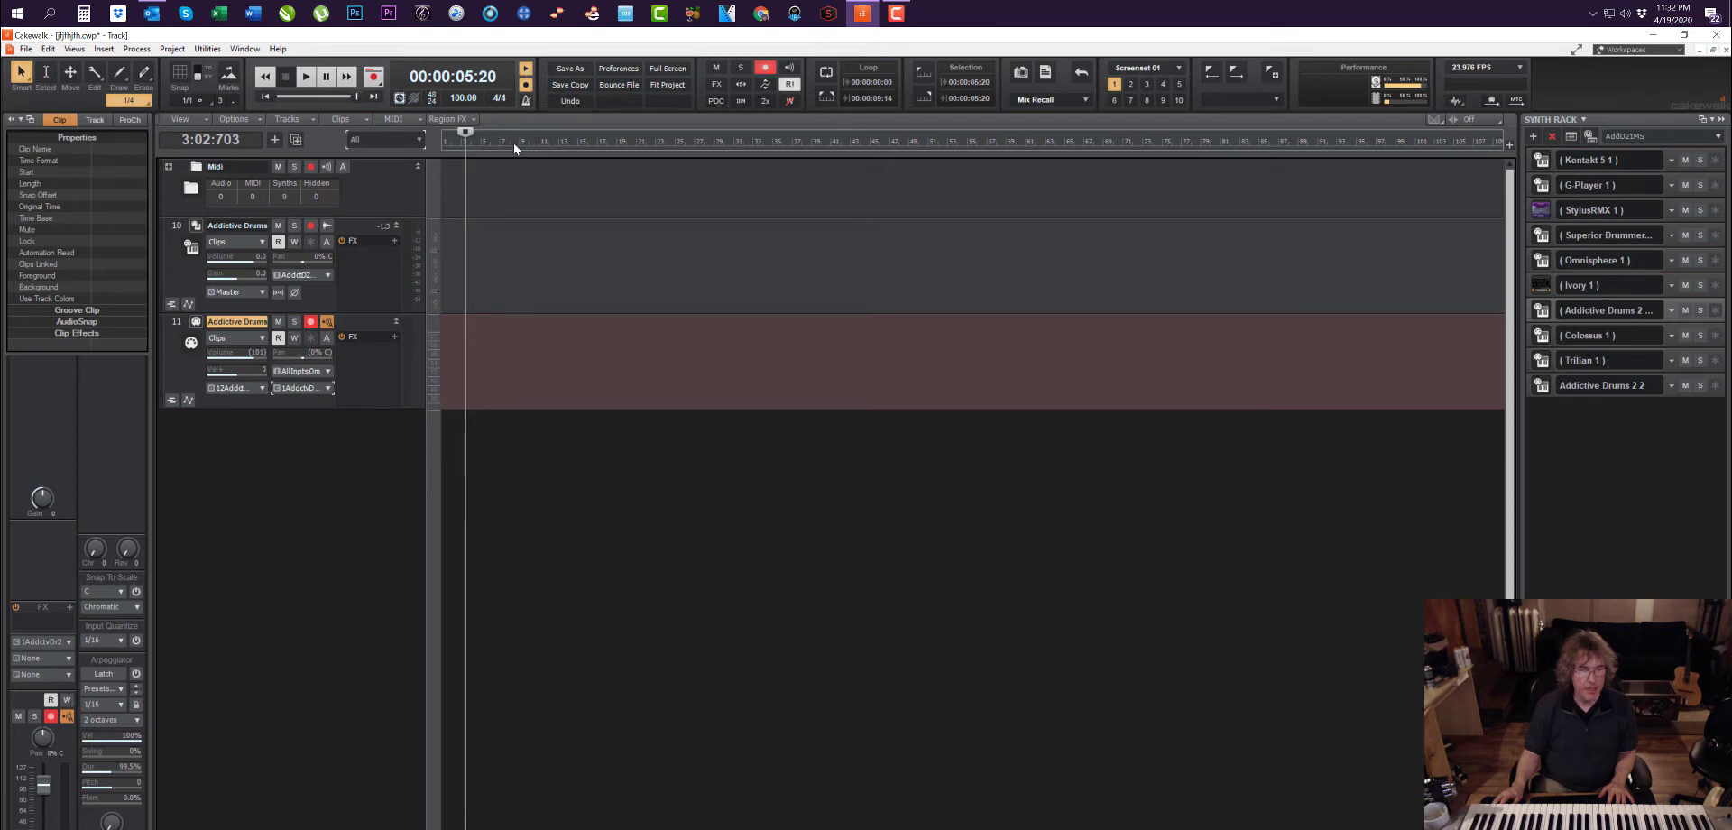
{"action": "key", "text": "space"}
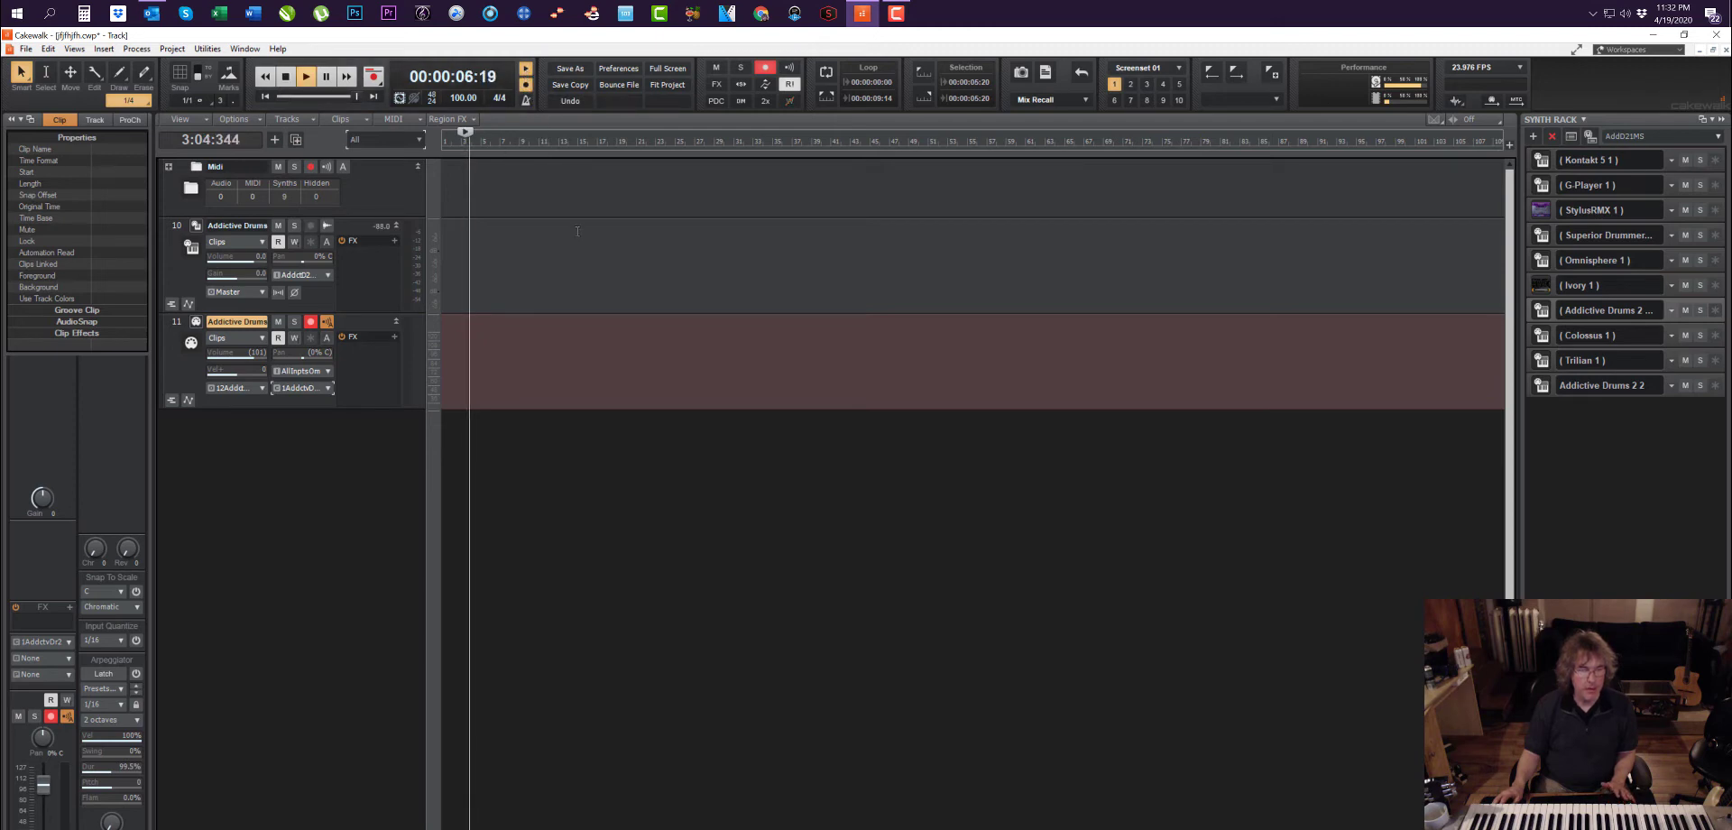
{"action": "key", "text": "space"}
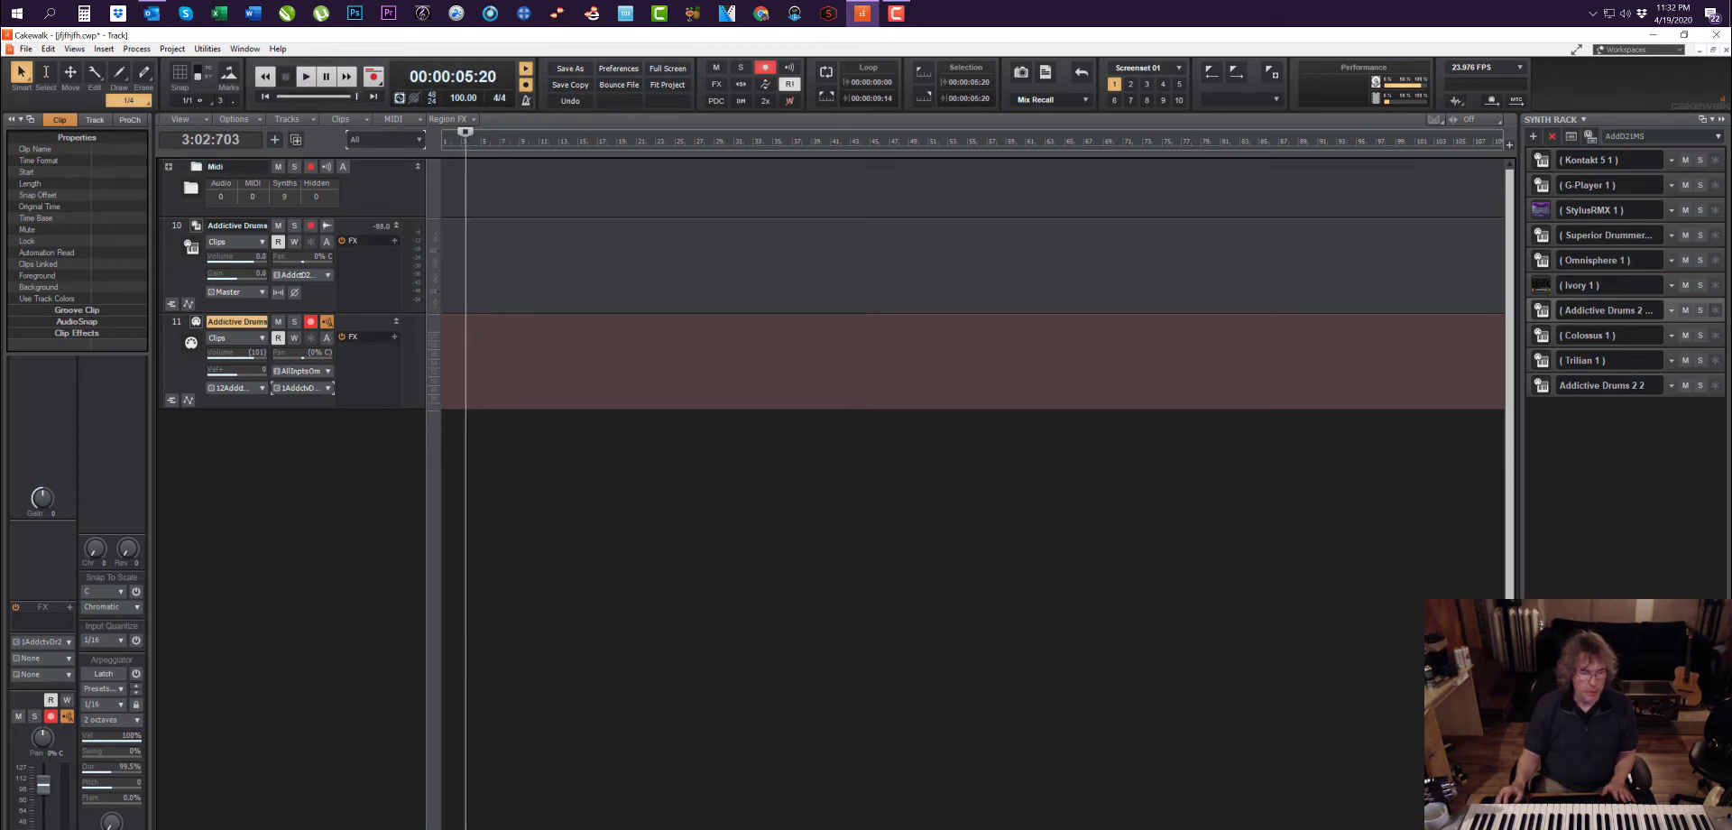
{"action": "key", "text": "b"}
{"action": "key", "text": "space"}
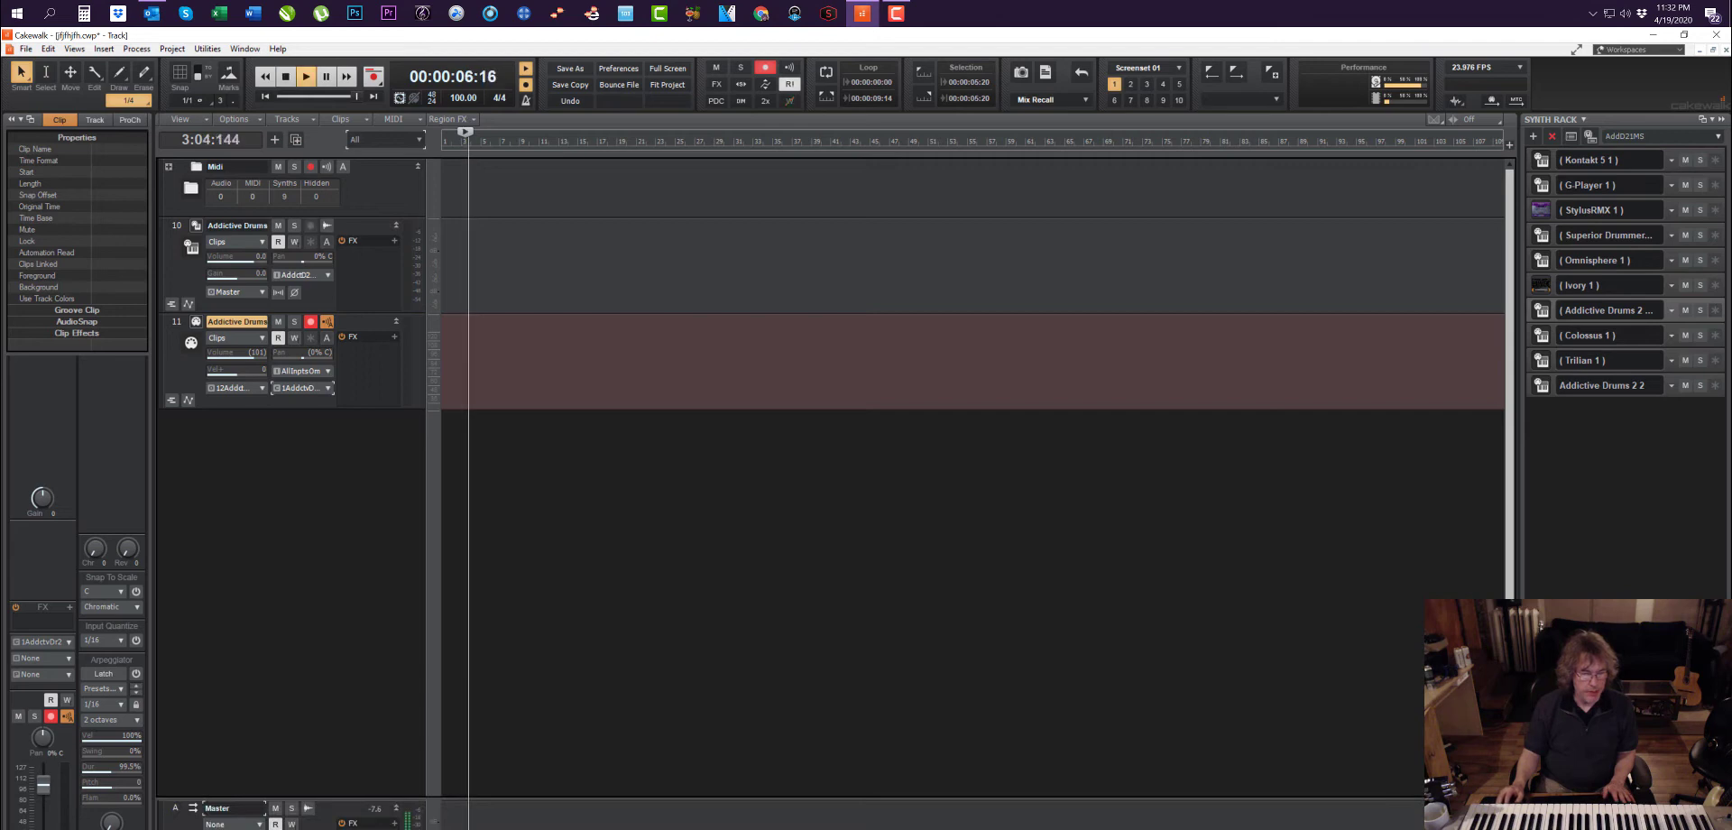
{"action": "left_click", "coordinate": [232, 808]}
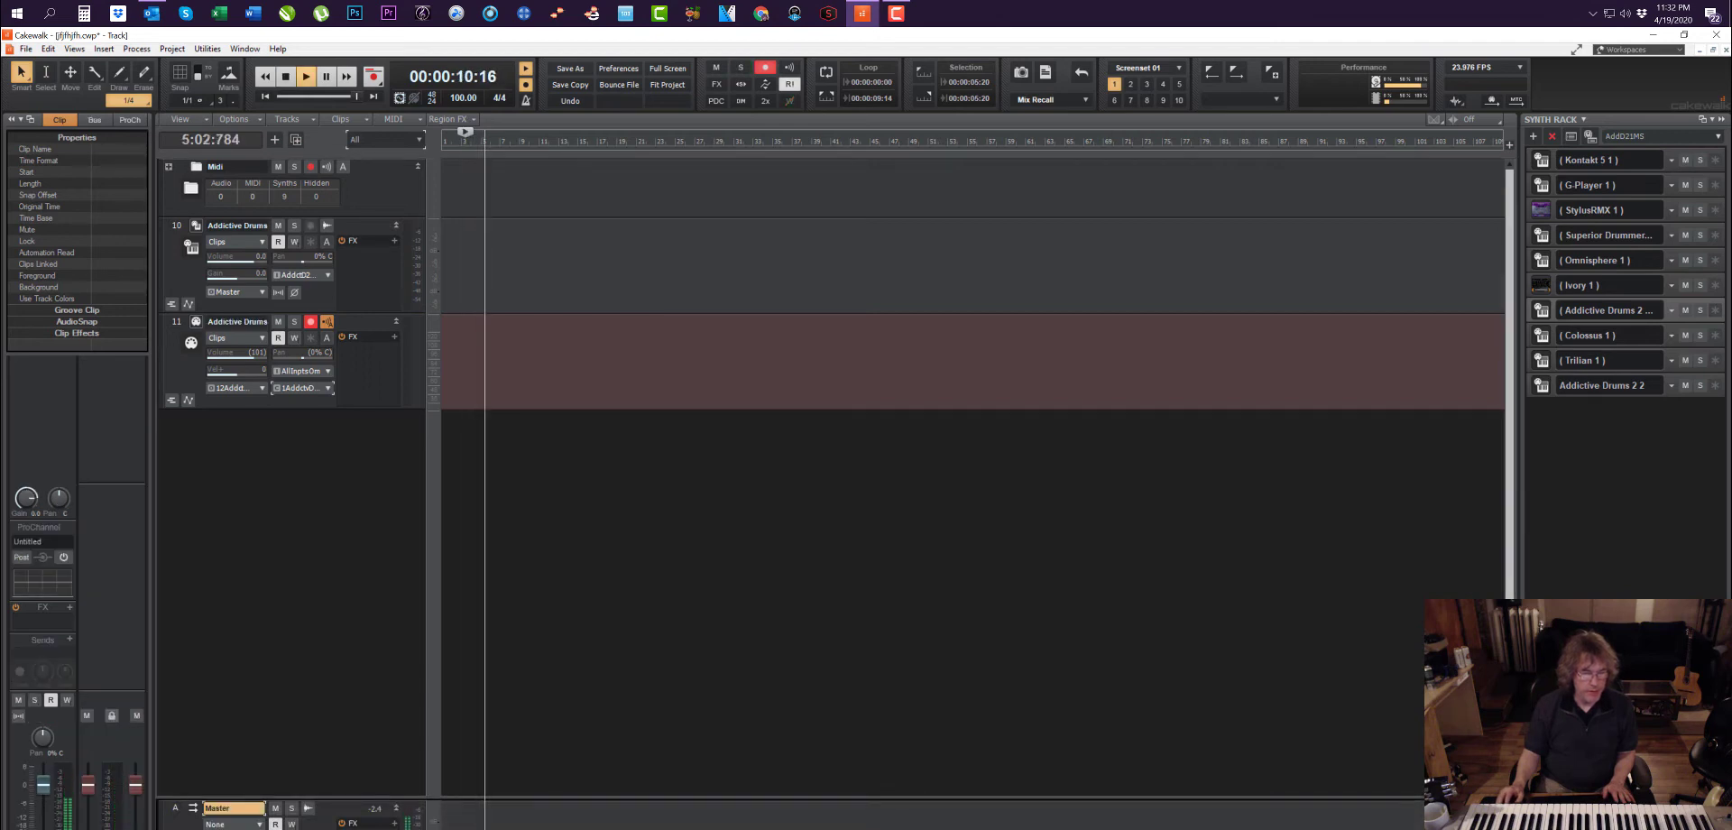
{"action": "key", "text": "space"}
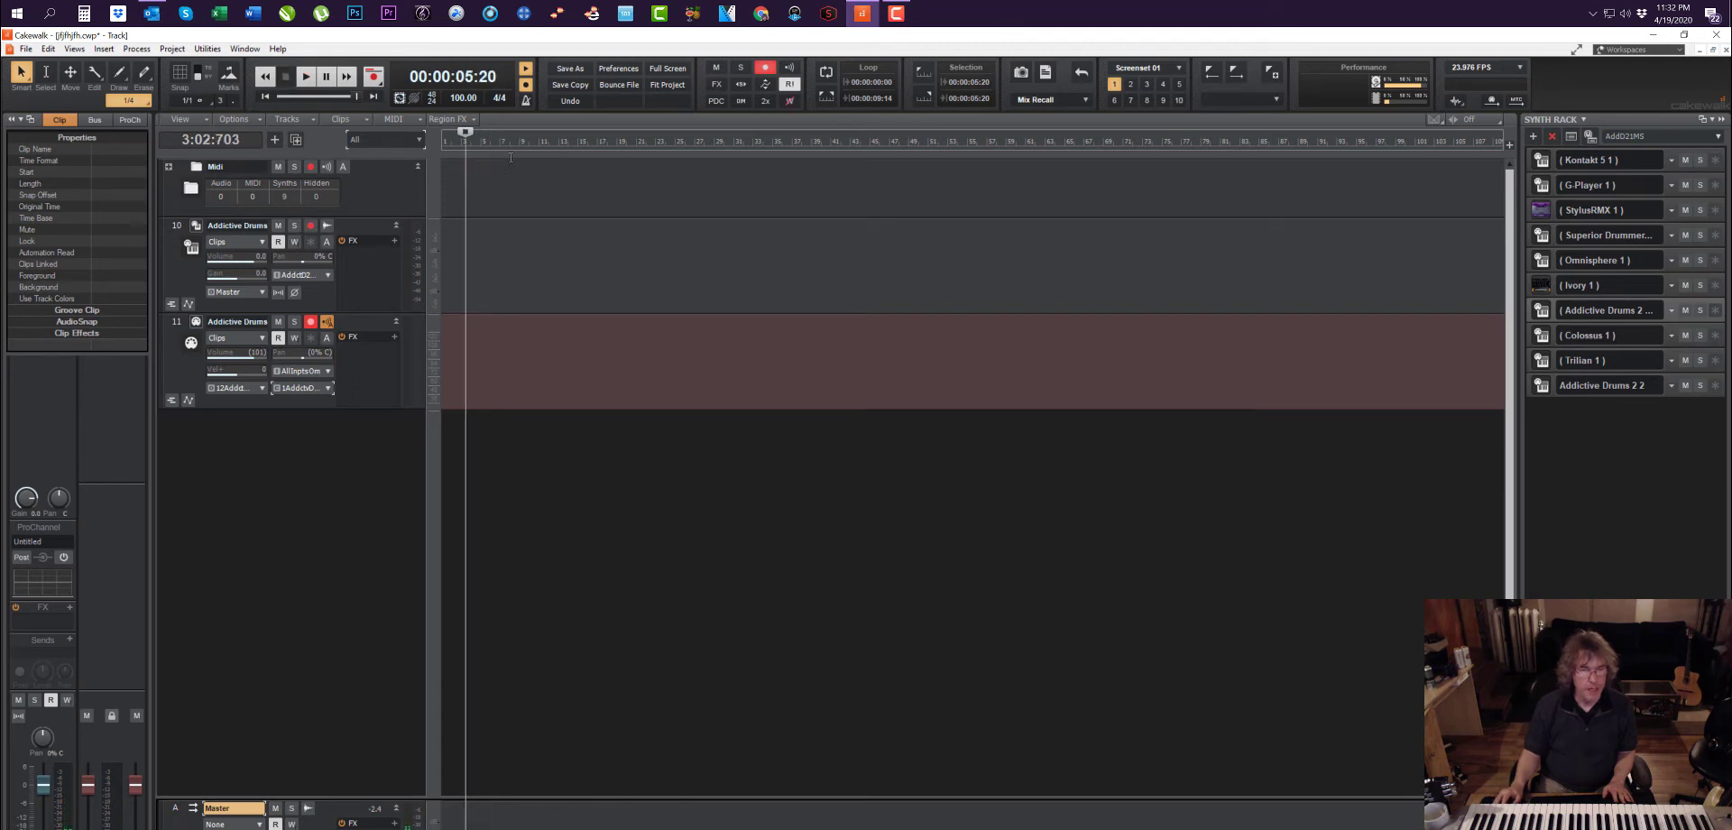
Step: Review the metronome's first beat sounds, set its beat subdivision to 1/2, and play the project briefly to hear it
{"action": "left_click", "coordinate": [524, 100]}
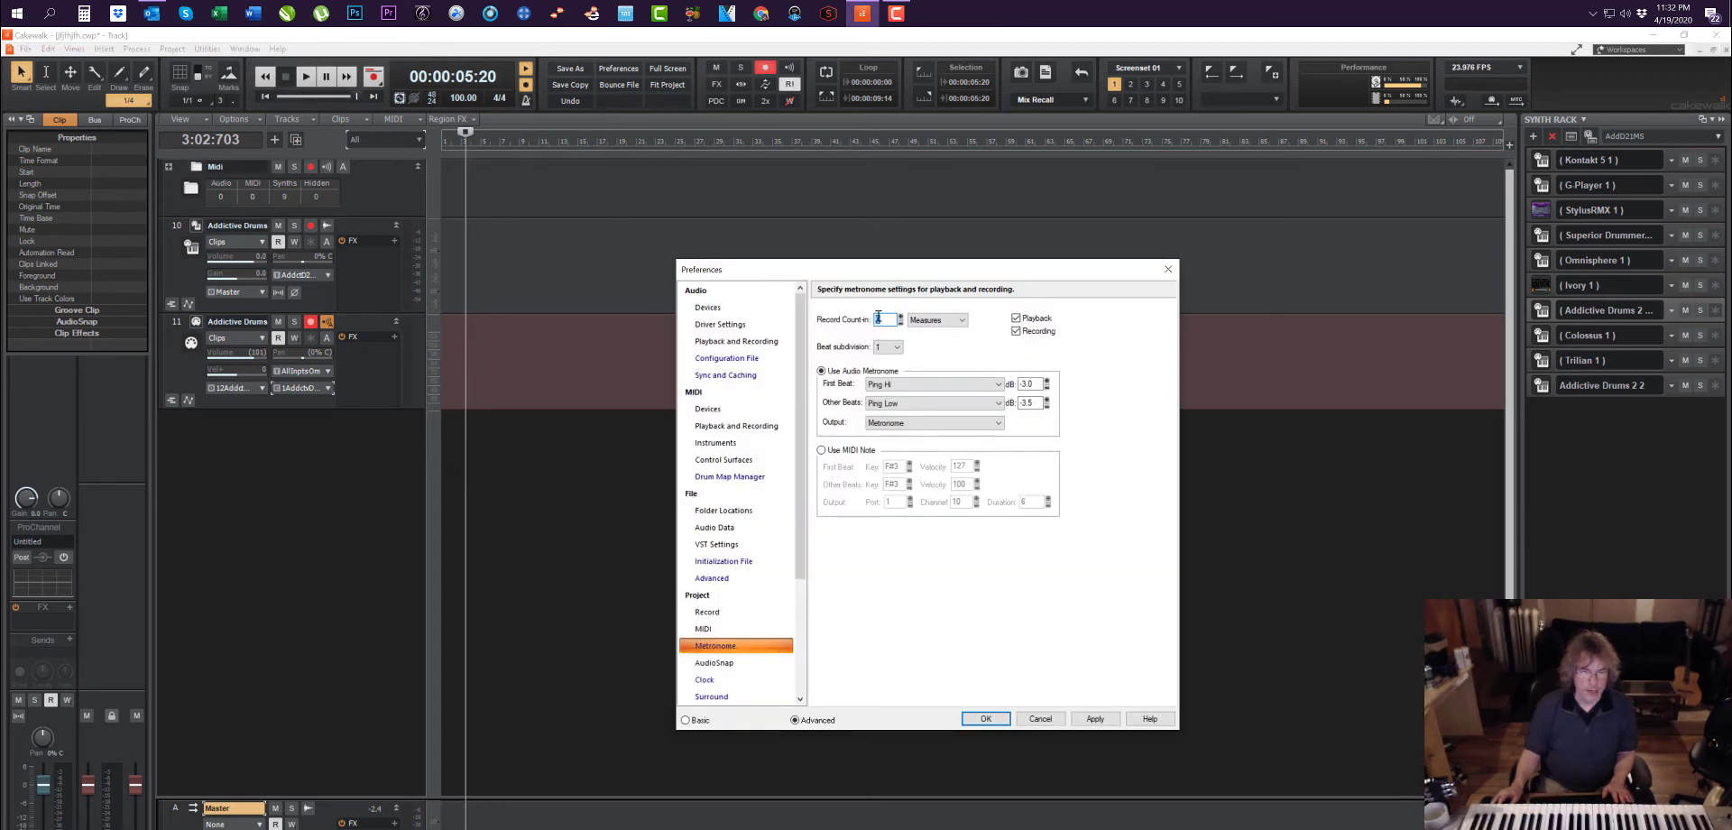
{"action": "left_click", "coordinate": [879, 385]}
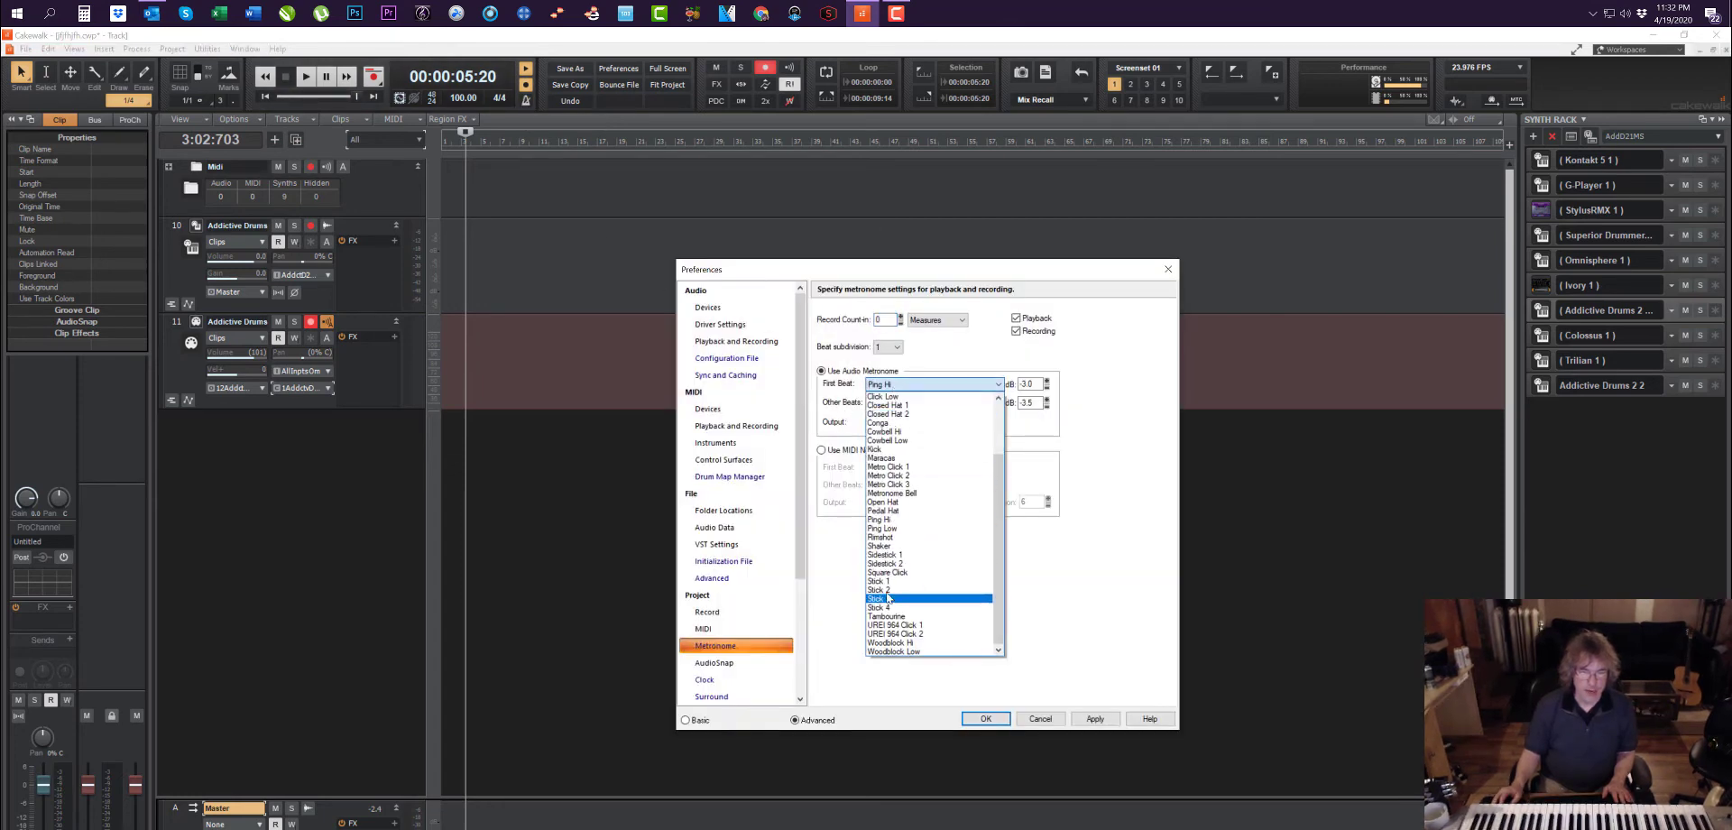
{"action": "left_click", "coordinate": [845, 400]}
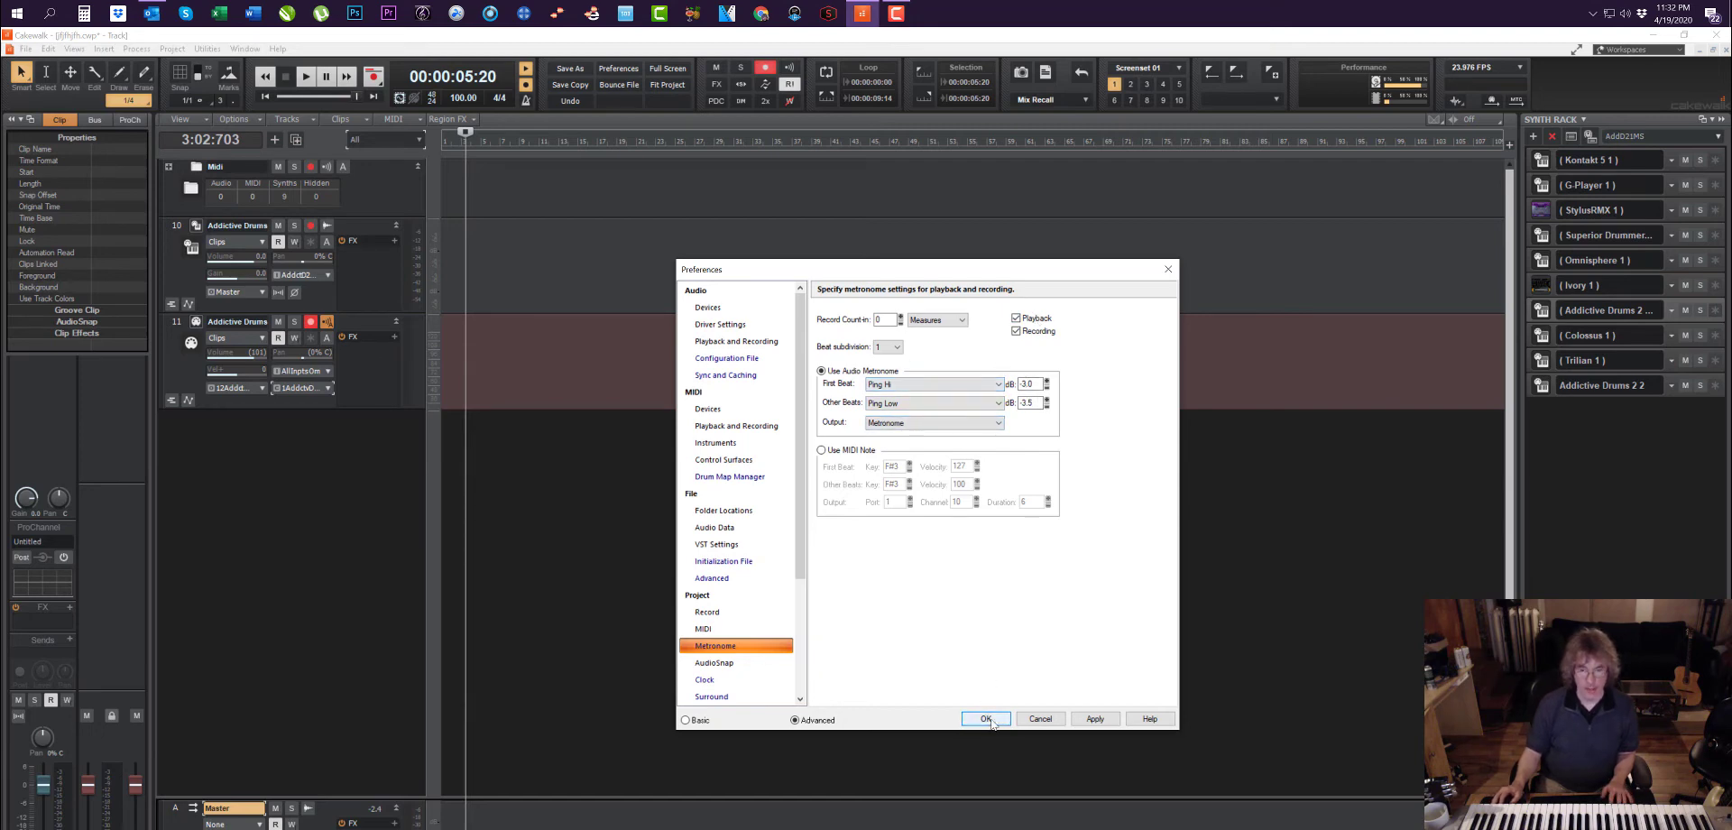
{"action": "left_click", "coordinate": [894, 348]}
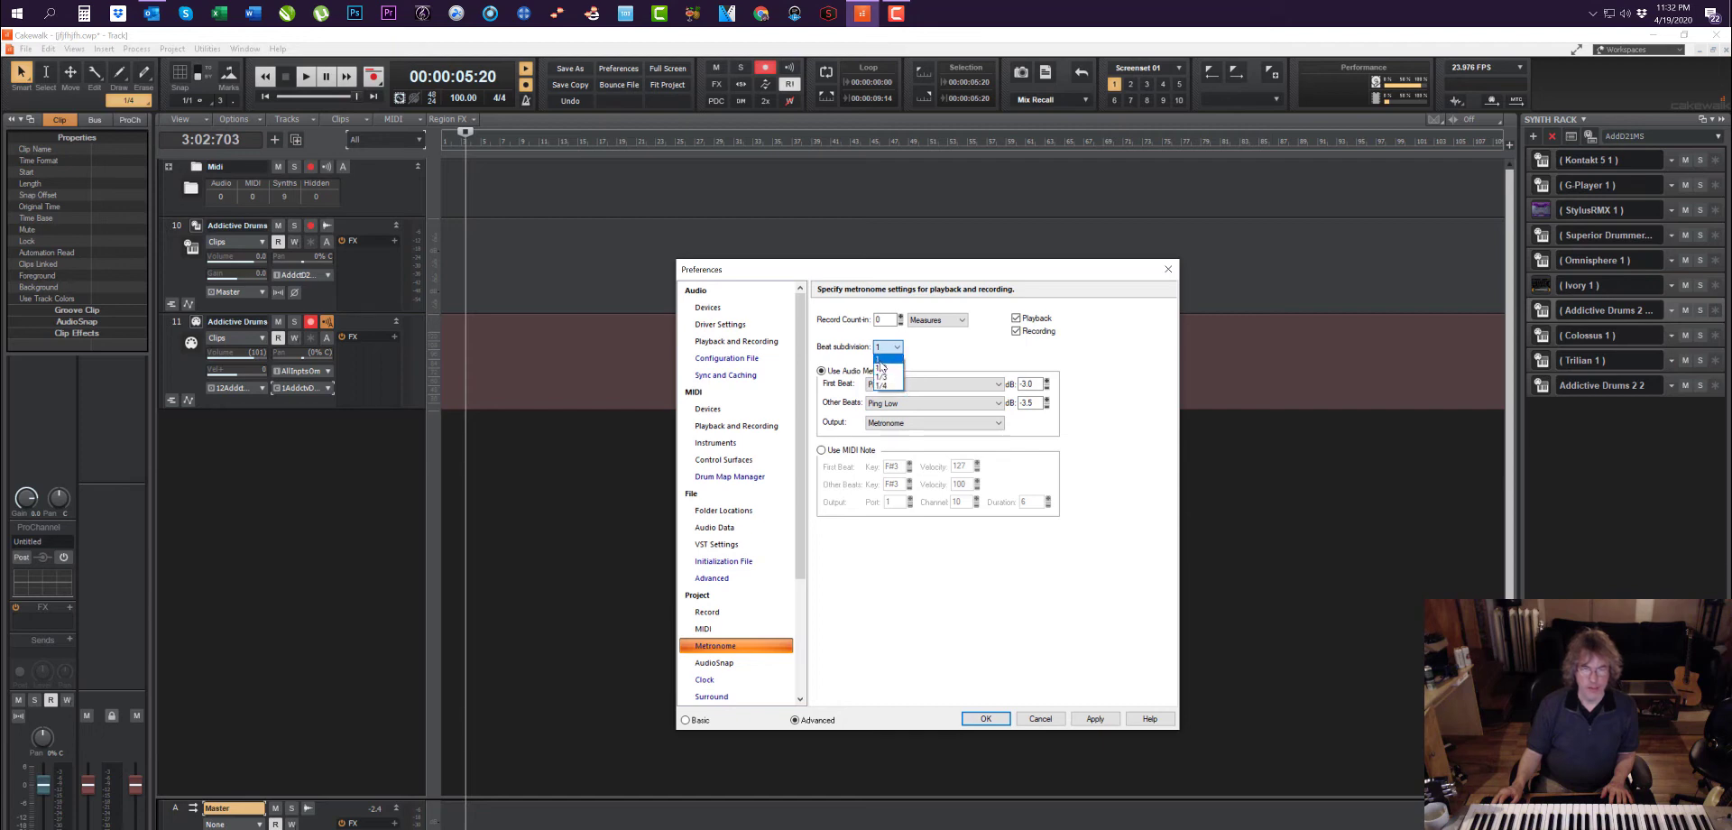
{"action": "left_click", "coordinate": [883, 369]}
{"action": "left_click", "coordinate": [1085, 721]}
{"action": "left_click", "coordinate": [986, 718]}
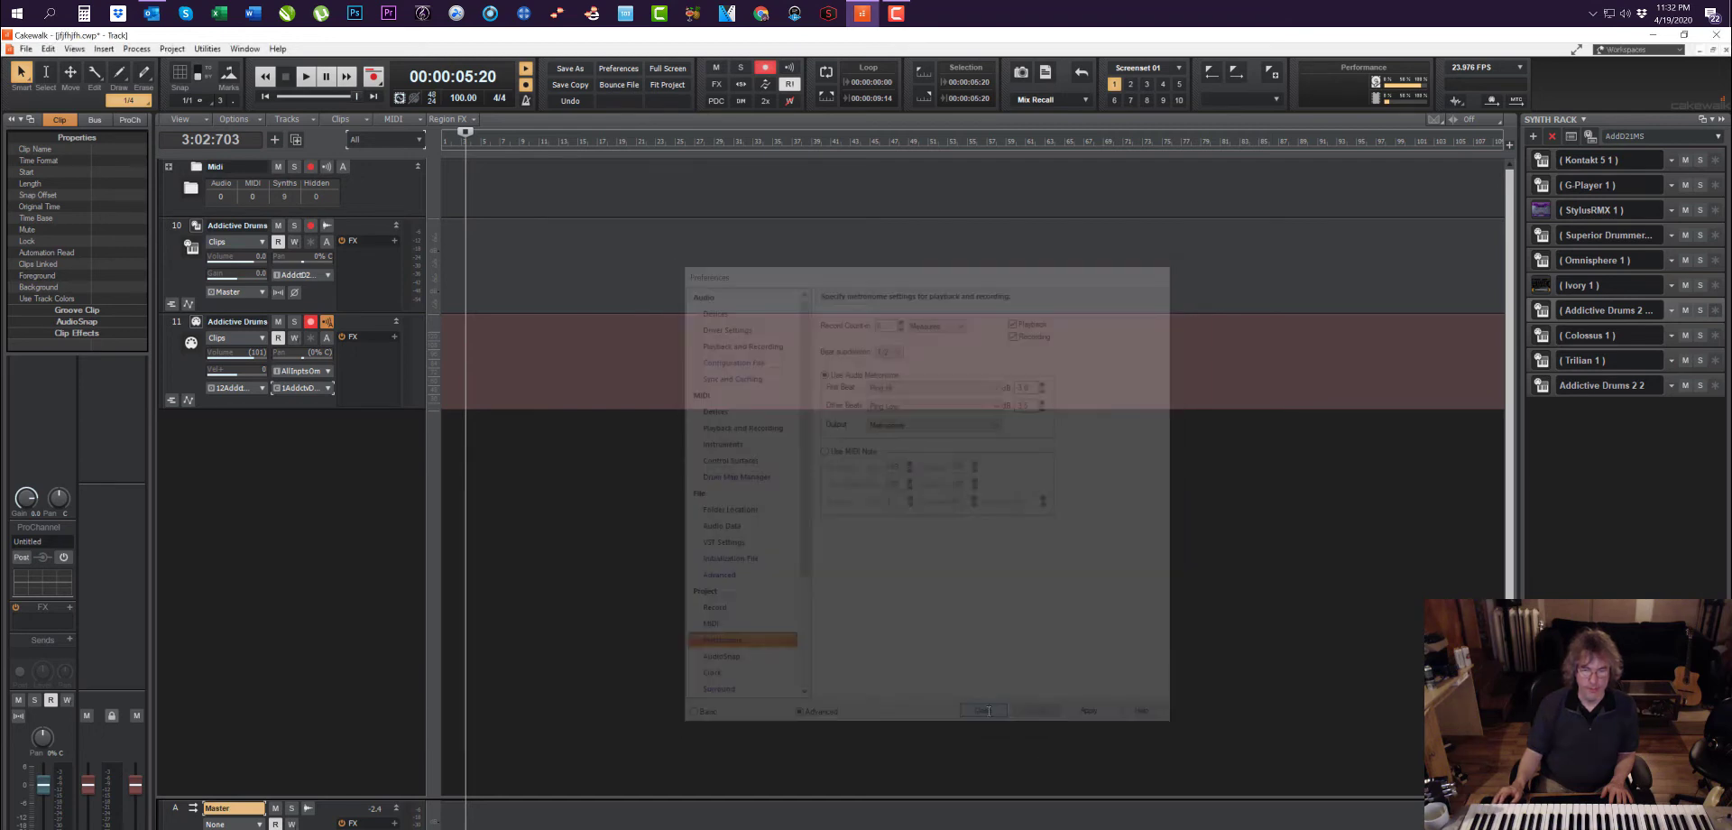
{"action": "key", "text": "space"}
{"action": "key", "text": "space"}
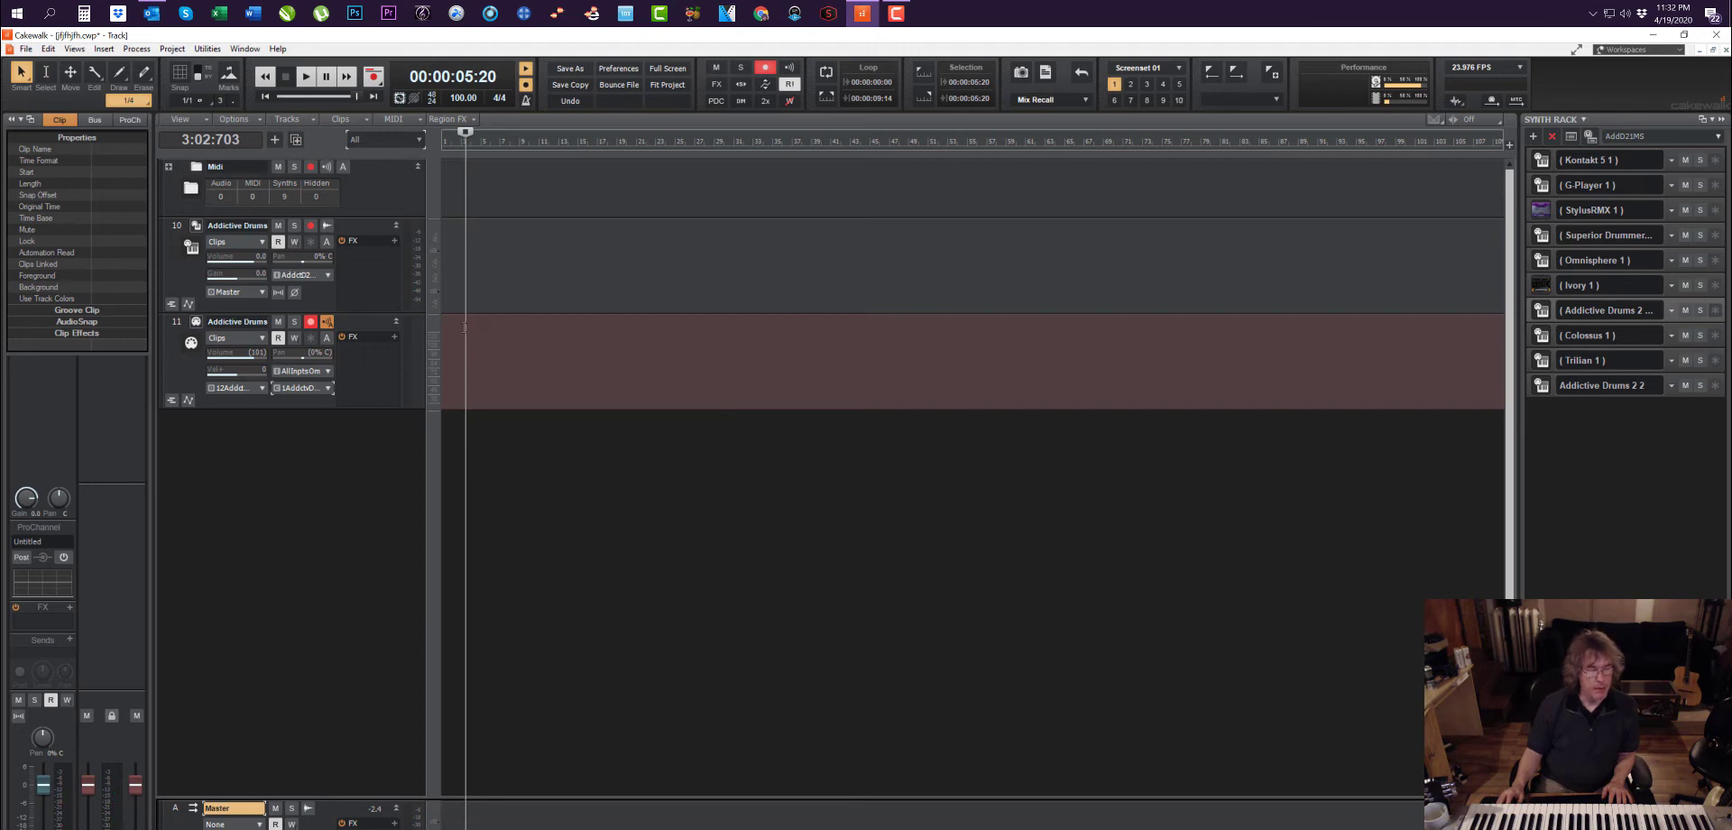
Step: Return the playback position to the project start and insert an audio track below the Addictive Drums tracks
{"action": "left_click", "coordinate": [452, 351]}
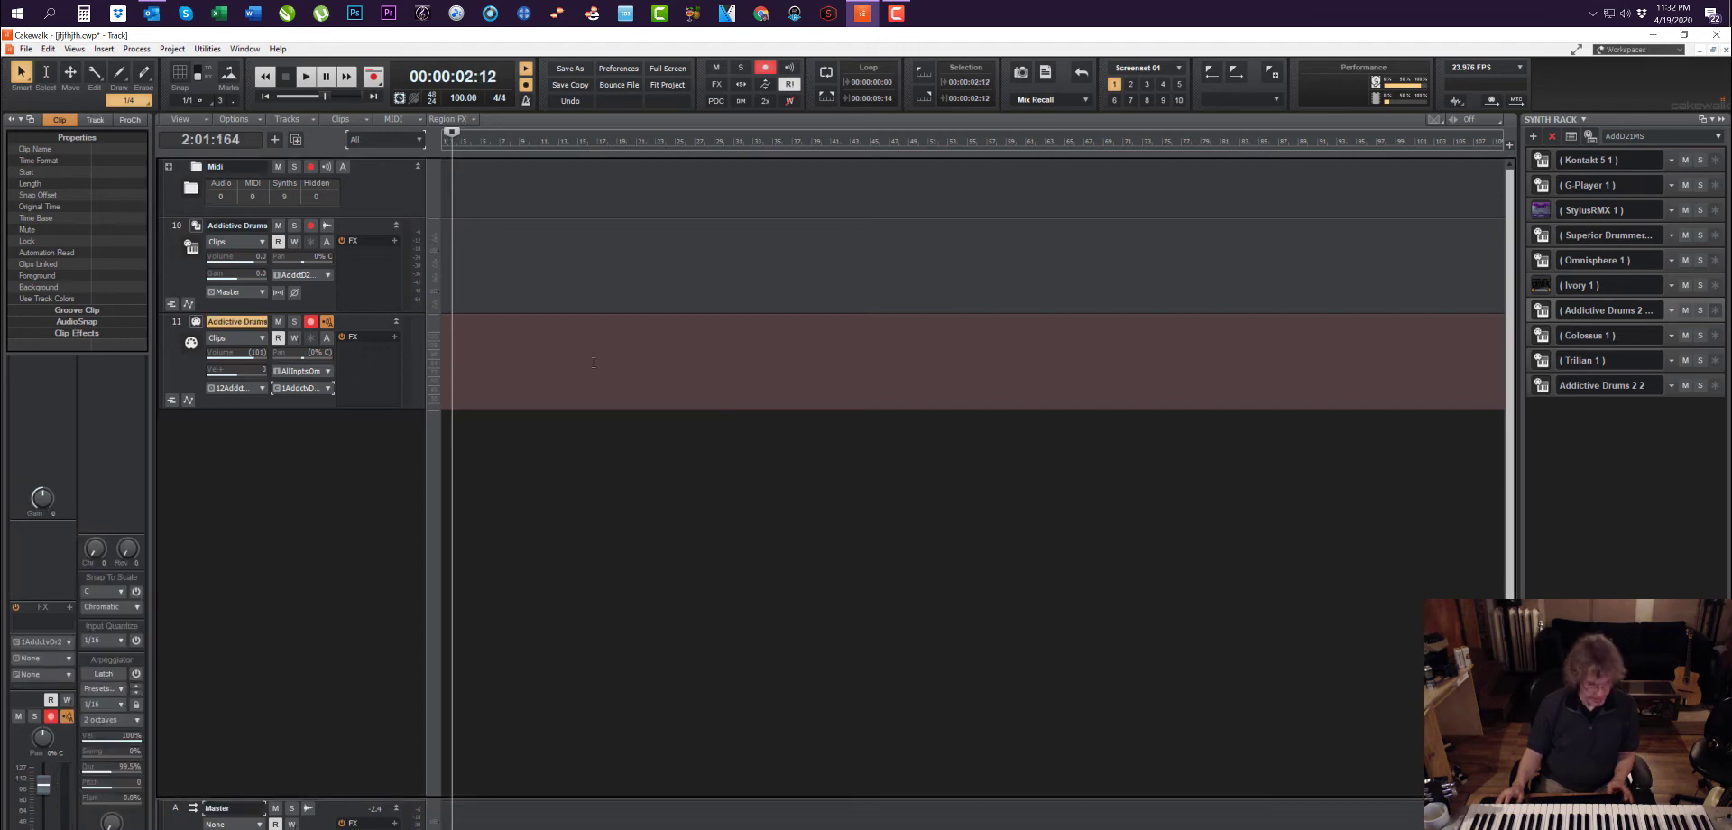
{"action": "key", "text": "w"}
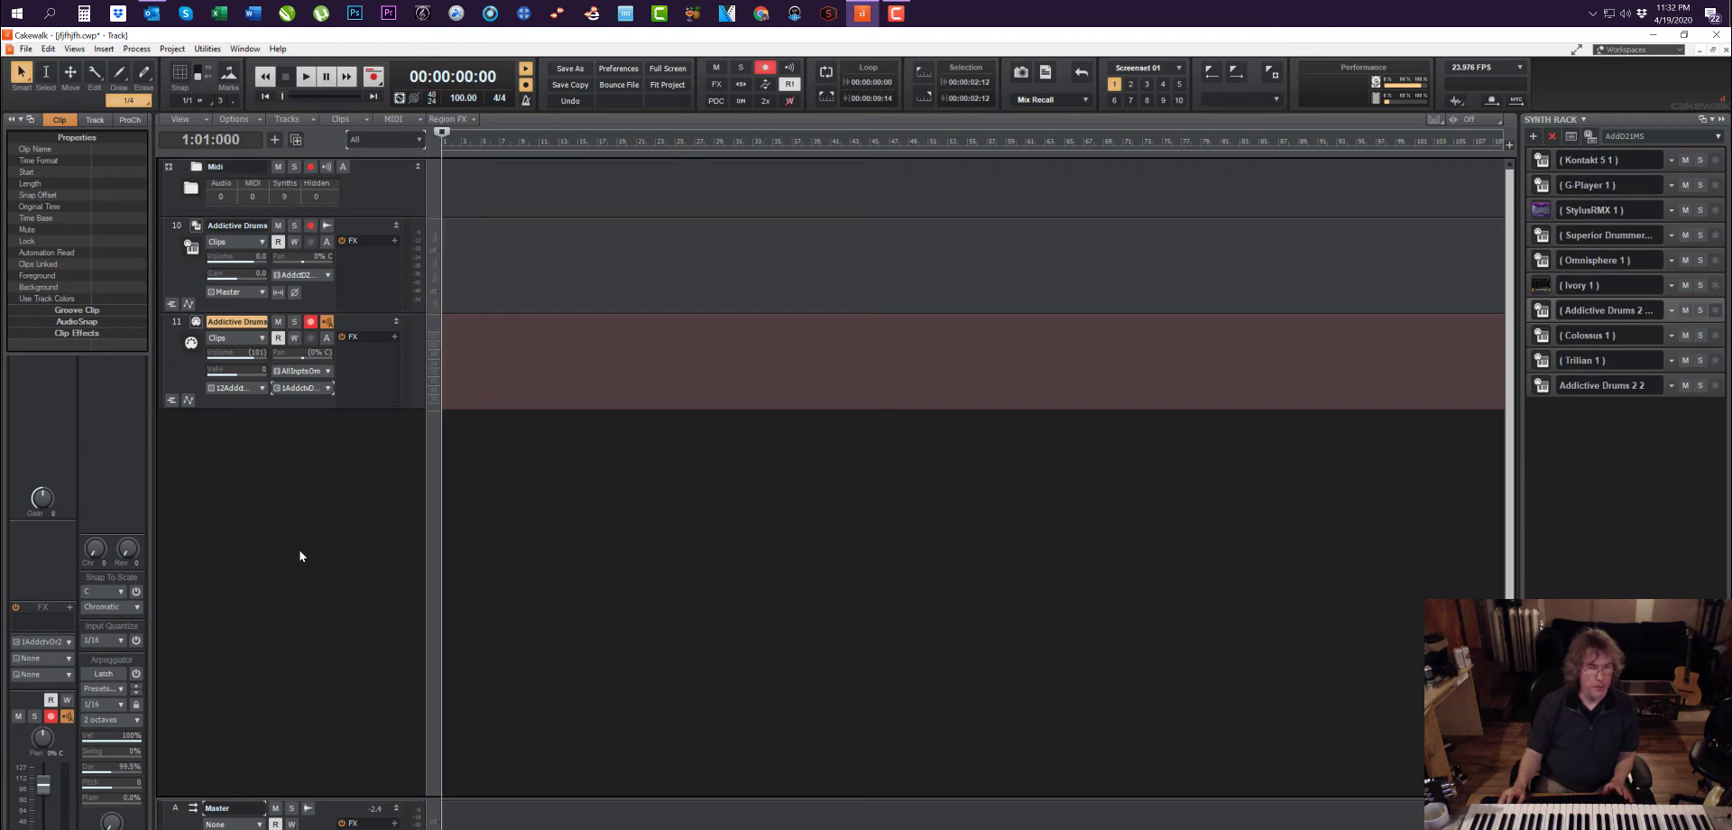
{"action": "right_click", "coordinate": [300, 556]}
{"action": "left_click", "coordinate": [326, 561]}
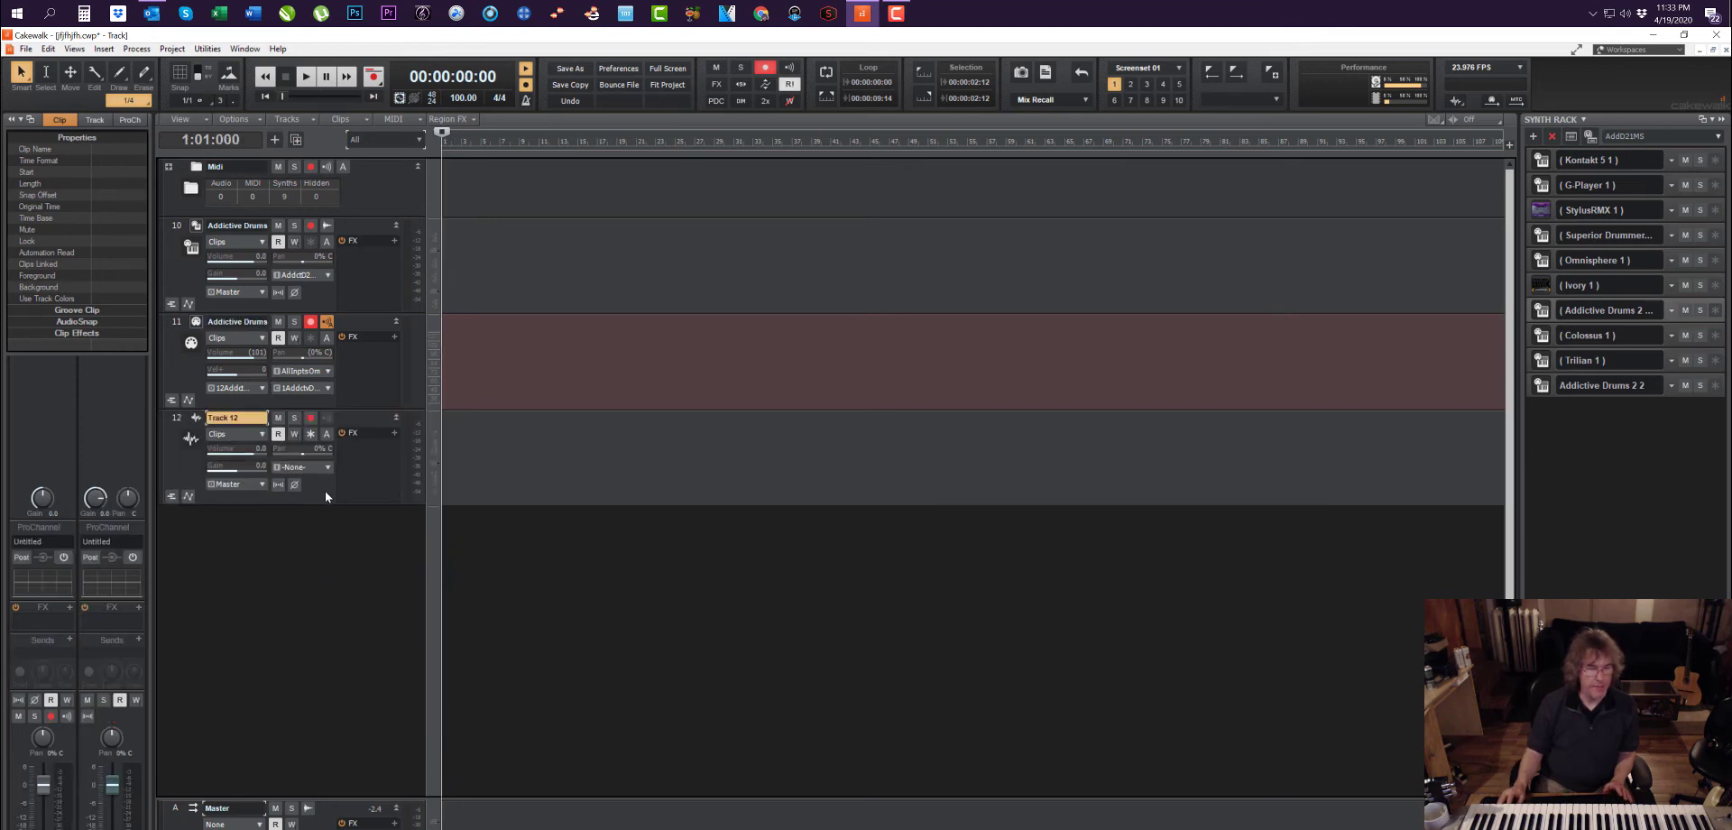
{"action": "right_click", "coordinate": [303, 568]}
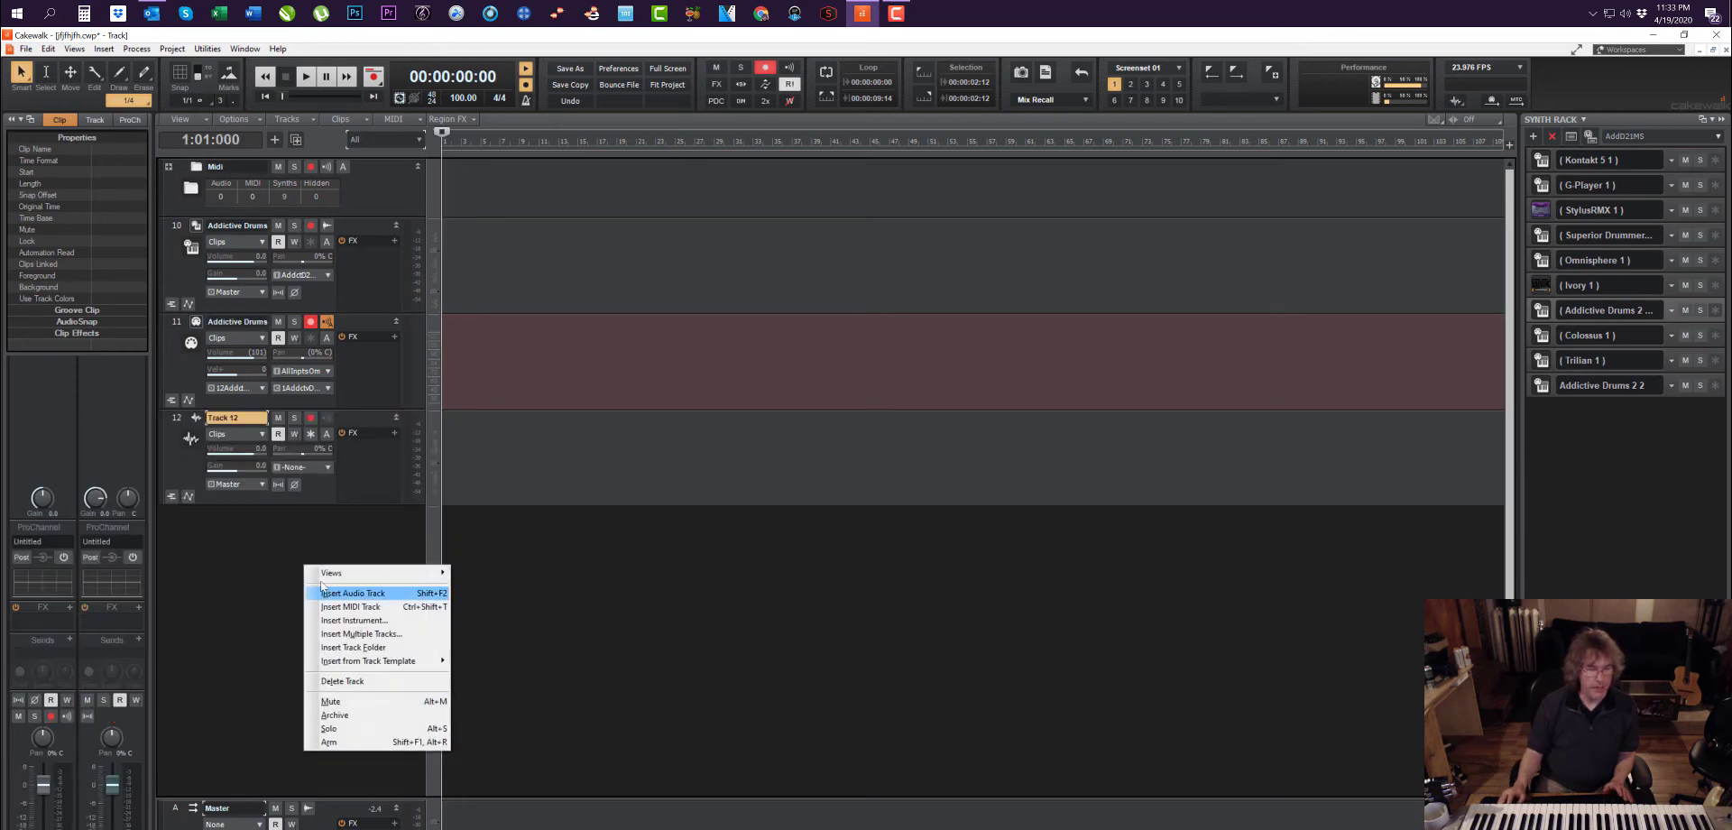
{"action": "left_click", "coordinate": [342, 503]}
Step: Move the playback position to several places along the timeline and return it to the project start
{"action": "left_click", "coordinate": [494, 271]}
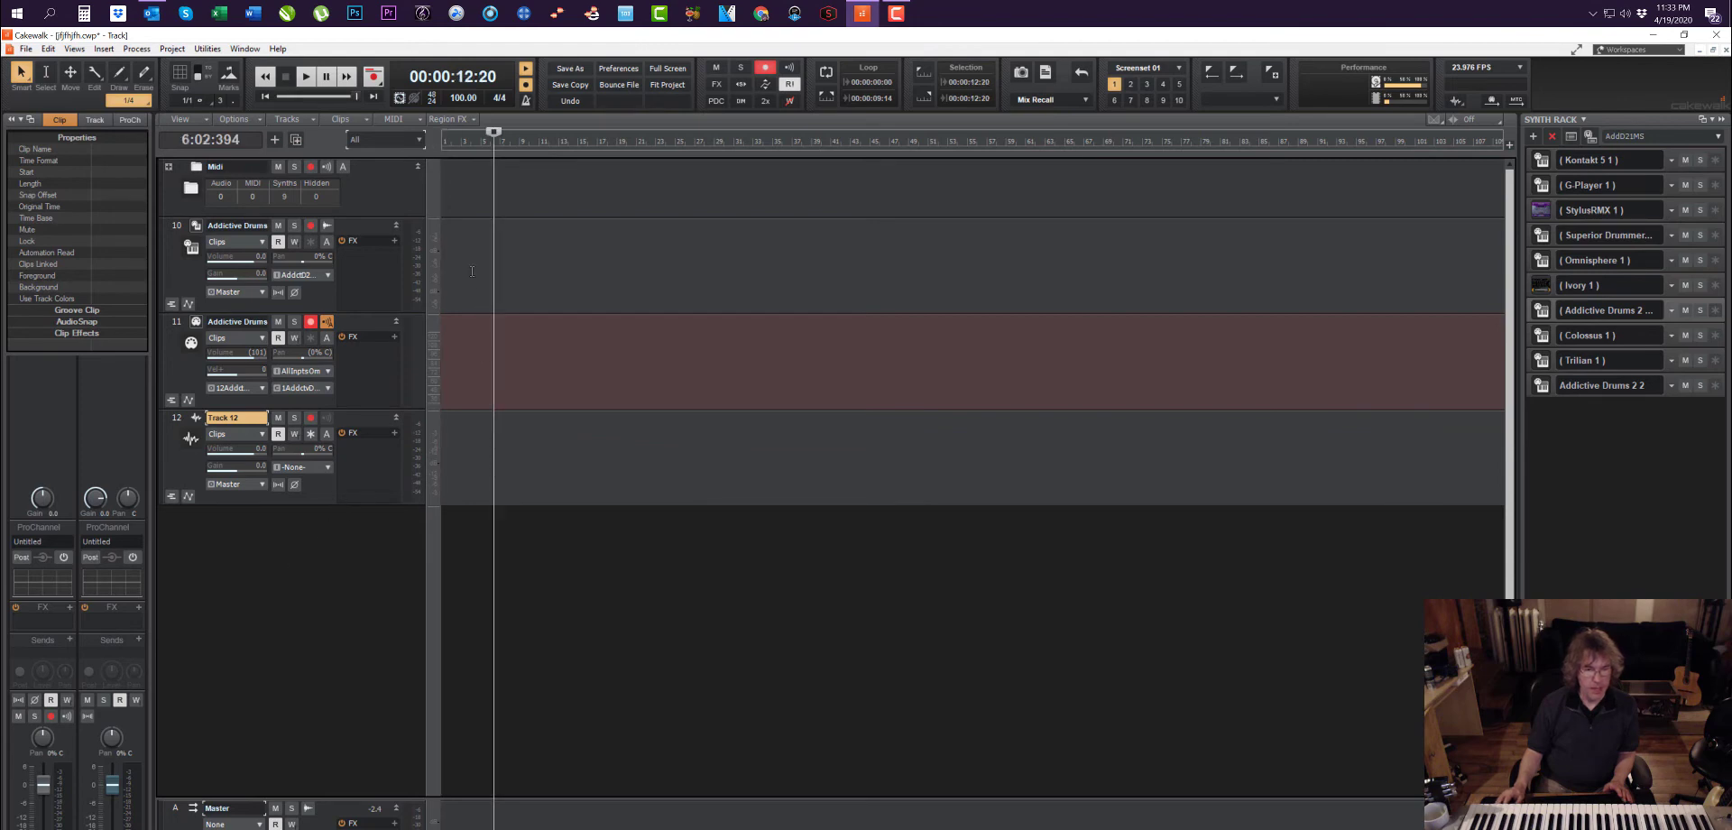
{"action": "left_click_drag", "start_coordinate": [494, 271], "coordinate": [471, 271]}
{"action": "left_click", "coordinate": [587, 288]}
{"action": "left_click", "coordinate": [497, 333]}
{"action": "left_click", "coordinate": [584, 297]}
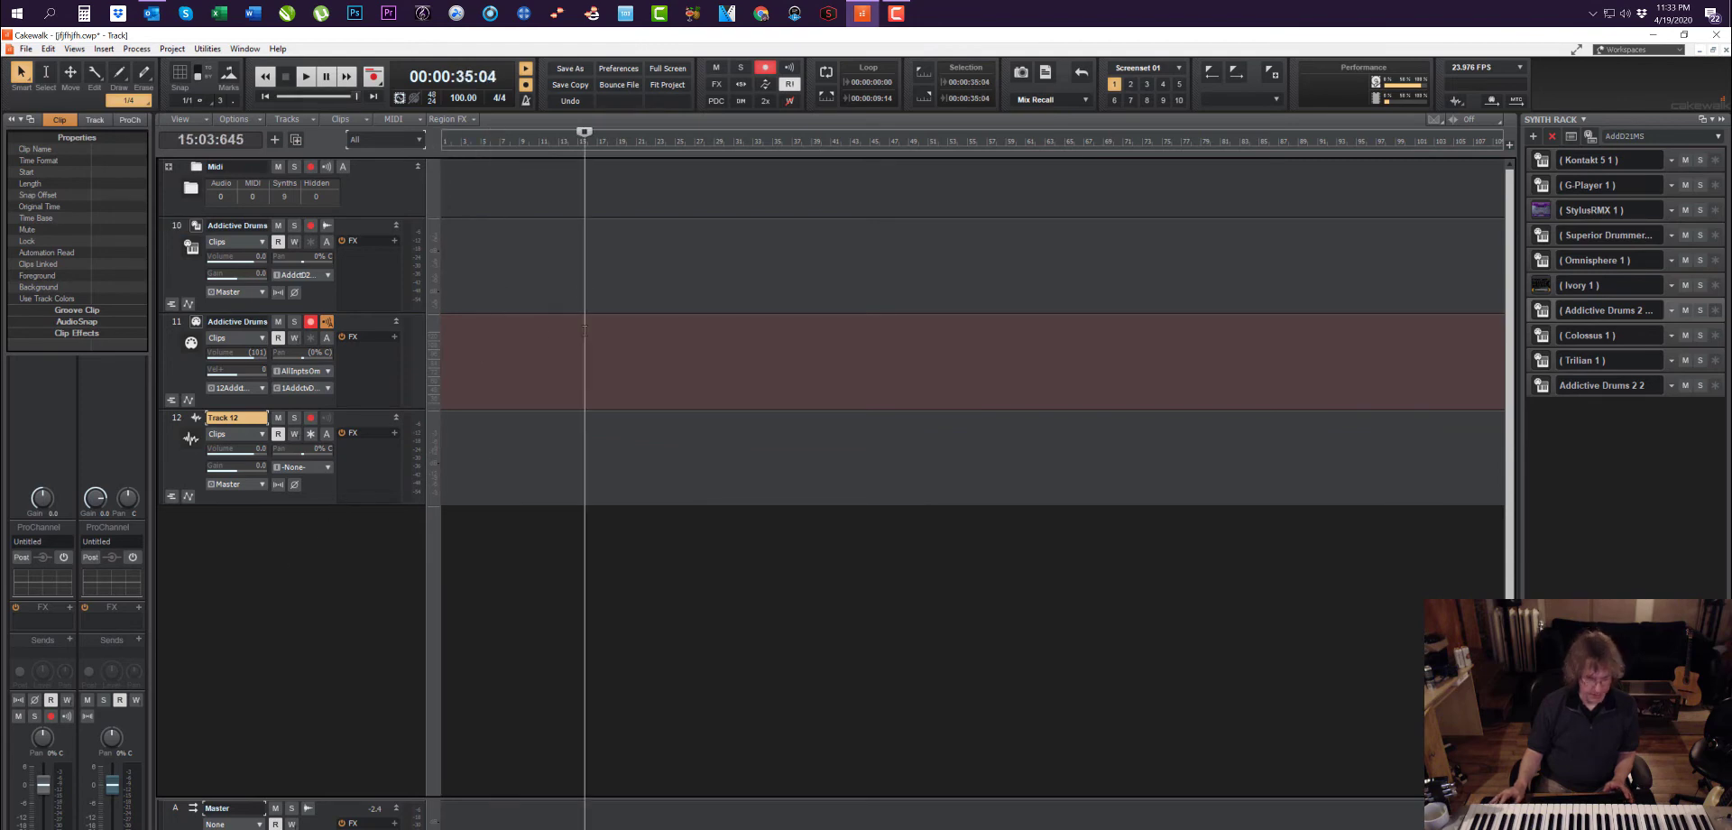
{"action": "left_click", "coordinate": [265, 98]}
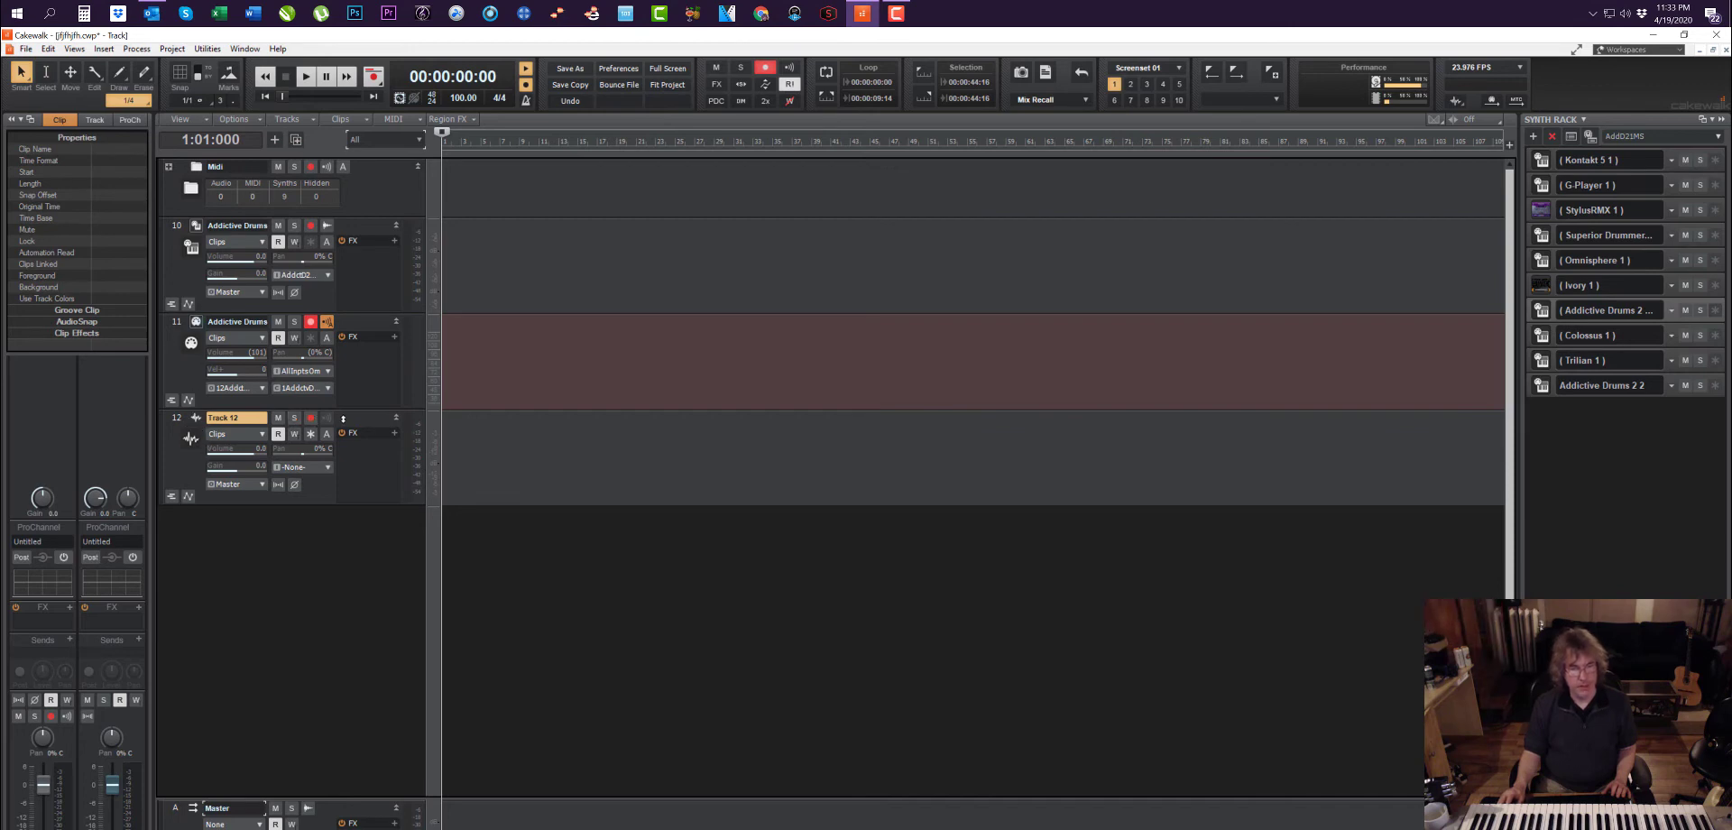
Step: Import "NGBMD MIX WITH CLICK 86 BPM 48K 24 bit.wav" from the Desktop onto the new audio track
{"action": "left_click", "coordinate": [103, 48]}
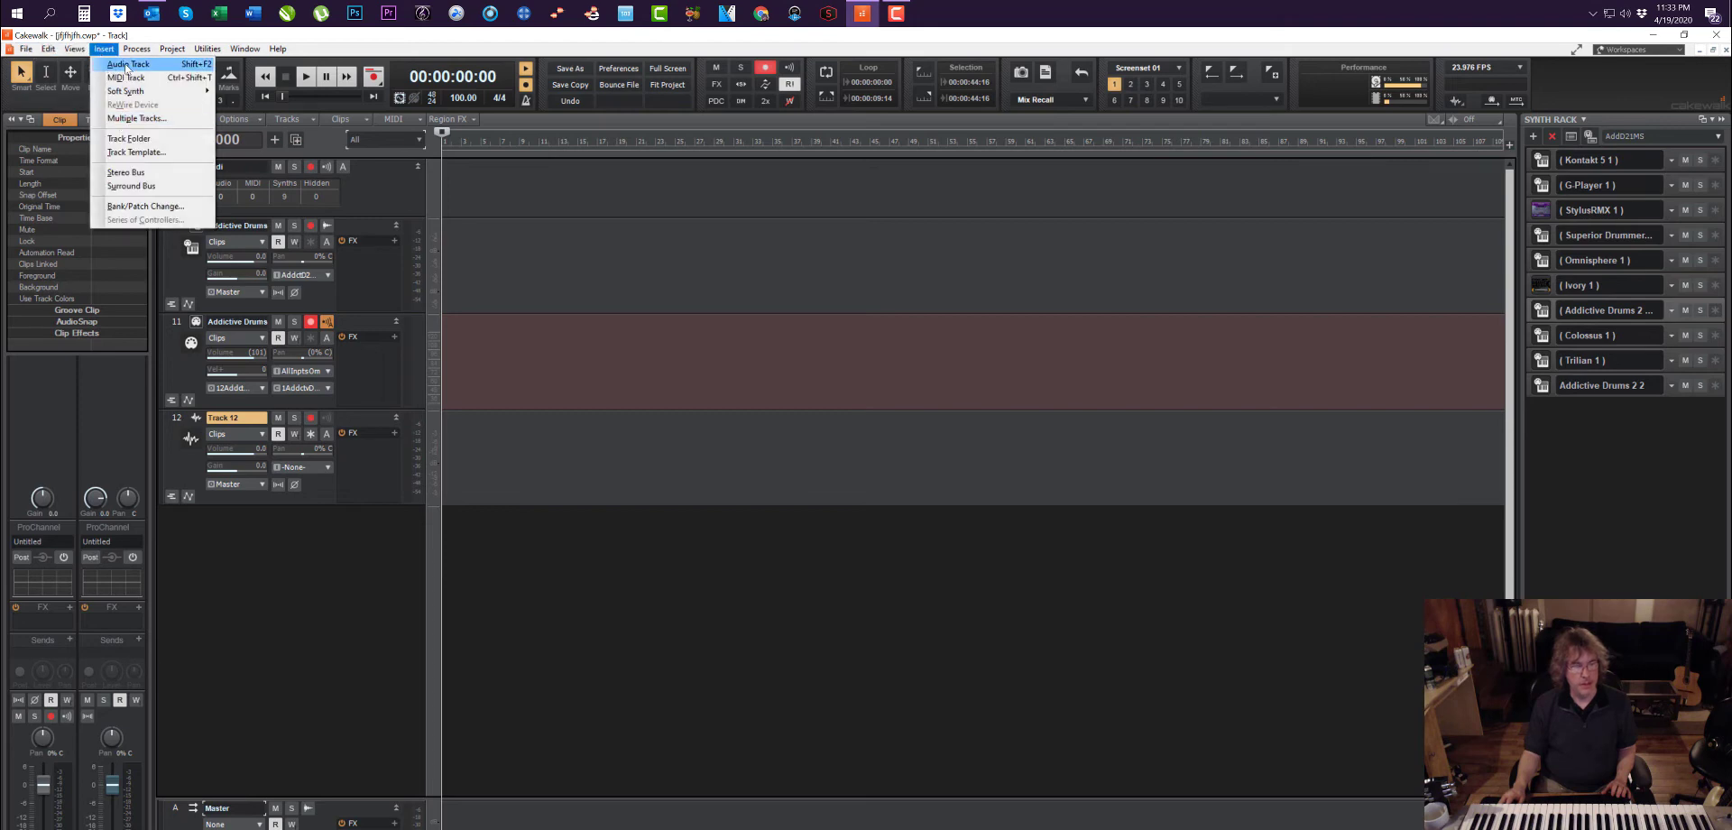
{"action": "mouse_move", "coordinate": [21, 51]}
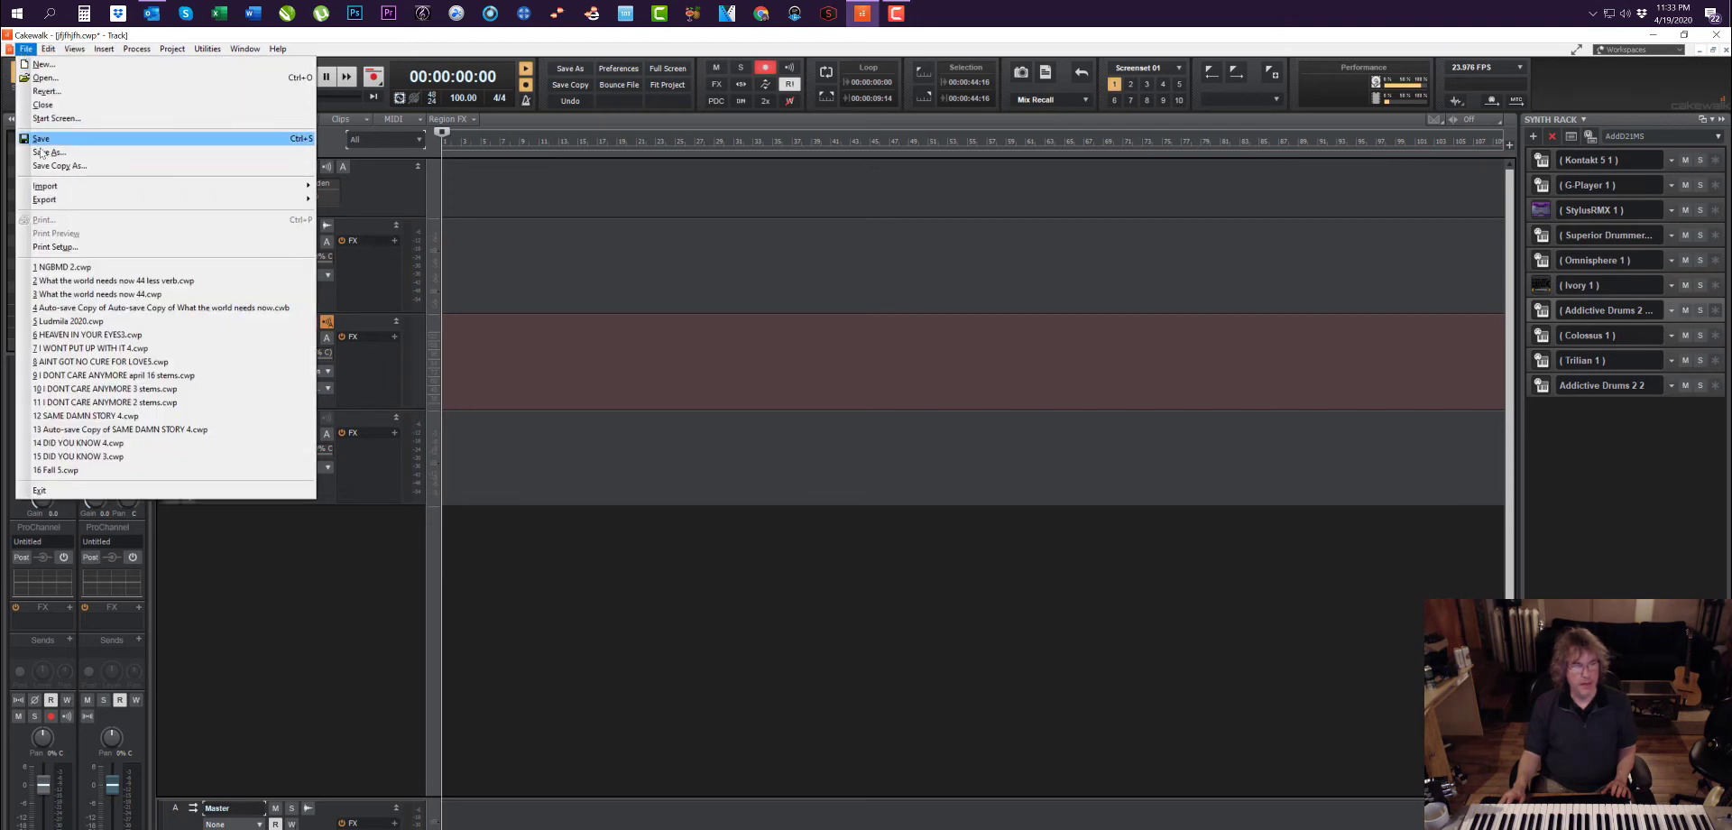
{"action": "mouse_move", "coordinate": [180, 186]}
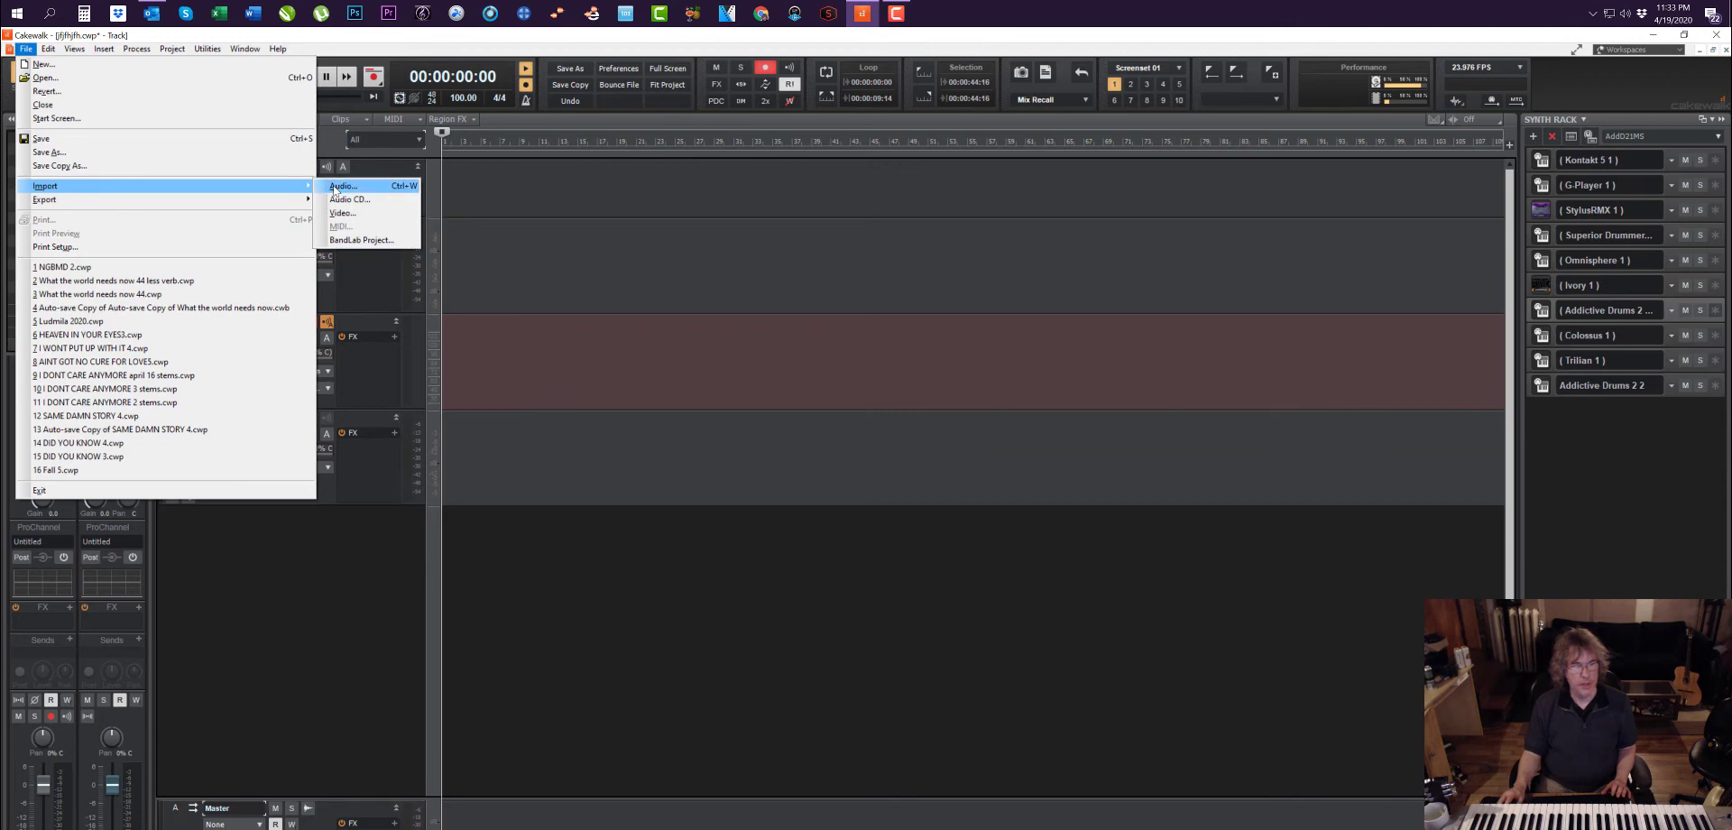
{"action": "left_click", "coordinate": [341, 186]}
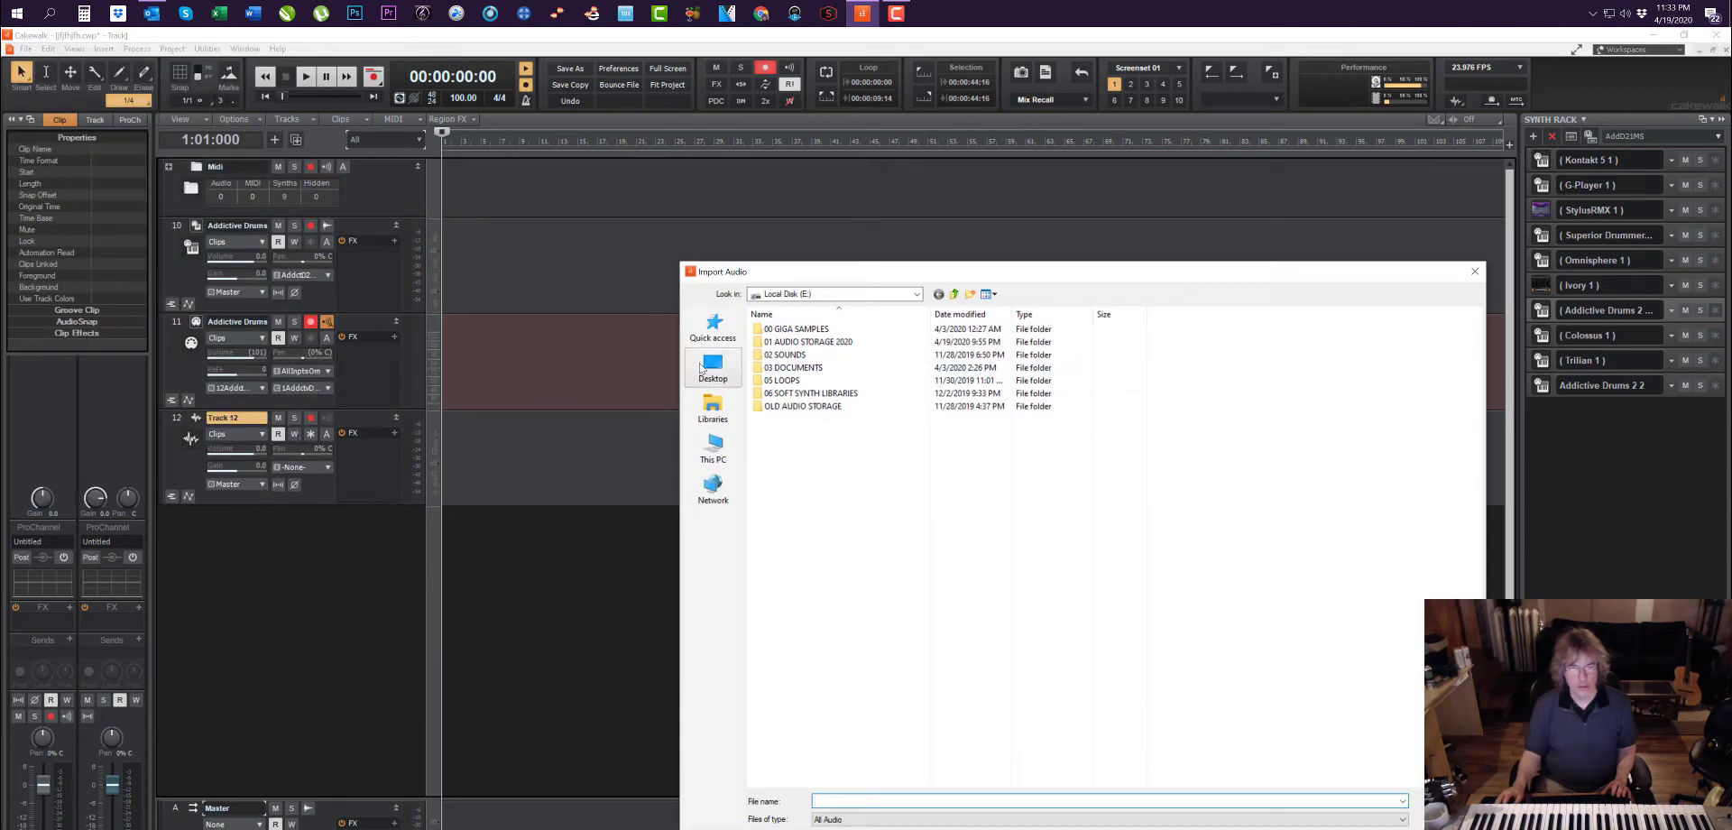
{"action": "left_click", "coordinate": [713, 368]}
{"action": "scroll", "coordinate": [920, 433], "scroll_direction": "down", "scroll_amount": 5}
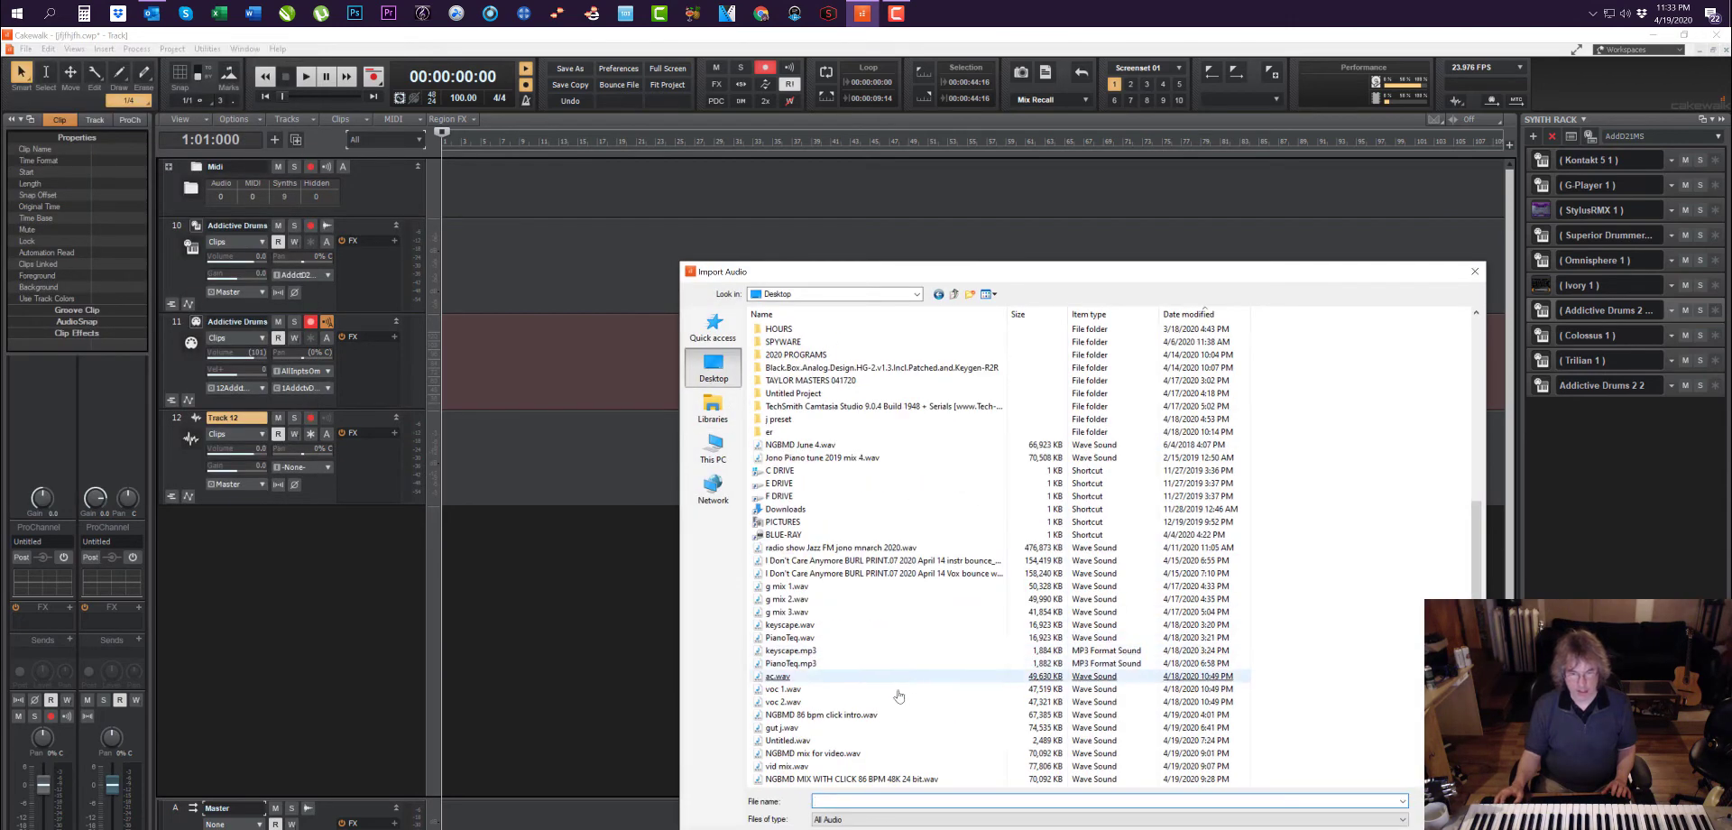
{"action": "left_click", "coordinate": [802, 779]}
{"action": "double_click", "coordinate": [802, 779]}
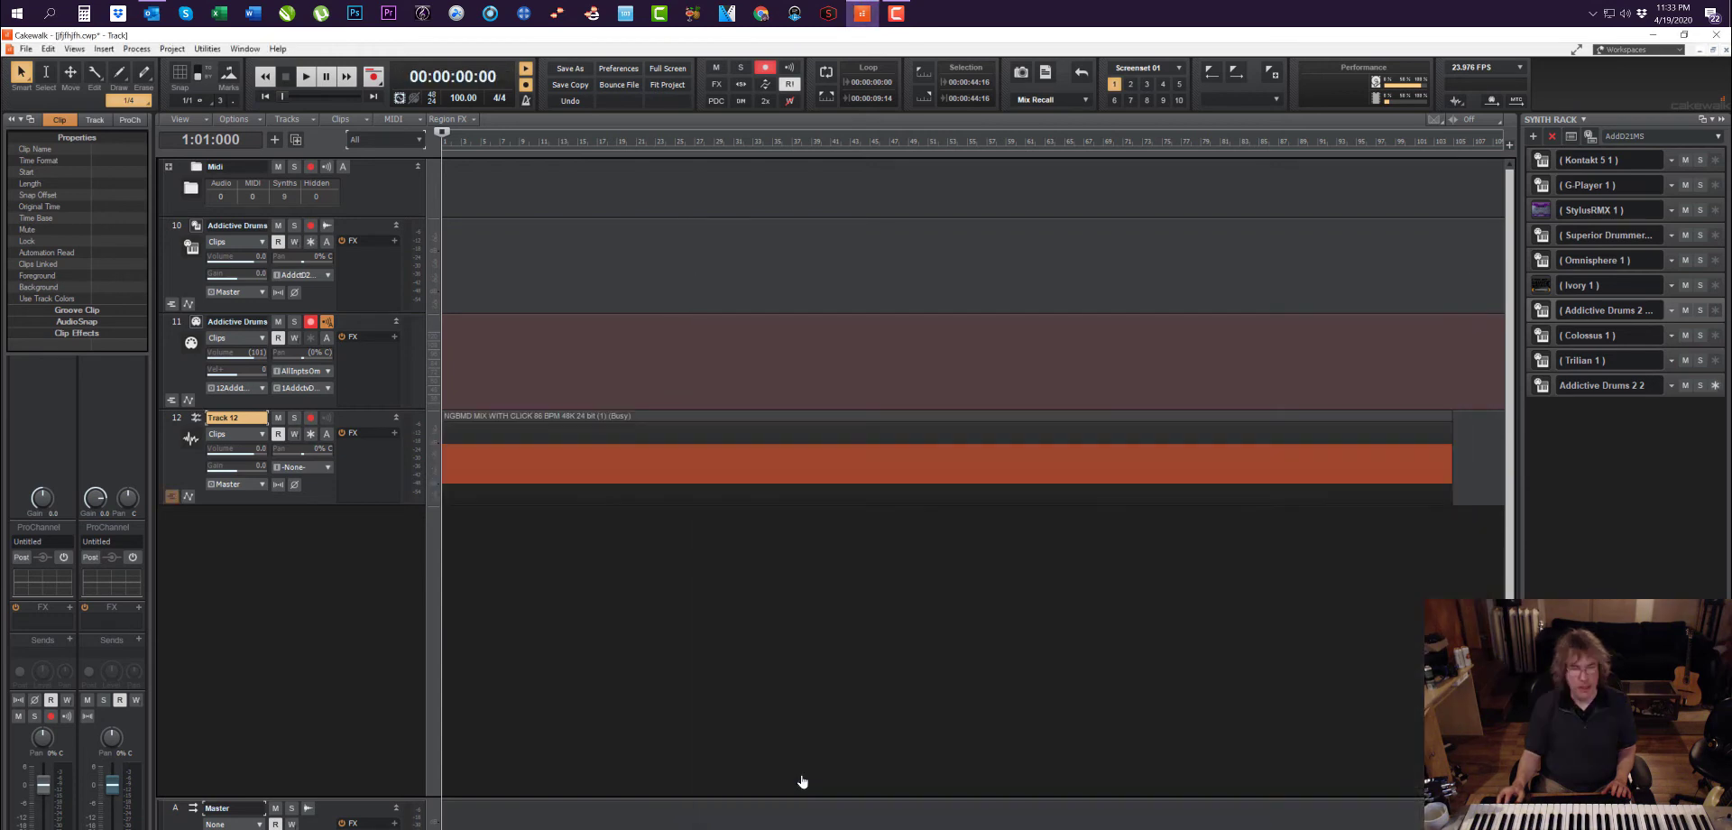
Step: Set the project tempo to 86 BPM
{"action": "left_click", "coordinate": [458, 97]}
{"action": "type", "text": "86"}
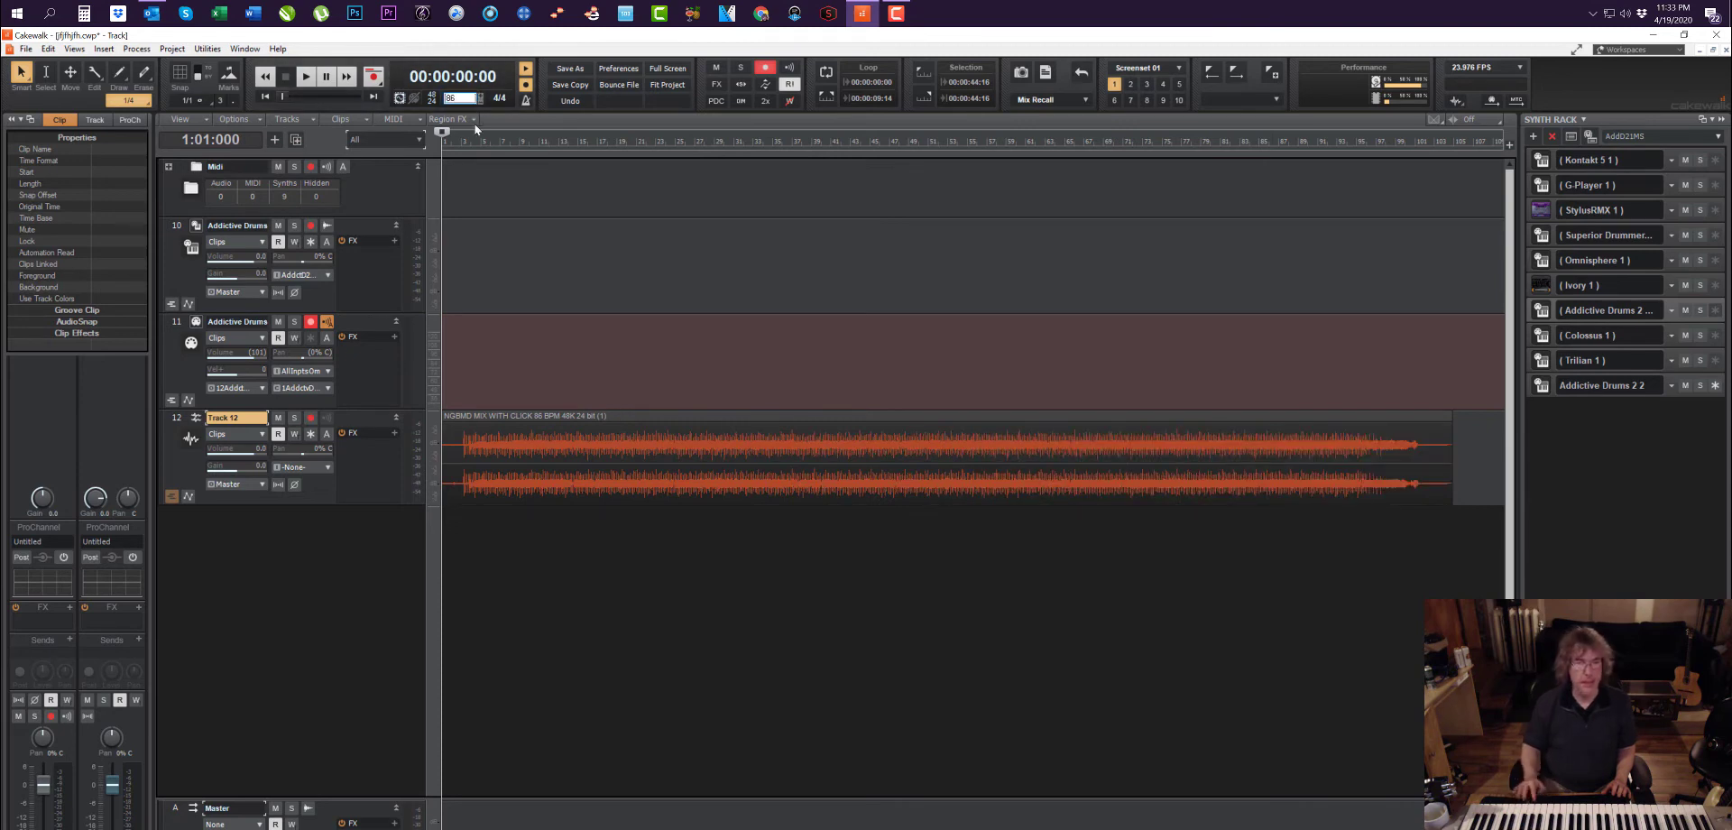
{"action": "key", "text": "Return"}
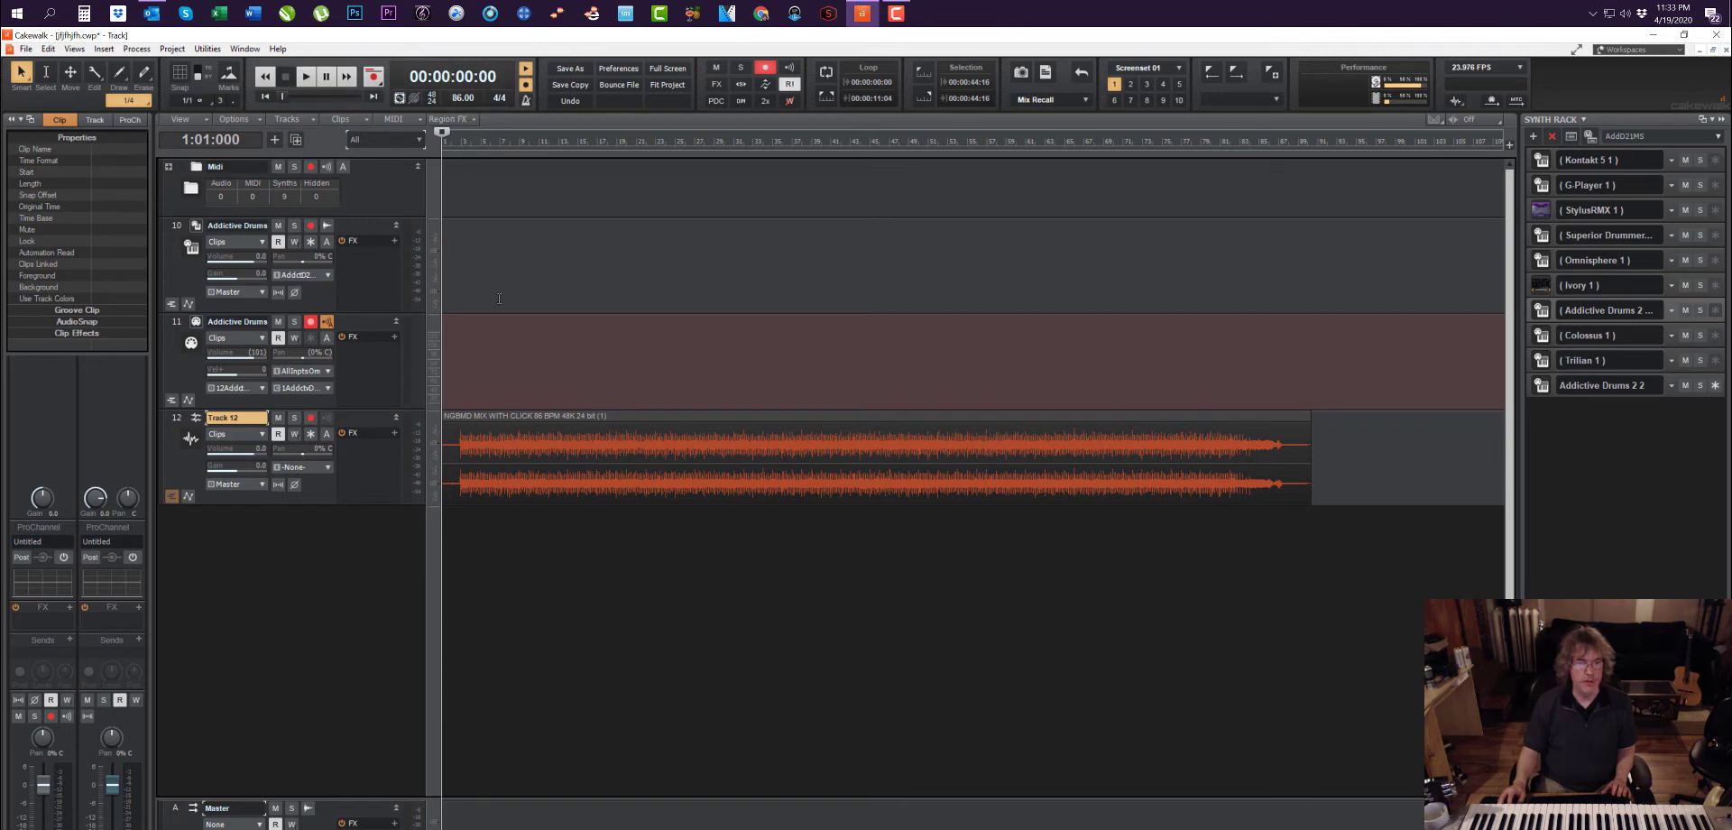
Step: Play the imported mix briefly from just before the music begins, around measure 2, to check it
{"action": "left_click", "coordinate": [458, 135]}
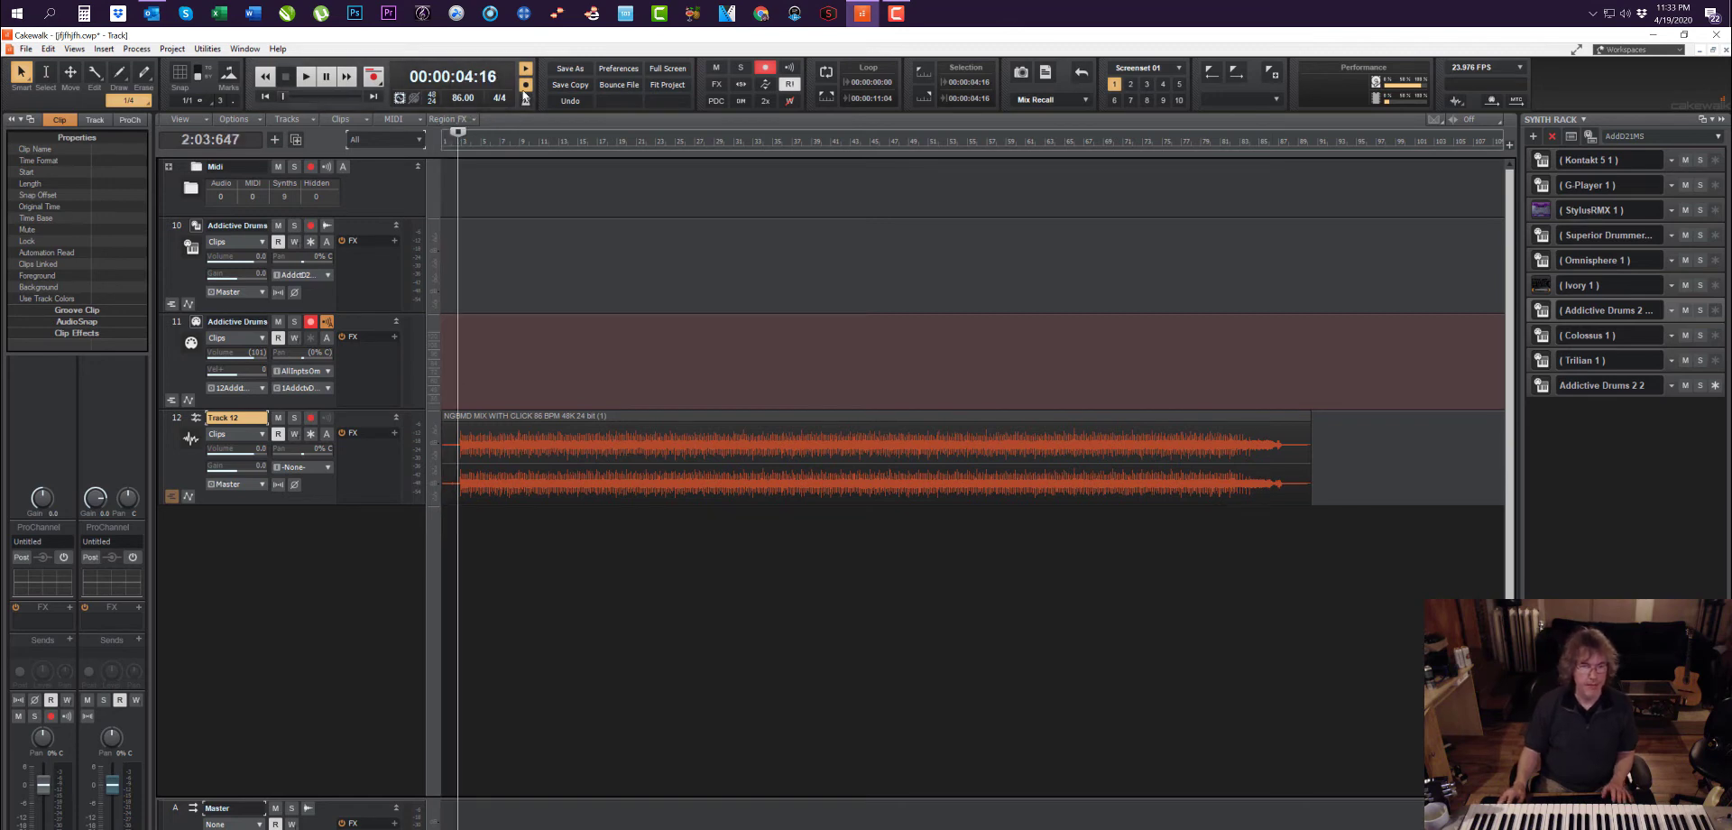
{"action": "key", "text": "space"}
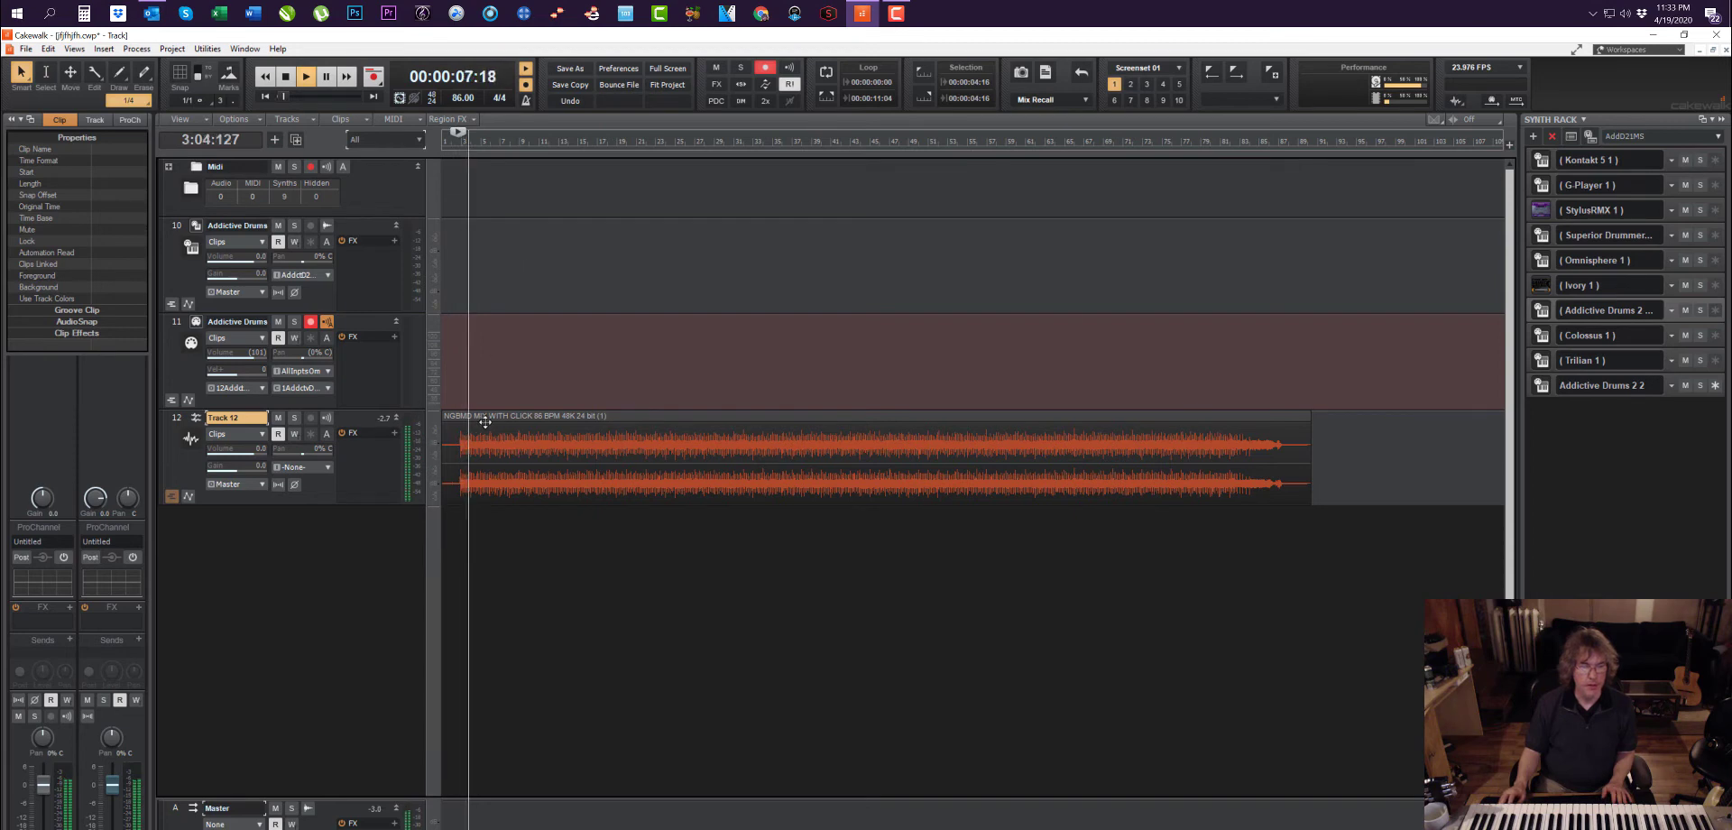
{"action": "key", "text": "space"}
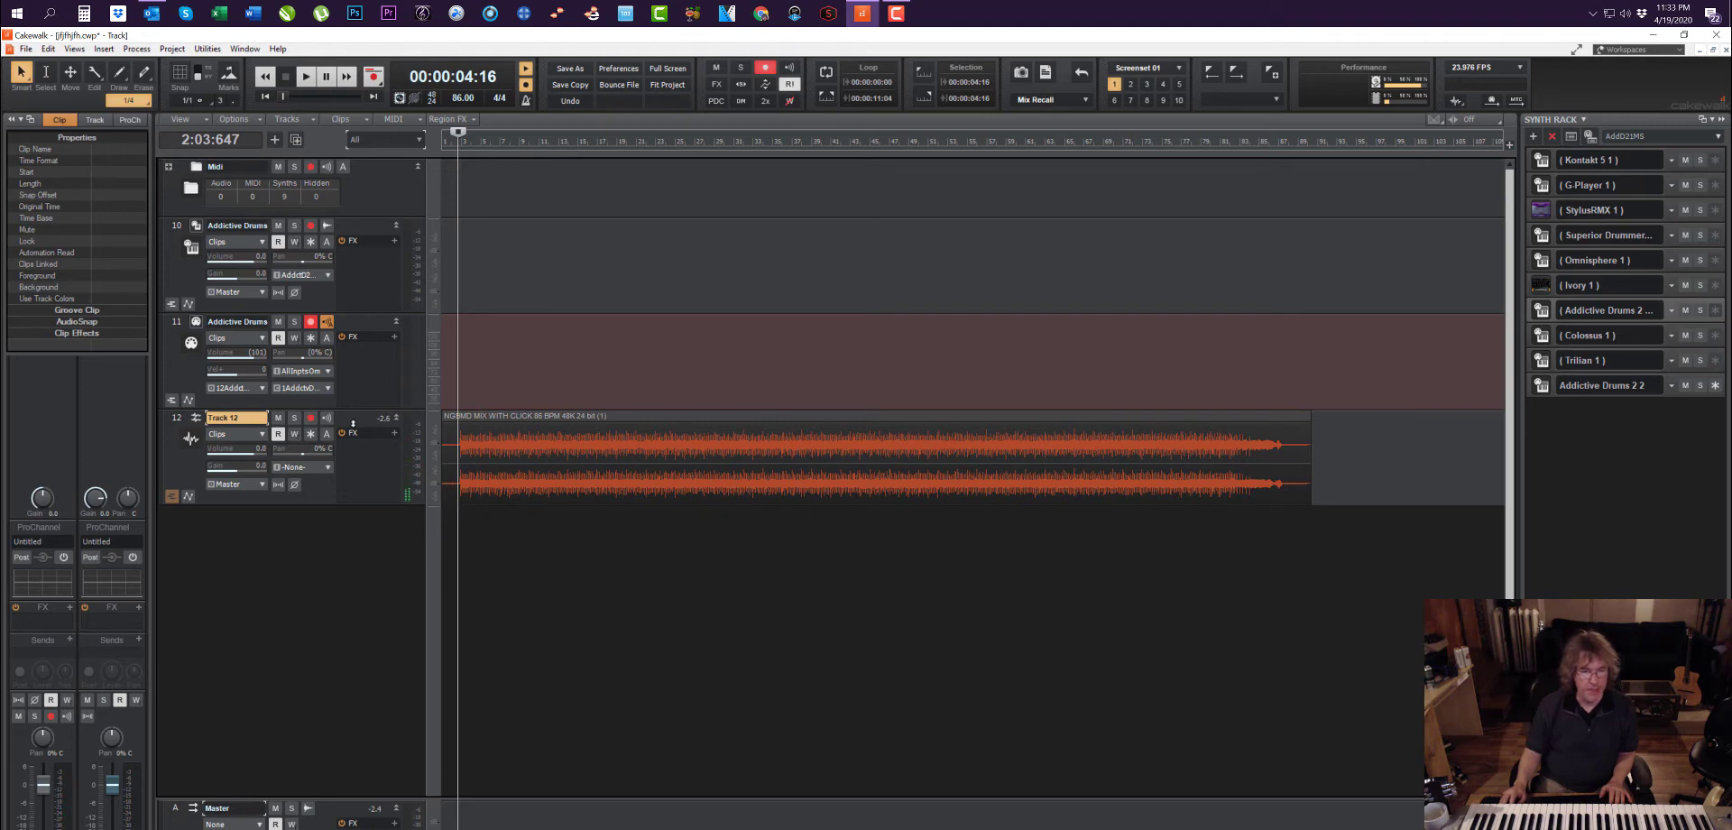
Step: Move the imported audio track above the two Addictive Drums tracks and check the contents of the Midi track folder
{"action": "left_click_drag", "start_coordinate": [347, 403], "coordinate": [342, 252]}
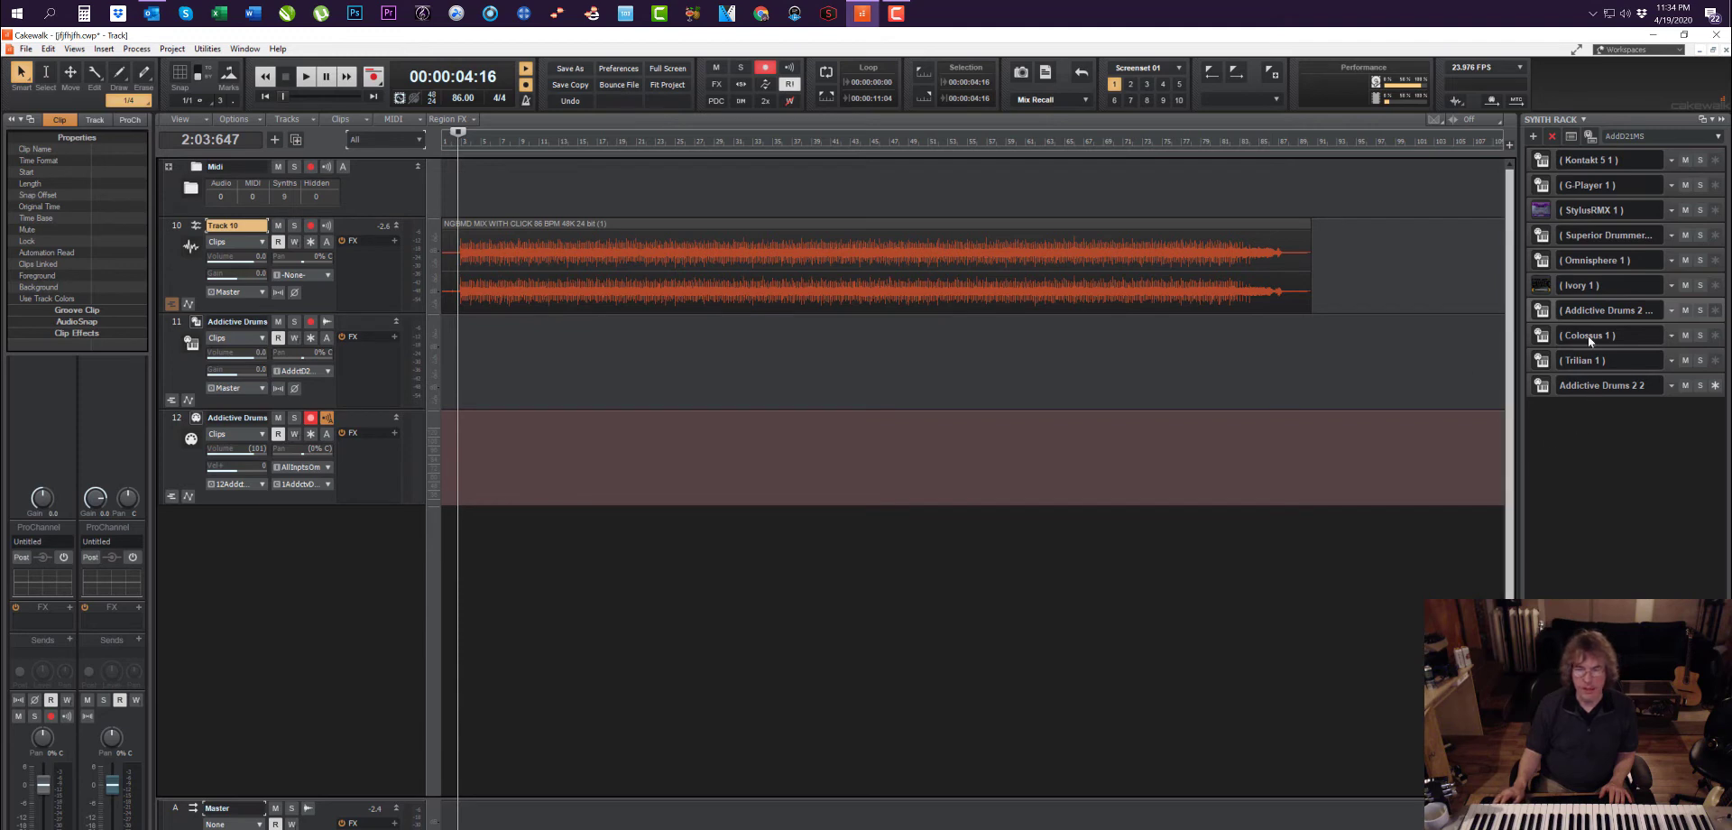
{"action": "left_click", "coordinate": [168, 167]}
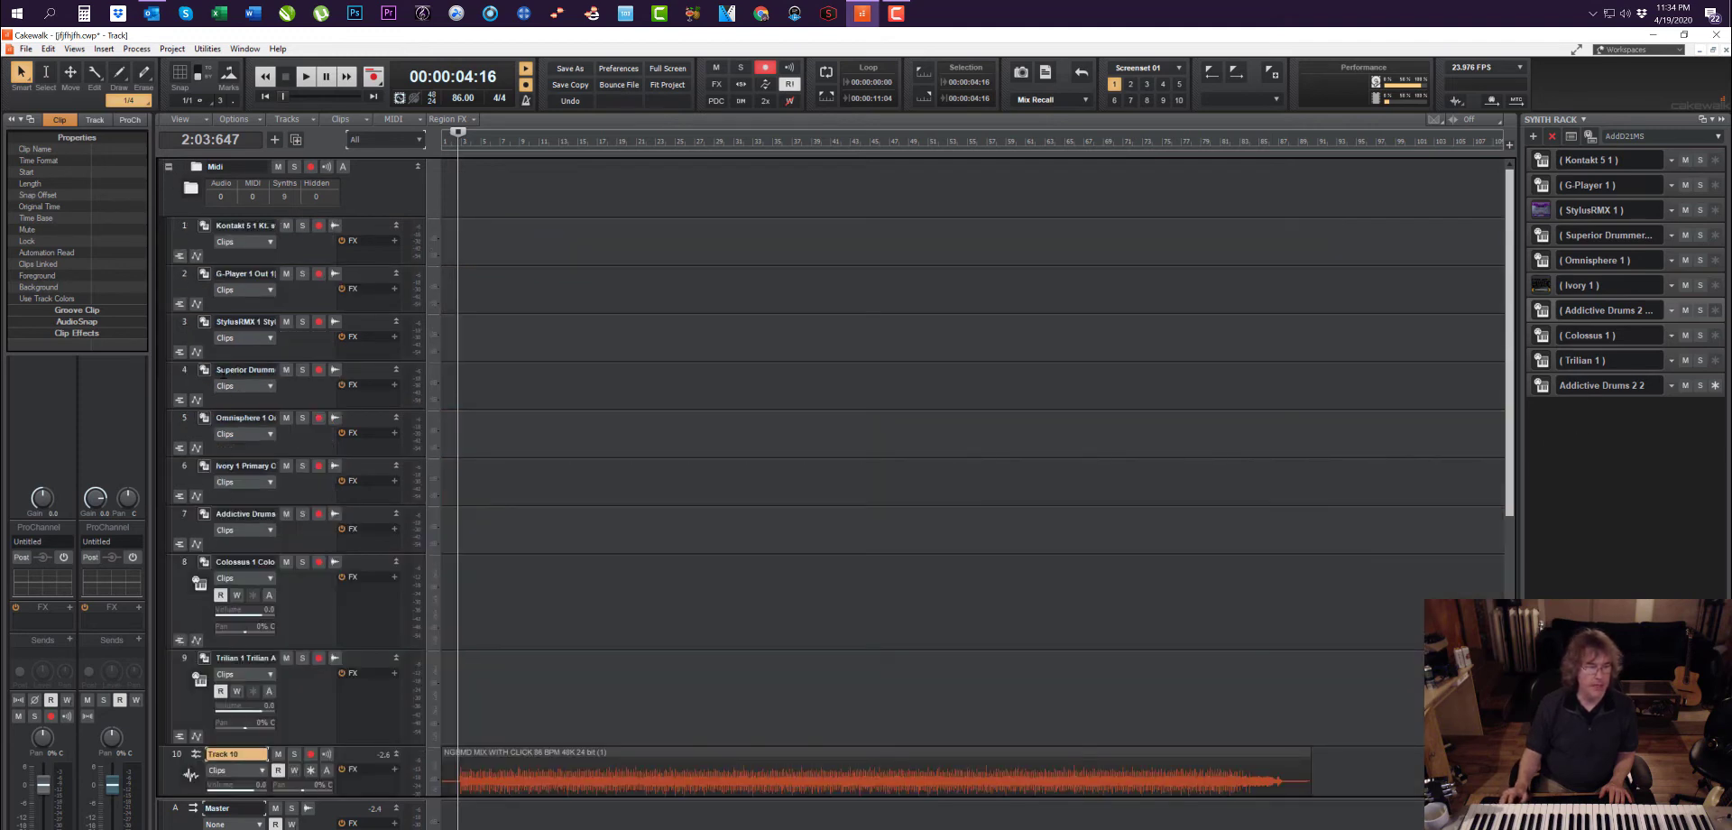
{"action": "left_click", "coordinate": [168, 167]}
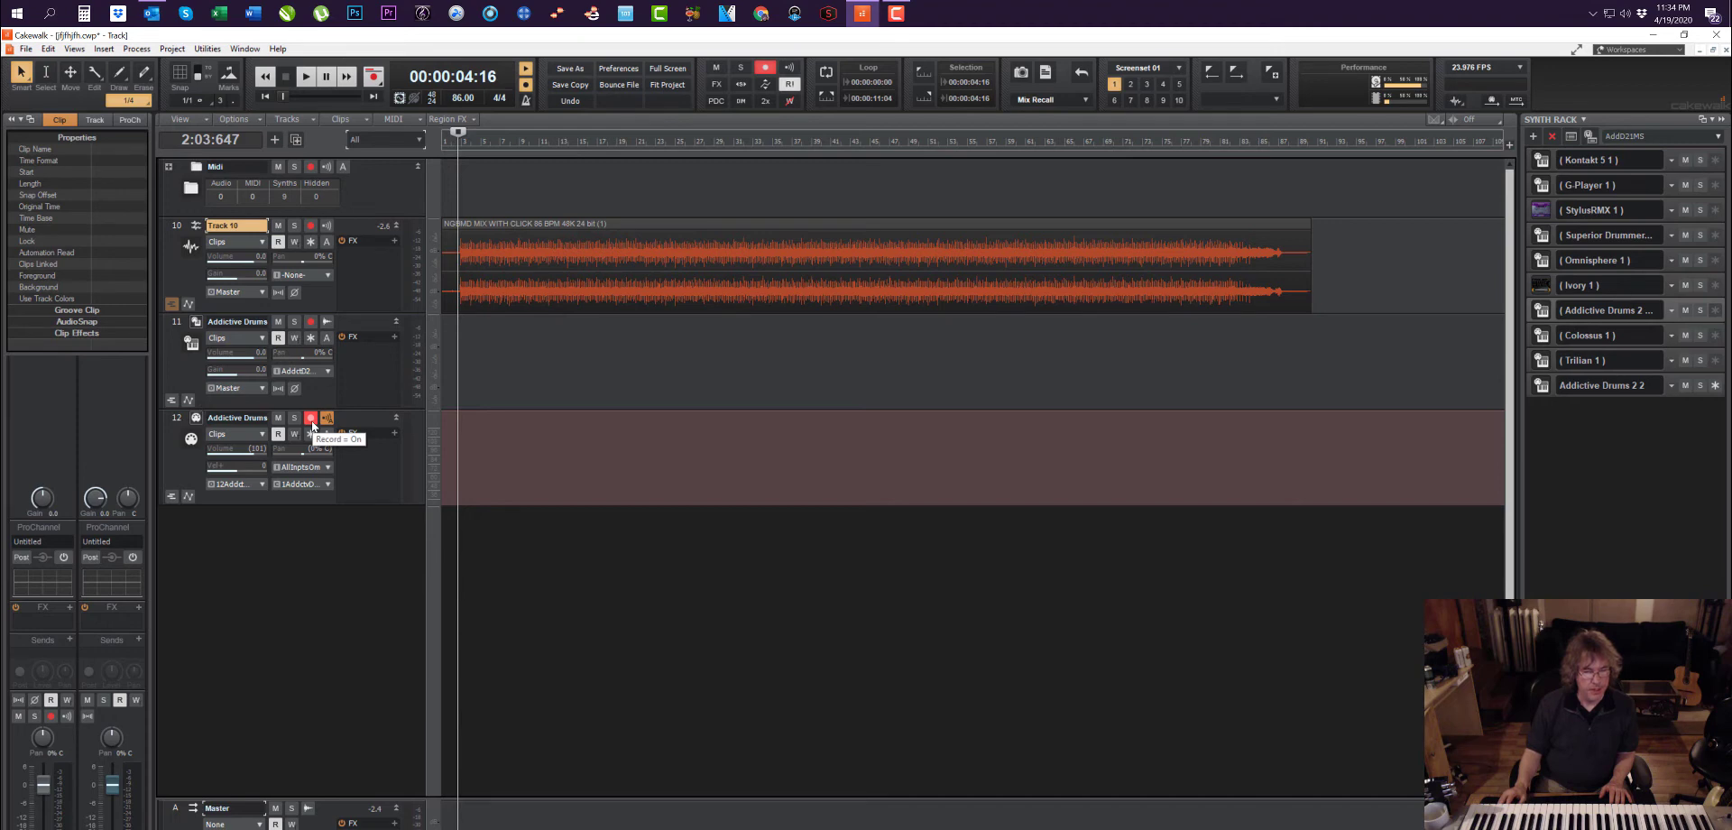
Step: Return the playback position to the project start and turn on grid snapping with a 1/2 note resolution
{"action": "left_click", "coordinate": [468, 417]}
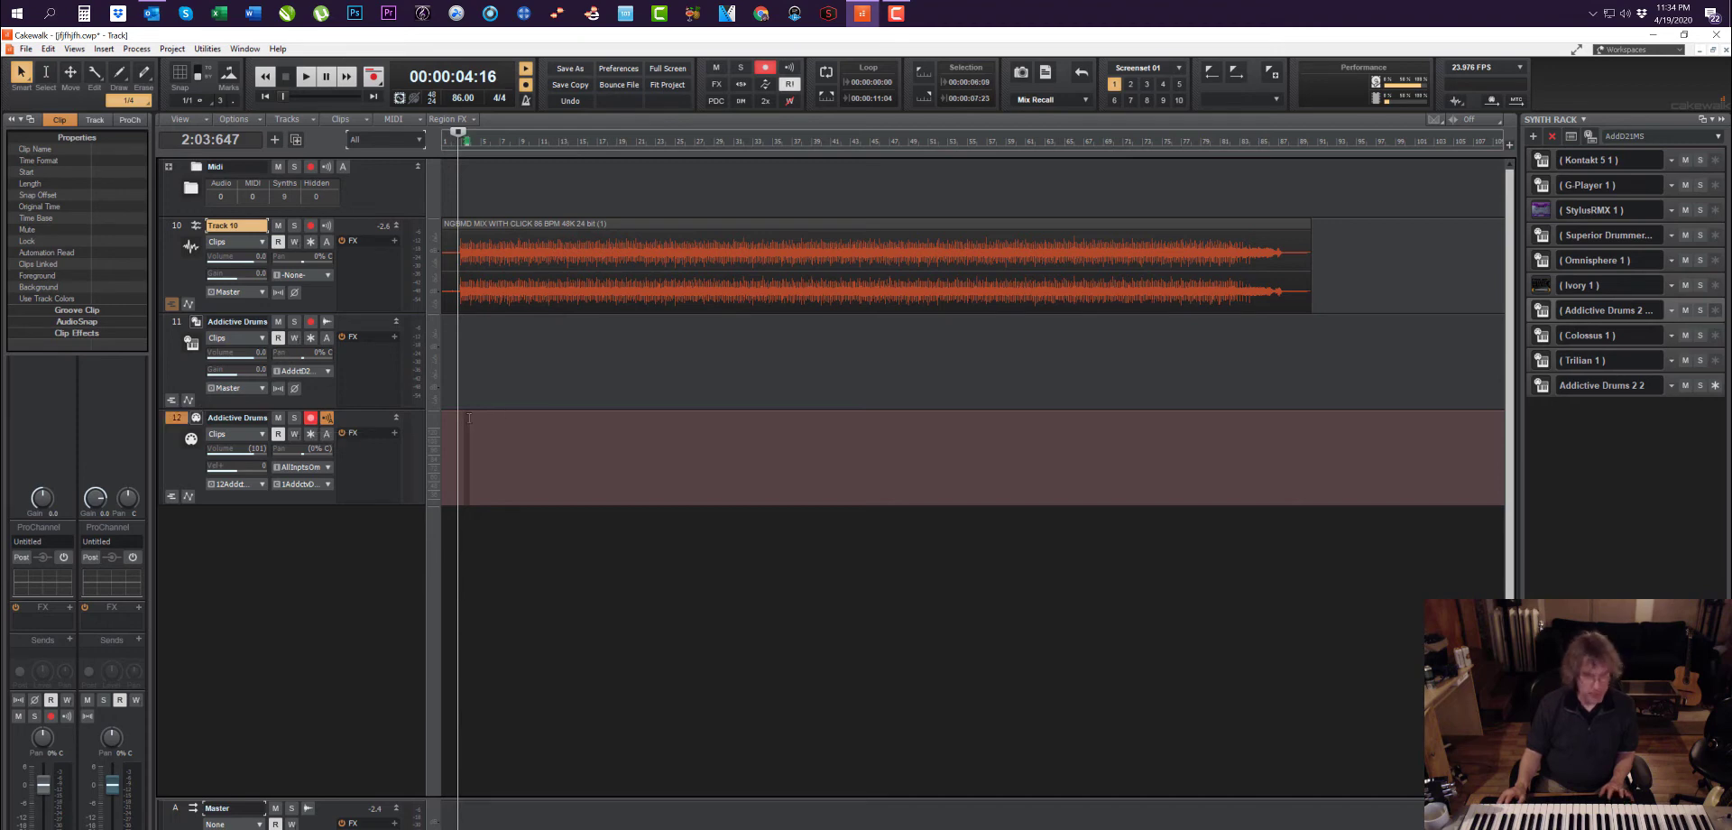
{"action": "key", "text": "w"}
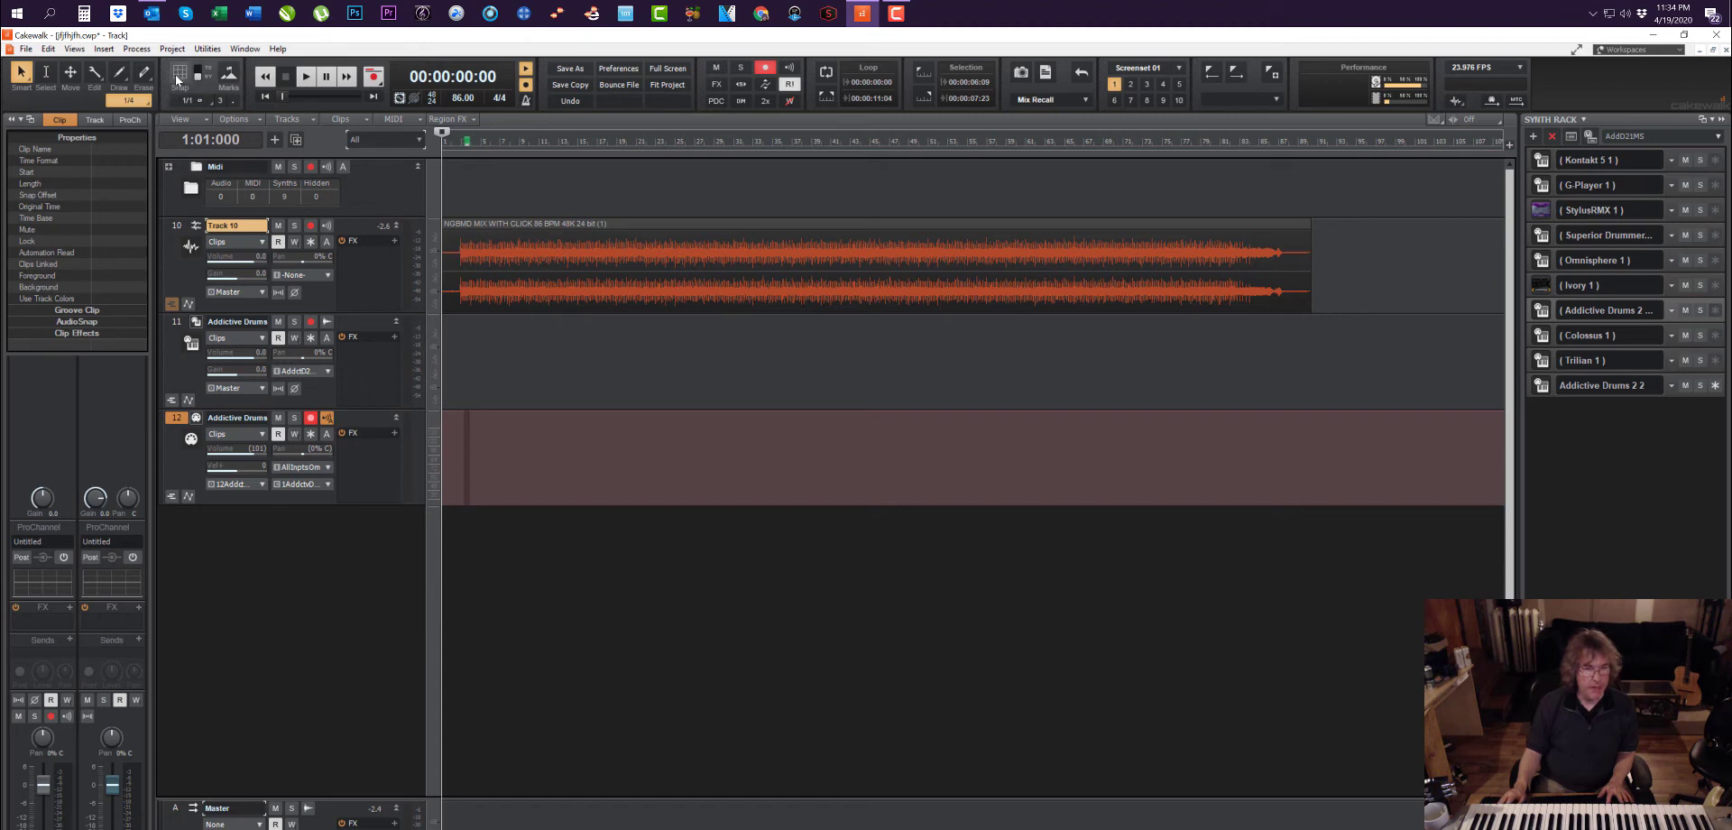
{"action": "left_click", "coordinate": [179, 74]}
{"action": "left_click", "coordinate": [198, 78]}
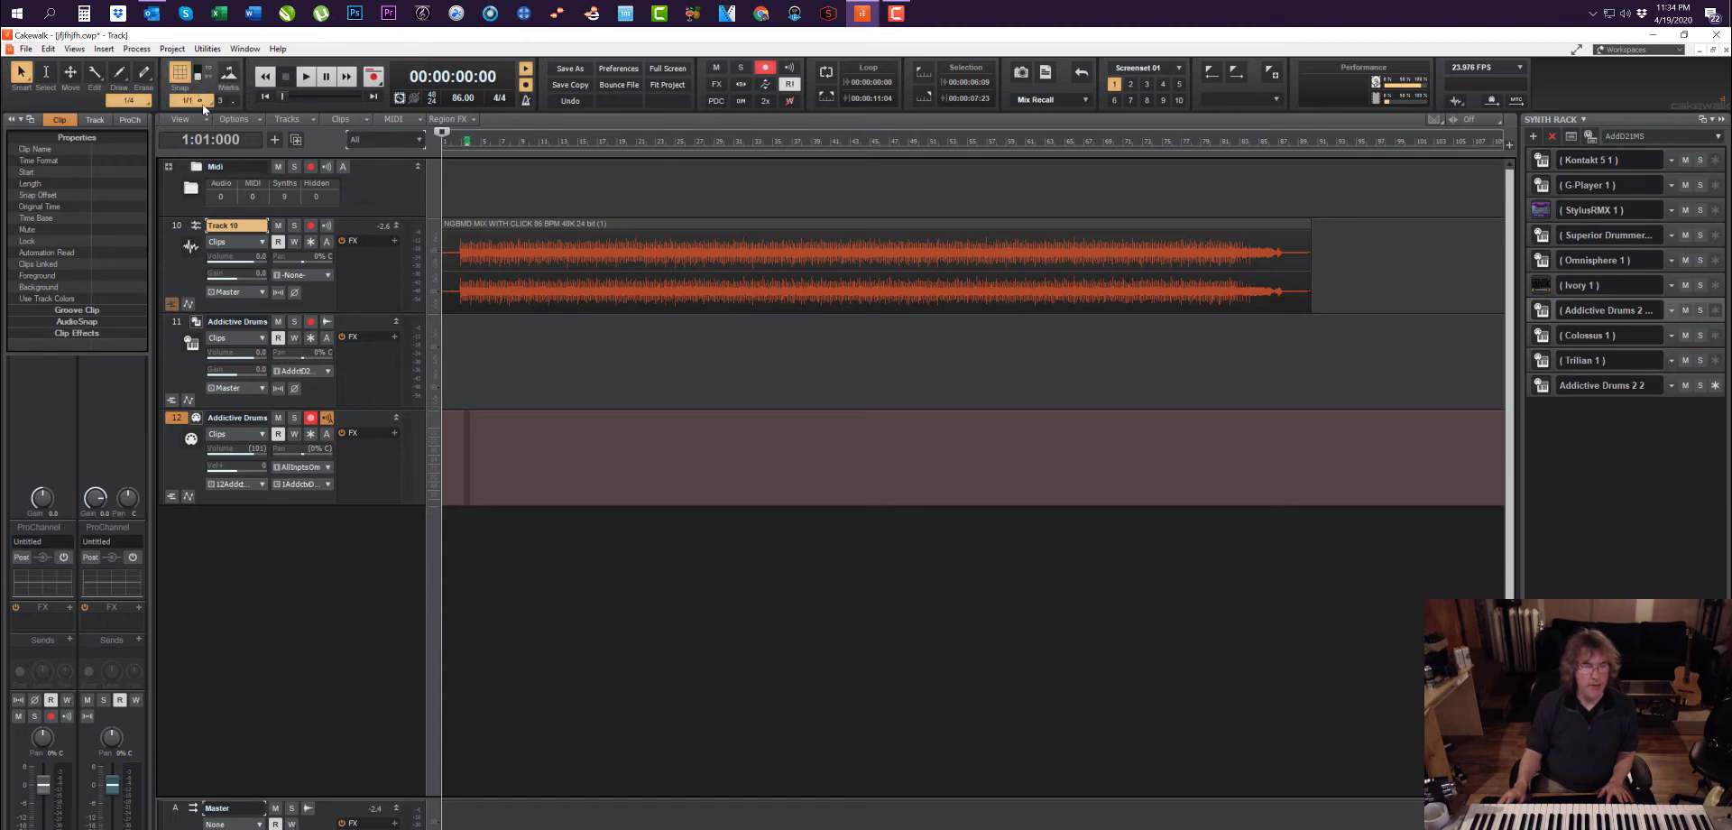
{"action": "left_click", "coordinate": [207, 106]}
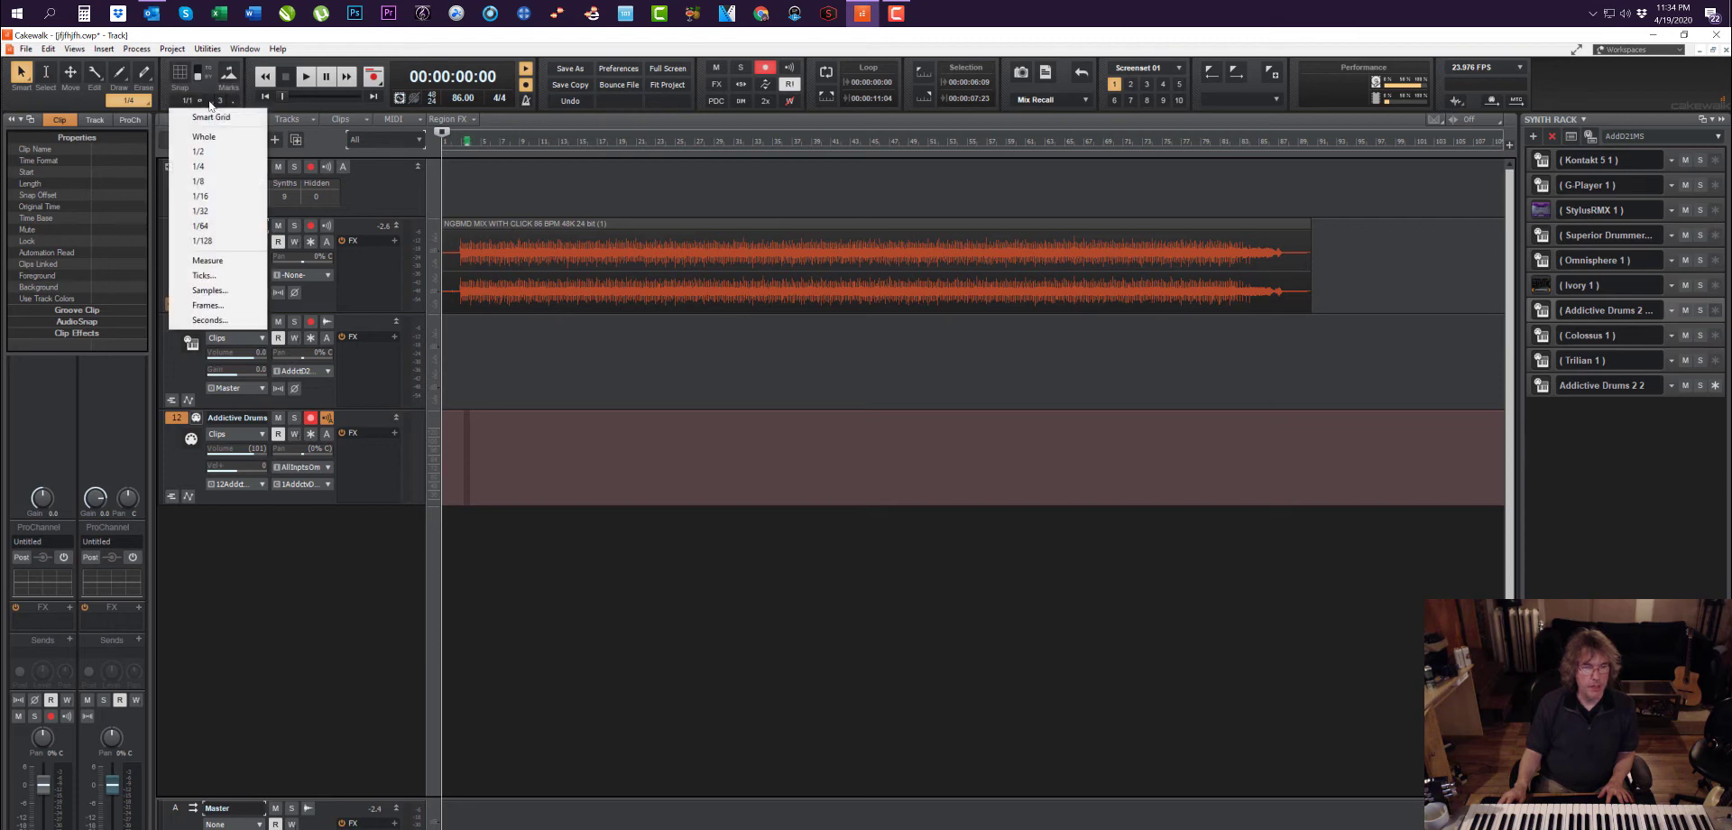
{"action": "left_click", "coordinate": [201, 153]}
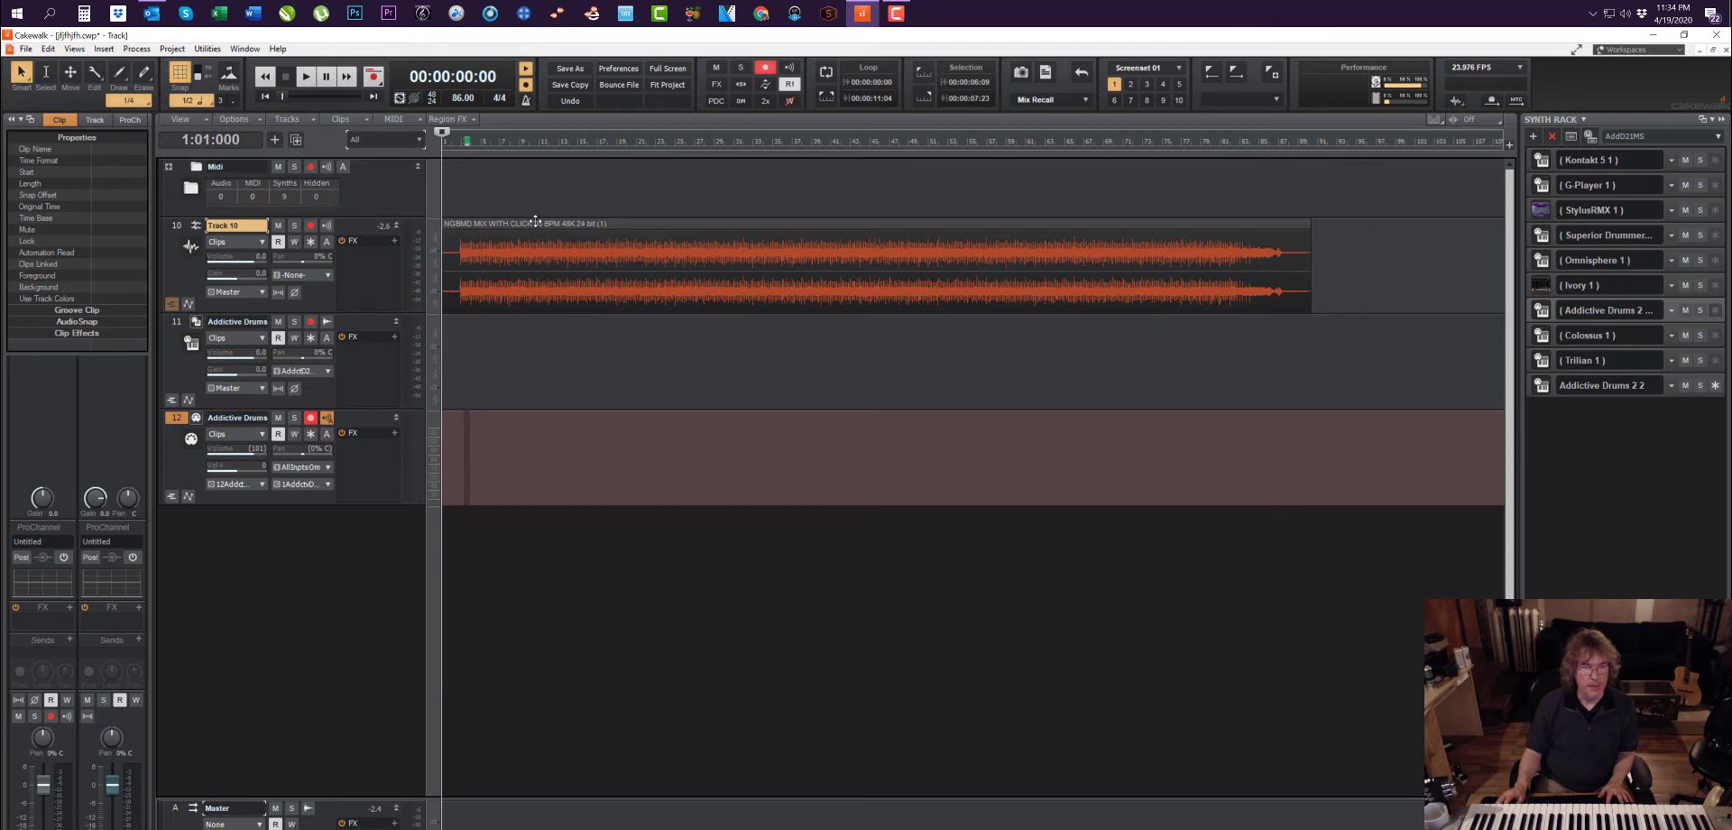
Step: Try snapping by moving the audio clip to about measure 11, playing it briefly, and returning it to the project start
{"action": "left_click_drag", "start_coordinate": [536, 221], "coordinate": [738, 248]}
{"action": "left_click", "coordinate": [560, 322]}
{"action": "key", "text": "space"}
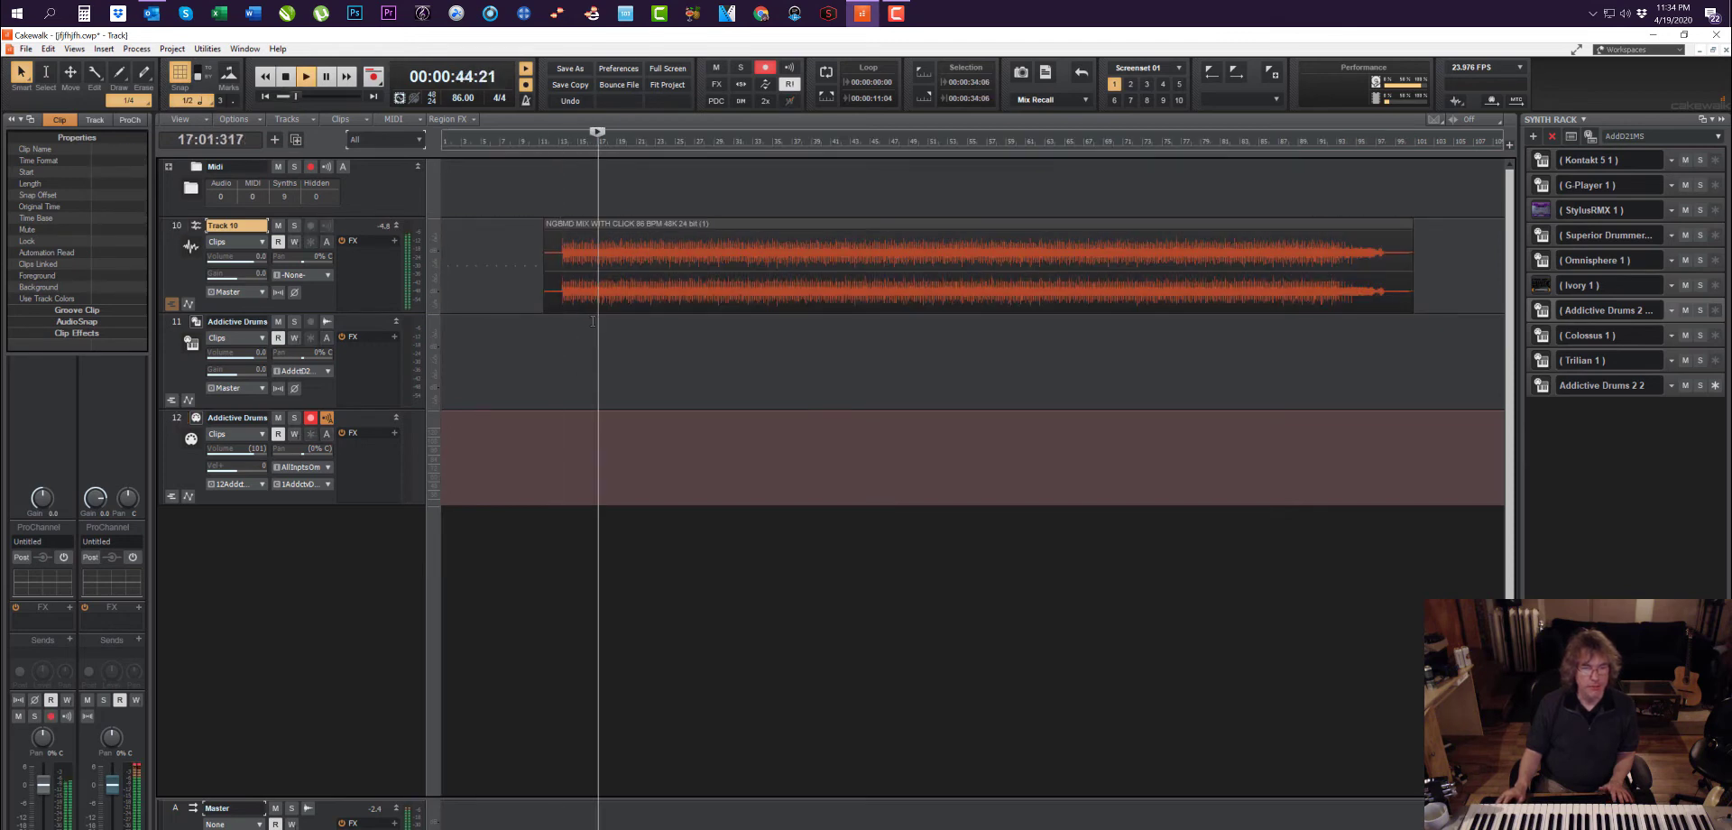
{"action": "key", "text": "space"}
{"action": "left_click", "coordinate": [492, 225]}
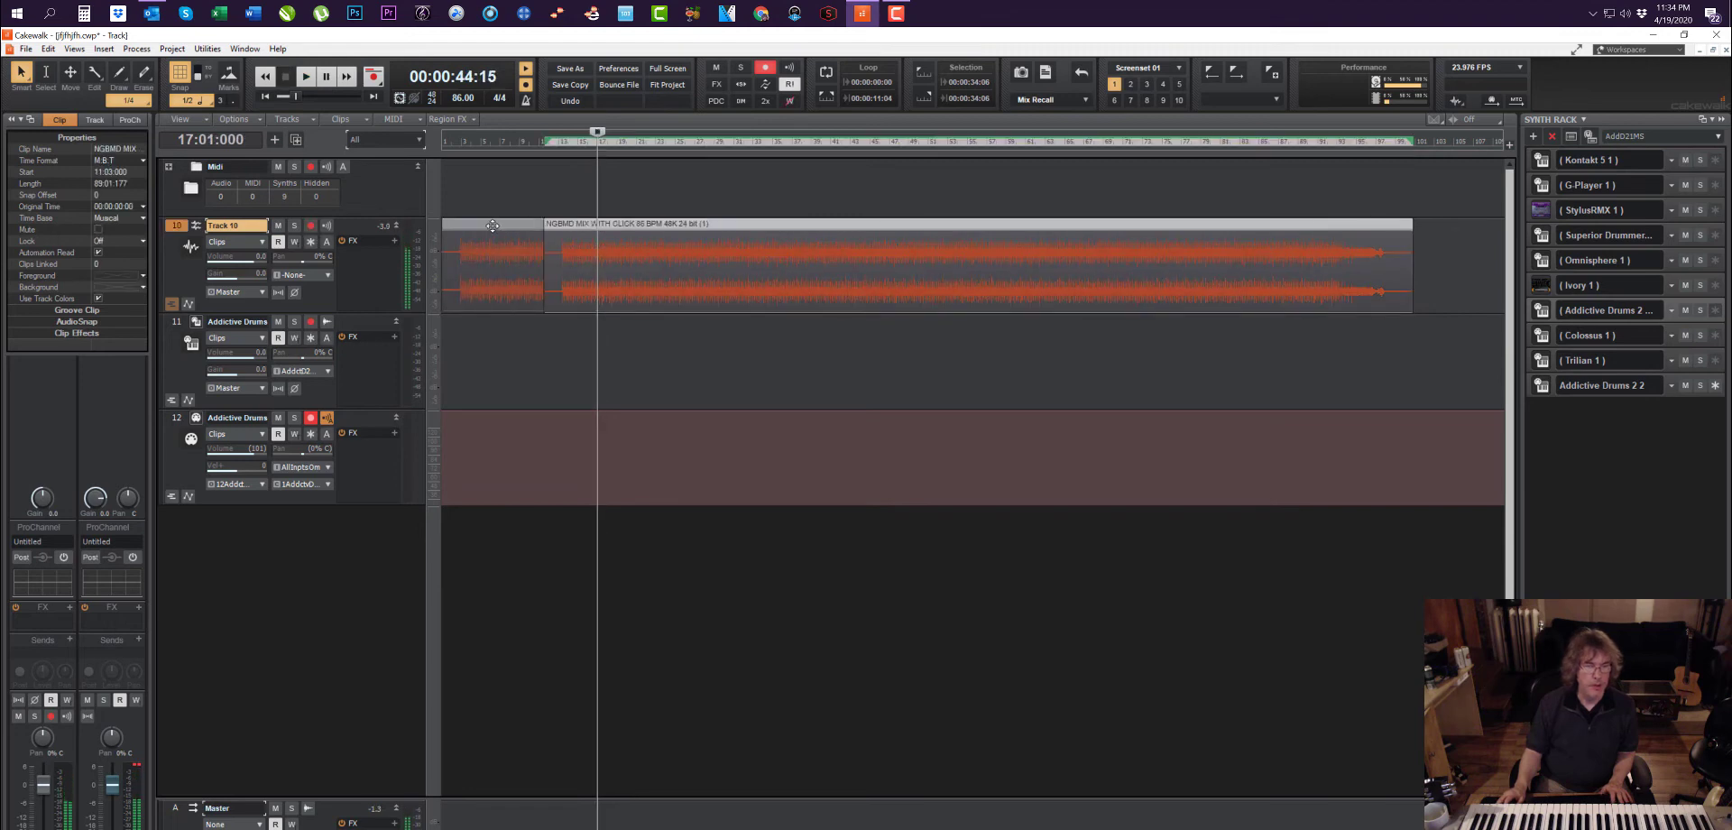
{"action": "left_click_drag", "start_coordinate": [492, 225], "coordinate": [488, 233]}
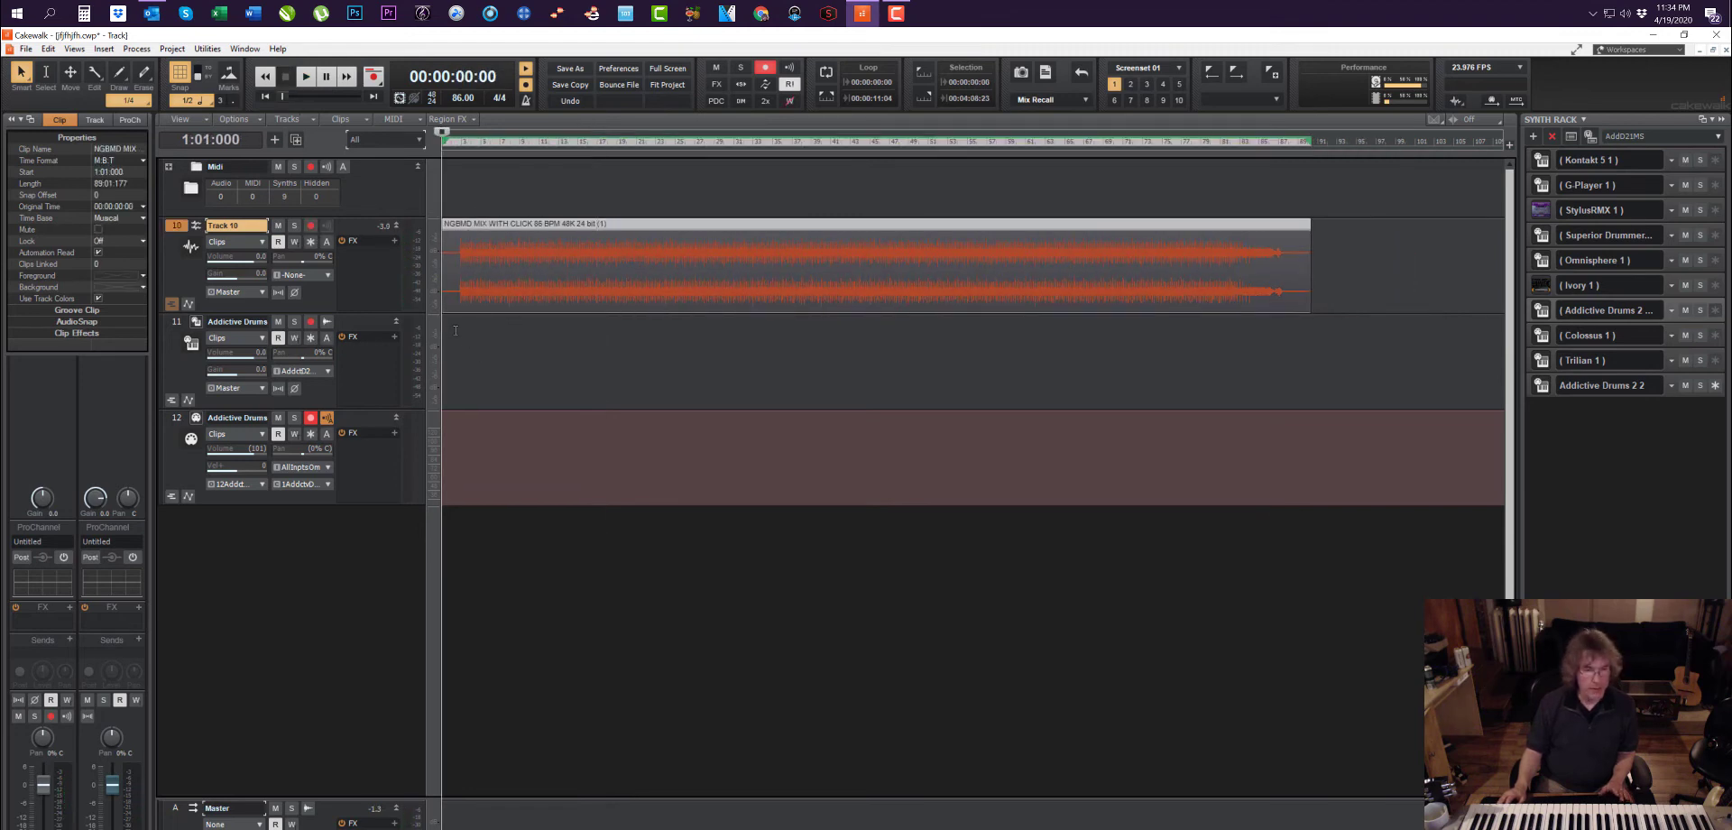
Step: Insert a MIDI track below the Addictive Drums tracks and reselect the record-armed Addictive Drums MIDI track
{"action": "left_click", "coordinate": [456, 330]}
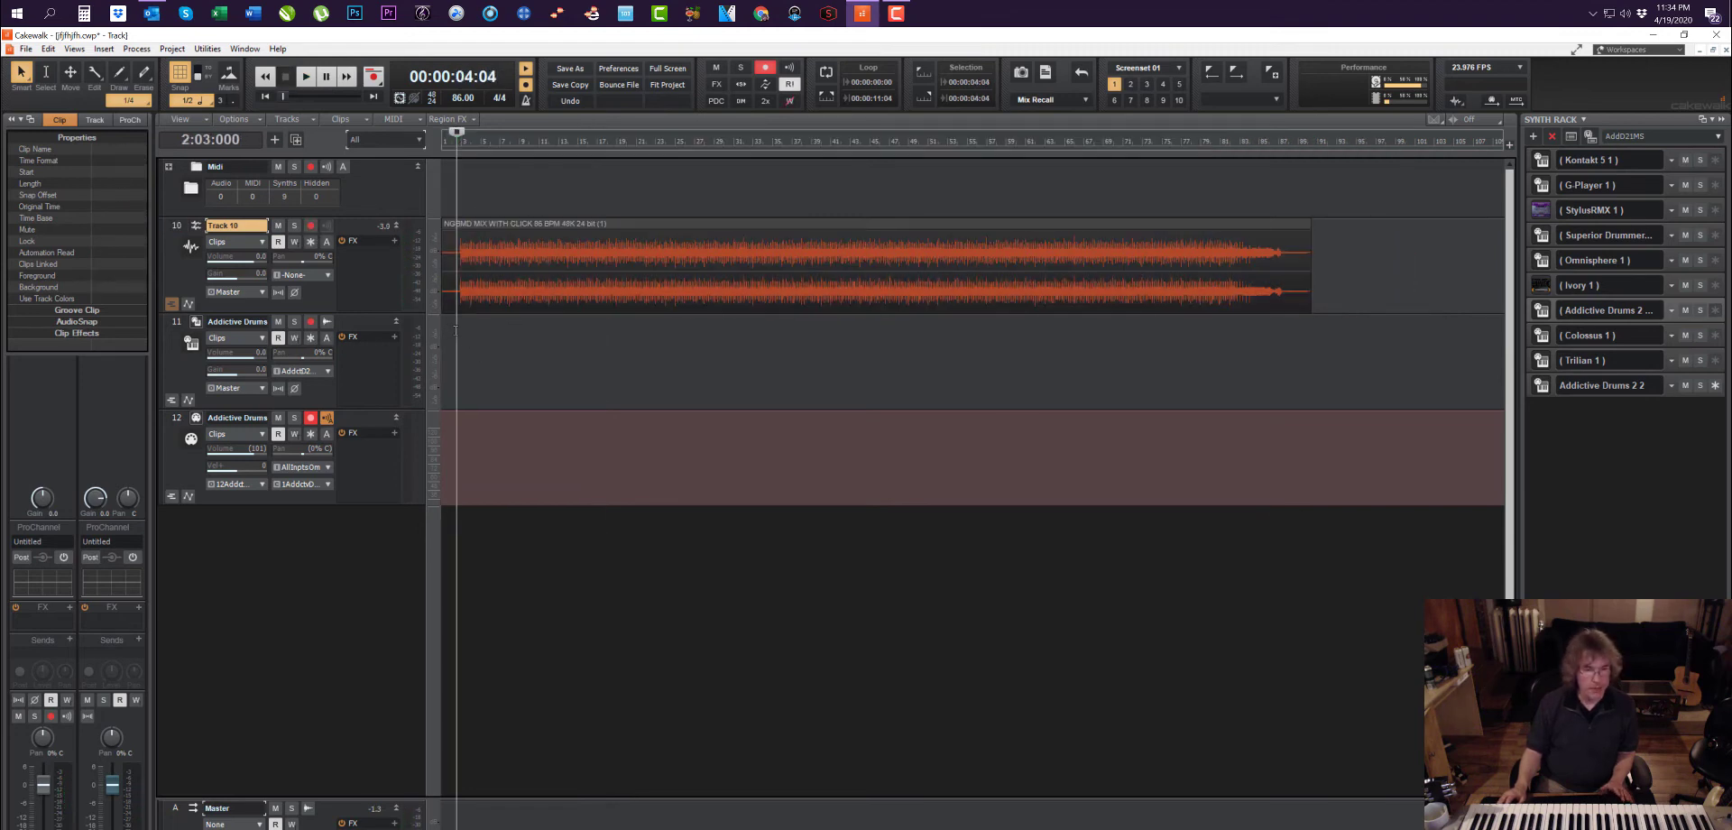
{"action": "left_click", "coordinate": [310, 418]}
{"action": "left_click", "coordinate": [177, 470]}
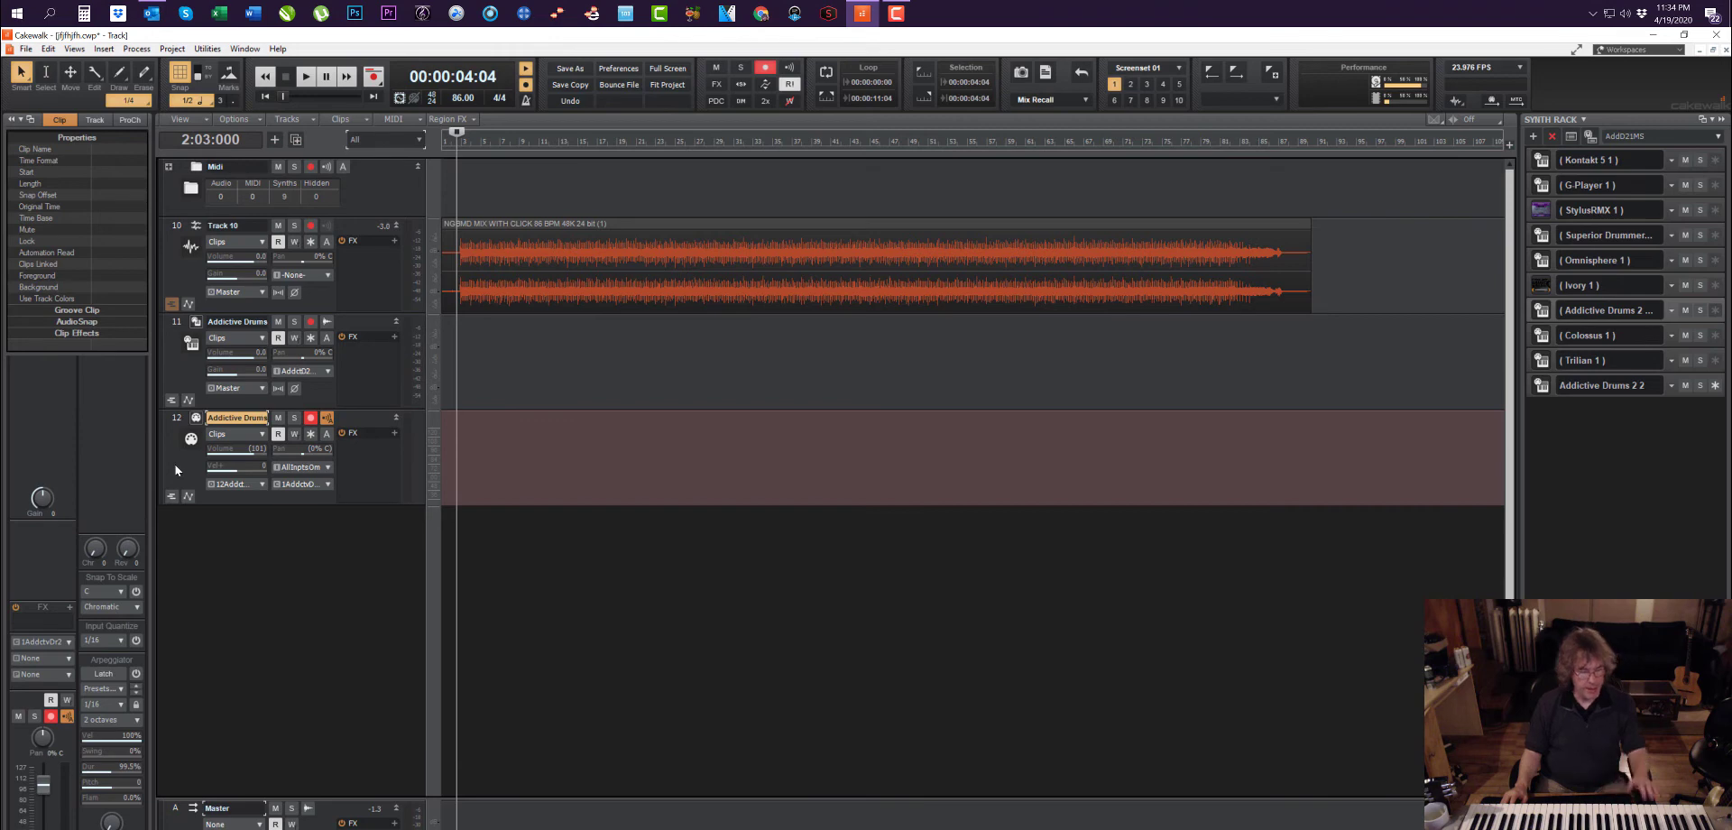
{"action": "right_click", "coordinate": [252, 664]}
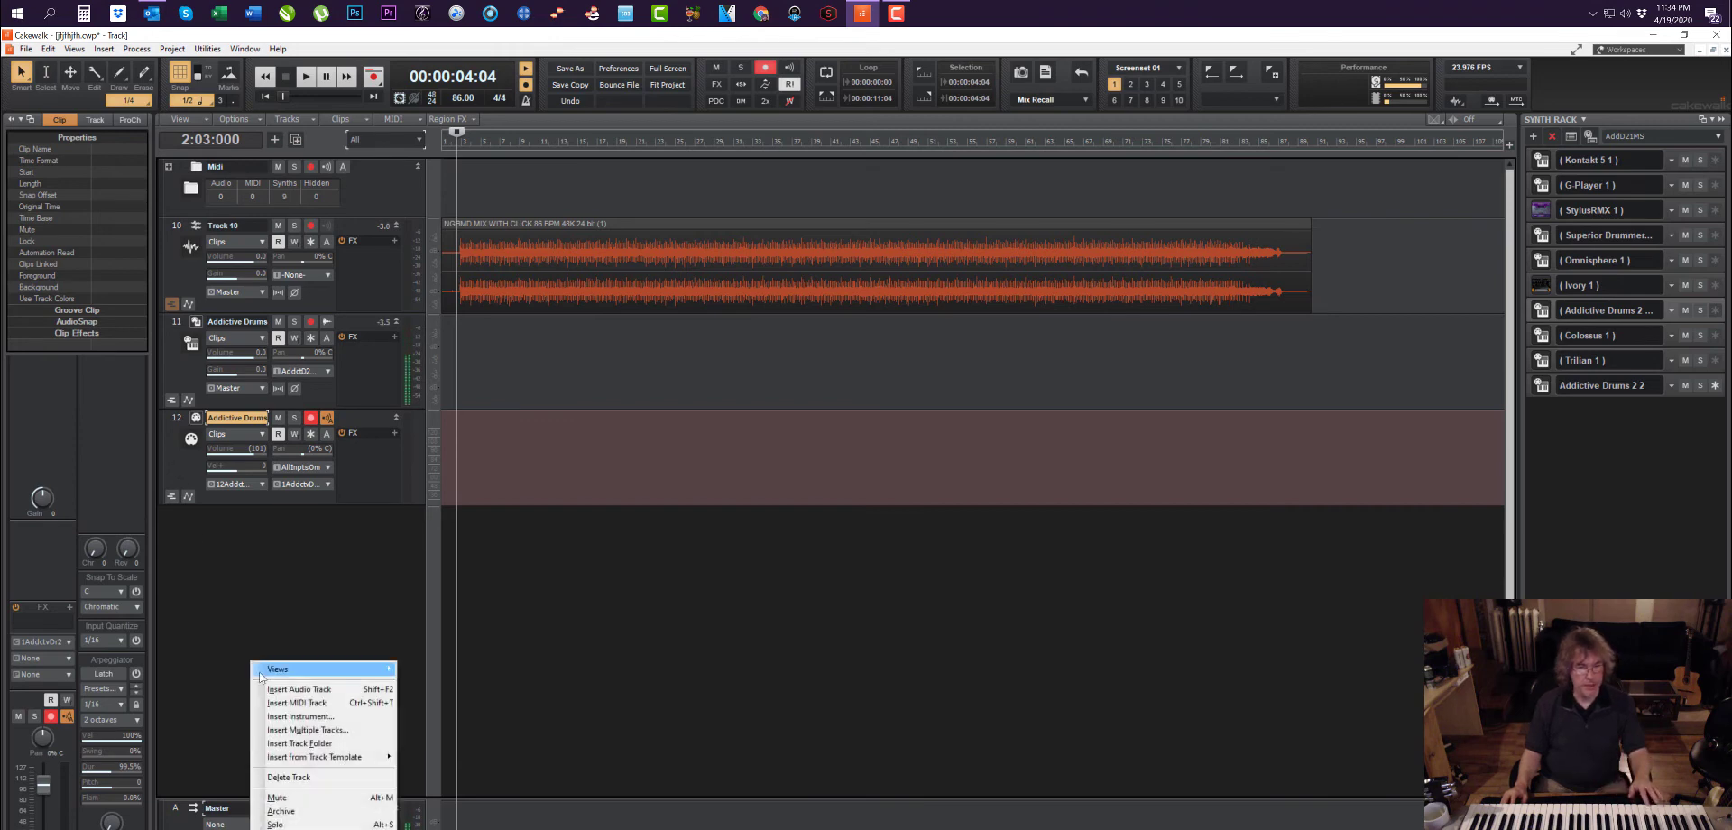
{"action": "left_click", "coordinate": [271, 702]}
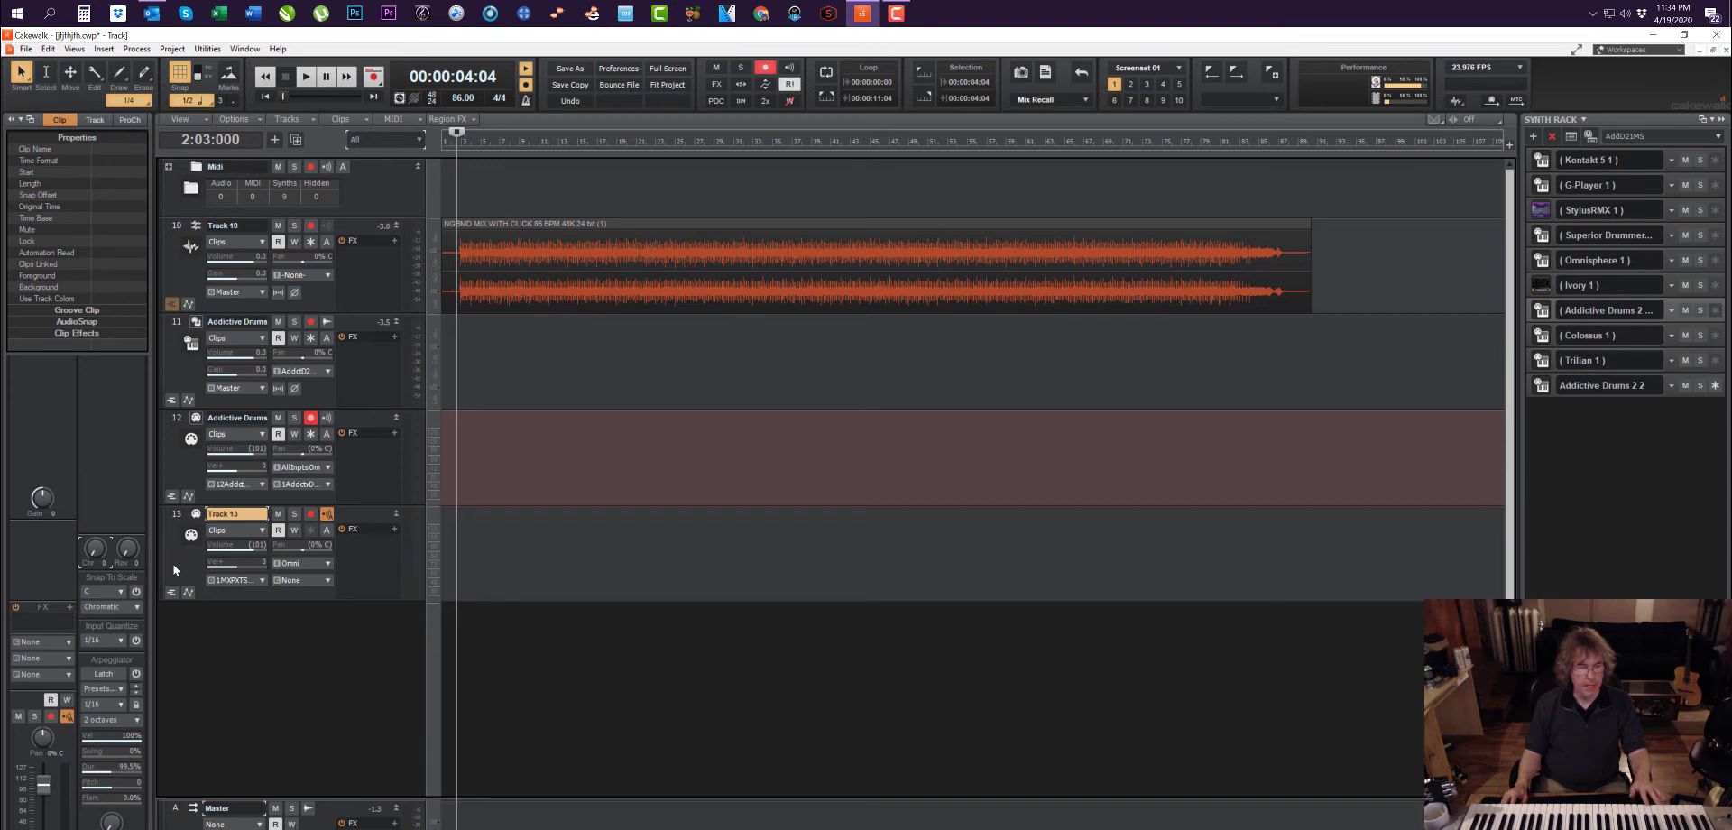
{"action": "left_click", "coordinate": [241, 473]}
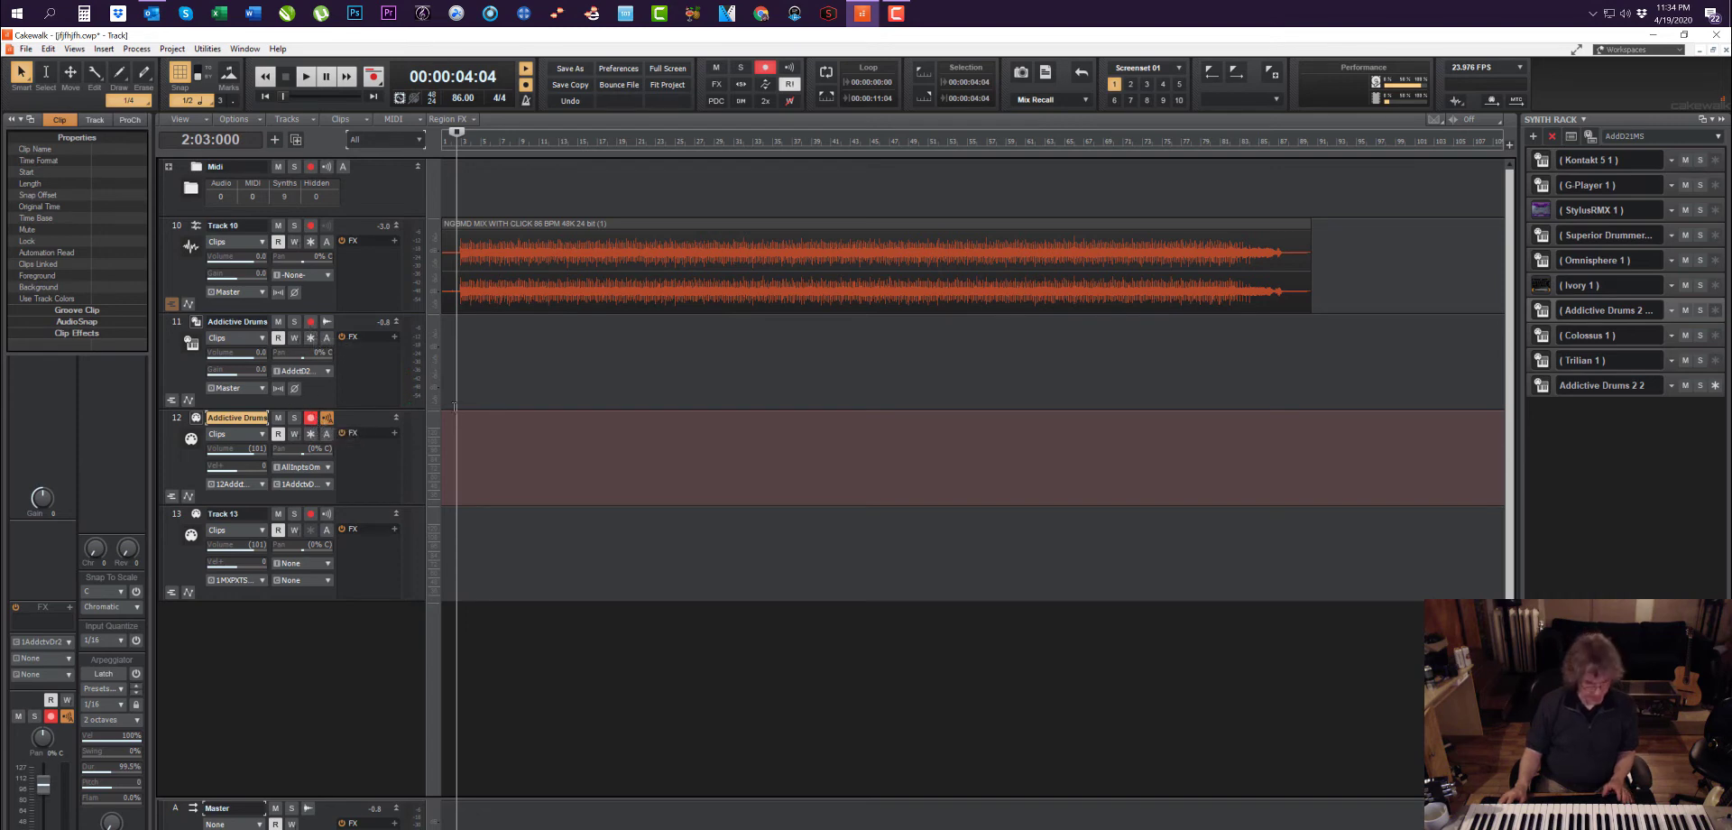
Step: Record a short drum part over the mix on the Addictive Drums MIDI track, starting from the project start
{"action": "key", "text": "w"}
{"action": "key", "text": "space"}
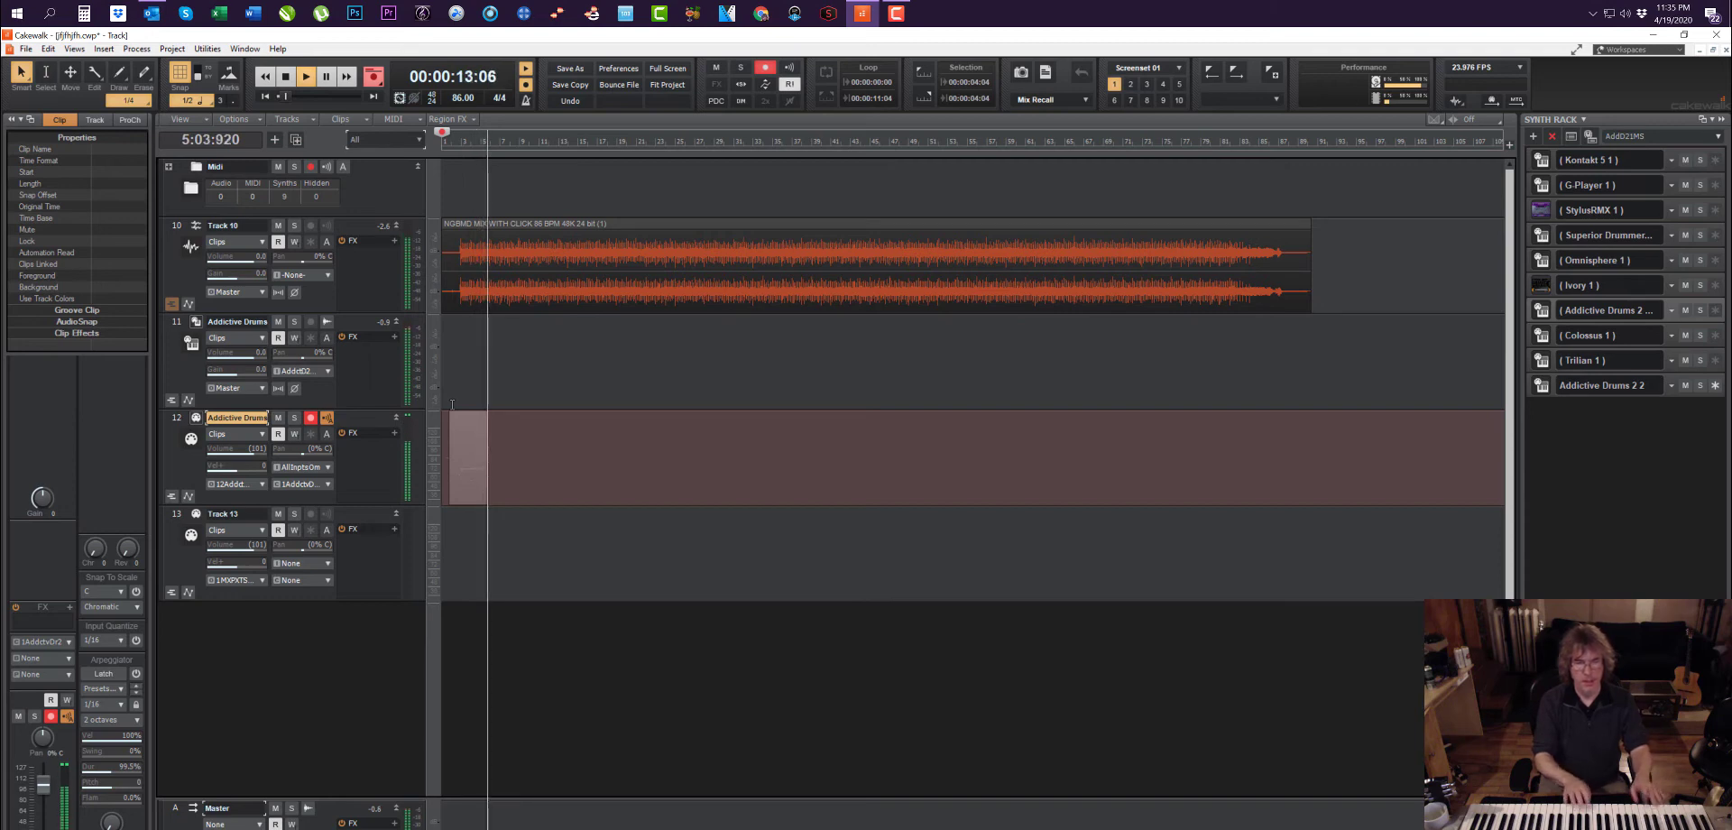
{"action": "key", "text": "space"}
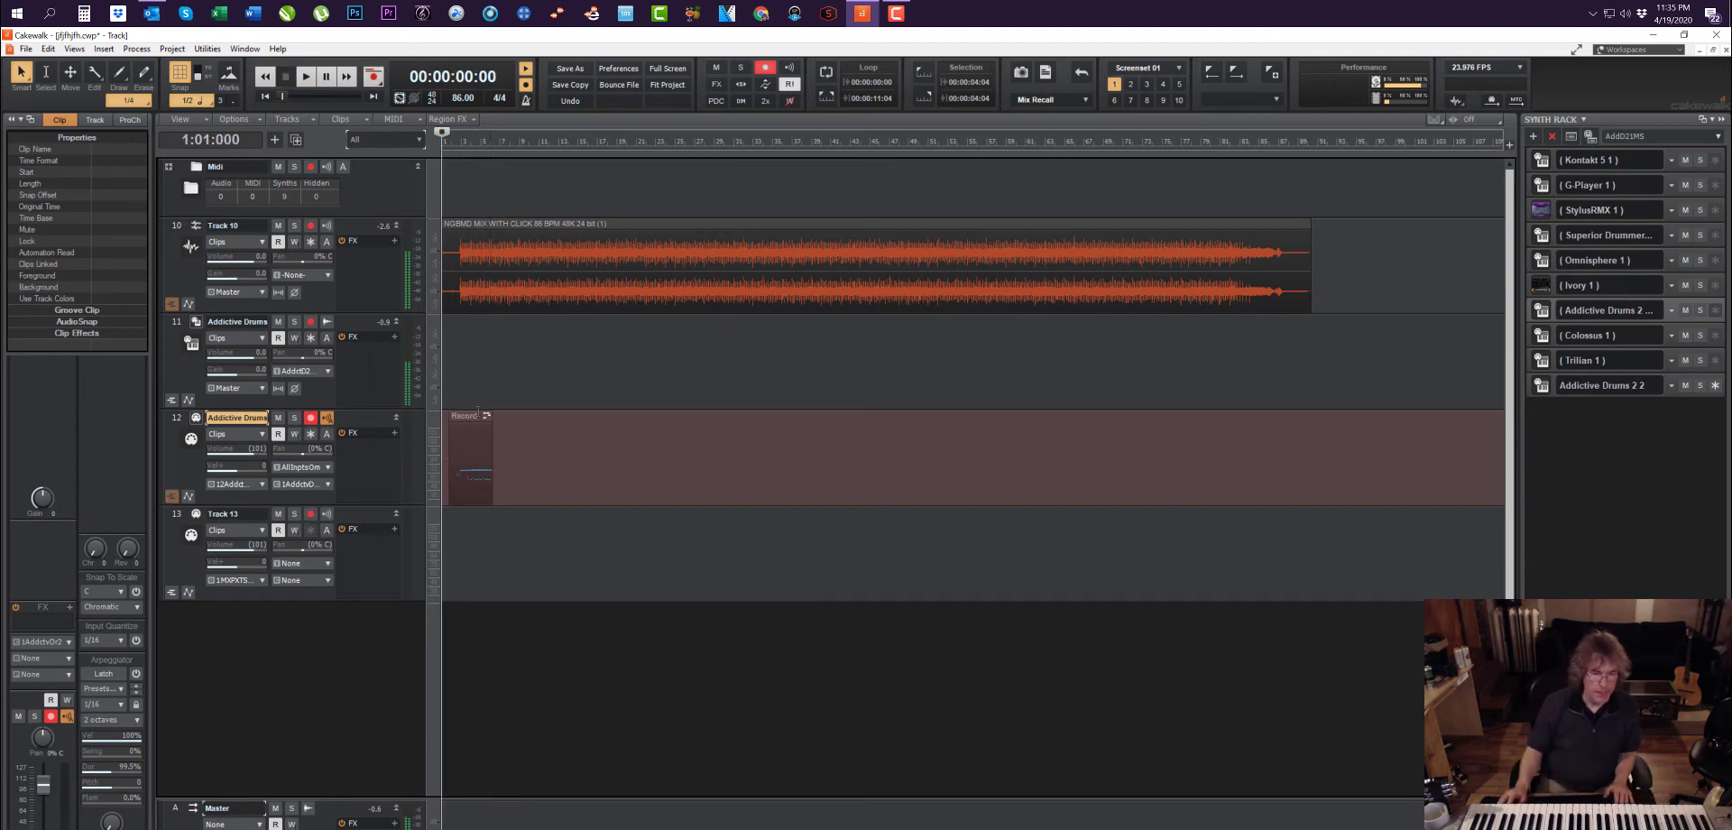
Step: Quantize the recorded Addictive Drums MIDI clip to a 1/16 note duration
{"action": "left_click", "coordinate": [464, 451]}
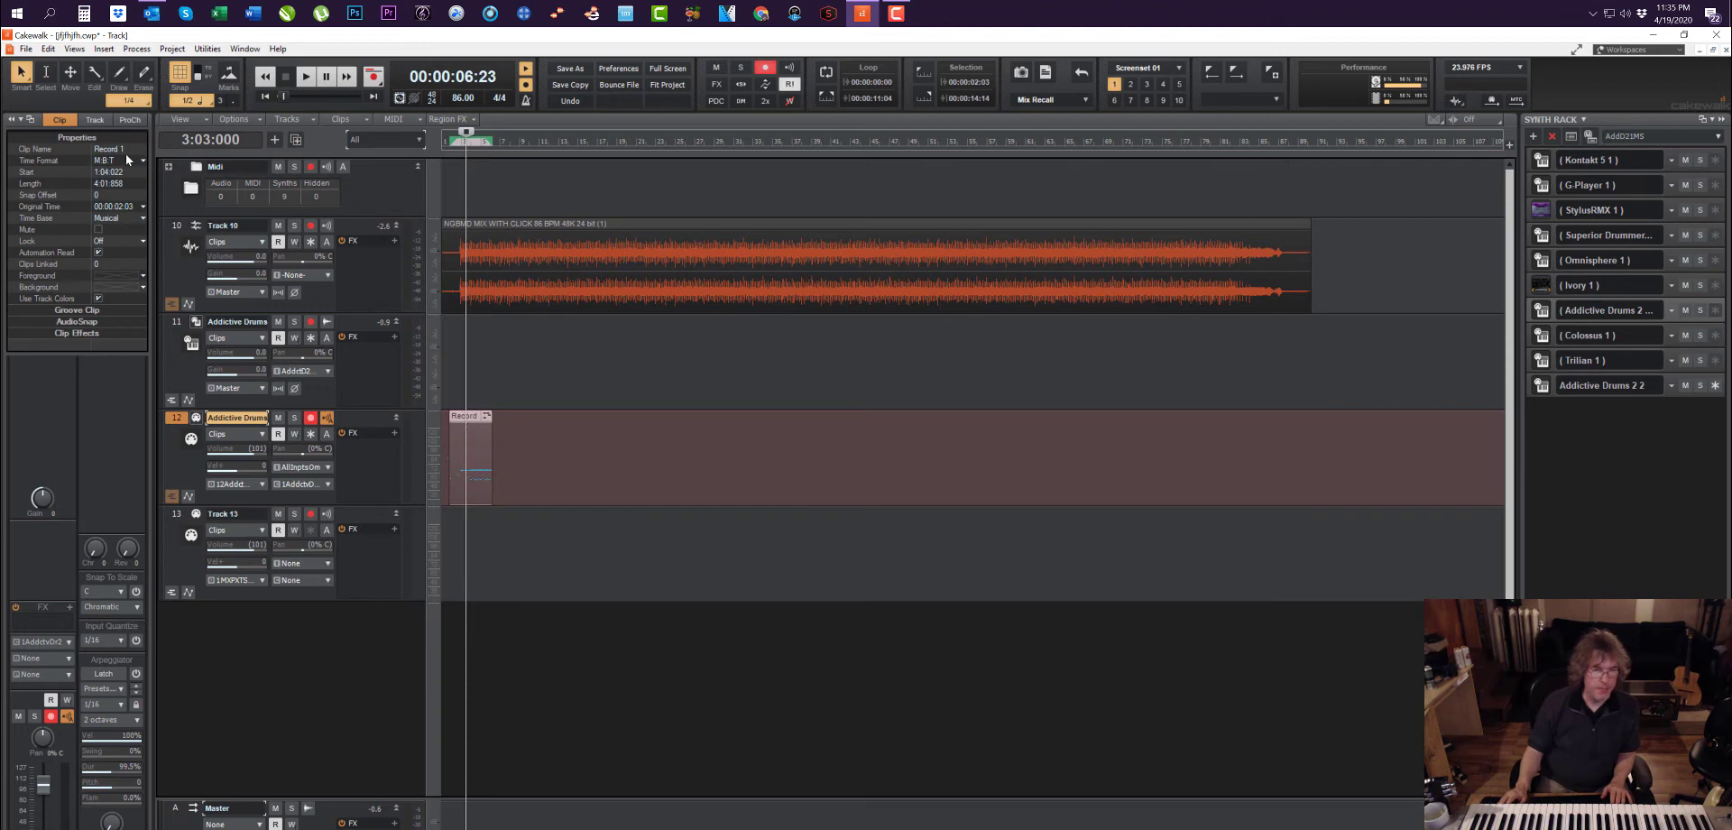
{"action": "left_click", "coordinate": [495, 433]}
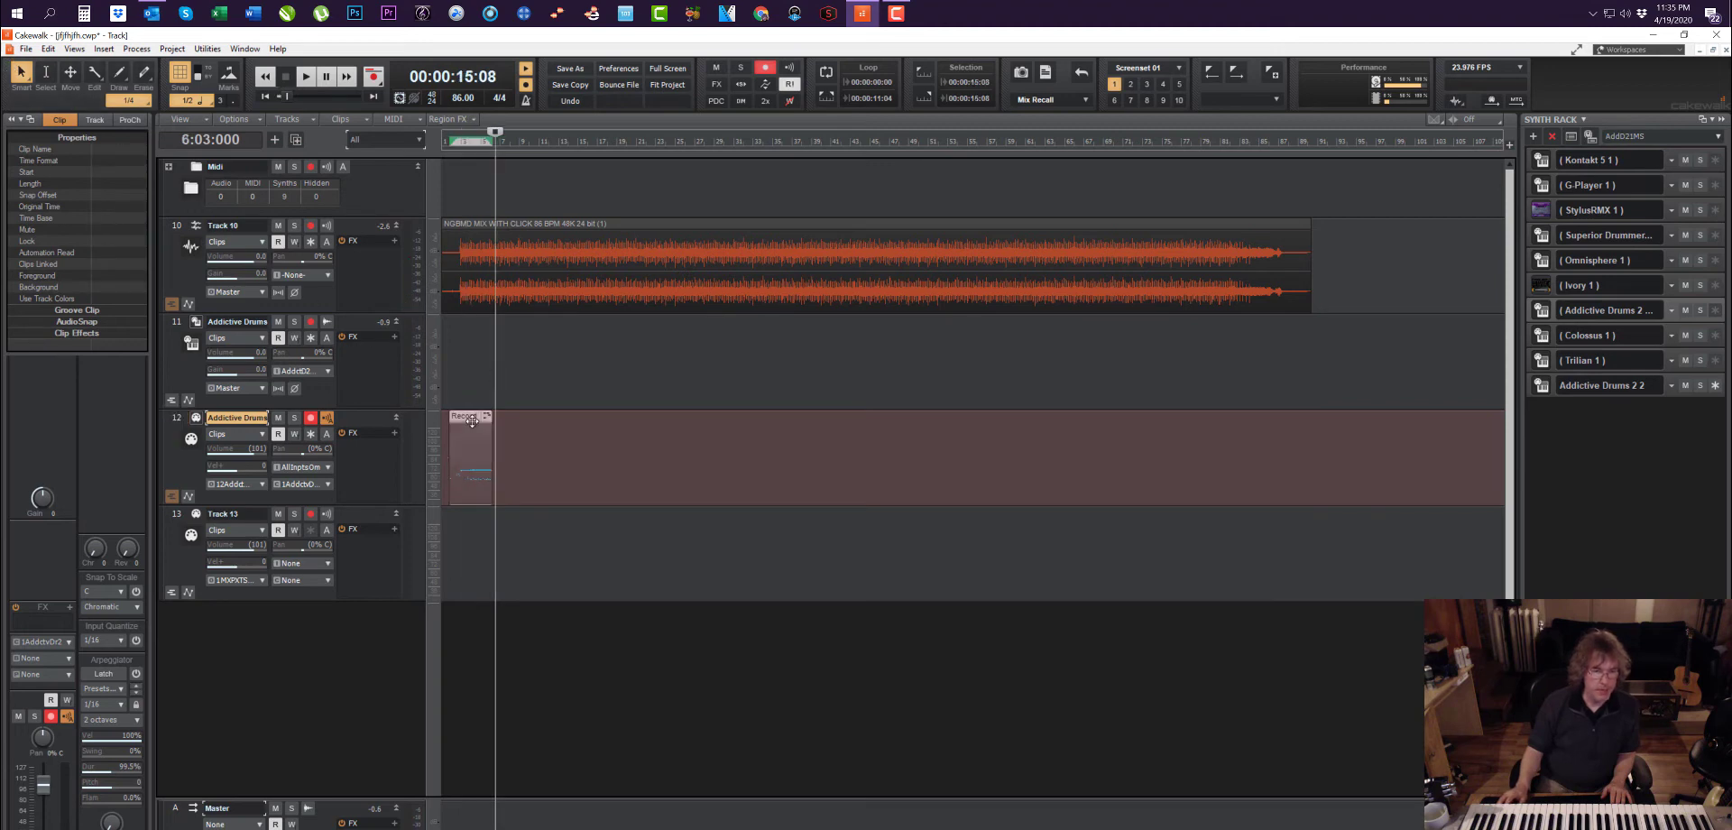
{"action": "left_click", "coordinate": [472, 421]}
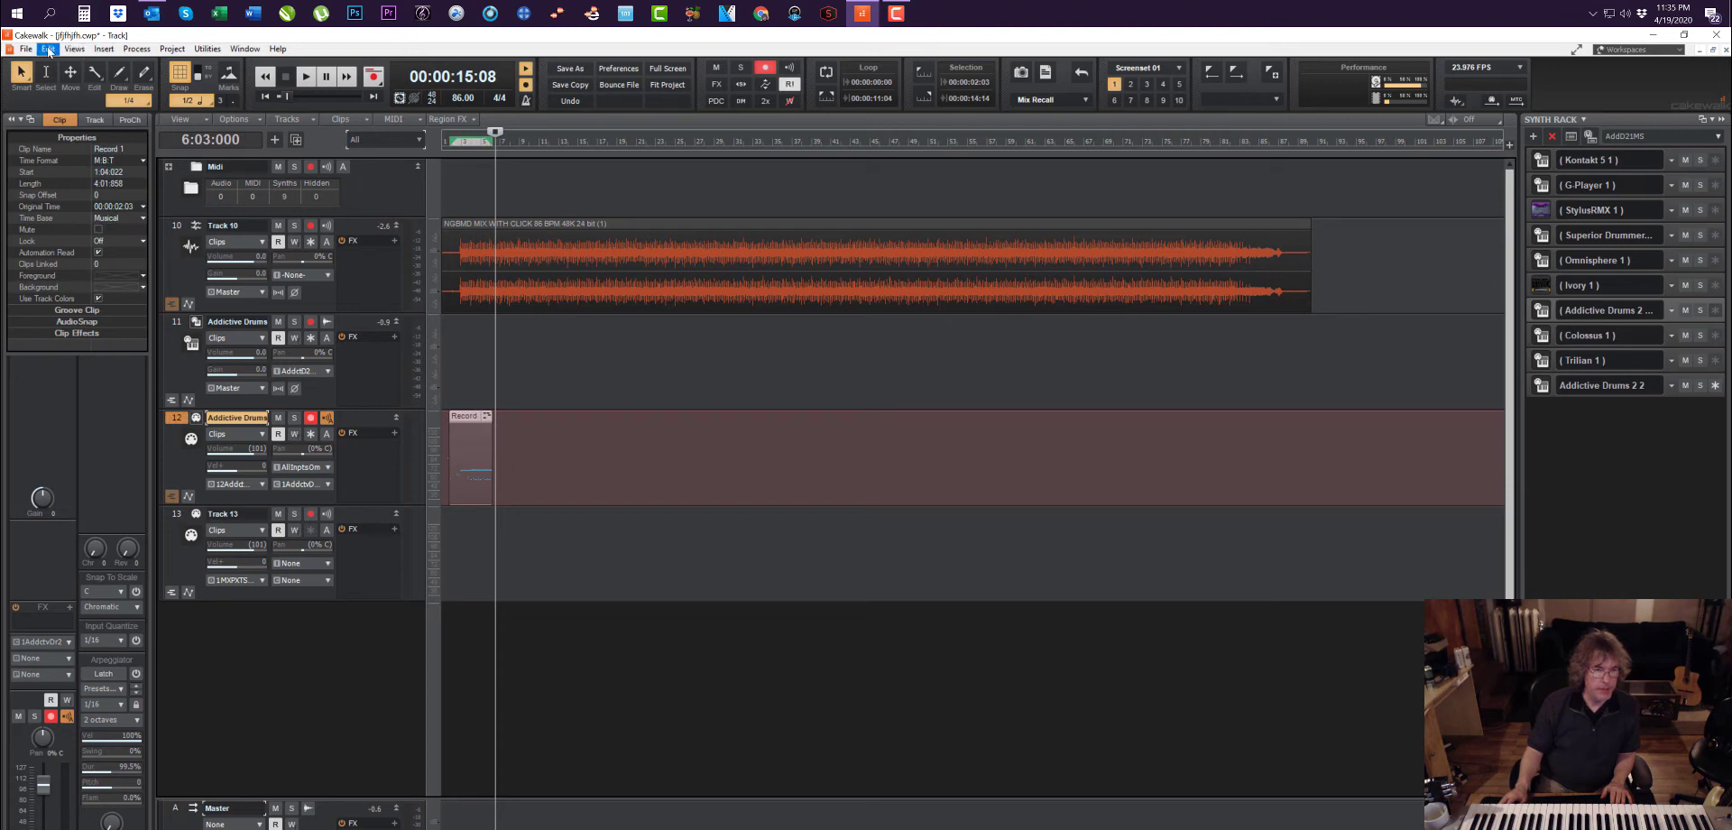
{"action": "left_click", "coordinate": [48, 50]}
{"action": "mouse_move", "coordinate": [69, 51]}
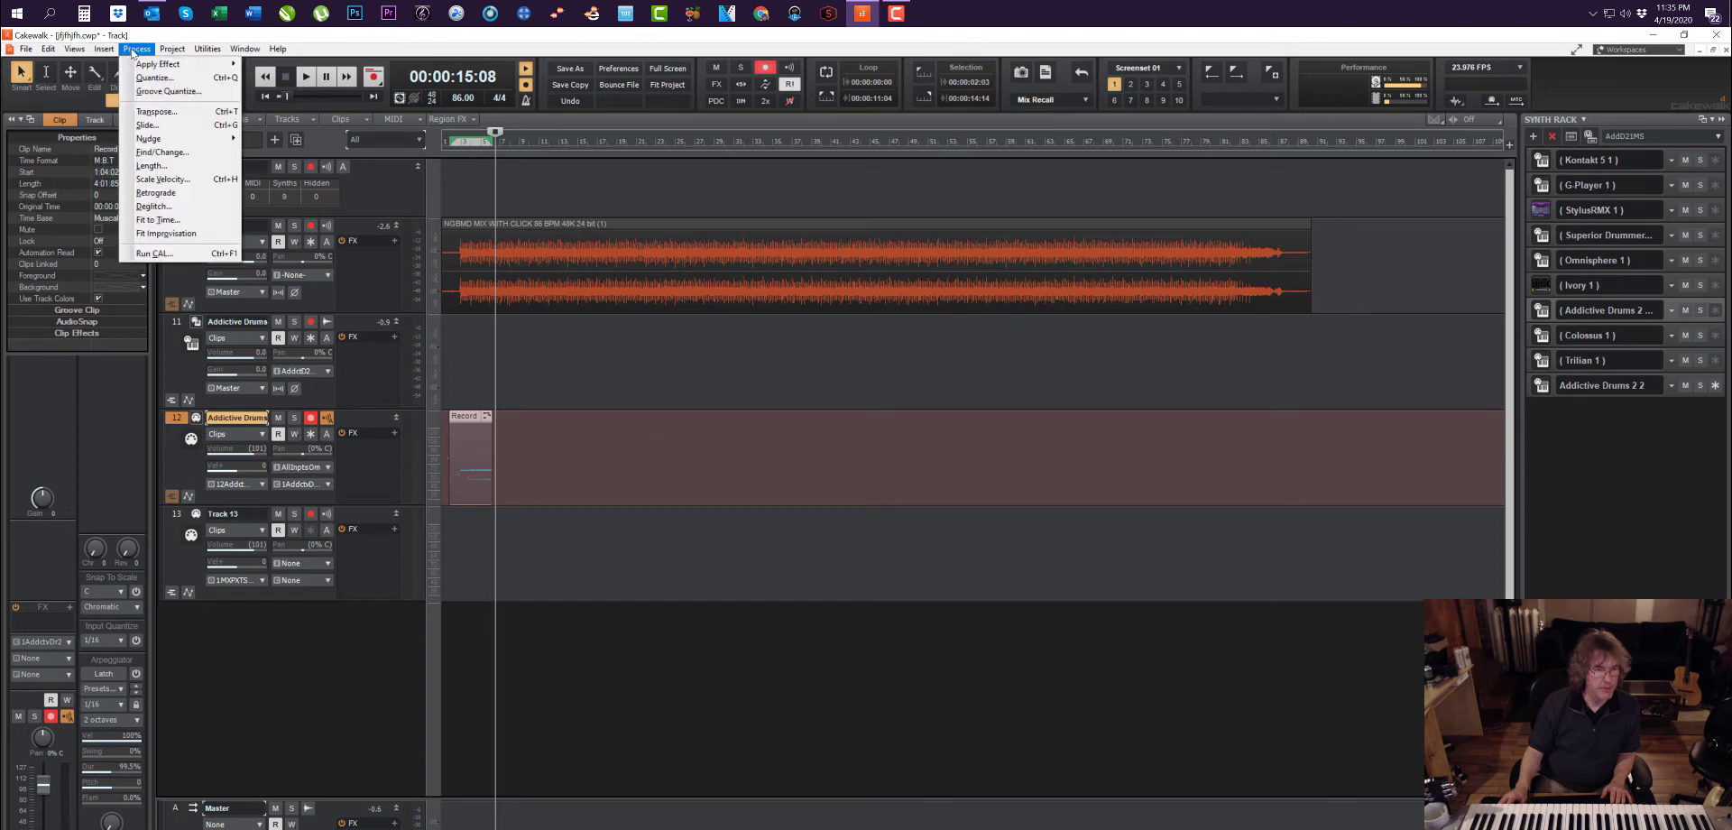
{"action": "left_click", "coordinate": [154, 78]}
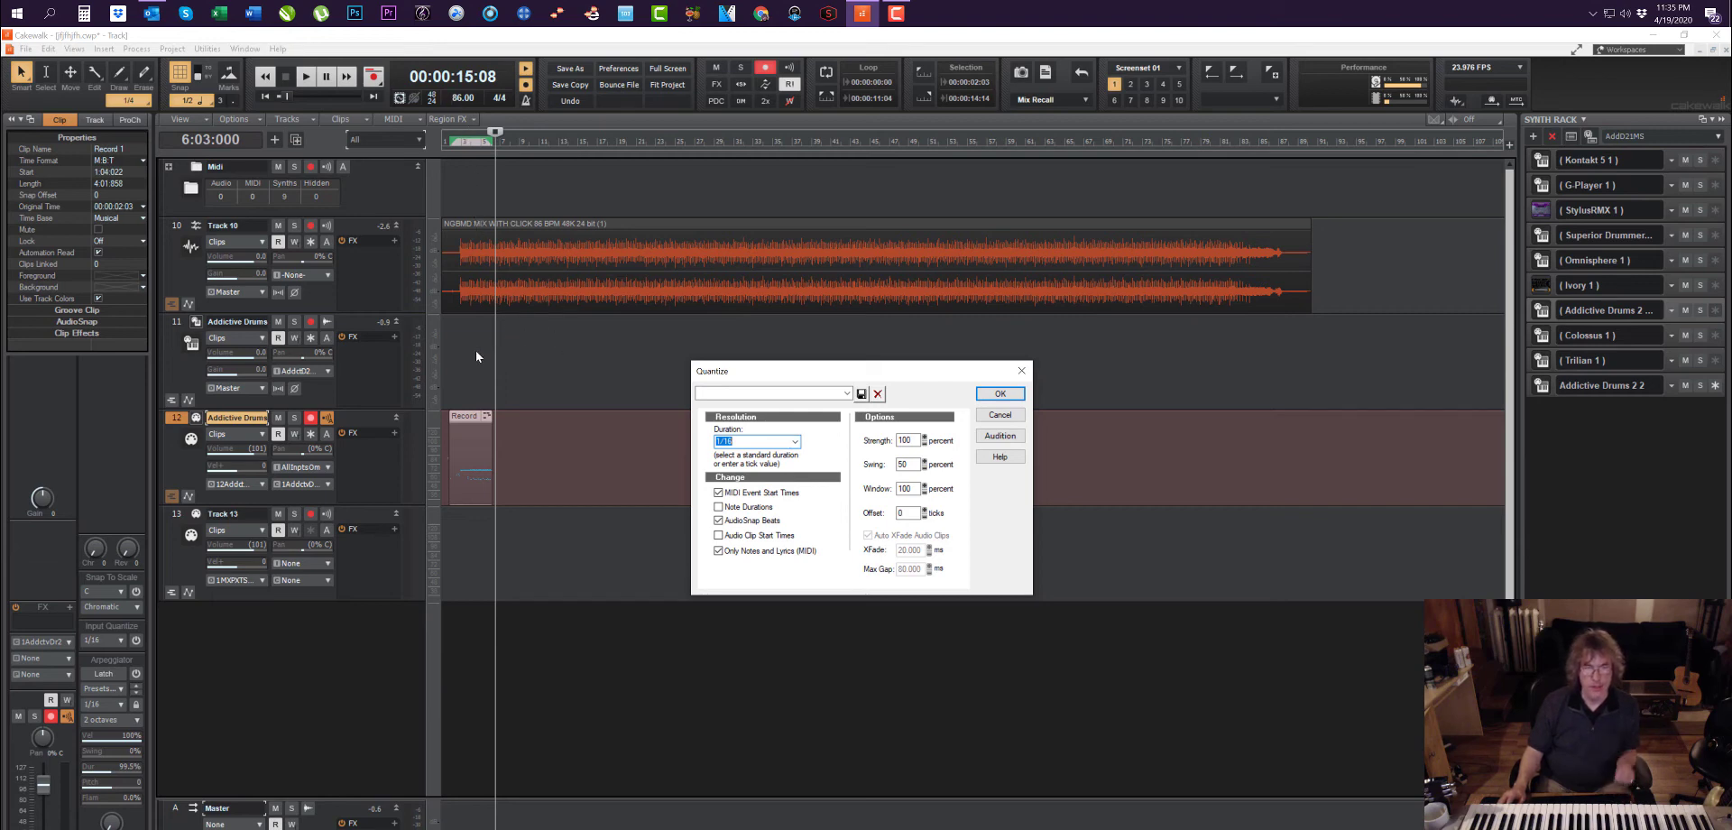
{"action": "left_click", "coordinate": [794, 442]}
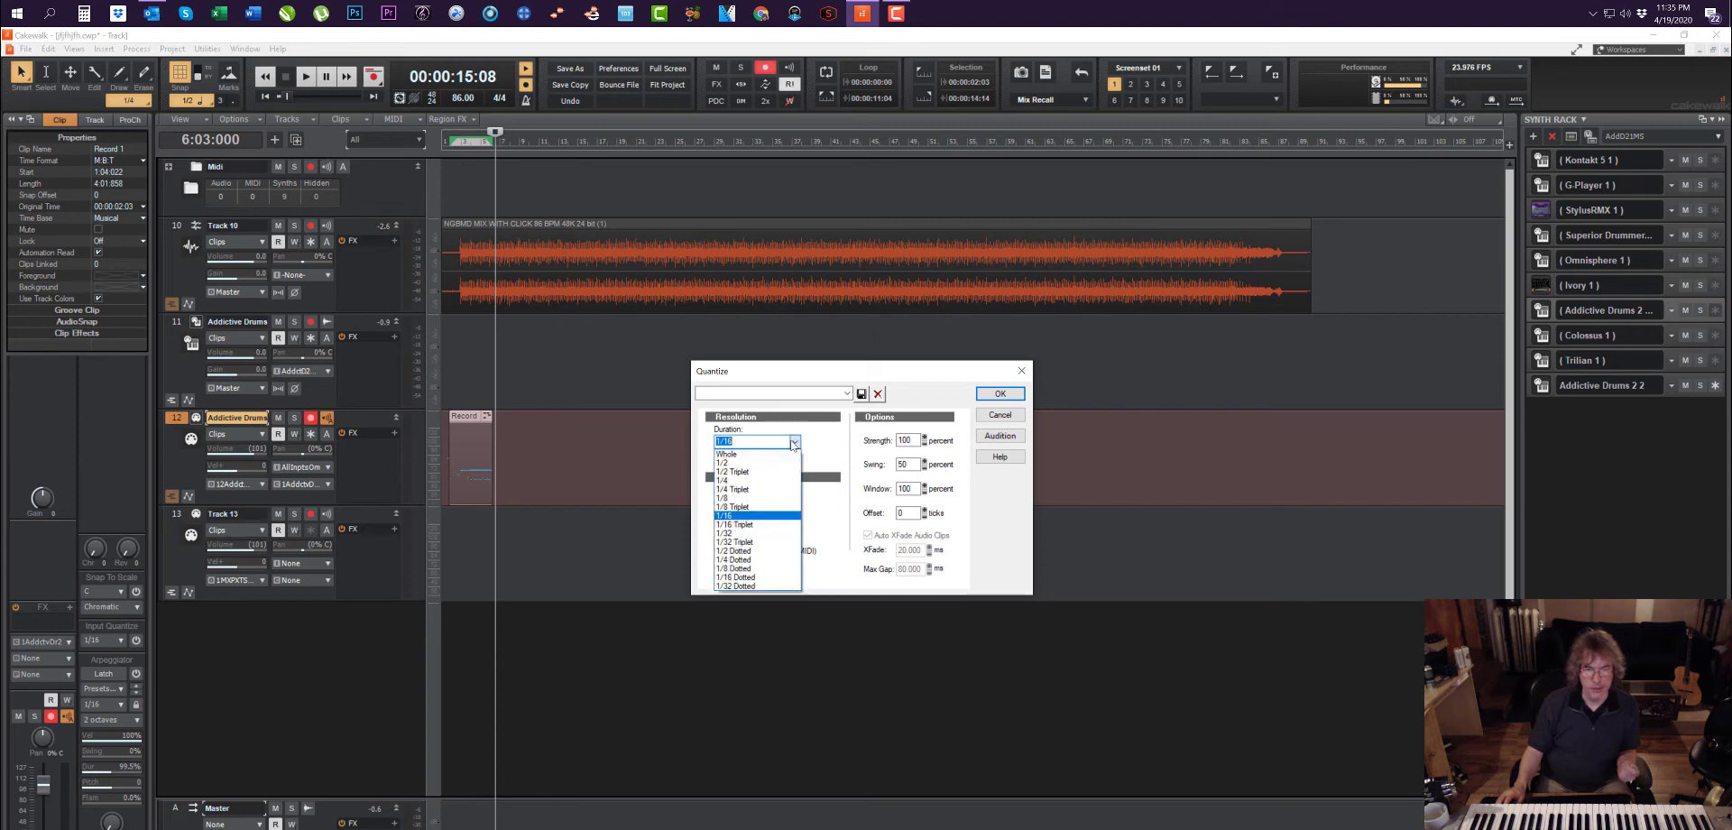
{"action": "left_click", "coordinate": [747, 516]}
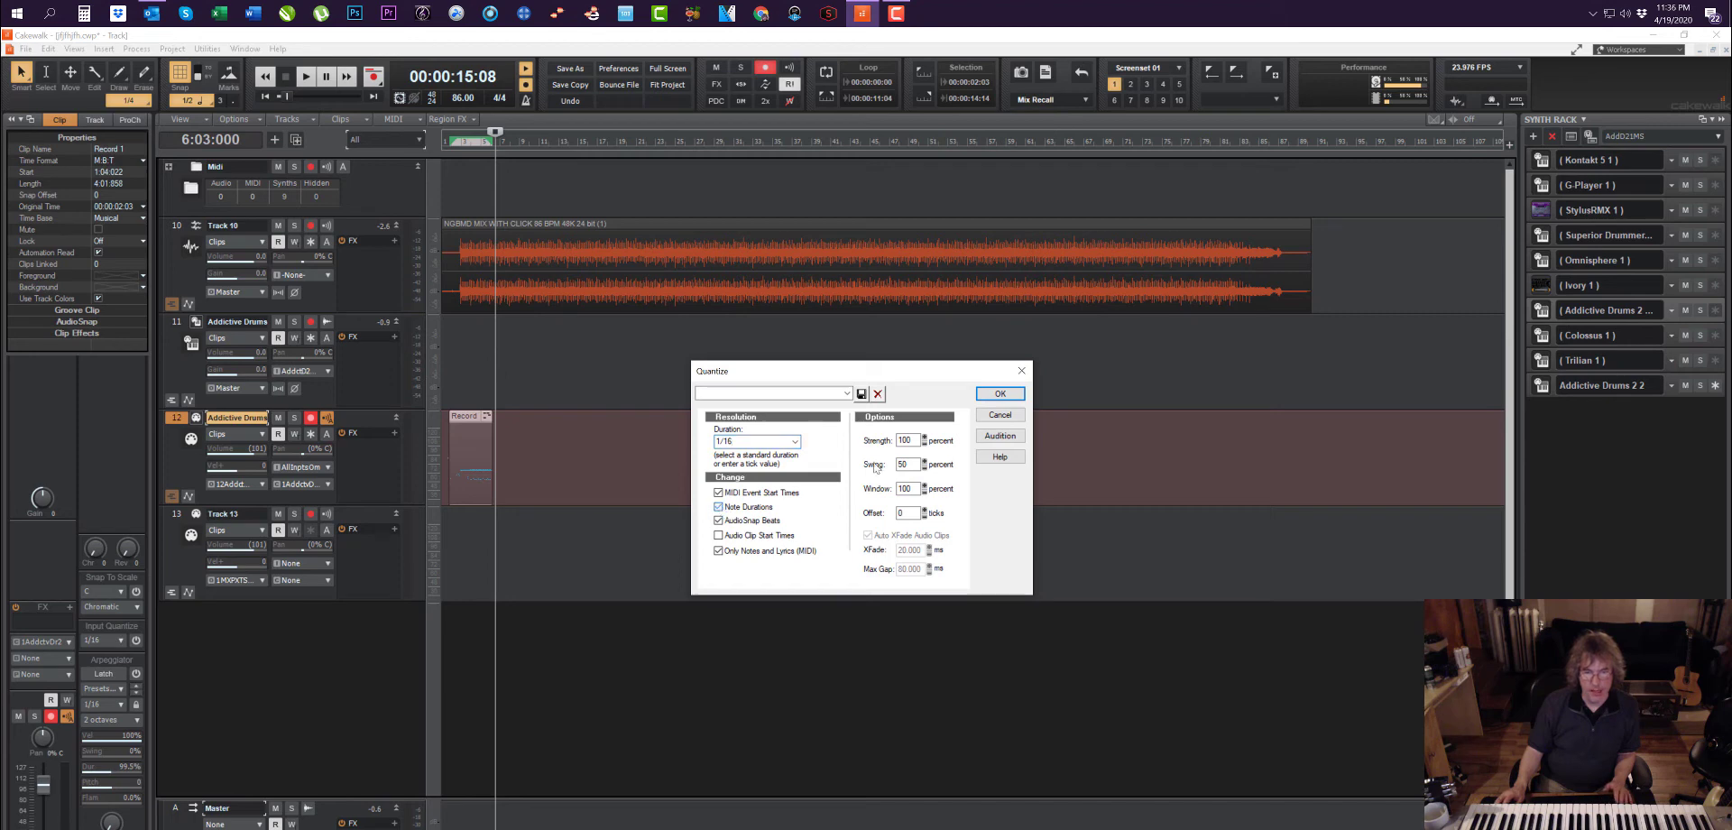
{"action": "left_click", "coordinate": [999, 393]}
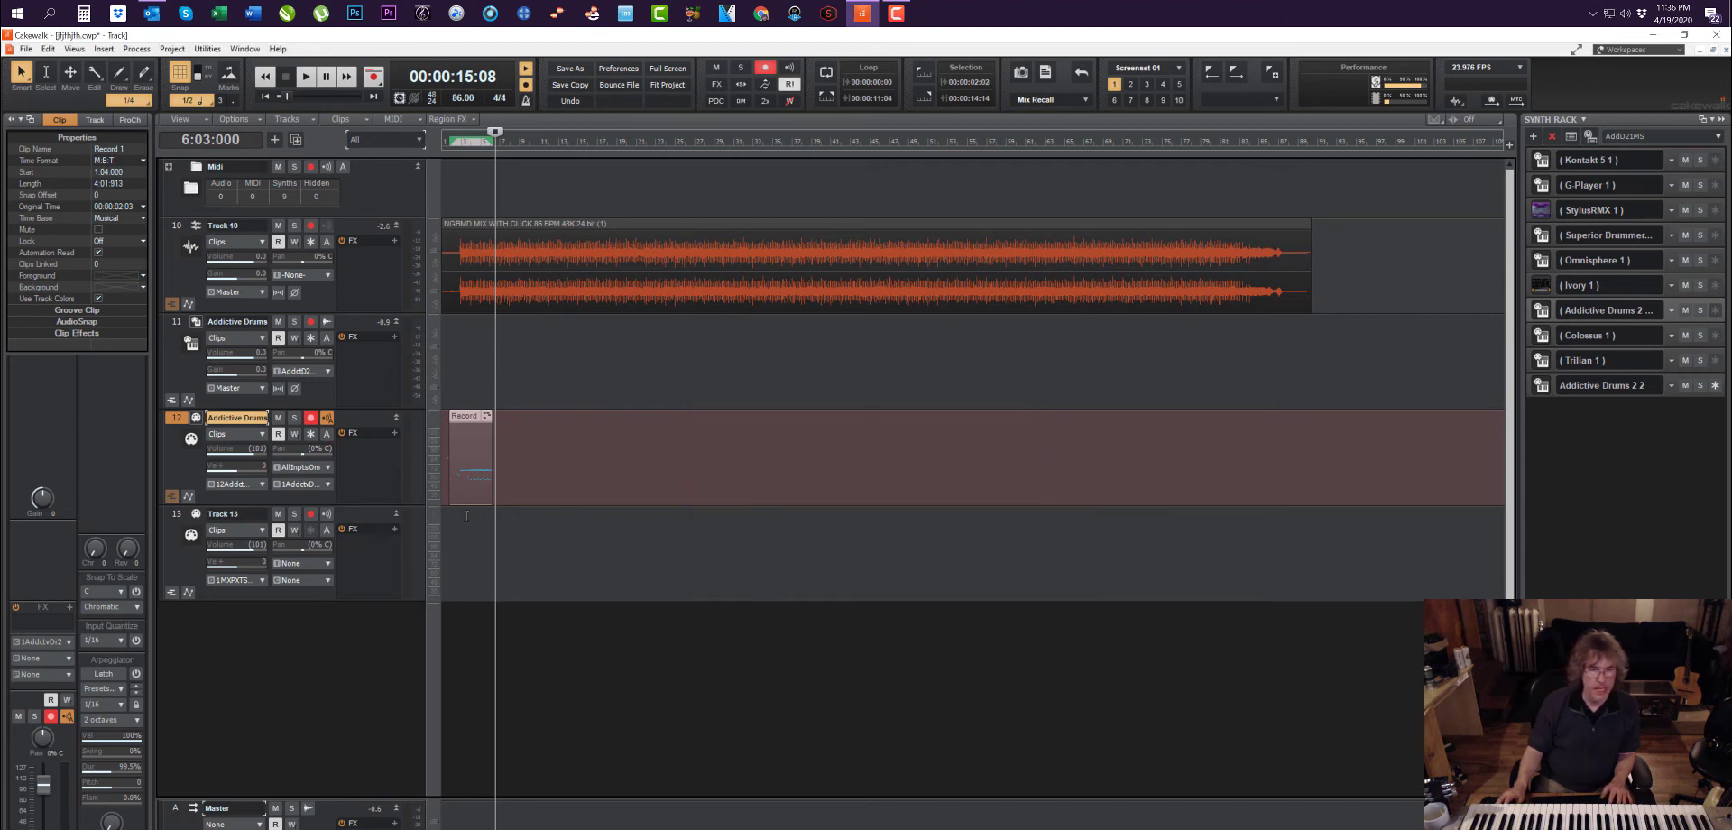
Step: Play the quantized drum part with the mix from 3:03:000 to check its timing
{"action": "left_click", "coordinate": [466, 516]}
{"action": "key", "text": "space"}
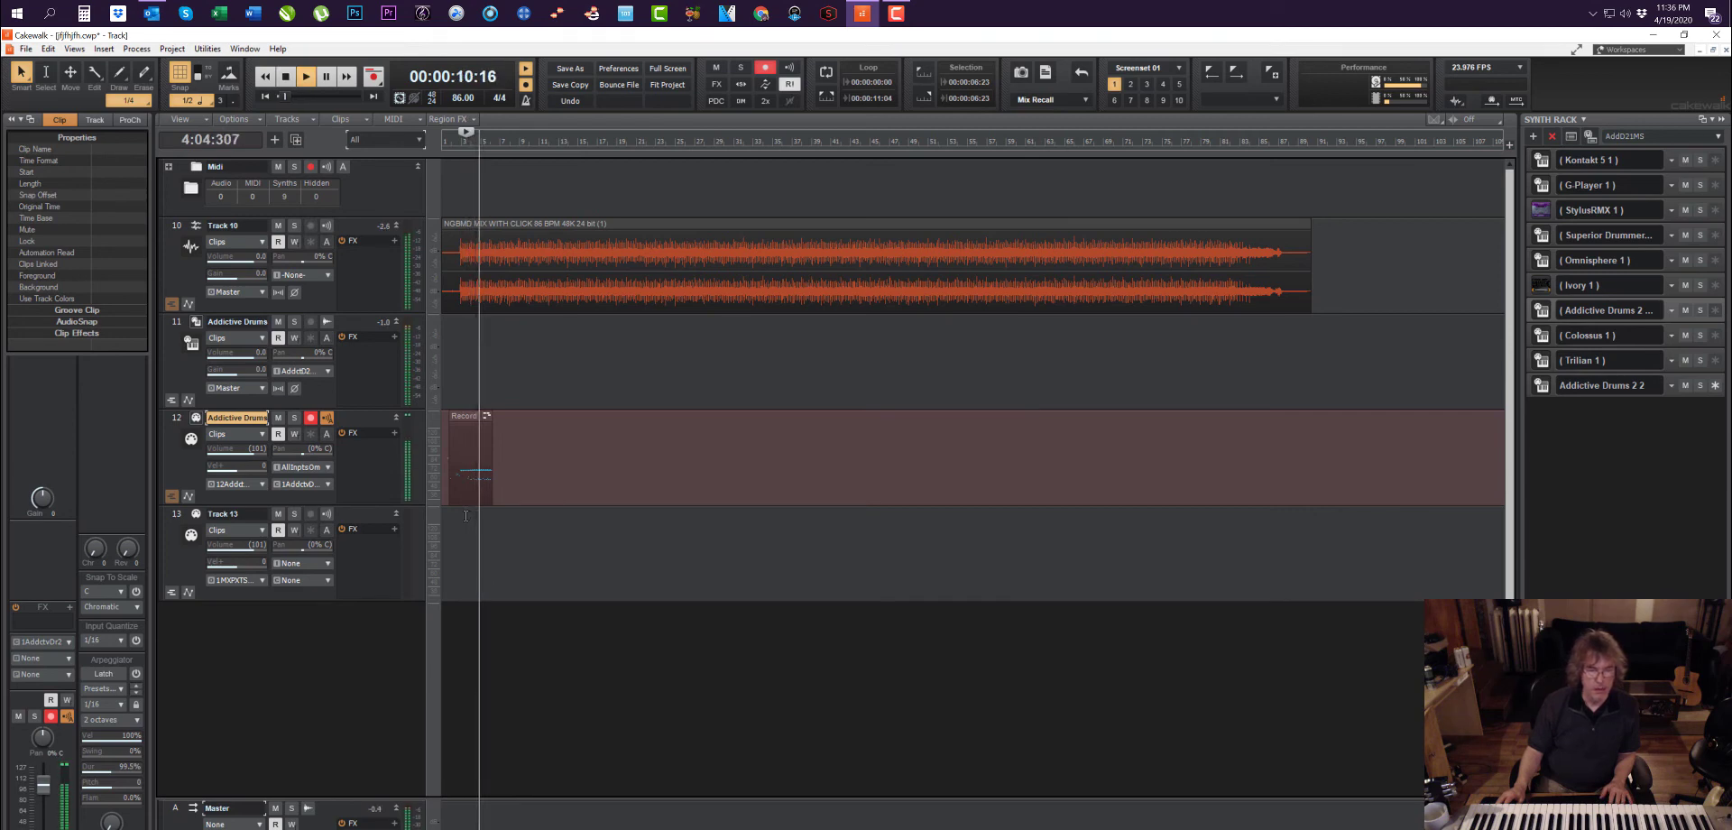
{"action": "key", "text": "space"}
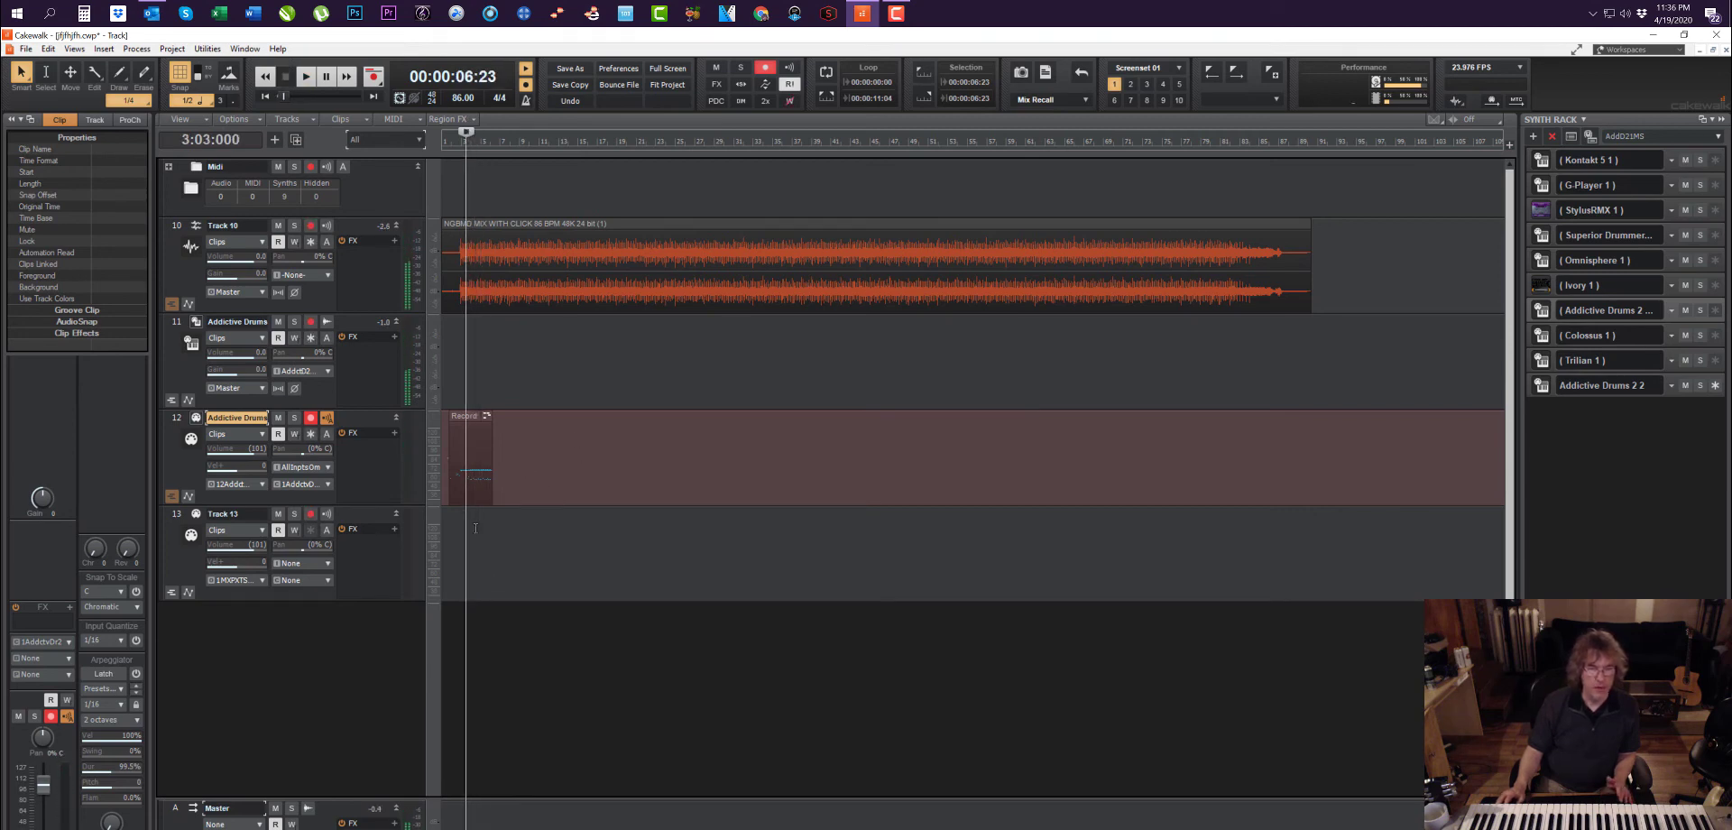
{"action": "left_click", "coordinate": [475, 526]}
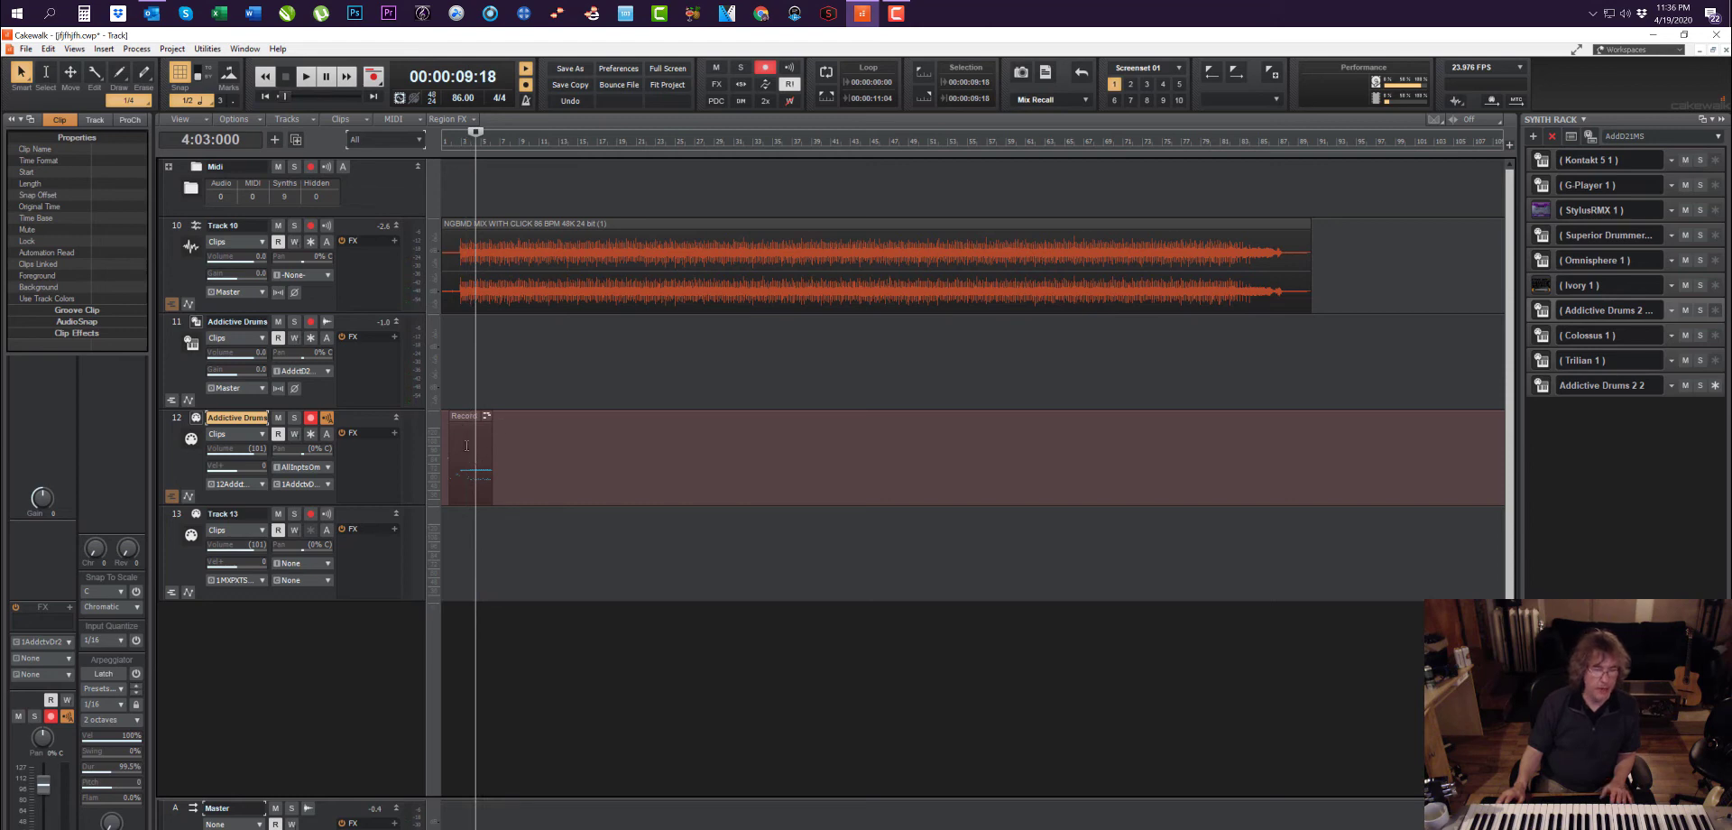
Step: Show the recorded drum clip in Staff View and set the playback position to 3:03:000
{"action": "left_click", "coordinate": [510, 448]}
{"action": "right_click", "coordinate": [454, 451]}
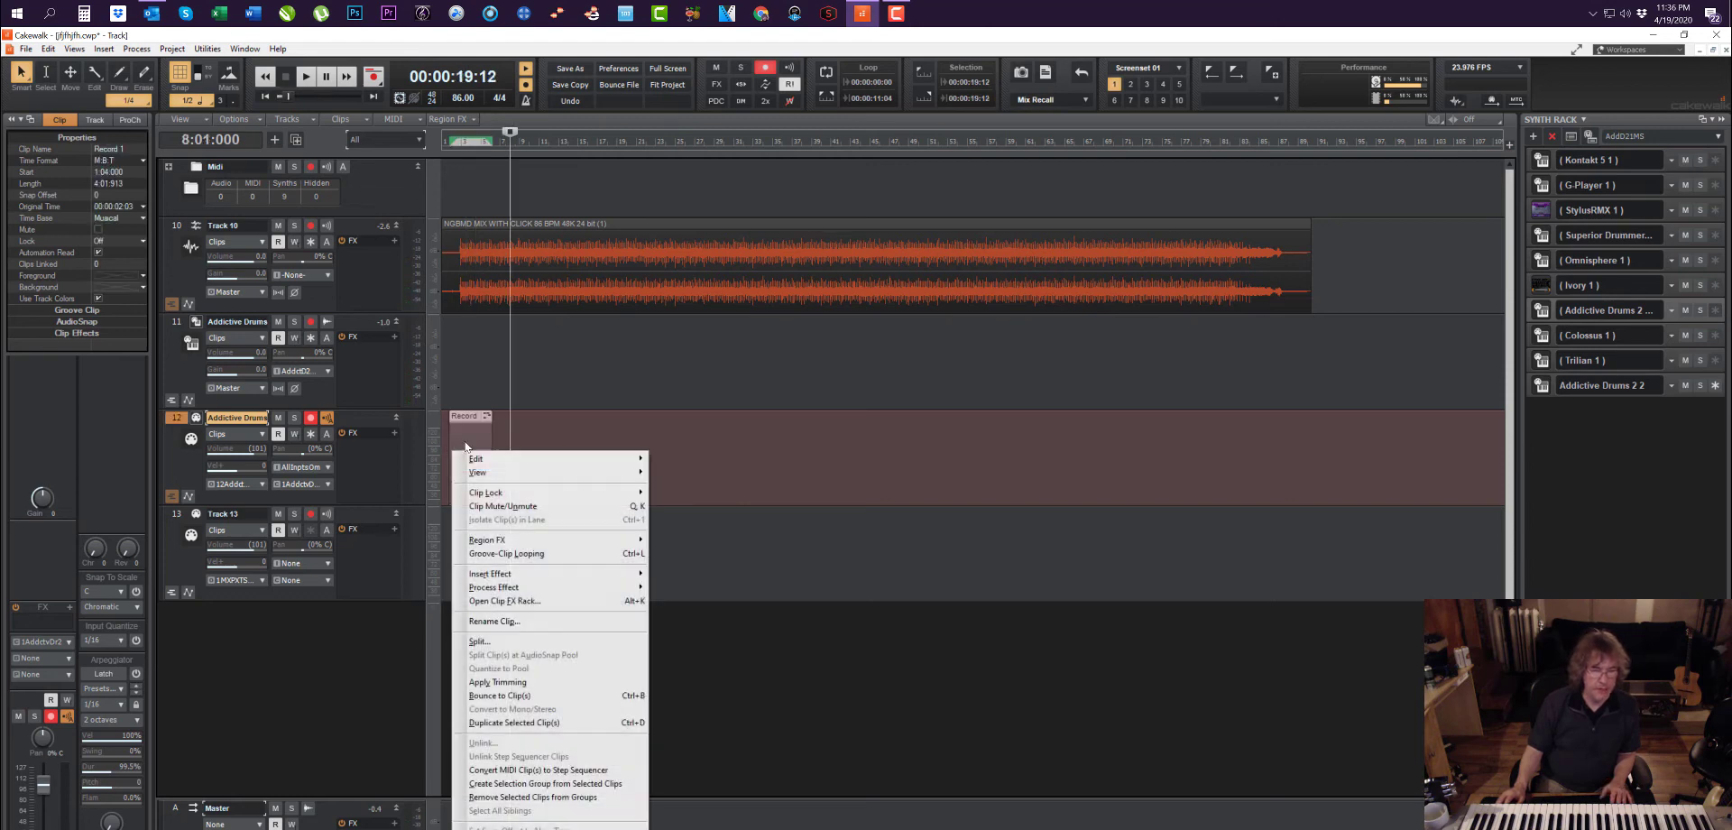
{"action": "right_click", "coordinate": [464, 434]}
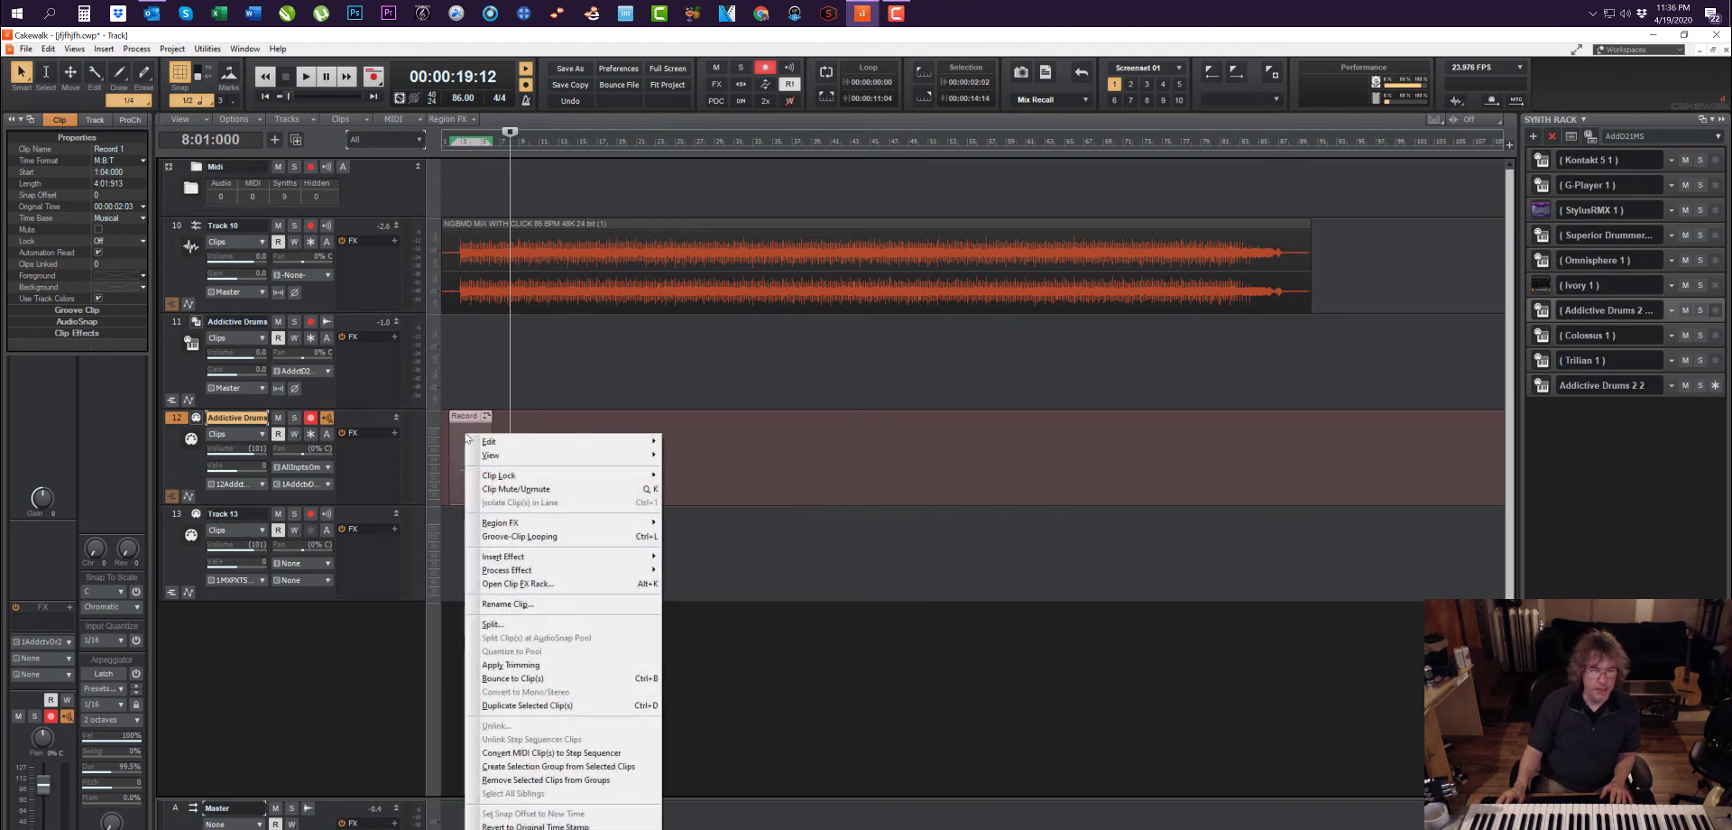
{"action": "mouse_move", "coordinate": [486, 456]}
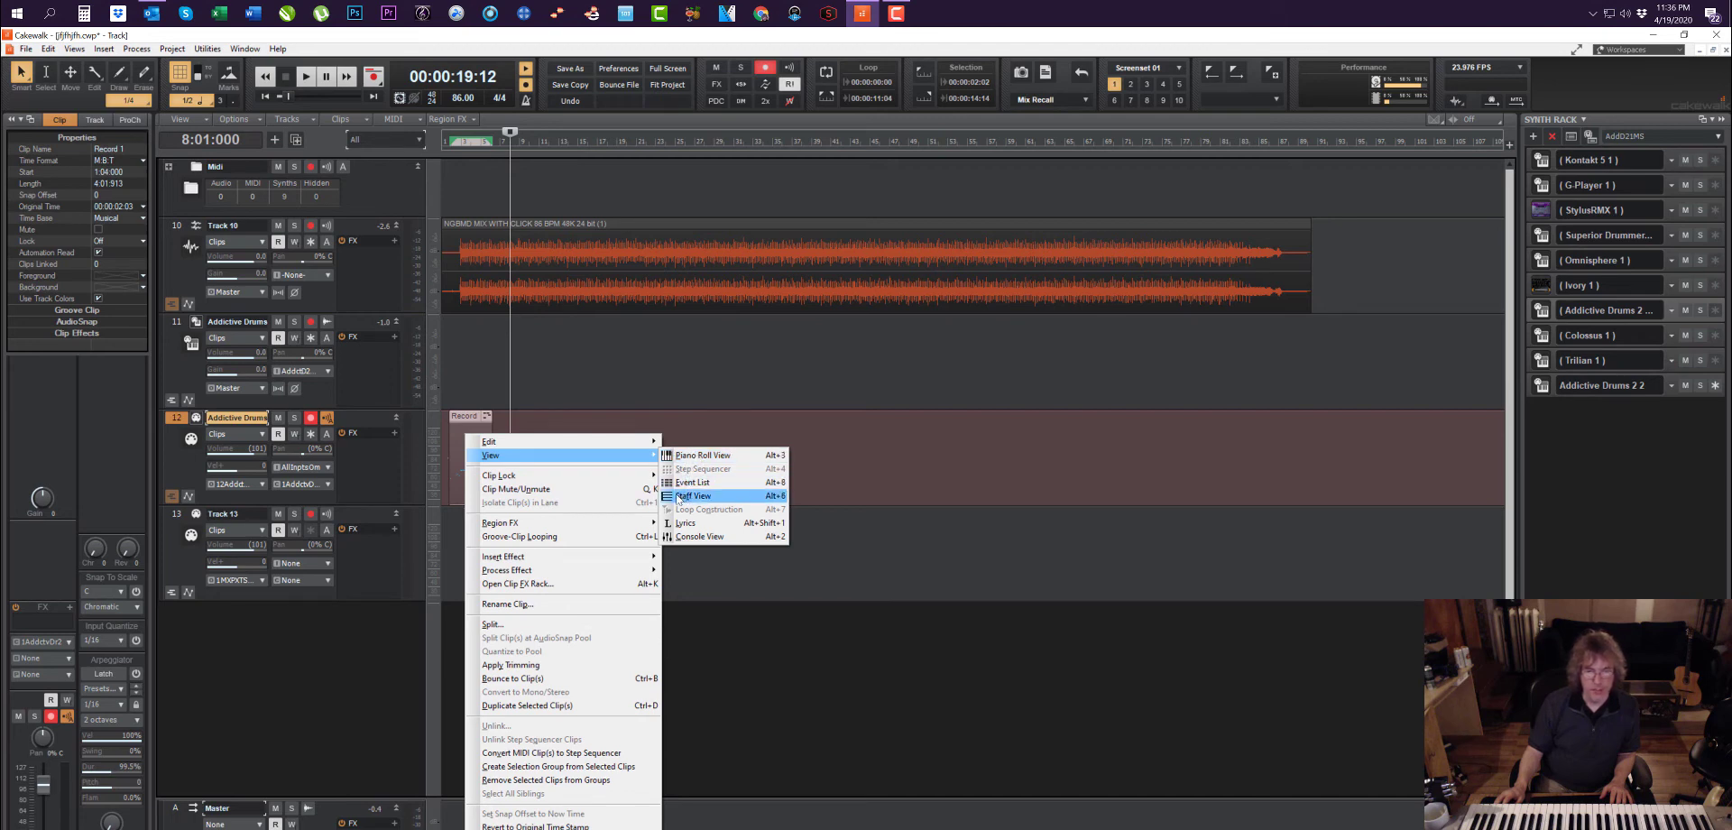
{"action": "left_click", "coordinate": [679, 496]}
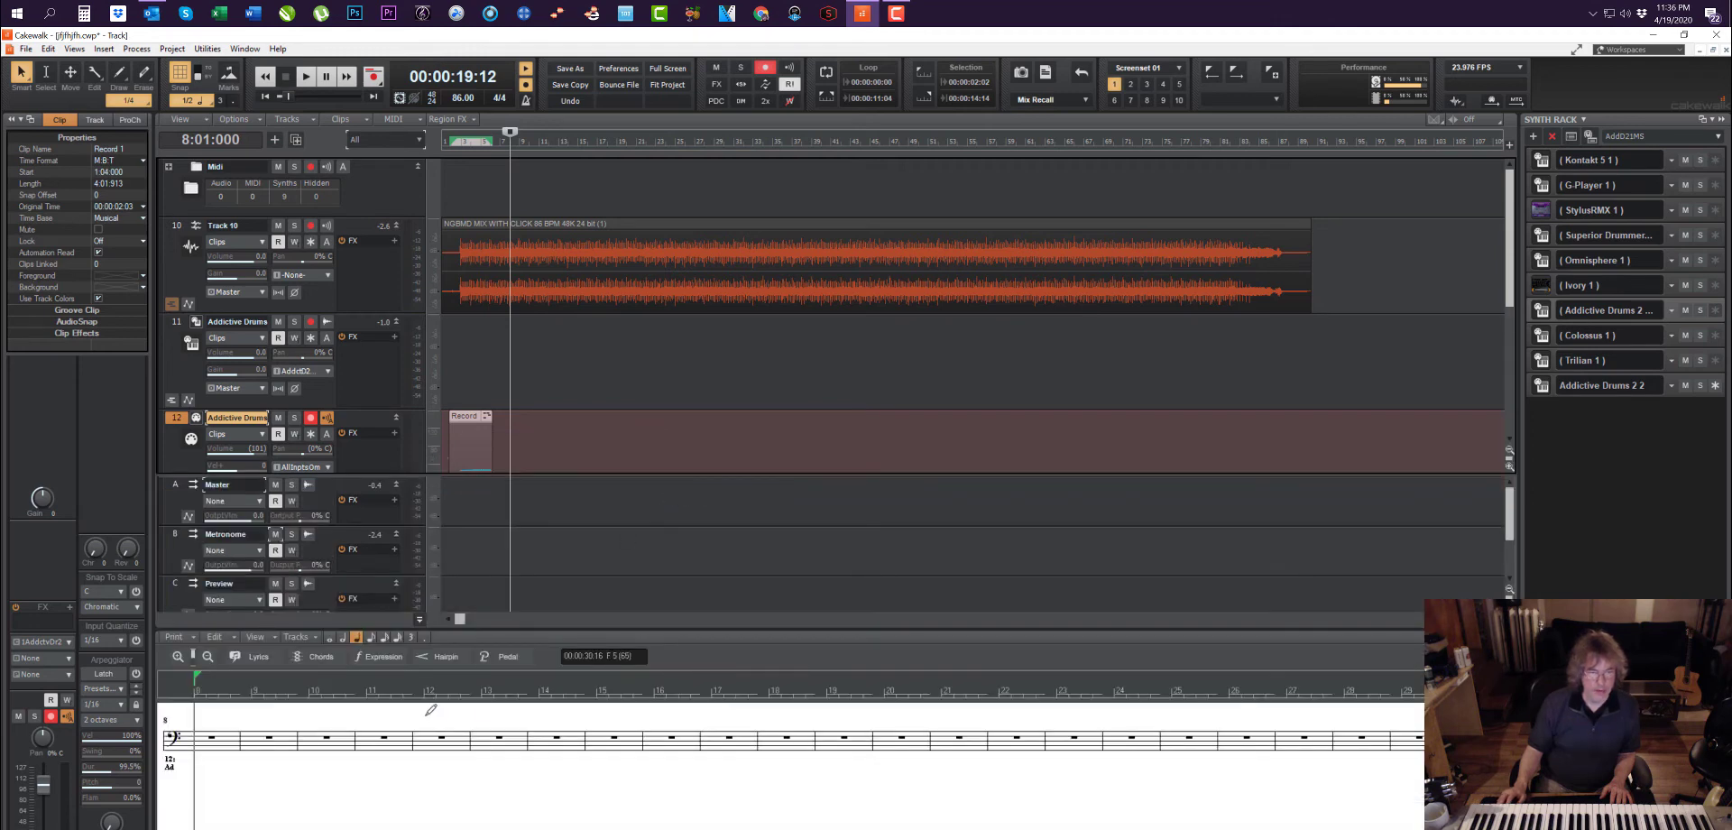
{"action": "left_click", "coordinate": [464, 395]}
{"action": "key", "text": "space"}
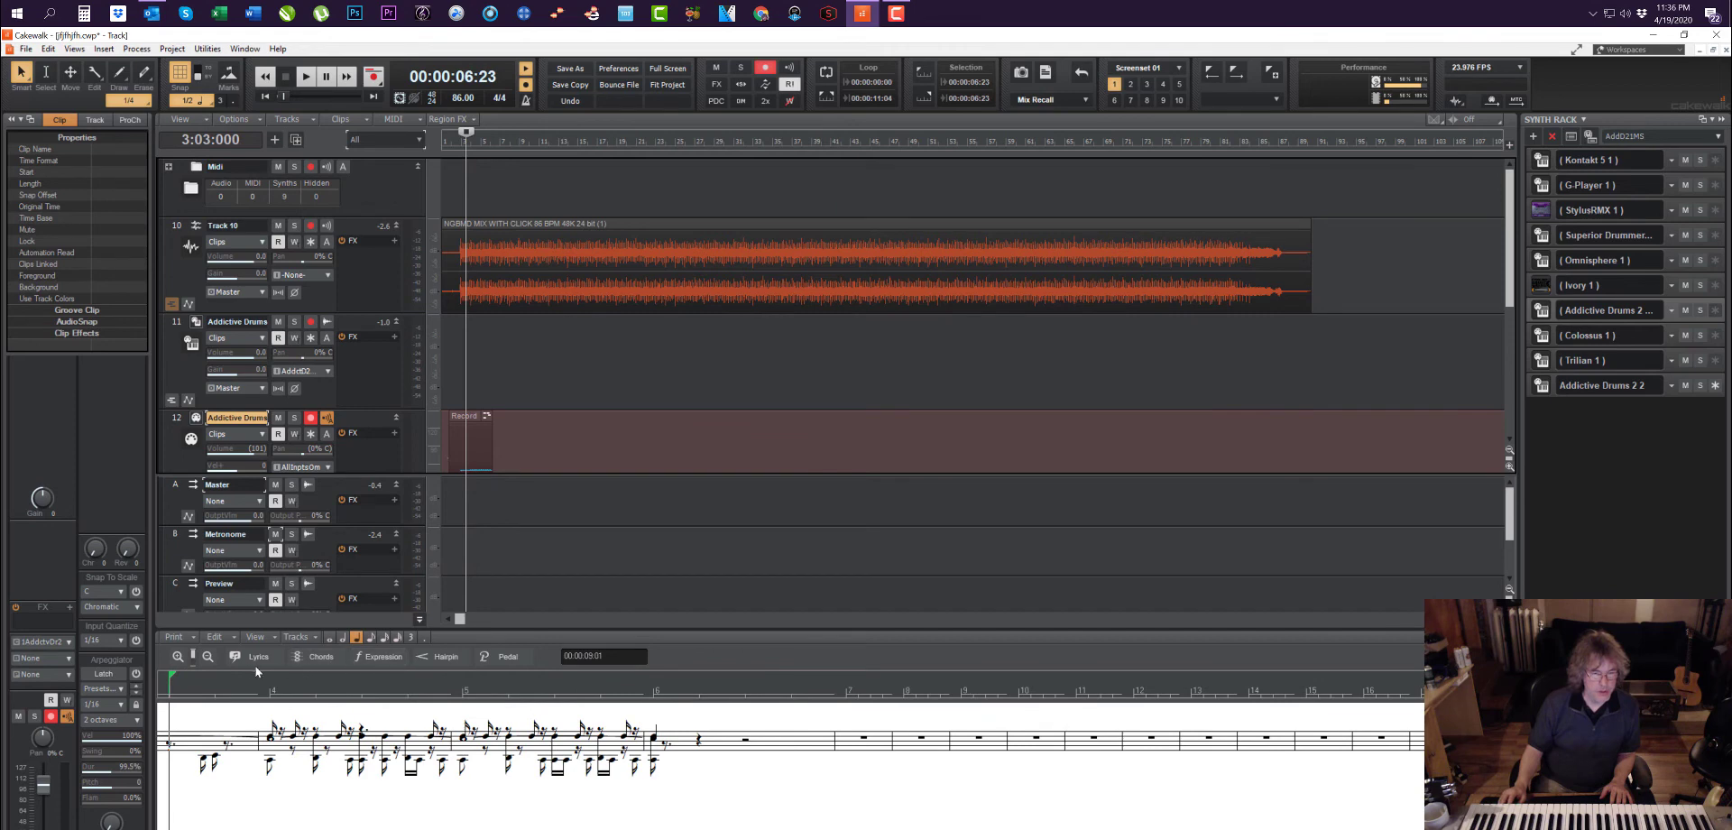
Step: Enlarge the drum notation and inspect the note properties of the low note at the start of measure 4
{"action": "left_click", "coordinate": [178, 657]}
{"action": "left_click", "coordinate": [178, 658]}
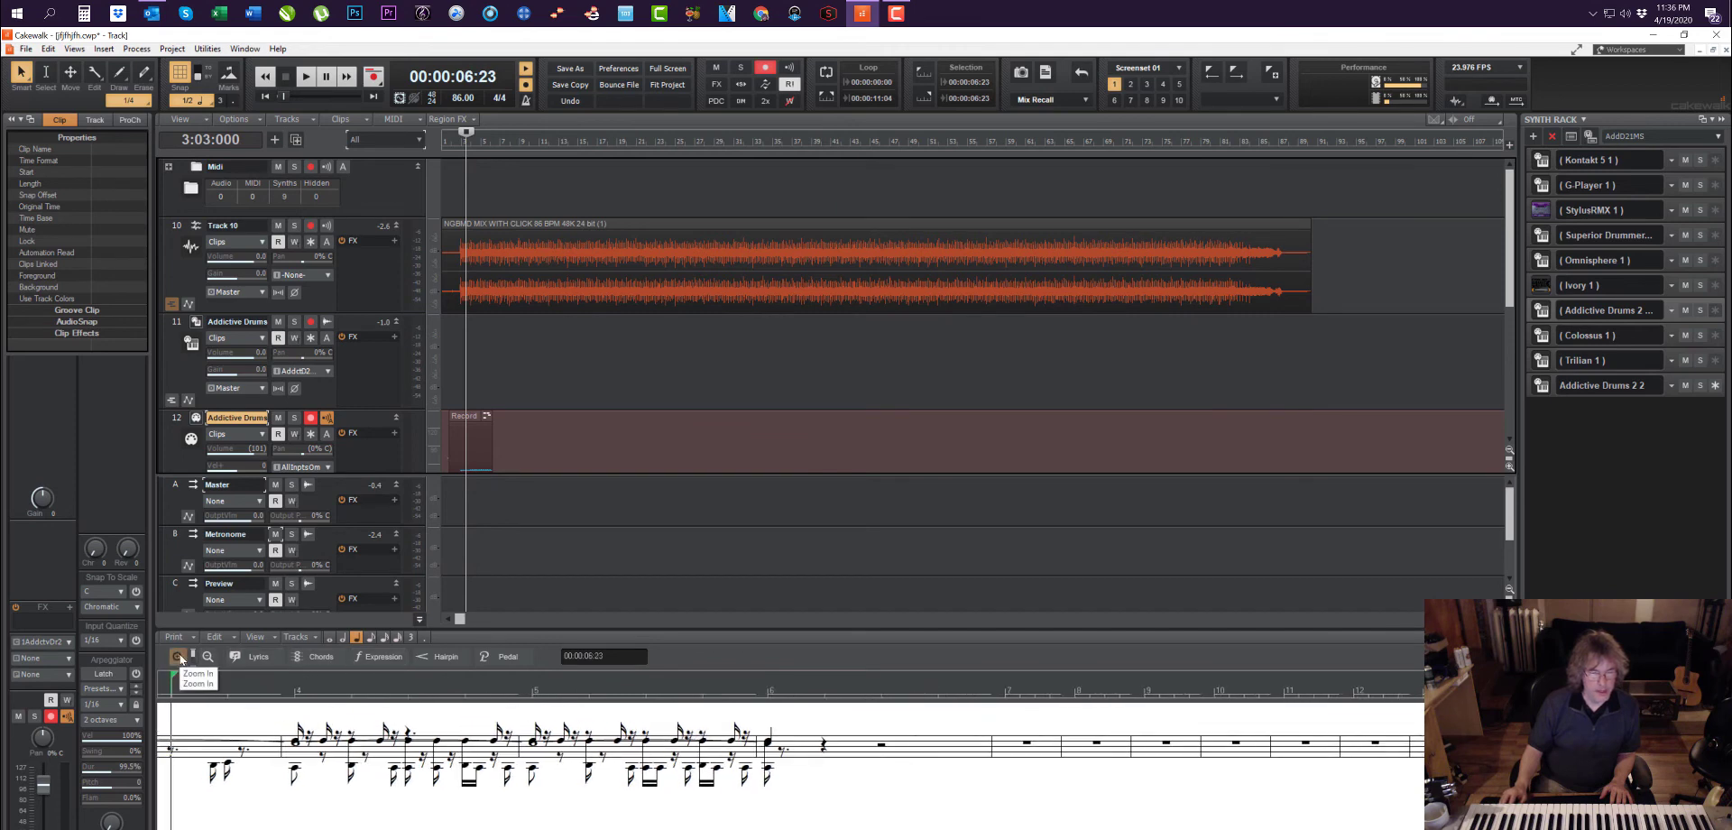
{"action": "left_click", "coordinate": [178, 657]}
{"action": "left_click", "coordinate": [178, 657]}
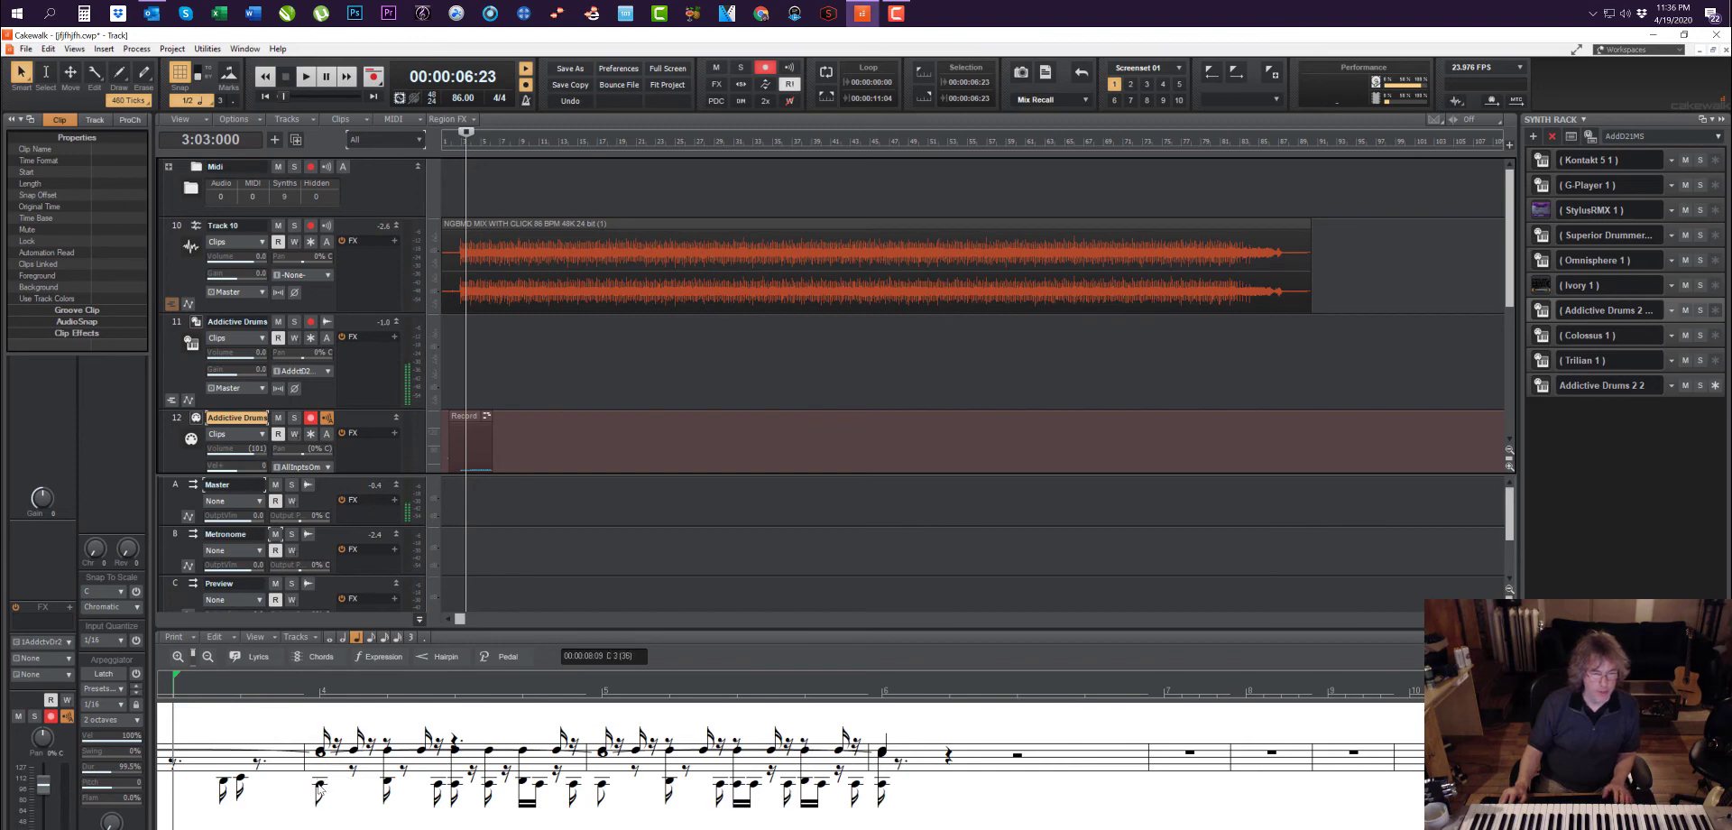
{"action": "right_click", "coordinate": [320, 791]}
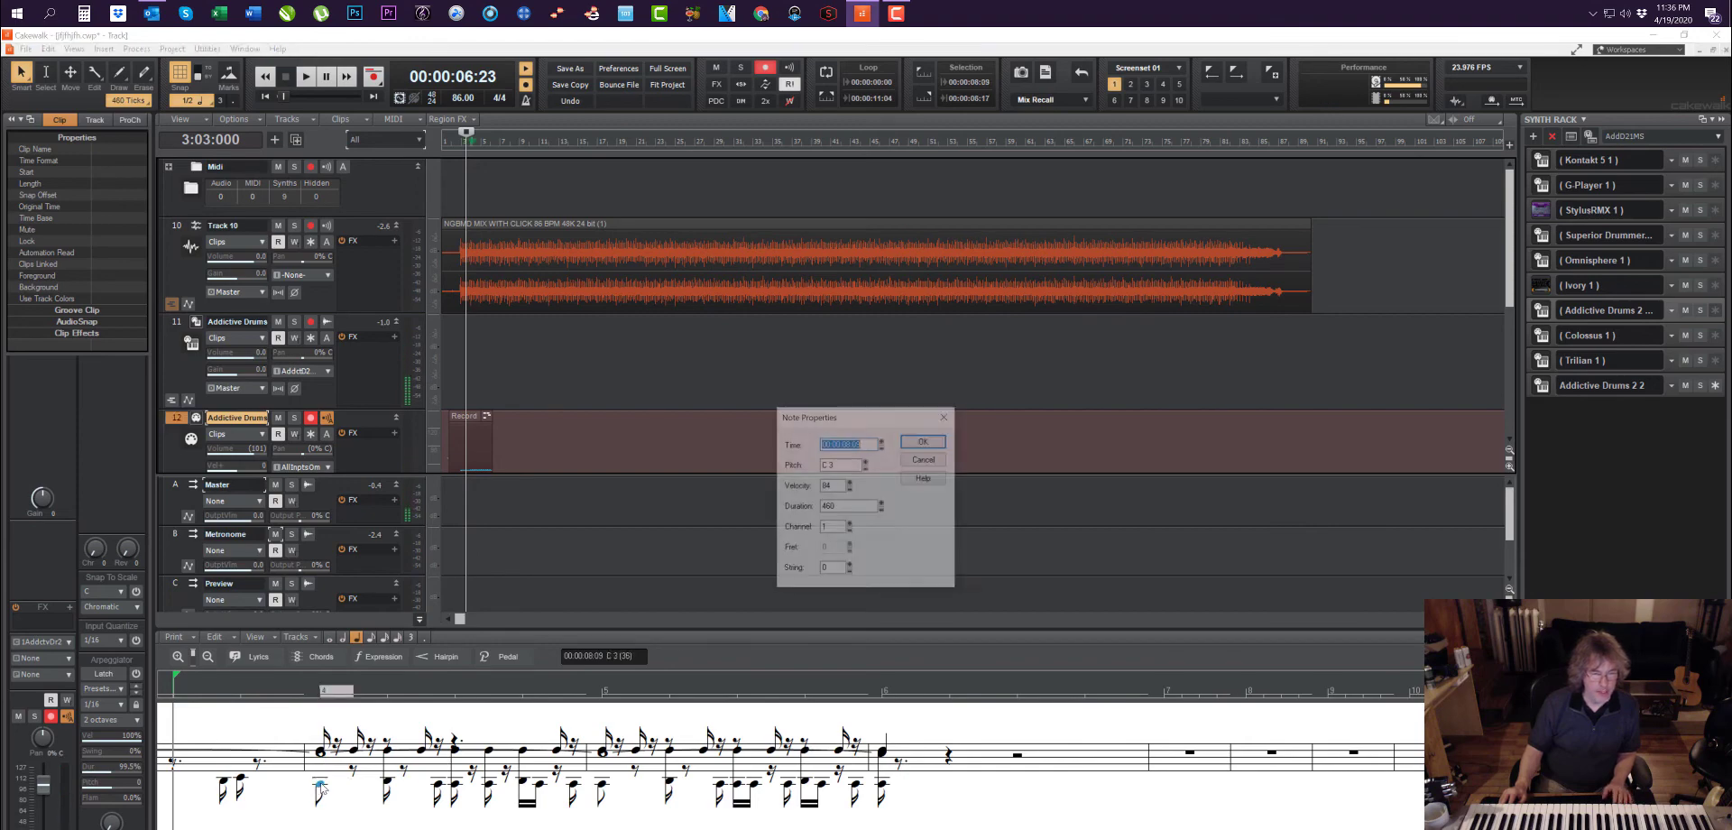
{"action": "left_click", "coordinate": [921, 459]}
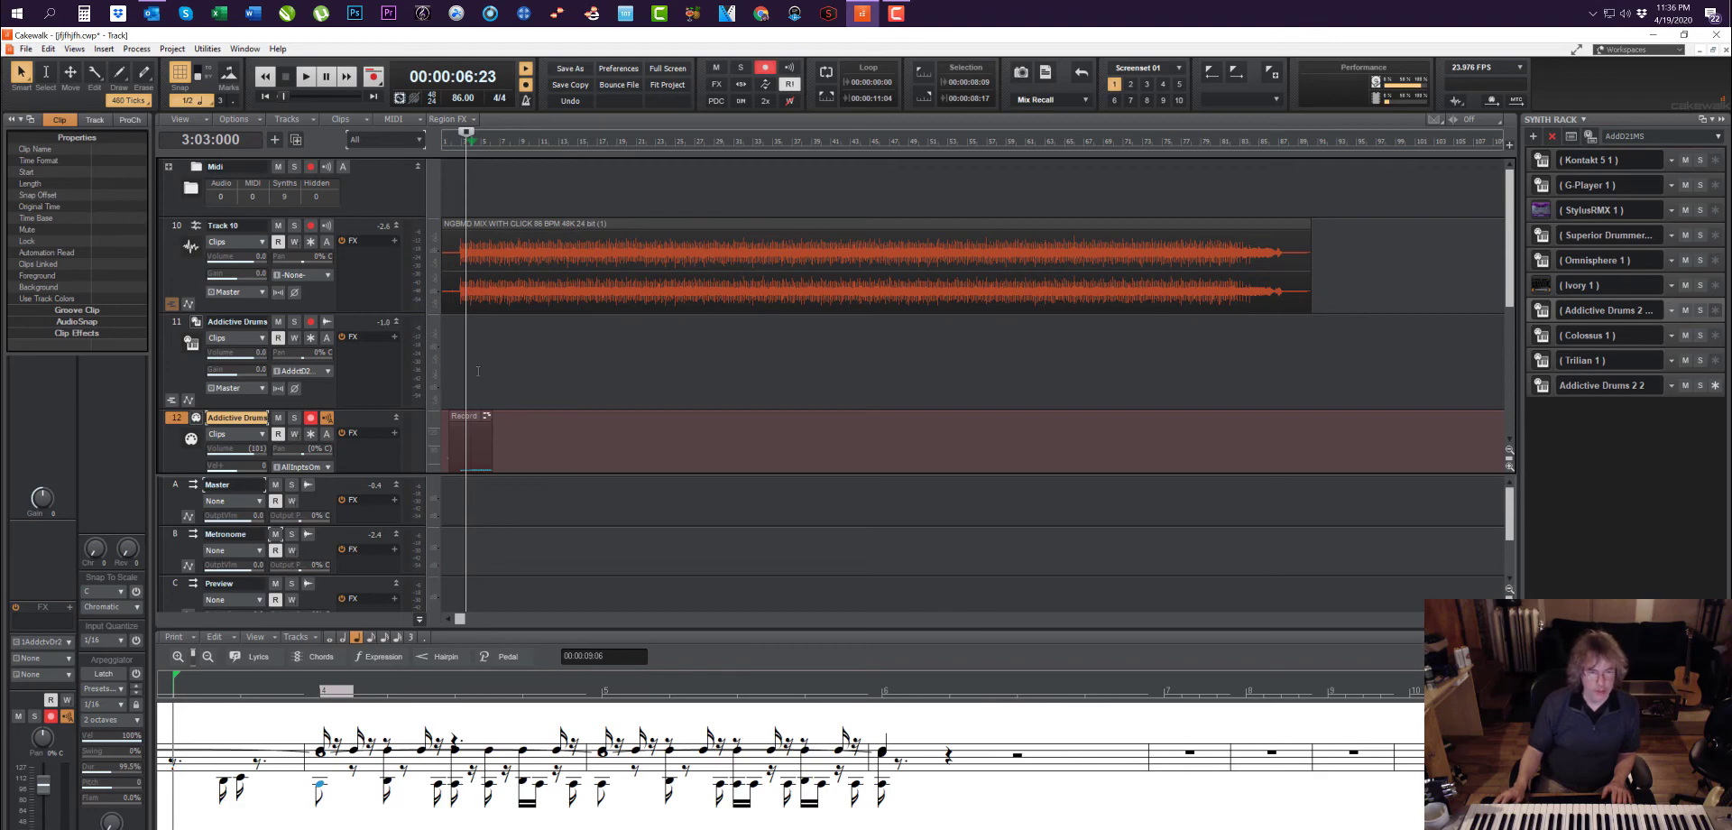
Step: Show the recorded drum clip in Piano Roll View and make the editor area taller
{"action": "right_click", "coordinate": [465, 429]}
{"action": "mouse_move", "coordinate": [623, 449]}
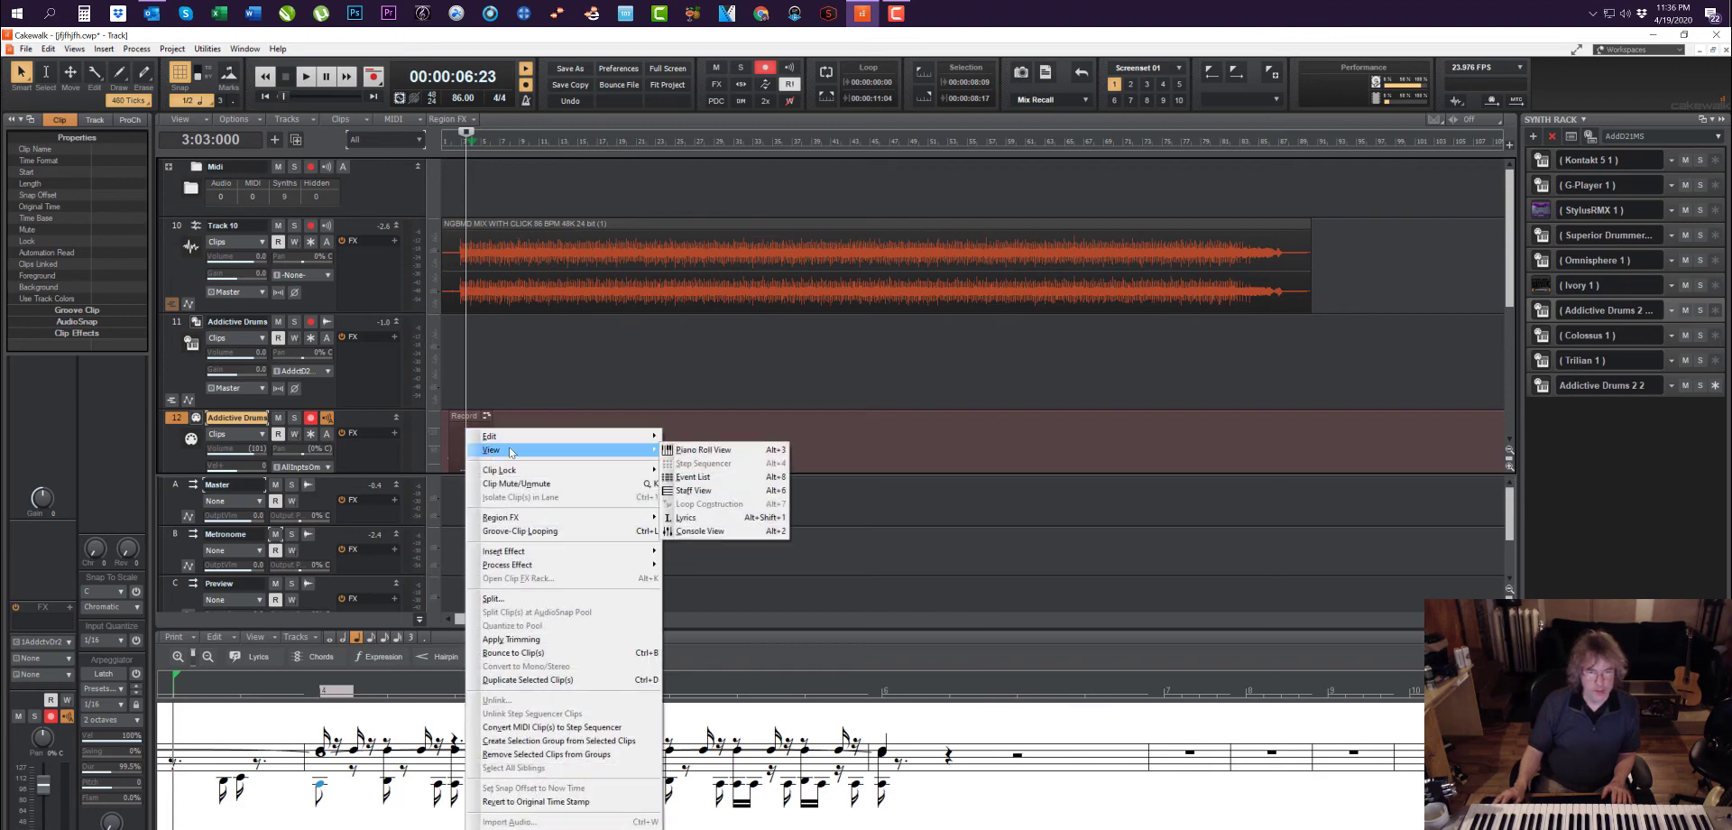
{"action": "left_click", "coordinate": [697, 451]}
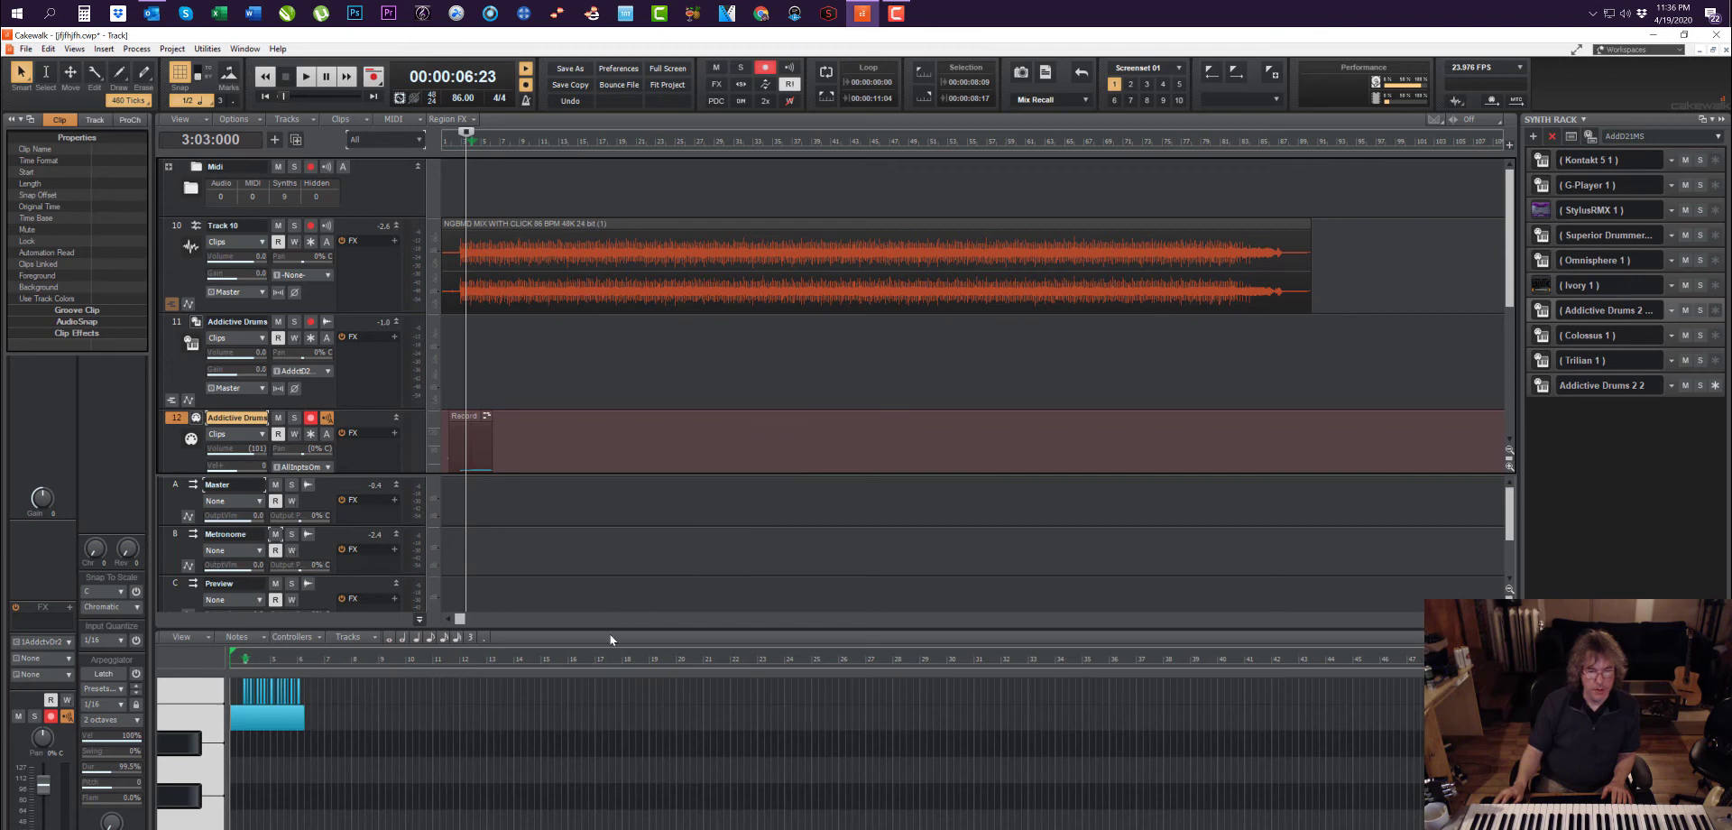
{"action": "left_click_drag", "start_coordinate": [609, 632], "coordinate": [597, 501]}
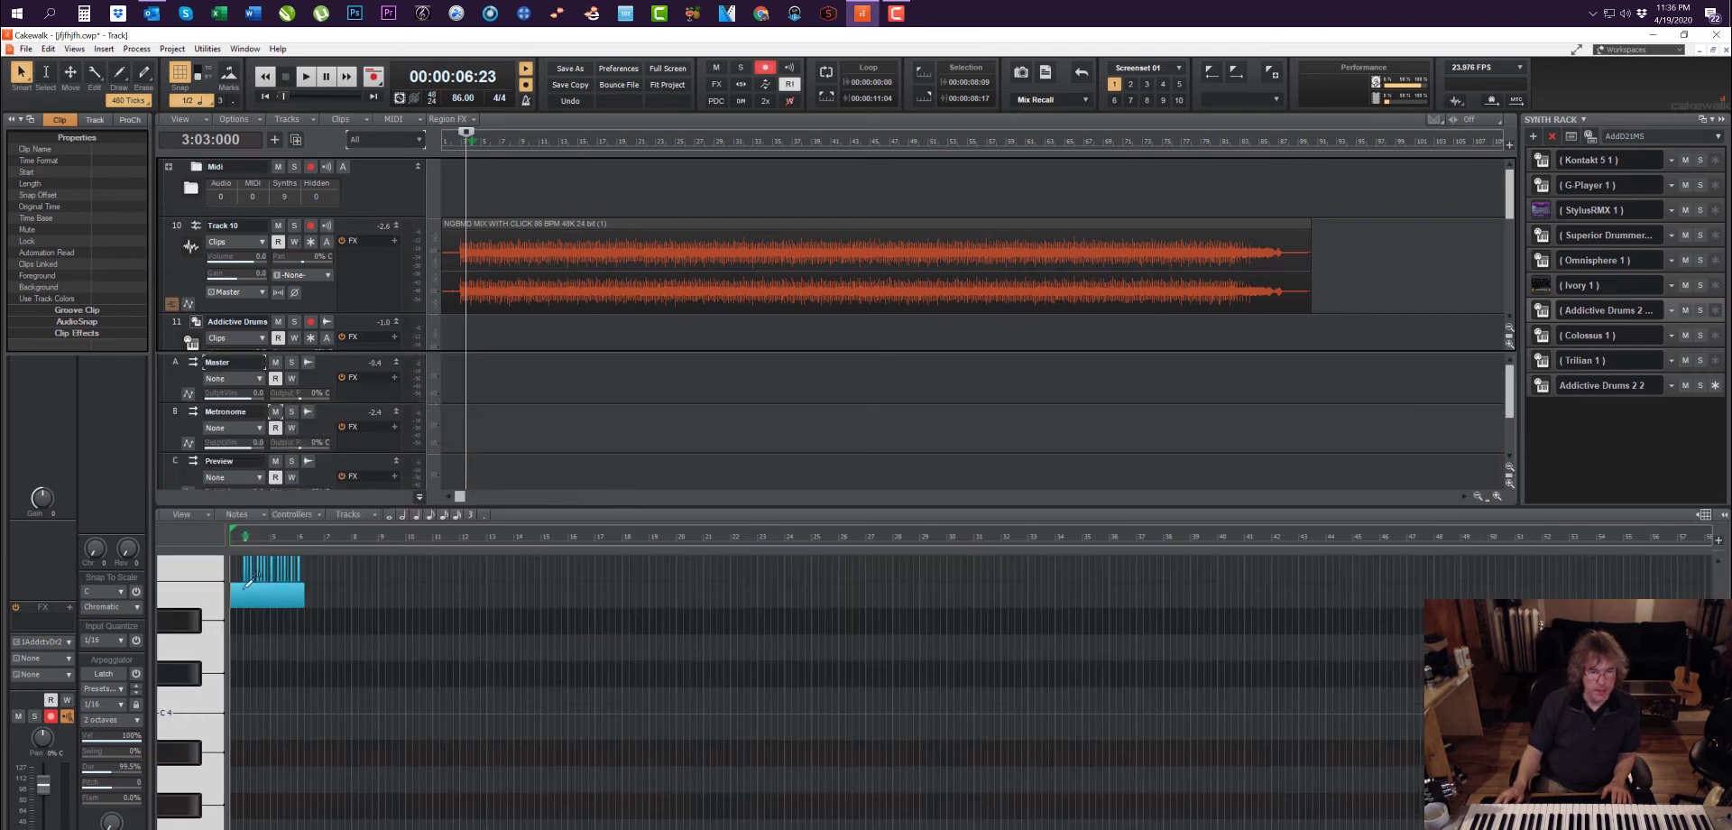
Step: Play the drum part from 2:03:000 and examine its notes up close in the piano roll
{"action": "key", "text": "ctrl+Page_Down"}
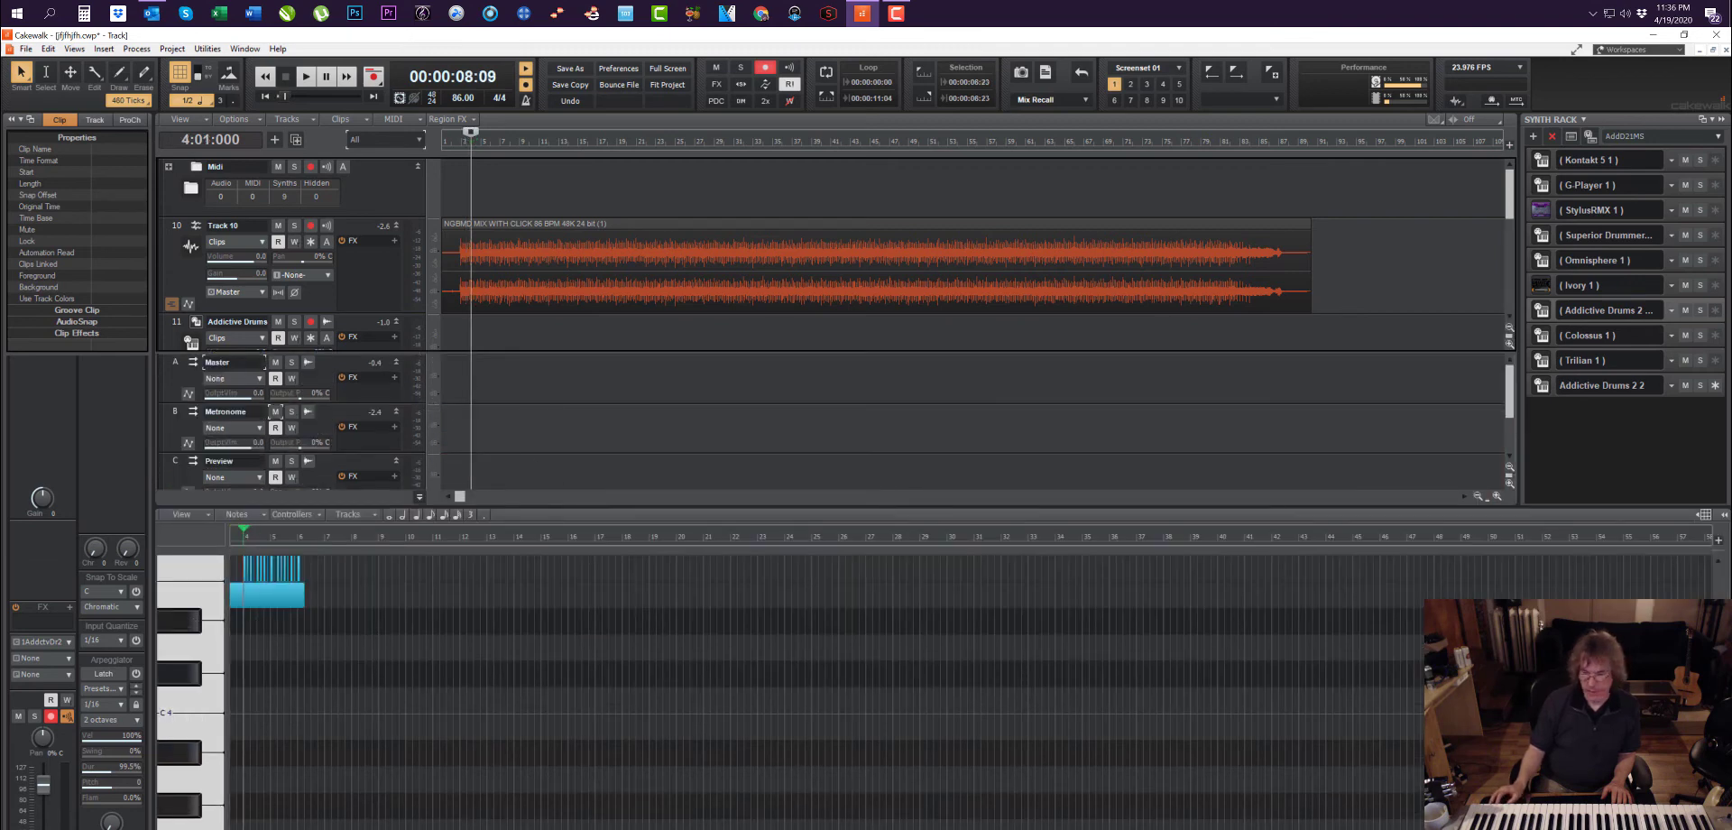
{"action": "scroll", "coordinate": [902, 685], "scroll_direction": "up", "scroll_amount": 5}
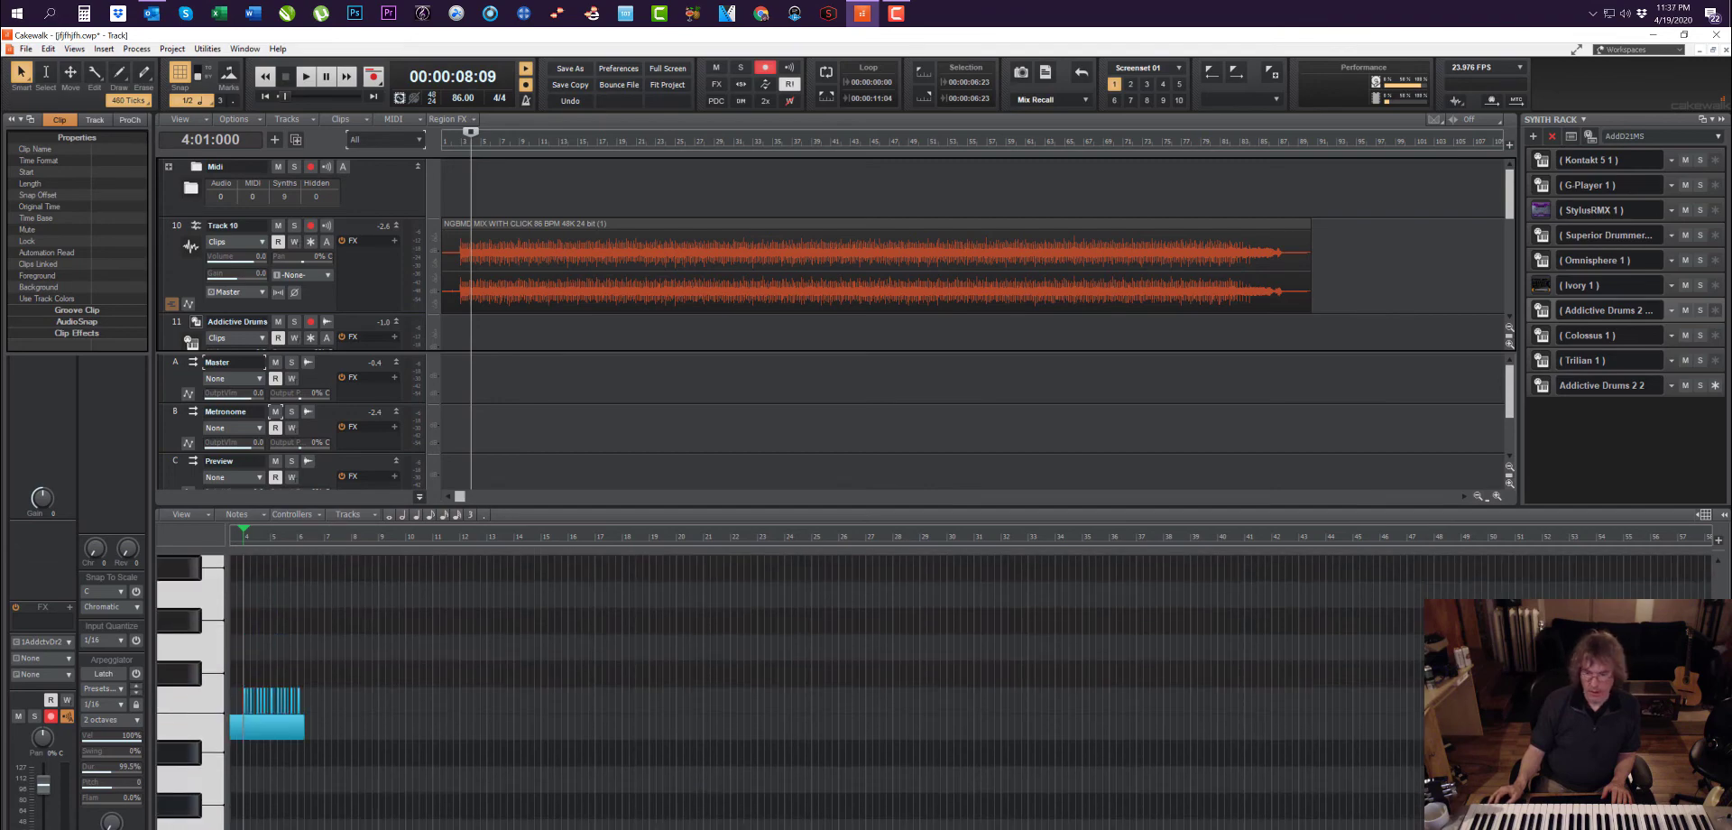
{"action": "scroll", "coordinate": [572, 624], "scroll_direction": "up", "scroll_amount": 6, "text": "ctrl"}
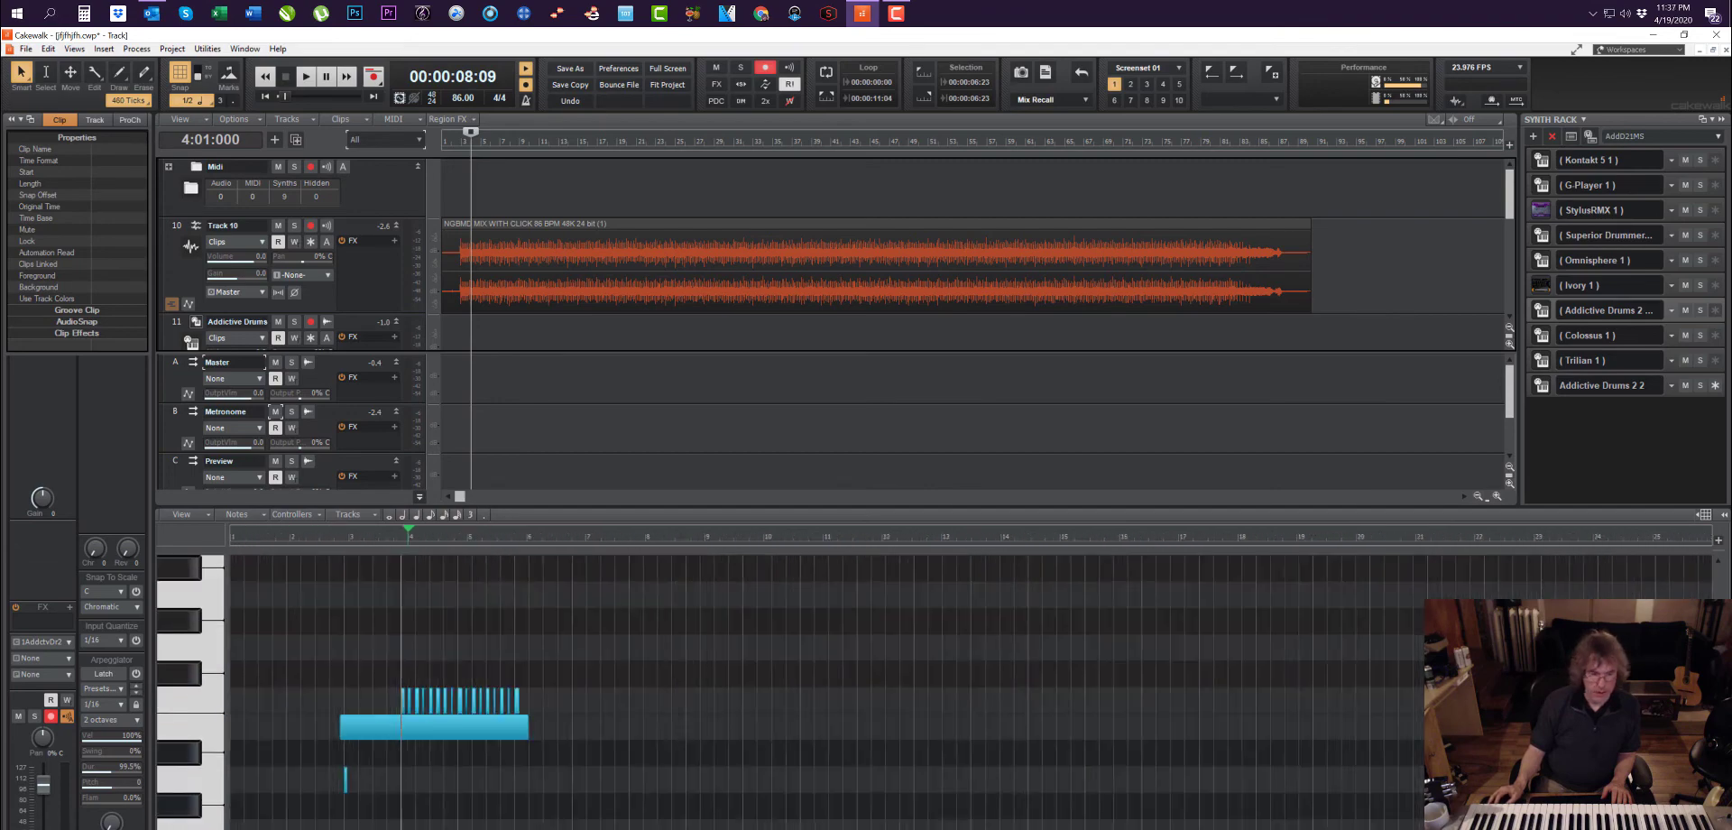
{"action": "left_click", "coordinate": [403, 535]}
{"action": "scroll", "coordinate": [466, 703], "scroll_direction": "down", "scroll_amount": 6}
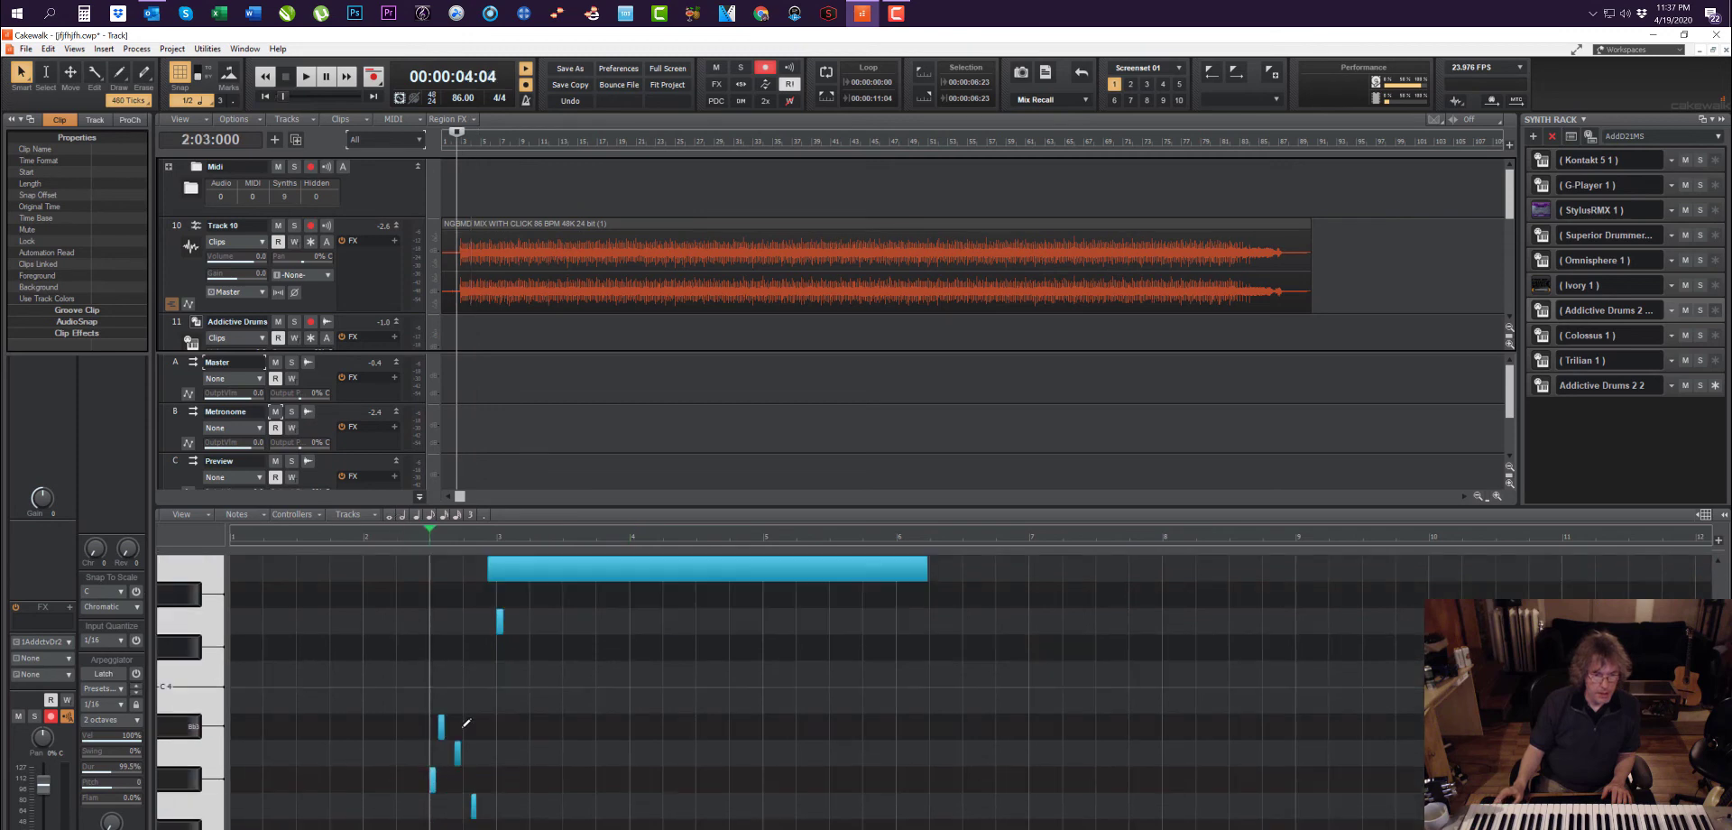
{"action": "key", "text": "space"}
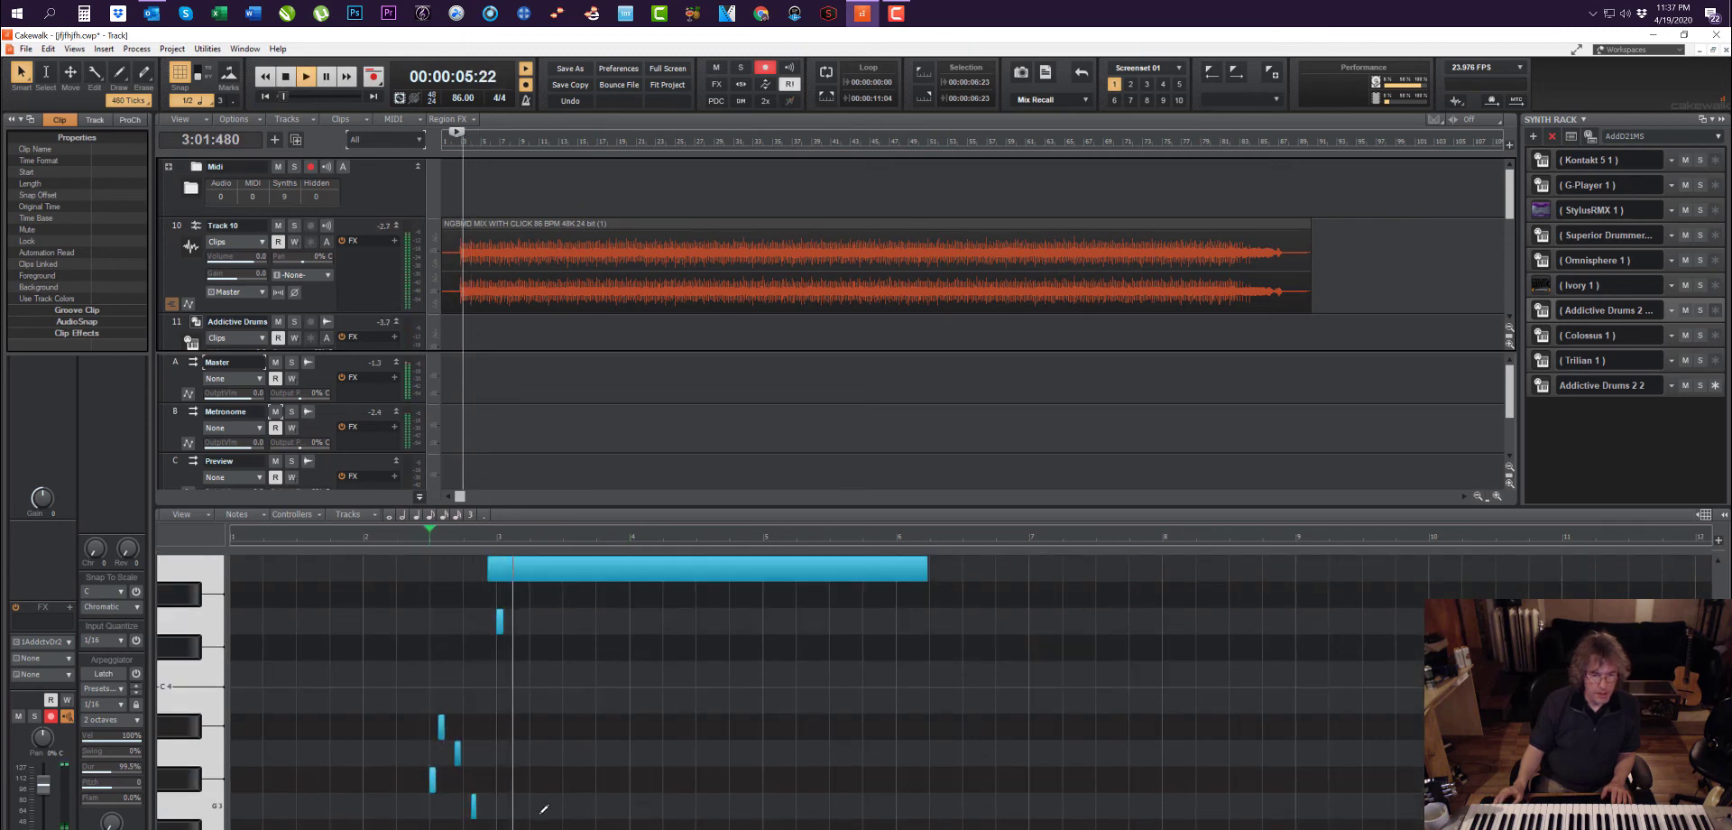
{"action": "scroll", "coordinate": [551, 814], "scroll_direction": "down", "scroll_amount": 6}
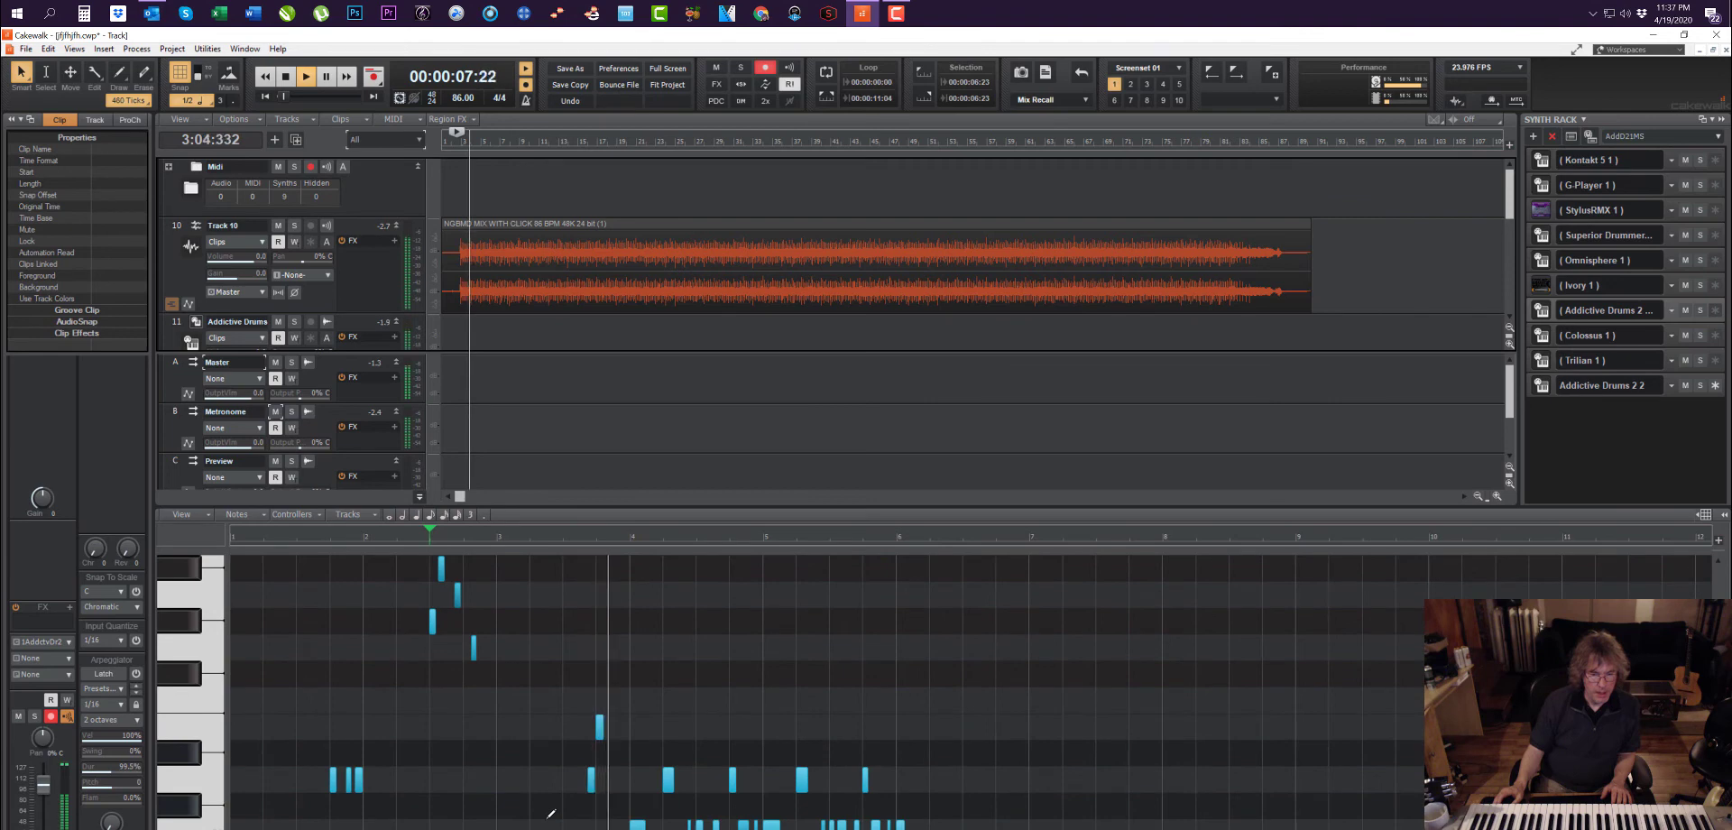
{"action": "key", "text": "space"}
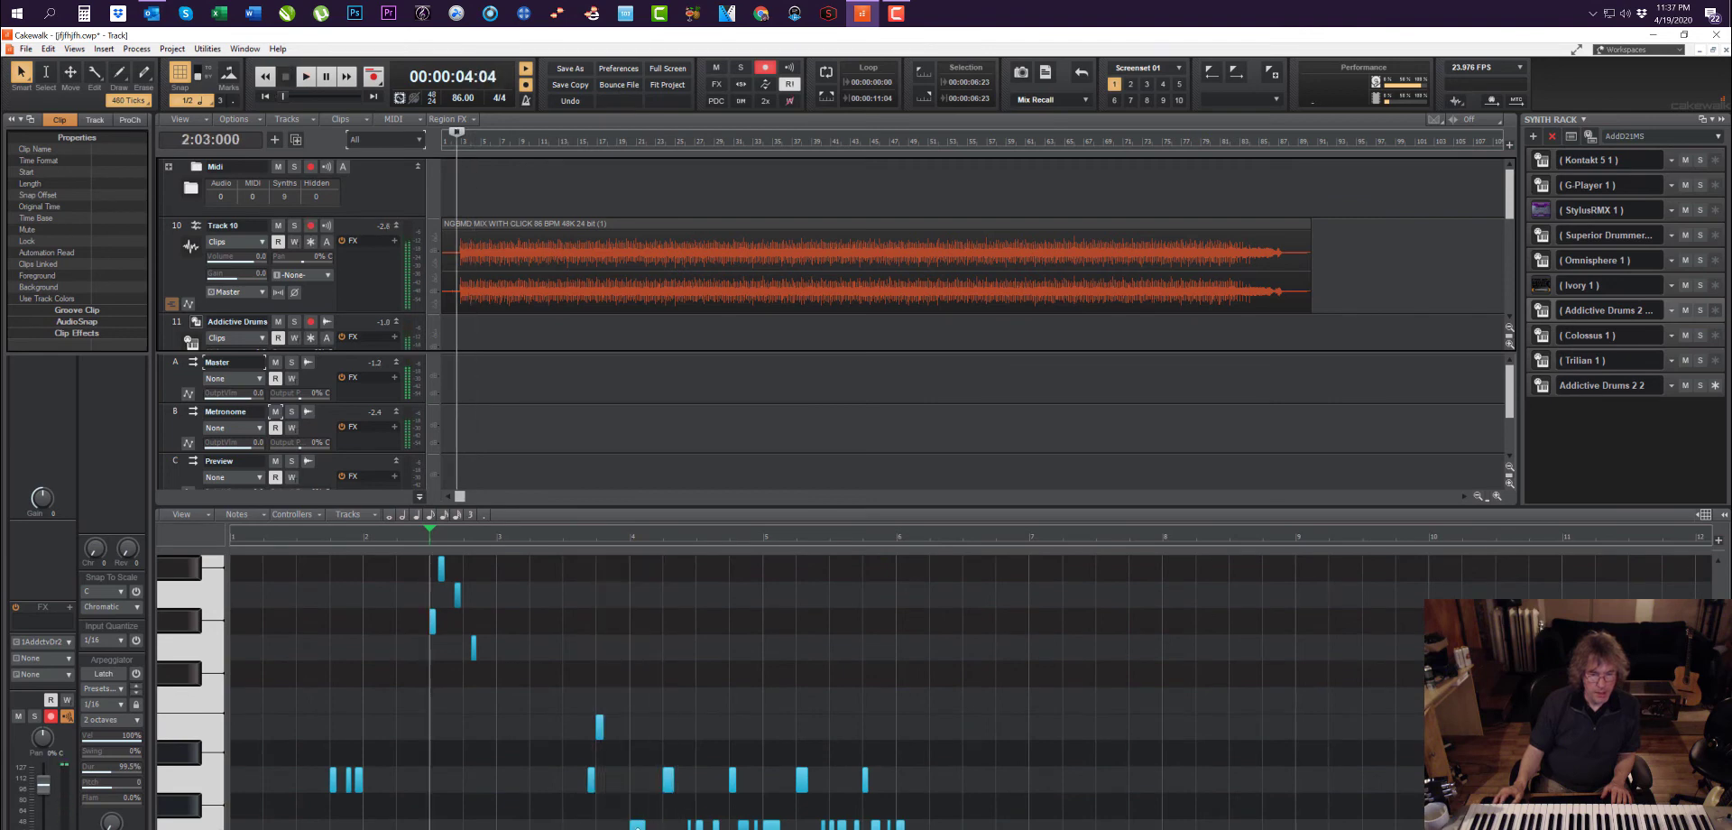
Step: Remove the drum note at the start of measure 4 in the piano roll and put it back in the same place
{"action": "mouse_move", "coordinate": [637, 823]}
{"action": "left_mouse_down"}
{"action": "mouse_move", "coordinate": [638, 775]}
{"action": "mouse_move", "coordinate": [637, 823]}
{"action": "left_mouse_up"}
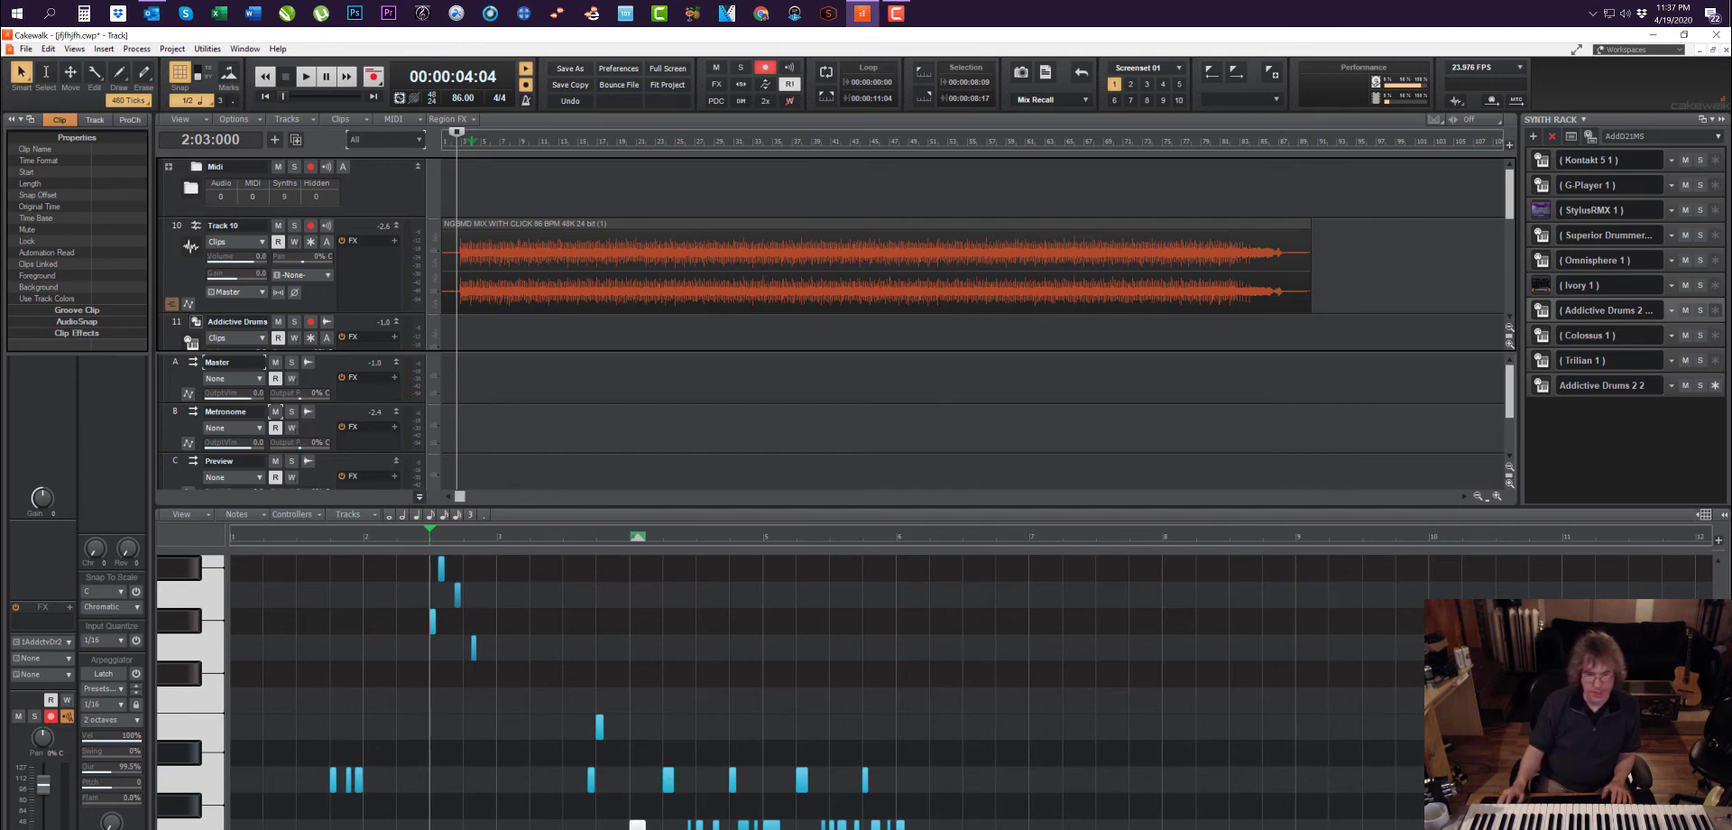
{"action": "left_click", "coordinate": [634, 826]}
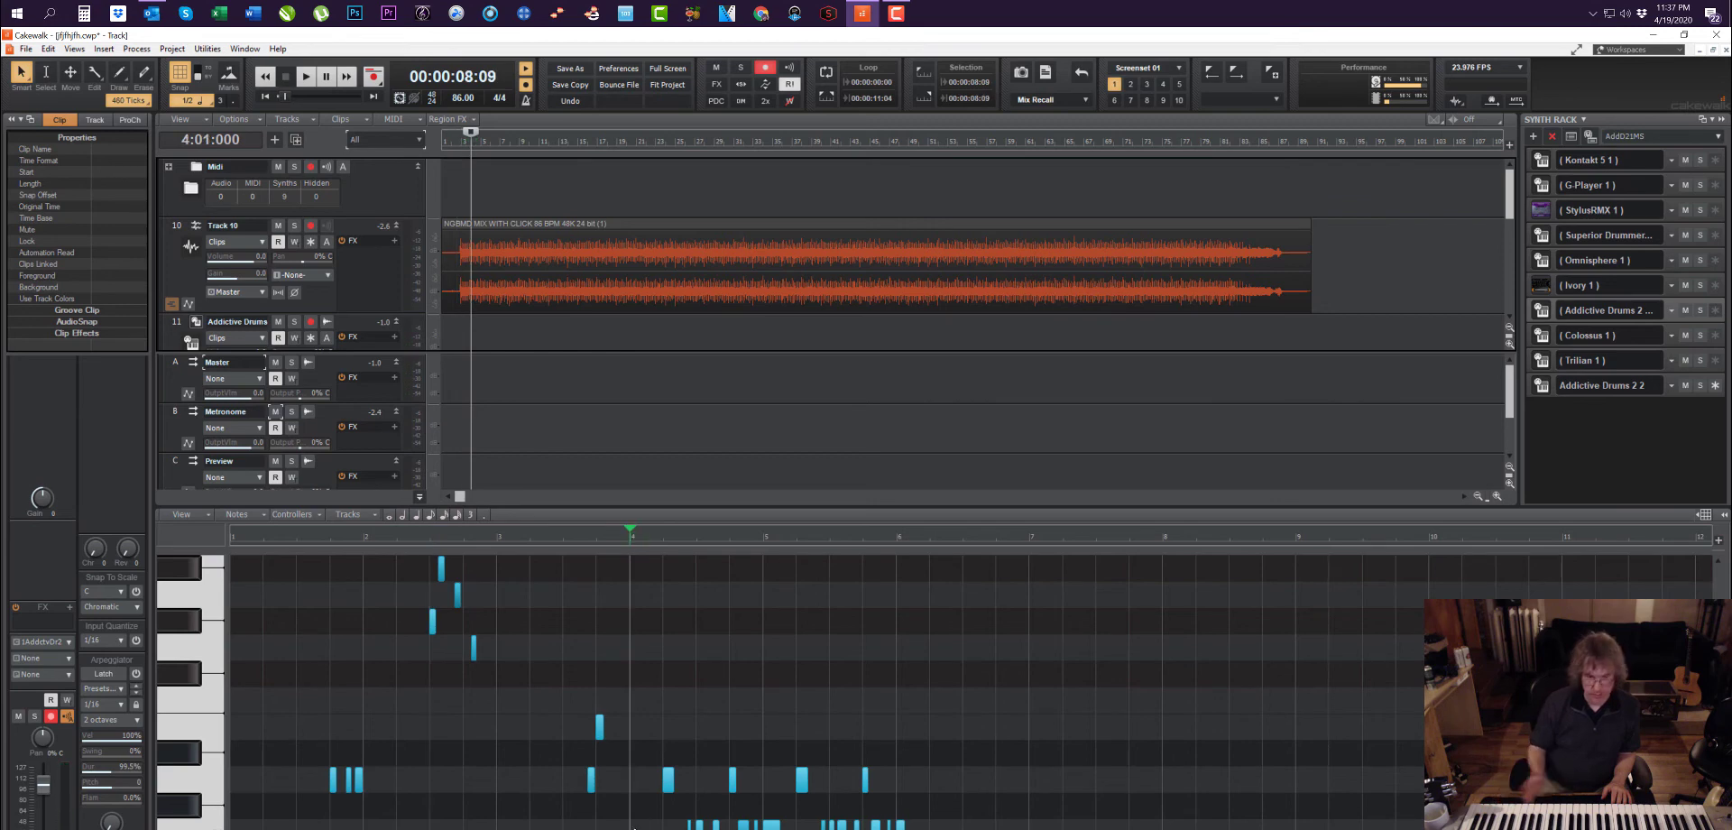
{"action": "left_click", "coordinate": [634, 826]}
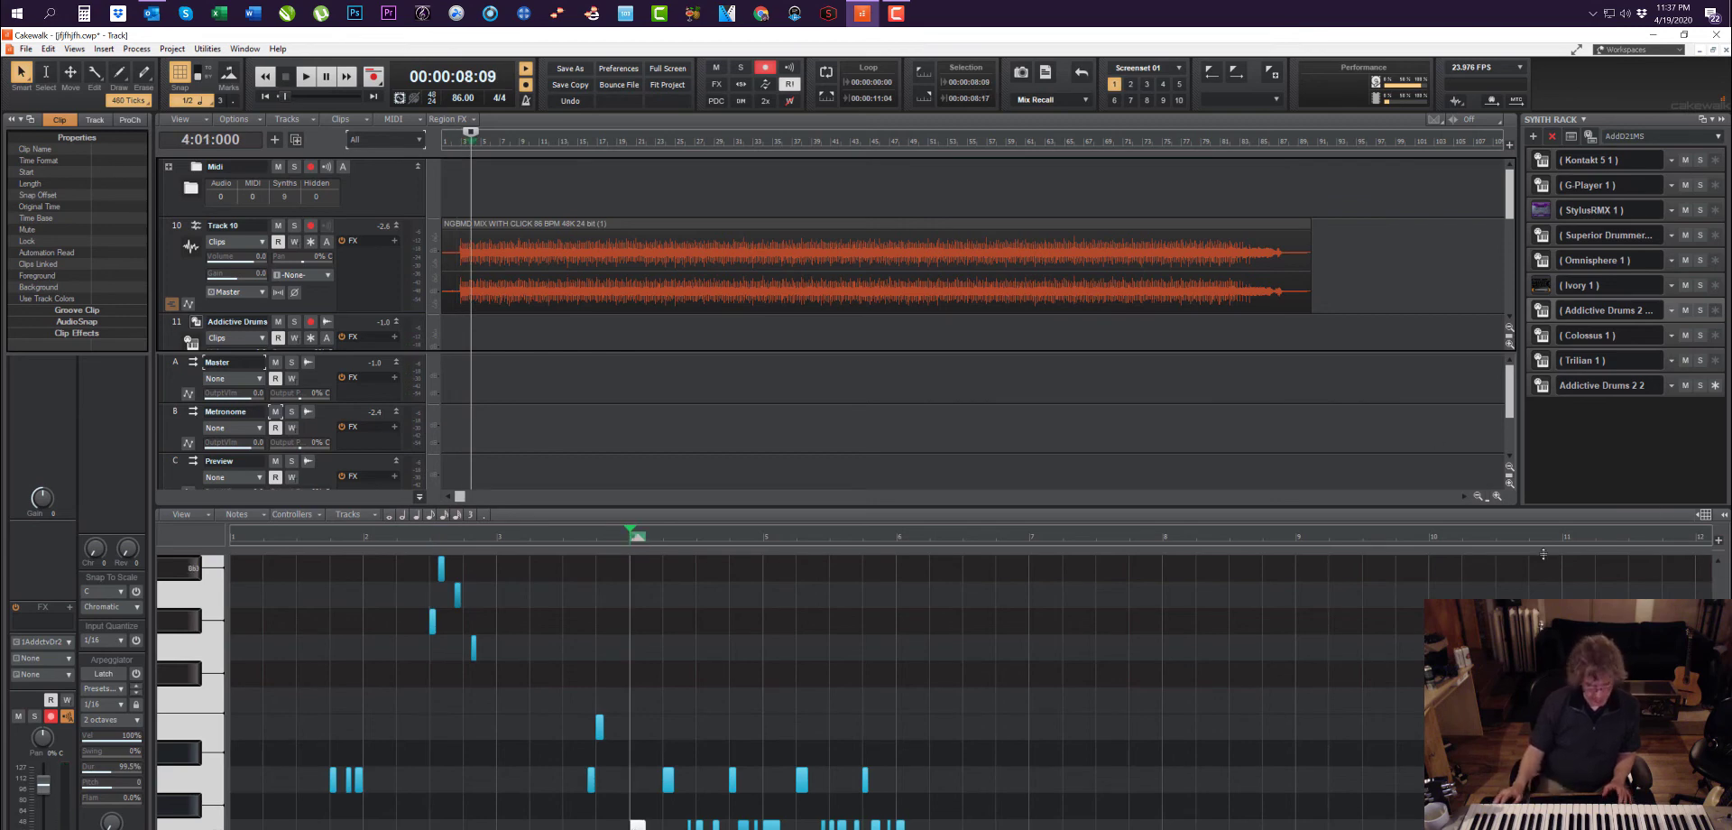
Step: Hide the piano roll editor and select the recorded drum clip on the Addictive Drums MIDI track
{"action": "key", "text": "d"}
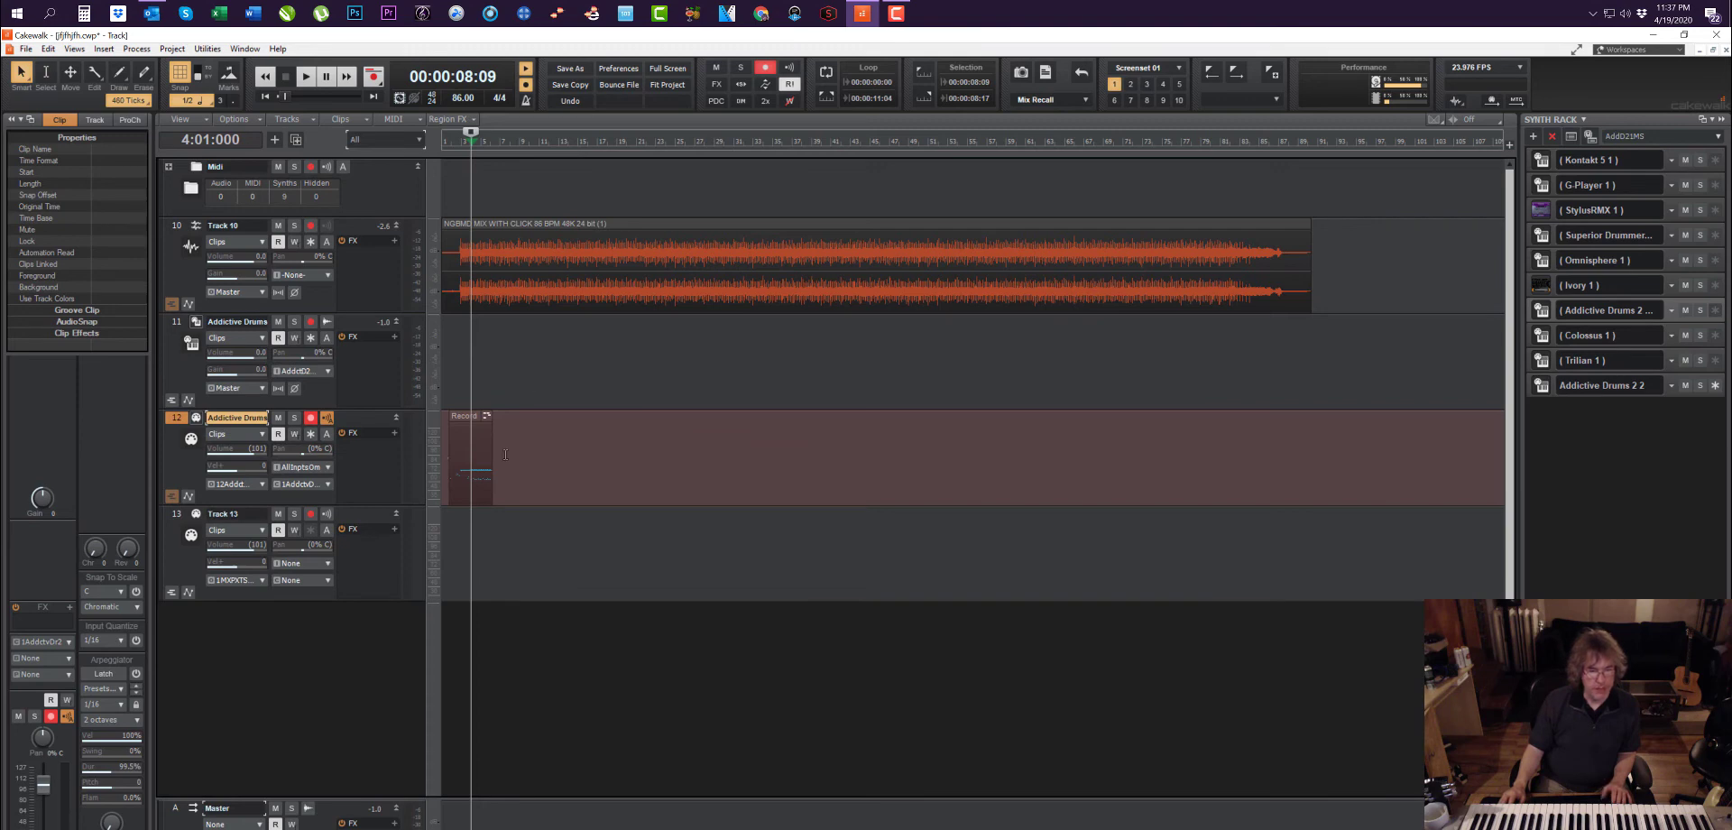
{"action": "left_click", "coordinate": [471, 449]}
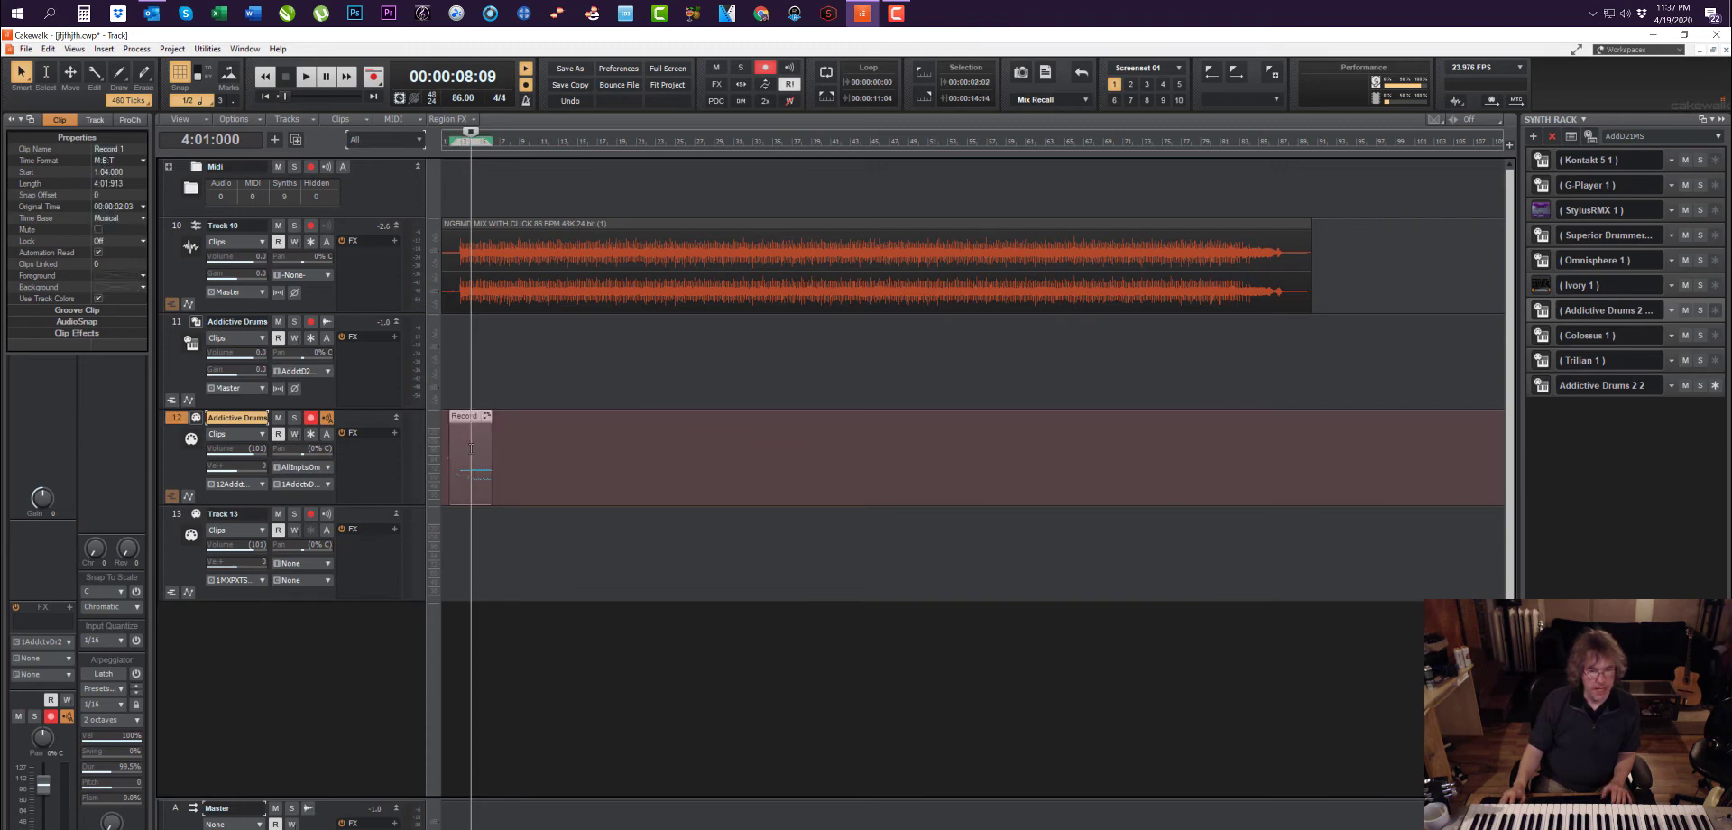
Step: Select the recorded drum clip together with the Addictive Drums instrument track on track 11
{"action": "right_click", "coordinate": [585, 449]}
{"action": "left_click", "coordinate": [737, 647]}
{"action": "left_click", "coordinate": [477, 457]}
{"action": "left_click", "coordinate": [468, 457]}
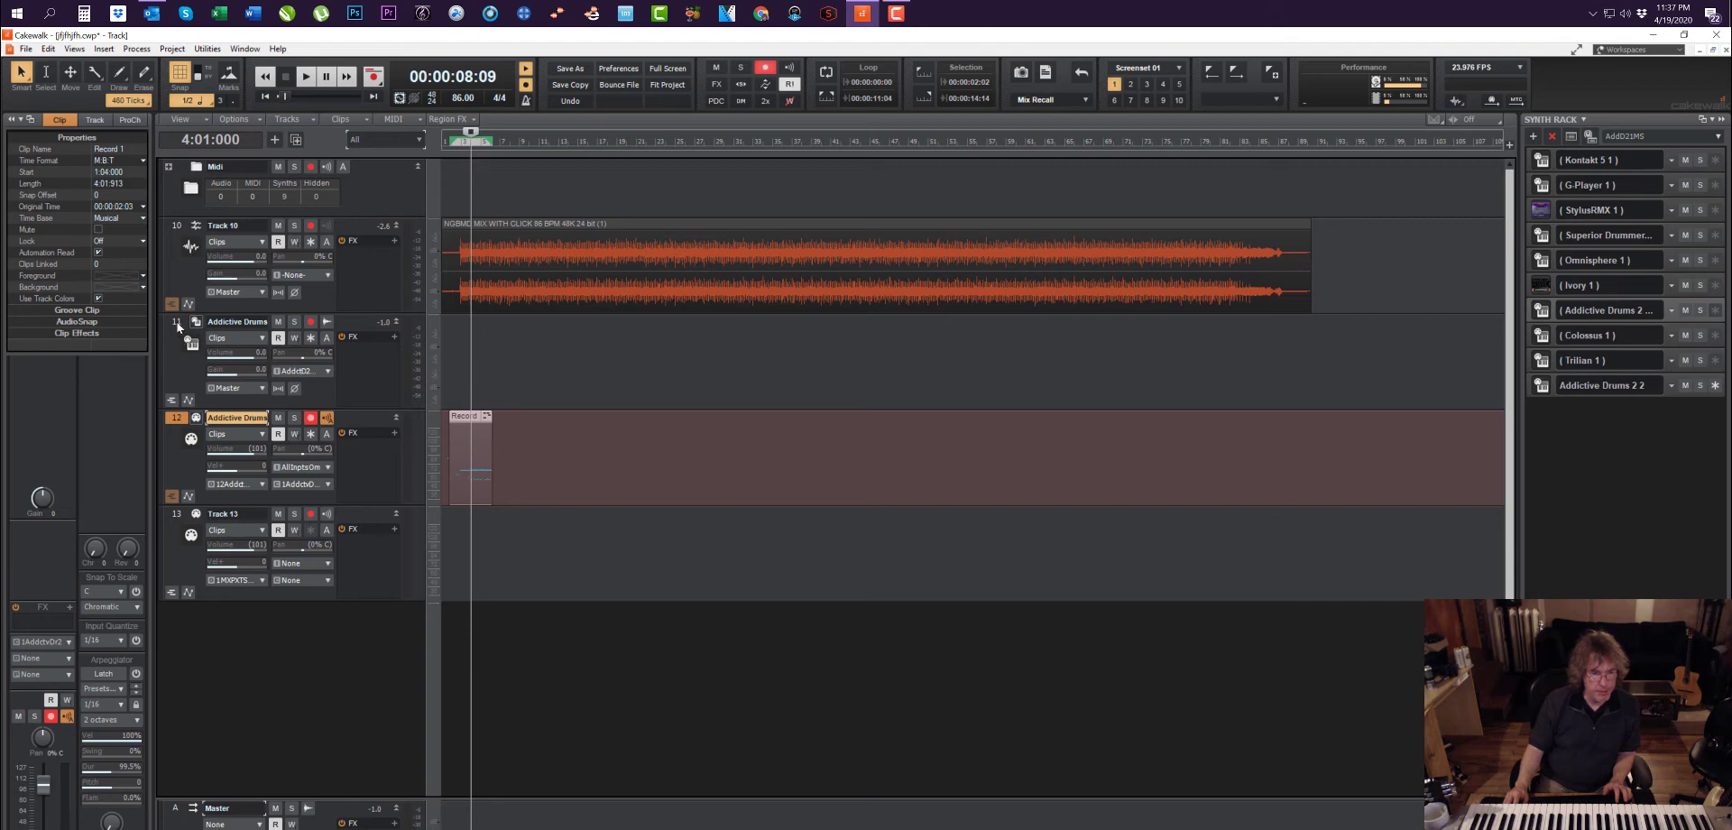
{"action": "left_click", "coordinate": [178, 326]}
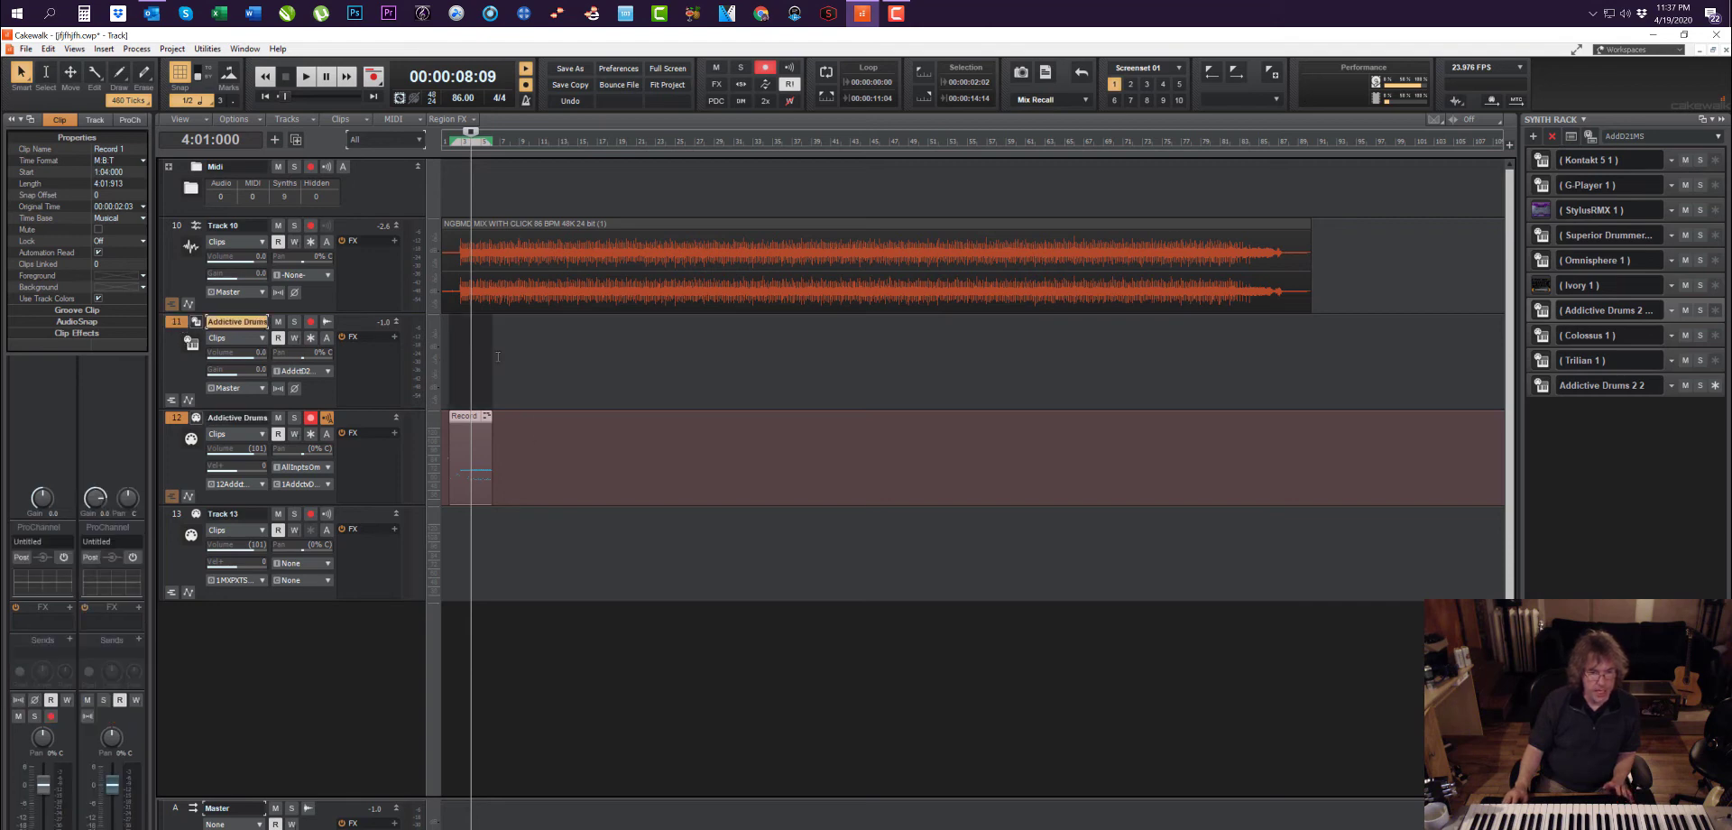
{"action": "left_click", "coordinate": [27, 48]}
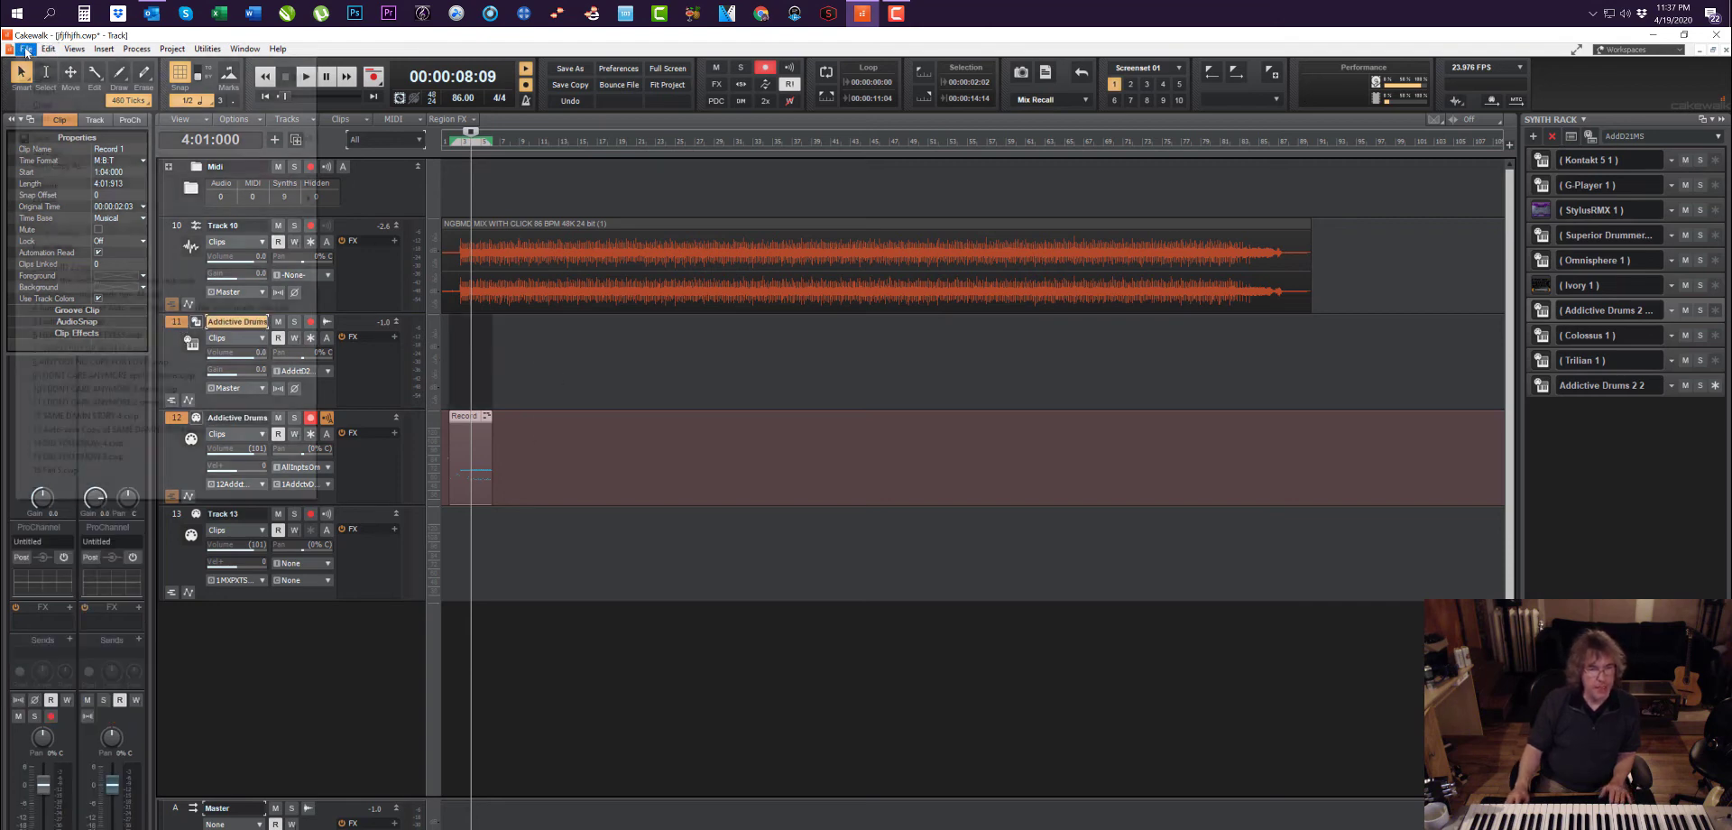
{"action": "mouse_move", "coordinate": [62, 200]}
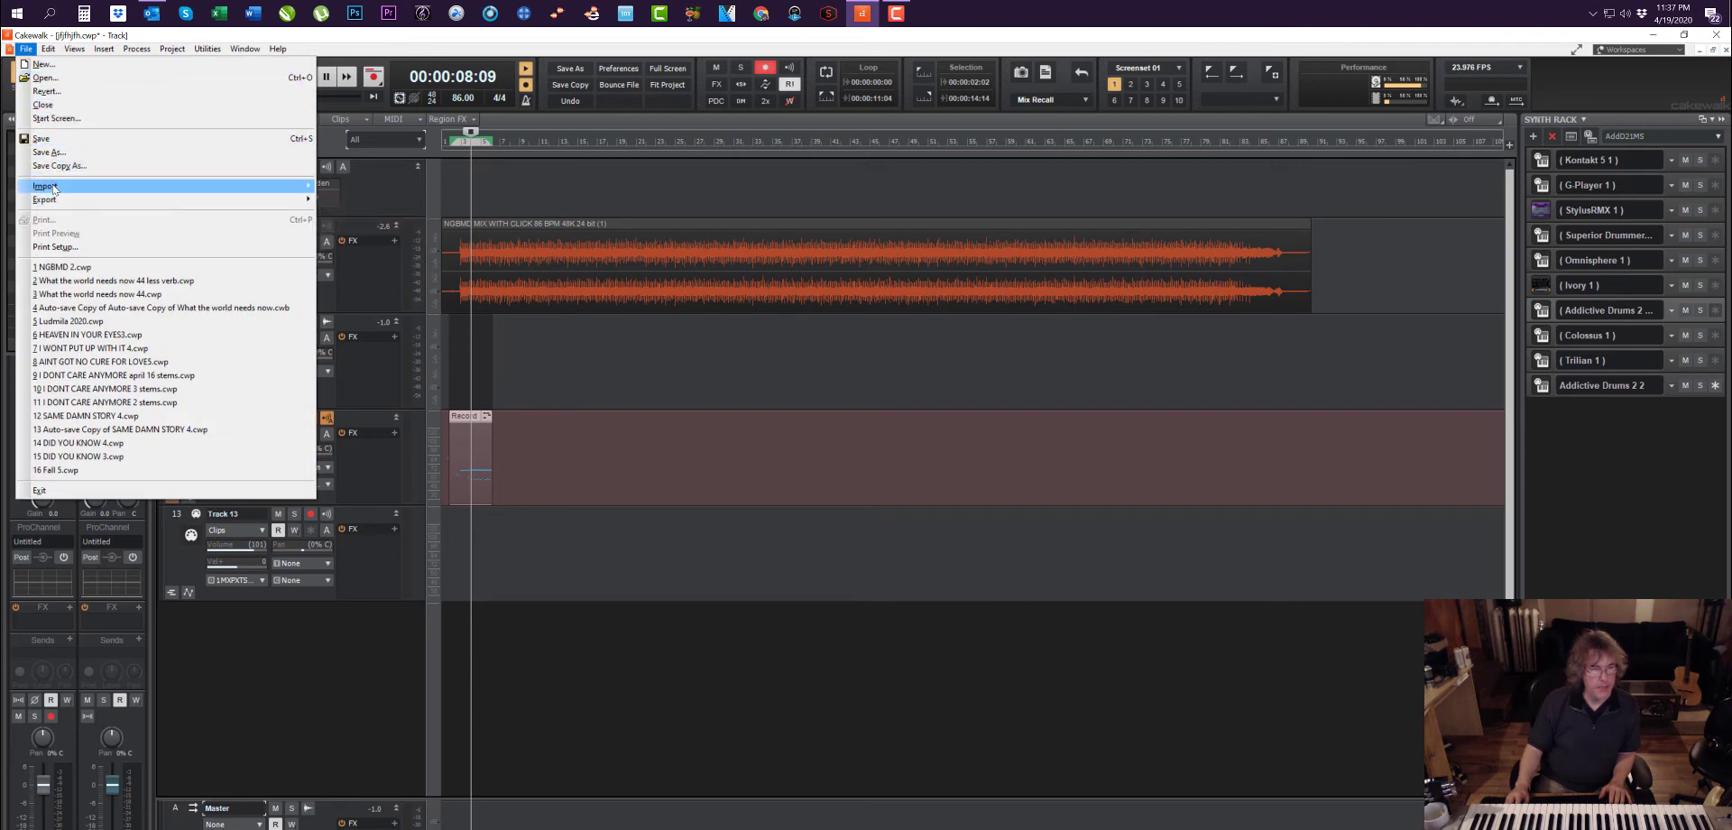
{"action": "mouse_move", "coordinate": [53, 49]}
{"action": "mouse_move", "coordinate": [74, 49]}
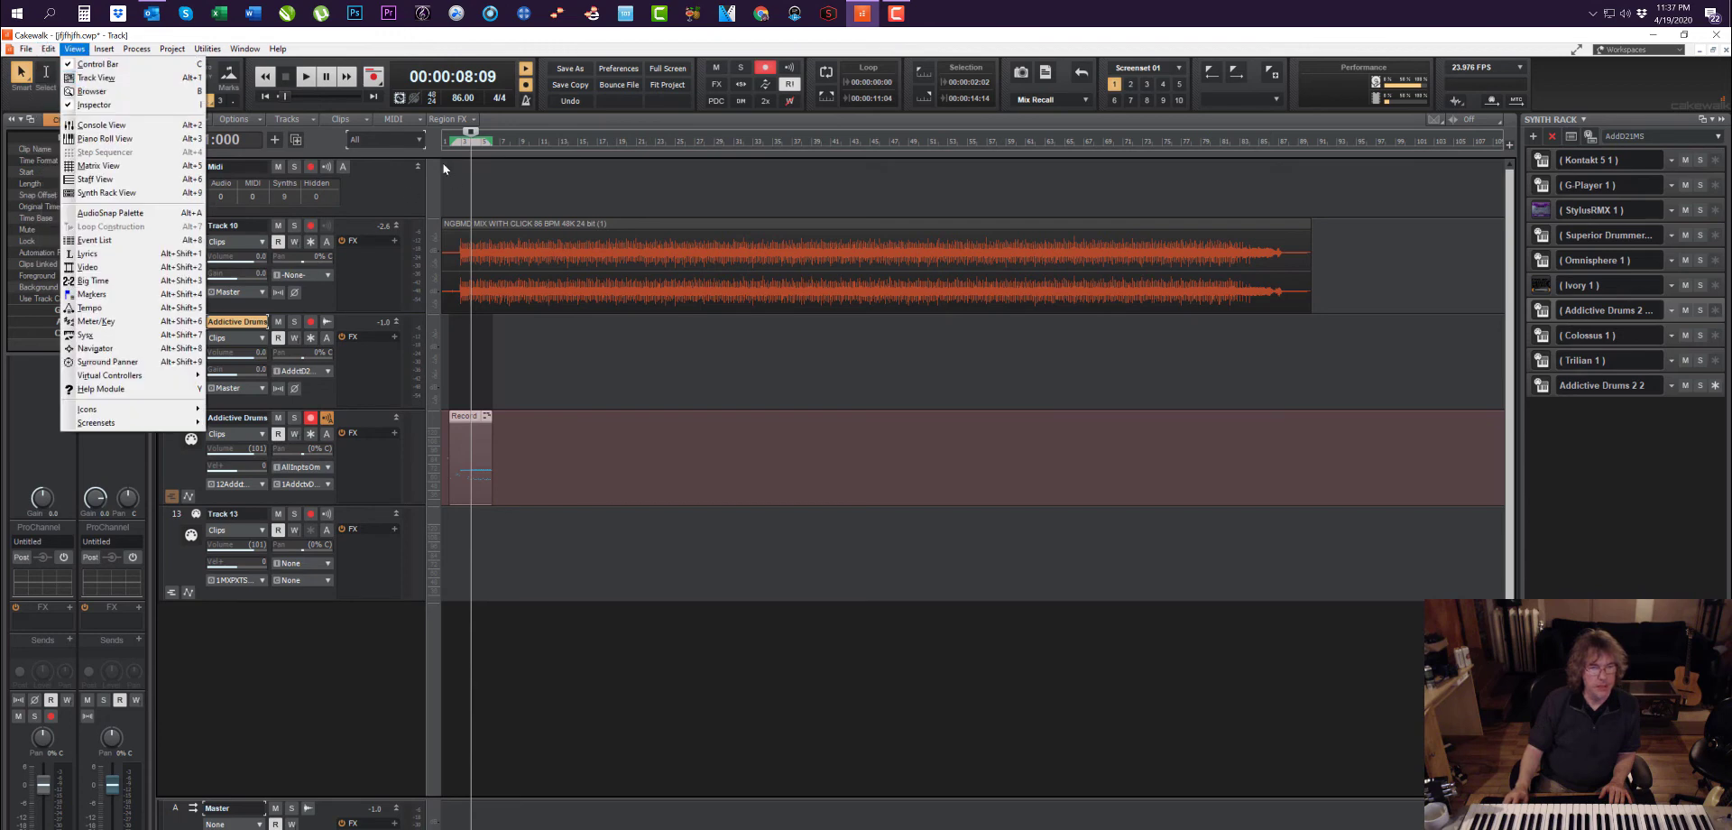
{"action": "left_click", "coordinate": [232, 138]}
{"action": "left_click", "coordinate": [248, 119]}
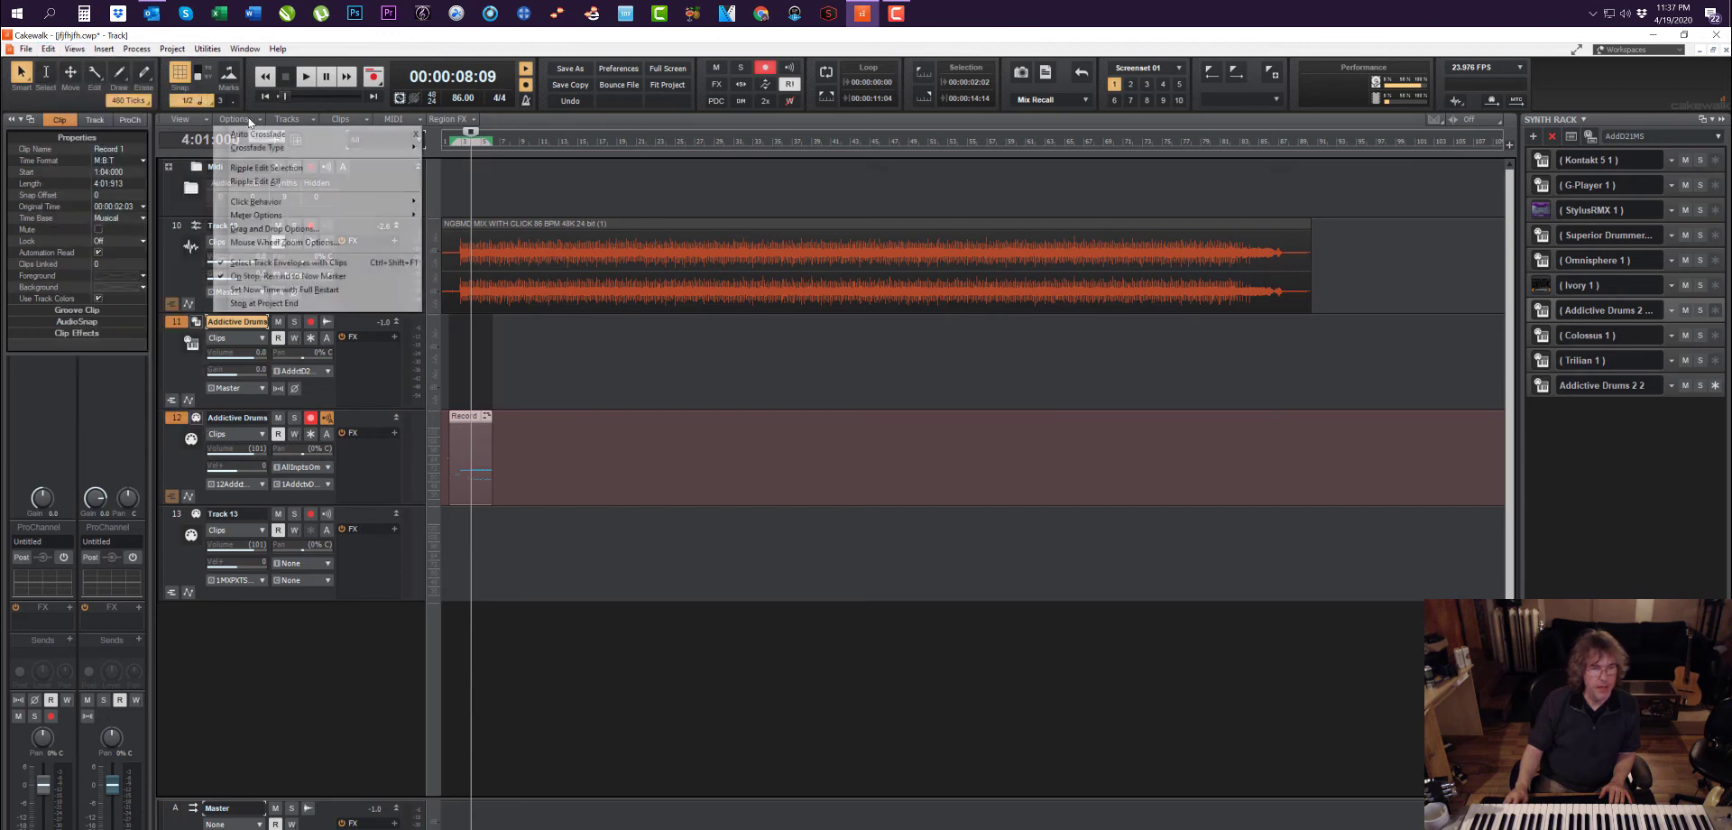
{"action": "mouse_move", "coordinate": [241, 216]}
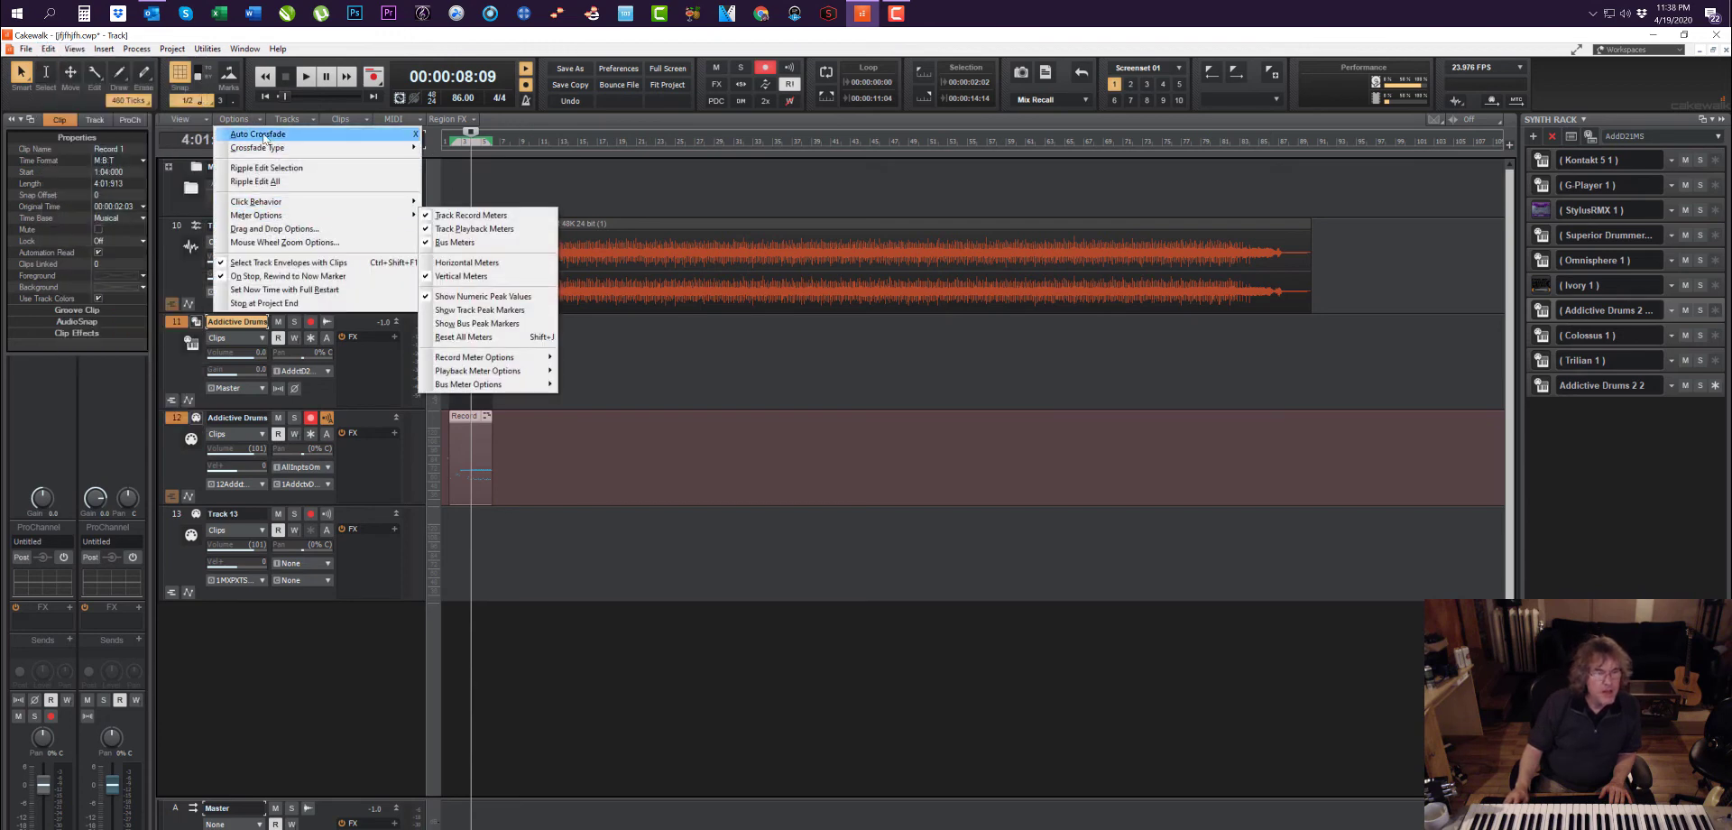
{"action": "left_click", "coordinate": [234, 118]}
{"action": "left_click", "coordinate": [307, 120]}
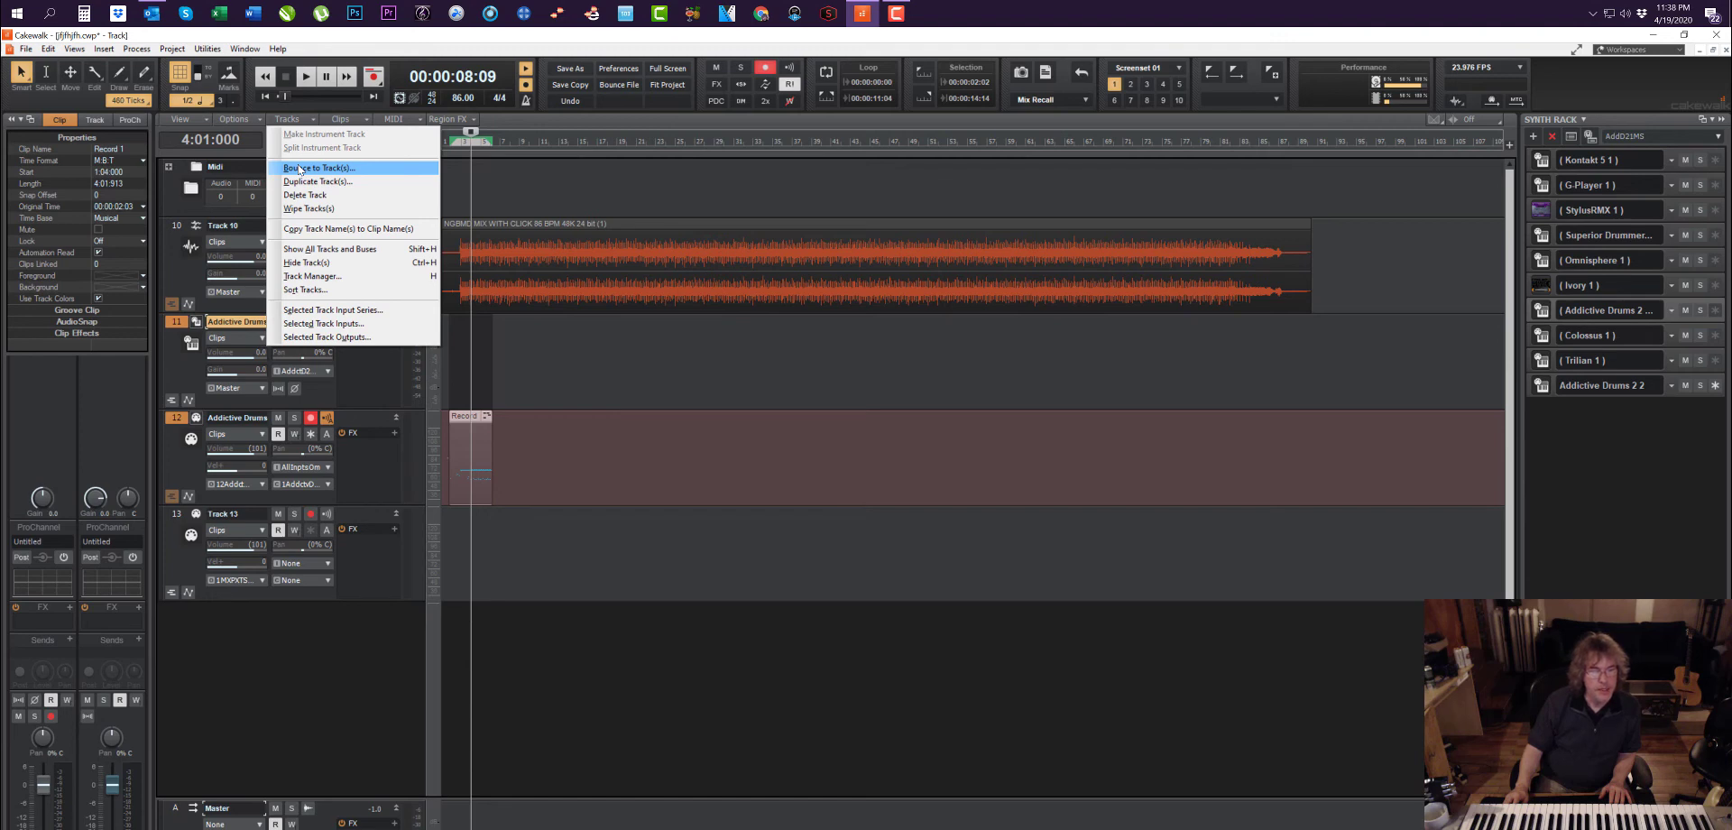
{"action": "left_click", "coordinate": [478, 369]}
{"action": "left_click", "coordinate": [478, 369]}
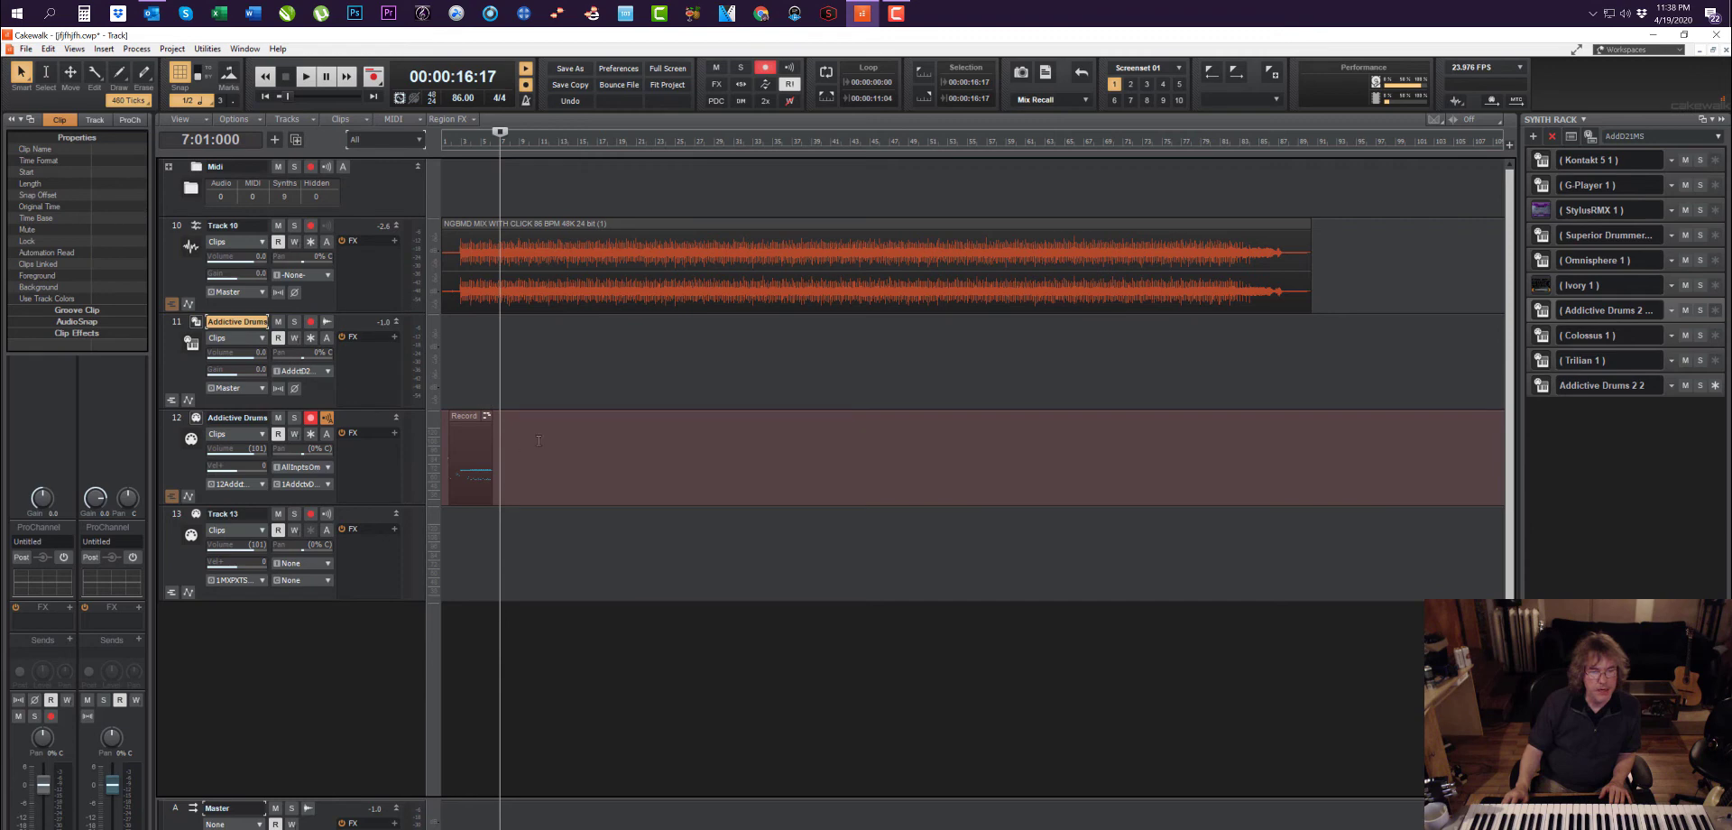
Step: Extend the end of the recorded drum clip so that the clip is 9:01:913 long
{"action": "left_click", "coordinate": [463, 446]}
{"action": "left_click", "coordinate": [487, 392]}
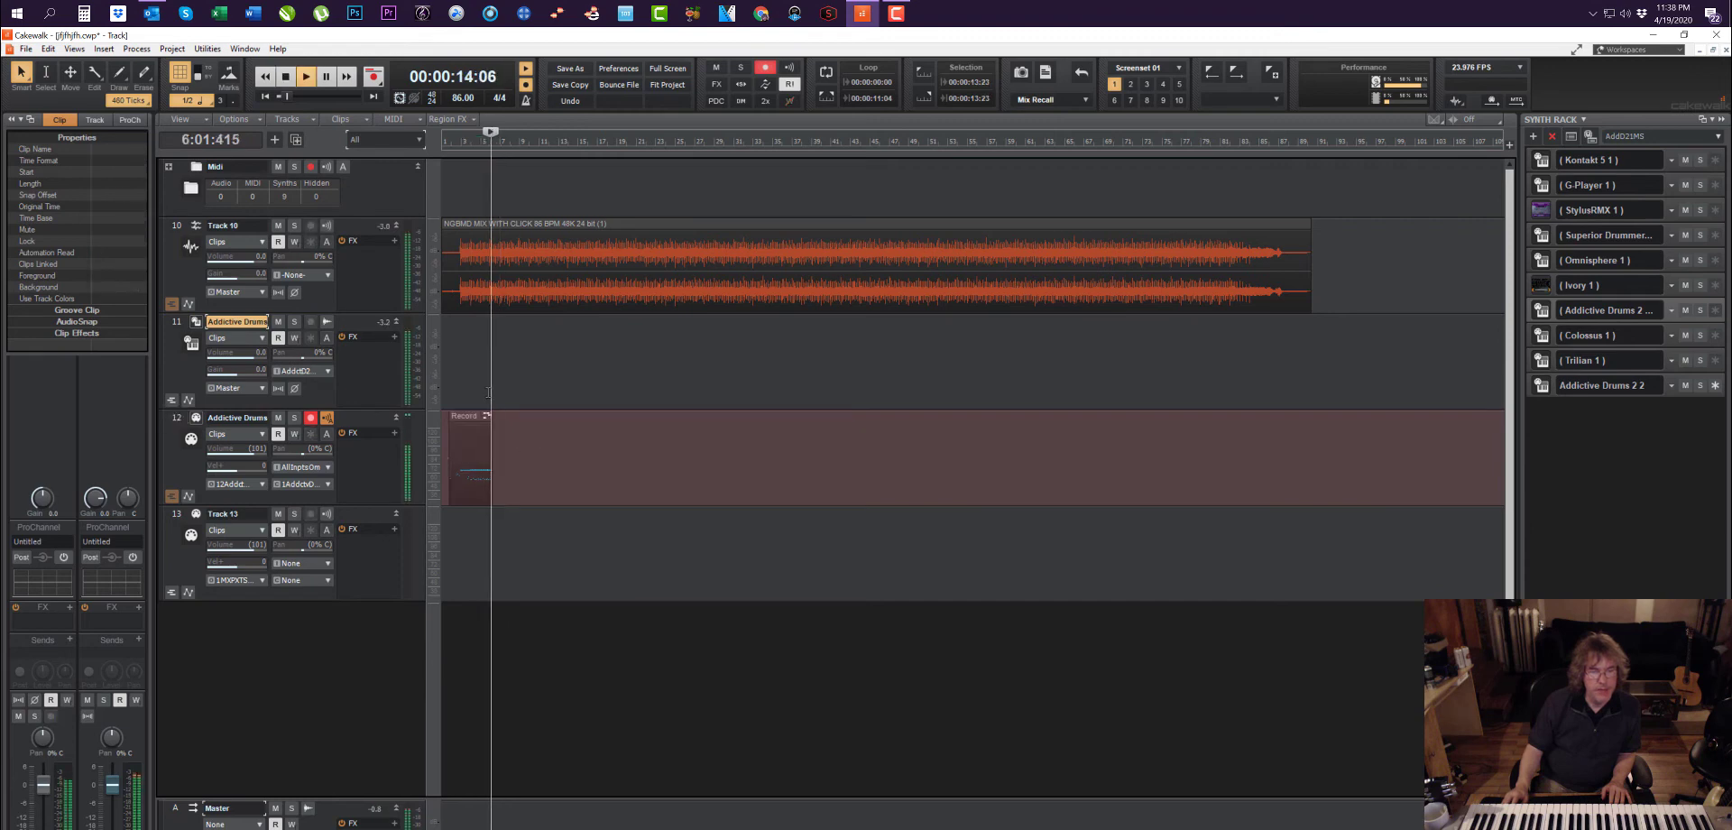
{"action": "left_click", "coordinate": [456, 437]}
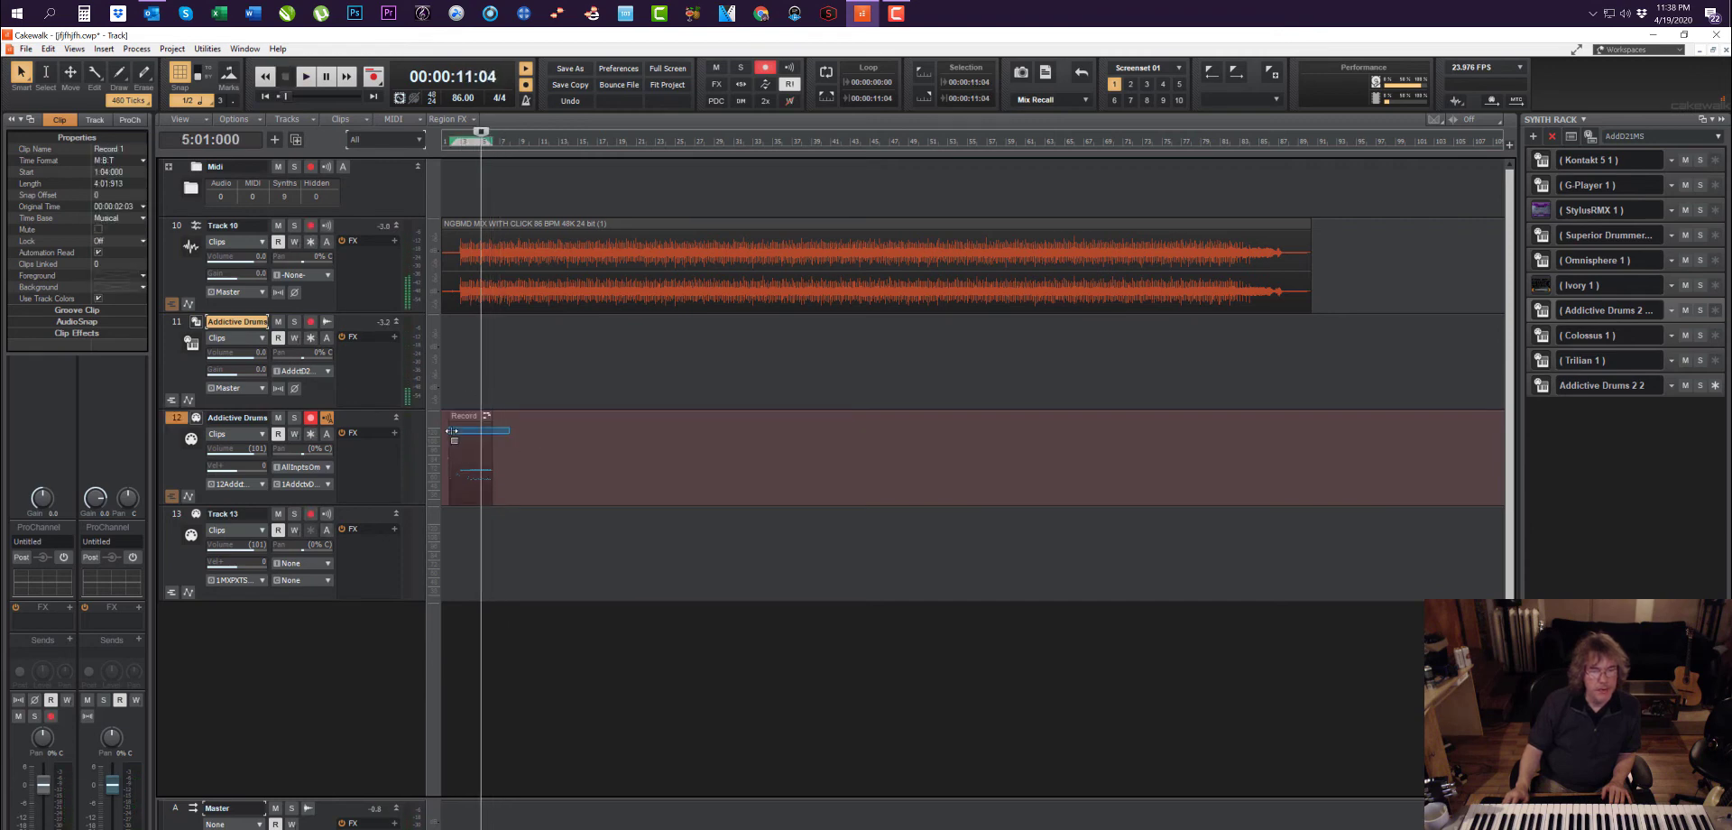
{"action": "left_click", "coordinate": [509, 450]}
{"action": "left_click_drag", "start_coordinate": [490, 458], "coordinate": [539, 456]}
{"action": "left_click", "coordinate": [587, 472]}
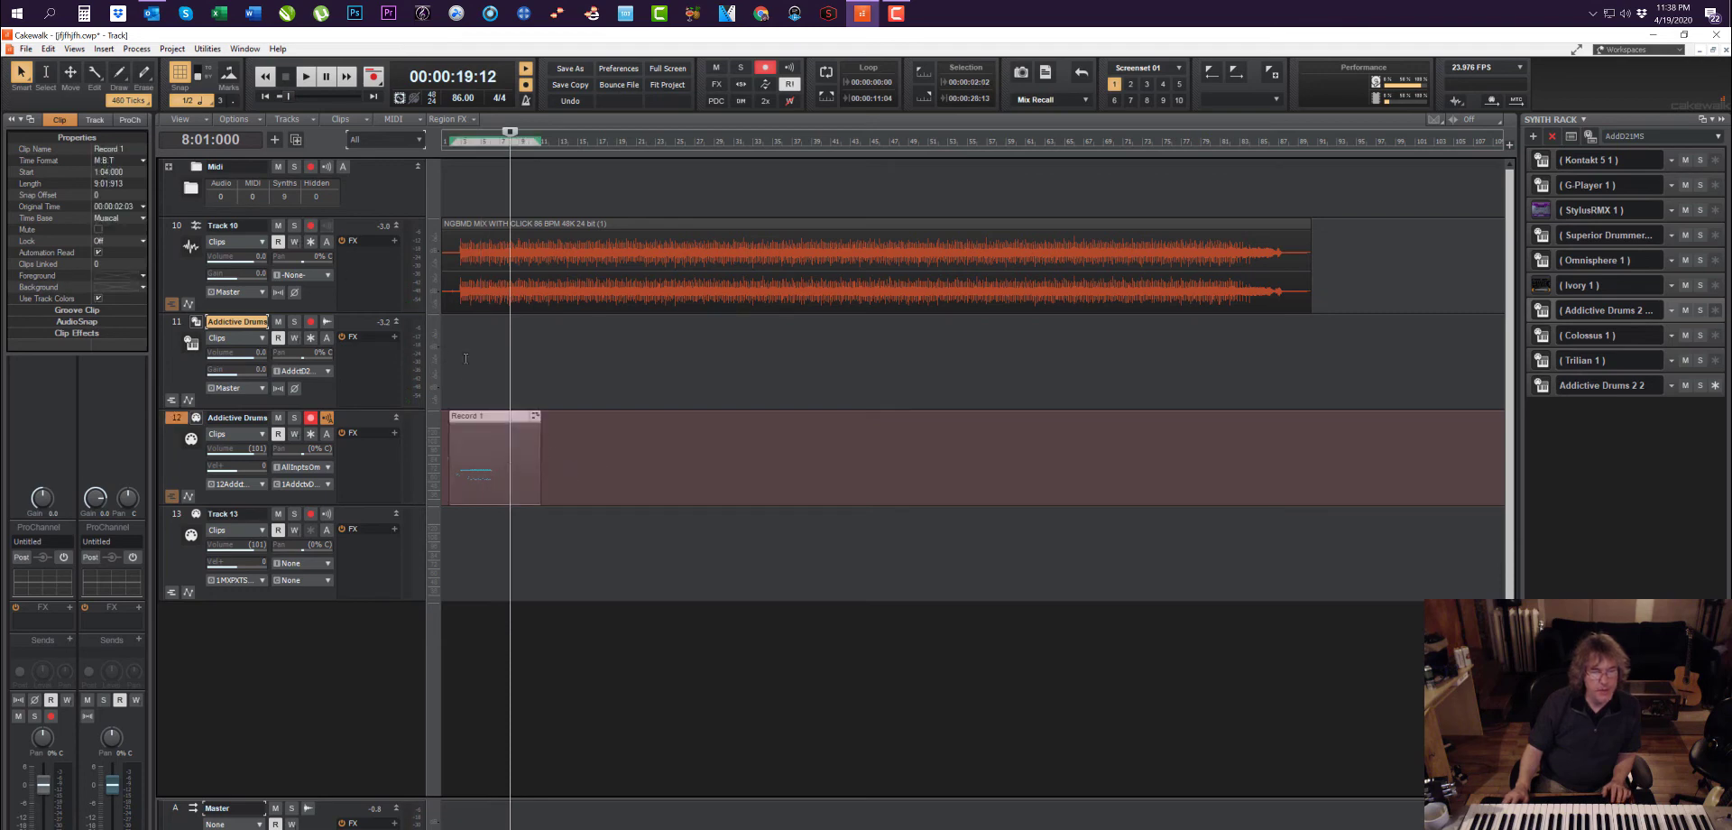
{"action": "left_click", "coordinate": [176, 322], "text": "ctrl"}
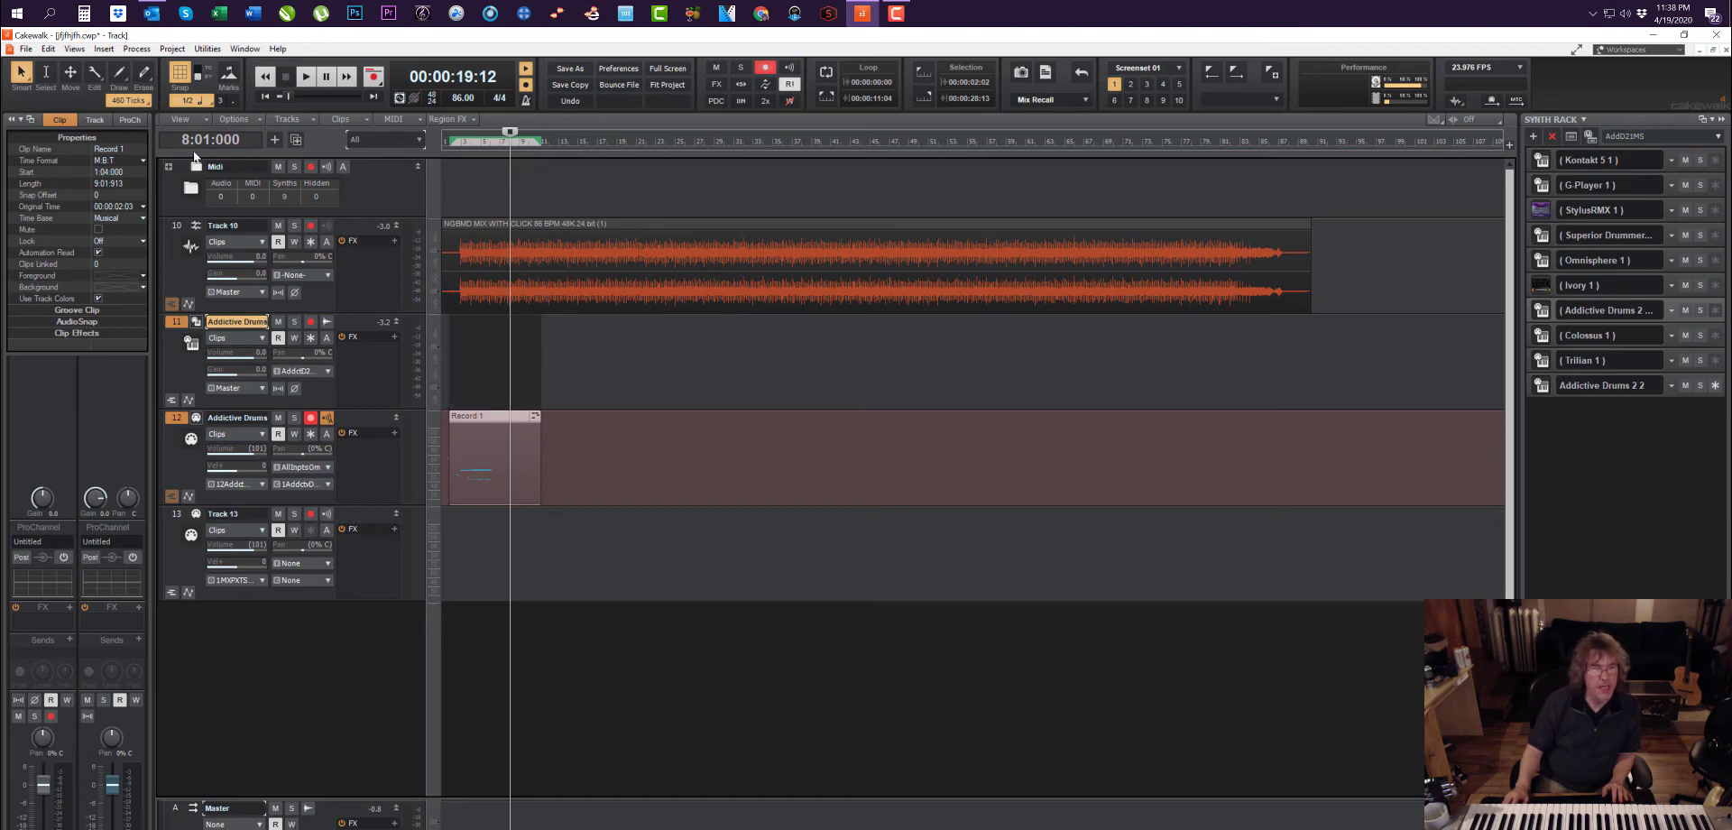
{"action": "left_click", "coordinate": [103, 49]}
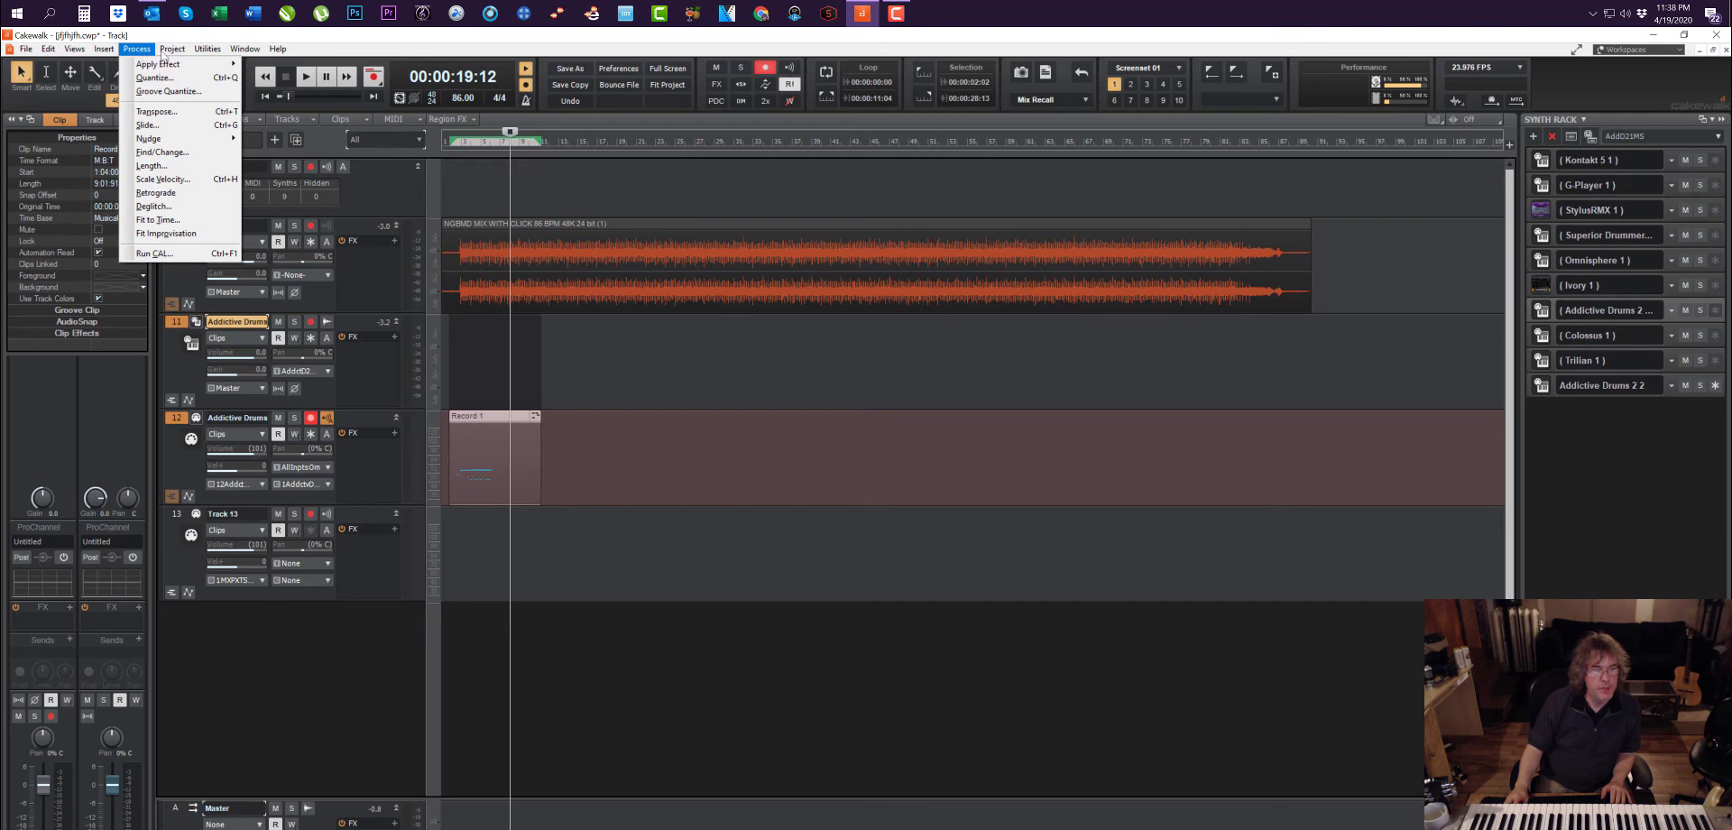
{"action": "mouse_move", "coordinate": [177, 54]}
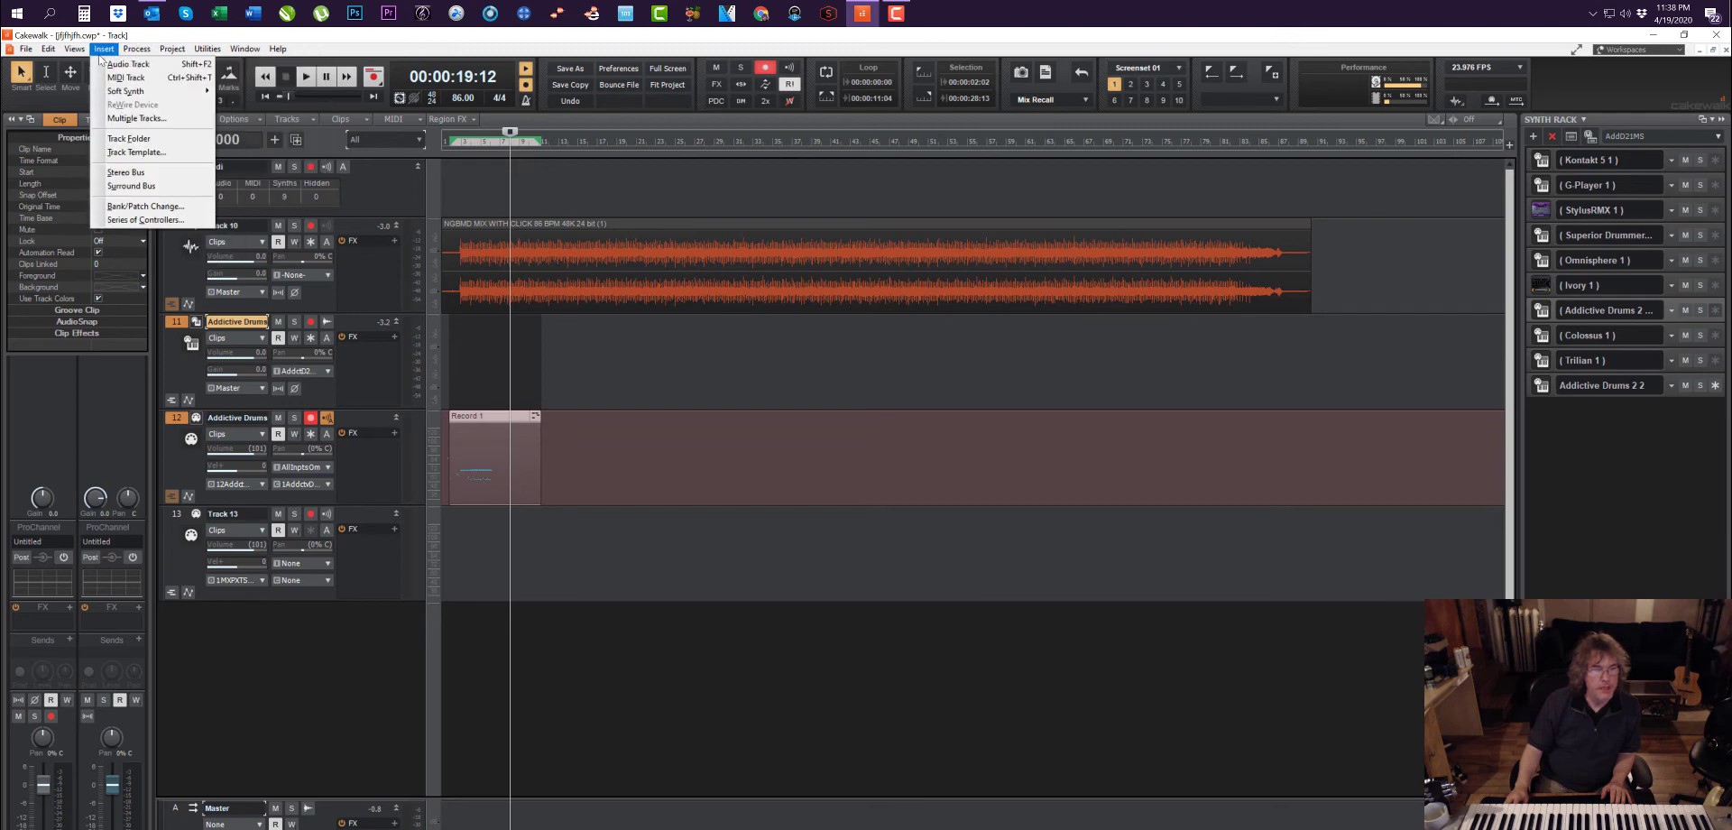
{"action": "mouse_move", "coordinate": [70, 52]}
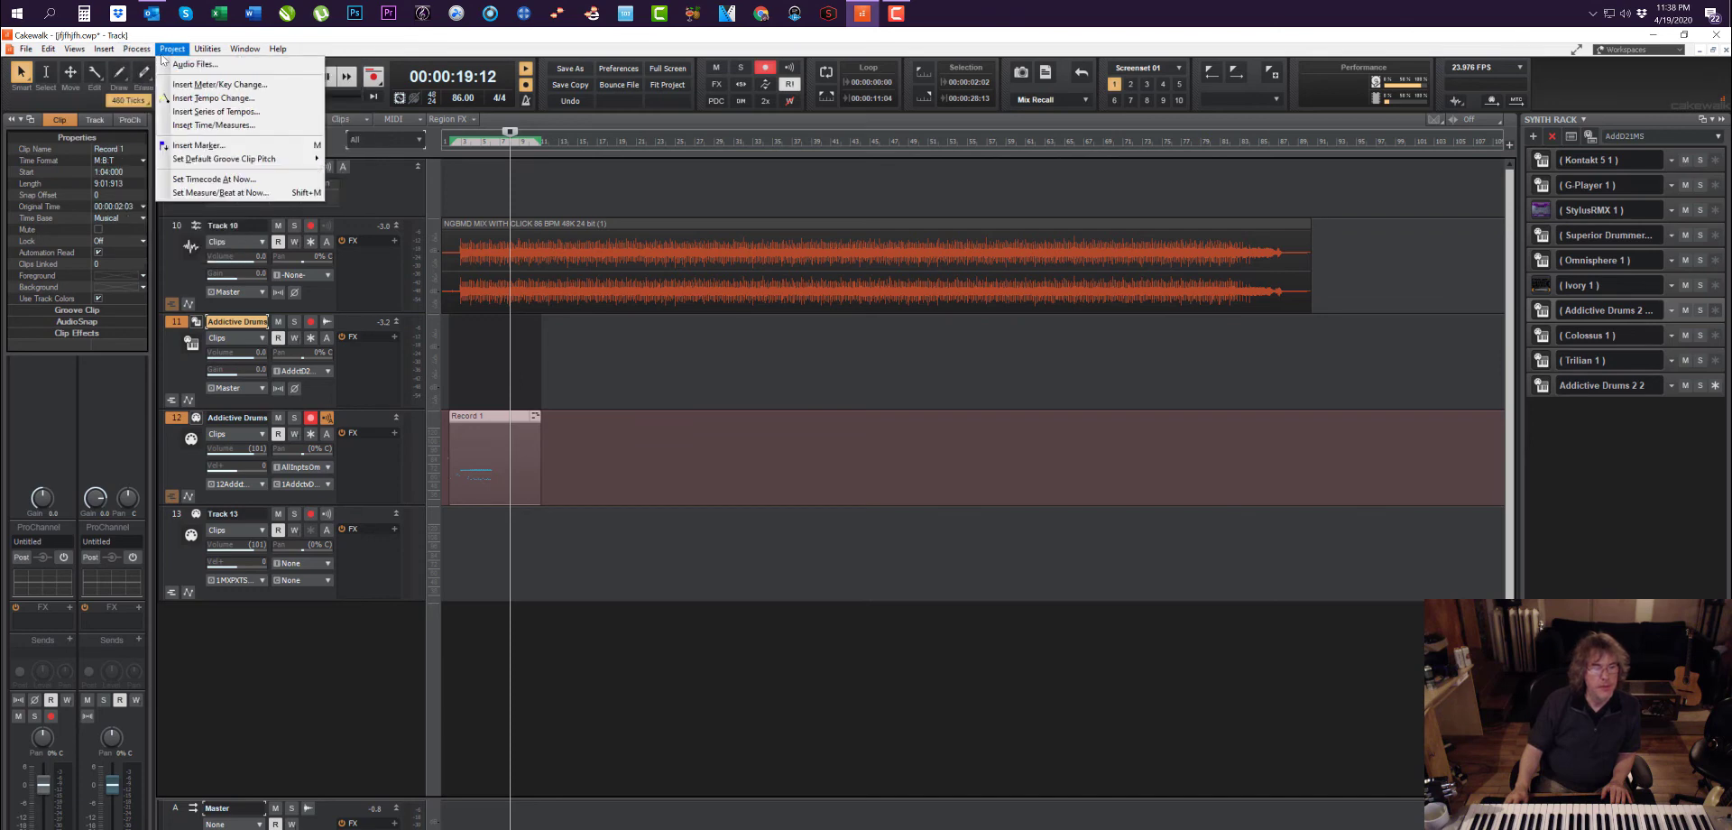
{"action": "left_click", "coordinate": [449, 185]}
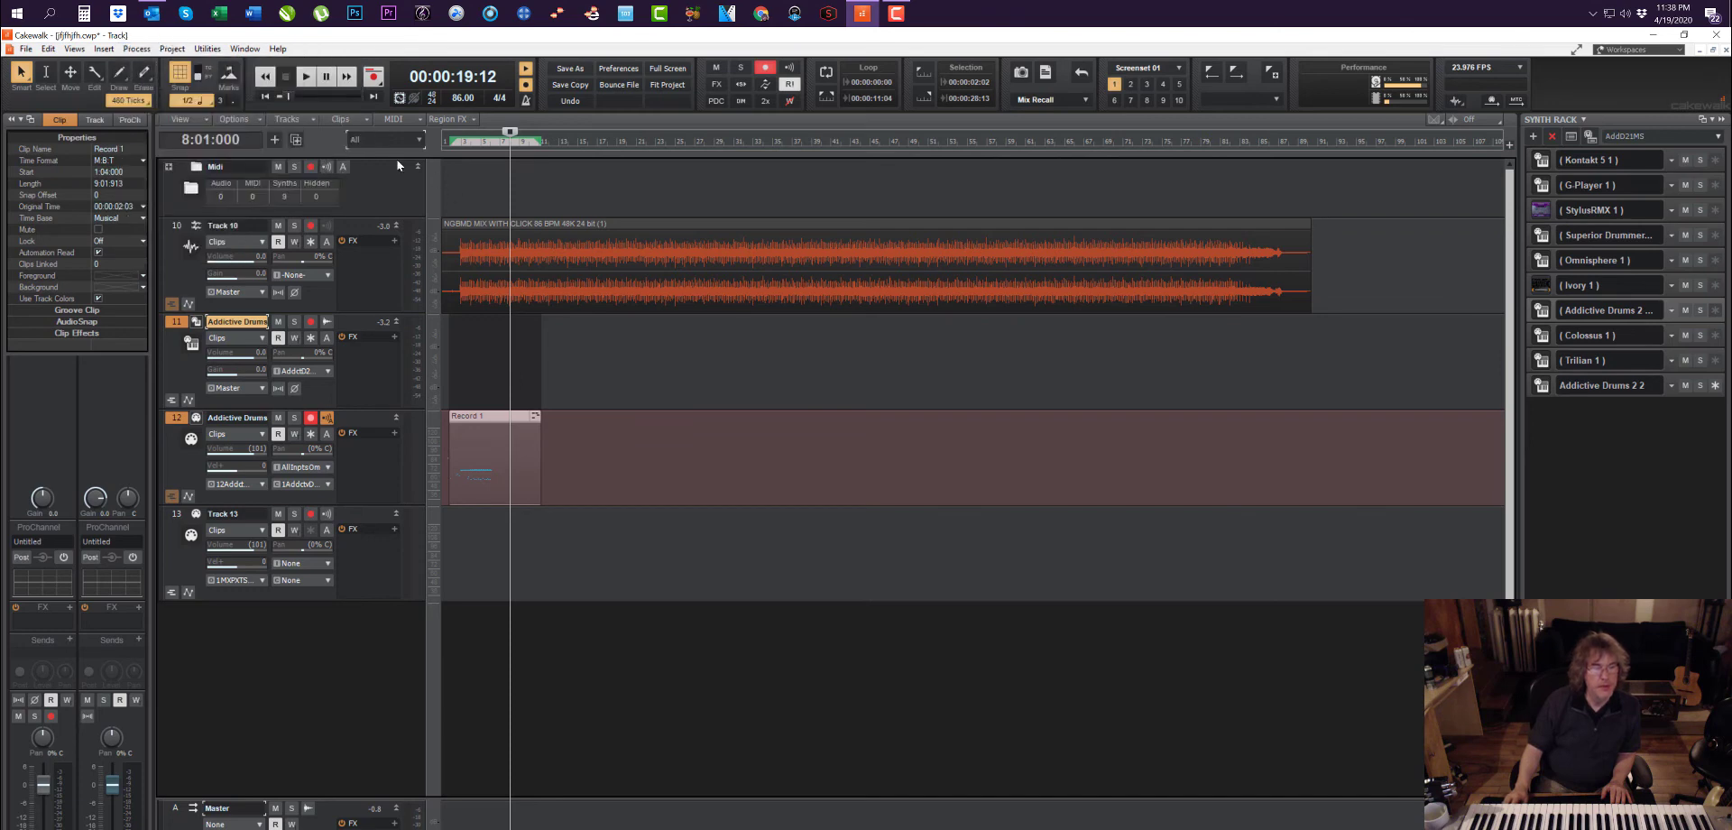
{"action": "left_click", "coordinate": [279, 121]}
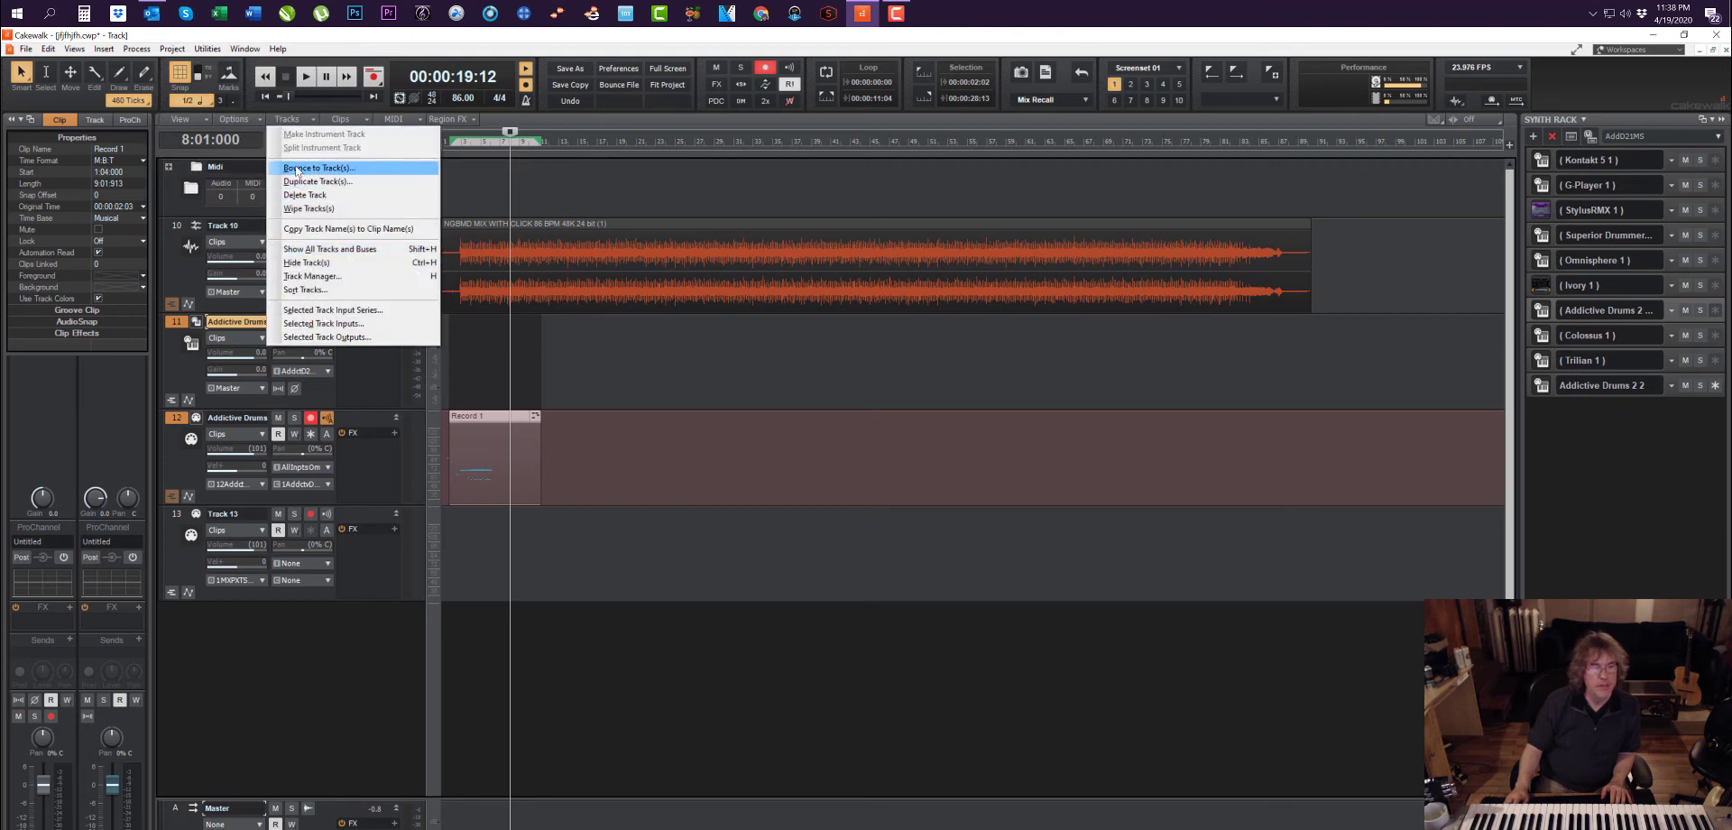
{"action": "left_click", "coordinate": [482, 344]}
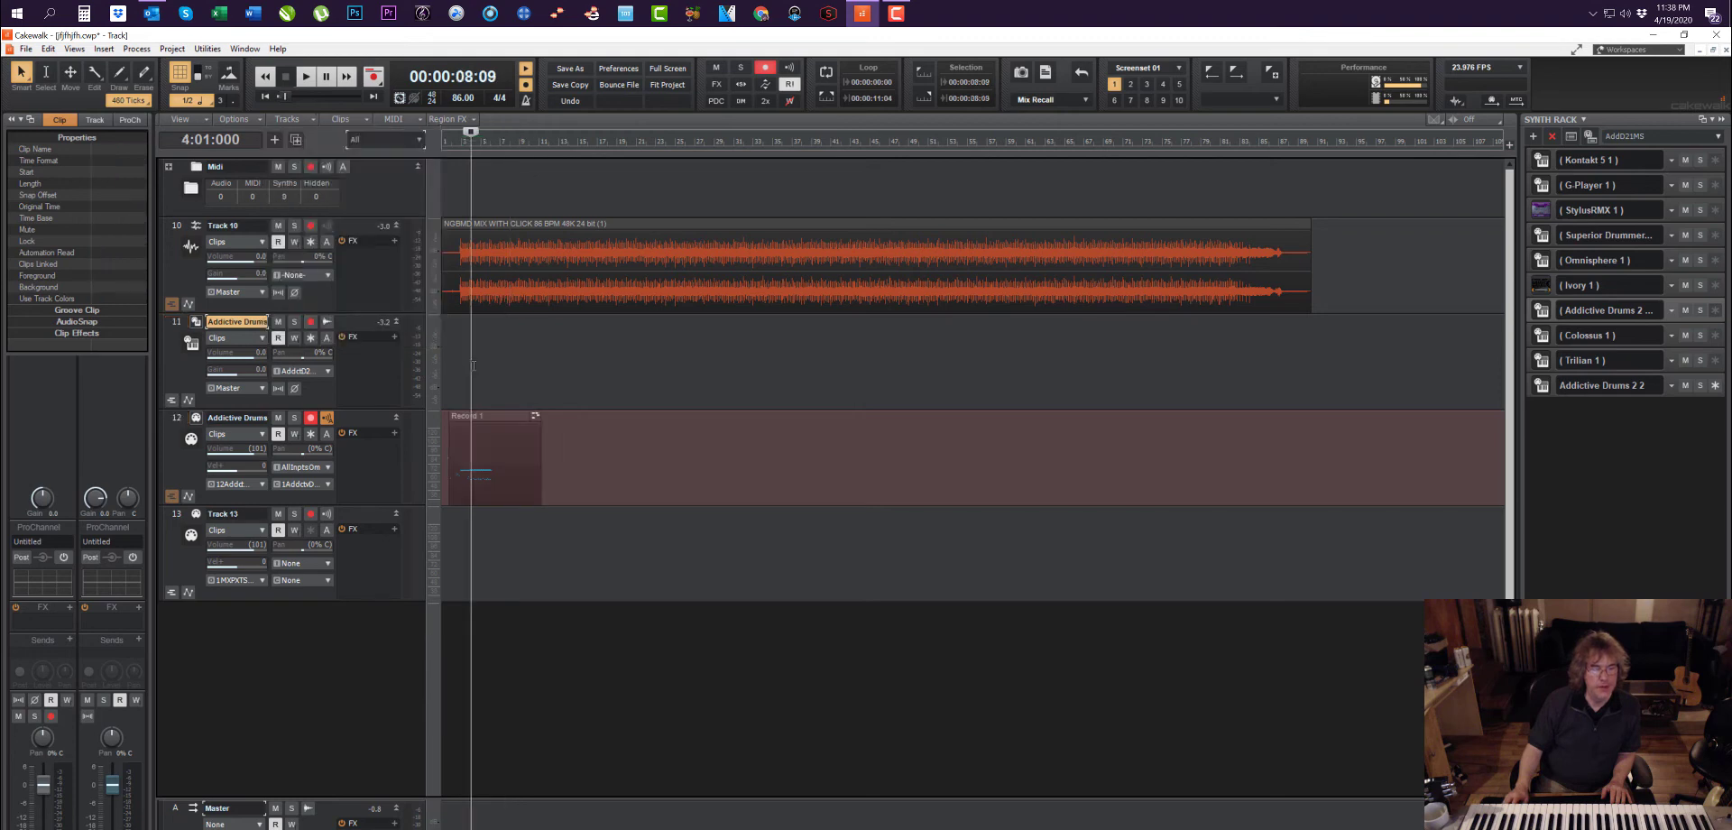
Step: Bounce the recorded drum clip and the Addictive Drums instrument track to new track 14 as a stereo Entire Mix without dithering
{"action": "left_click", "coordinate": [473, 444]}
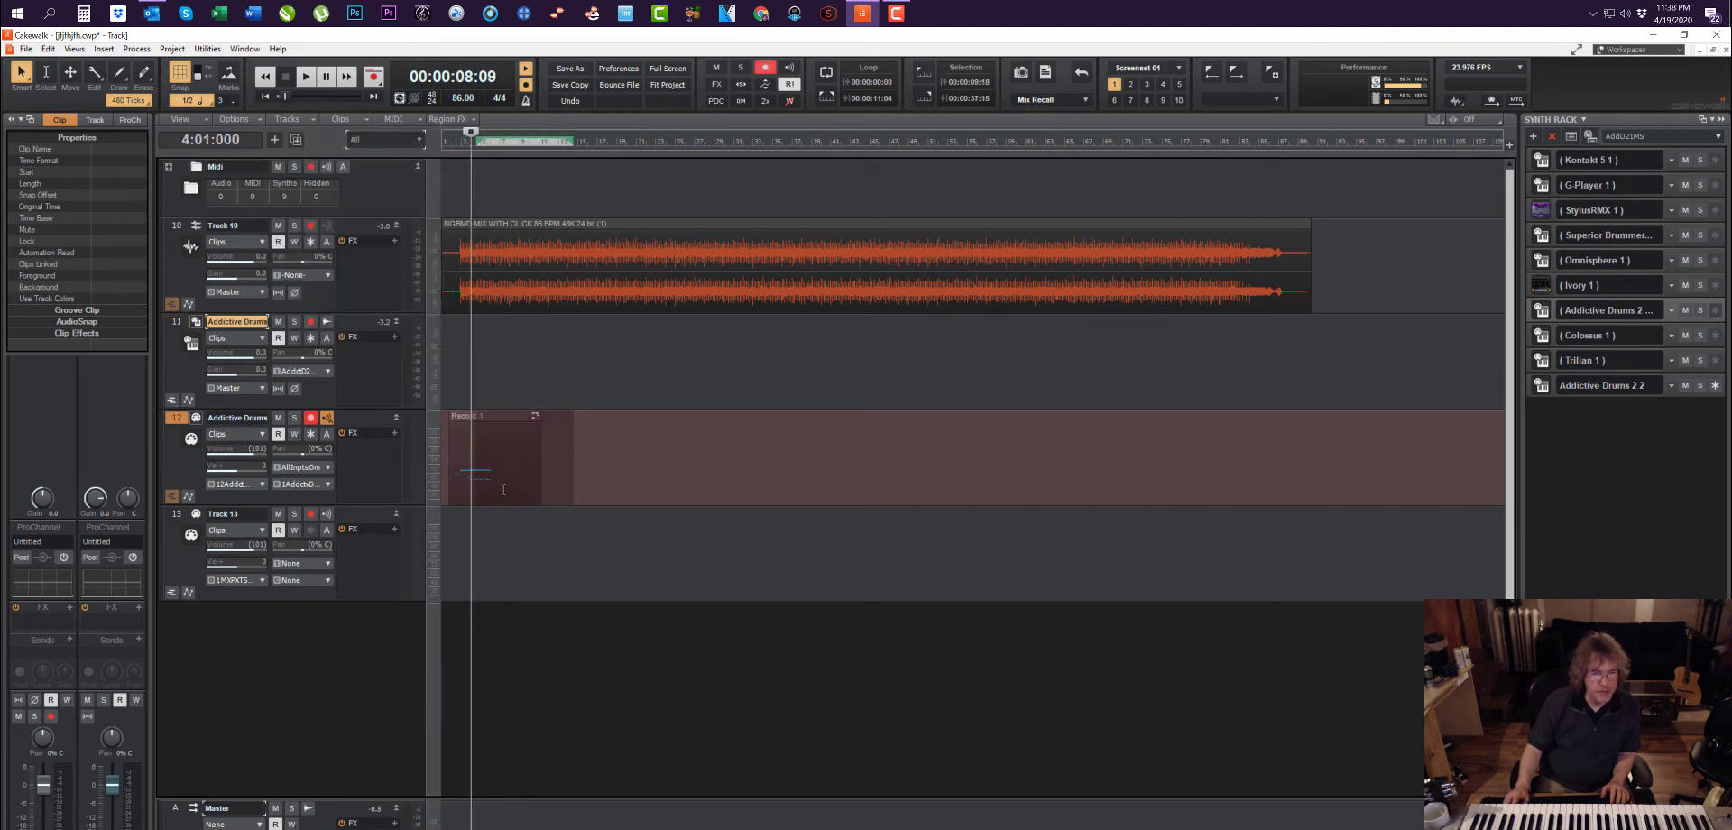
{"action": "left_click", "coordinate": [504, 490]}
{"action": "left_click", "coordinate": [177, 321], "text": "ctrl"}
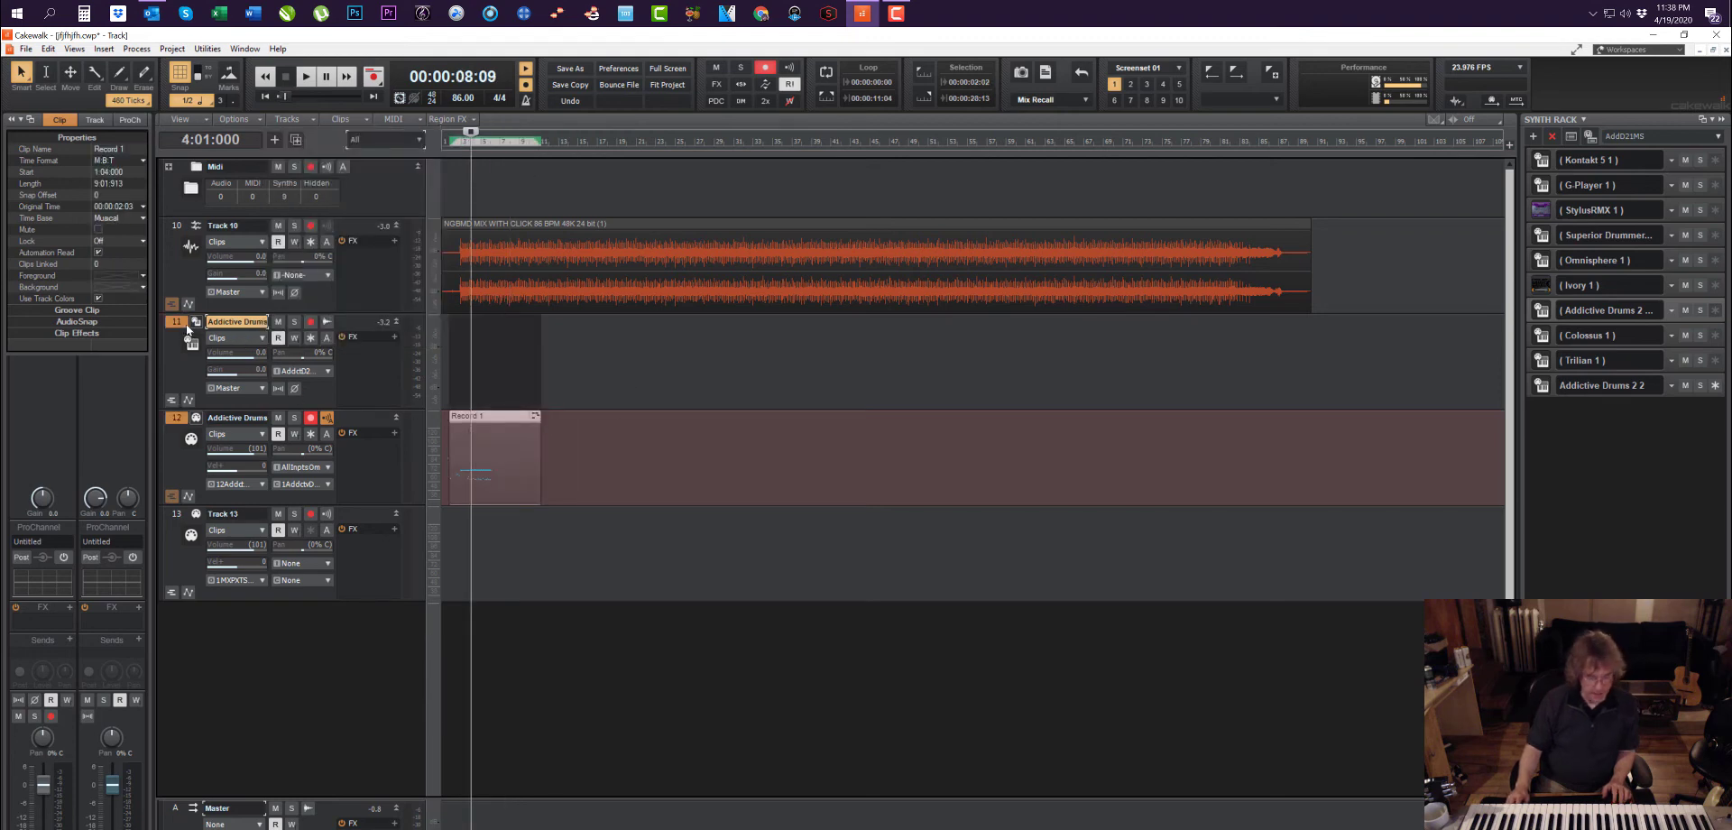
{"action": "key", "text": "ctrl+b"}
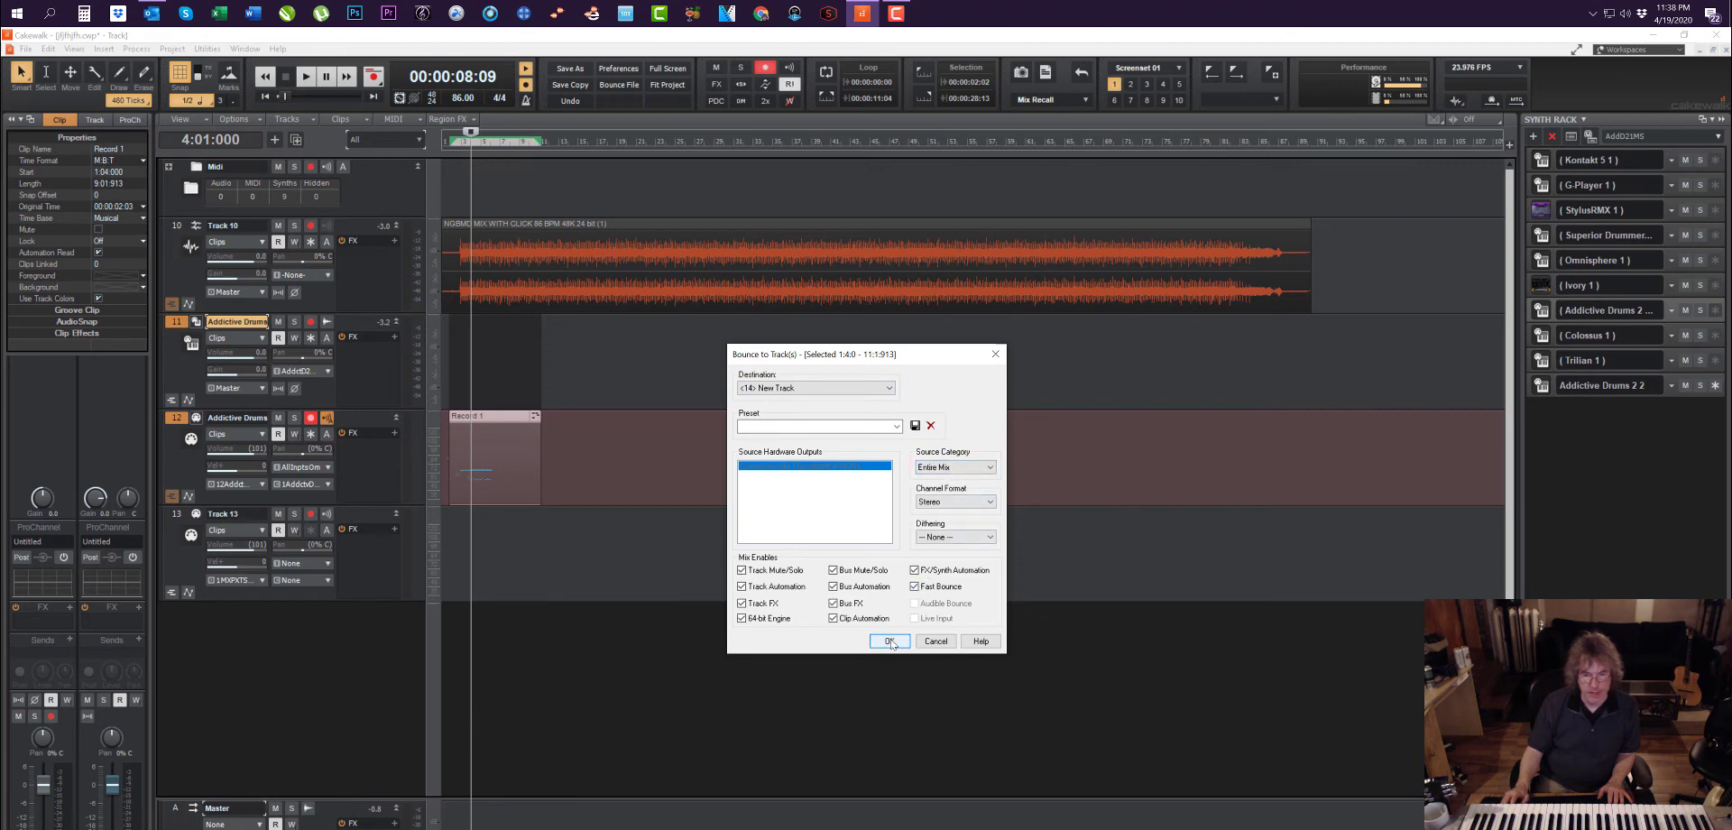
{"action": "left_click", "coordinate": [889, 641]}
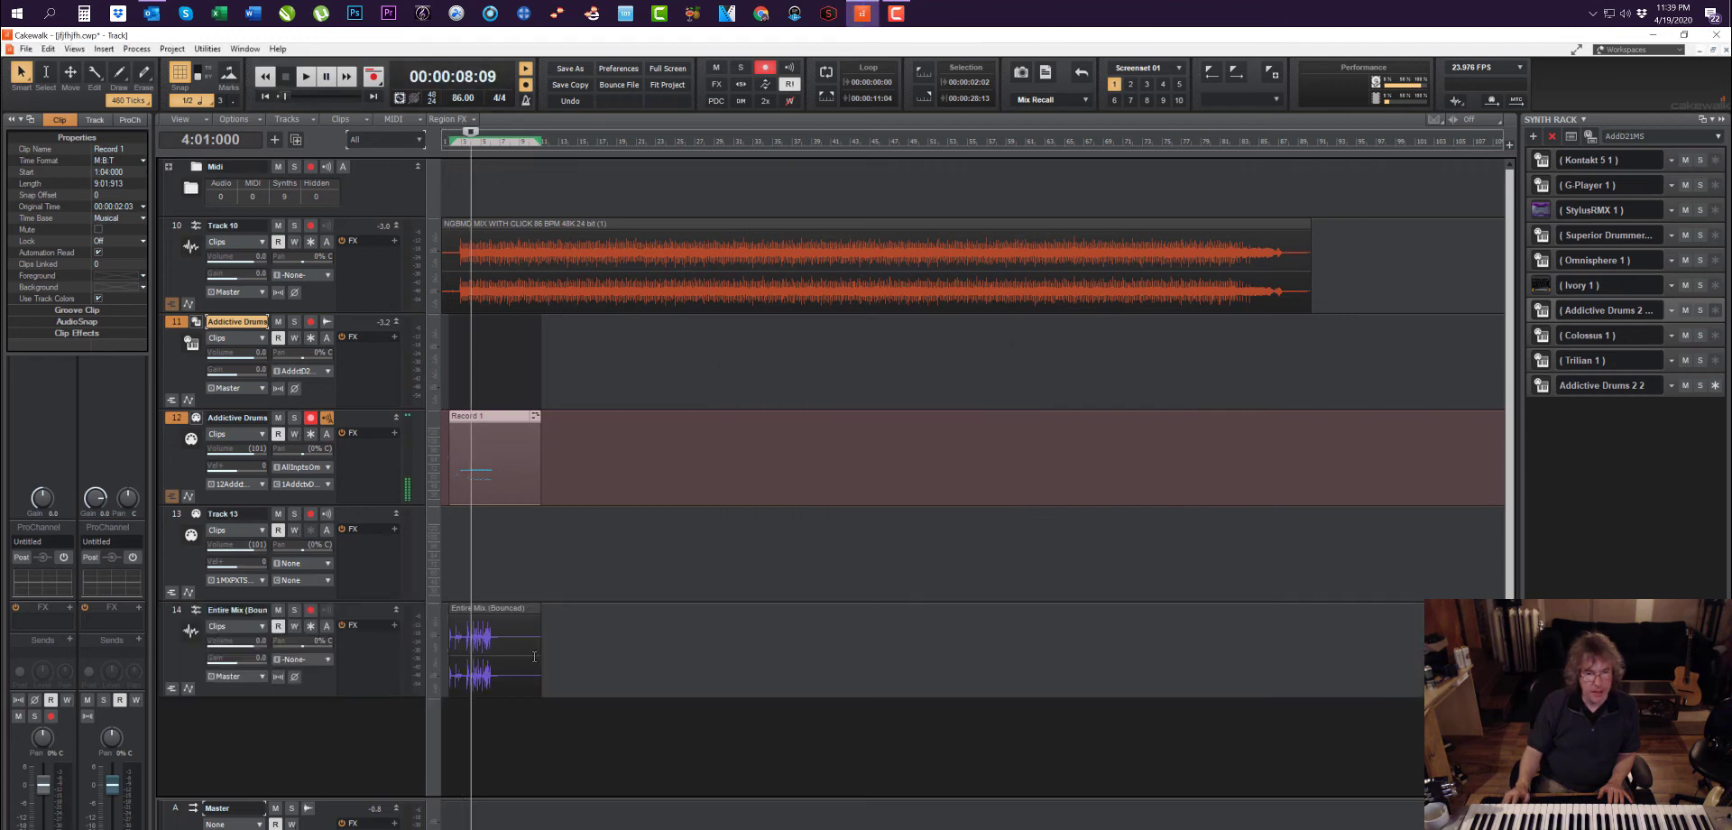
Step: Mute the Addictive Drums MIDI track and disarm it for recording
{"action": "left_click", "coordinate": [277, 418]}
{"action": "left_click", "coordinate": [311, 418]}
{"action": "scroll", "coordinate": [459, 482], "scroll_direction": "down", "scroll_amount": 2}
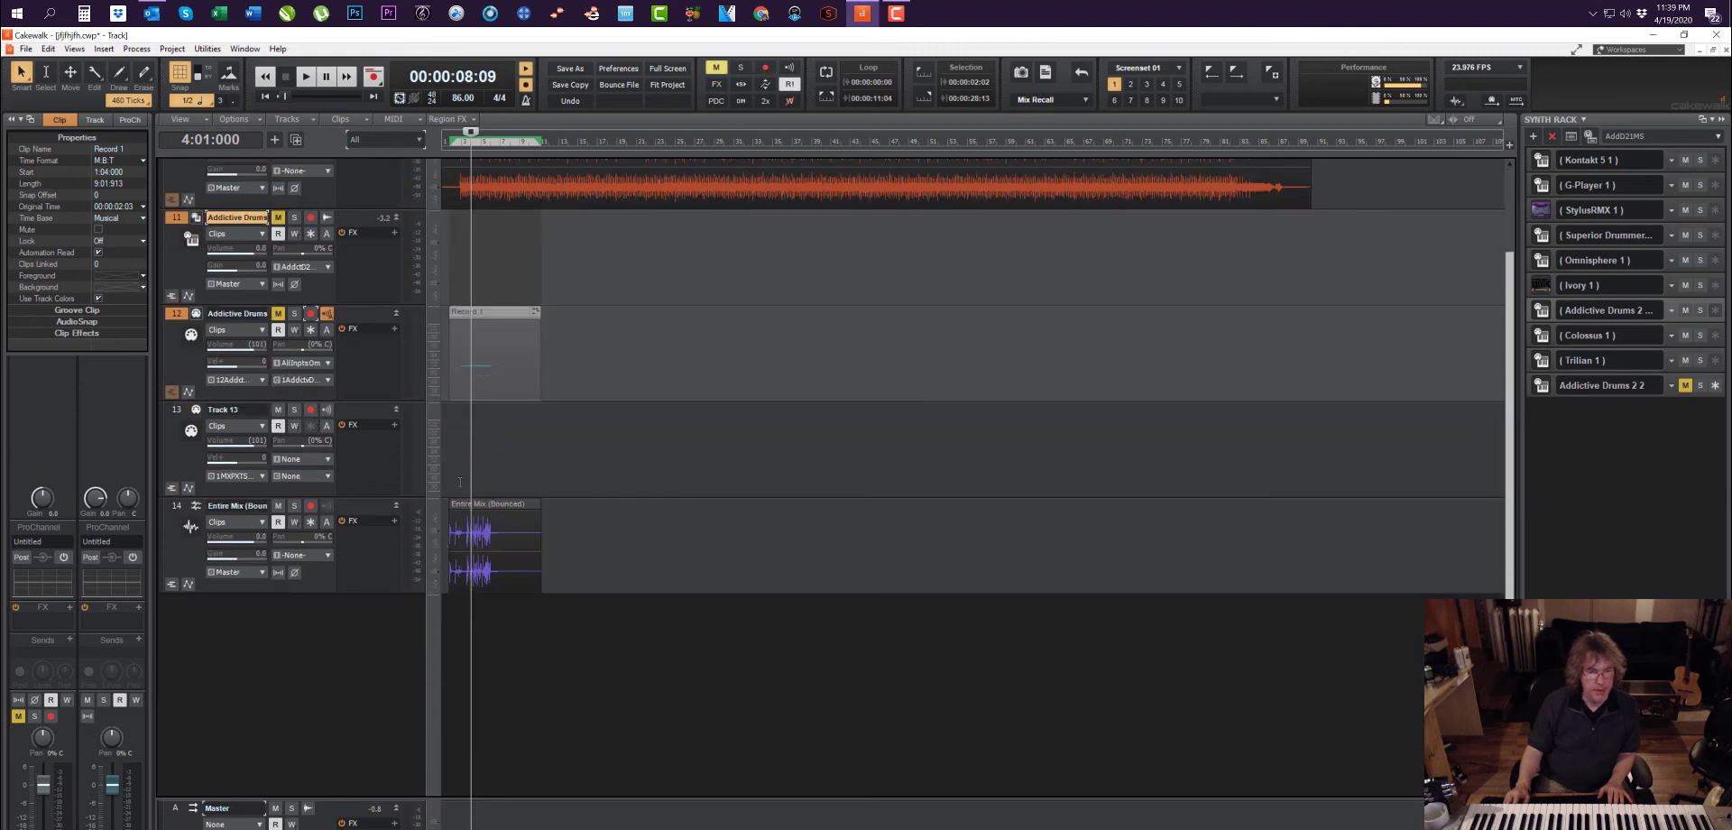
Step: Play the project from 2:01:000 and trim the start of the bounced mix clip to about measure 3
{"action": "left_click", "coordinate": [459, 482]}
{"action": "key", "text": "space"}
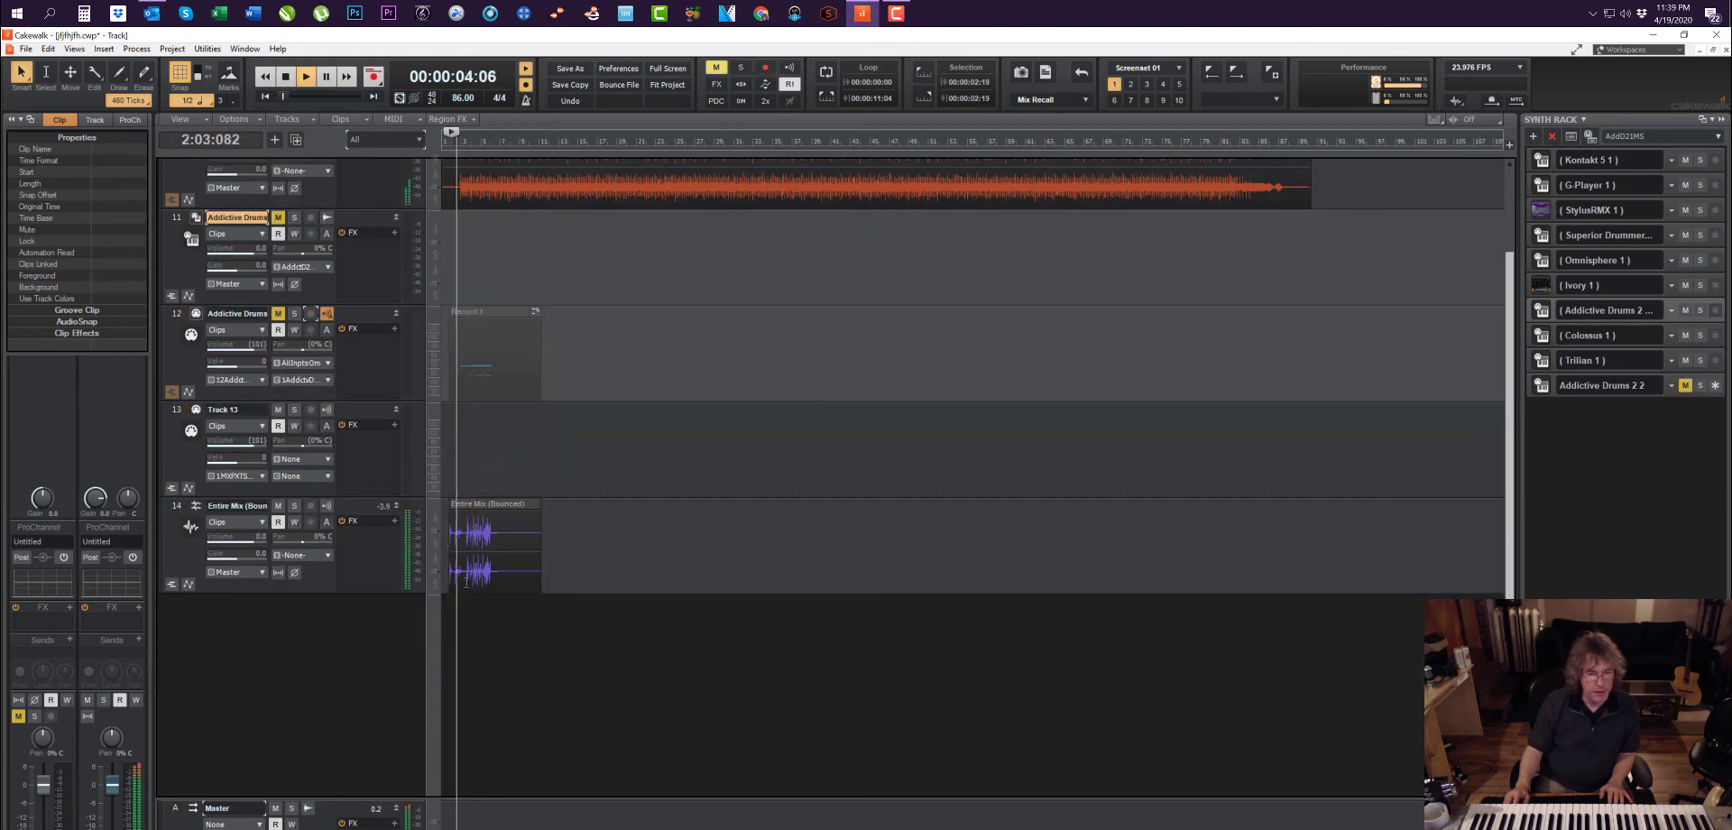
{"action": "key", "text": "space"}
{"action": "left_click_drag", "start_coordinate": [451, 545], "coordinate": [463, 541]}
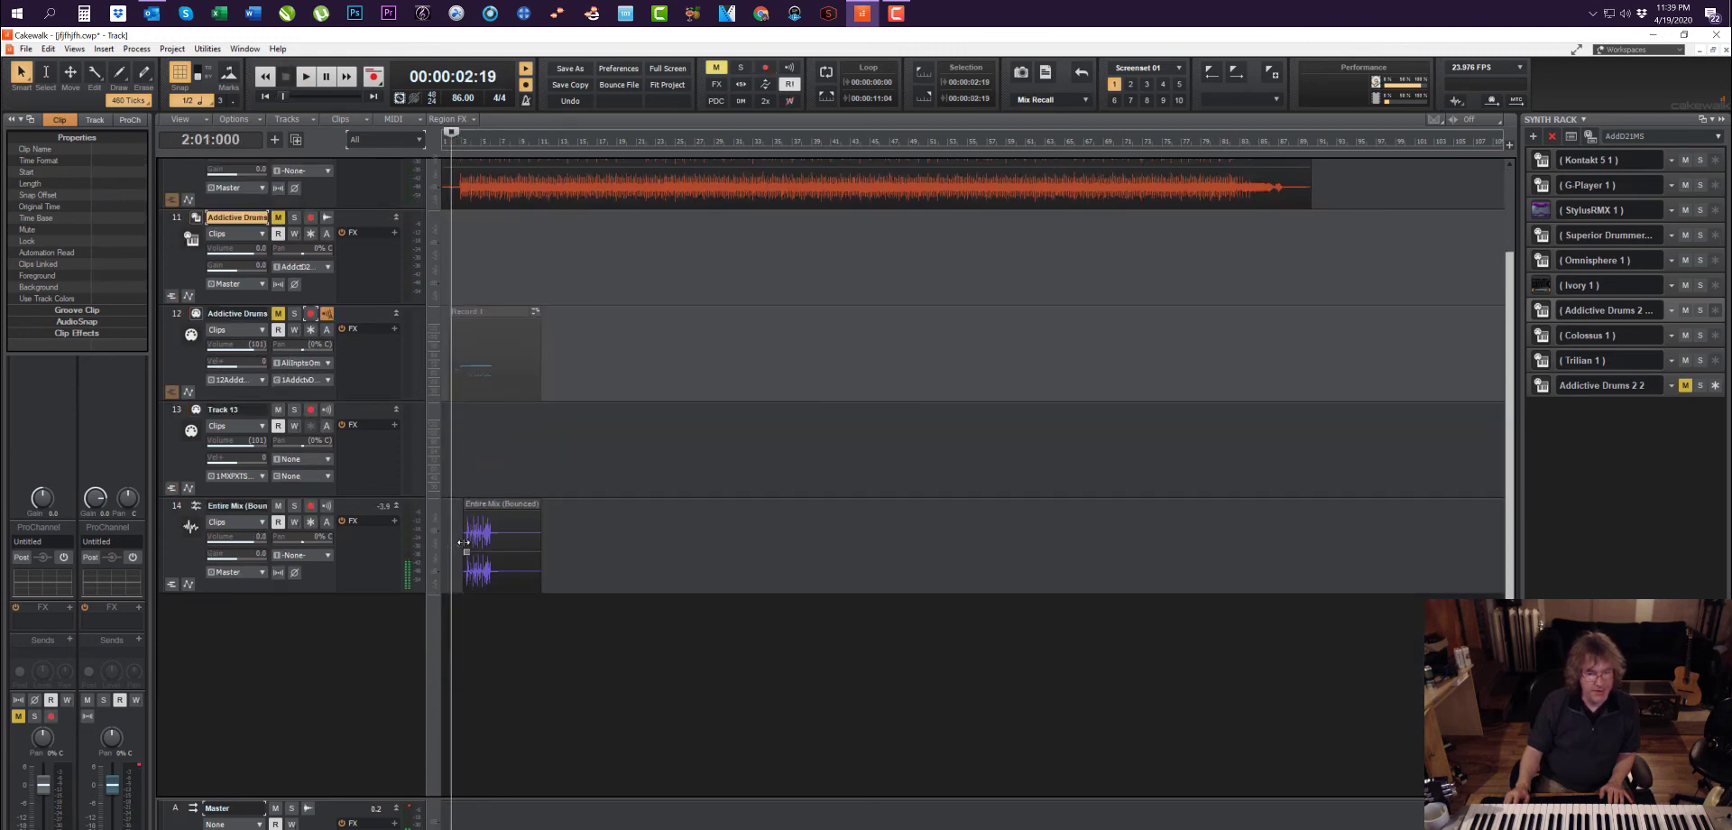
Step: Play the trimmed bounced clip with the song, soloing its track briefly, and stop playback
{"action": "key", "text": "space"}
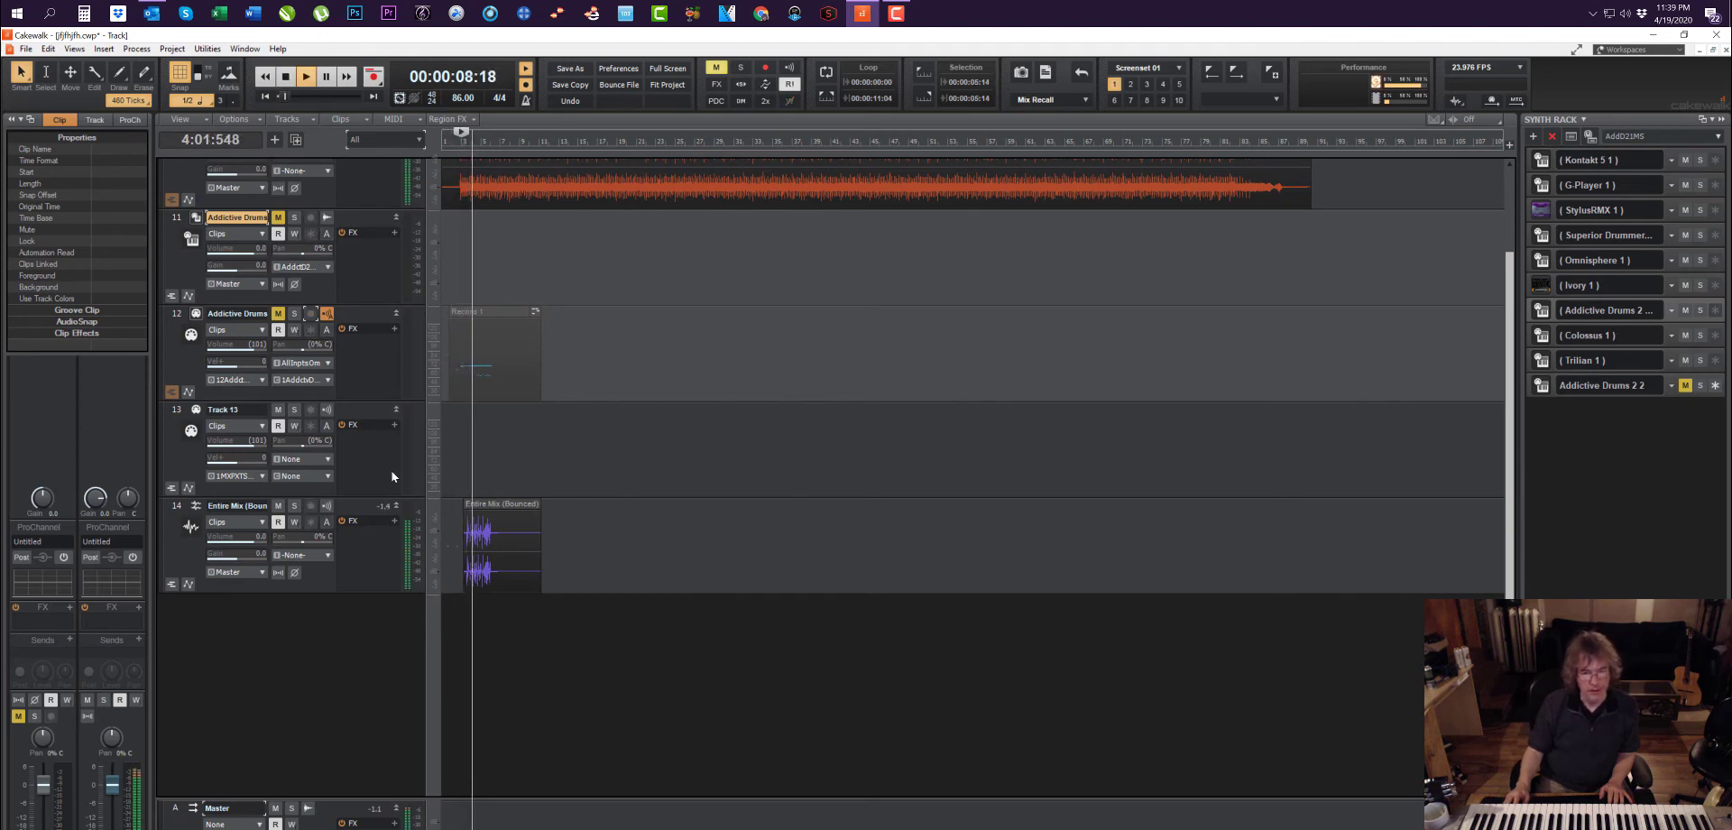
{"action": "left_click", "coordinate": [295, 505]}
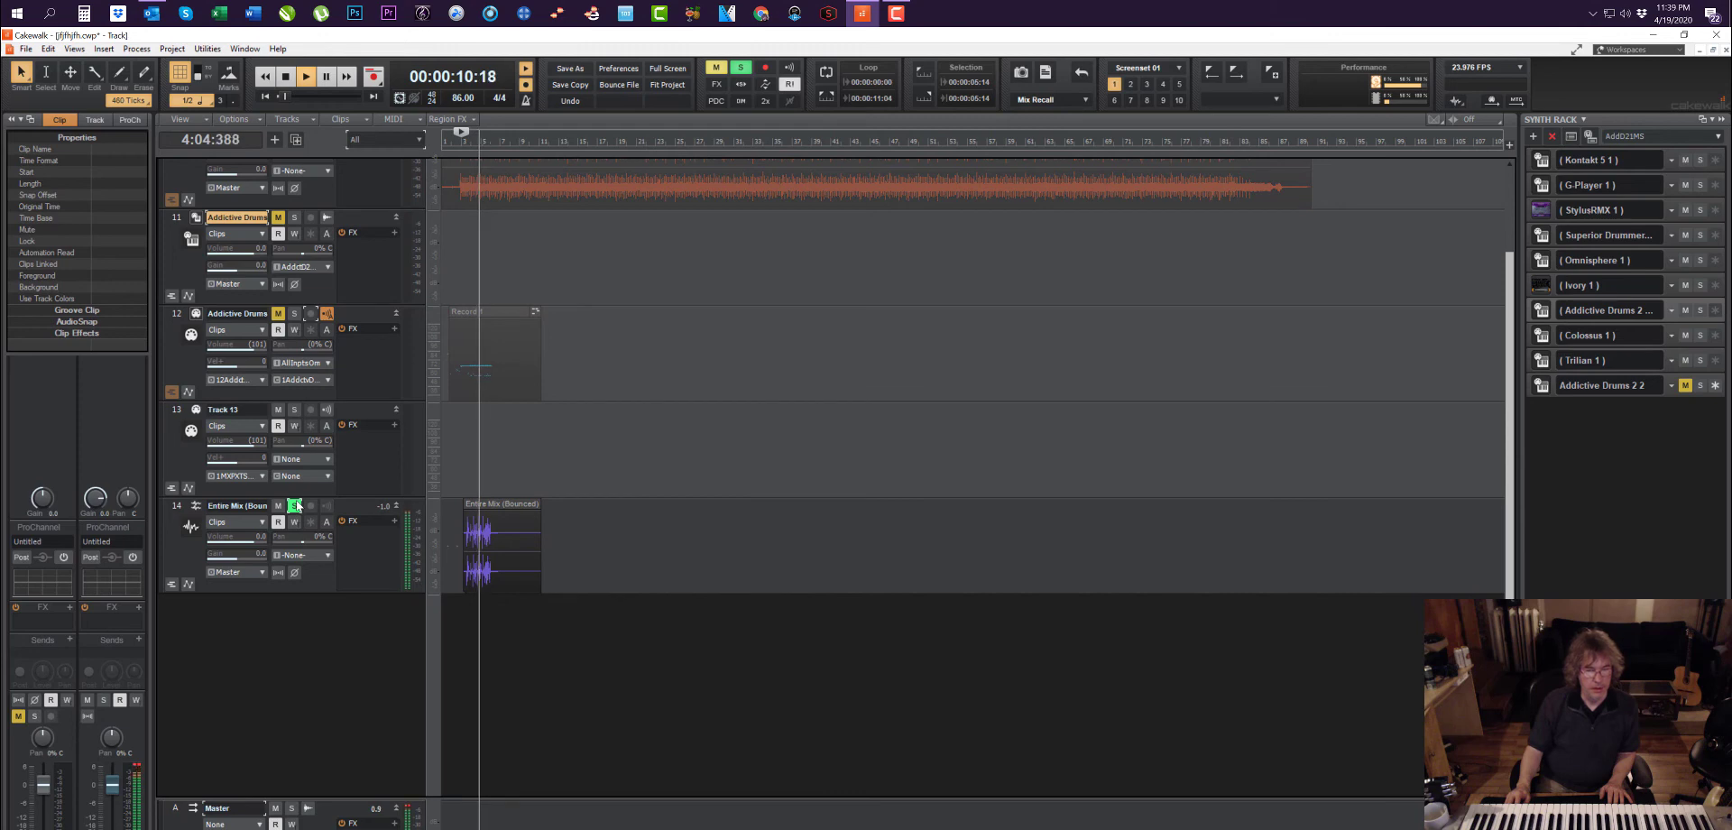
{"action": "left_click", "coordinate": [296, 505]}
{"action": "key", "text": "space"}
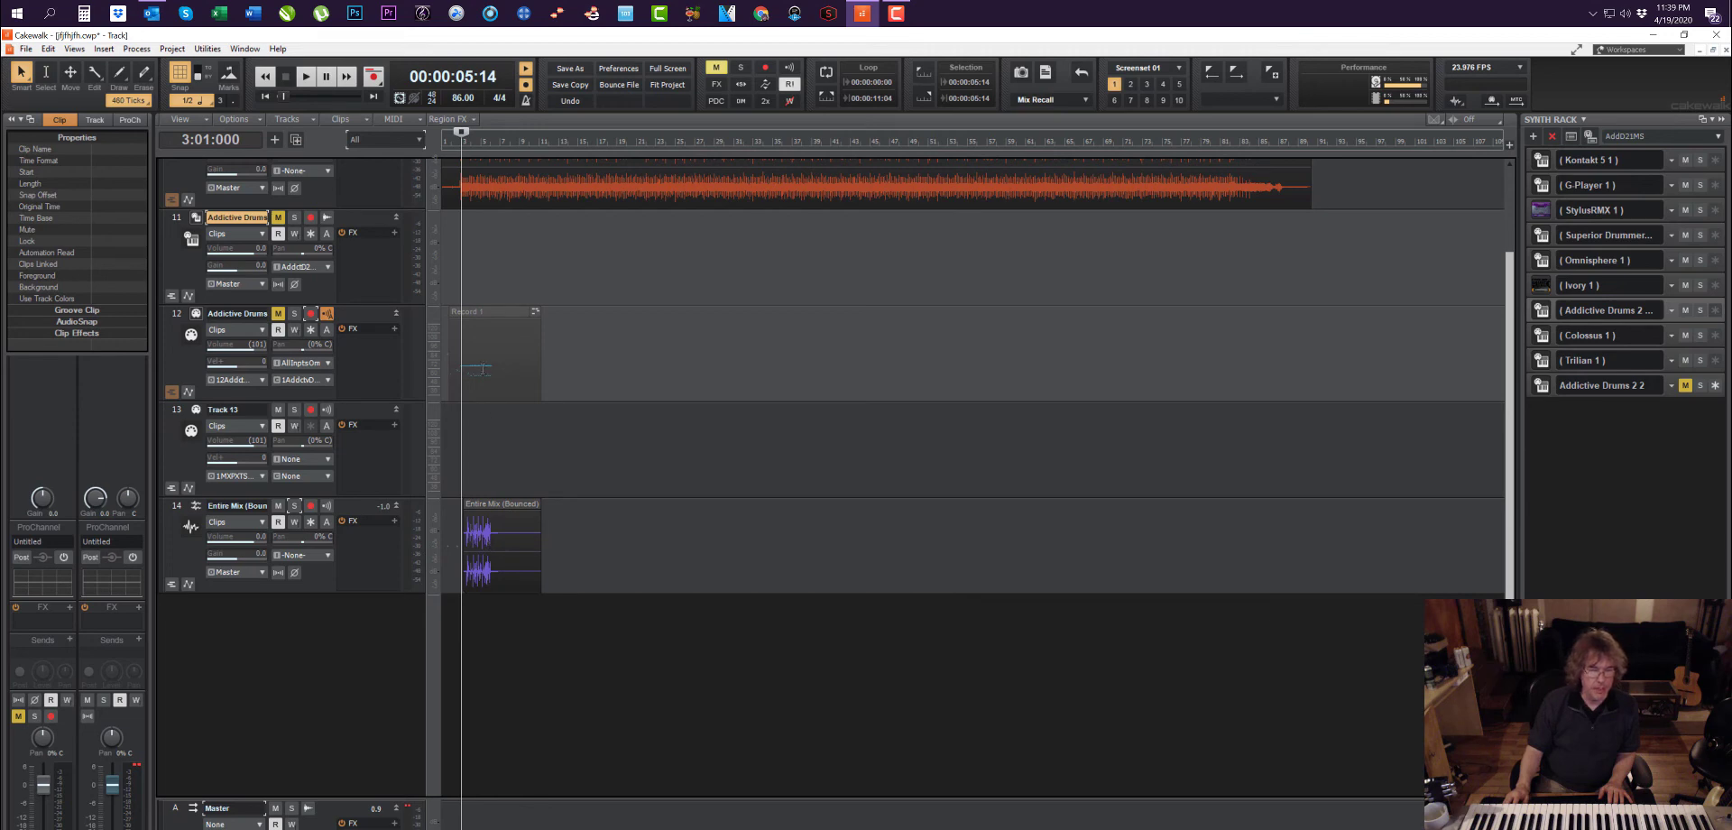
{"action": "right_click", "coordinate": [371, 553]}
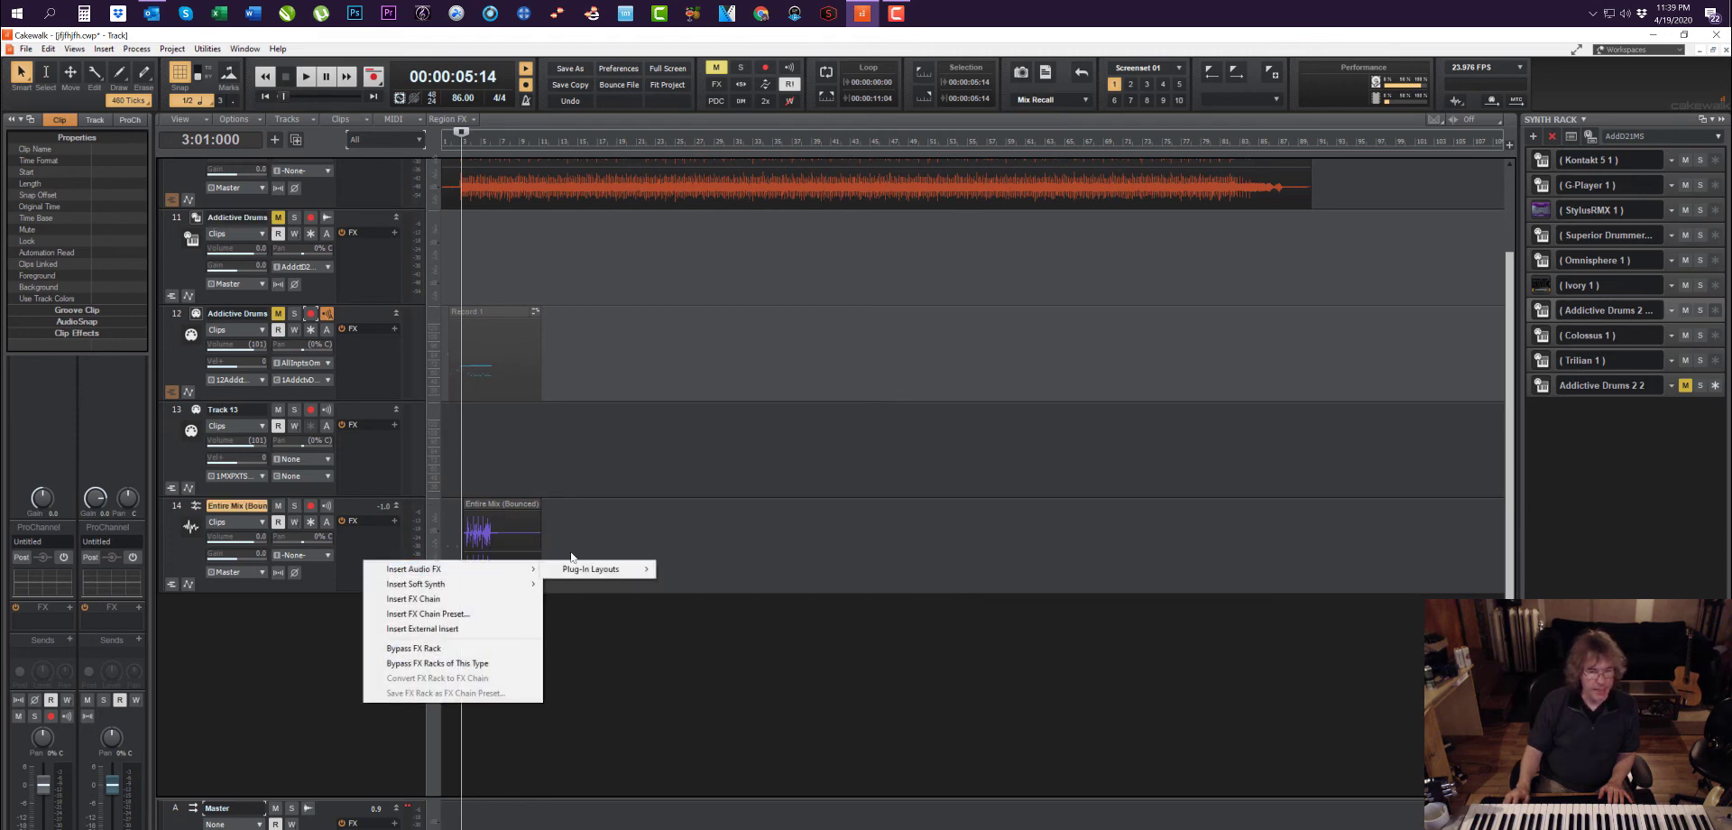
{"action": "left_click", "coordinate": [497, 559]}
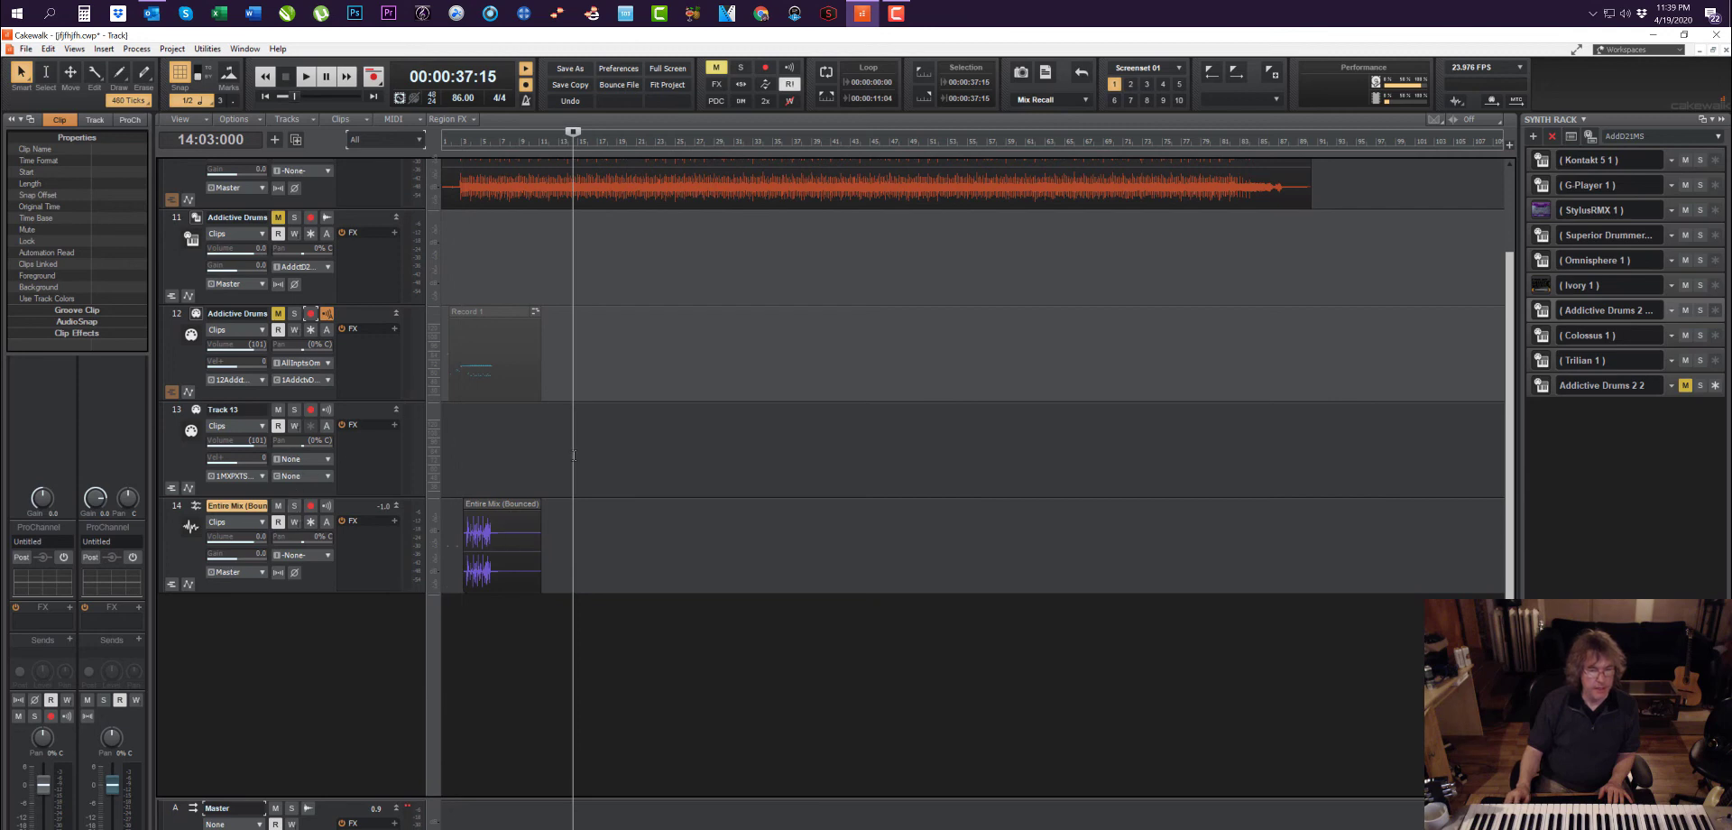
Step: Unmute the Addictive Drums tracks and mute the bounced Entire Mix track
{"action": "left_click", "coordinate": [474, 430]}
{"action": "left_click", "coordinate": [277, 313]}
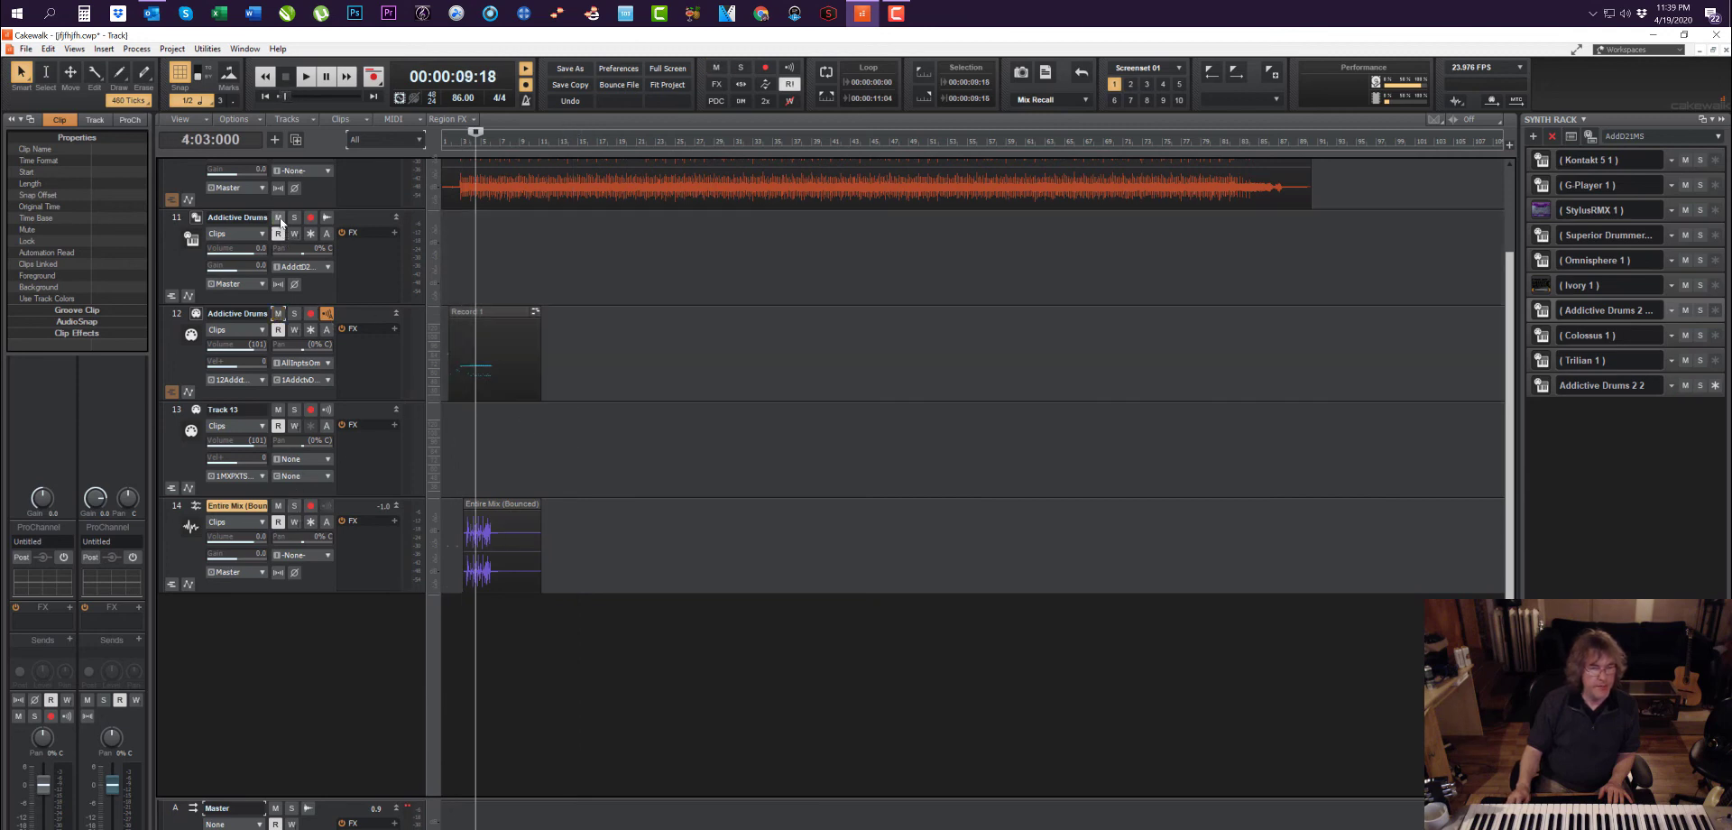
{"action": "left_click", "coordinate": [278, 505]}
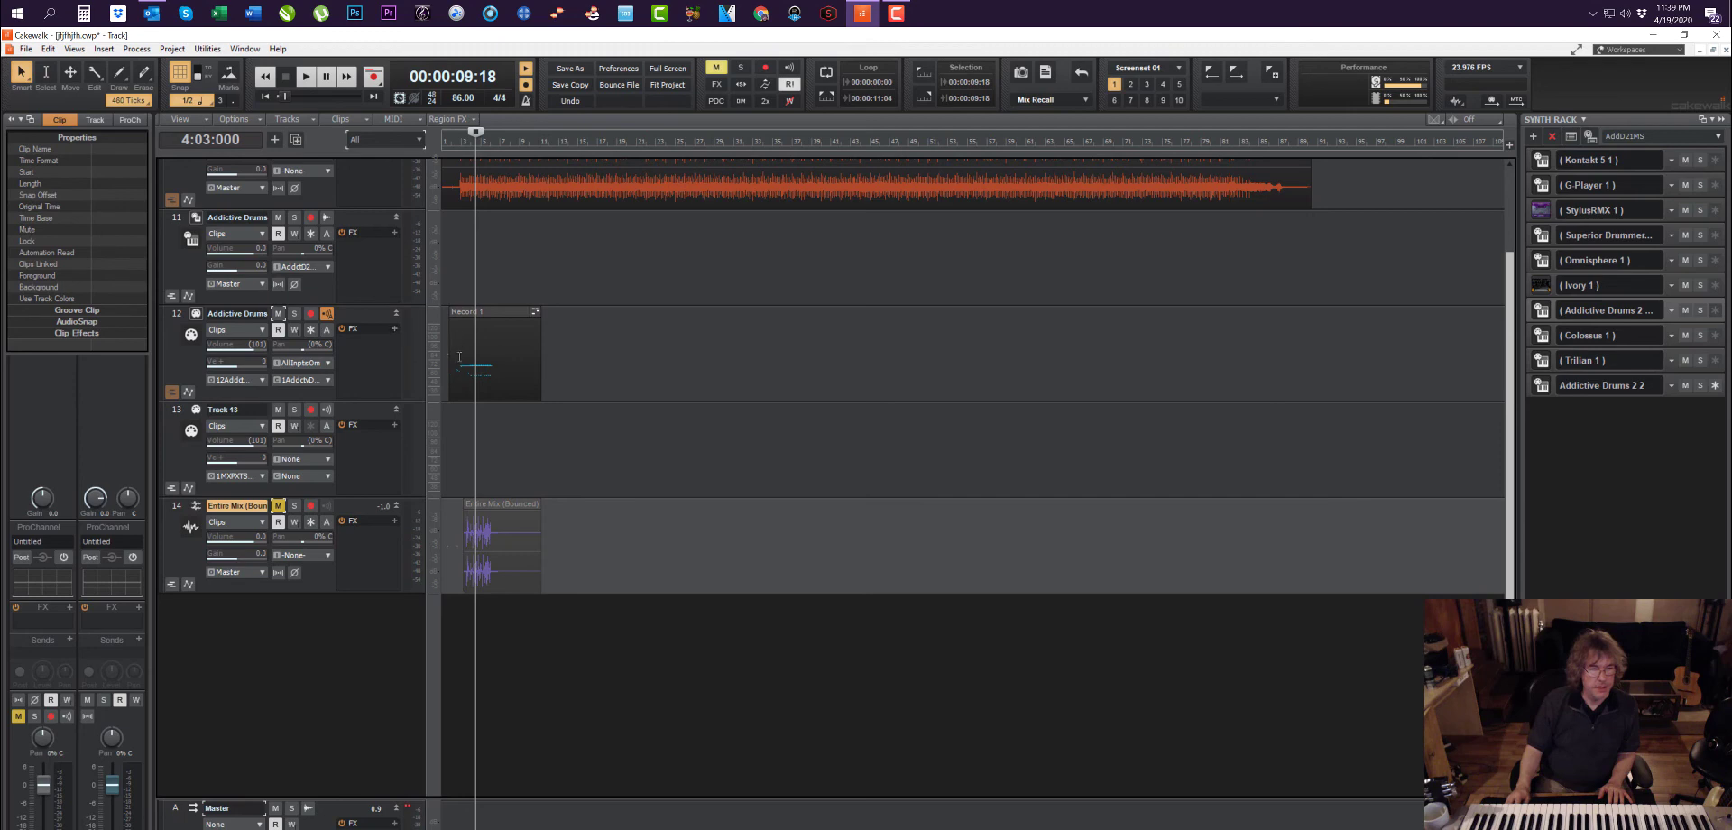
Step: Solo the Addictive Drums tracks and play the MIDI drum part
{"action": "left_click", "coordinate": [294, 217]}
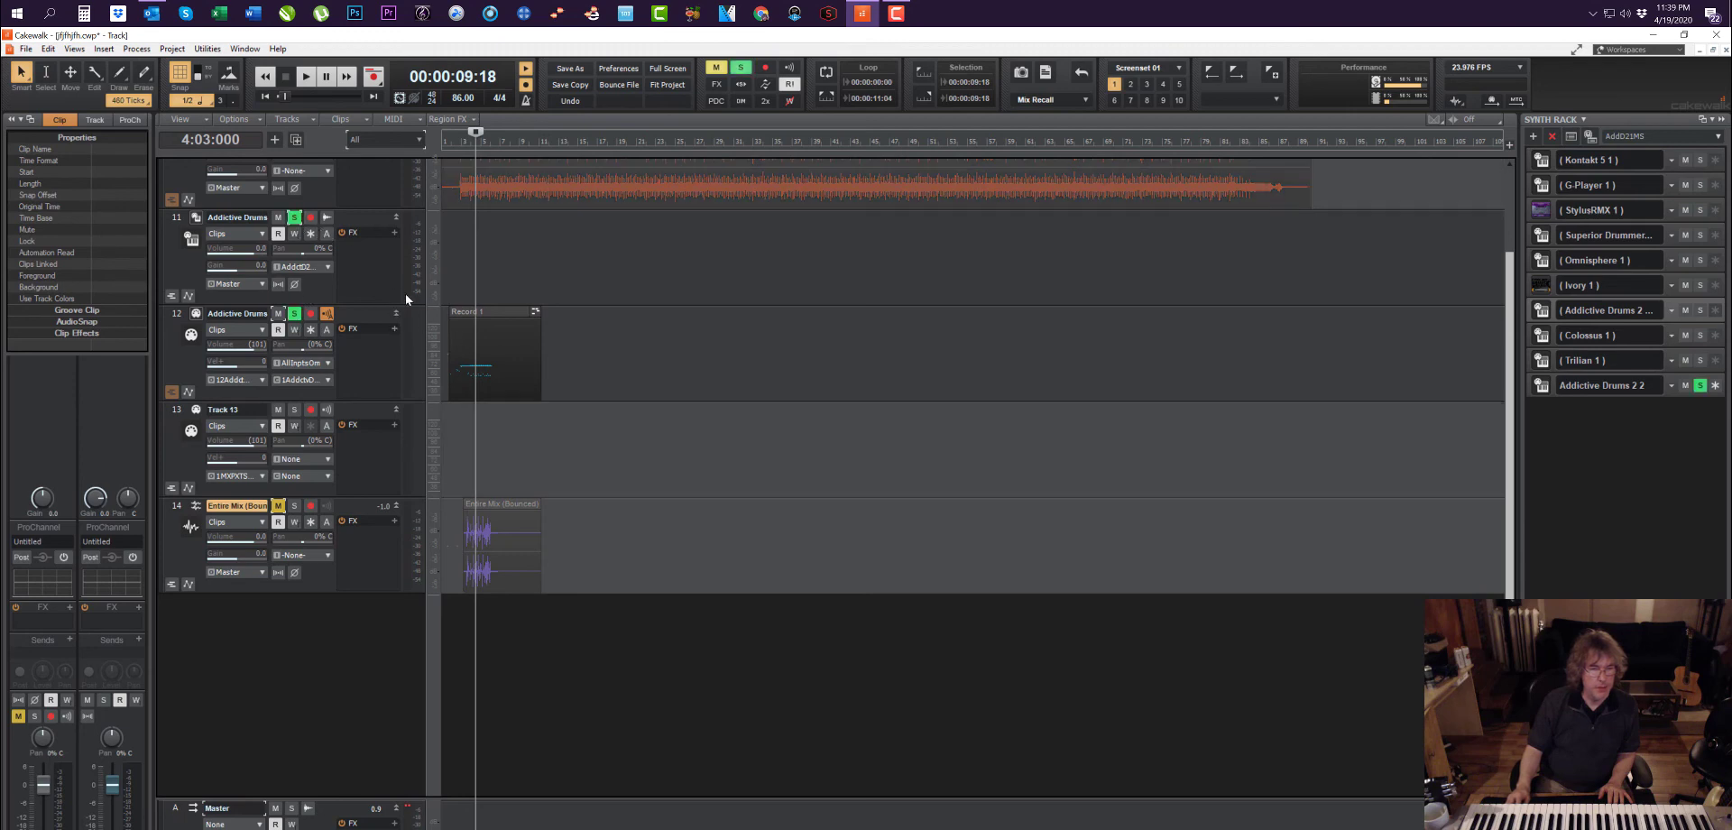
{"action": "key", "text": "space"}
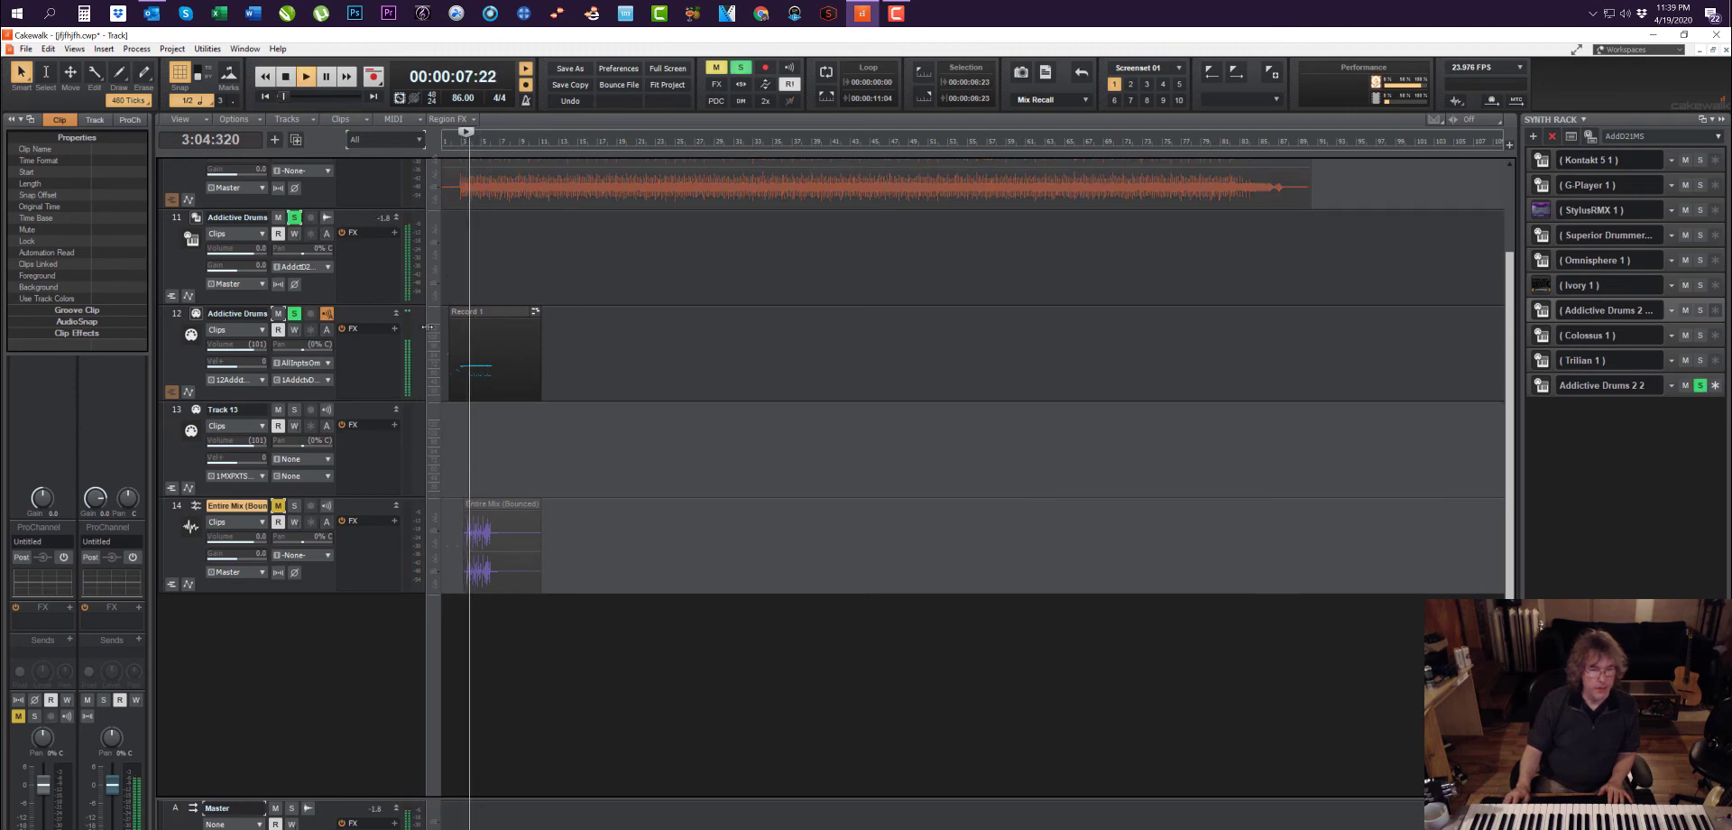
{"action": "right_click", "coordinate": [373, 259]}
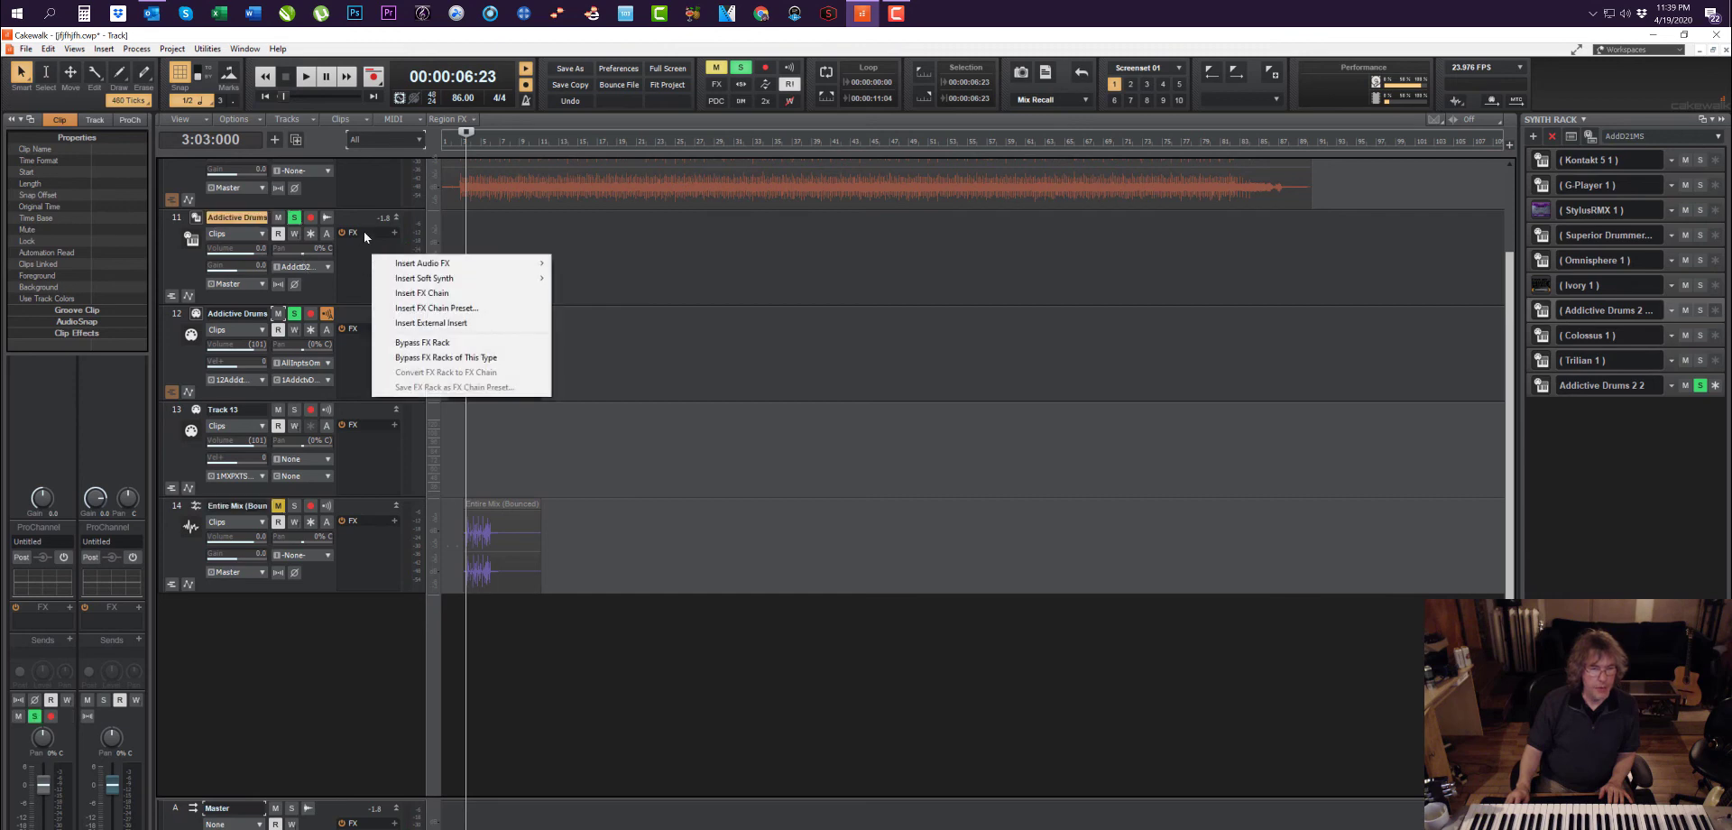
{"action": "left_click", "coordinate": [239, 217]}
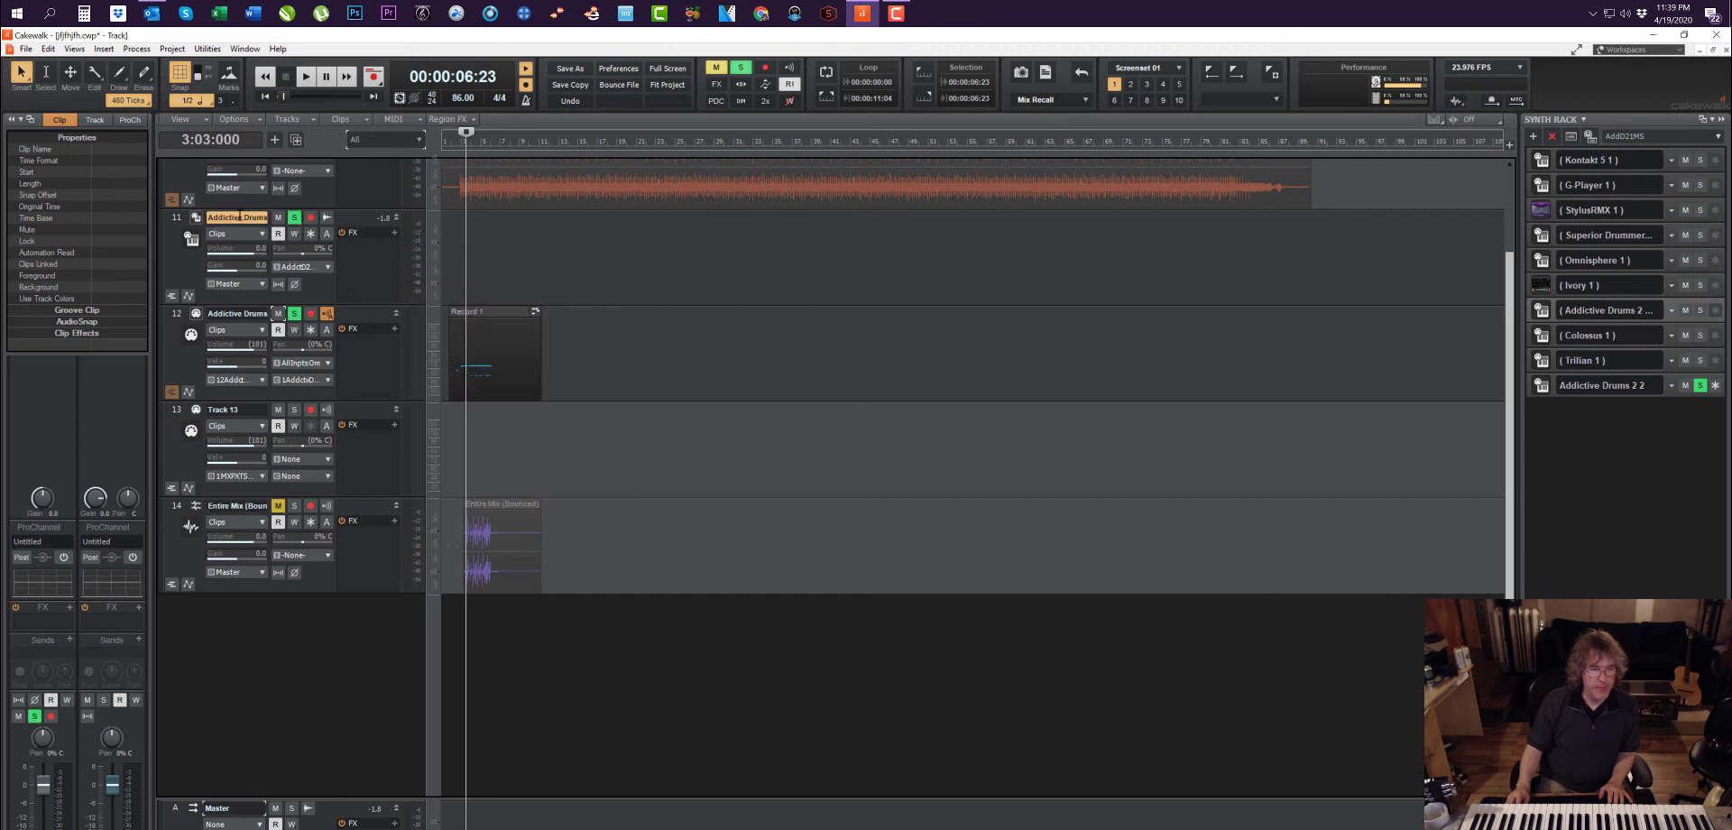
{"action": "right_click", "coordinate": [356, 263]}
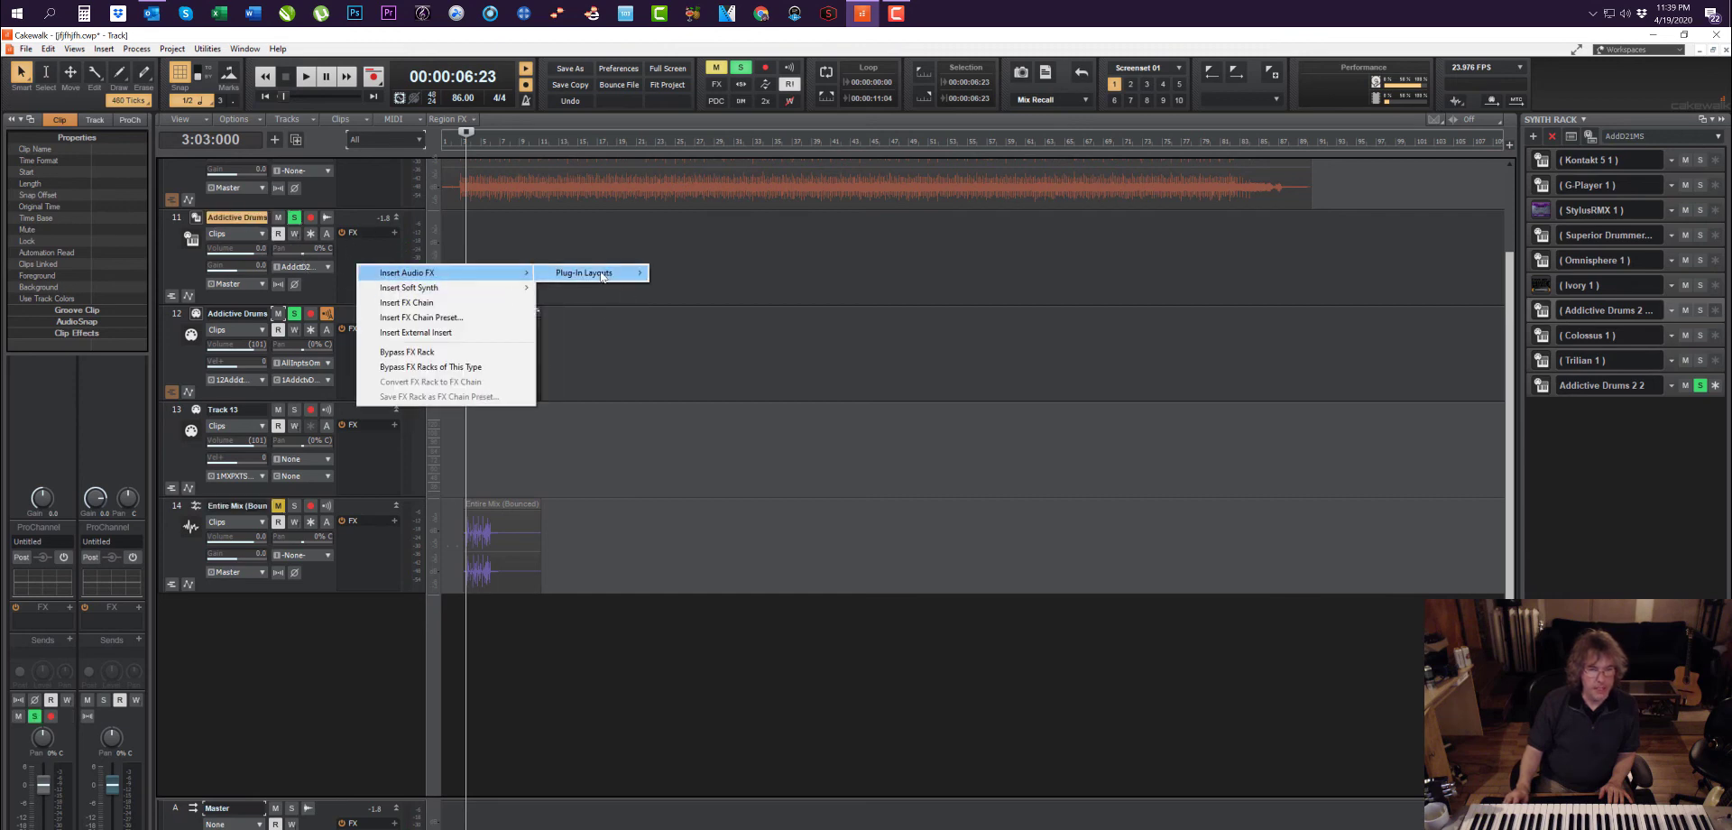
{"action": "left_click", "coordinate": [451, 261]}
{"action": "left_click", "coordinate": [451, 262]}
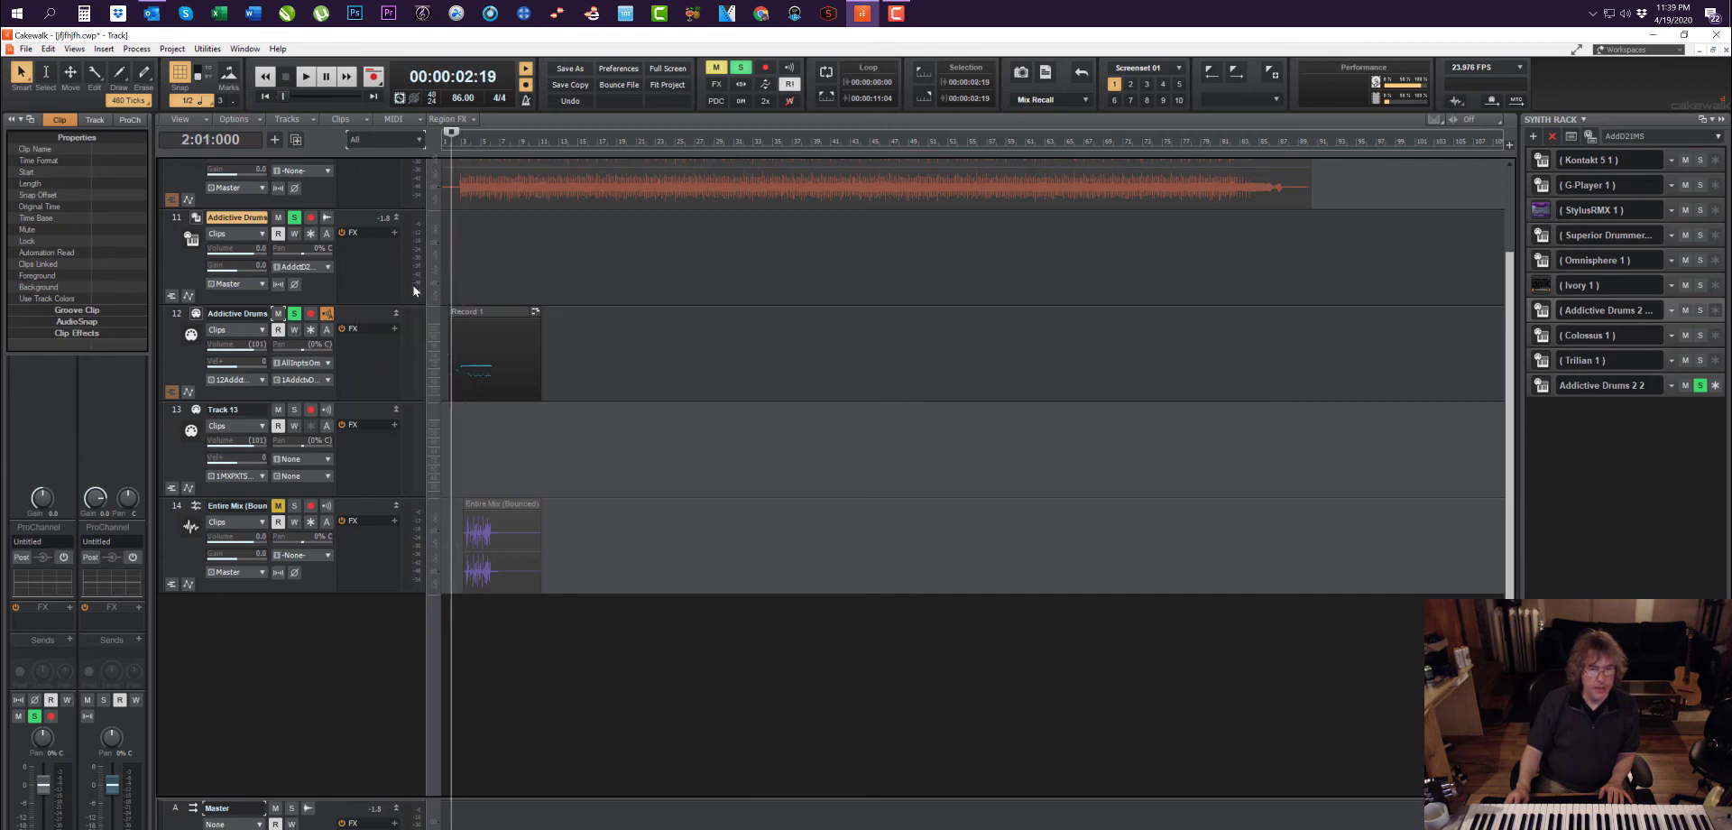
Step: Switch the audio effects plug-in layout to Sort by Manufacturer from track 11's FX rack
{"action": "right_click", "coordinate": [386, 265]}
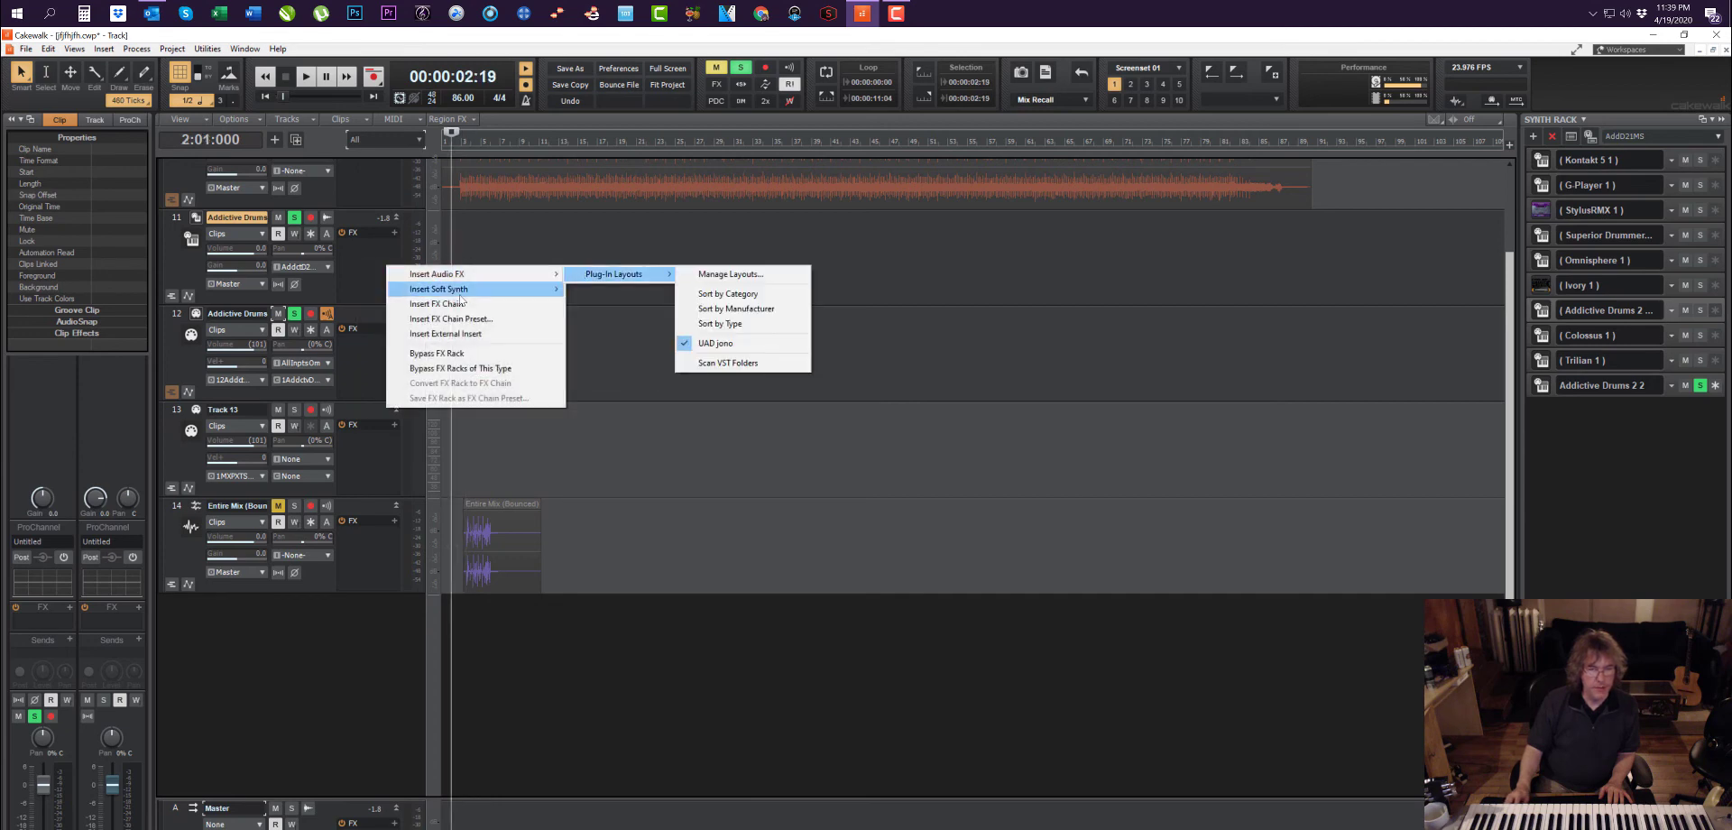
{"action": "mouse_move", "coordinate": [434, 276]}
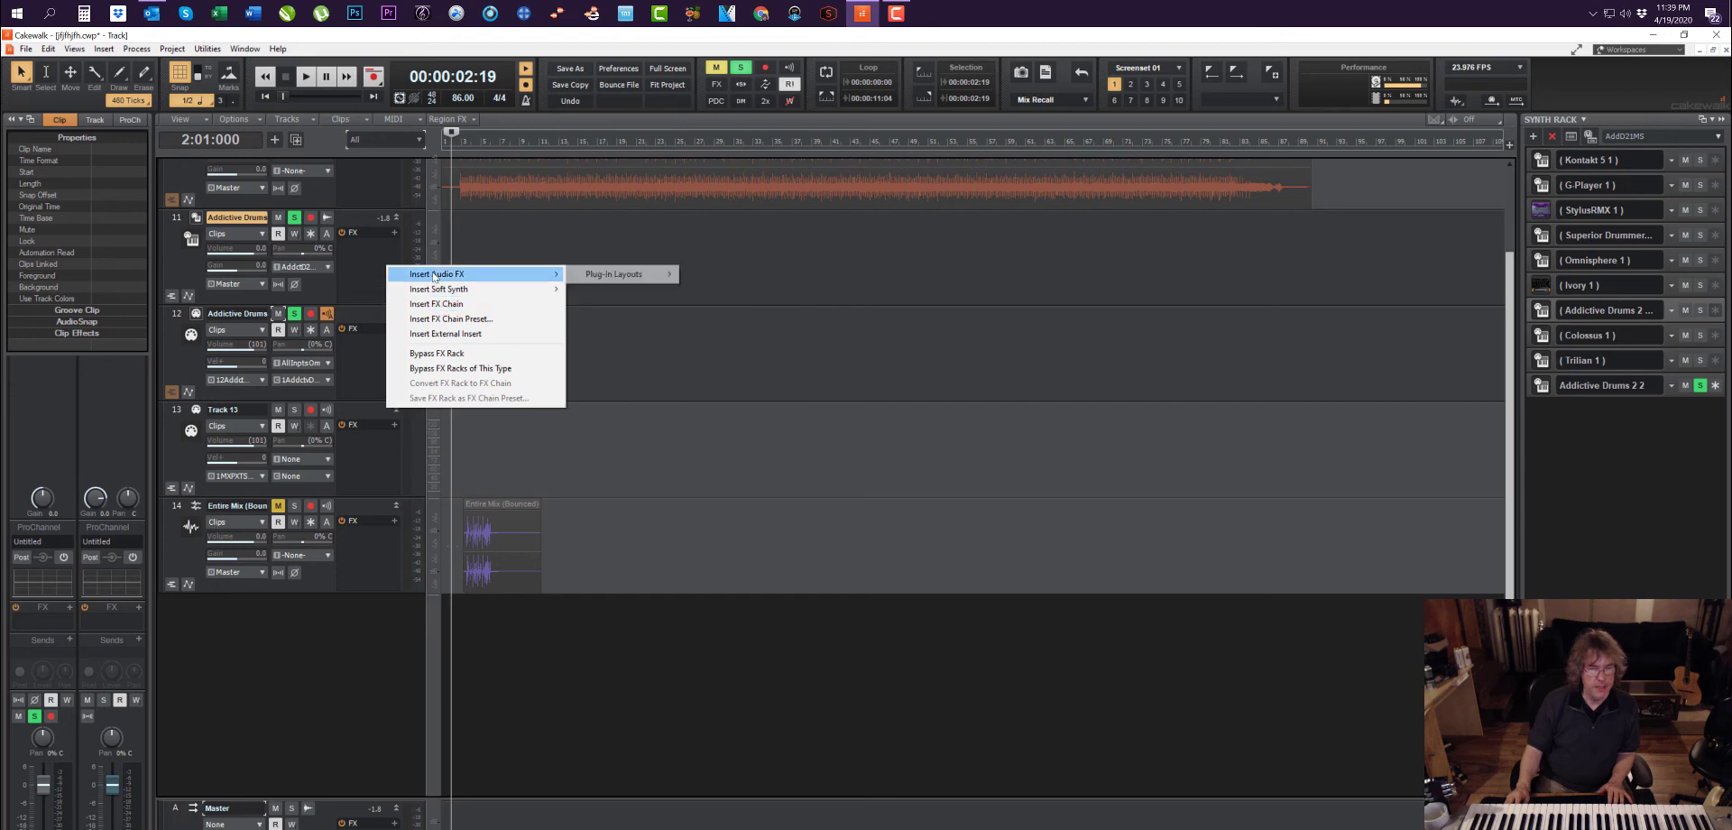
{"action": "mouse_move", "coordinate": [622, 274]}
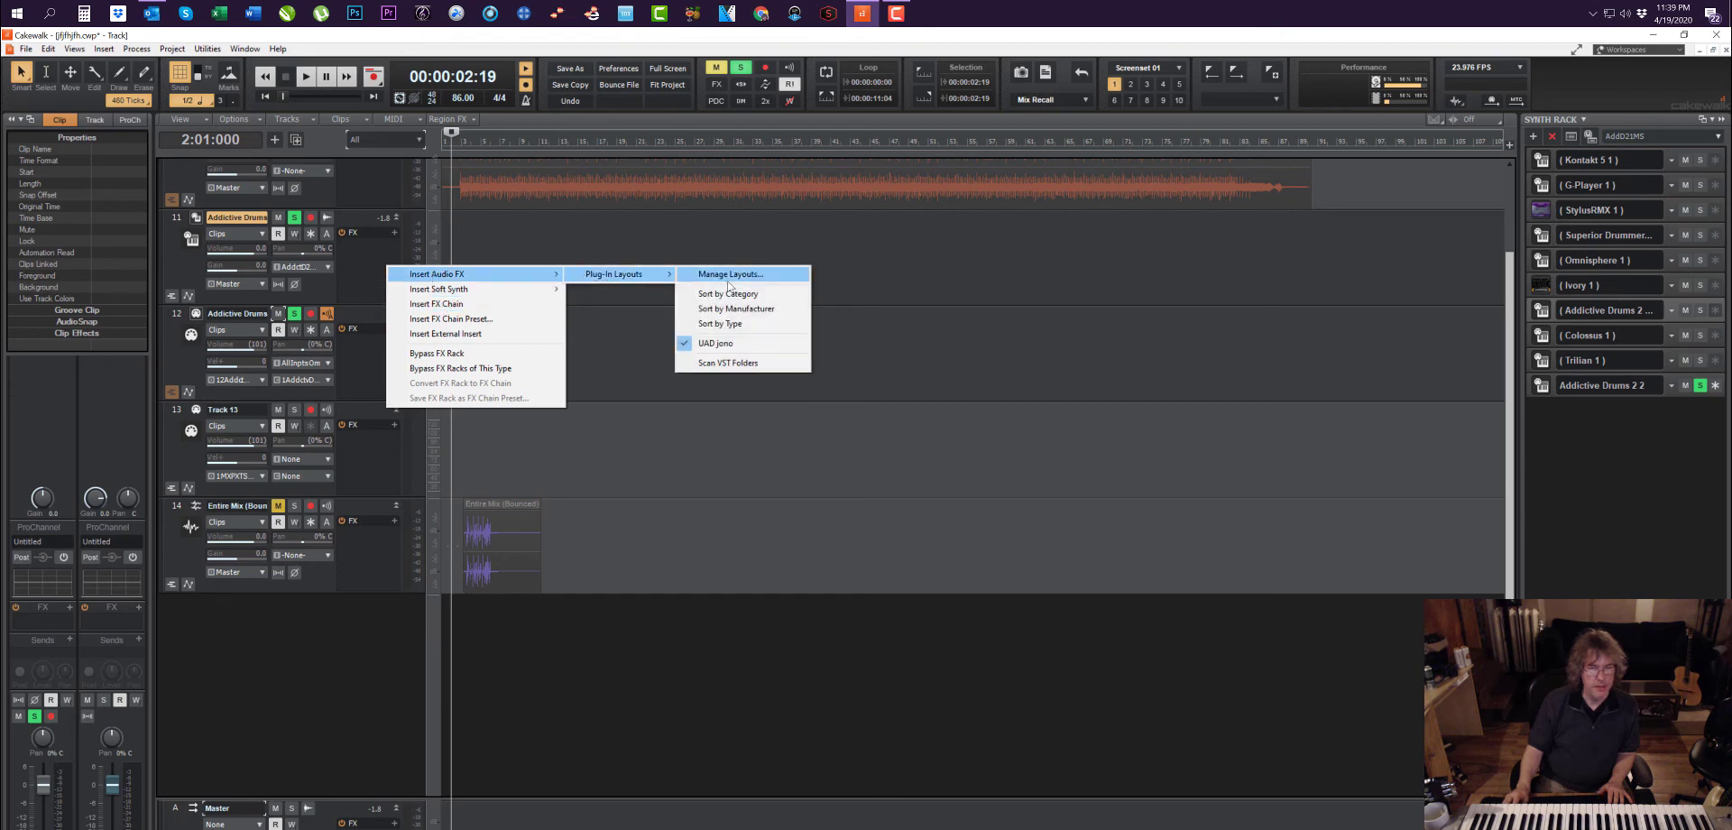
{"action": "left_click", "coordinate": [737, 310]}
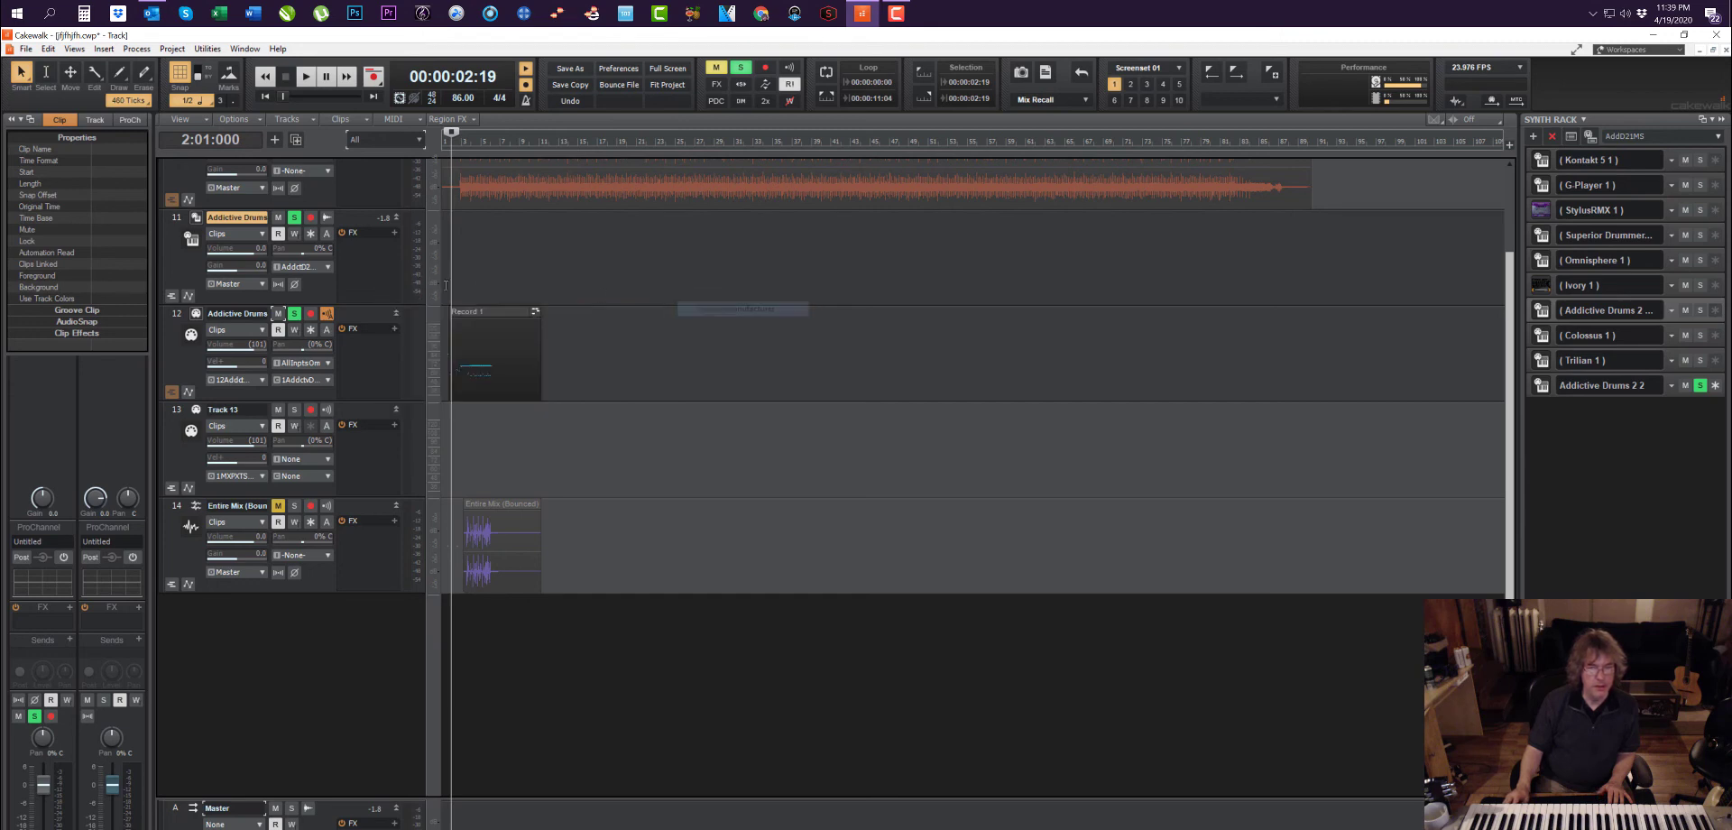
Step: Insert the Cakewalk Sonitus Reverb effect on the Addictive Drums audio track, track 11
{"action": "right_click", "coordinate": [357, 250]}
{"action": "mouse_move", "coordinate": [375, 259]}
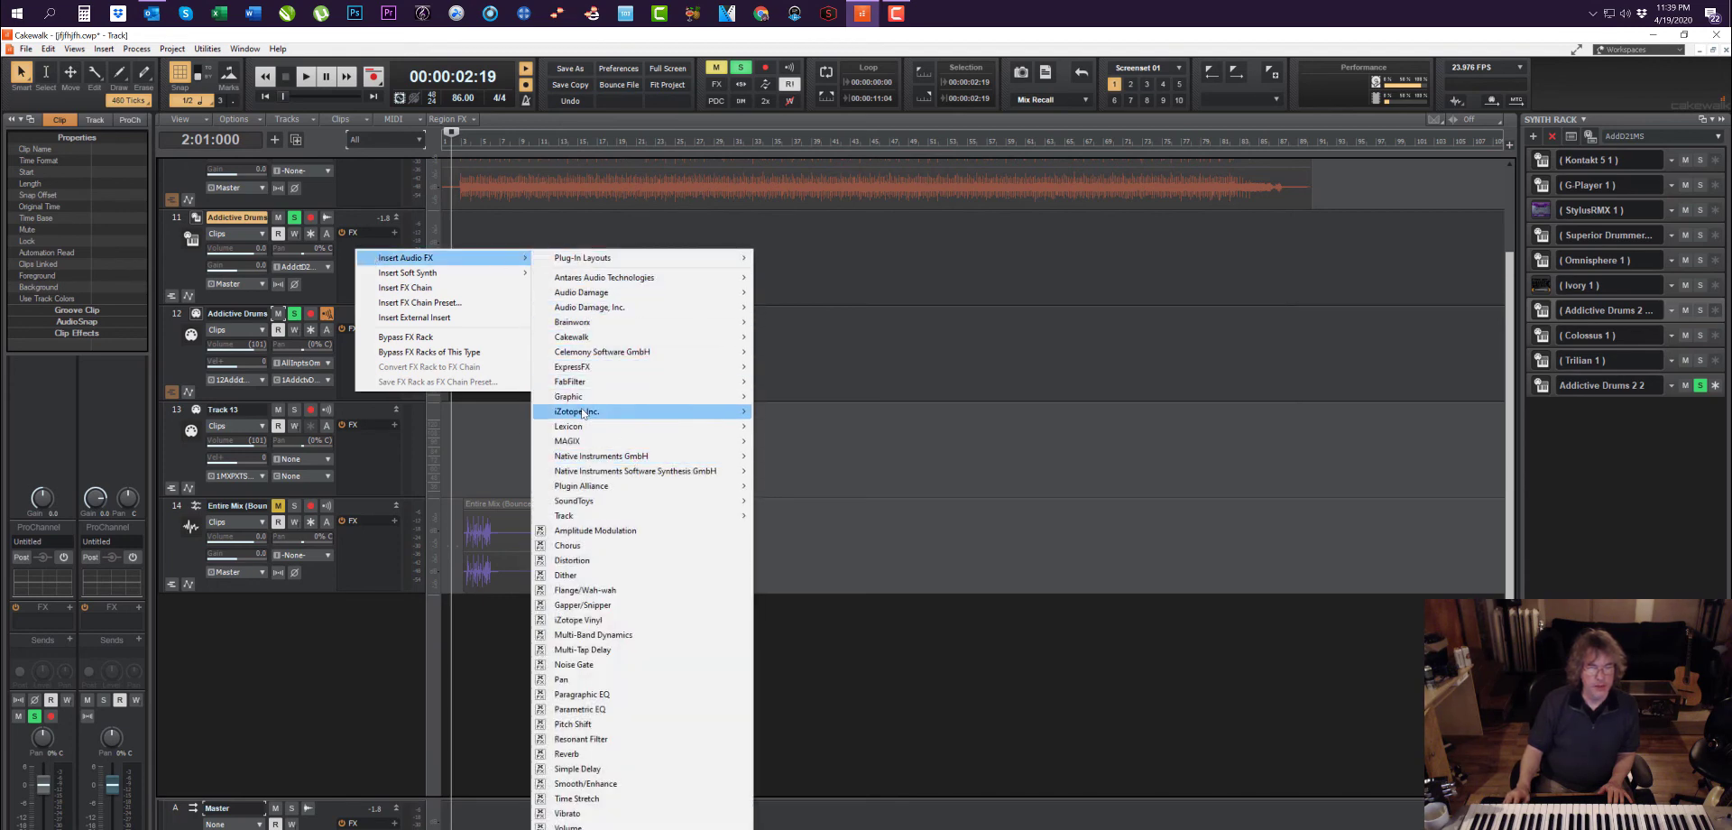
{"action": "mouse_move", "coordinate": [686, 337]}
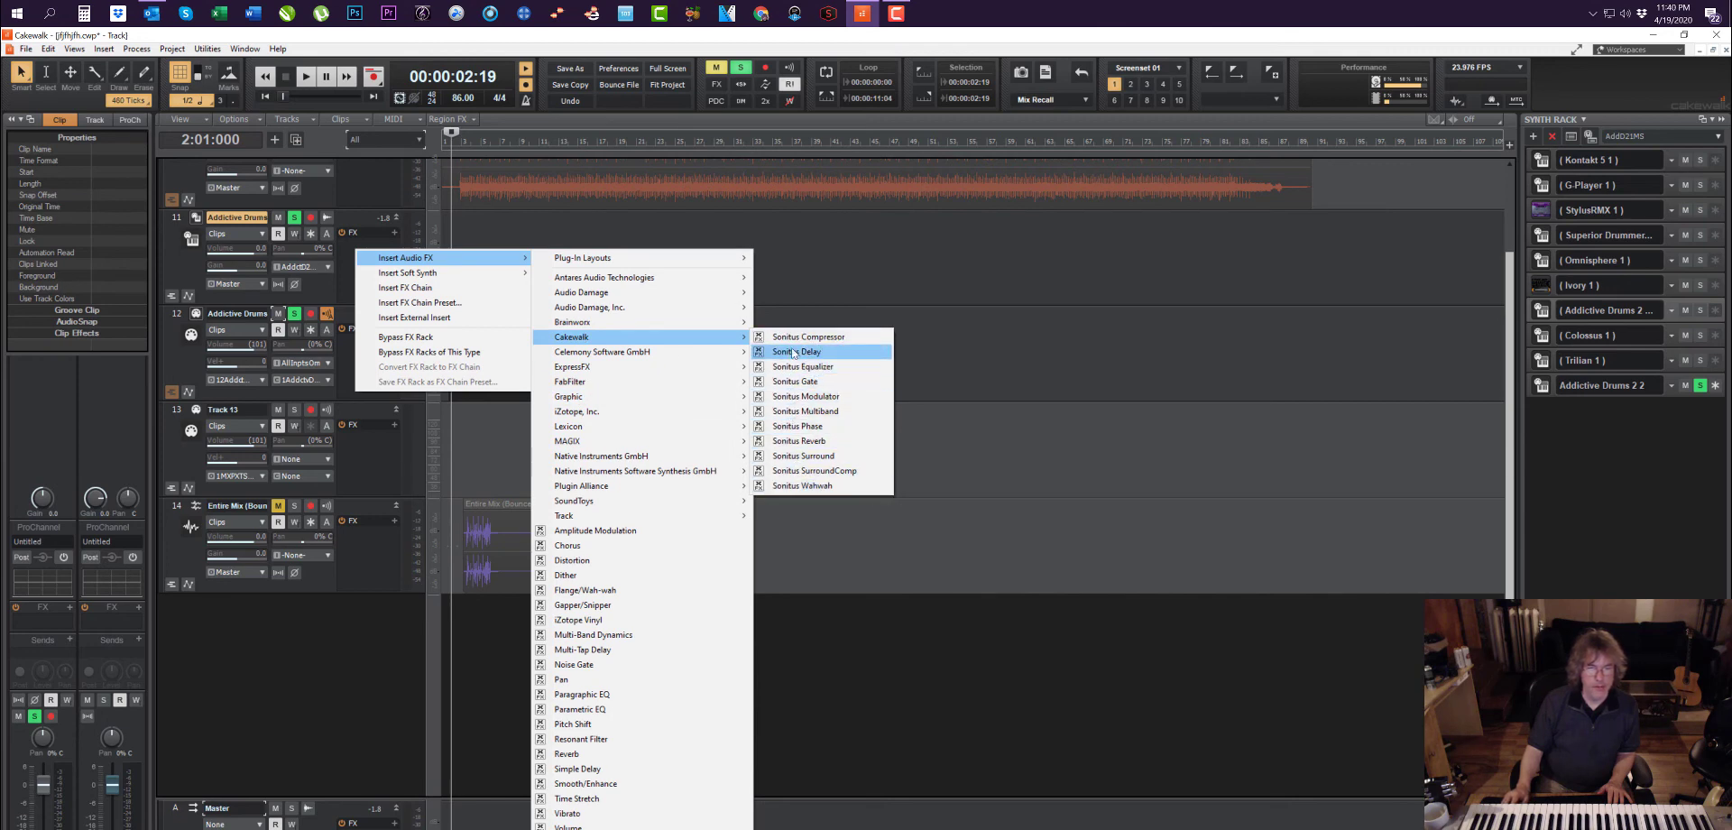
{"action": "left_click", "coordinate": [791, 441]}
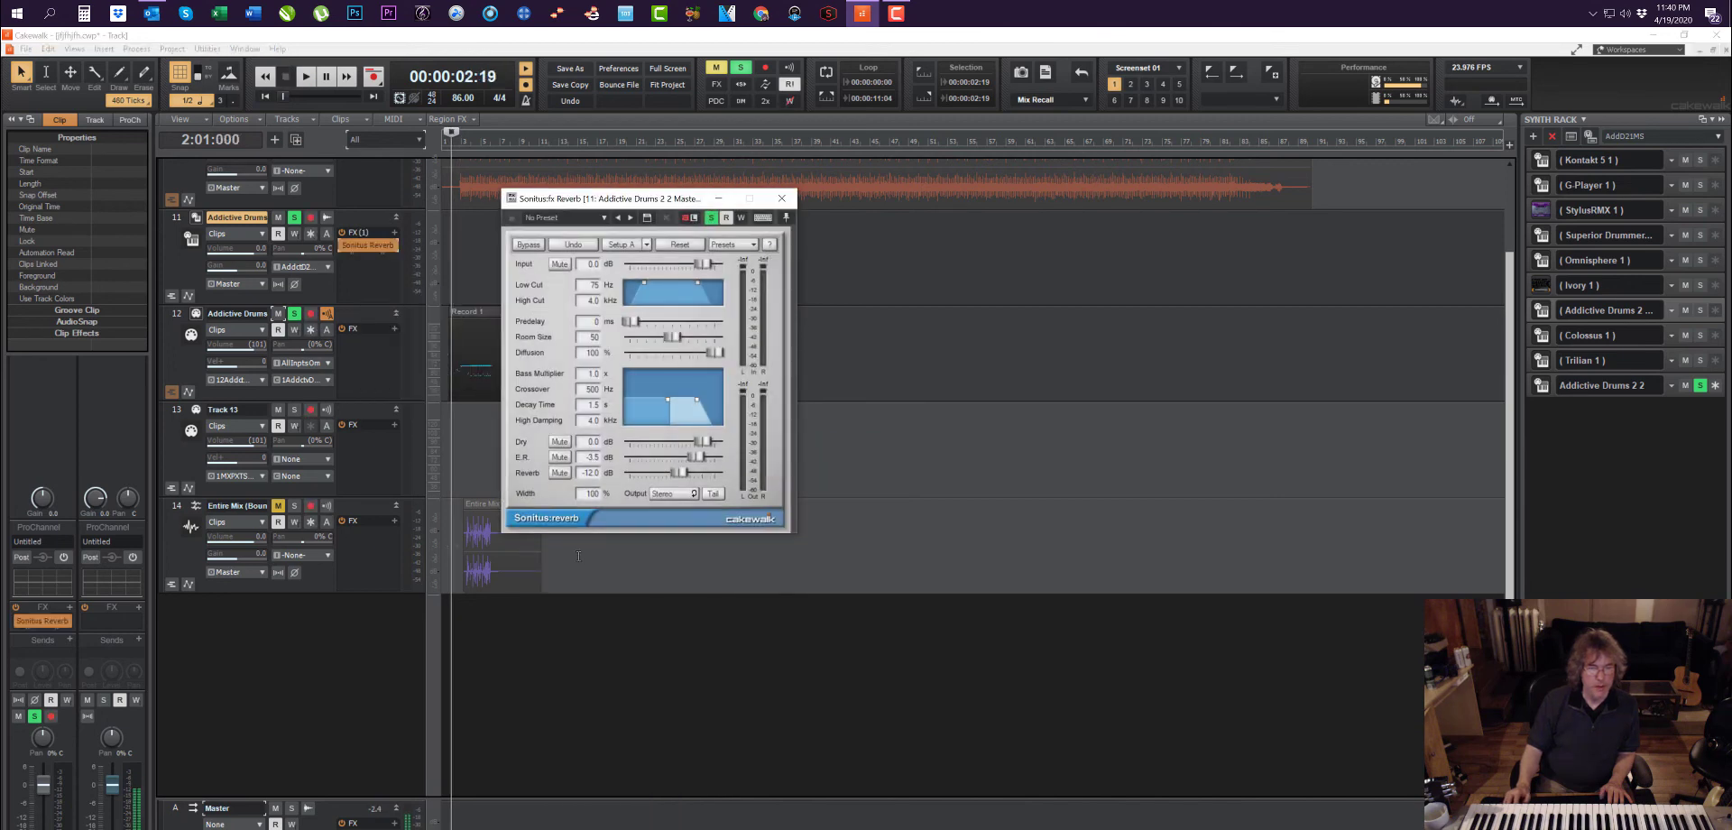
Step: Play the drums through the Sonitus Reverb, check its preset list, and close the reverb window
{"action": "left_click", "coordinate": [478, 619]}
{"action": "key", "text": "space"}
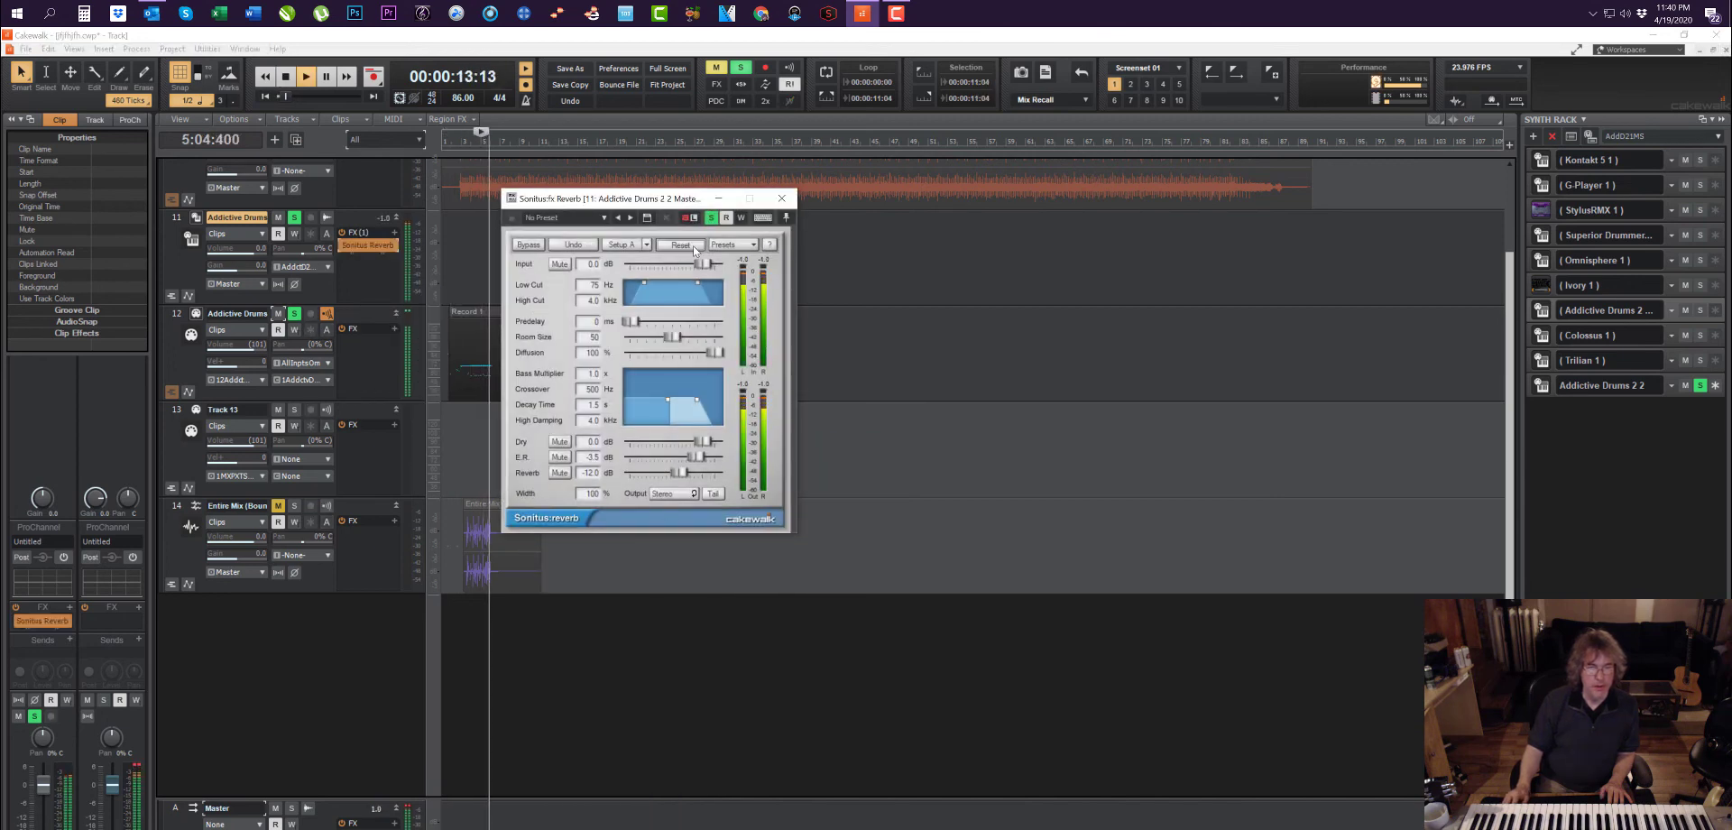
{"action": "left_click", "coordinate": [595, 218]}
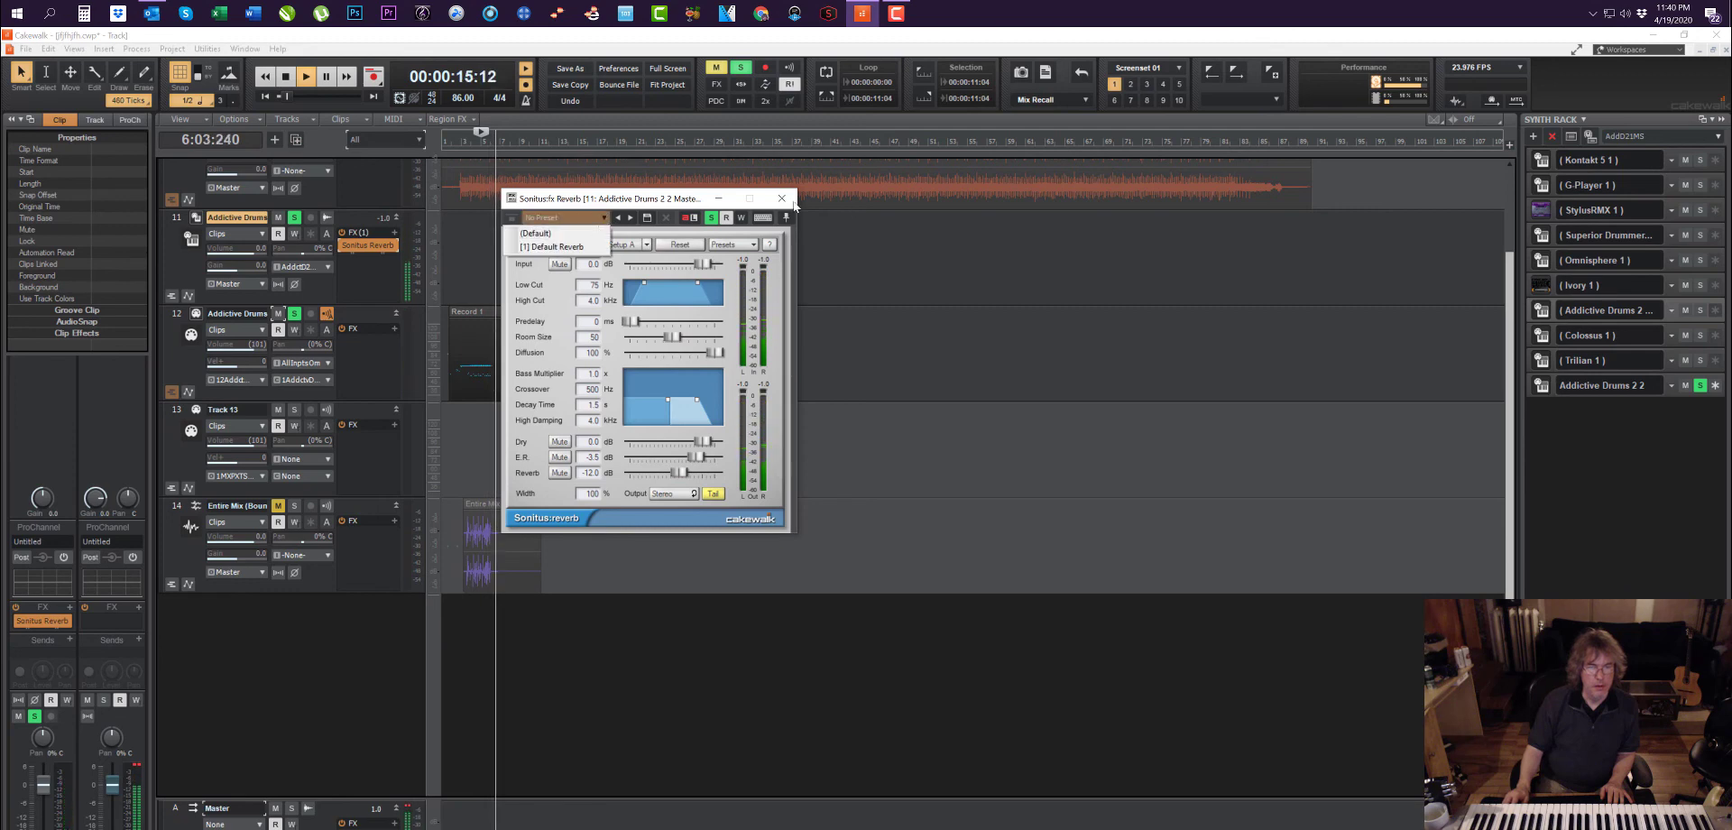
{"action": "left_click", "coordinate": [913, 141]}
{"action": "left_click", "coordinate": [781, 198]}
{"action": "left_click", "coordinate": [473, 456]}
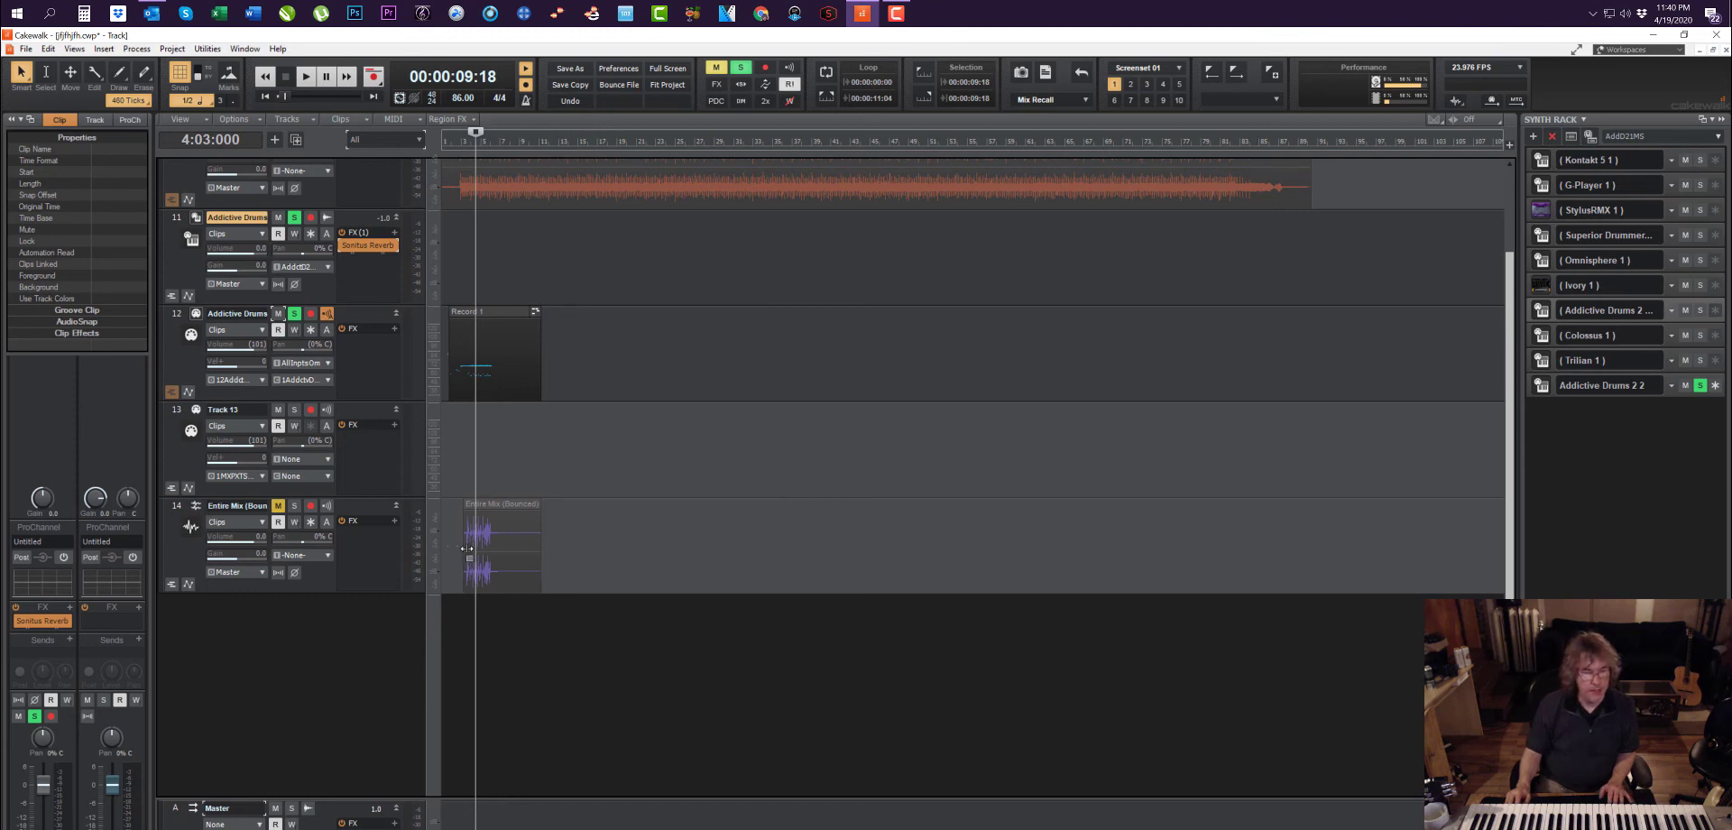
Step: Add a fade-in about one measure long to the bounced mix clip and set its start to 2:04:000
{"action": "left_click", "coordinate": [477, 498]}
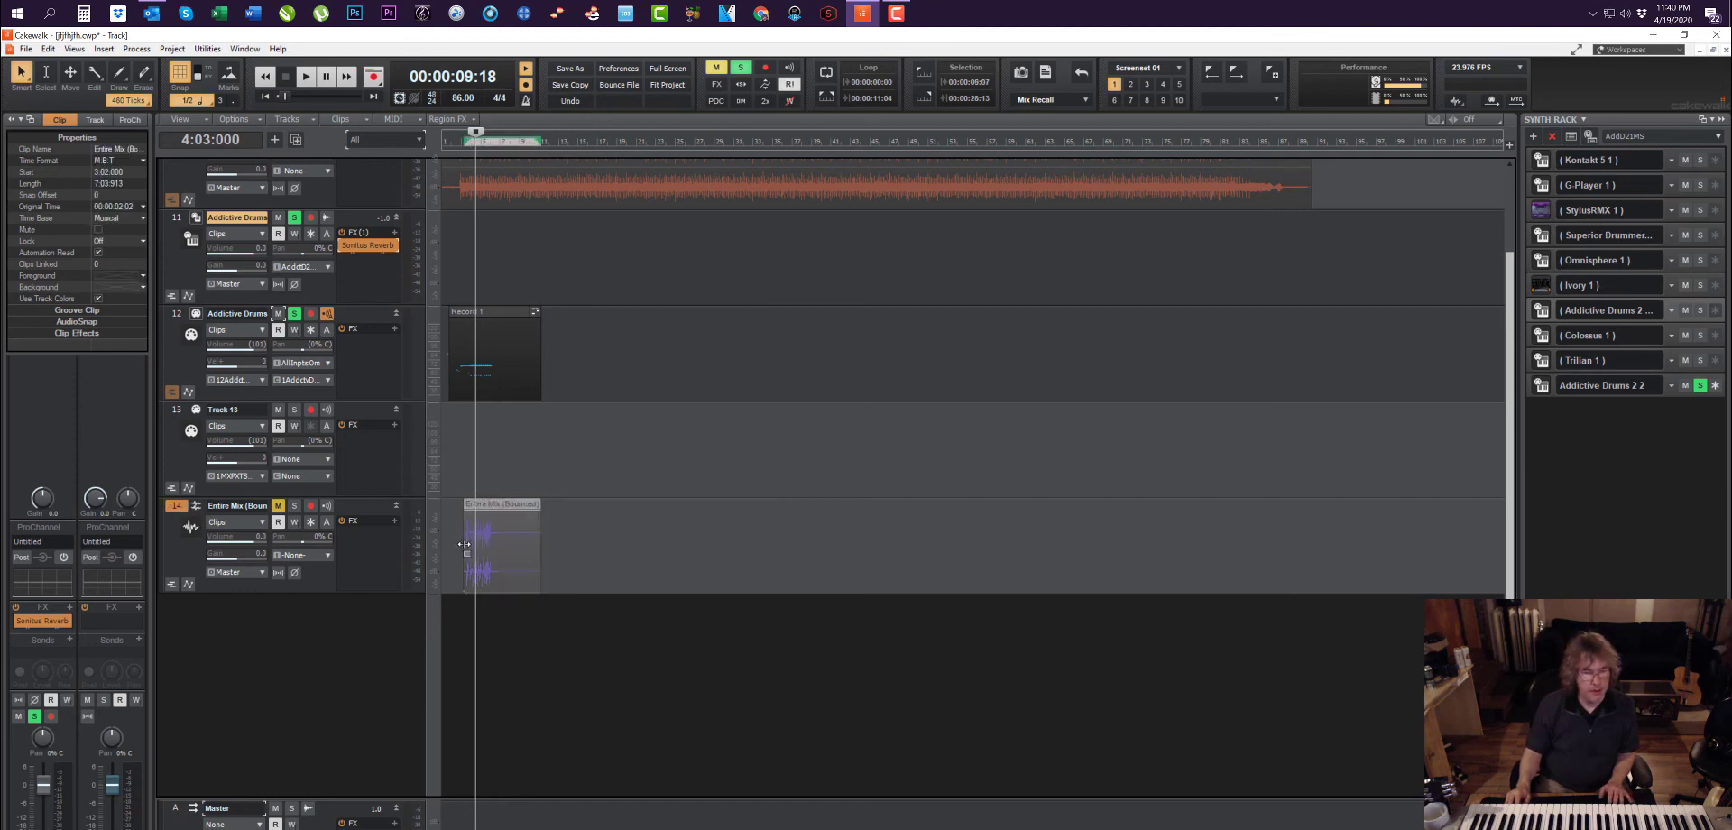
{"action": "mouse_move", "coordinate": [464, 544]}
{"action": "left_mouse_down"}
{"action": "mouse_move", "coordinate": [419, 551]}
{"action": "mouse_move", "coordinate": [484, 547]}
{"action": "mouse_move", "coordinate": [411, 552]}
{"action": "mouse_move", "coordinate": [453, 549]}
{"action": "left_mouse_up"}
{"action": "key", "text": "z"}
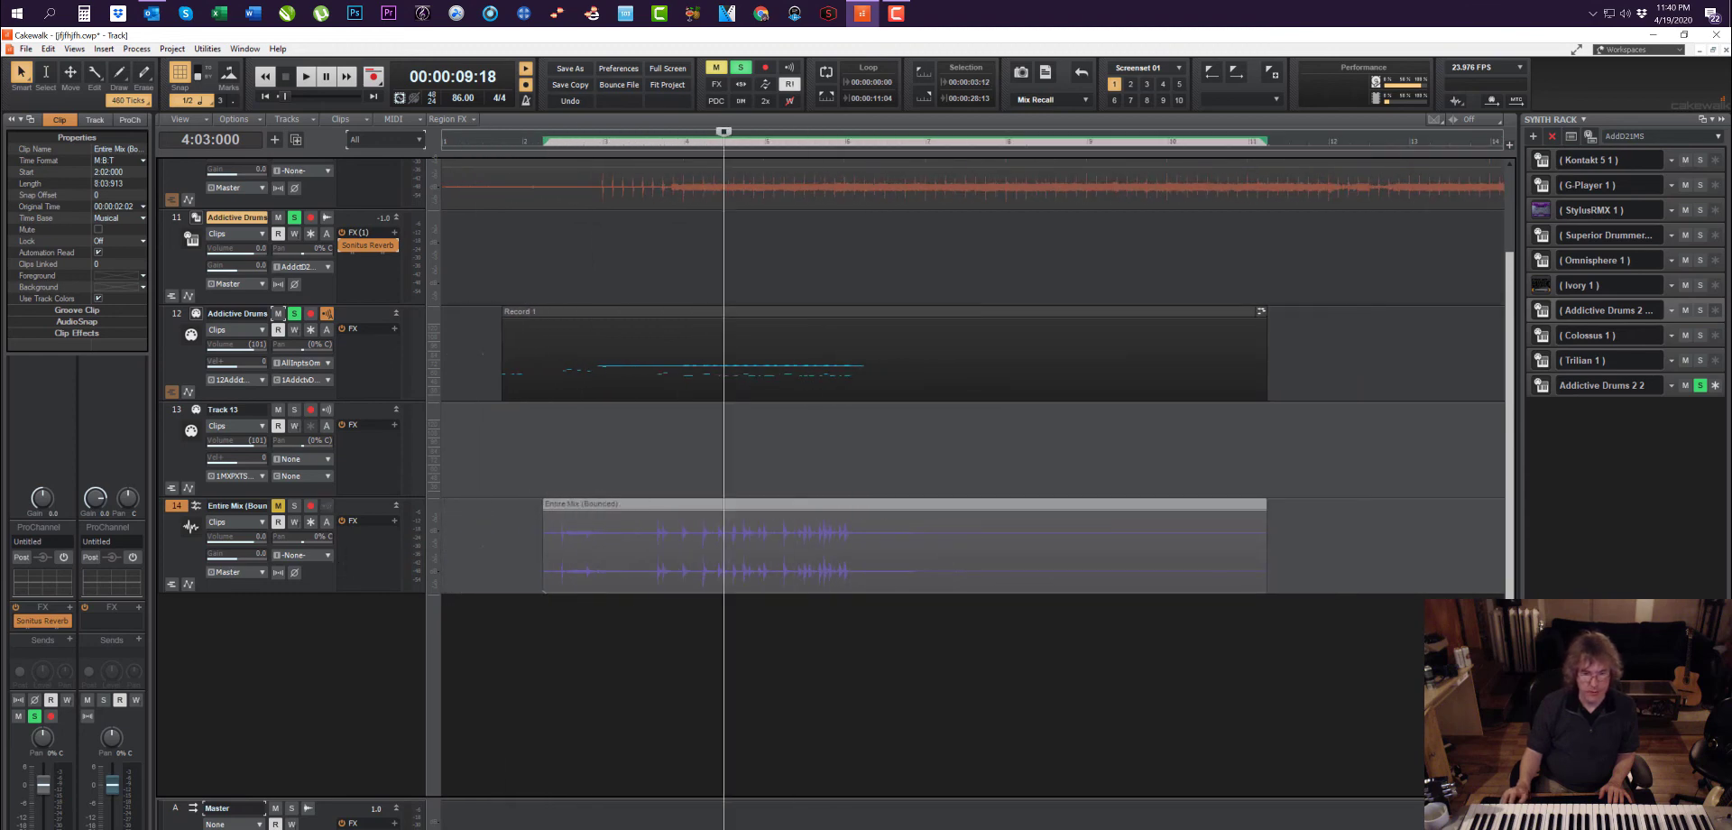
{"action": "left_click_drag", "start_coordinate": [545, 503], "coordinate": [617, 500]}
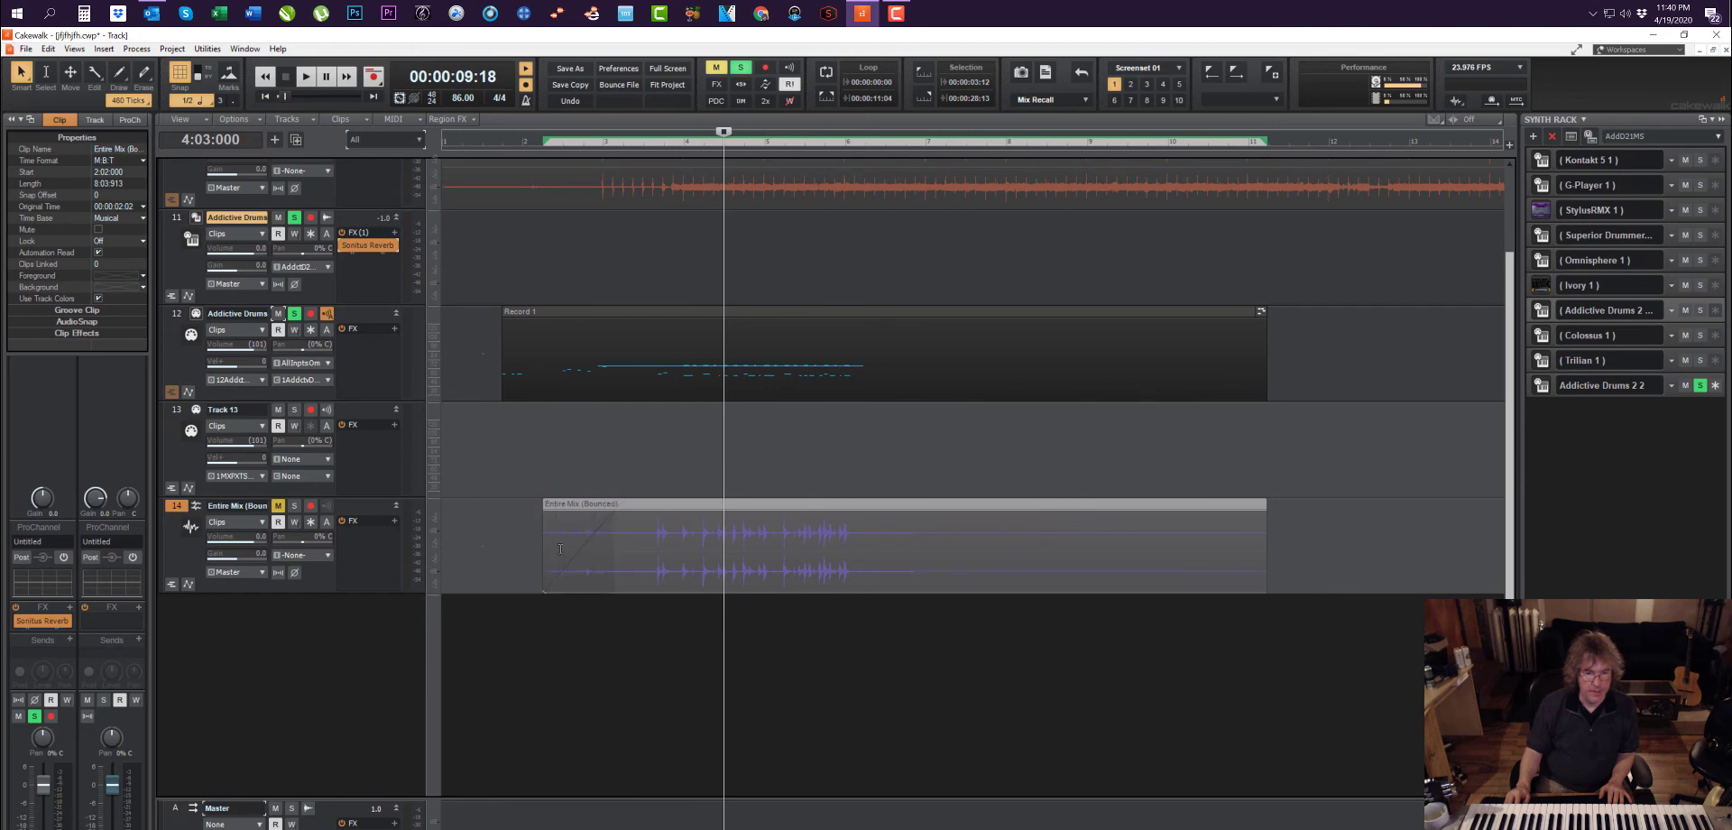
{"action": "left_click_drag", "start_coordinate": [546, 551], "coordinate": [578, 567]}
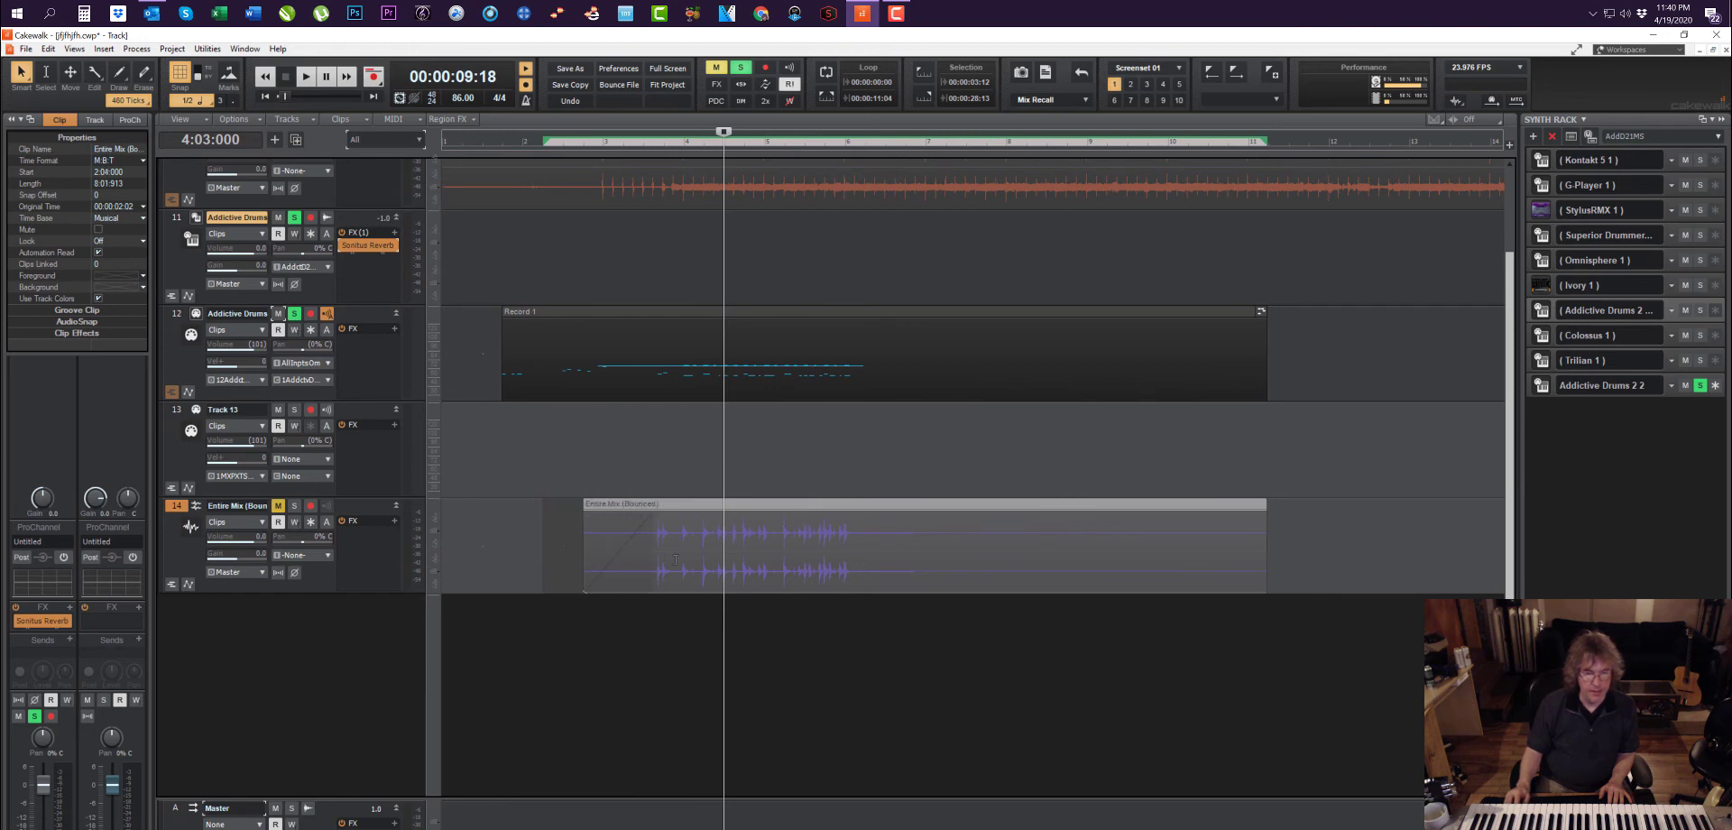
Step: Try adjusting the clip gain envelope in the bounced track's take lane, and hide the lane
{"action": "left_click", "coordinate": [173, 583]}
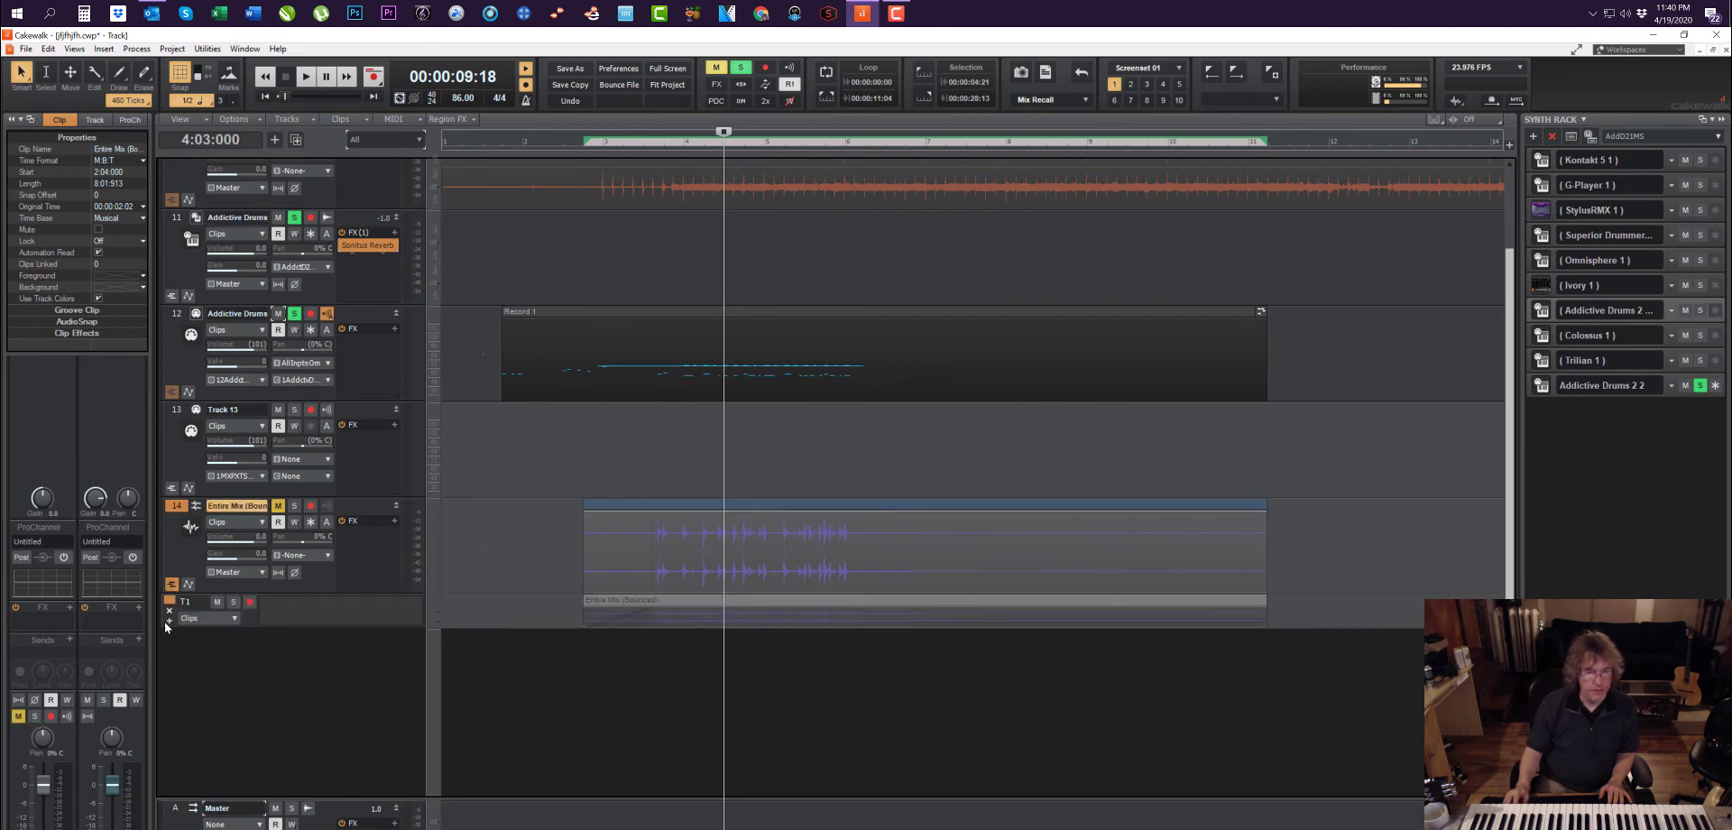
{"action": "left_click", "coordinate": [200, 624]}
{"action": "mouse_move", "coordinate": [307, 663]}
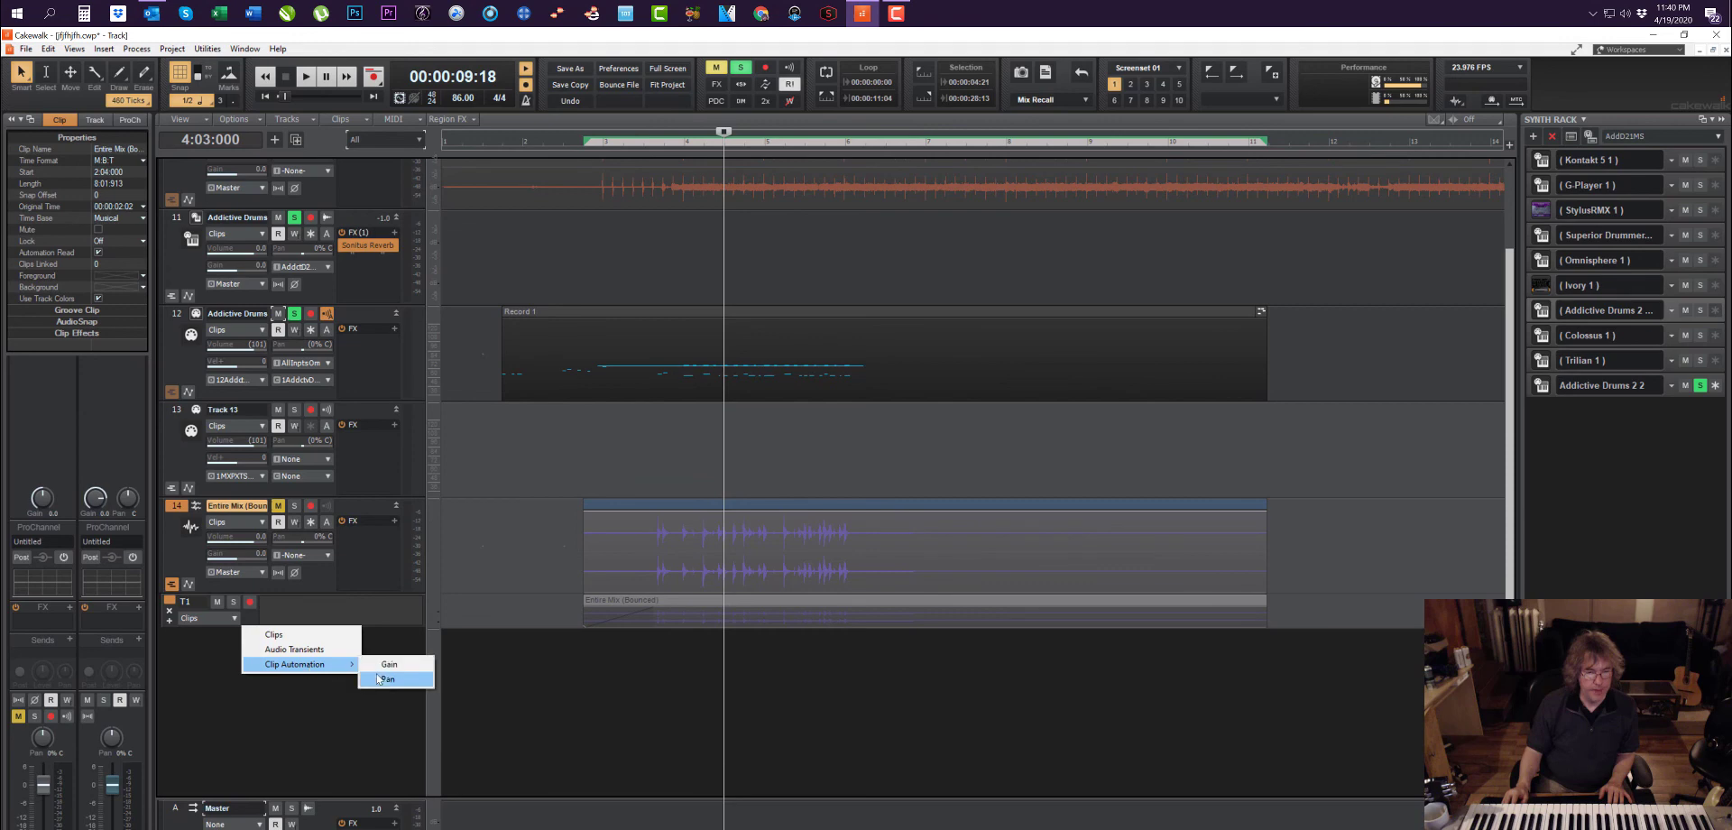
{"action": "left_click", "coordinate": [424, 665]}
{"action": "left_click_drag", "start_coordinate": [762, 612], "coordinate": [810, 624]}
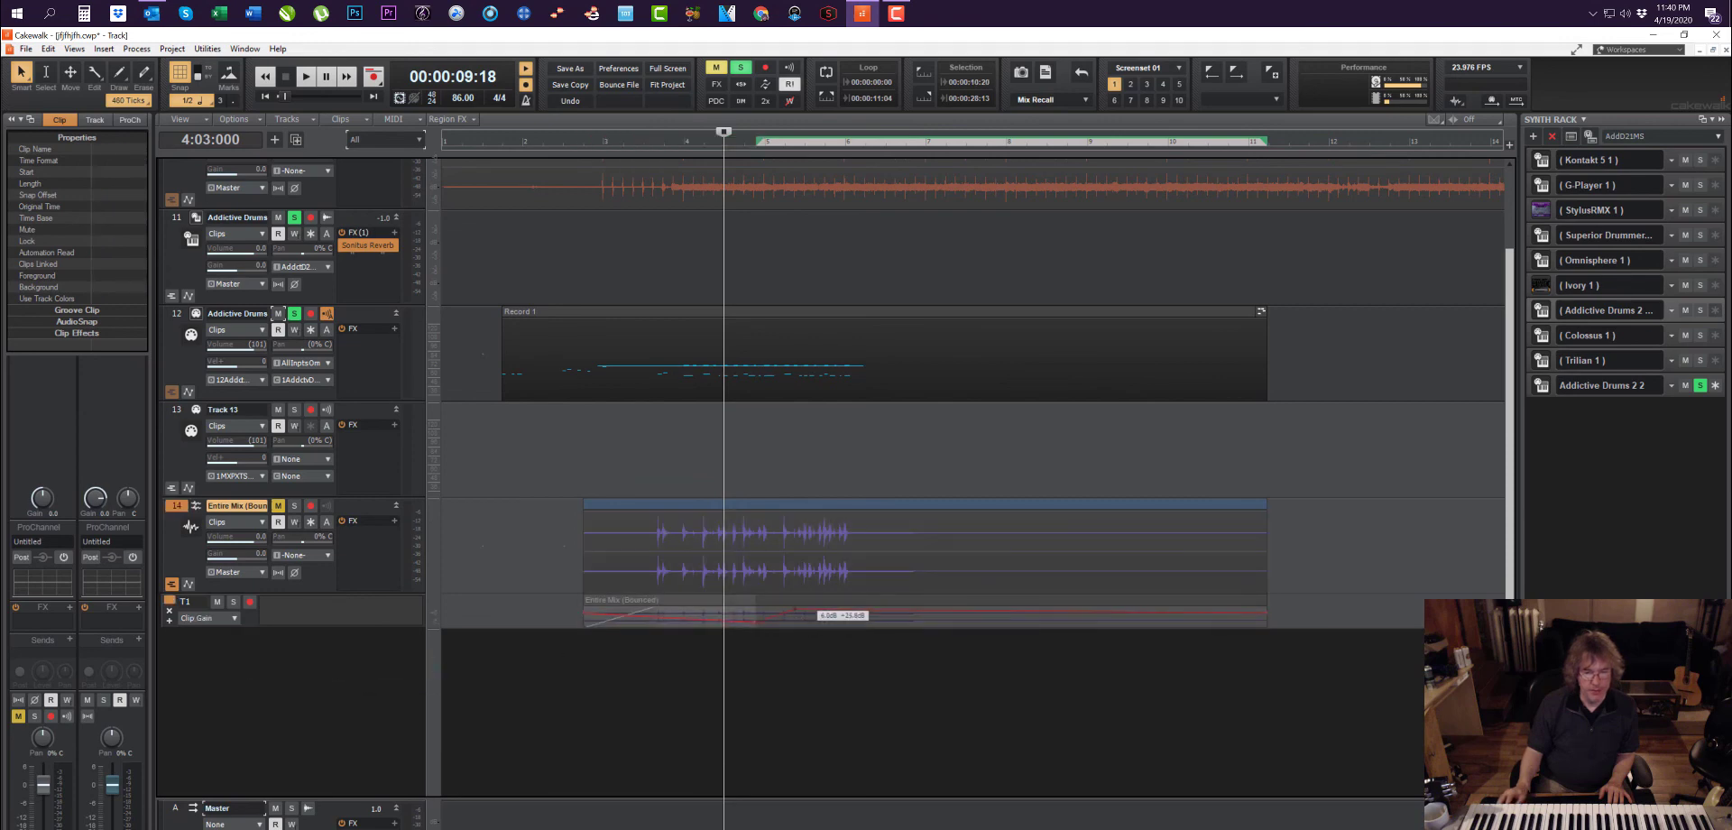
{"action": "left_click", "coordinate": [732, 676]}
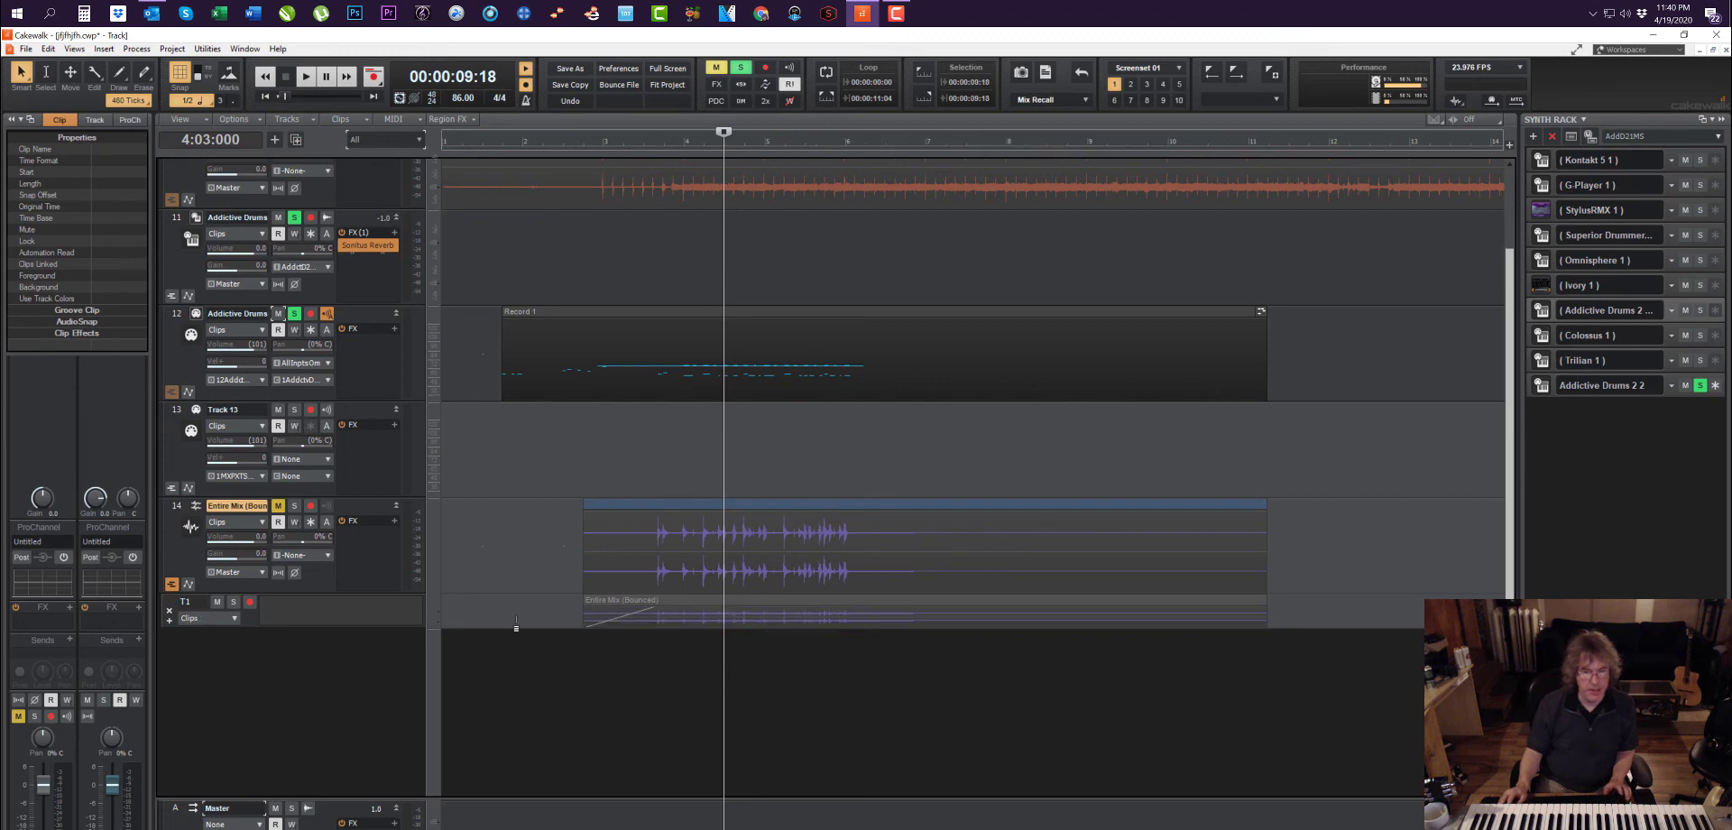
{"action": "left_click", "coordinate": [172, 584]}
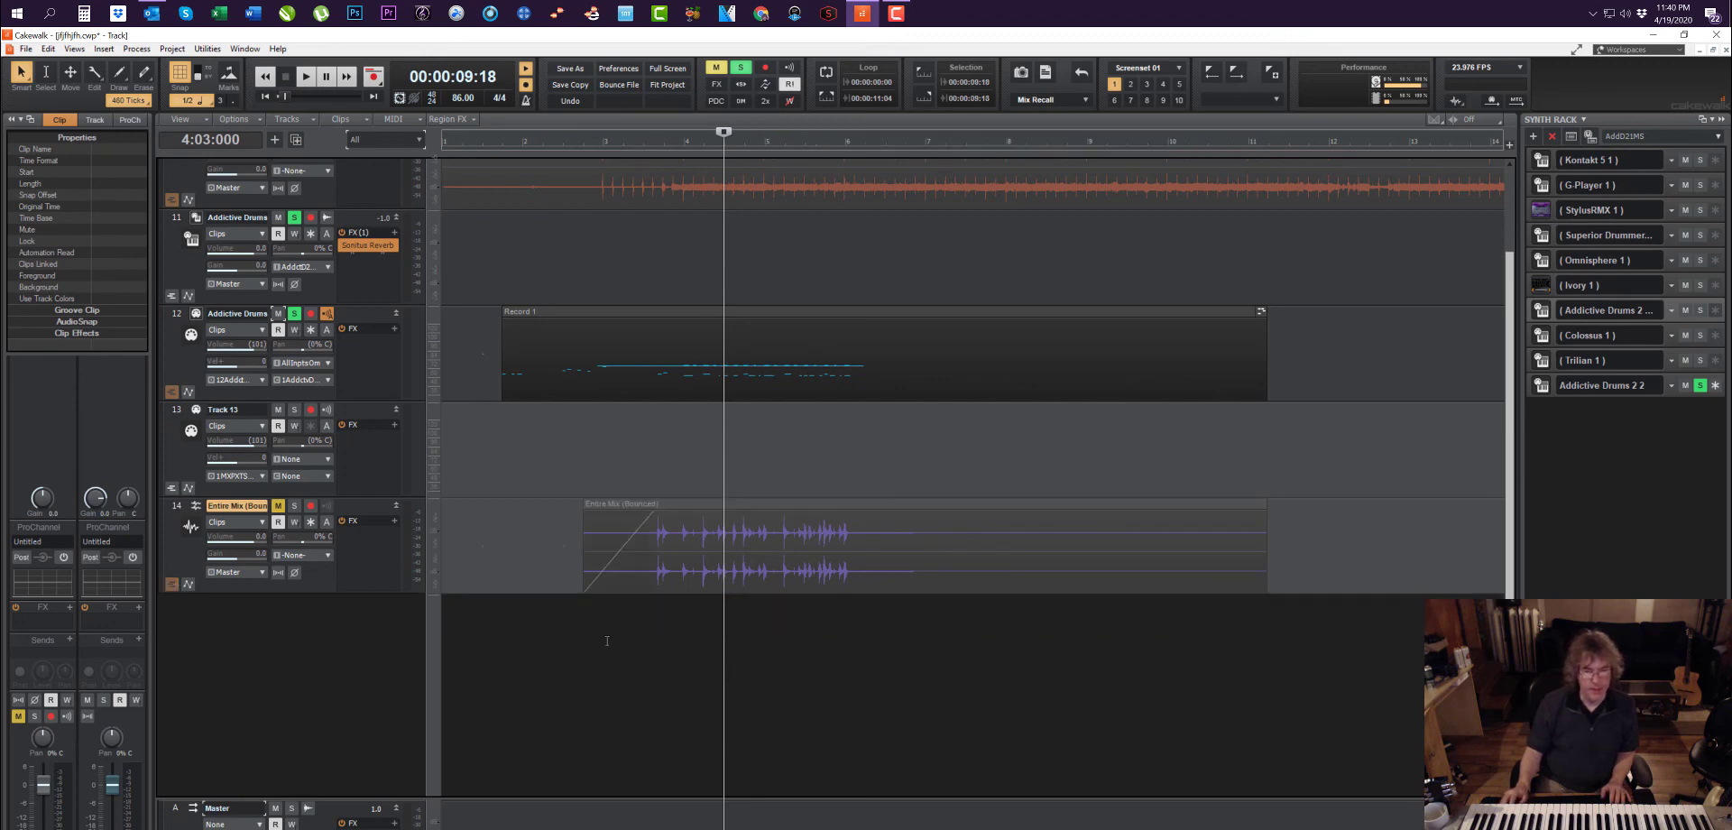
Step: Split the bounced mix clip at 4:03:000 and try moving its second part to another track, cancelling the audio-to-MIDI conversion
{"action": "left_click", "coordinate": [713, 562]}
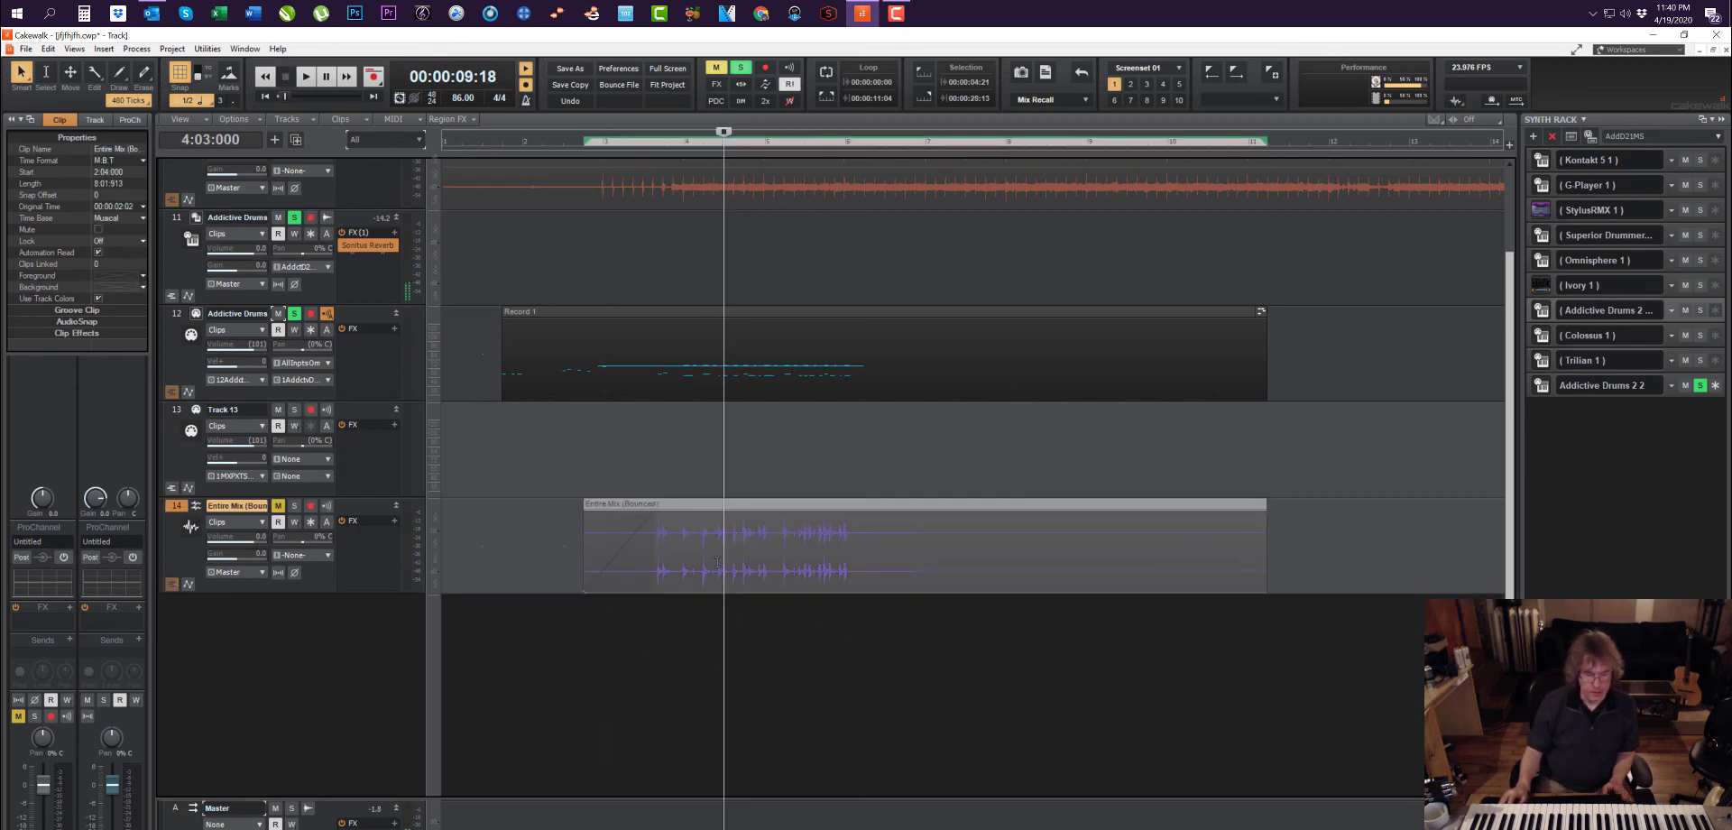
{"action": "right_click", "coordinate": [713, 570]}
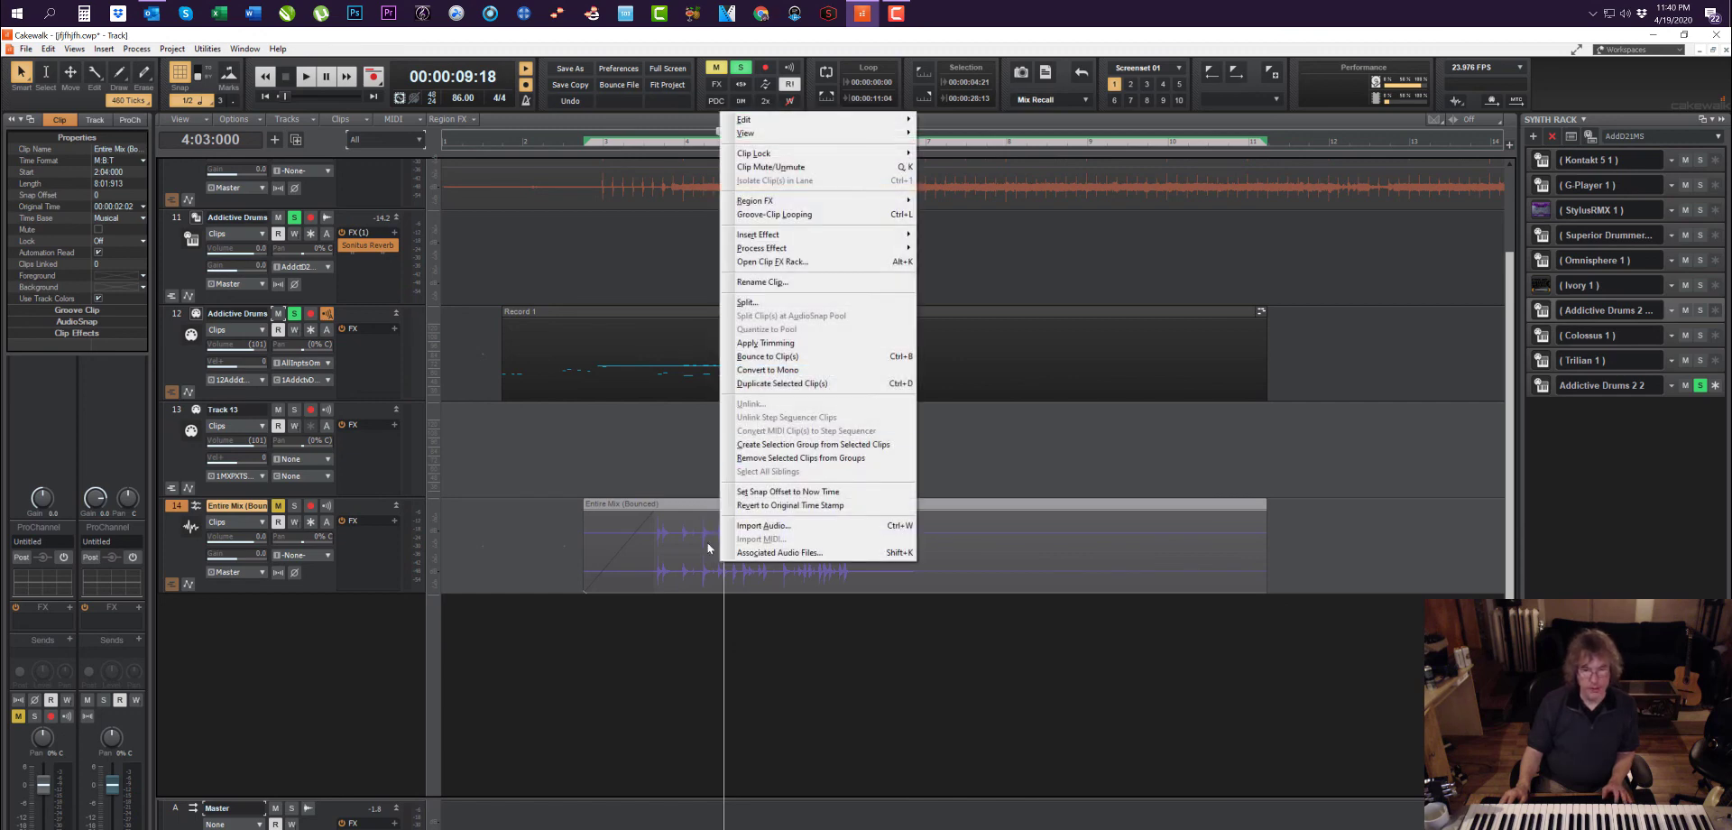
{"action": "key", "text": "Escape"}
{"action": "key", "text": "s"}
{"action": "left_click_drag", "start_coordinate": [763, 552], "coordinate": [920, 451]}
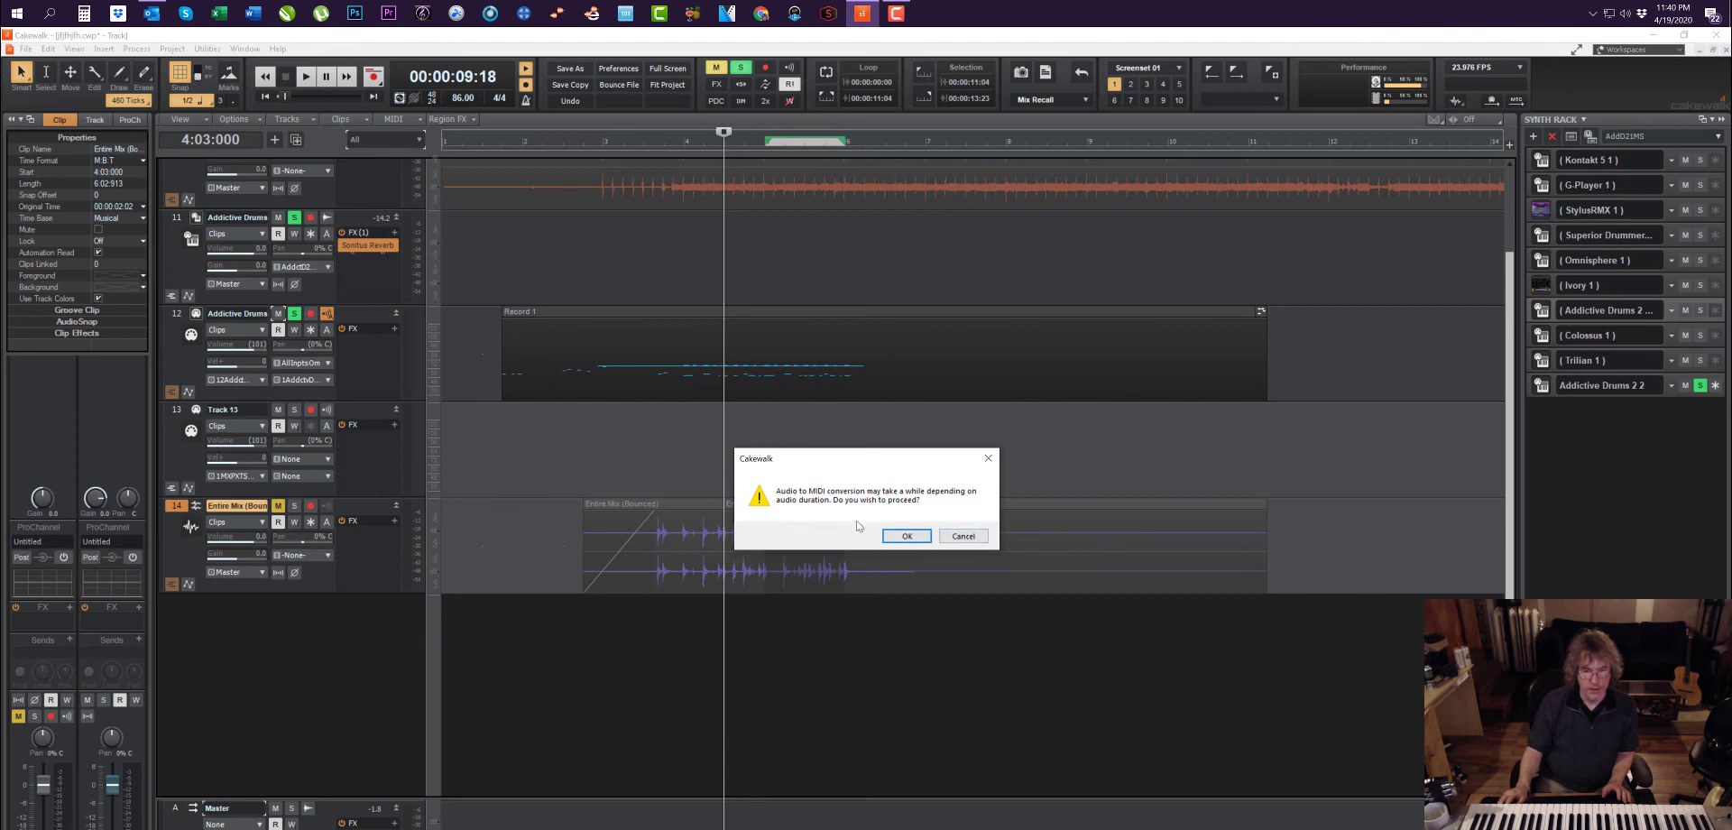
{"action": "left_click", "coordinate": [980, 535]}
Step: Move the second part of the split clip along its track to start at 6:01:000
{"action": "left_click_drag", "start_coordinate": [794, 506], "coordinate": [839, 507]}
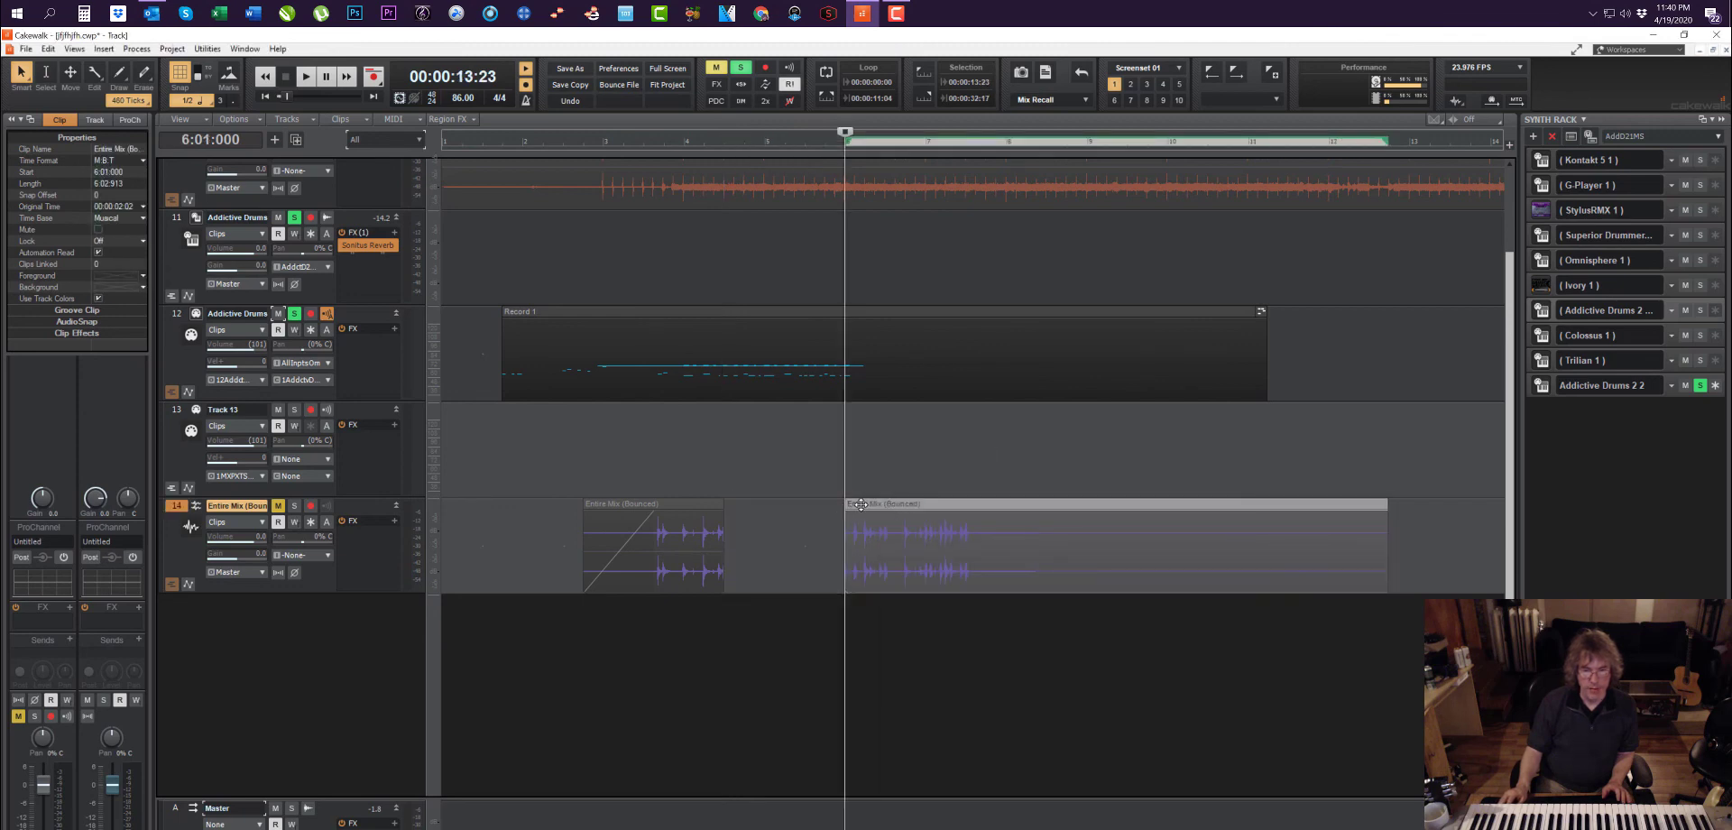
{"action": "mouse_move", "coordinate": [864, 547]}
{"action": "left_mouse_down"}
{"action": "mouse_move", "coordinate": [928, 552]}
{"action": "mouse_move", "coordinate": [878, 568]}
{"action": "left_mouse_up"}
{"action": "left_click", "coordinate": [879, 569]}
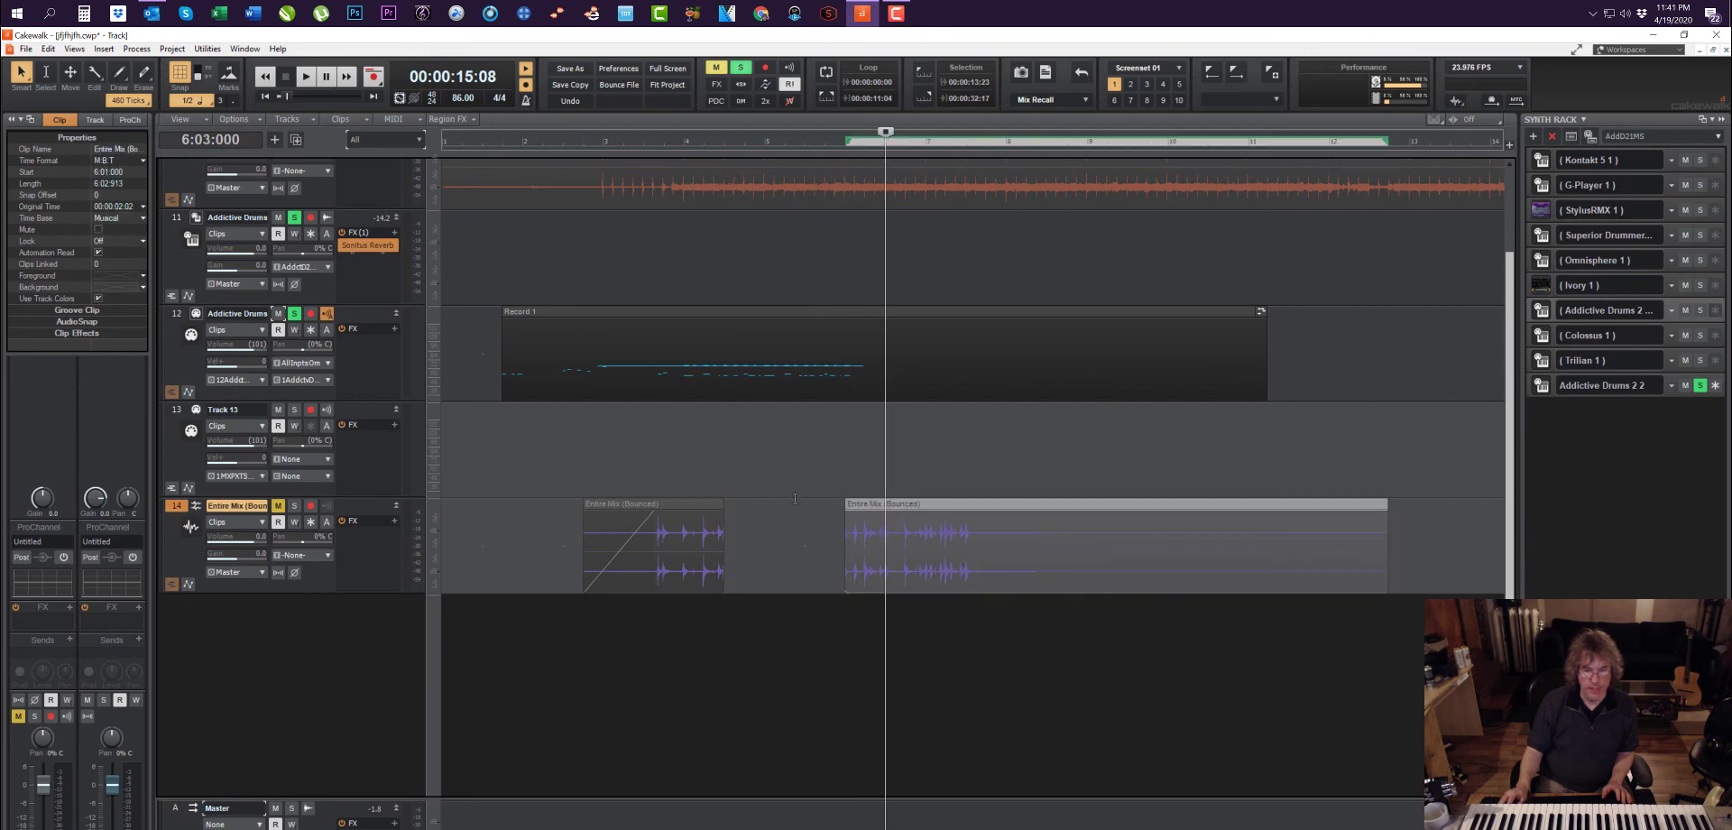
Step: Turn off snap to grid and move the second clip part freely to about 5:03:181
{"action": "left_click", "coordinate": [803, 686]}
{"action": "left_click", "coordinate": [180, 72]}
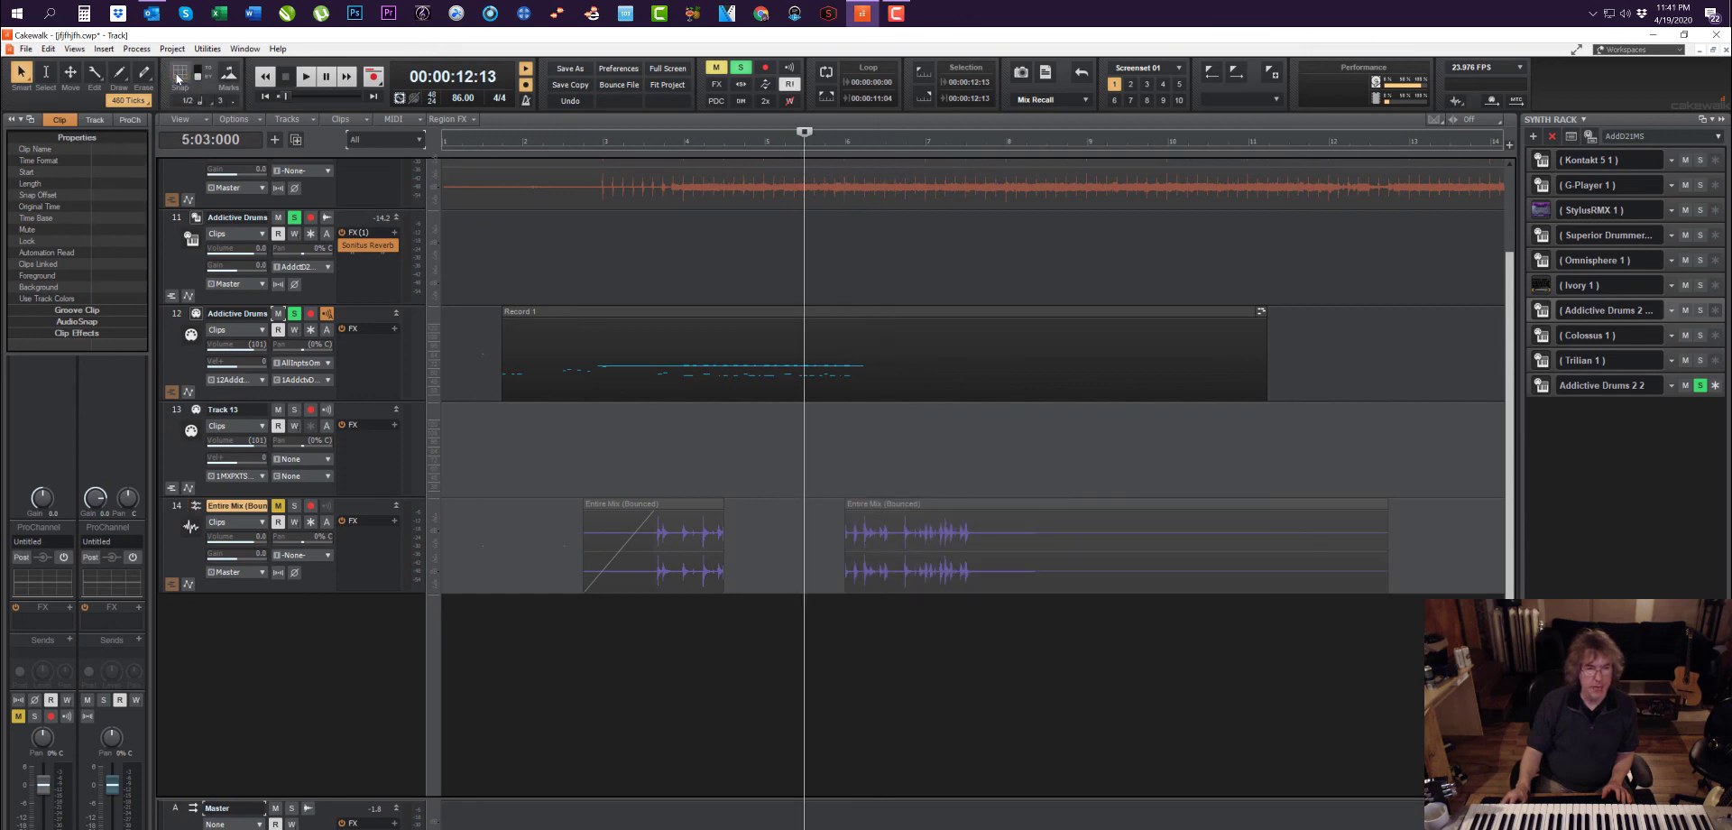
{"action": "left_click_drag", "start_coordinate": [899, 506], "coordinate": [867, 506]}
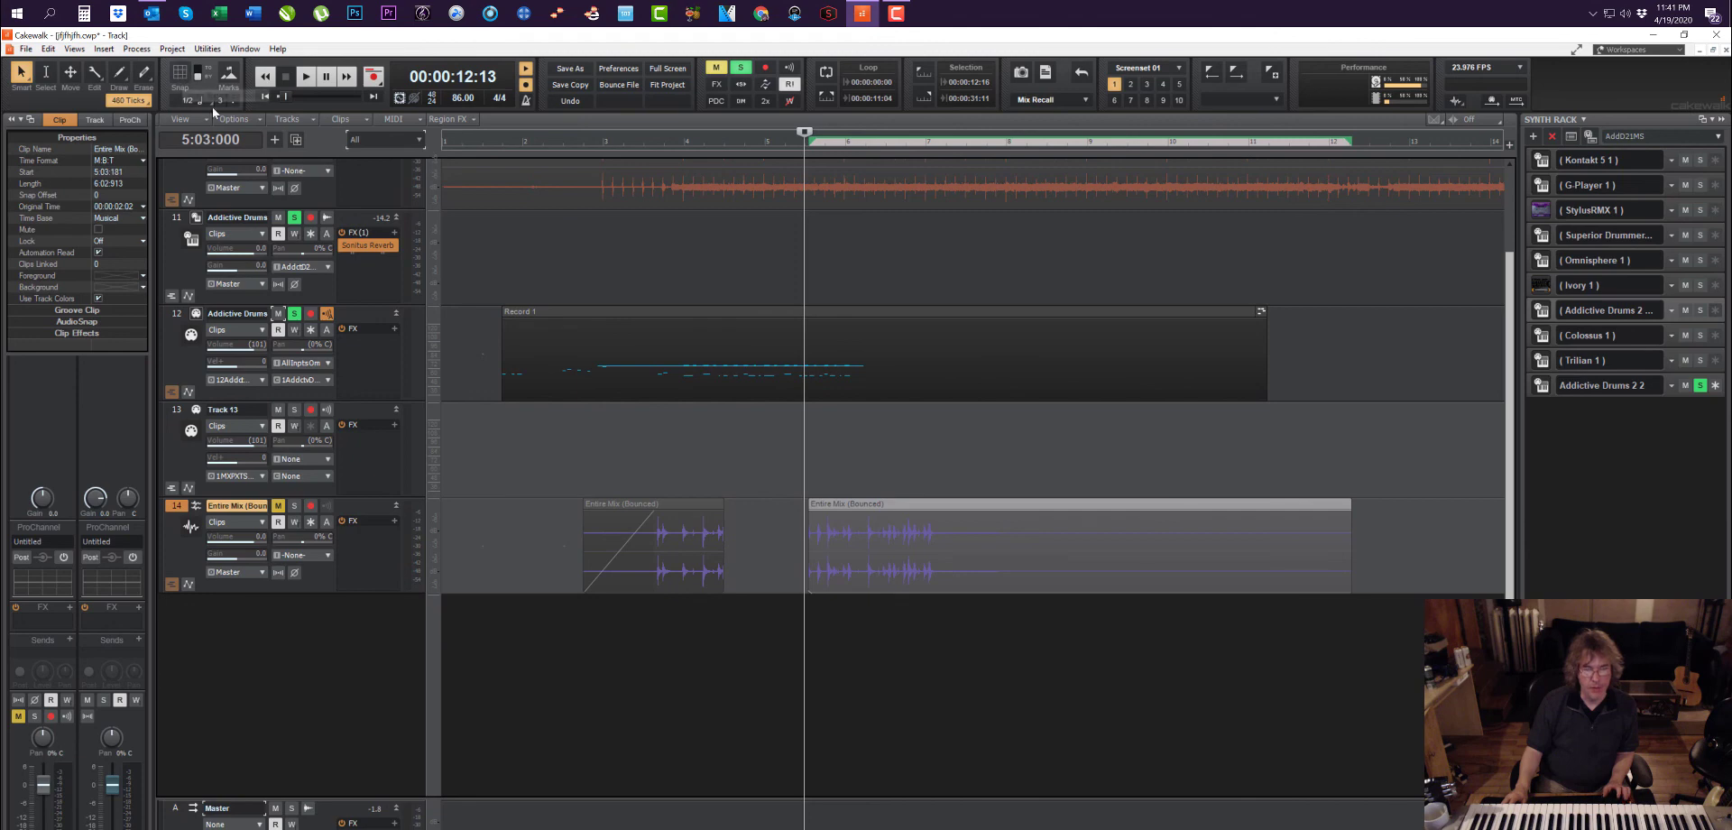
Step: Undo the clip moves and the split, and turn snap to grid back on
{"action": "left_click_drag", "start_coordinate": [781, 577], "coordinate": [811, 597]}
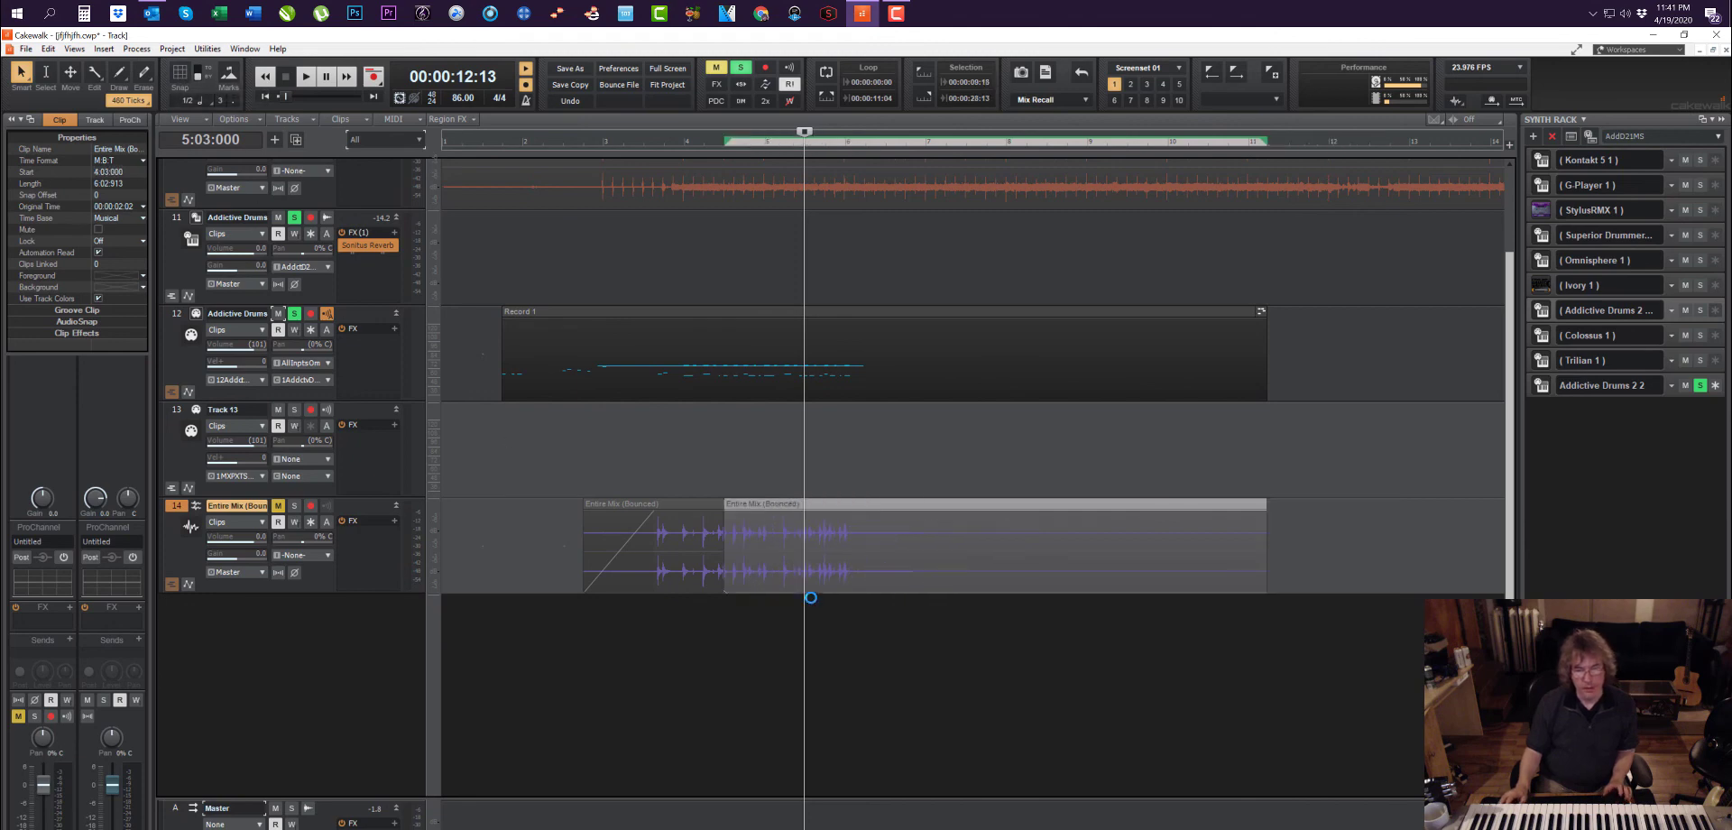
{"action": "left_click", "coordinate": [180, 74]}
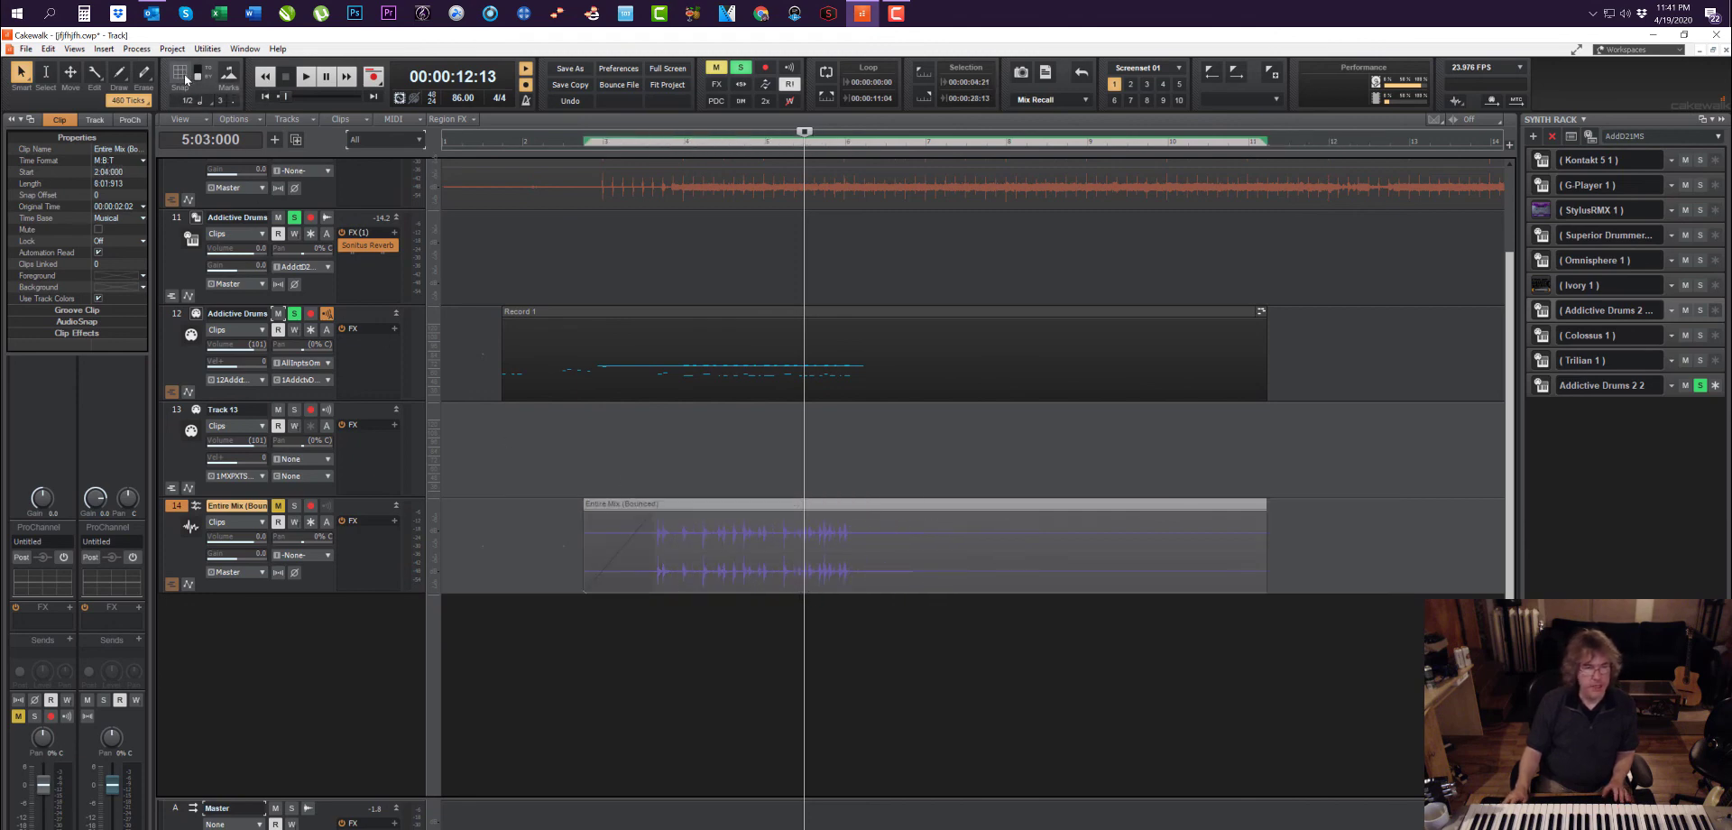
Step: Trim the end of the bounced mix clip to a length of 3:01:913 and copy it to about 6:04
{"action": "left_click_drag", "start_coordinate": [1262, 553], "coordinate": [863, 553]}
{"action": "left_click_drag", "start_coordinate": [691, 511], "coordinate": [1032, 501]}
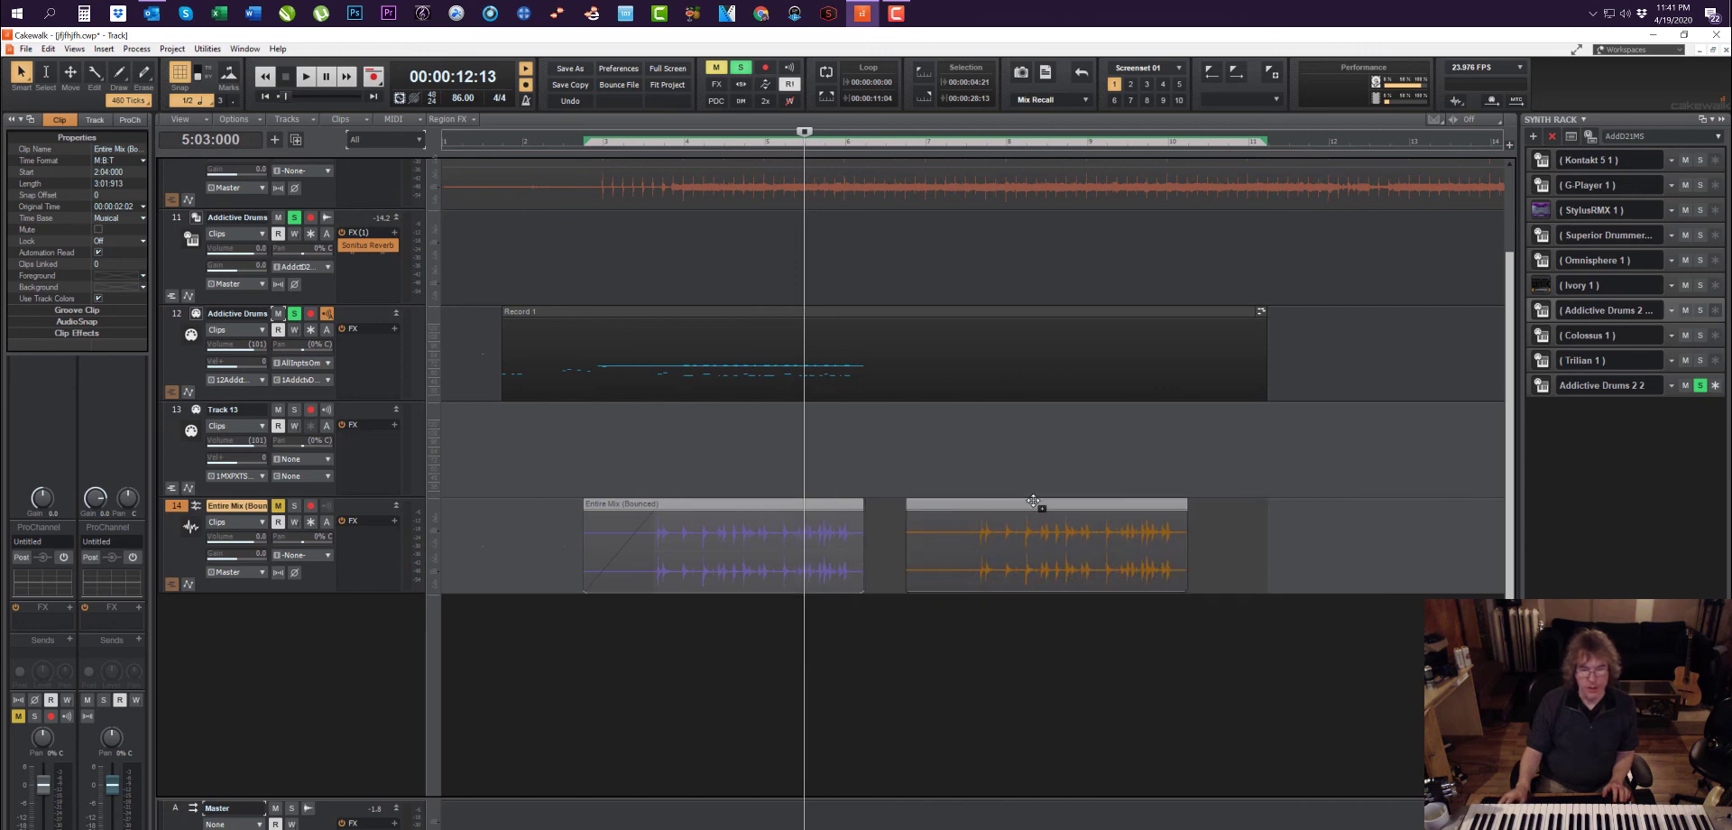
Step: Play the copied clip from about 7:03 and unmute the bounced Entire Mix track
{"action": "left_click", "coordinate": [965, 629]}
{"action": "key", "text": "space"}
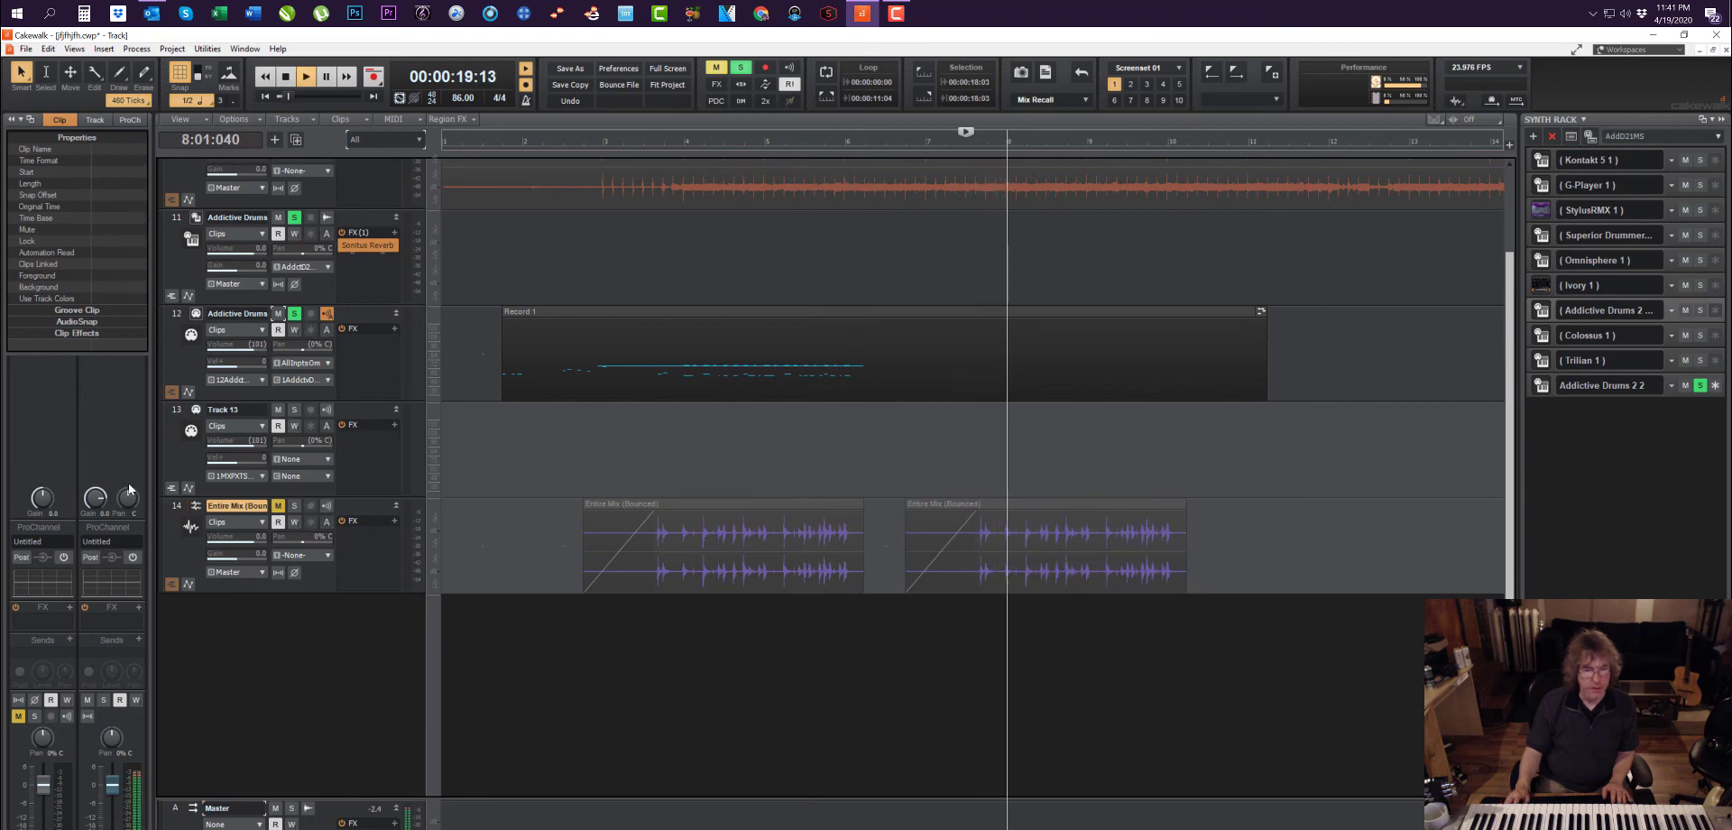
{"action": "key", "text": "space"}
{"action": "key", "text": "space"}
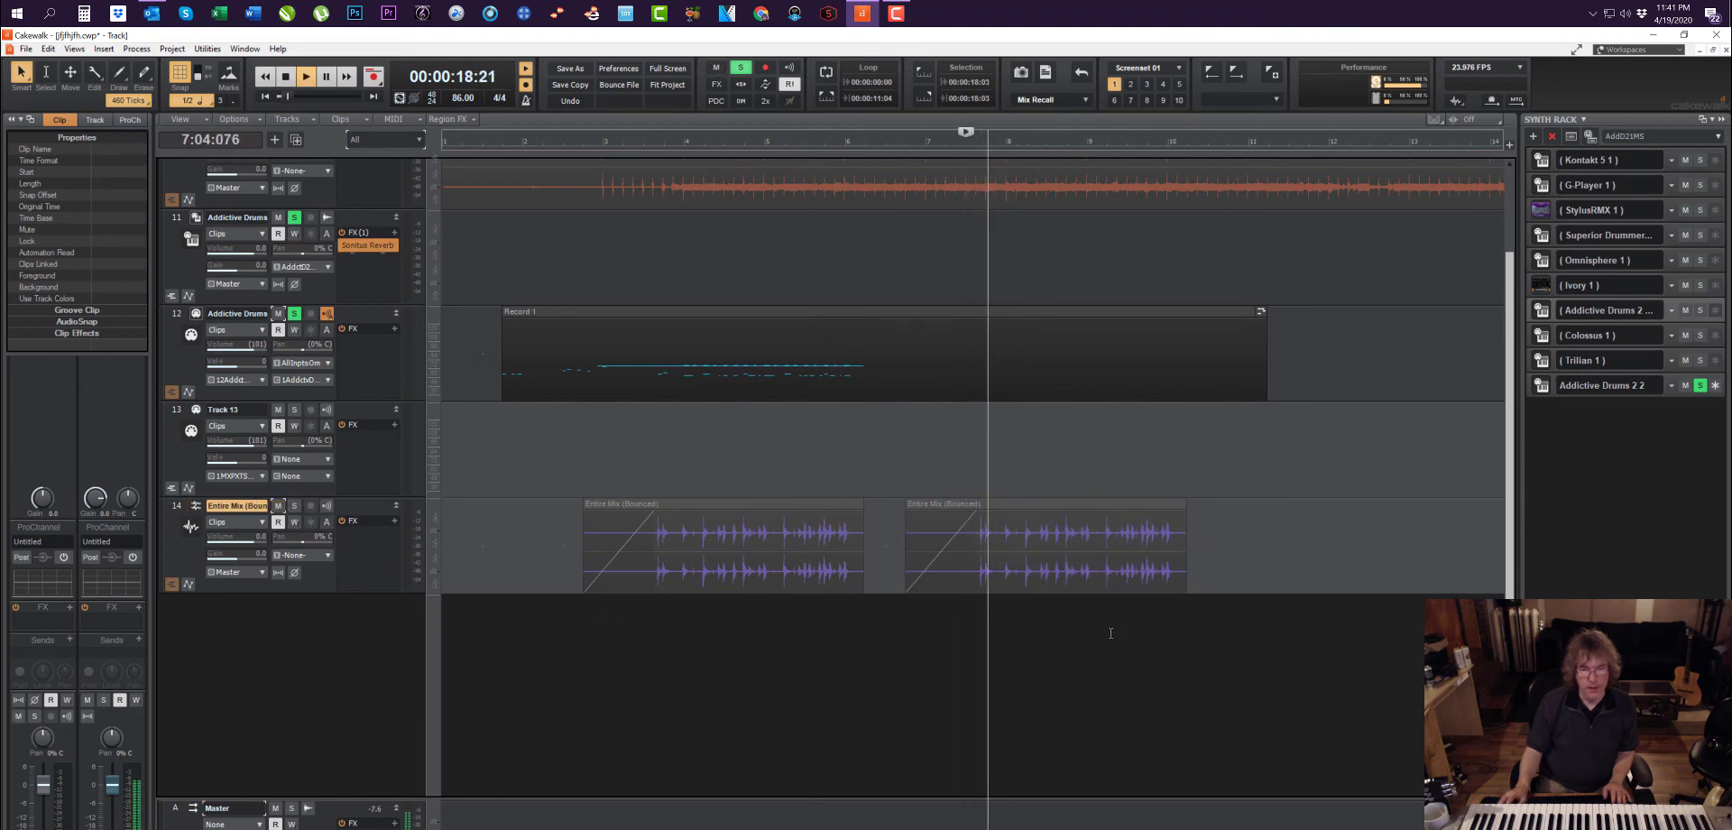
Step: Take the Addictive Drums 2 instrument out of solo and restart playback from 7:03
{"action": "key", "text": "space"}
{"action": "left_click", "coordinate": [295, 218]}
{"action": "key", "text": "space"}
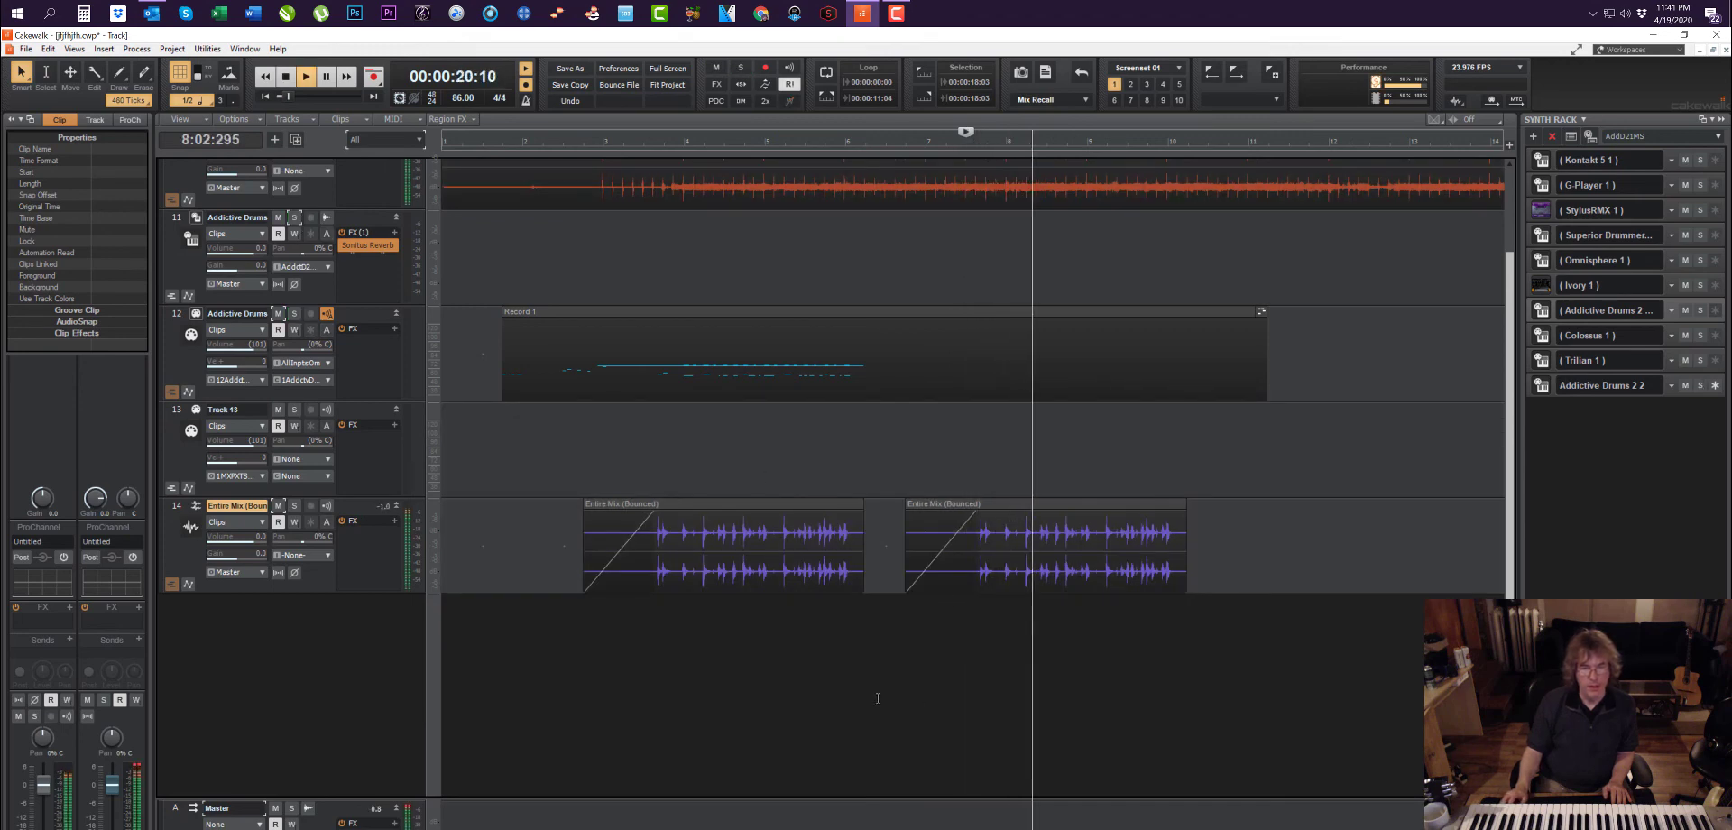
Step: Copy the second bounced mix clip to 8:04 and trim the start of the copy to 9:04:000
{"action": "left_click_drag", "start_coordinate": [1010, 504], "coordinate": [1165, 631]}
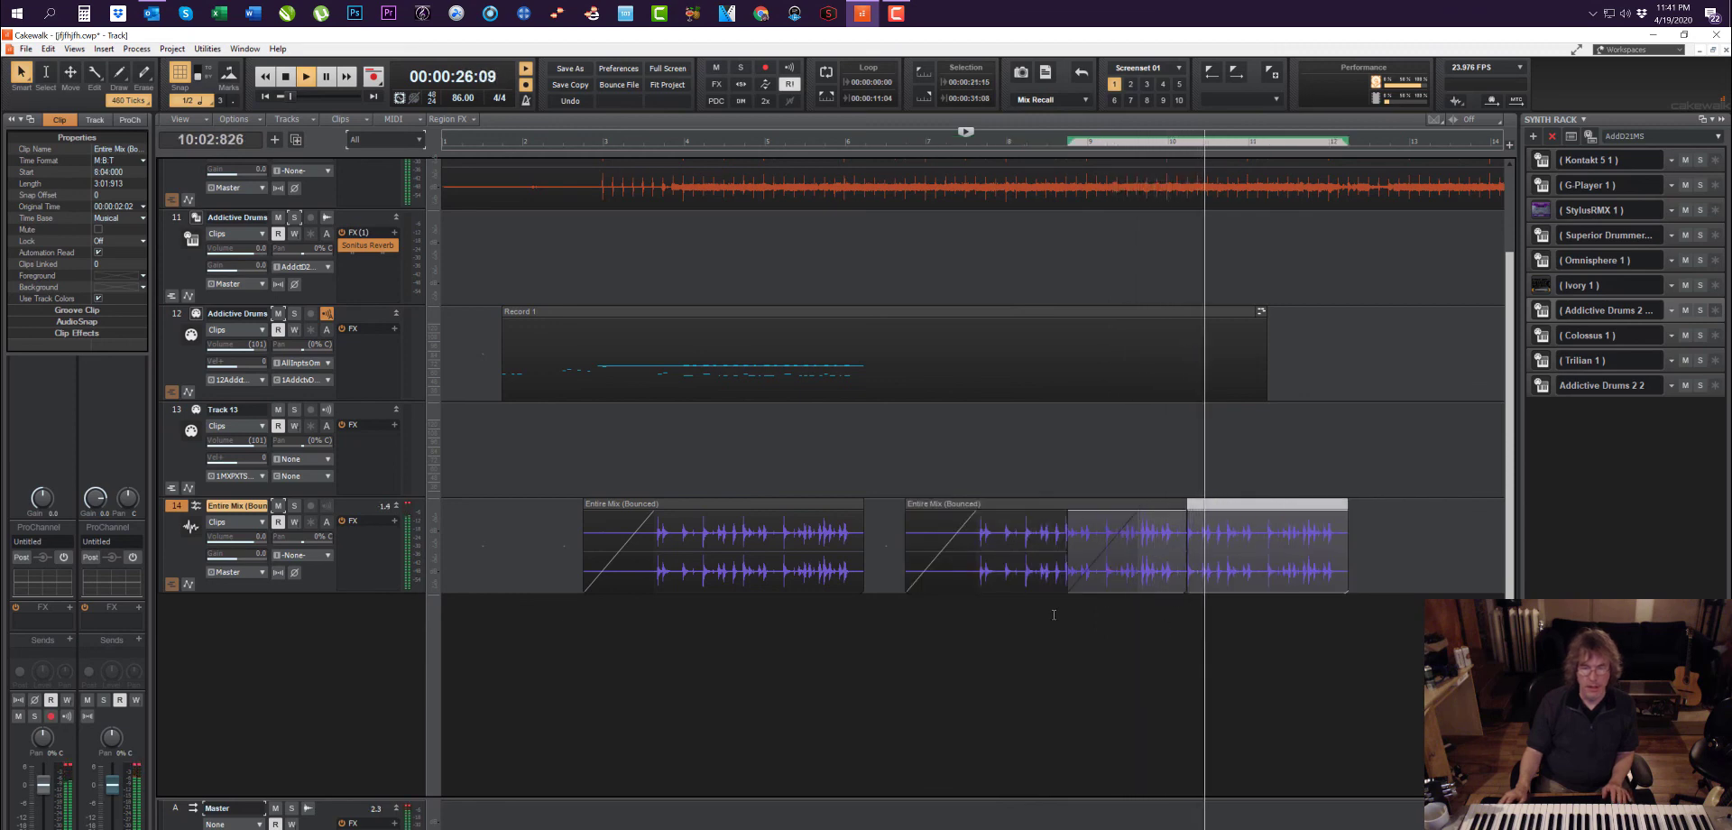
{"action": "left_click_drag", "start_coordinate": [1187, 582], "coordinate": [1147, 580]}
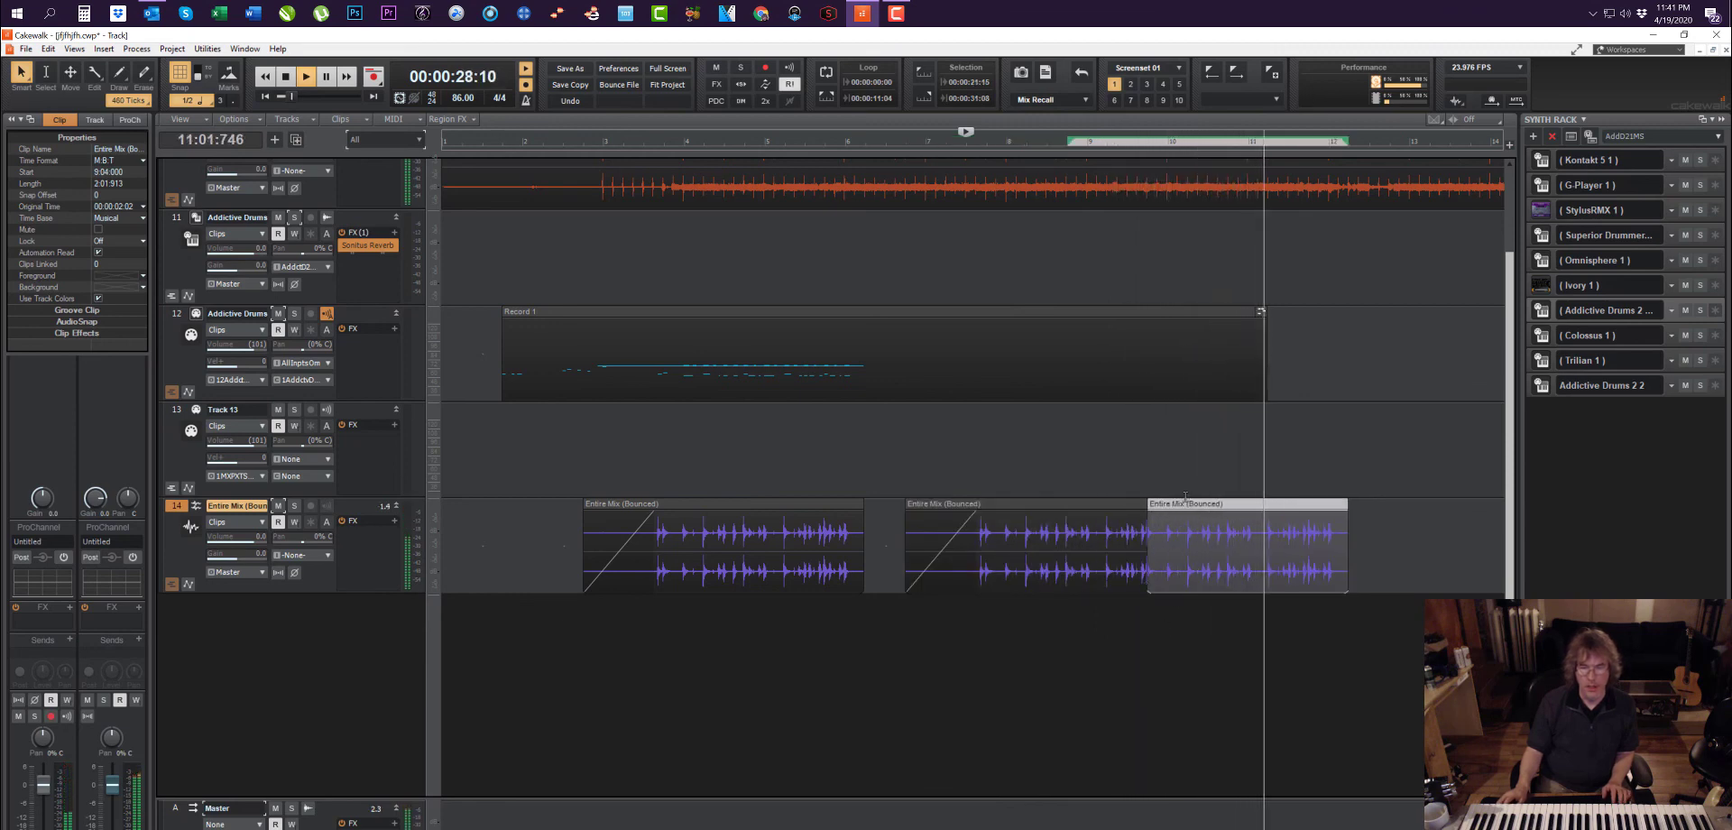
Step: Copy the trimmed mix clip to 11:04:000, stop playback and return to the project start
{"action": "left_click_drag", "start_coordinate": [1295, 502], "coordinate": [1376, 501]}
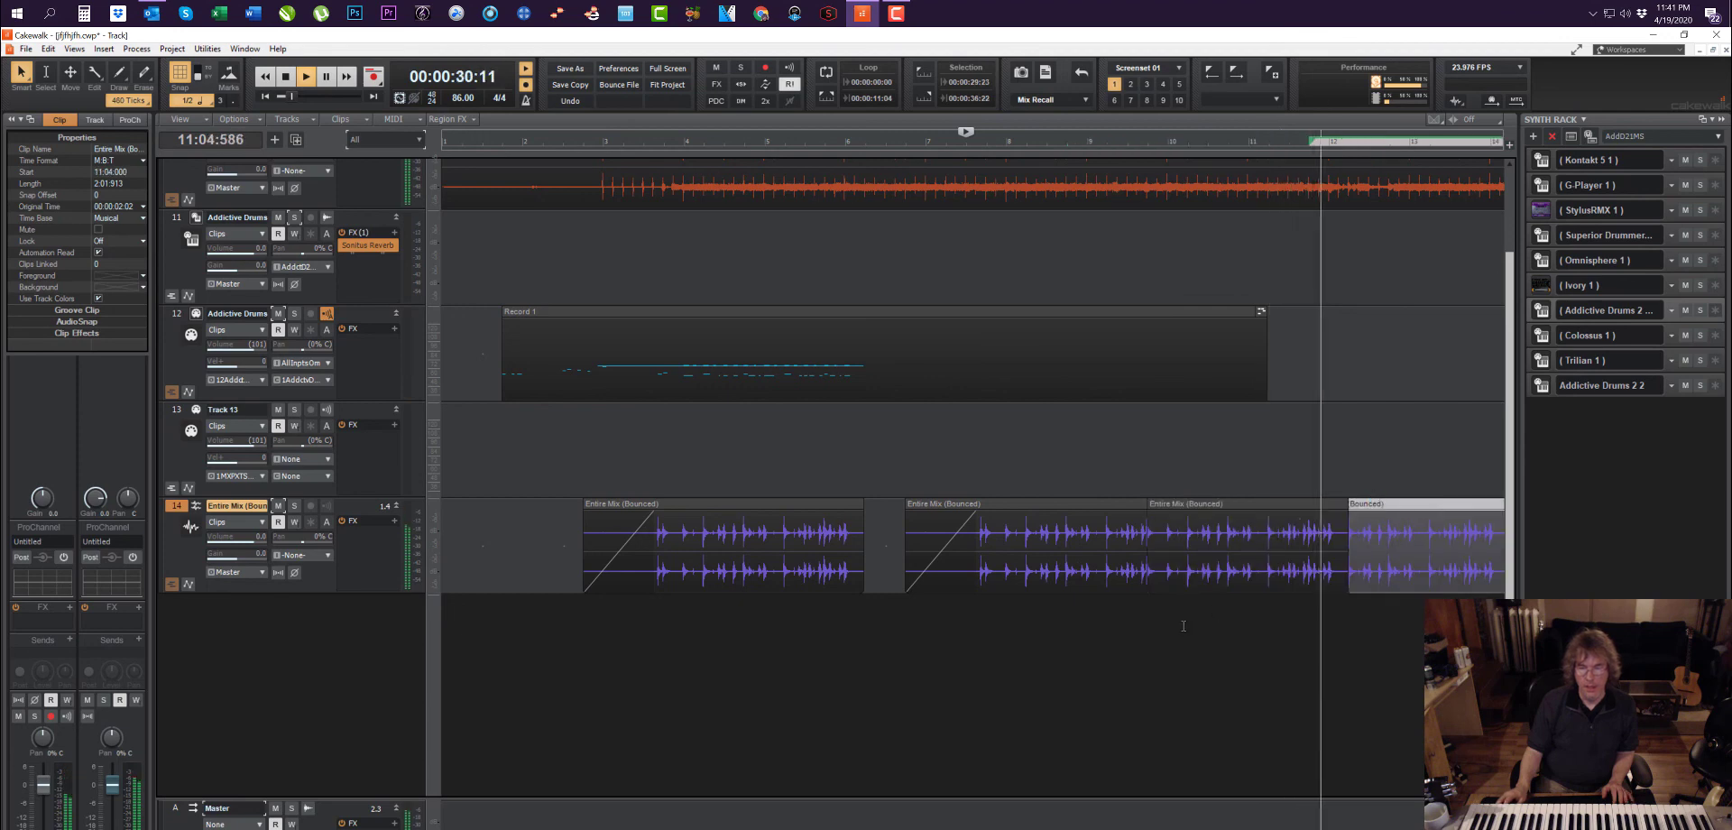
{"action": "key", "text": "space"}
{"action": "key", "text": "ctrl+z"}
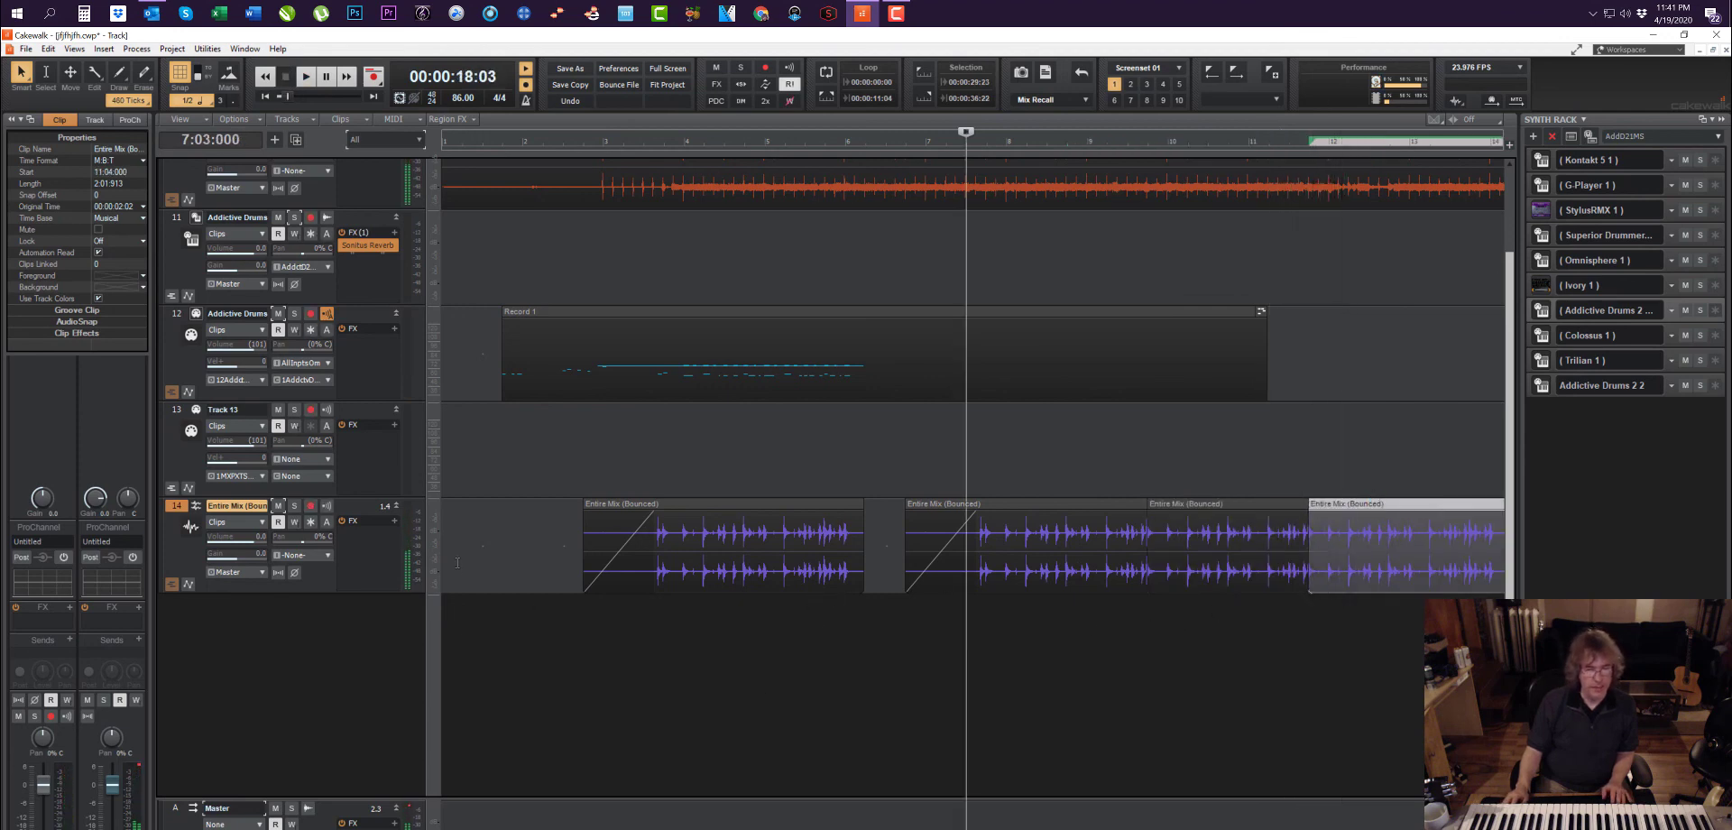
{"action": "key", "text": "w"}
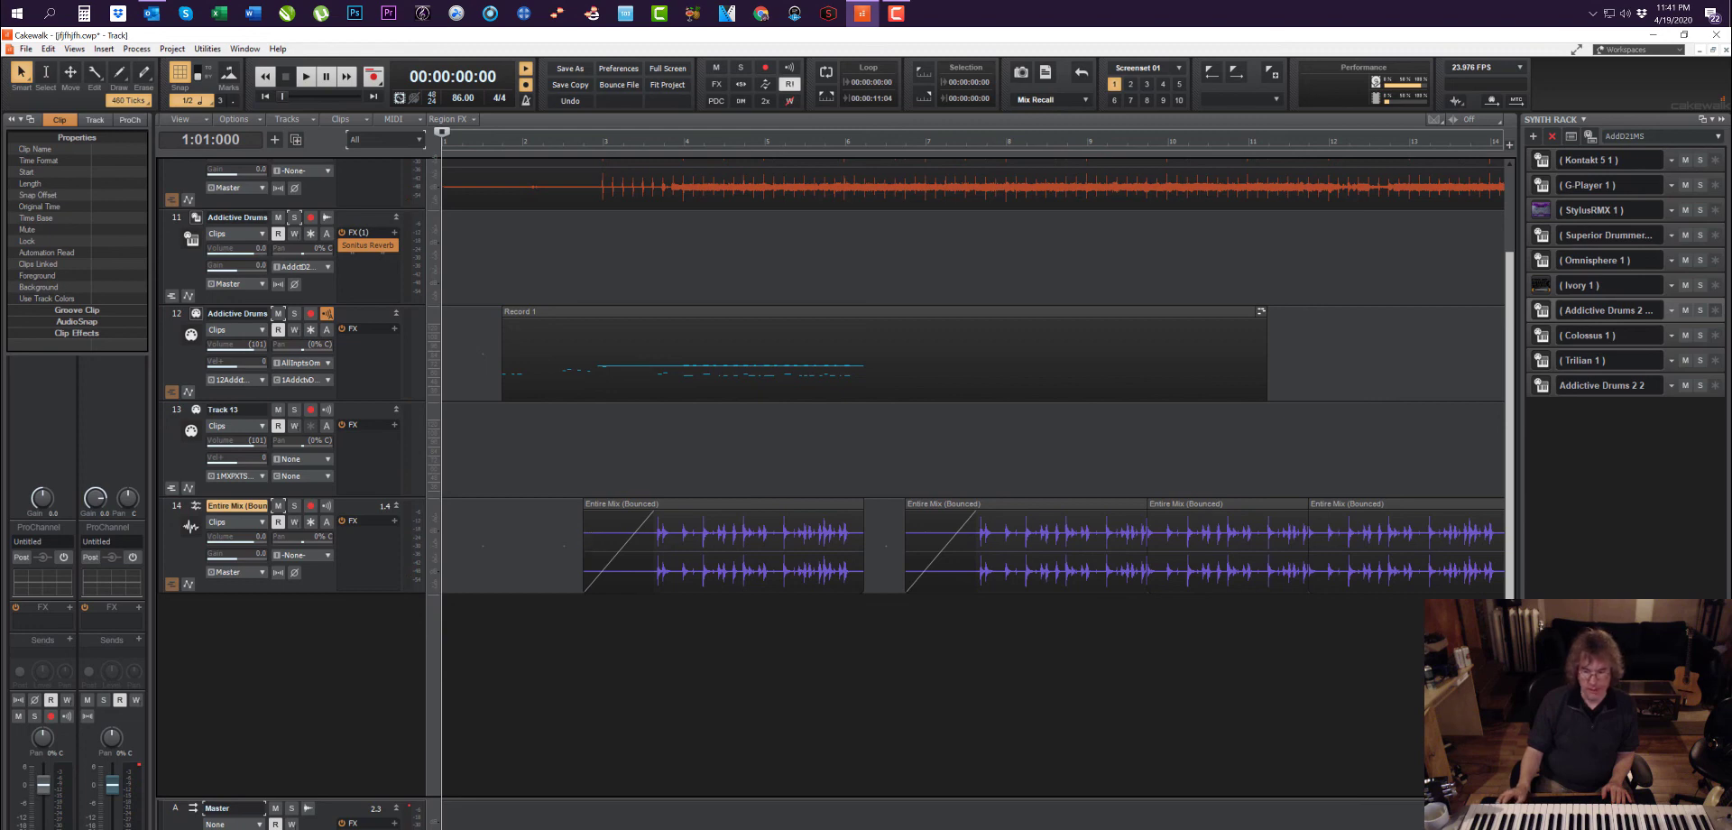
Step: Select all the bounced Entire Mix clips on track 14 over the range 1:1:0 to 15:3:0
{"action": "key", "text": "ctrl+Left"}
{"action": "key", "text": "ctrl+Left"}
{"action": "key", "text": "ctrl+Left"}
{"action": "key", "text": "ctrl+Left"}
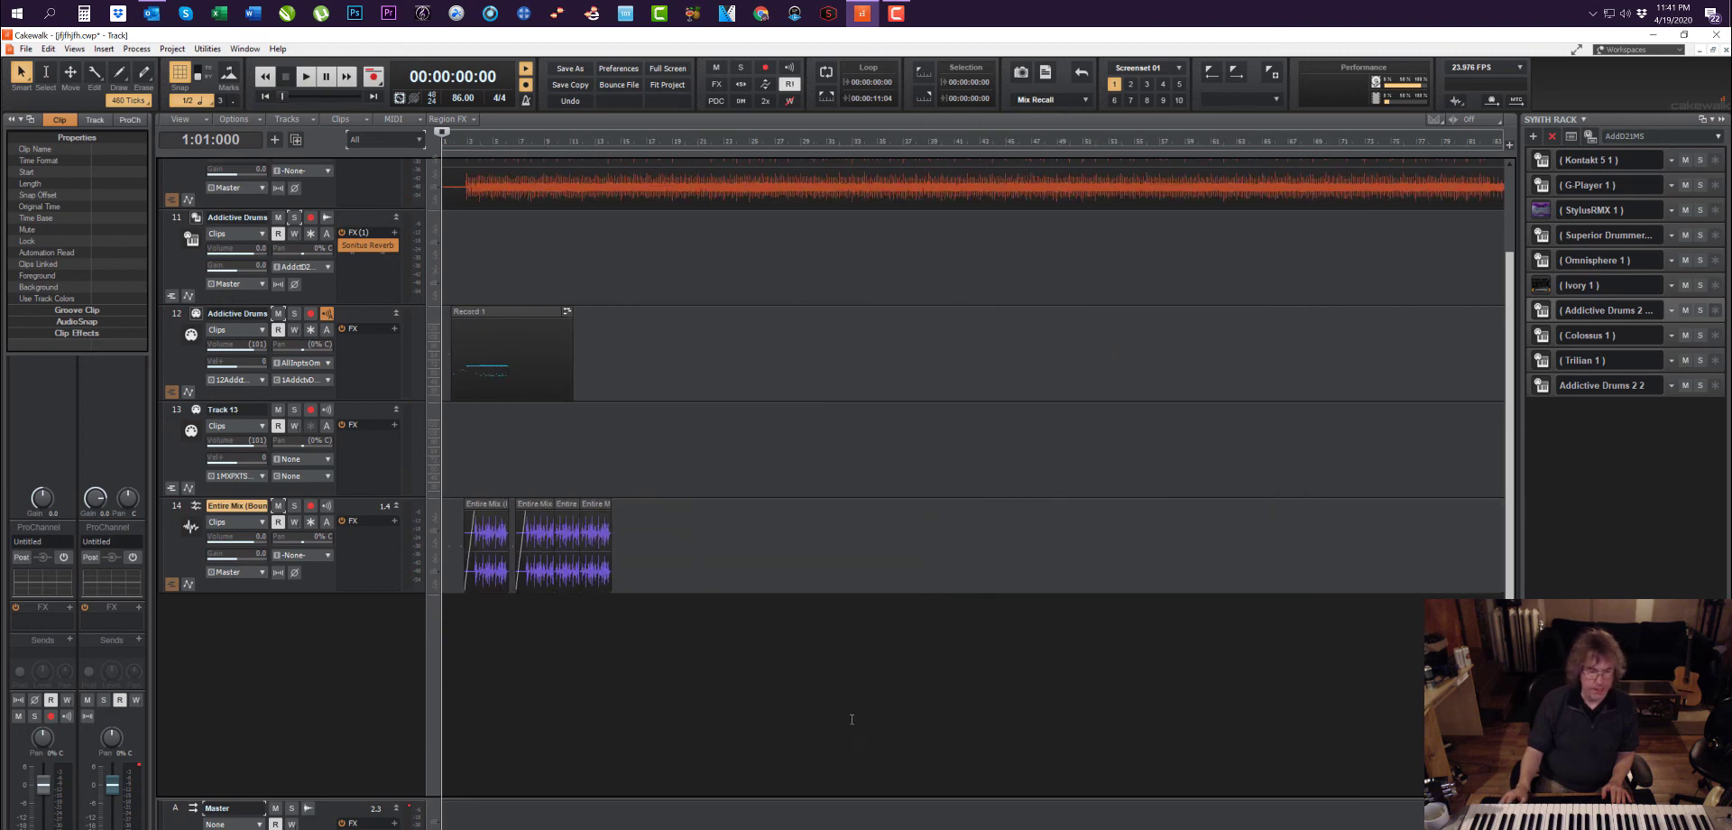
{"action": "left_click_drag", "start_coordinate": [637, 550], "coordinate": [439, 582]}
{"action": "left_click", "coordinate": [634, 541]}
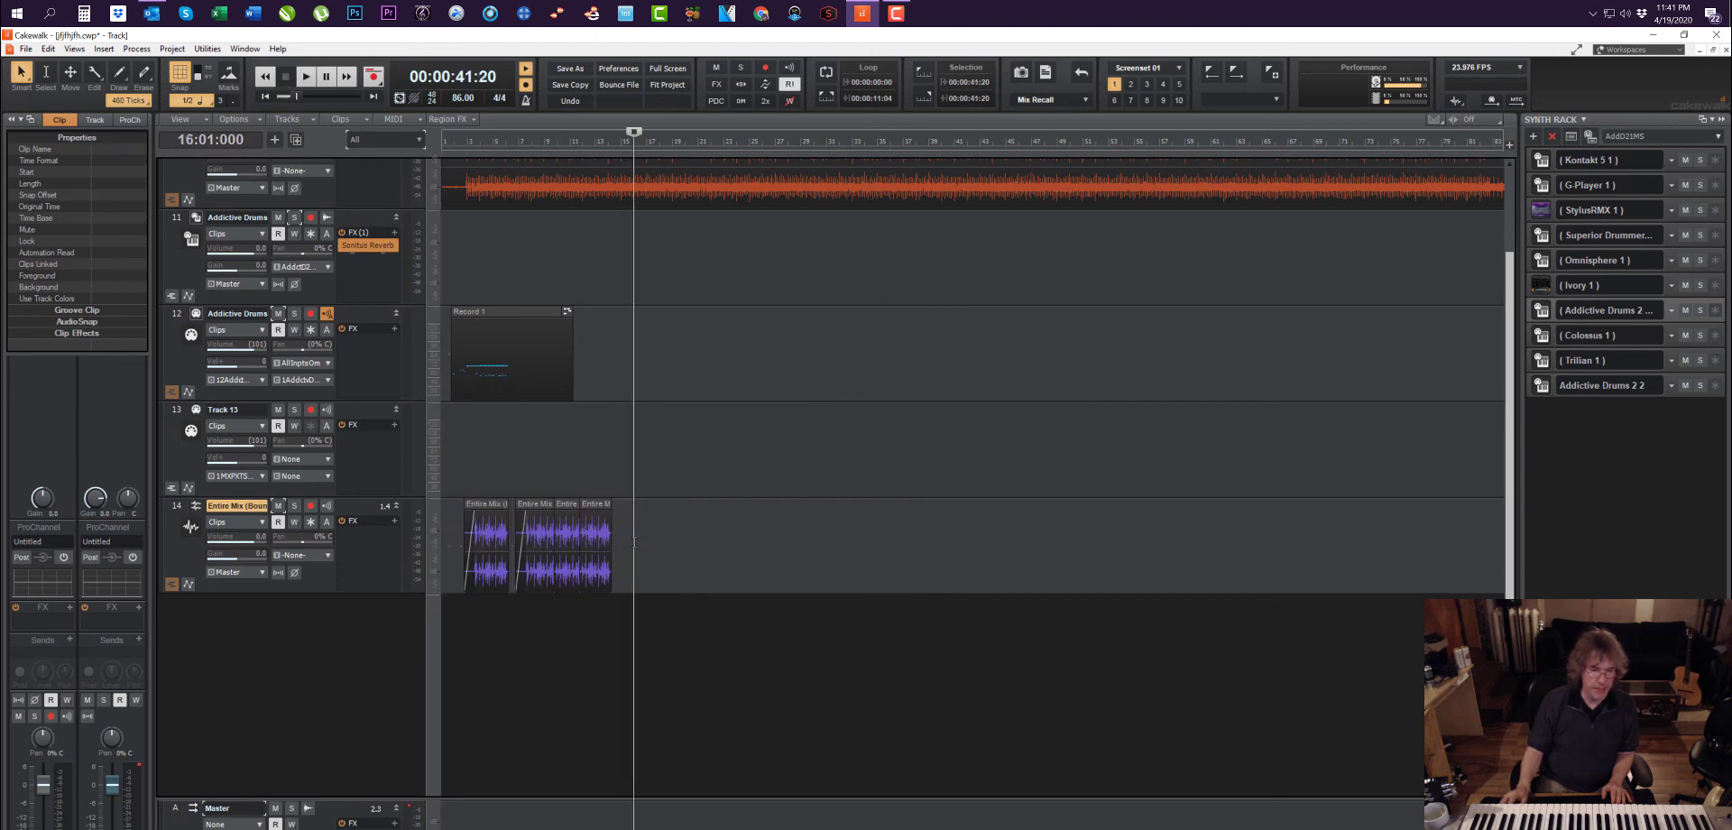
{"action": "left_click_drag", "start_coordinate": [622, 539], "coordinate": [231, 584]}
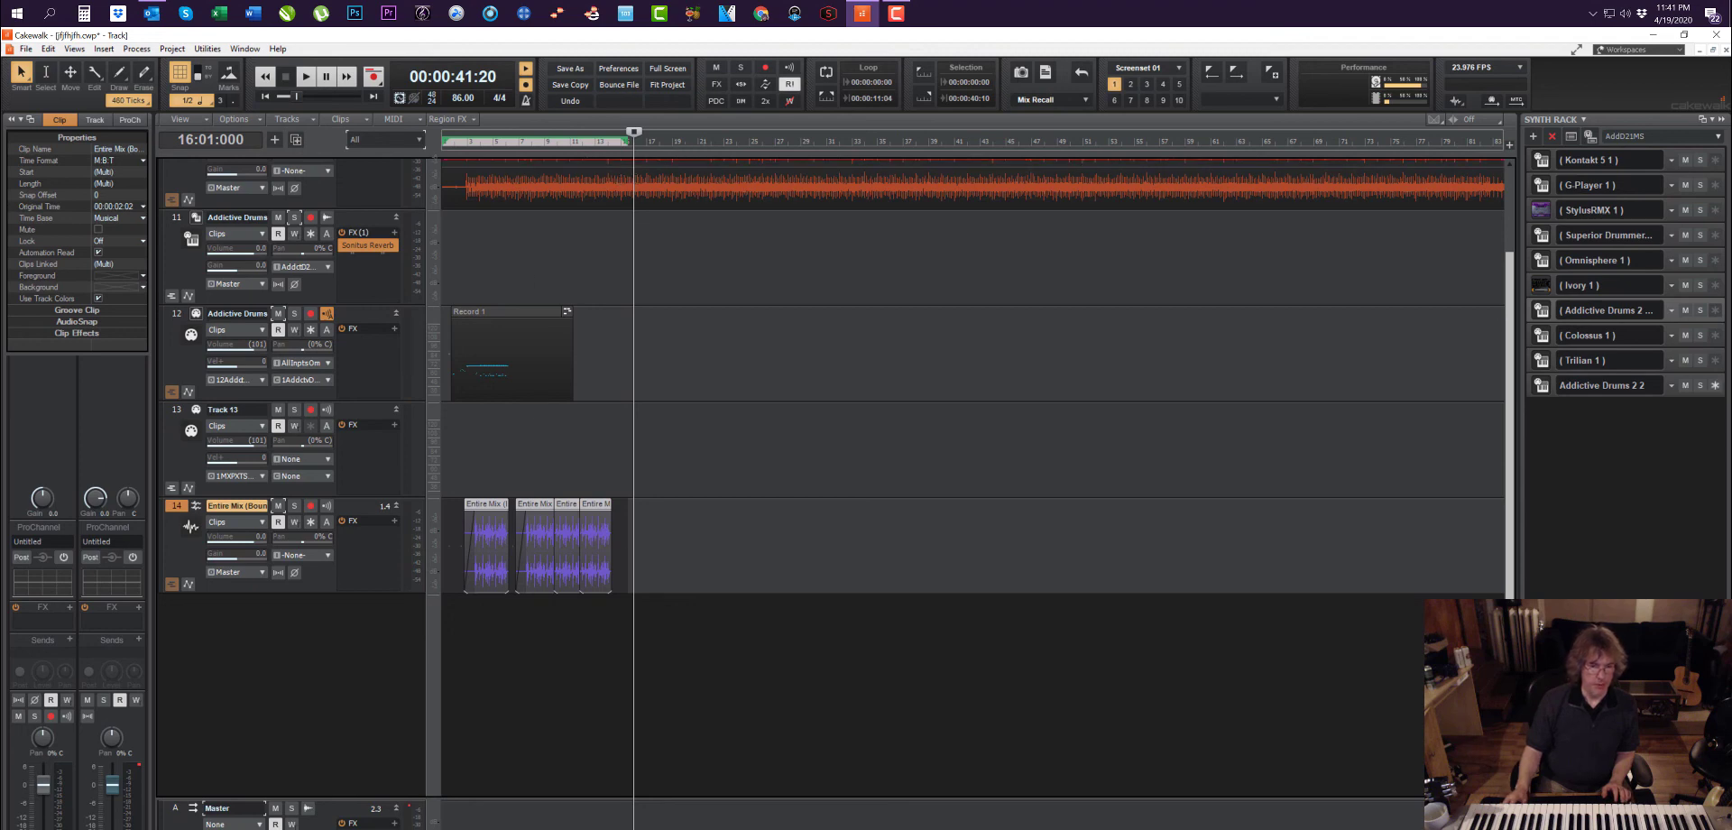
{"action": "left_click", "coordinate": [516, 352]}
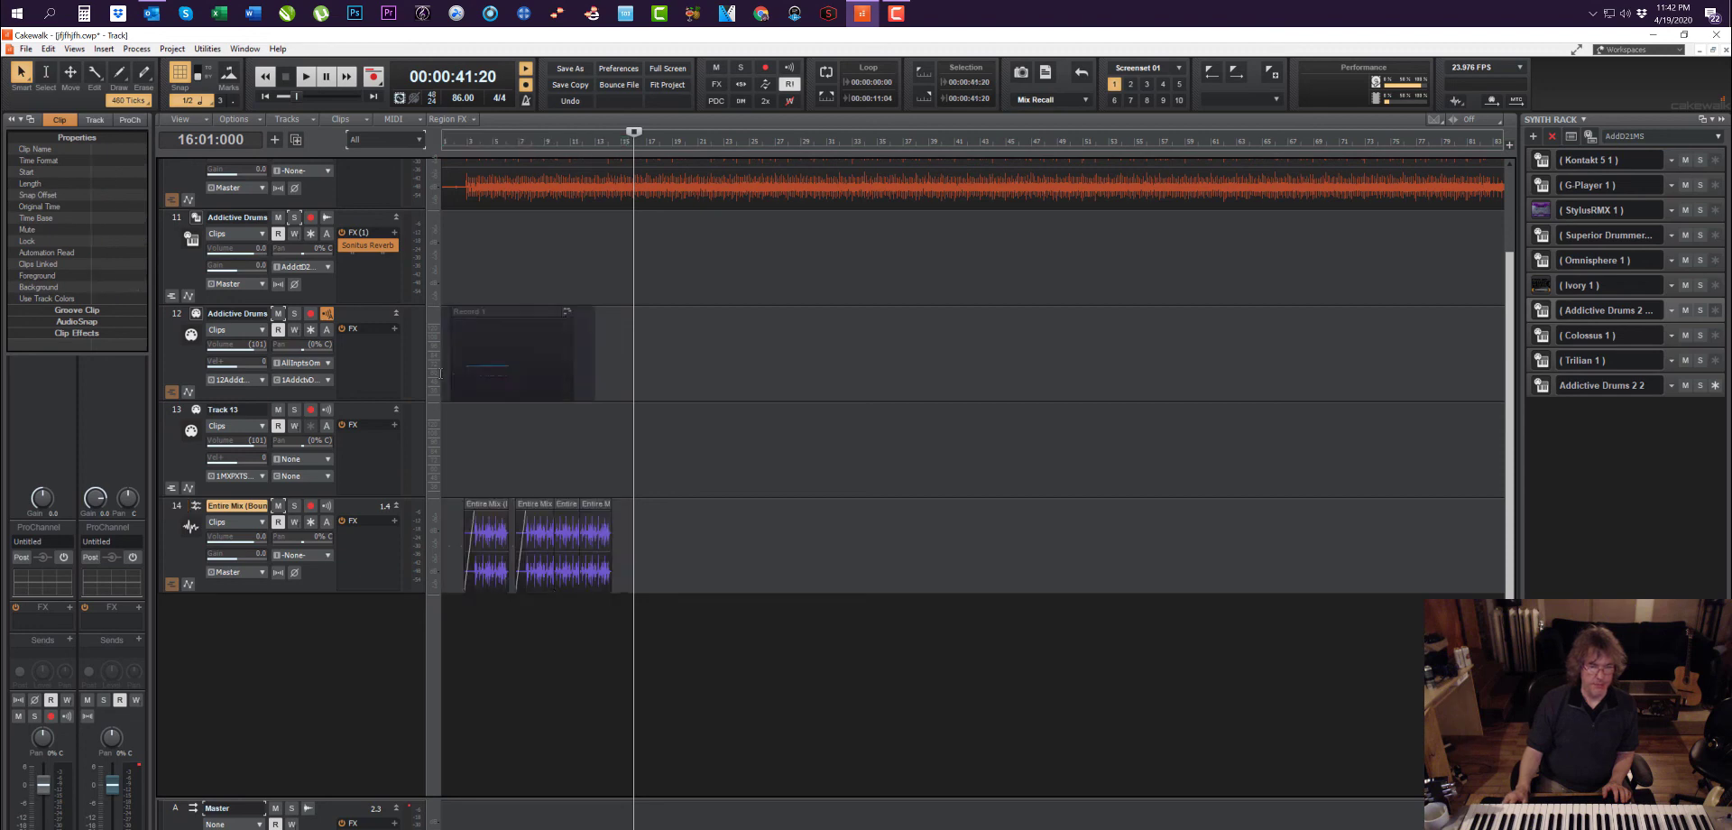
{"action": "left_click", "coordinate": [704, 556]}
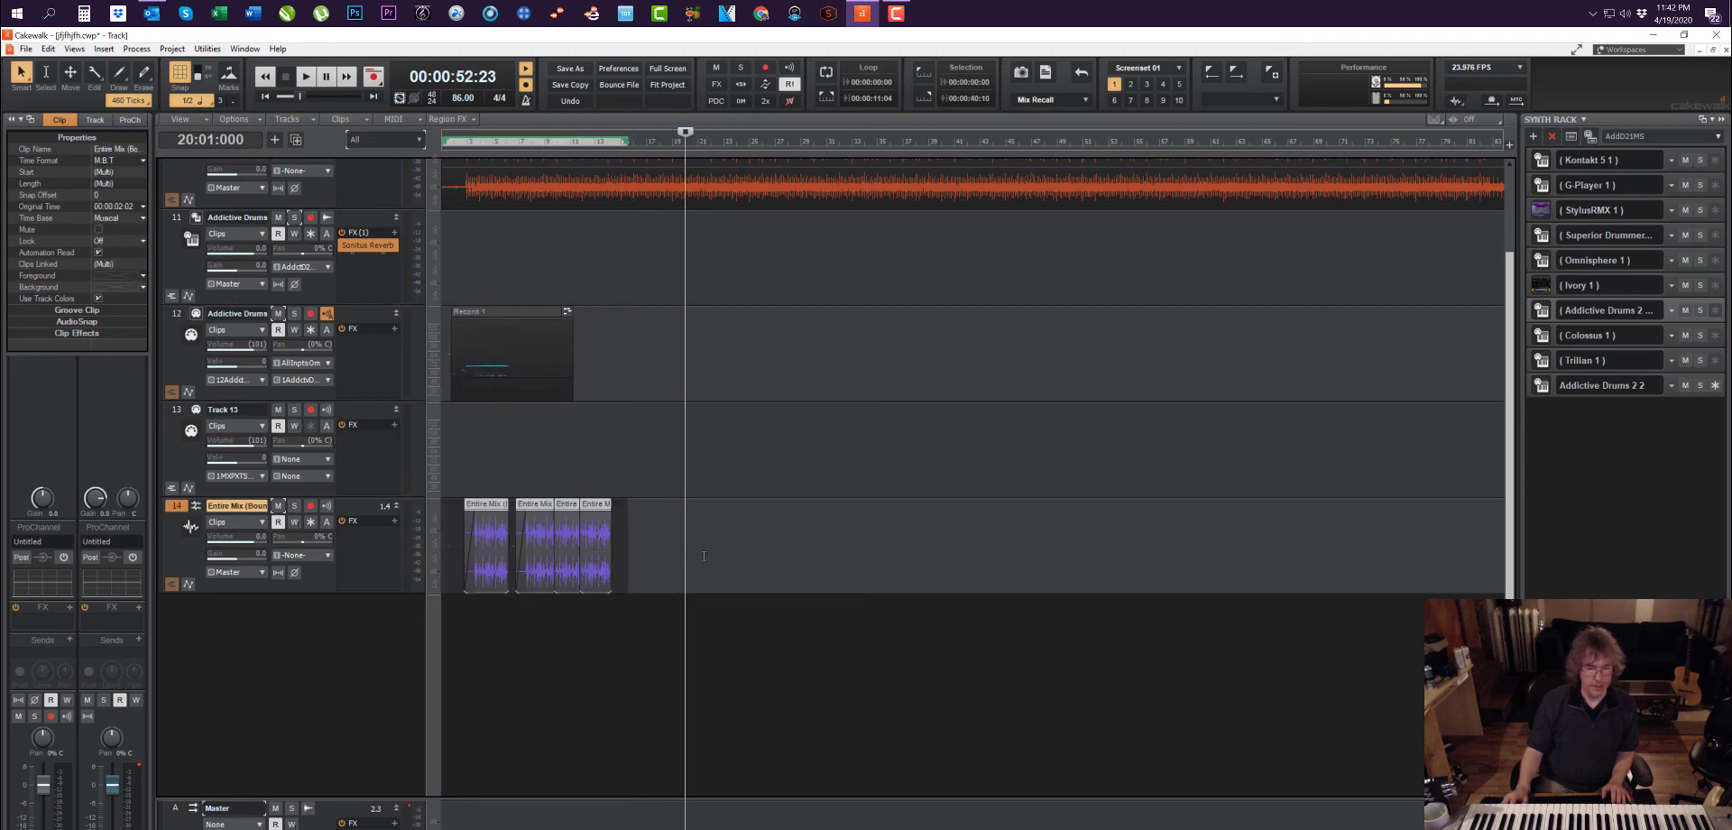
Step: Export the selected audio to the Desktop as test.wav, in Broadcast Wave (time-stamped) format
{"action": "left_click", "coordinate": [26, 49]}
{"action": "mouse_move", "coordinate": [72, 198]}
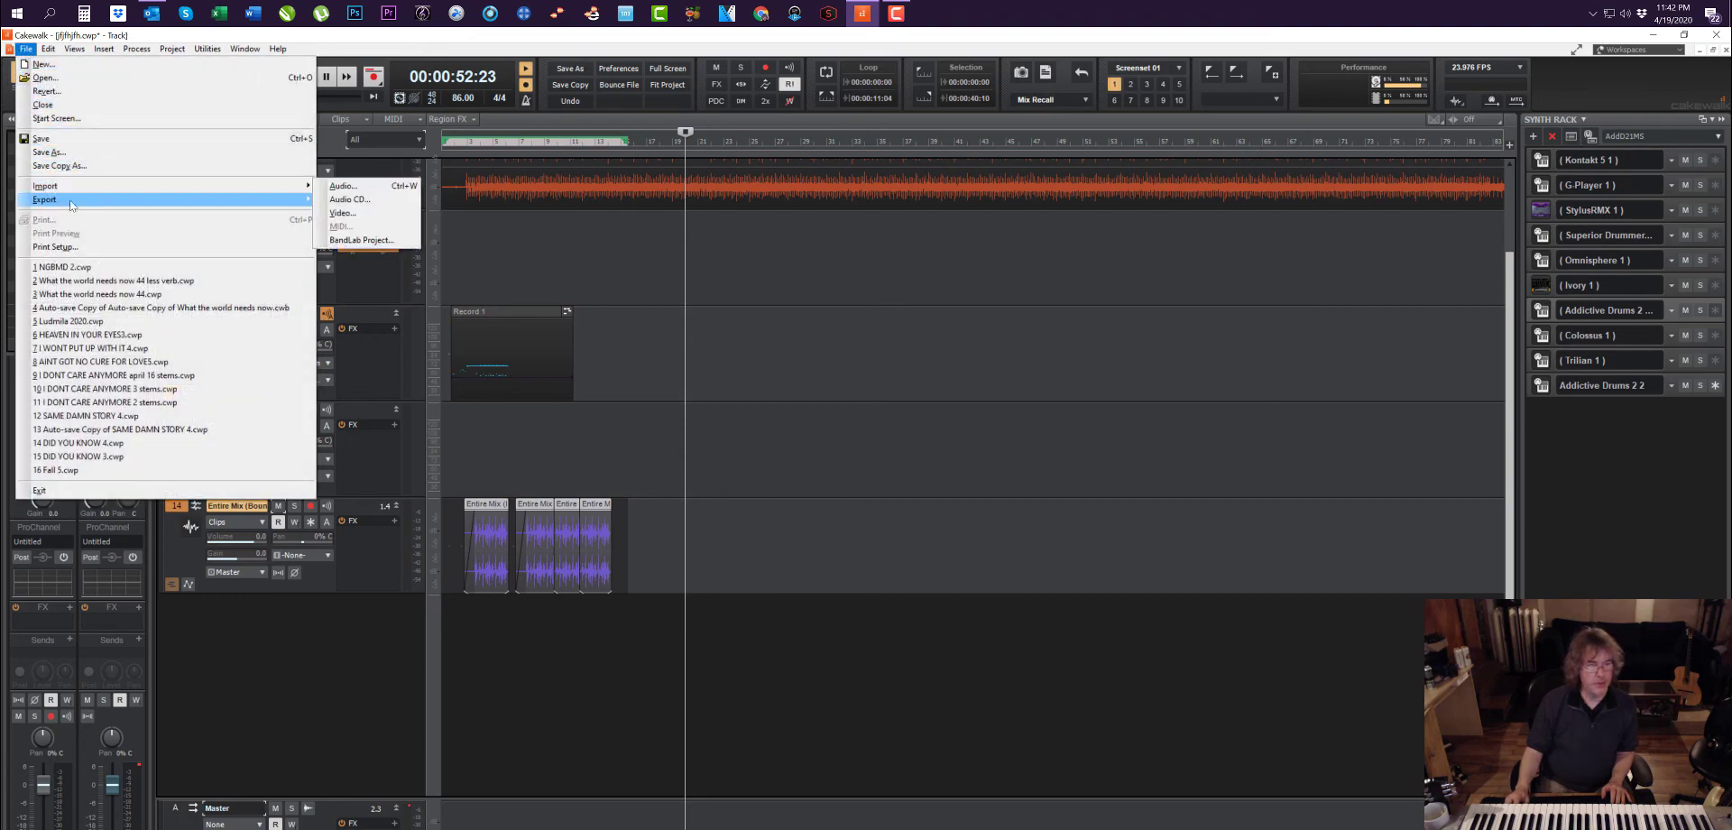
{"action": "left_click", "coordinate": [345, 199]}
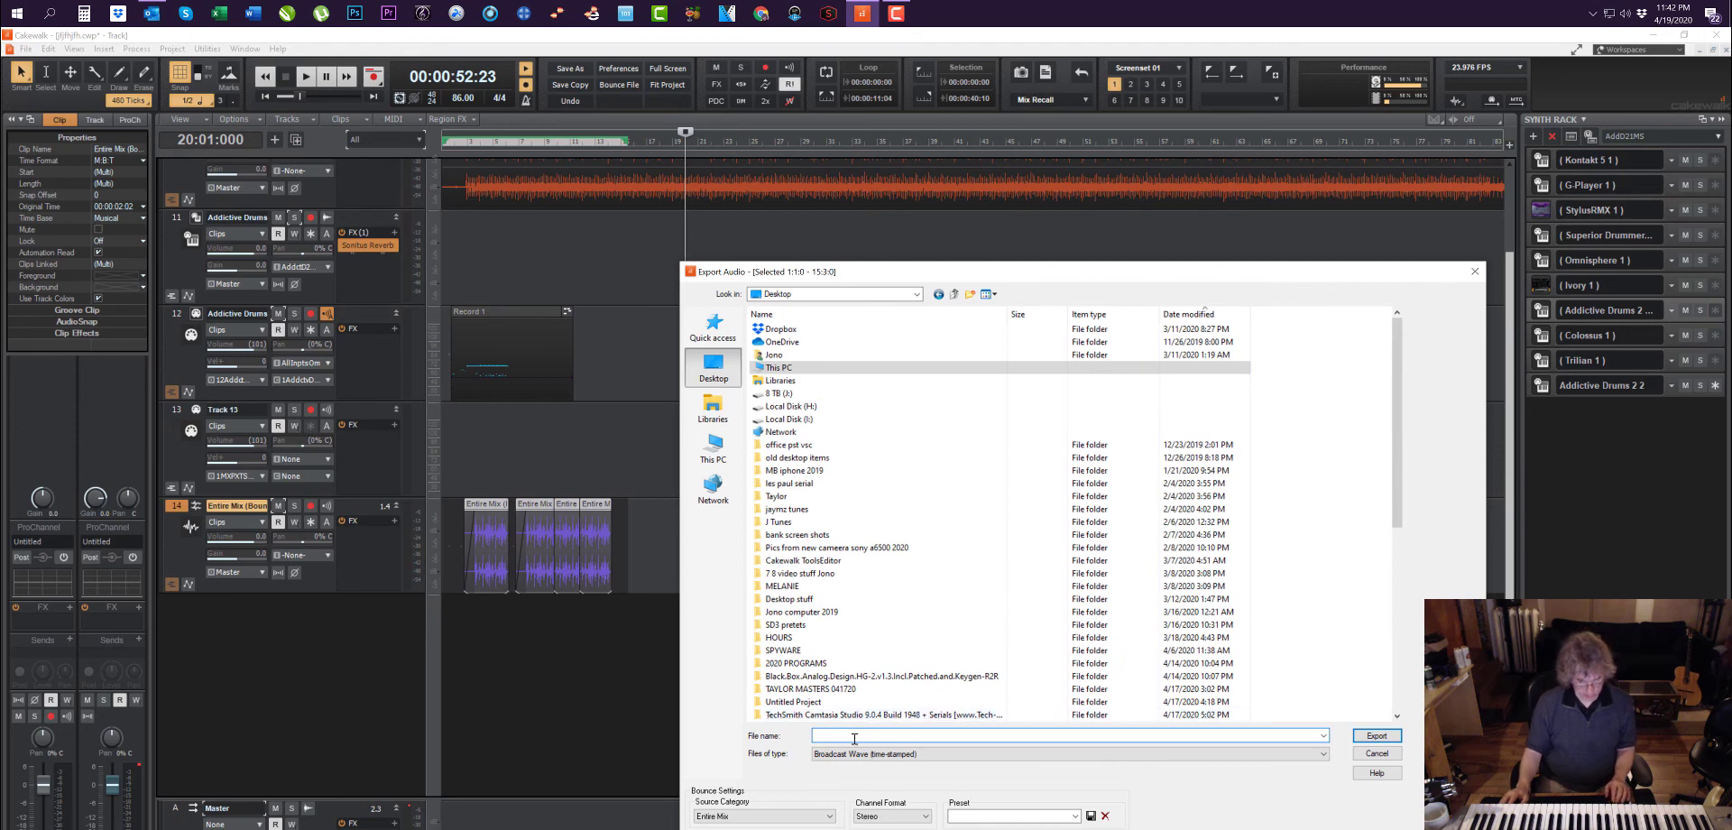
{"action": "type", "text": "test"}
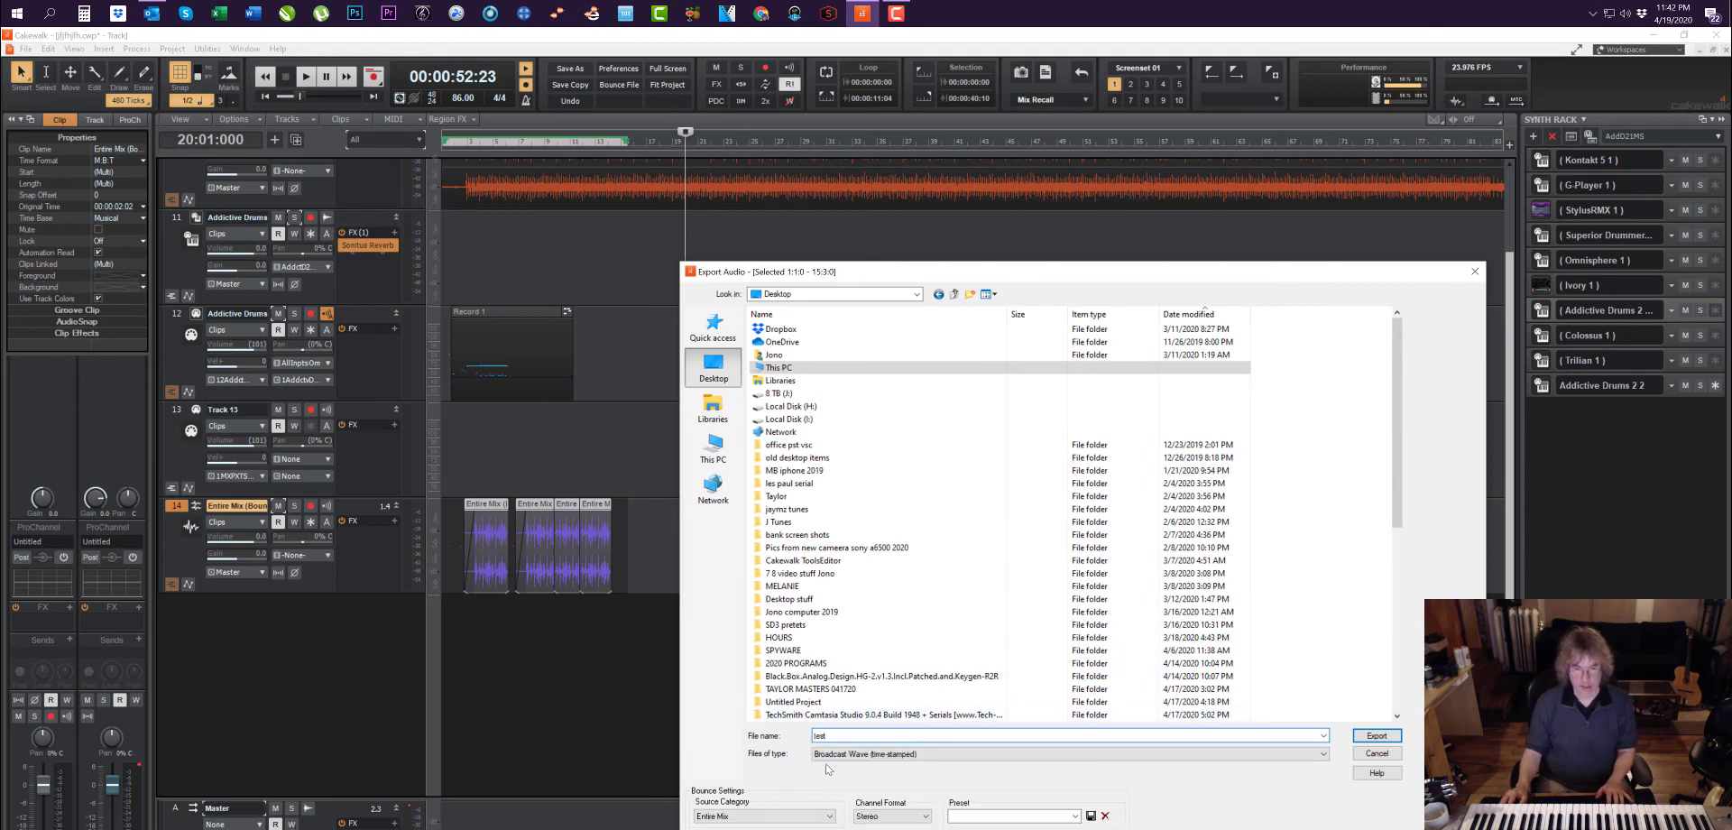
{"action": "left_click", "coordinate": [830, 754]}
{"action": "left_click", "coordinate": [839, 765]}
{"action": "left_click", "coordinate": [841, 755]}
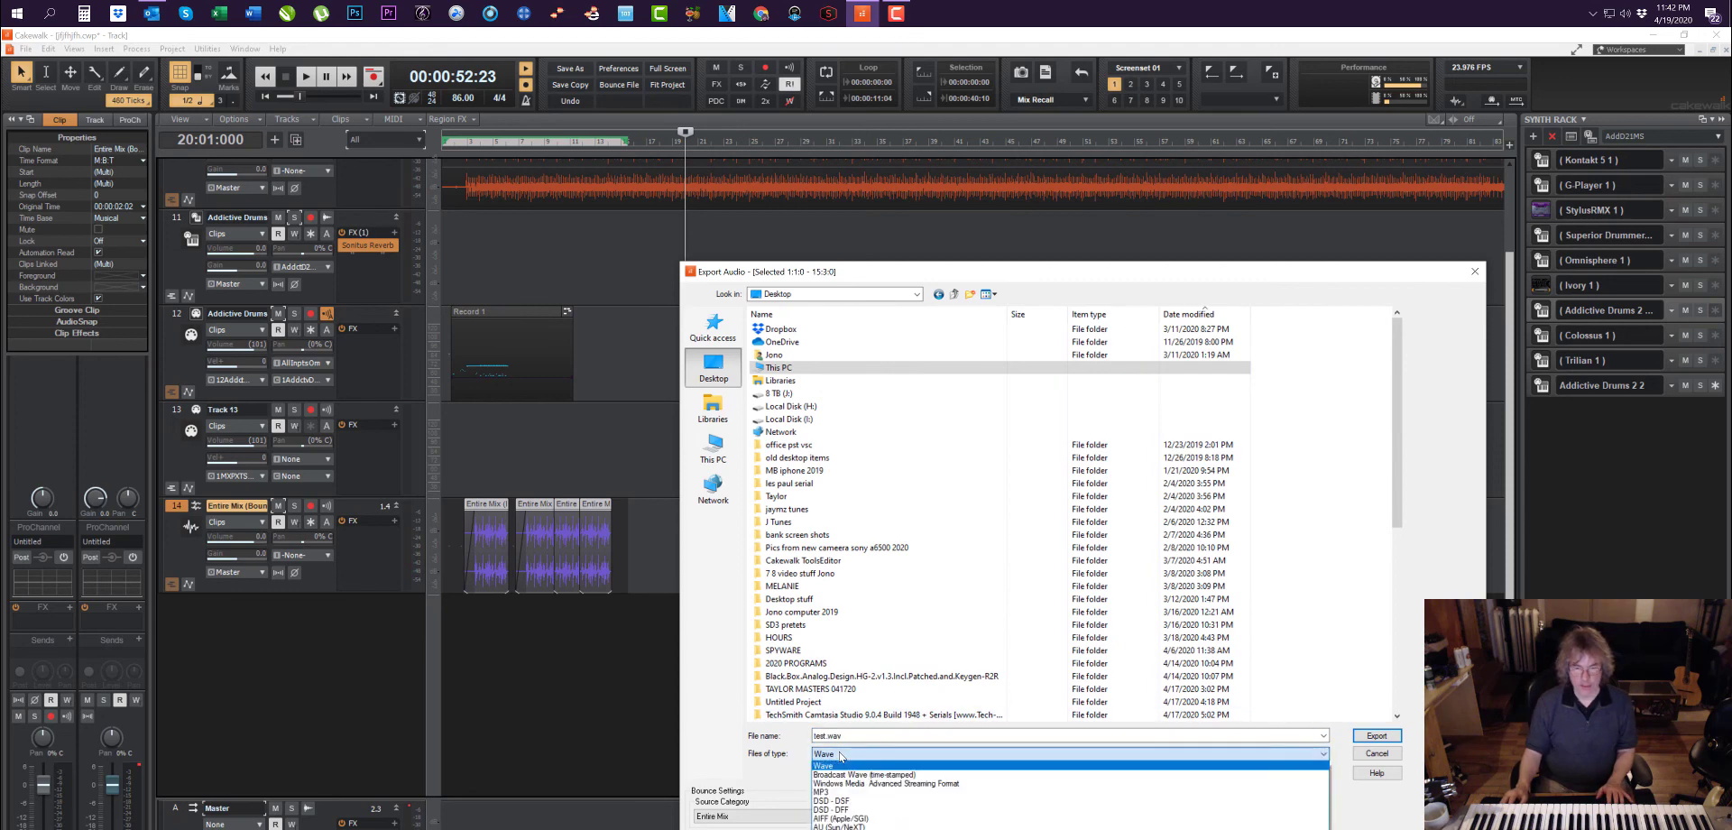
{"action": "left_click", "coordinate": [857, 774]}
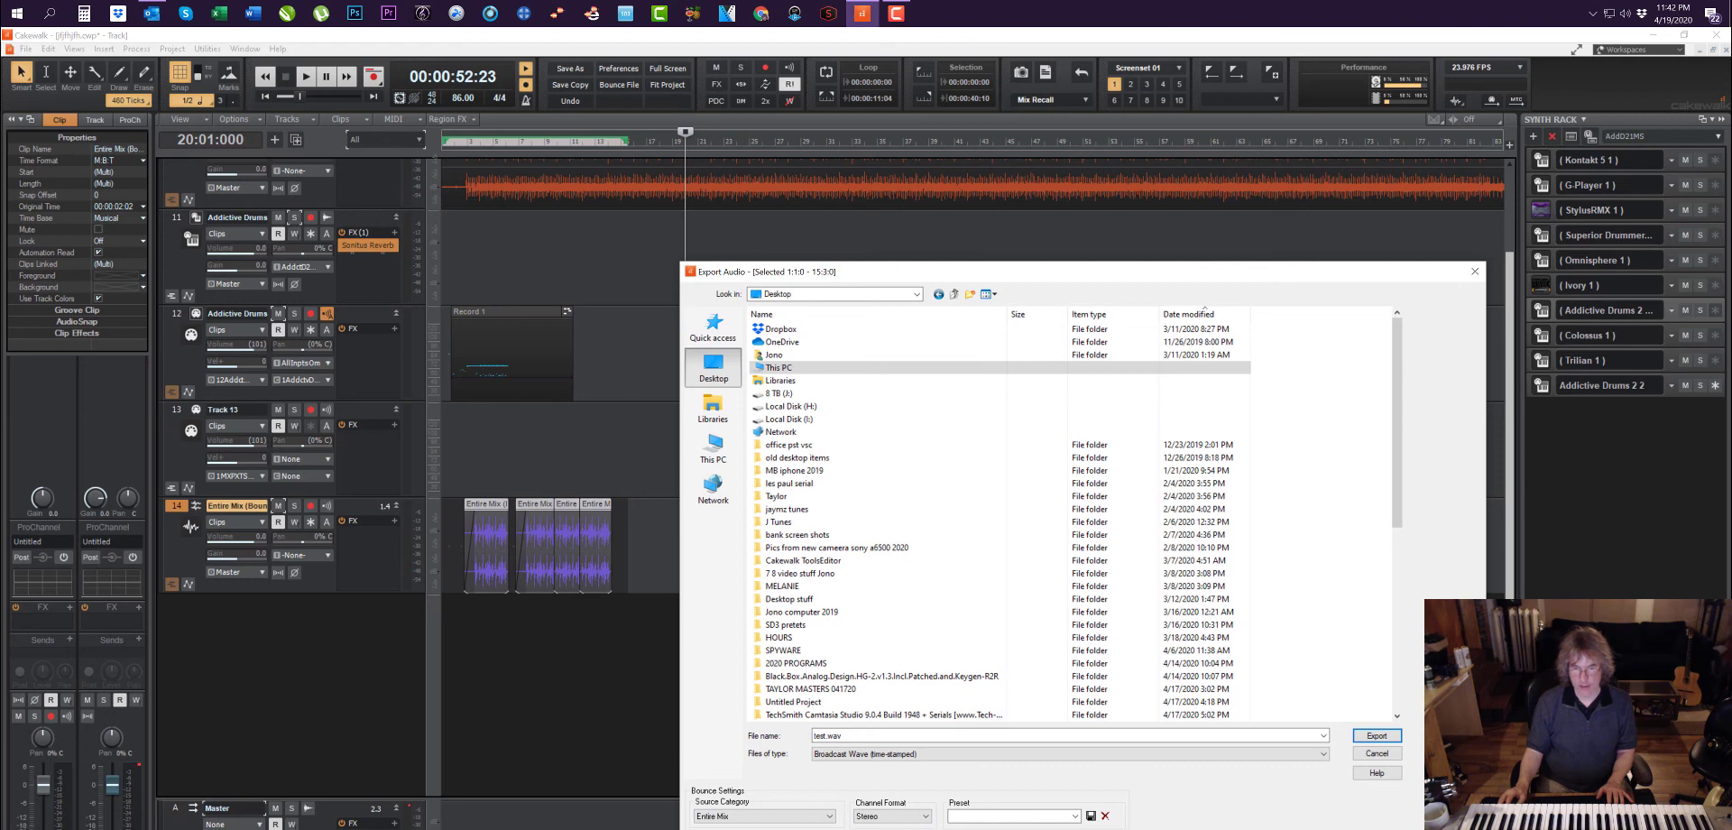
{"action": "left_click", "coordinate": [1372, 735]}
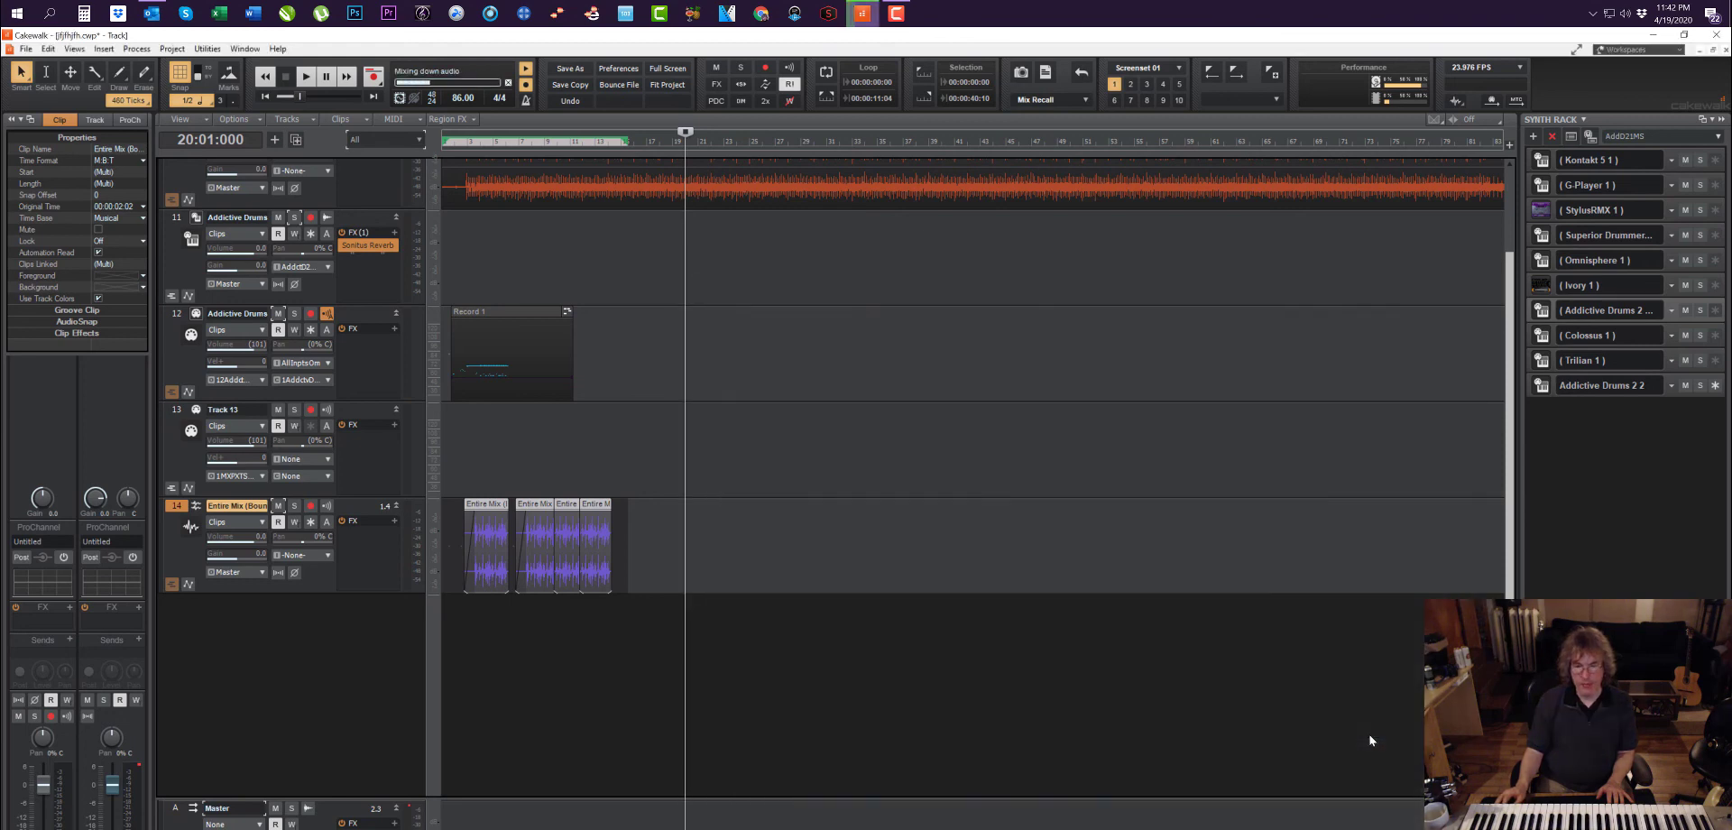
Step: Play the exported test.wav from the desktop, skipping to about 0:10, and switch back to Cakewalk
{"action": "left_click", "coordinate": [1650, 36]}
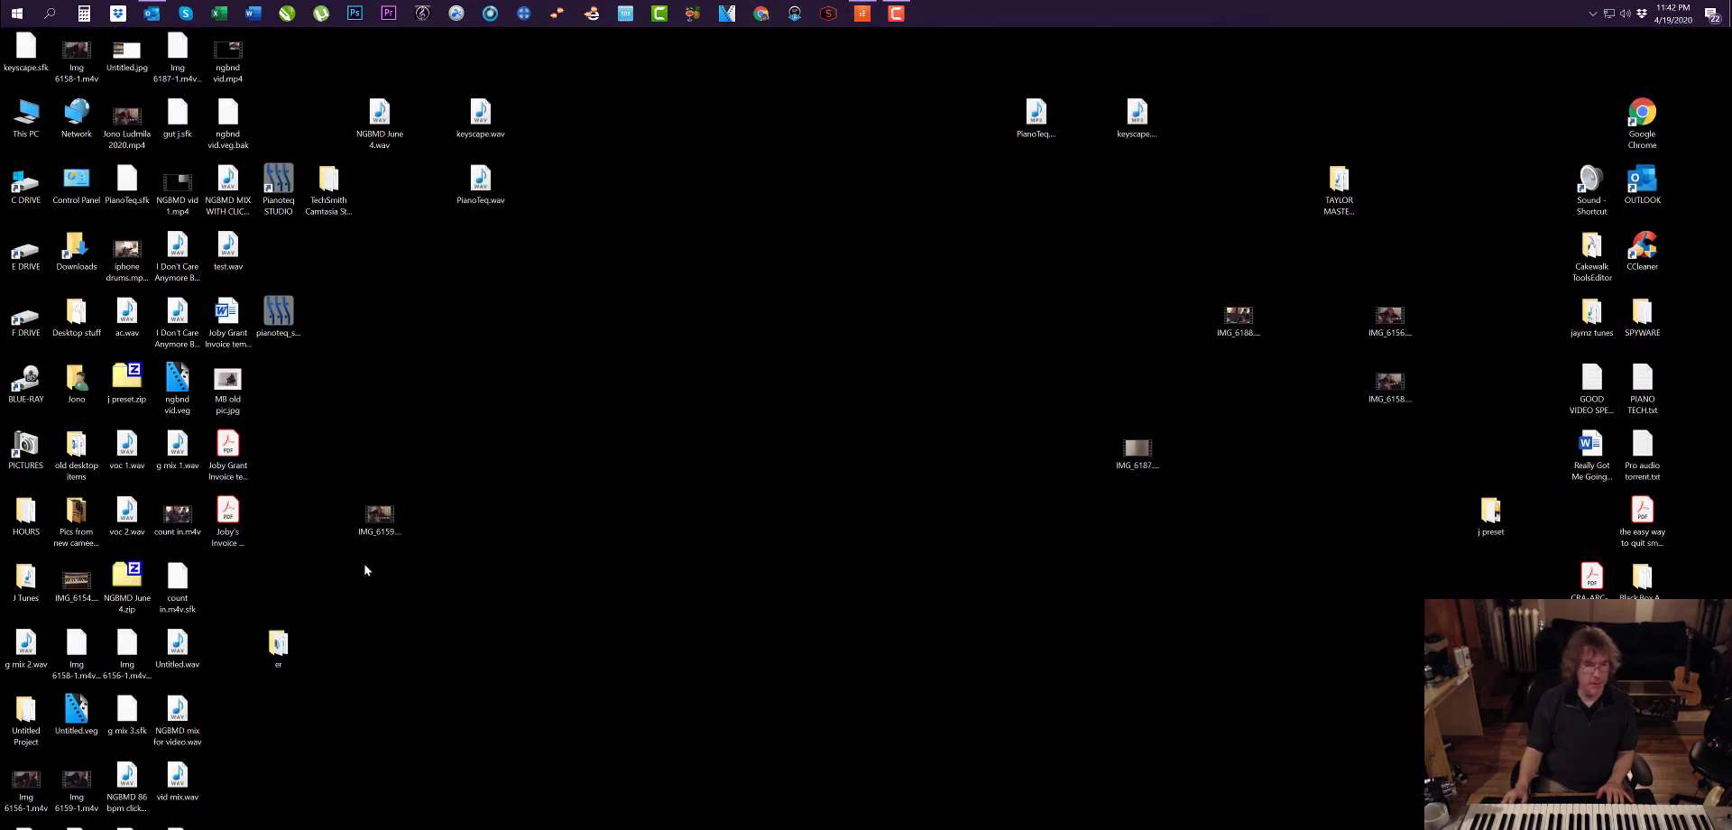
{"action": "type", "text": "the"}
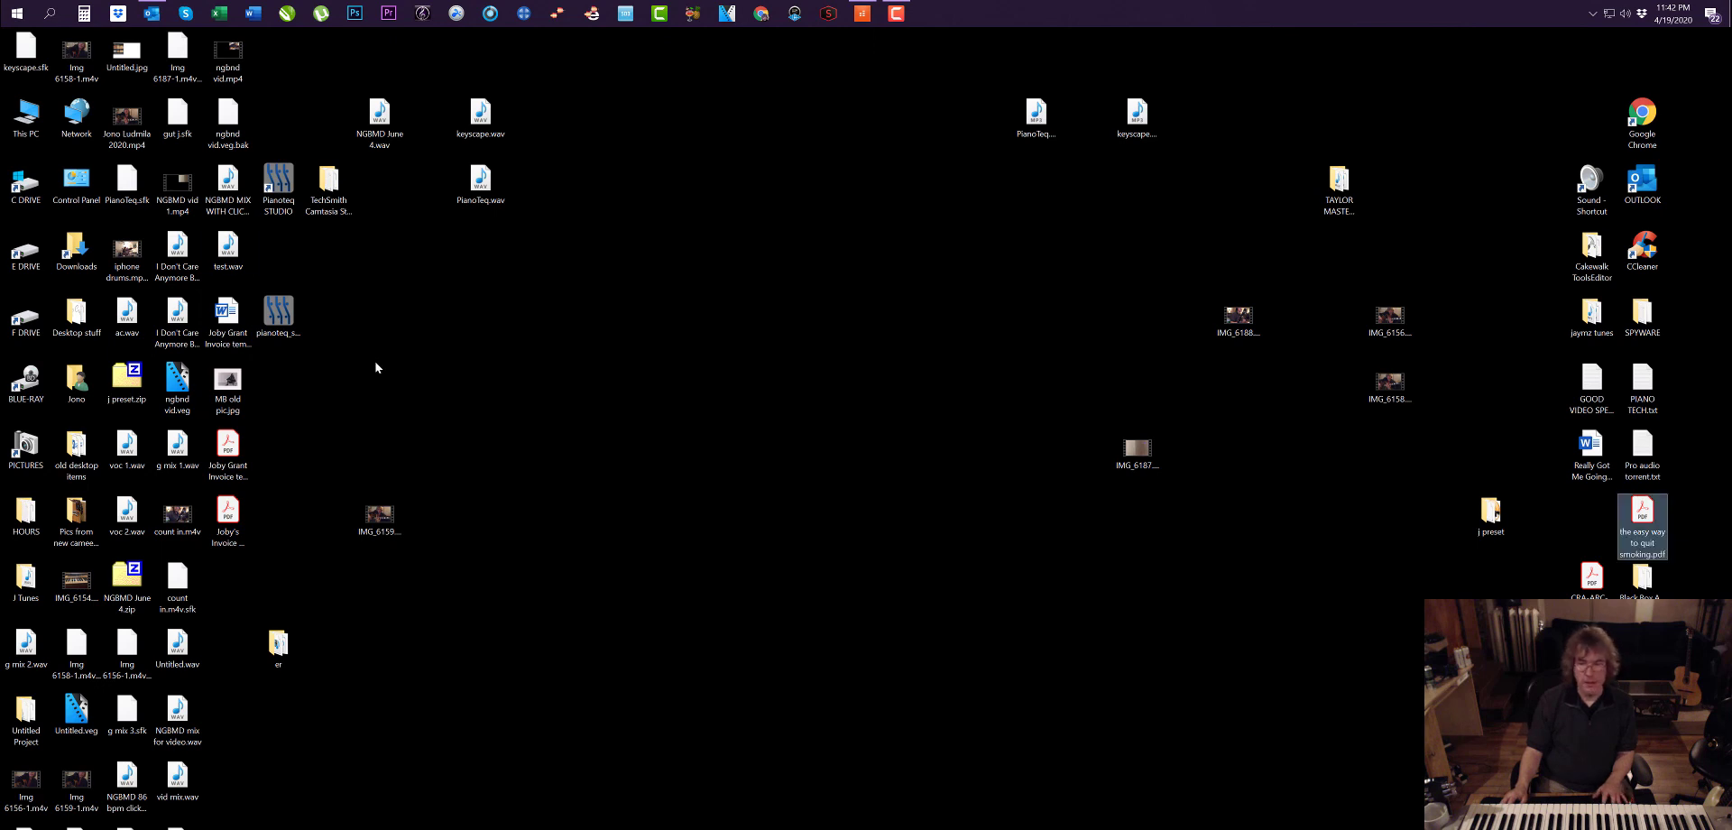
{"action": "type", "text": "testthis"}
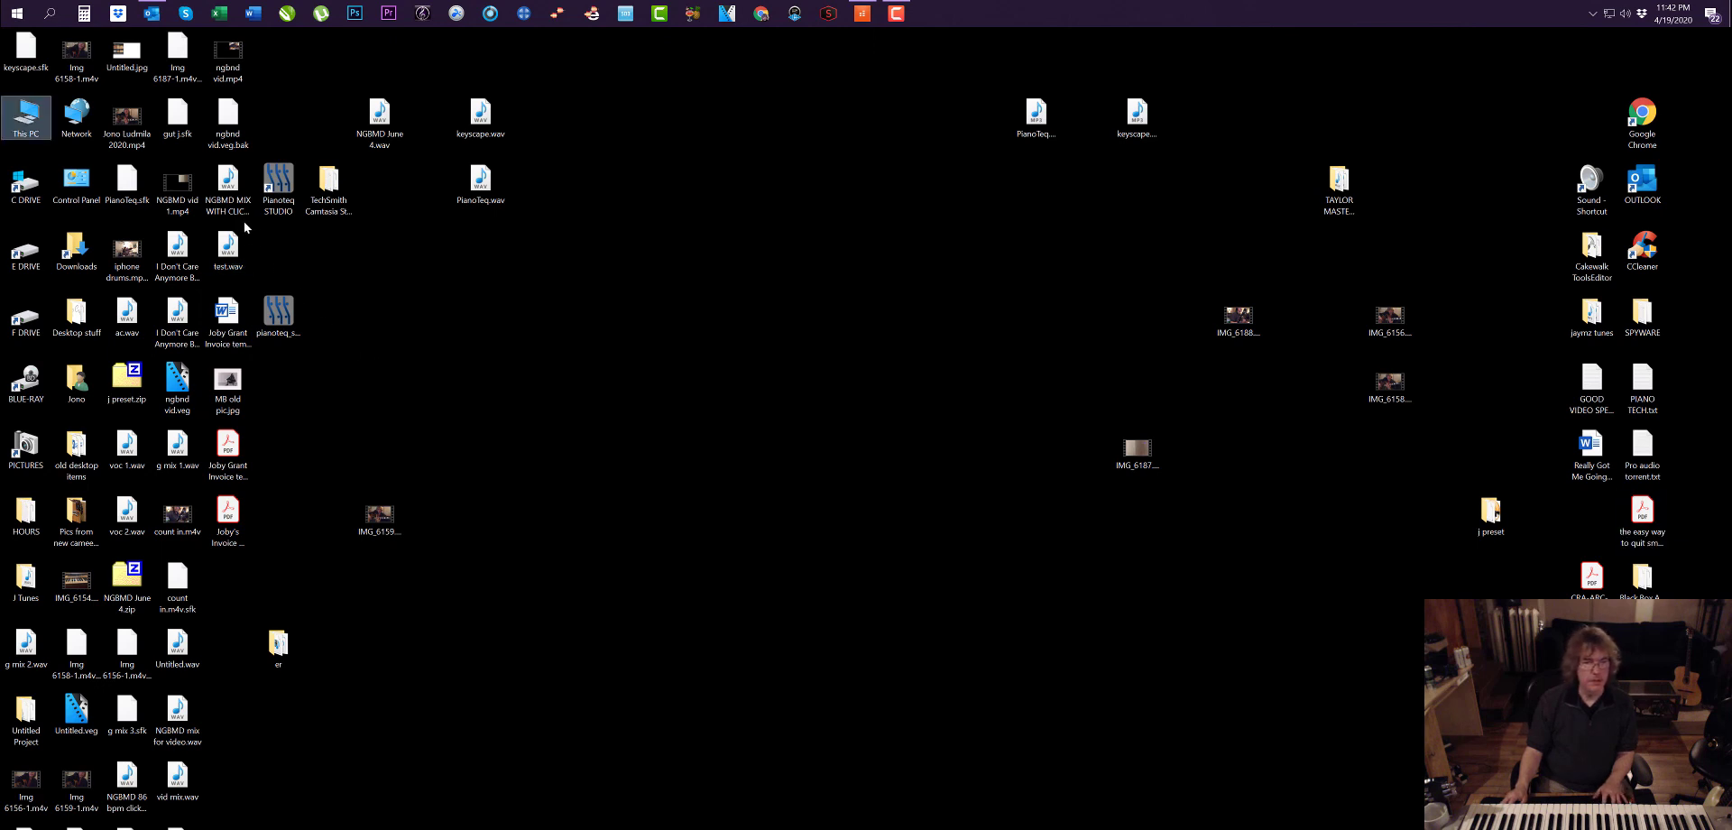
{"action": "double_click", "coordinate": [245, 227]}
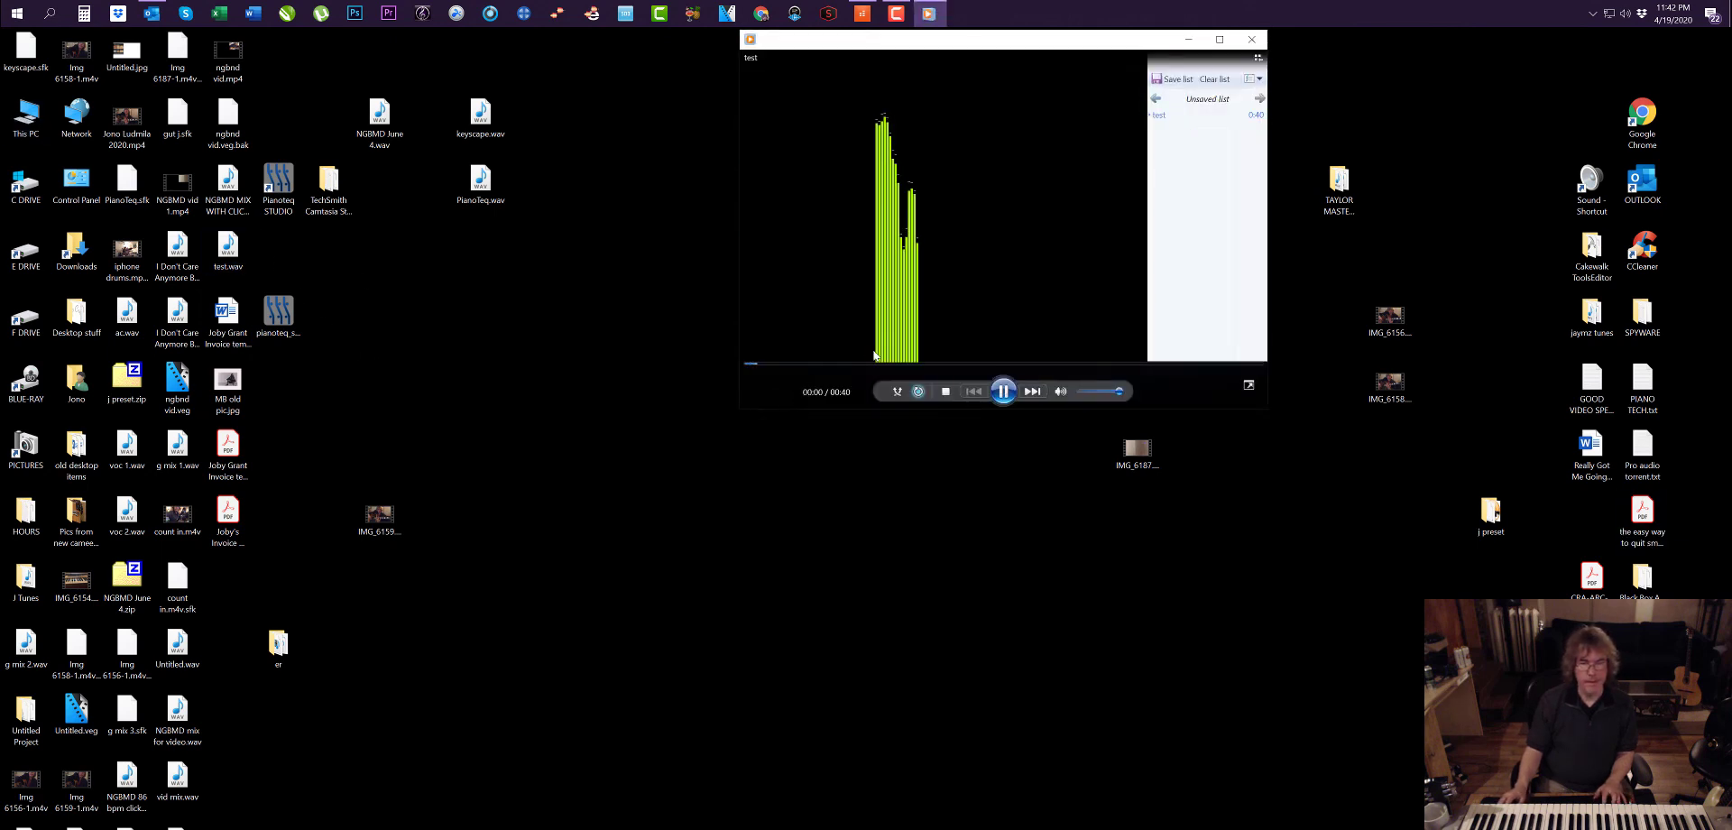
{"action": "left_click", "coordinate": [874, 361]}
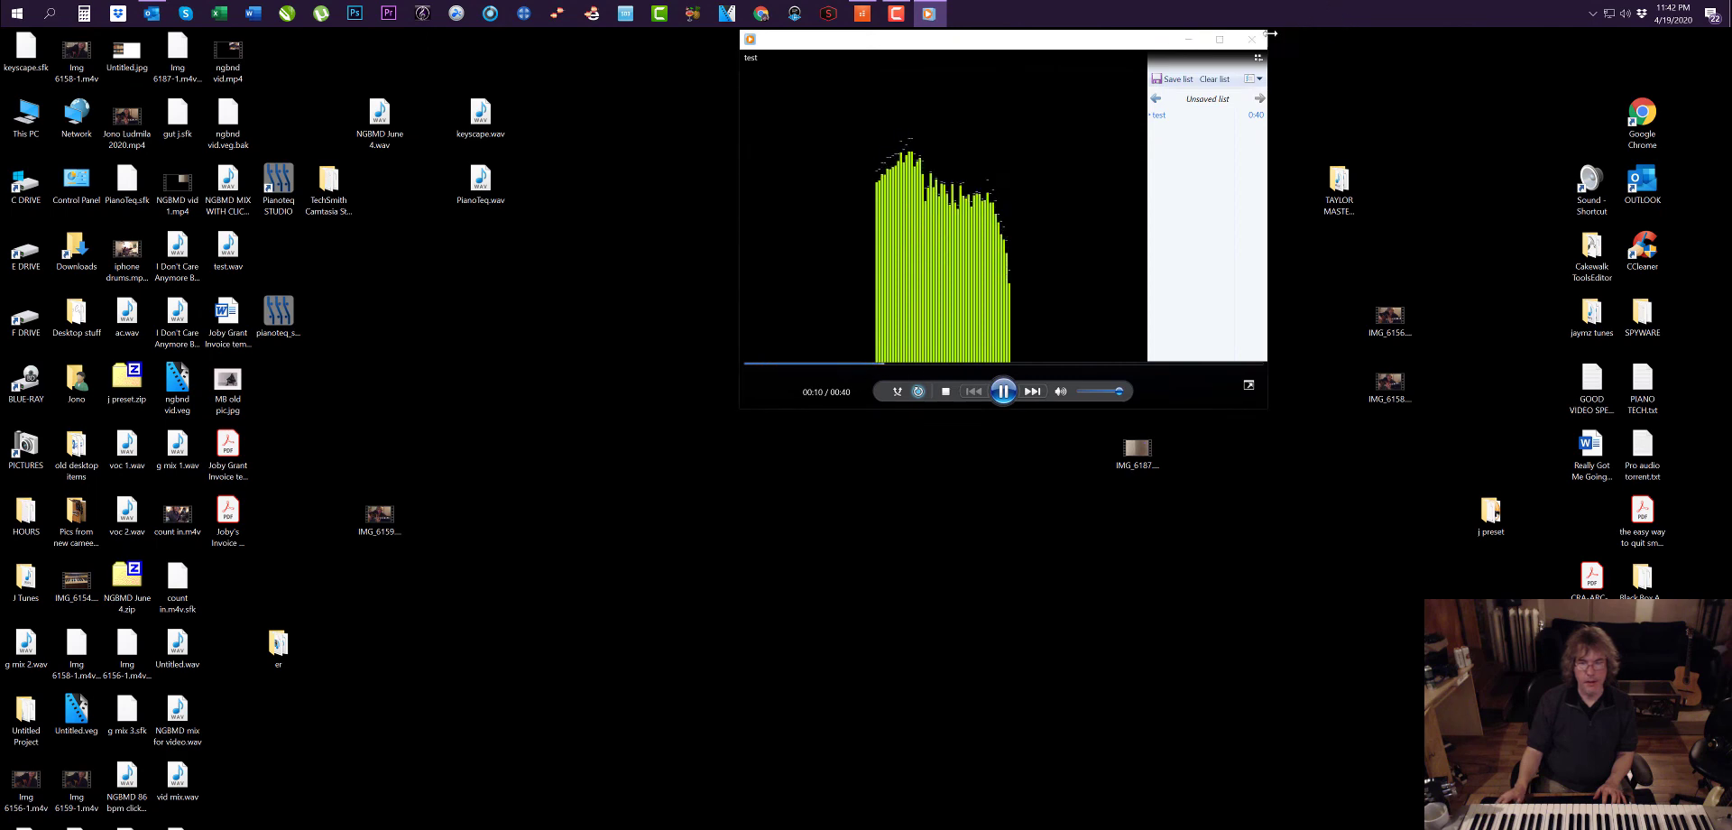
{"action": "left_click", "coordinate": [1251, 38]}
{"action": "left_click", "coordinate": [862, 14]}
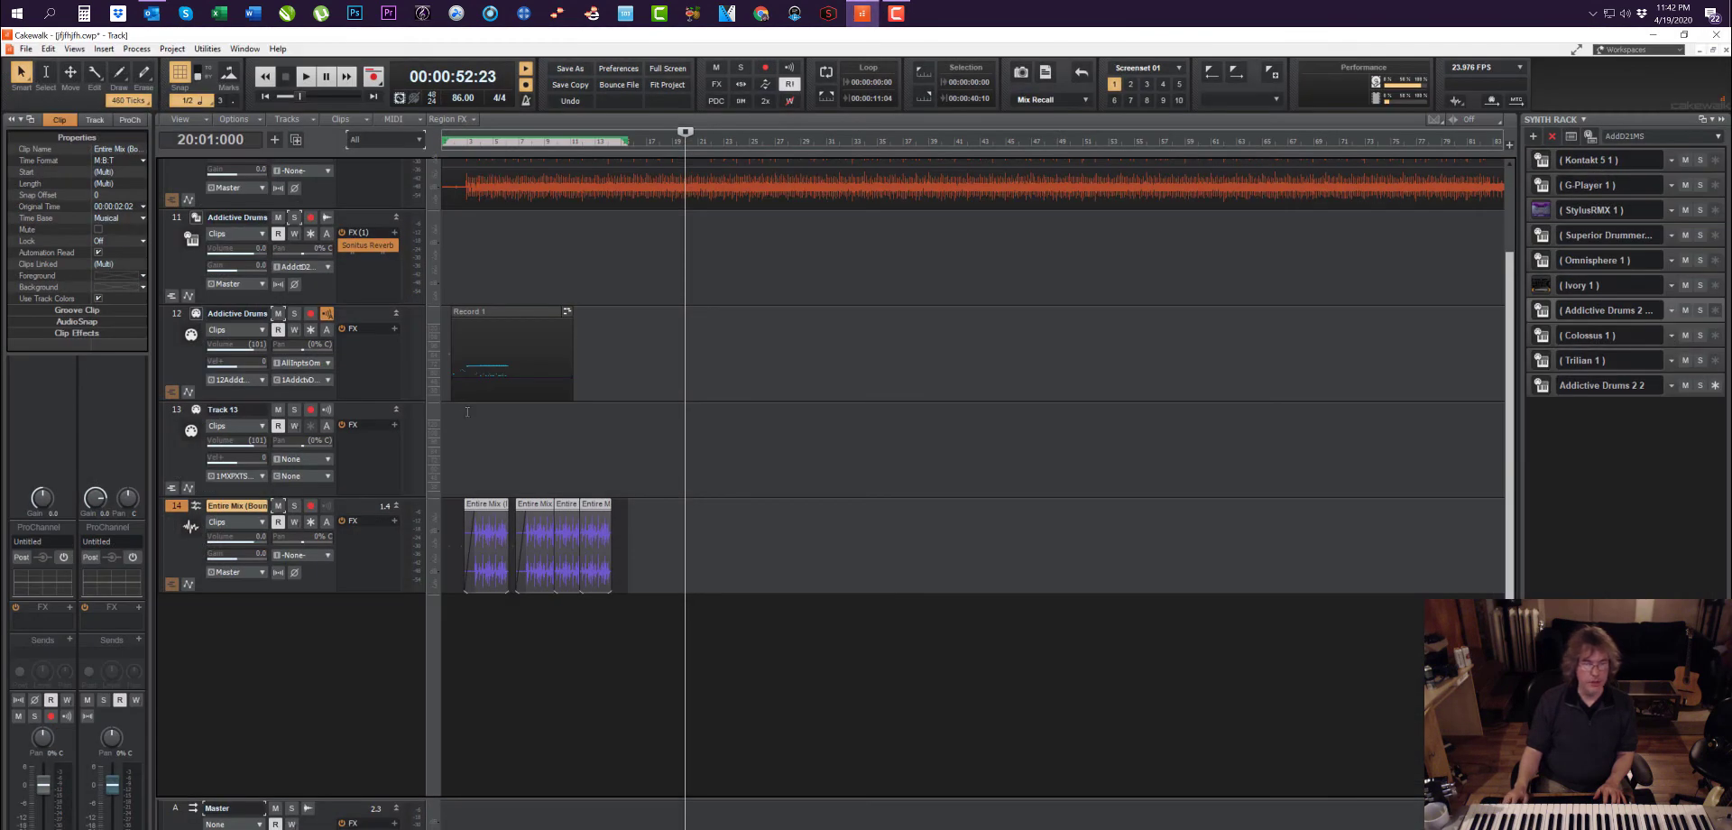
Step: Select the Record 1 MIDI clip and view the export options and the Save As dialog
{"action": "left_click", "coordinate": [457, 372]}
{"action": "left_click", "coordinate": [468, 366]}
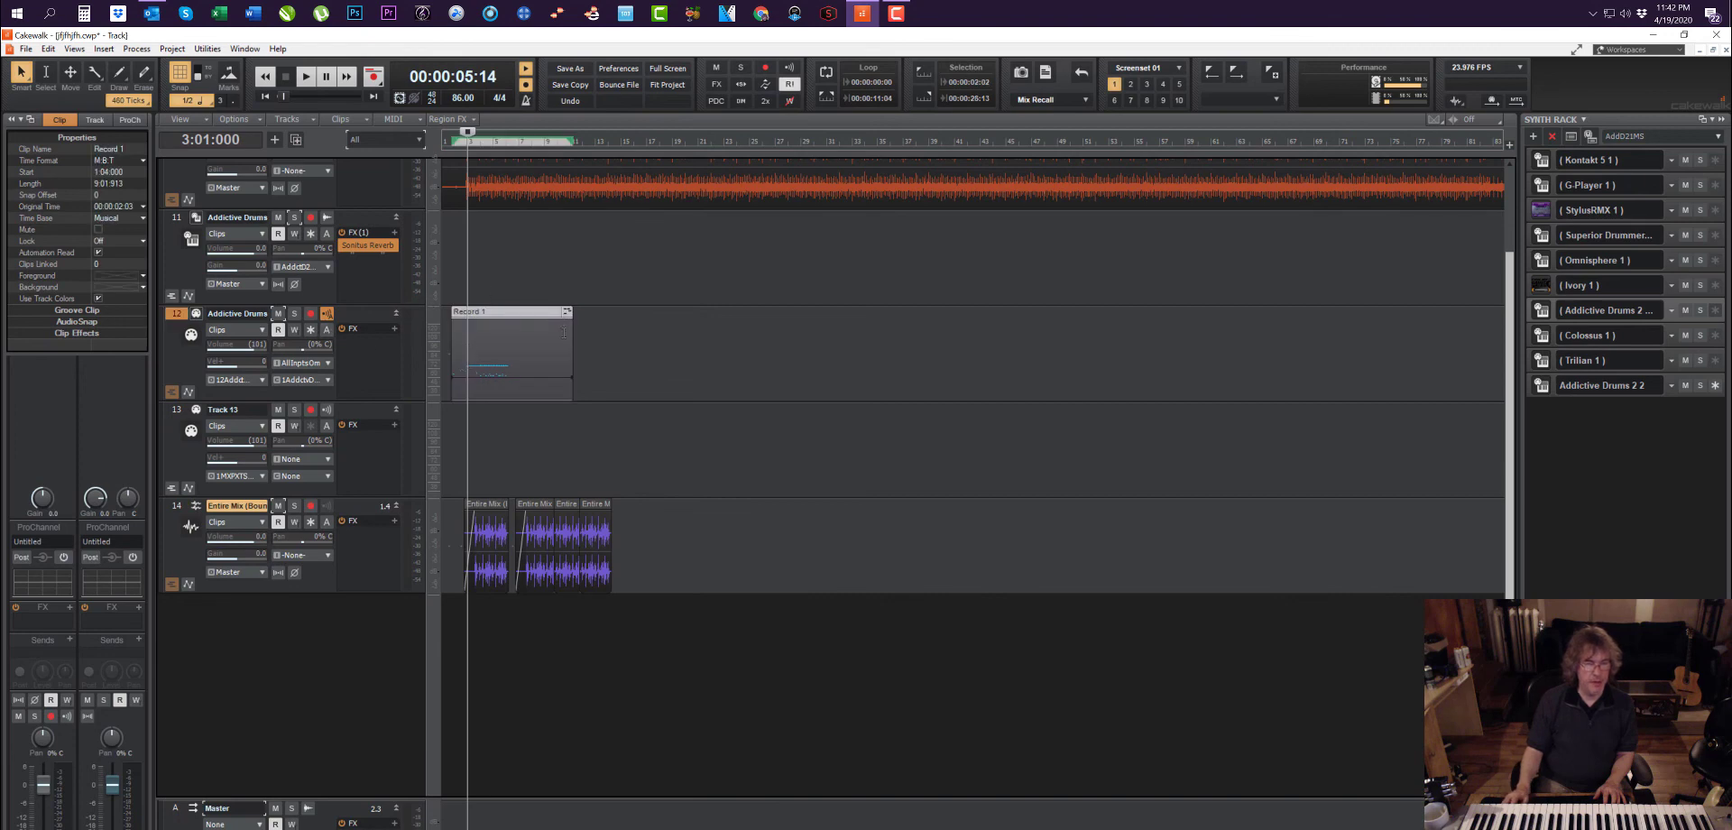
{"action": "left_click", "coordinate": [25, 48]}
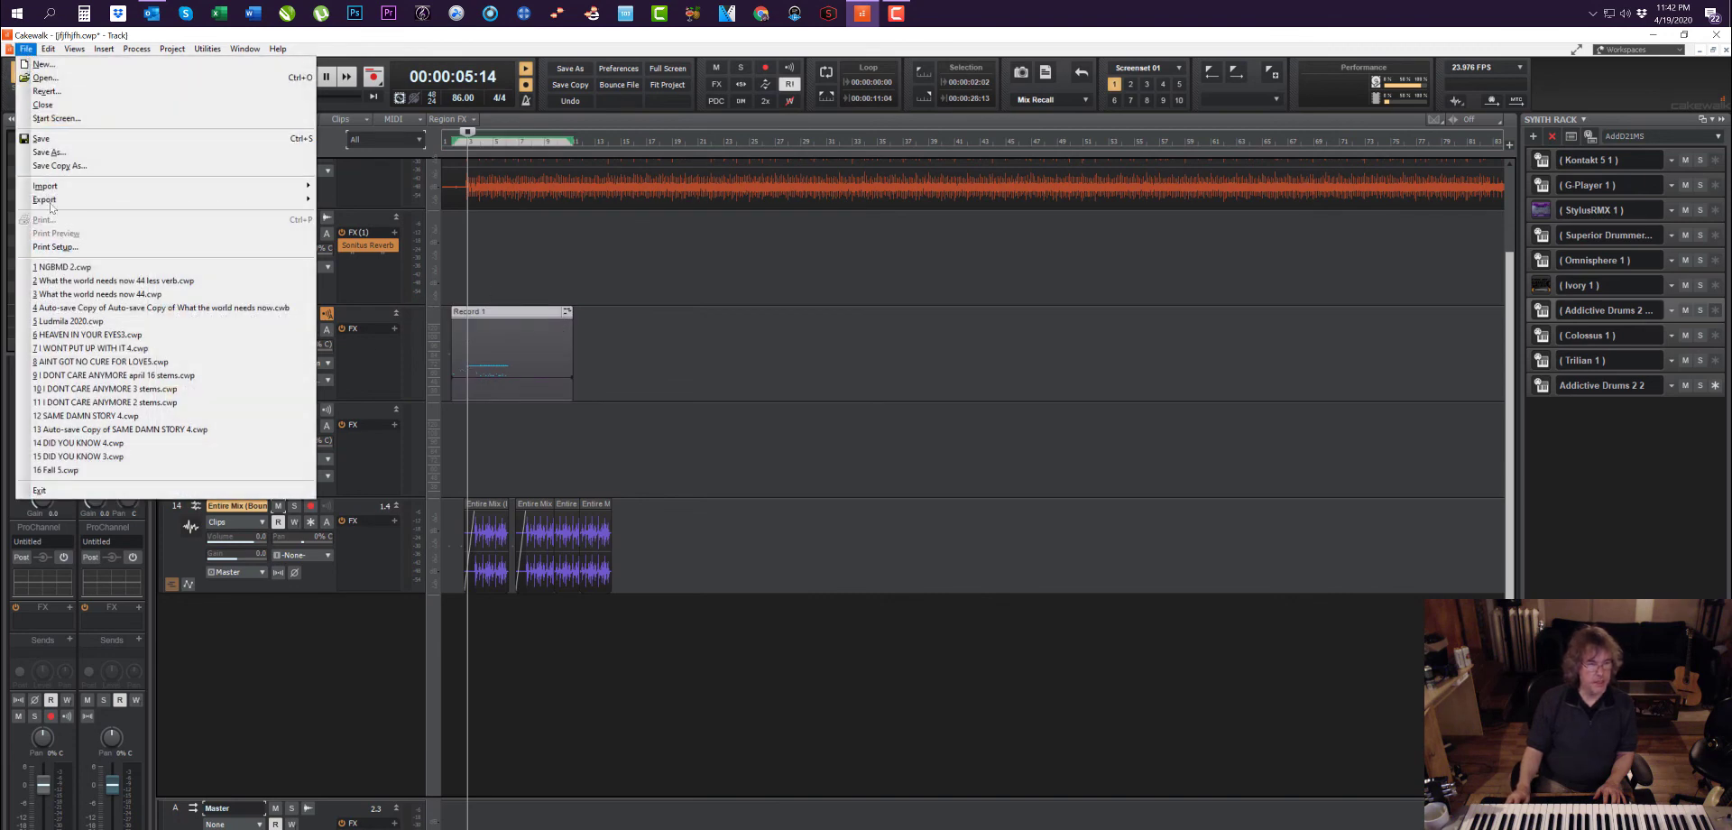
{"action": "mouse_move", "coordinate": [49, 201]}
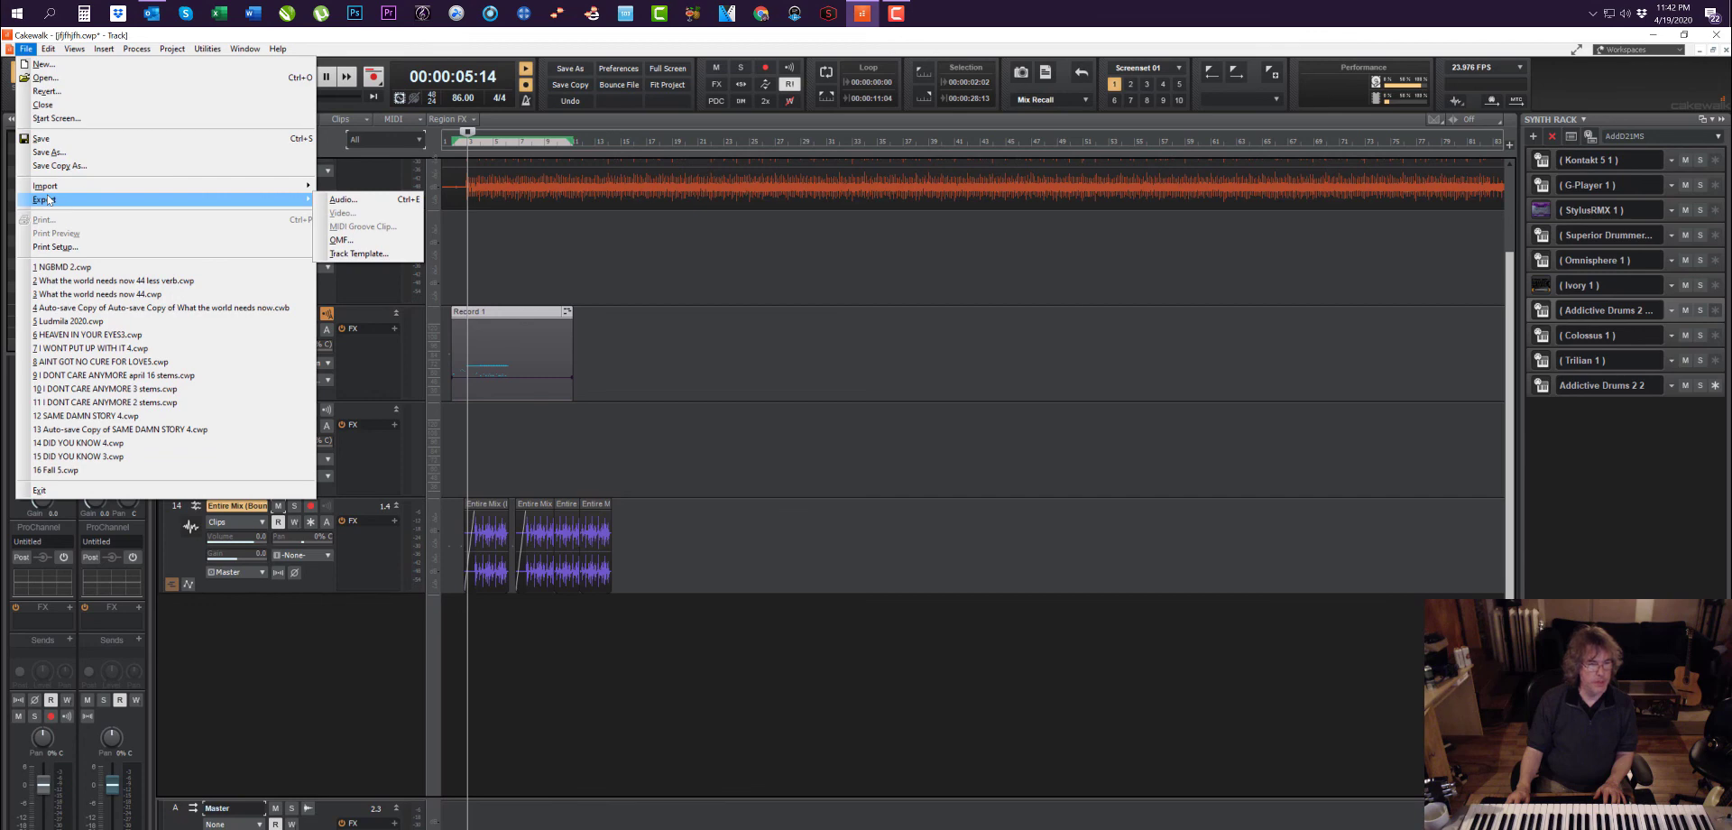
{"action": "left_click", "coordinate": [49, 151]}
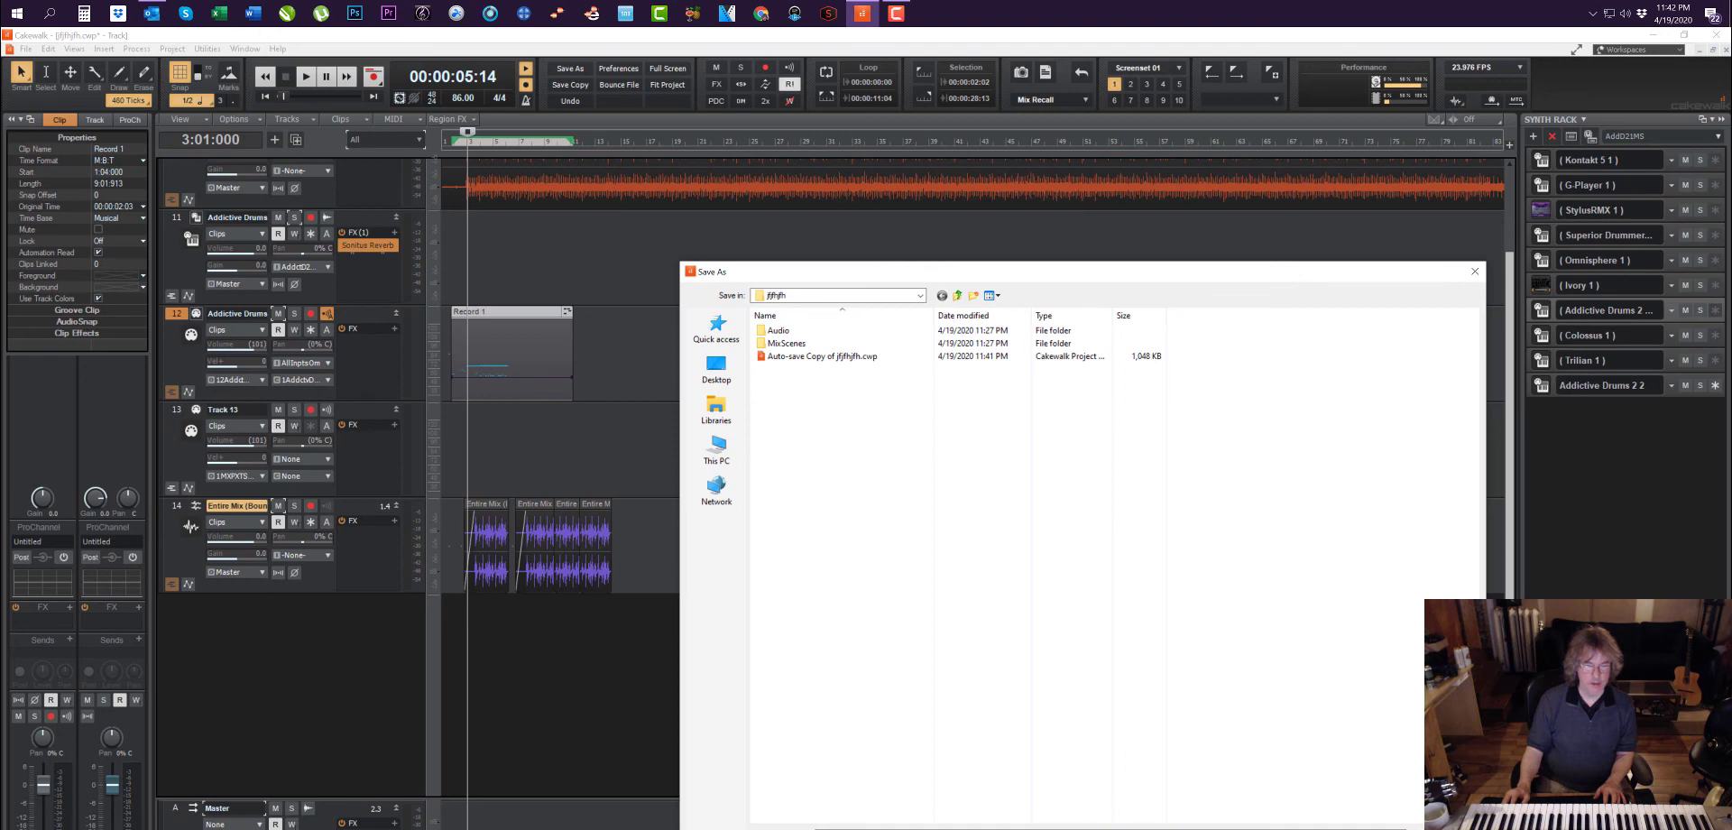
{"action": "left_click", "coordinate": [1475, 271]}
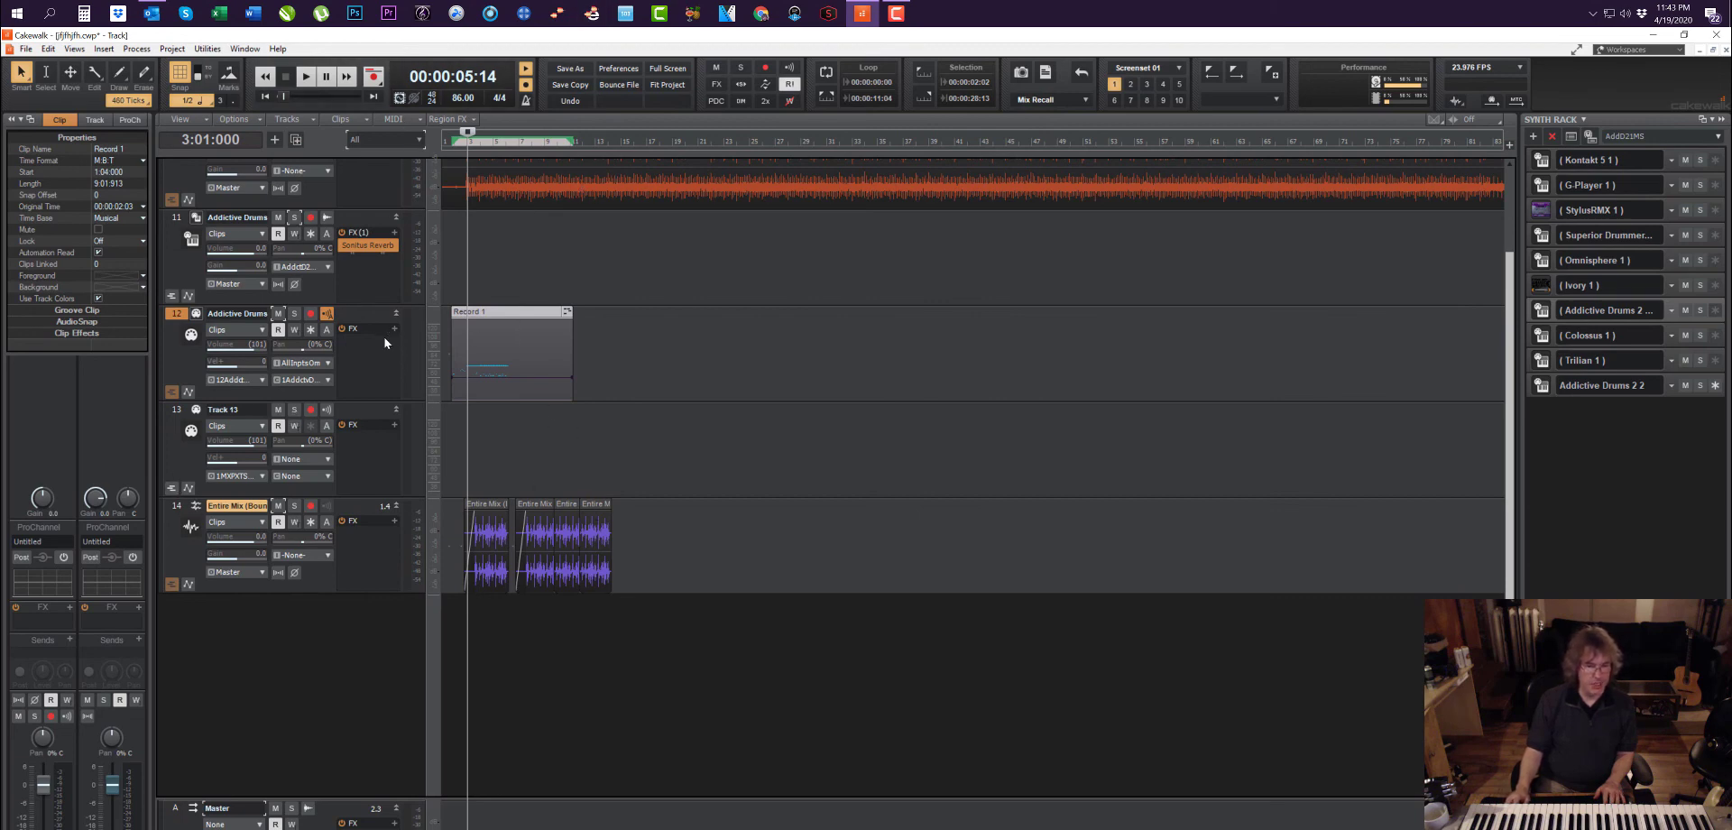
Step: Make track 12 active, clear the clip selection, and open the Save As dialog again without saving
{"action": "left_click", "coordinate": [369, 310]}
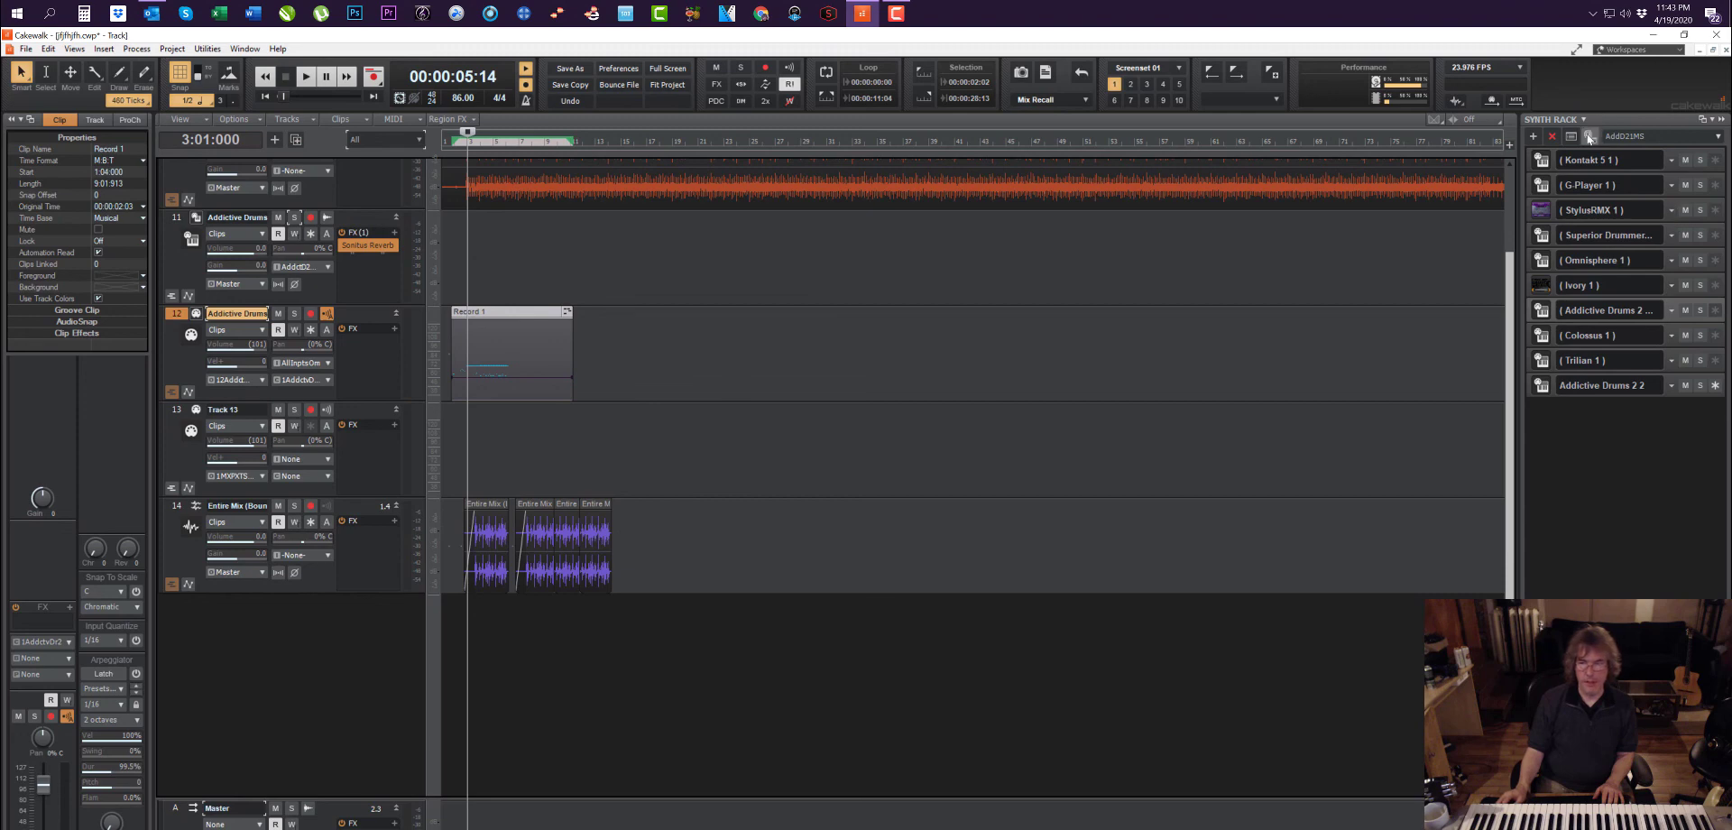
{"action": "left_click", "coordinate": [455, 225]}
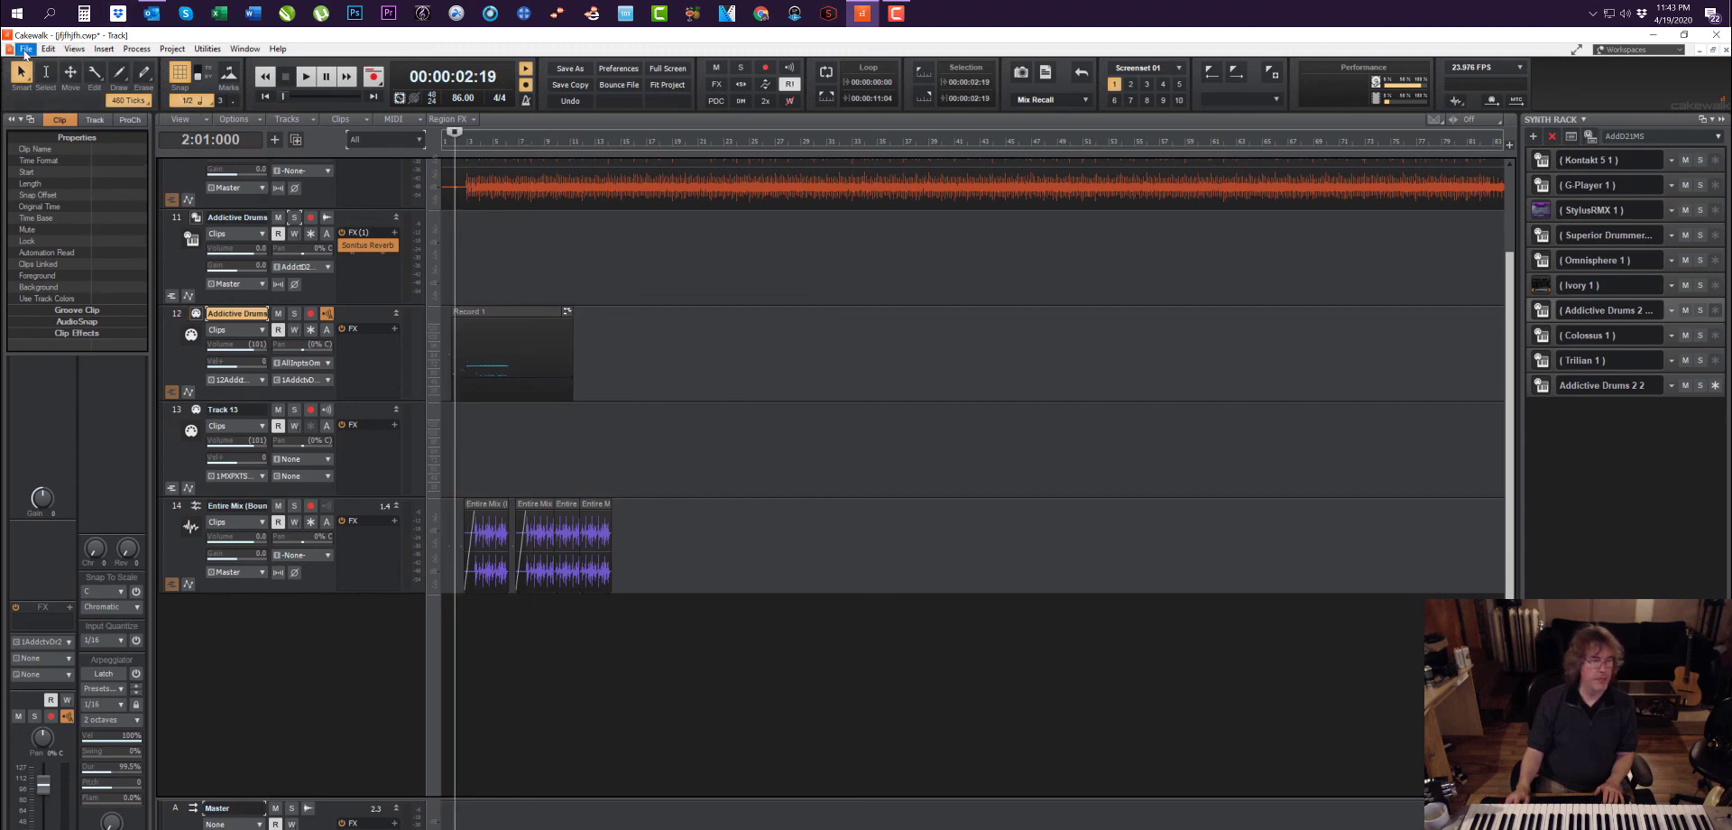
{"action": "left_click", "coordinate": [25, 50]}
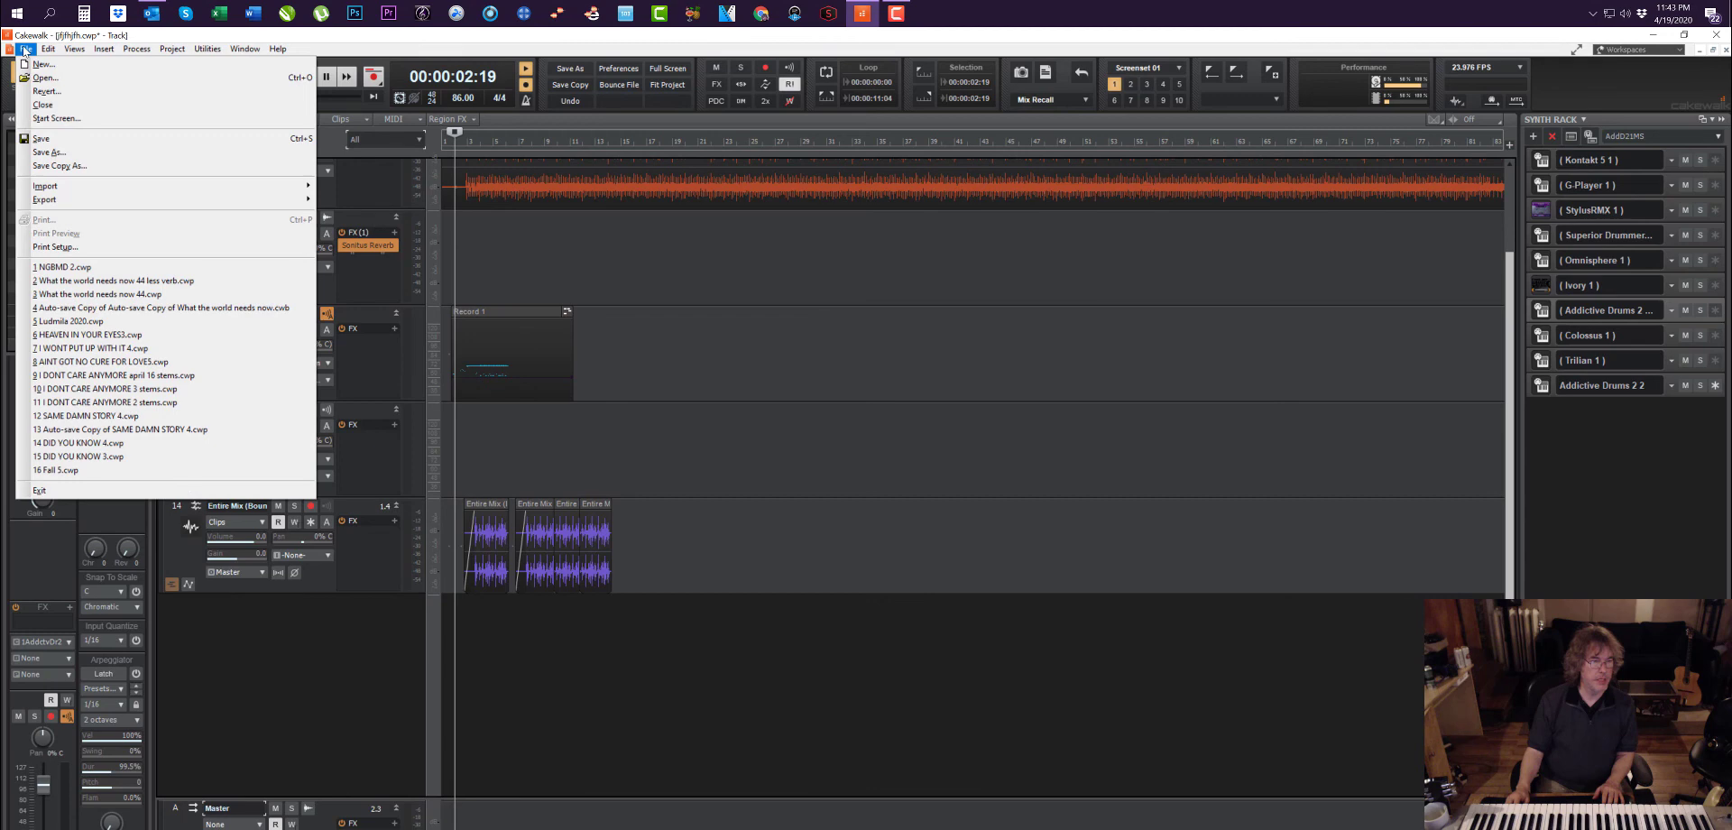
{"action": "left_click", "coordinate": [56, 155]}
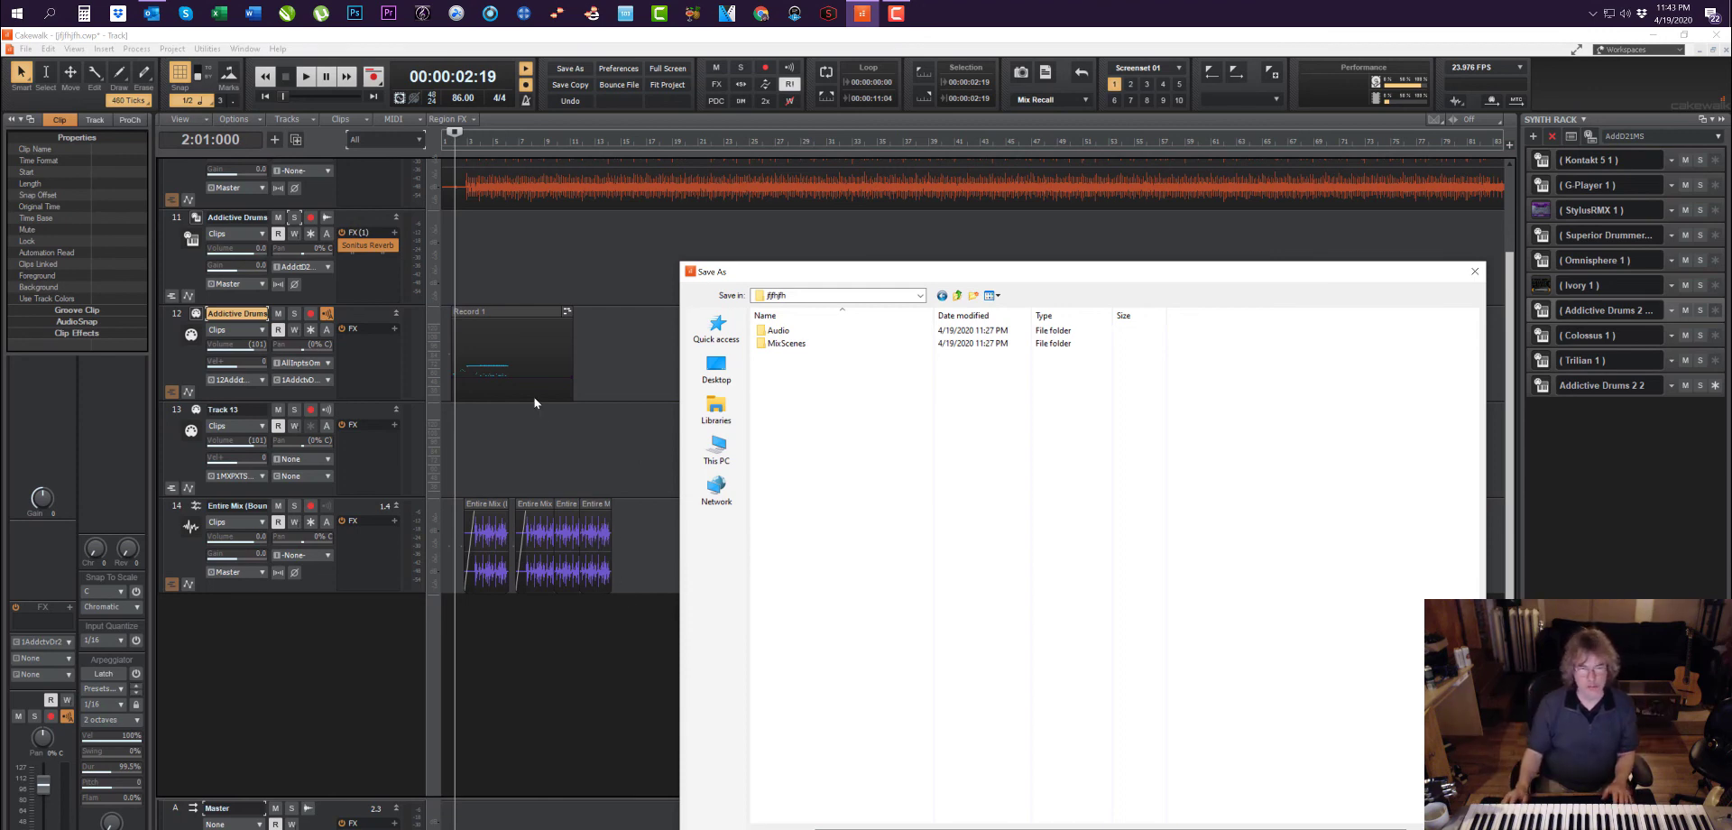
{"action": "key", "text": "Escape"}
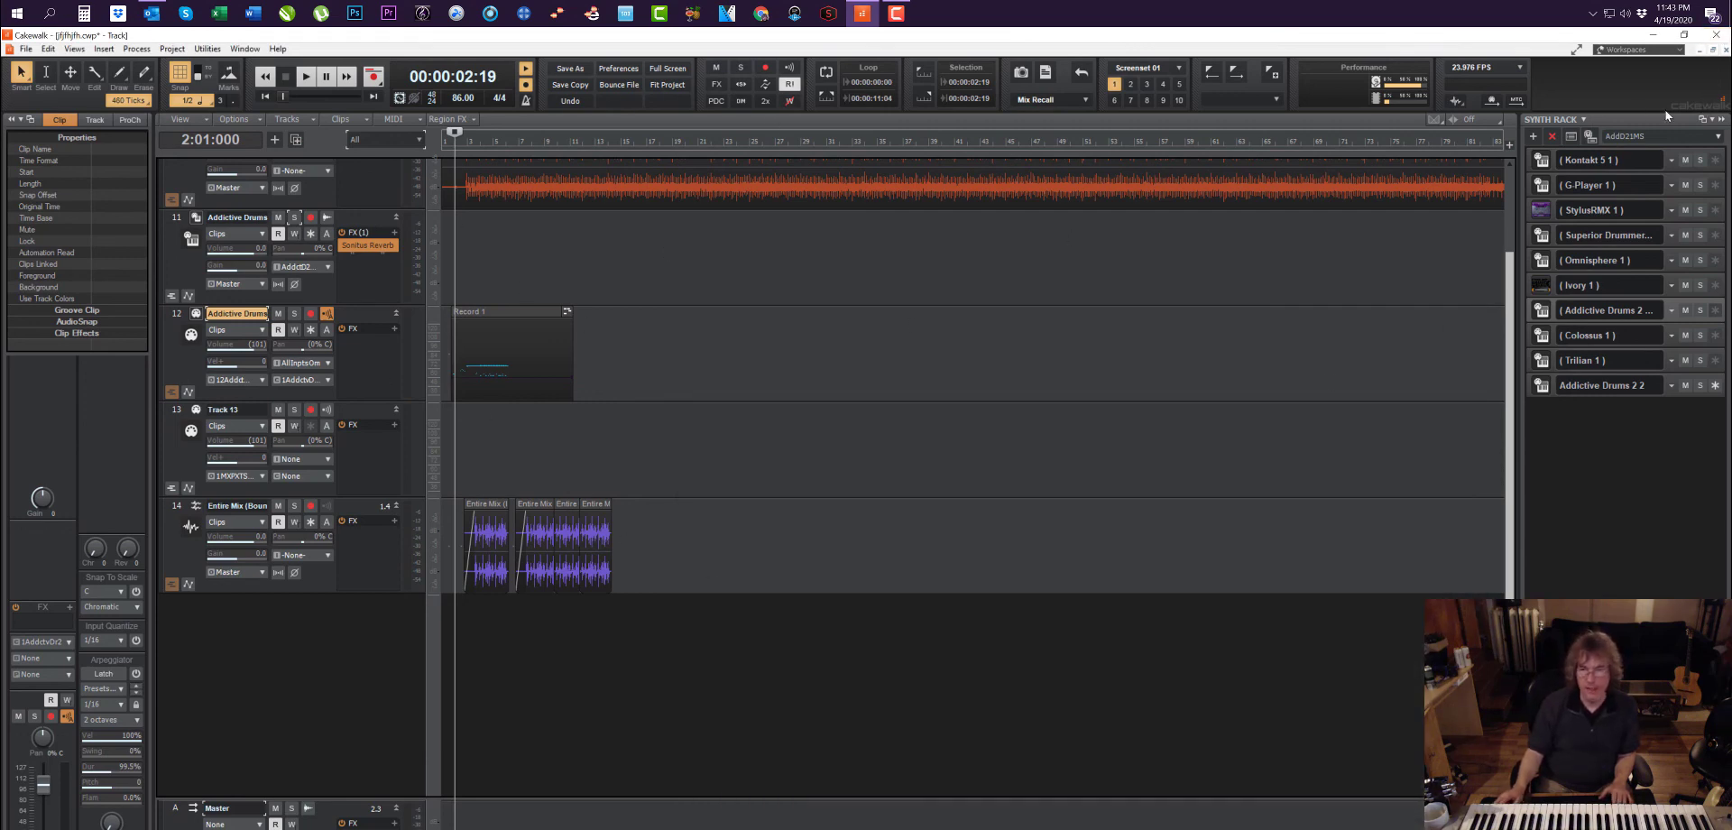
Step: Close Cakewalk without saving the changes to the project
{"action": "left_click", "coordinate": [1716, 37]}
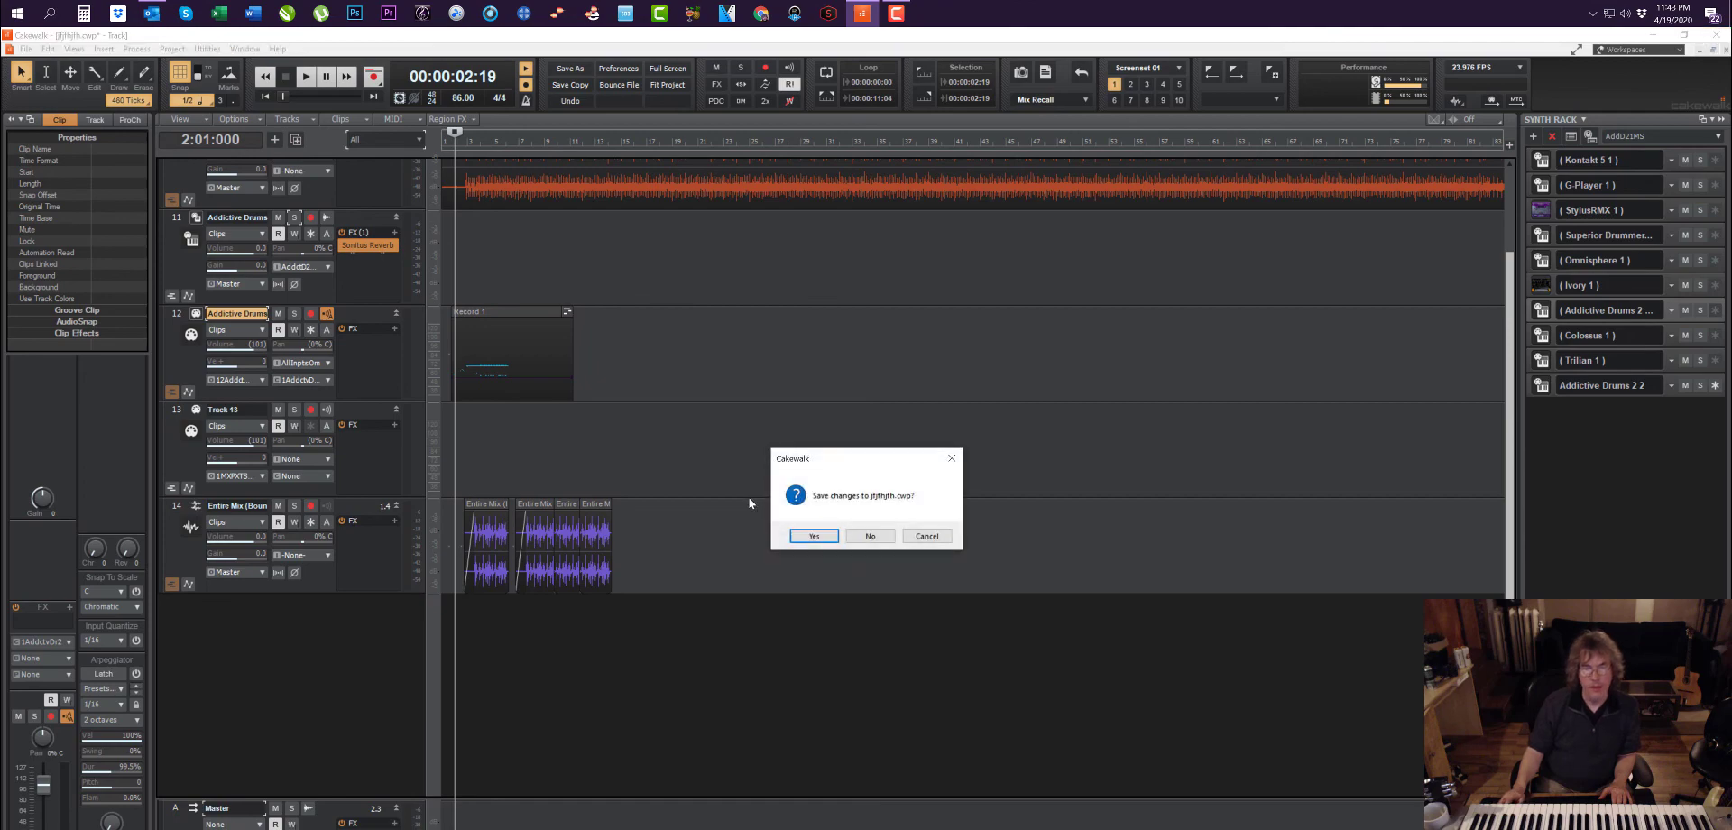
{"action": "left_click", "coordinate": [869, 536]}
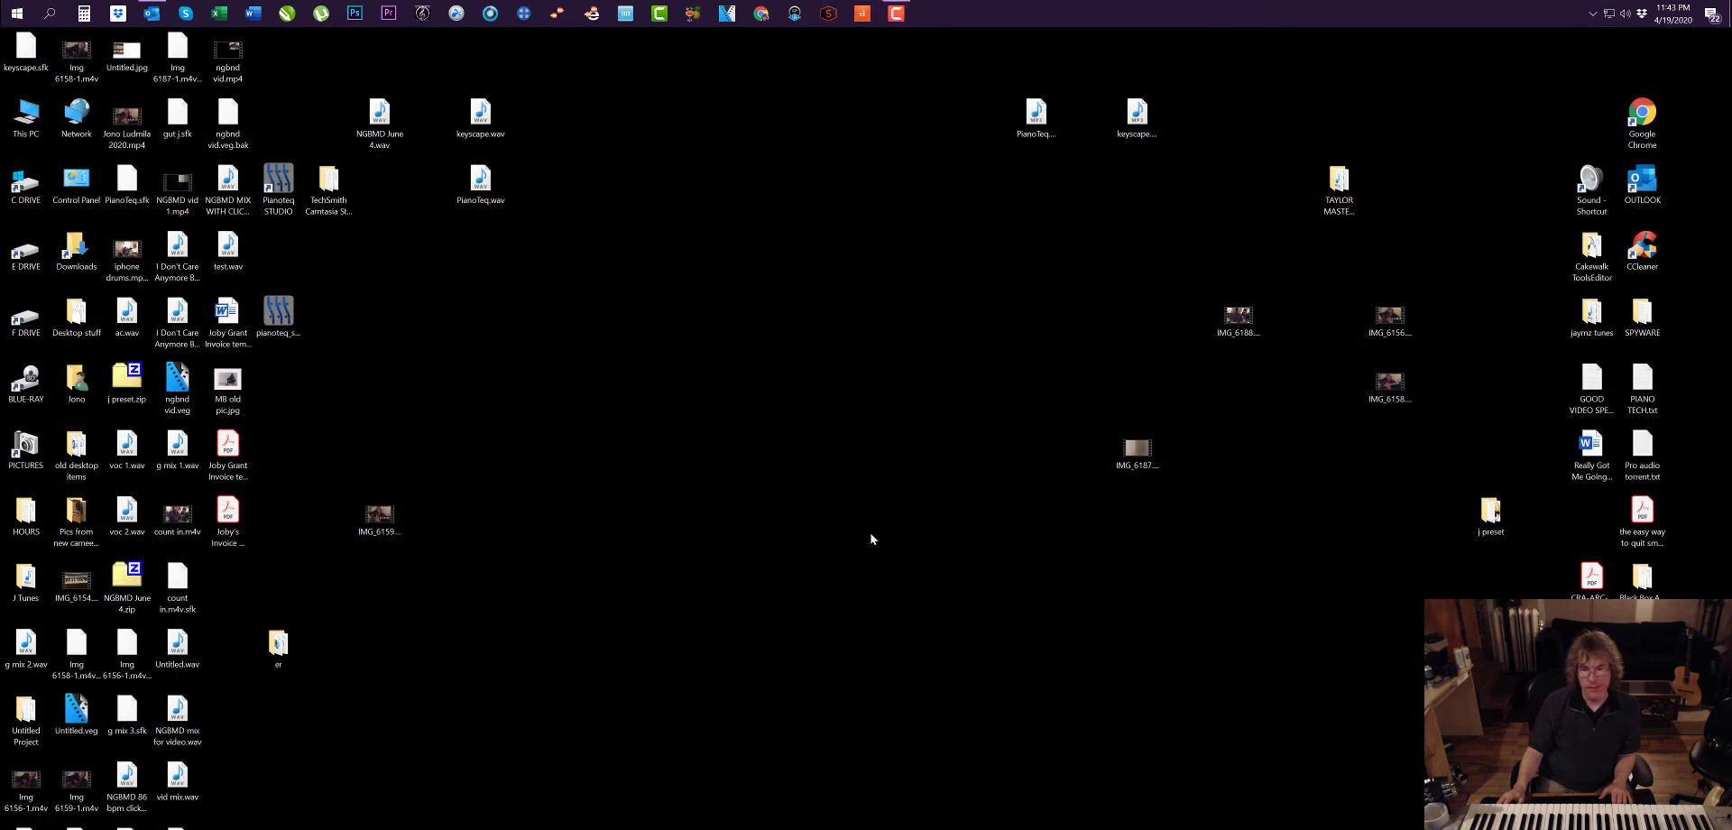